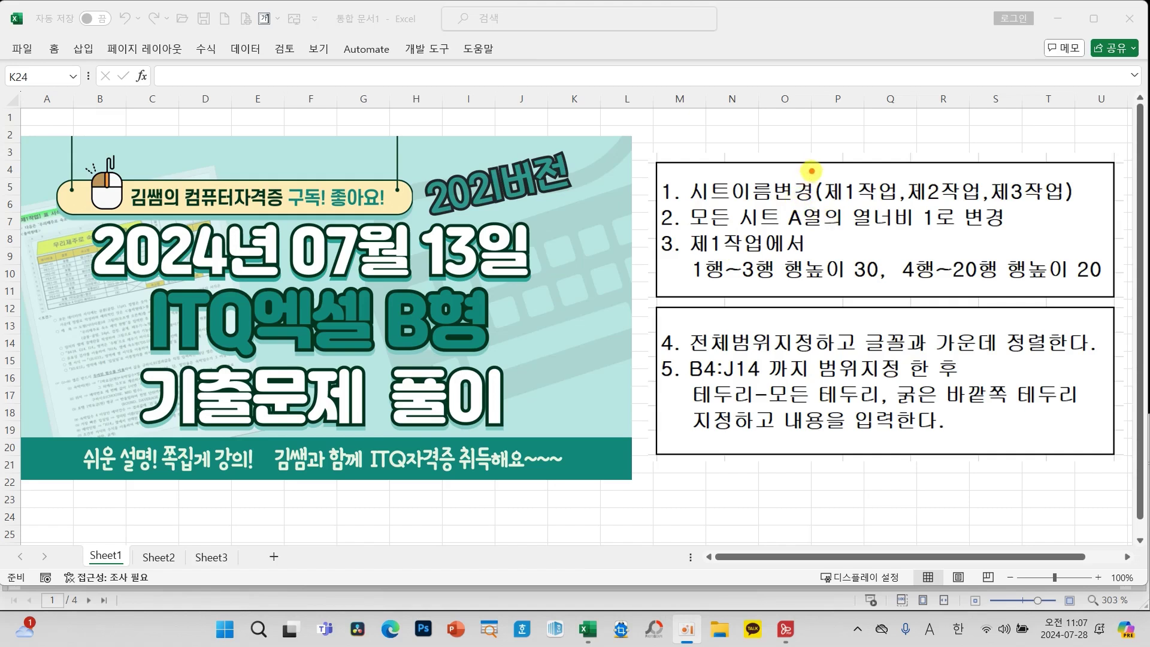
mouse_move(812, 170)
left_mouse_down()
mouse_move(858, 193)
mouse_move(1076, 206)
left_mouse_up()
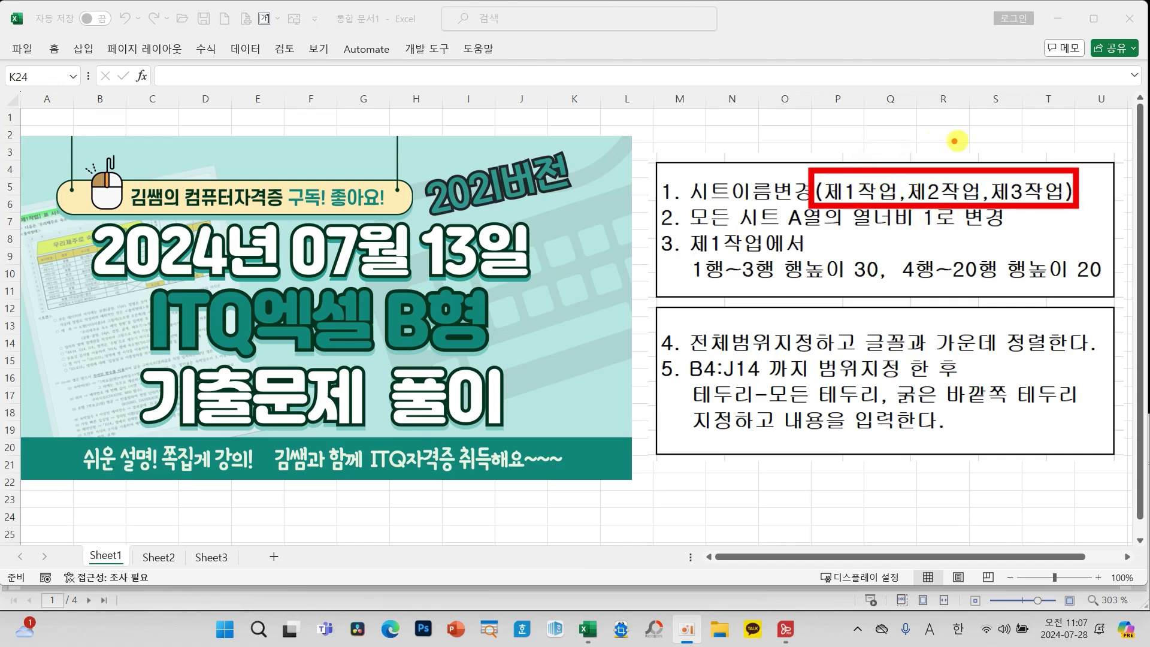
left_click_drag(852, 235, 944, 235)
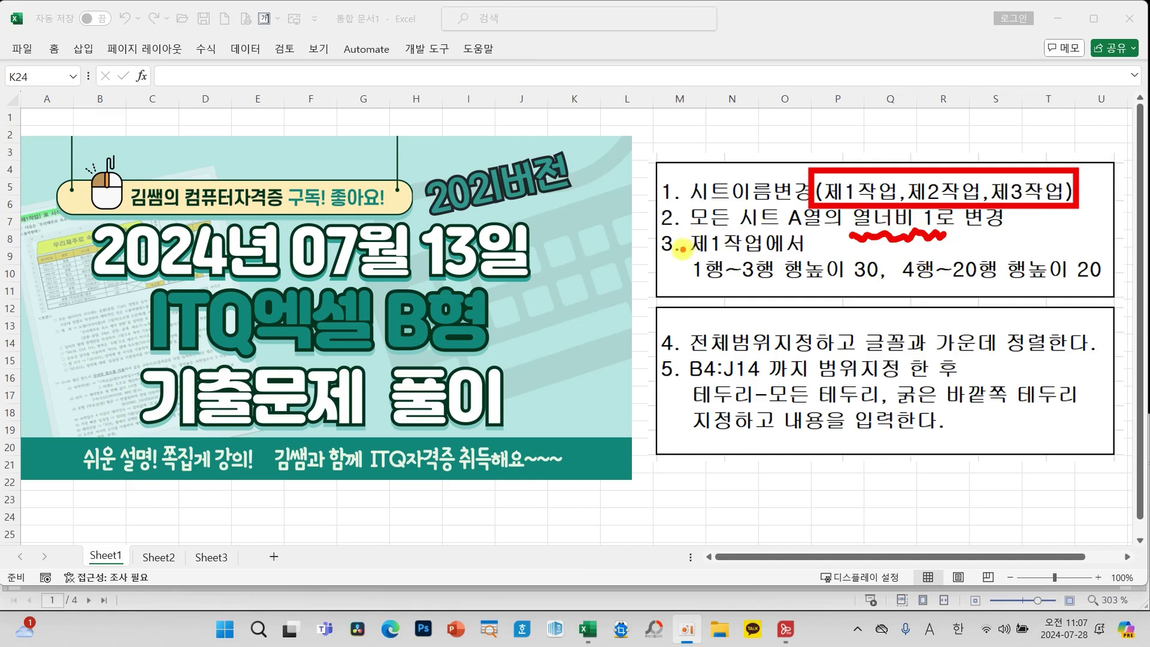
mouse_move(689, 229)
left_mouse_down()
mouse_move(636, 237)
mouse_move(677, 262)
mouse_move(656, 271)
mouse_move(686, 229)
left_mouse_up()
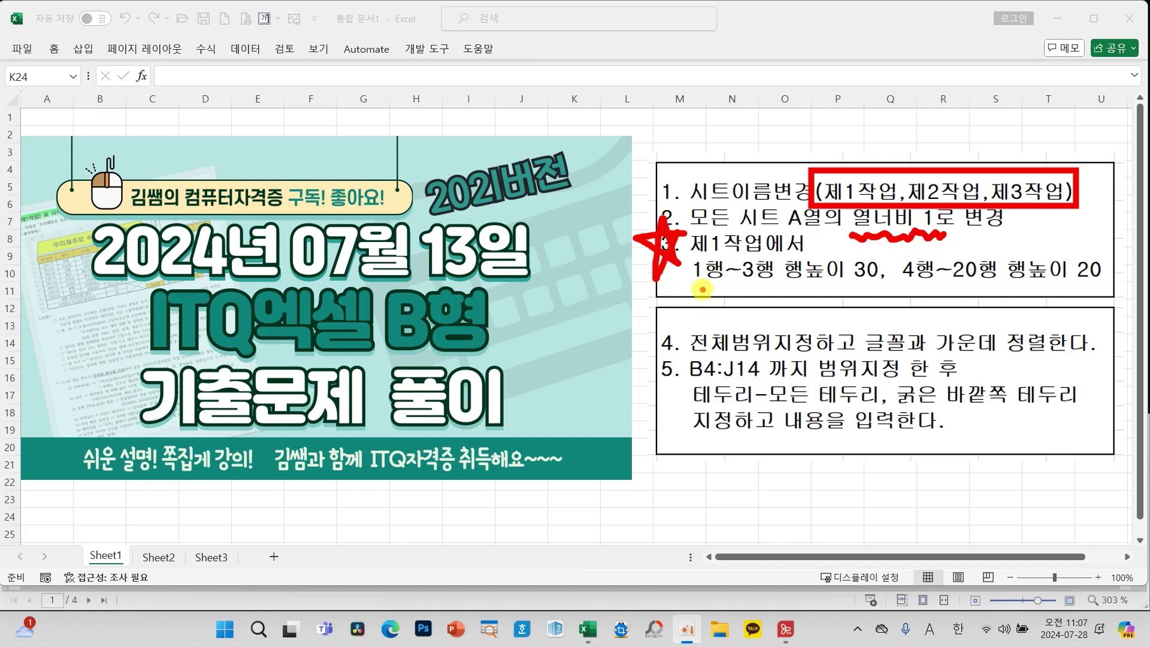
mouse_move(894, 285)
left_mouse_down()
mouse_move(859, 289)
mouse_move(828, 262)
mouse_move(891, 279)
mouse_move(896, 295)
left_mouse_up()
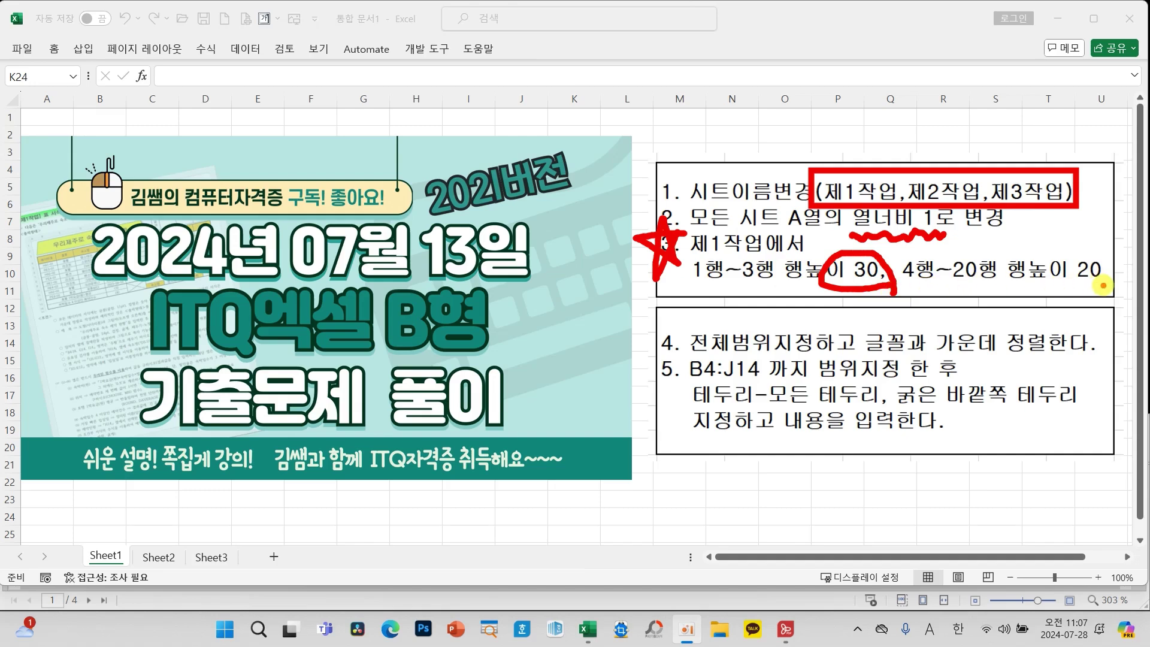
mouse_move(1103, 285)
left_mouse_down()
mouse_move(1036, 283)
mouse_move(1059, 244)
mouse_move(1112, 259)
mouse_move(1104, 279)
left_mouse_up()
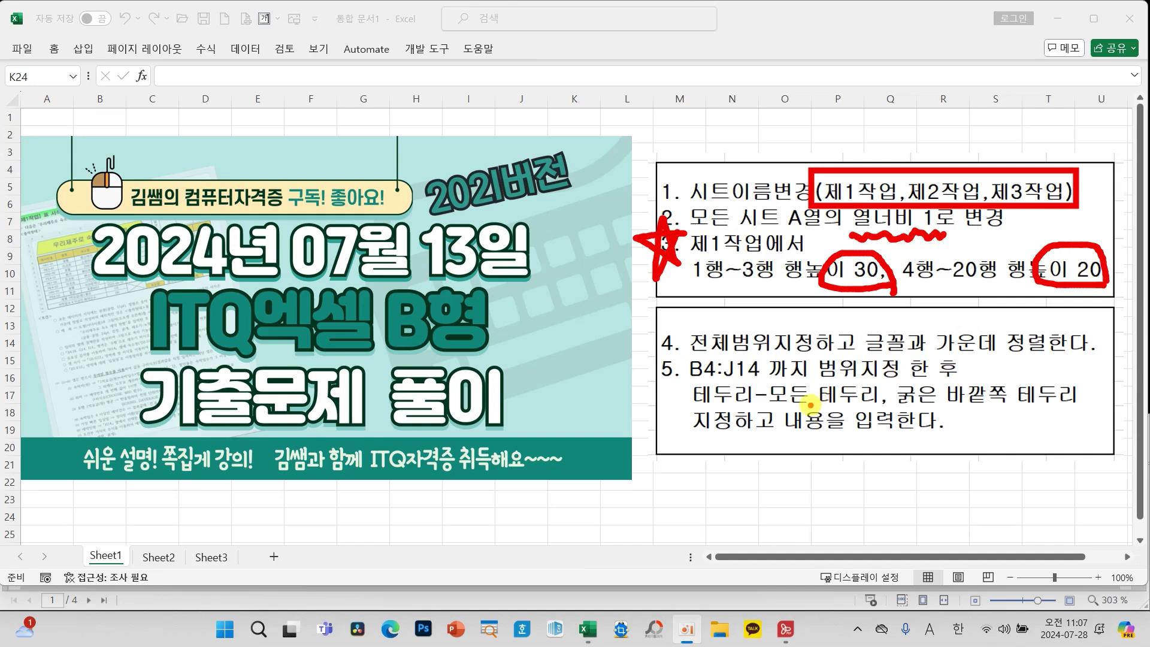
key("Escape")
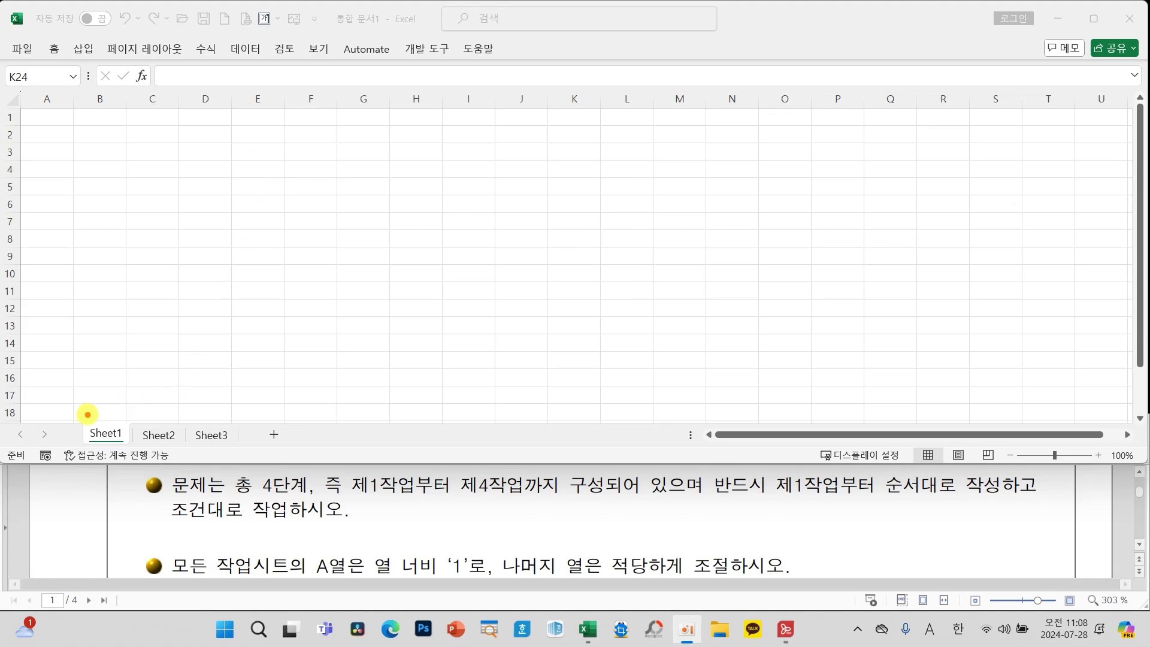
left_click_drag(71, 412, 238, 454)
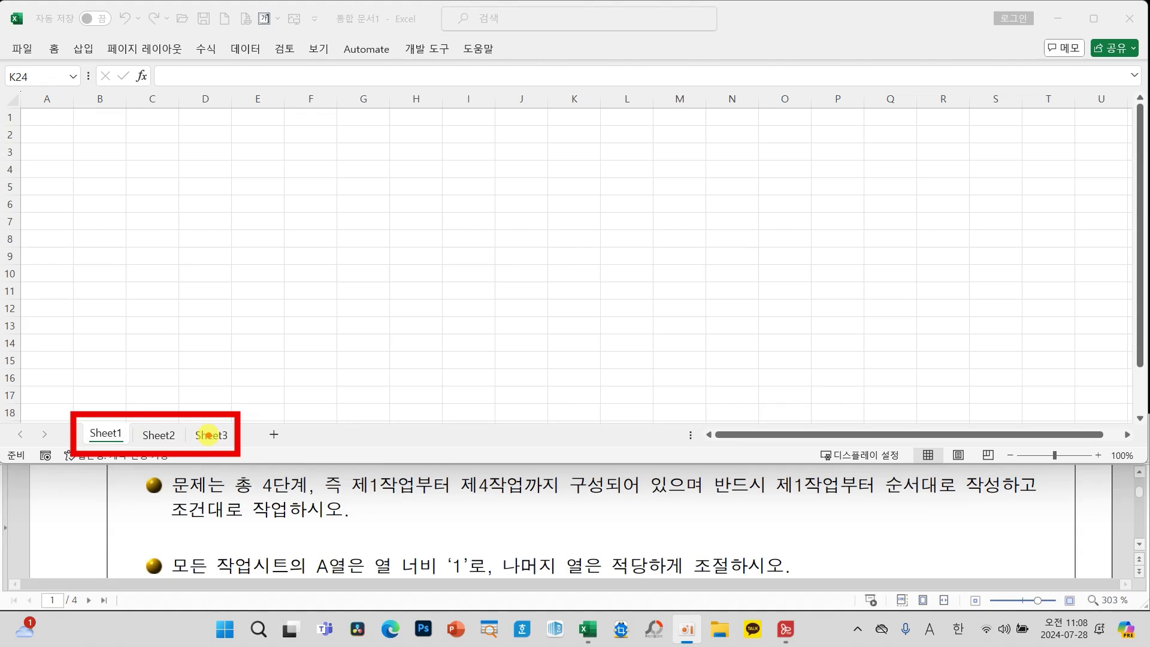
mouse_move(304, 445)
left_mouse_down()
mouse_move(271, 438)
mouse_move(290, 402)
mouse_move(287, 431)
mouse_move(306, 437)
left_mouse_up()
mouse_move(340, 343)
left_mouse_down()
mouse_move(303, 398)
mouse_move(305, 409)
mouse_move(333, 405)
left_mouse_up()
mouse_move(365, 311)
left_mouse_down()
mouse_move(354, 358)
mouse_move(392, 362)
mouse_move(377, 401)
left_mouse_up()
mouse_move(414, 336)
left_mouse_down()
mouse_move(435, 329)
mouse_move(419, 373)
left_mouse_up()
mouse_move(442, 302)
left_mouse_down()
mouse_move(456, 367)
mouse_move(491, 345)
left_mouse_up()
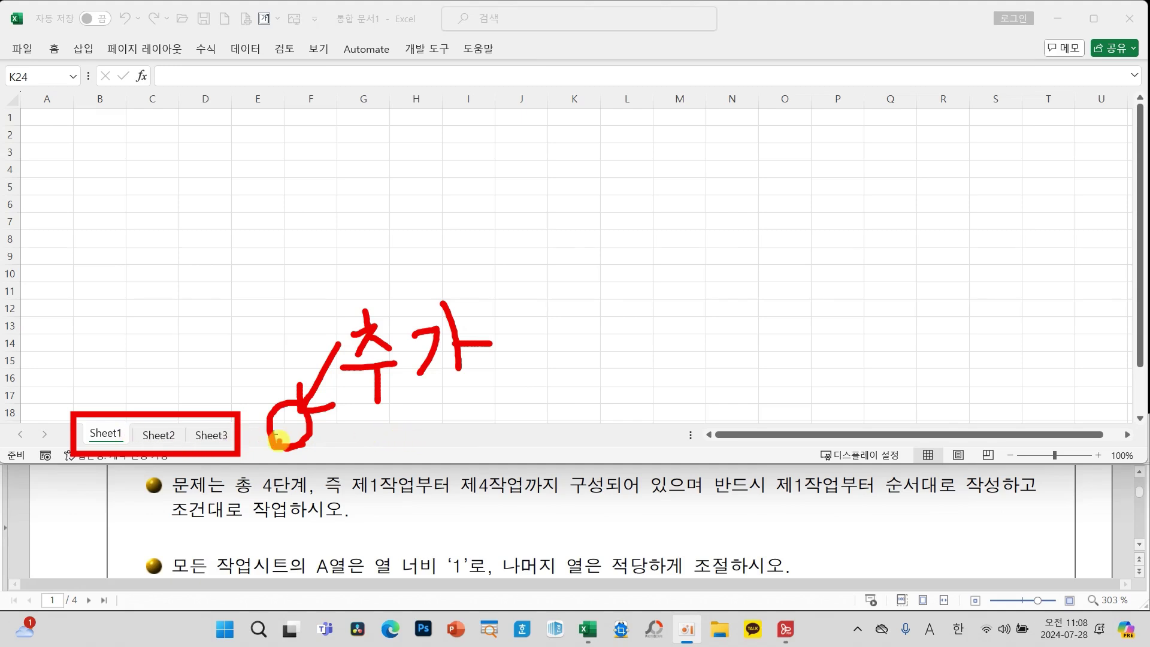
key("Escape")
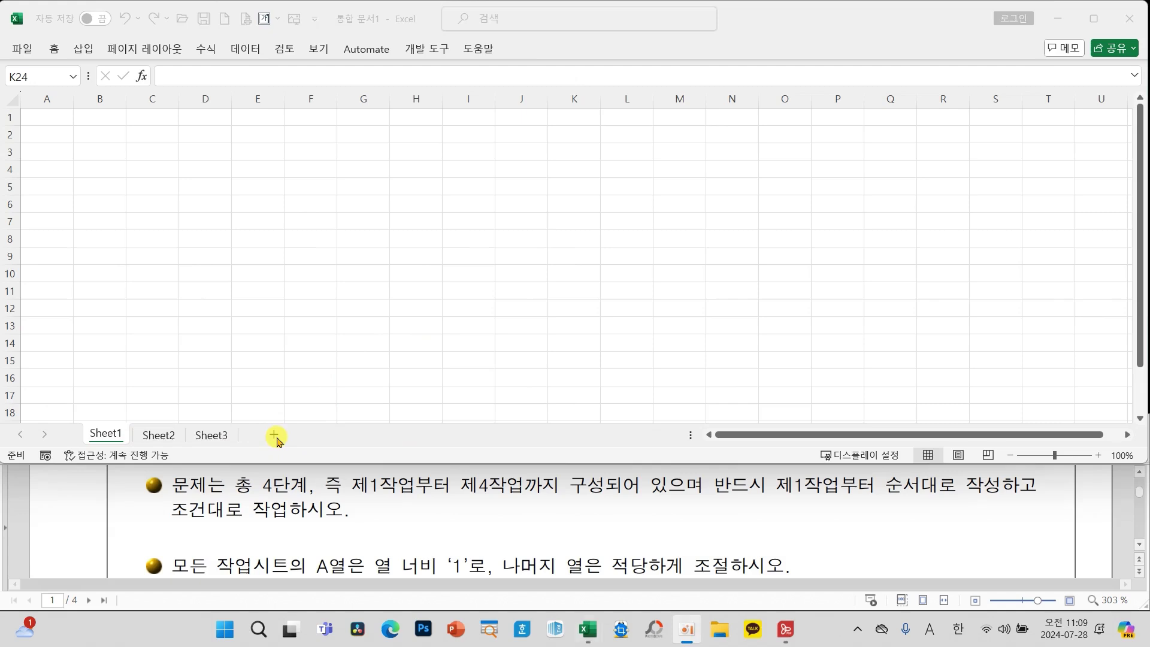
Insert a new worksheet after Sheet1 and delete it again
left_click(275, 436)
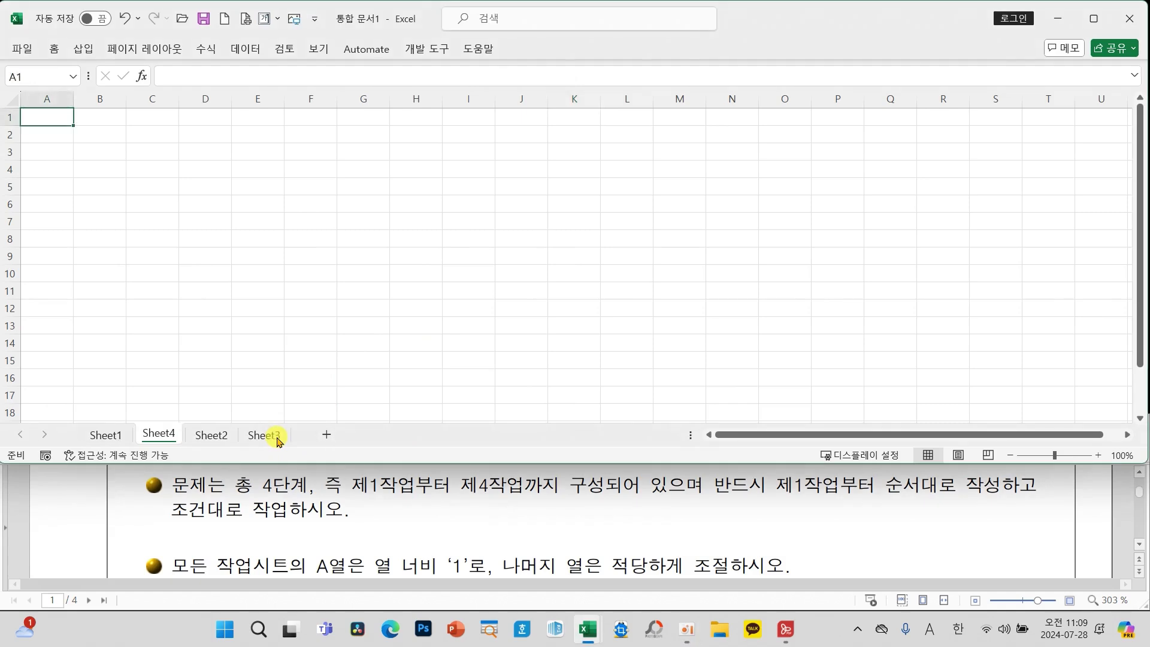
right_click(157, 436)
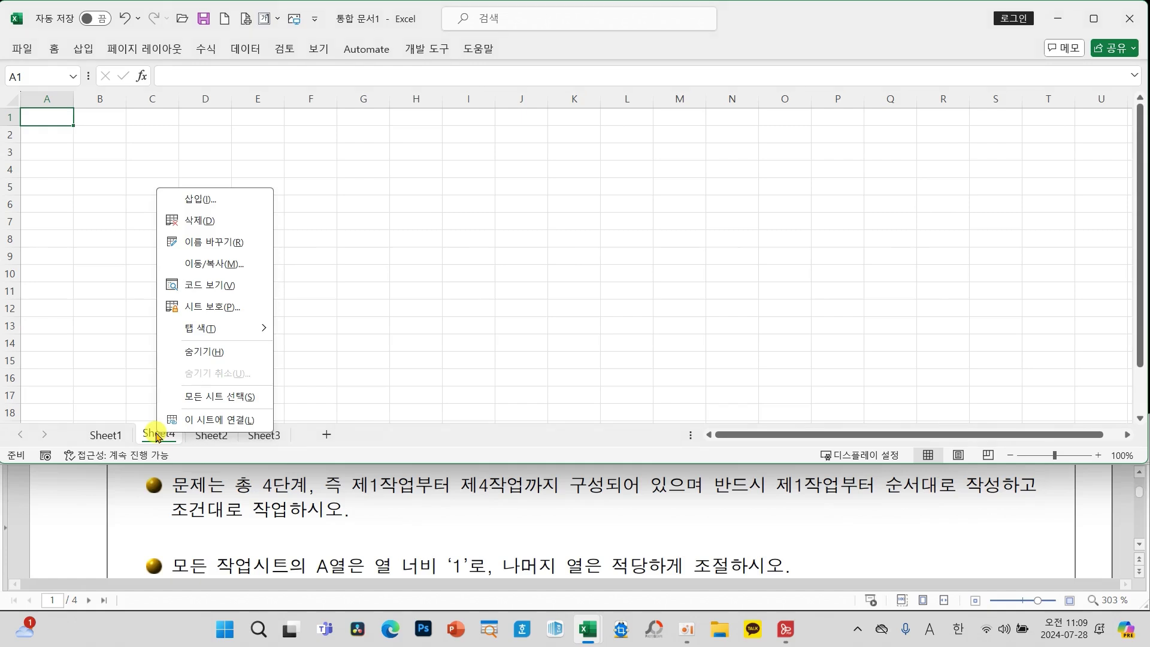
left_click(202, 221)
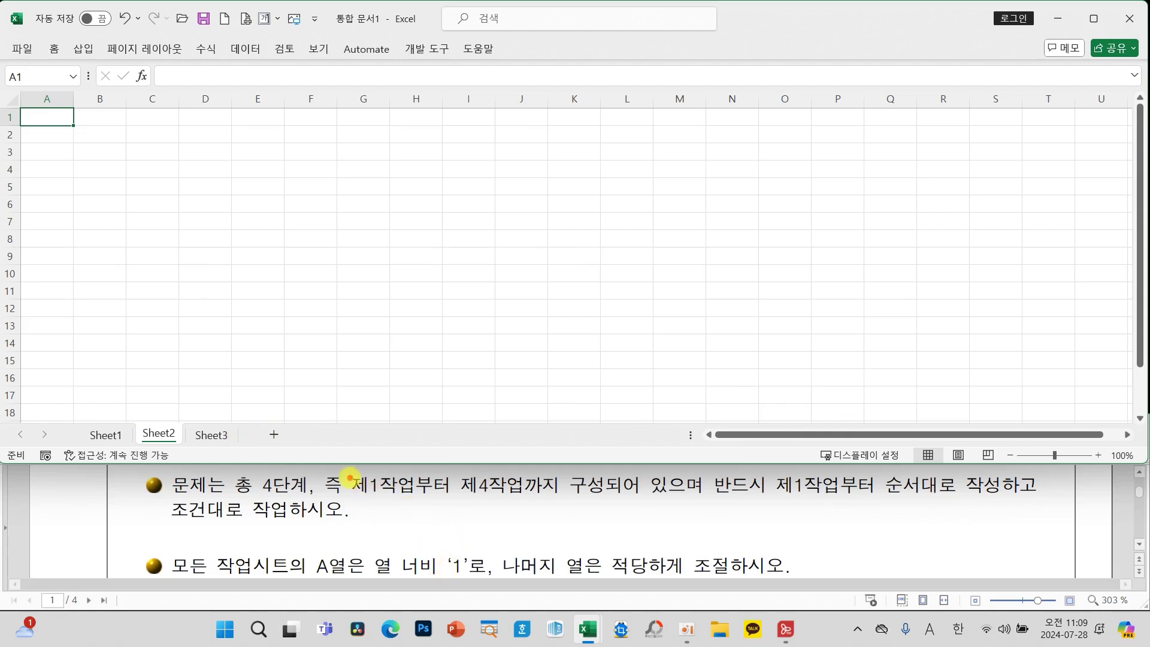
Examine the exam instructions on task order, column A width, borders and required answer sheet names, up to the heading of the first task
mouse_move(347, 469)
left_mouse_down()
mouse_move(533, 509)
mouse_move(611, 507)
left_mouse_up()
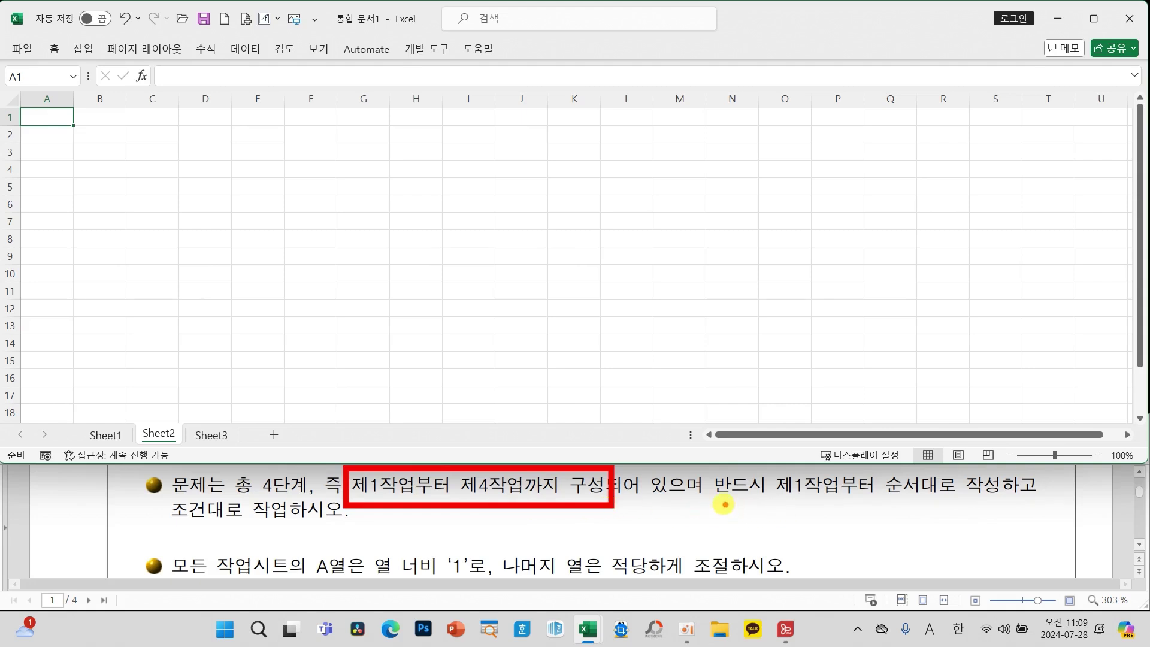
left_click_drag(714, 501, 863, 497)
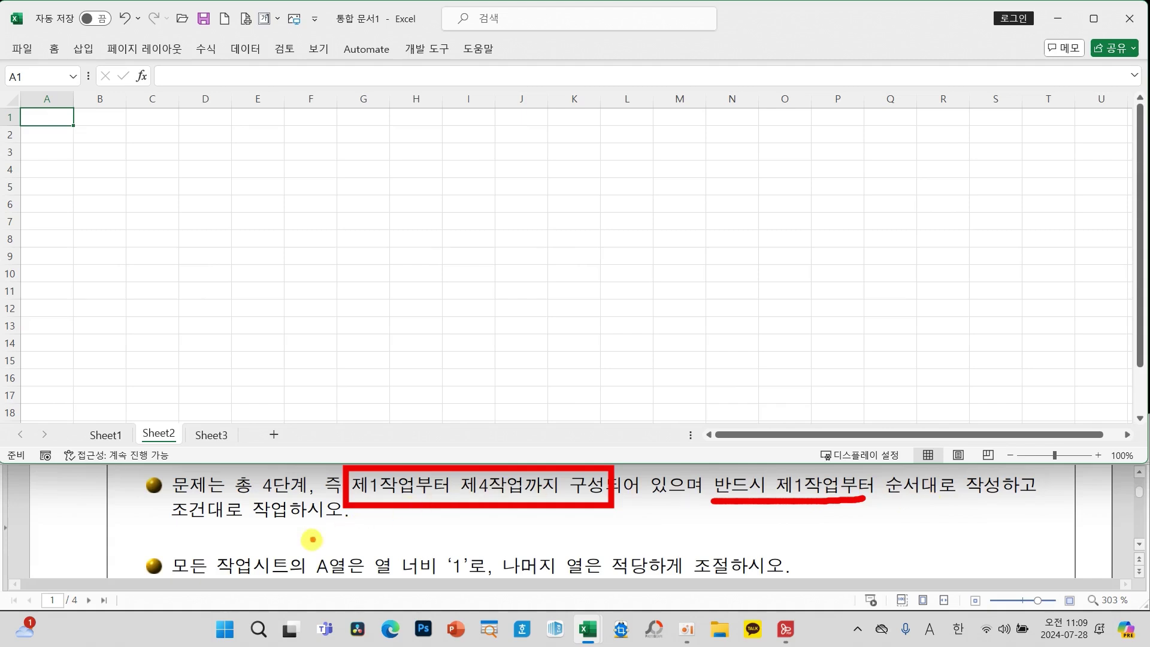
mouse_move(298, 547)
left_mouse_down()
mouse_move(423, 576)
mouse_move(732, 589)
left_mouse_up()
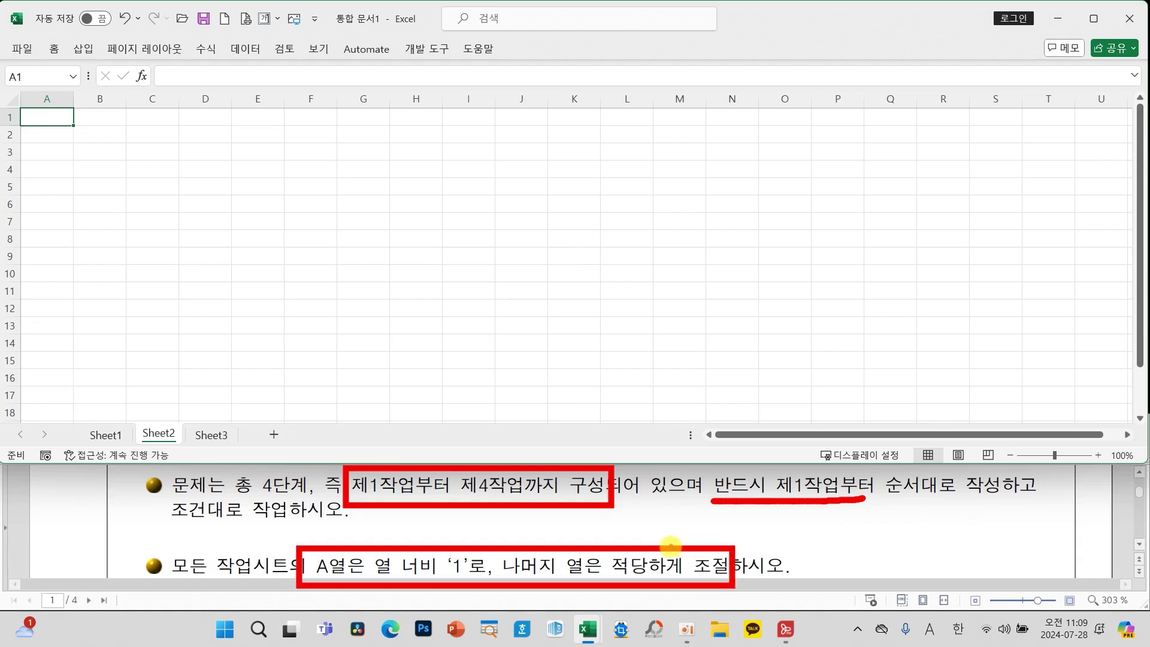
key("Escape")
scroll(617, 531, "down", 1)
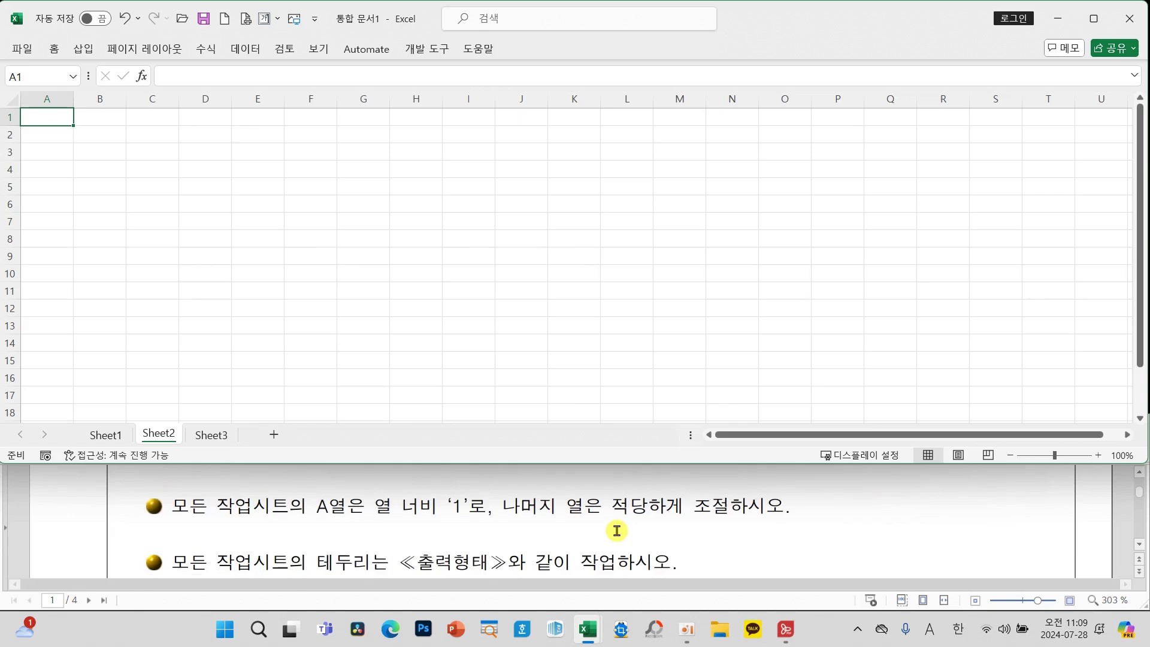
scroll(617, 531, "down", 1)
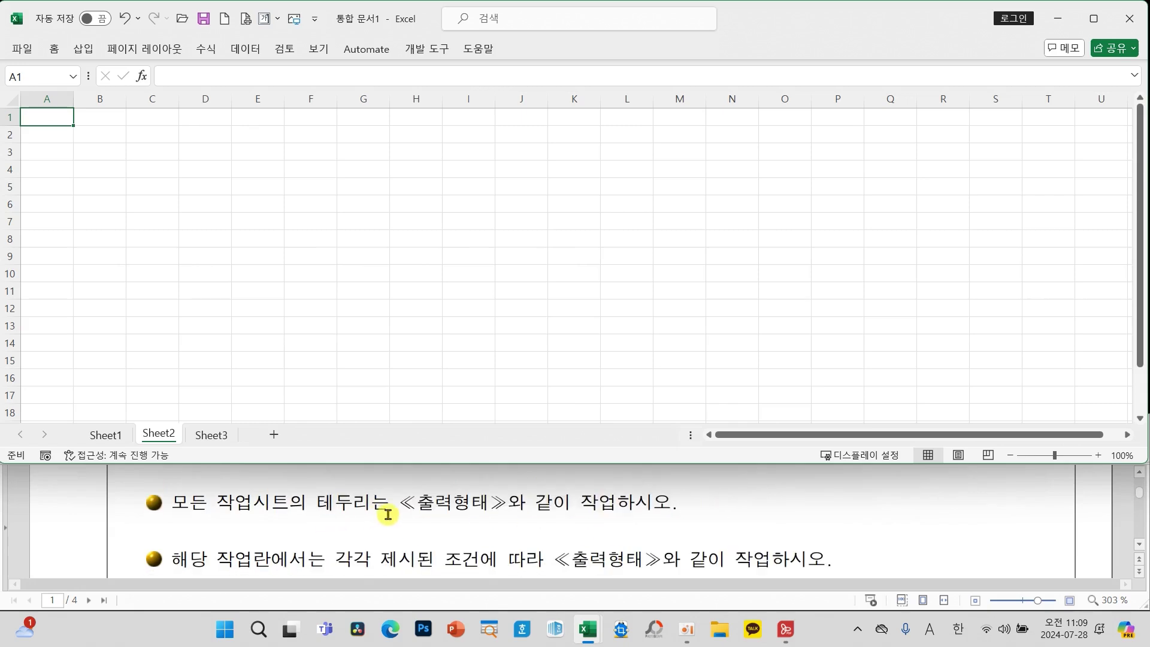
scroll(636, 514, "down", 1)
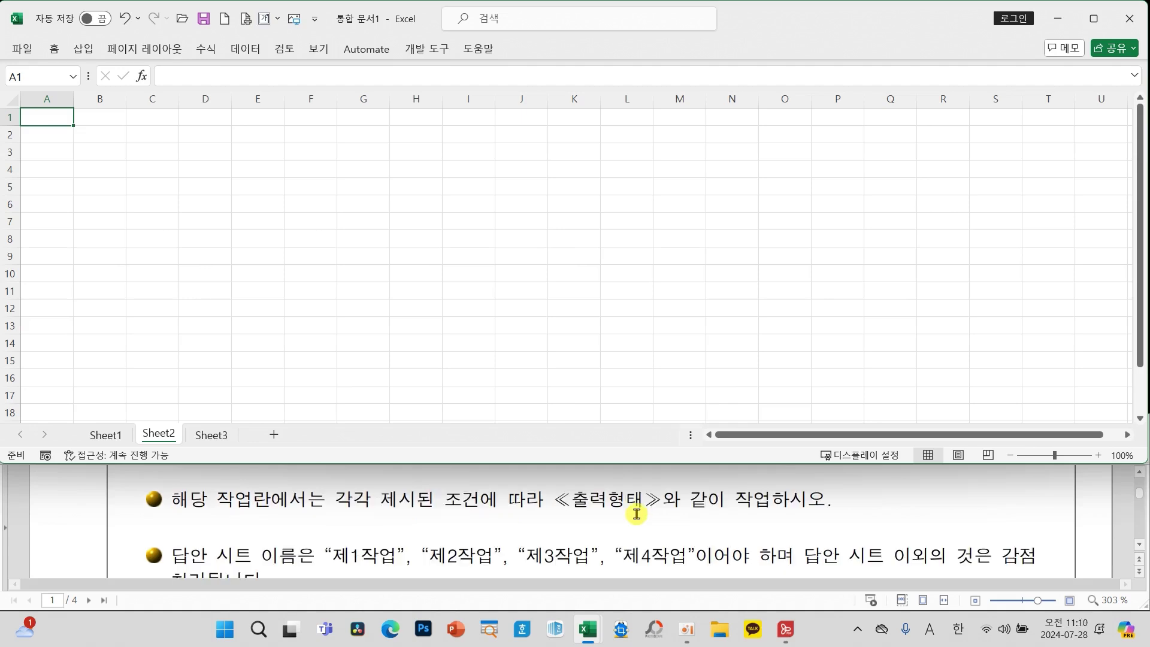
mouse_move(160, 535)
left_mouse_down()
mouse_move(621, 551)
mouse_move(713, 578)
left_mouse_up()
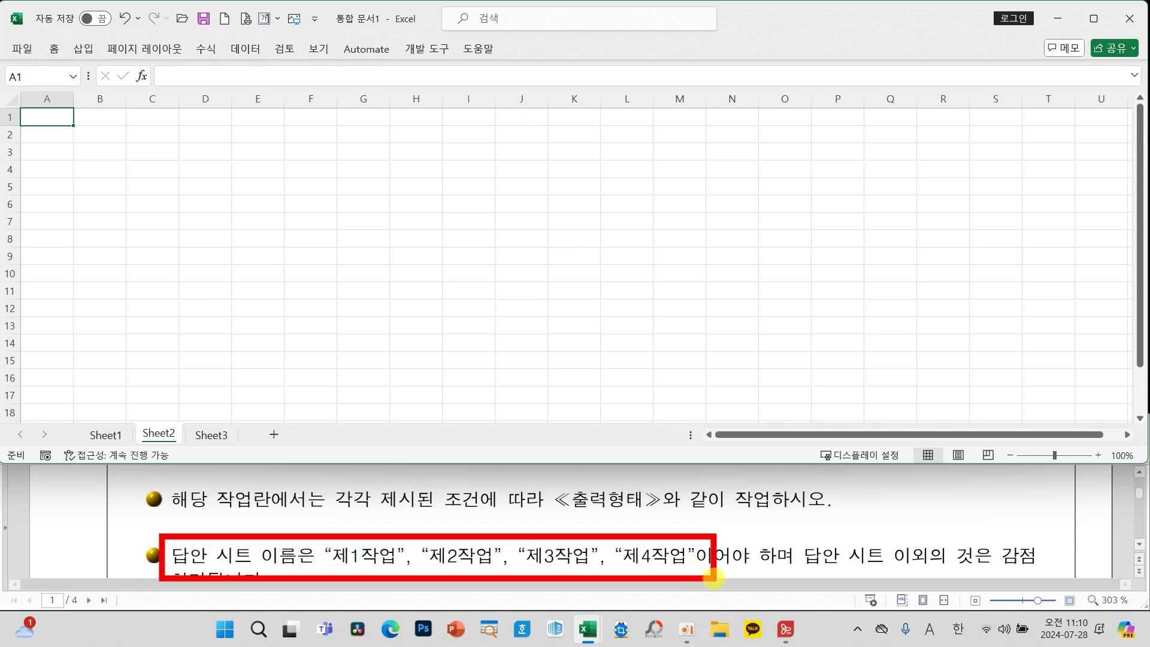
mouse_move(798, 569)
left_mouse_down()
mouse_move(983, 576)
mouse_move(1030, 566)
mouse_move(986, 570)
mouse_move(1025, 527)
mouse_move(1039, 563)
left_mouse_up()
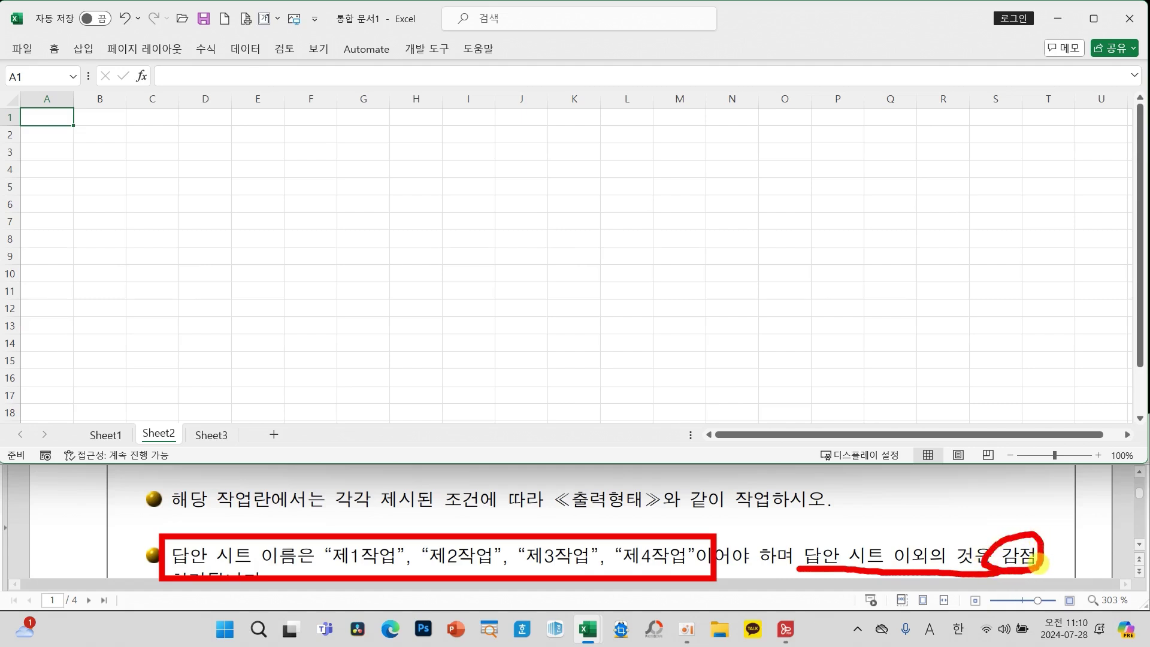
key("Escape")
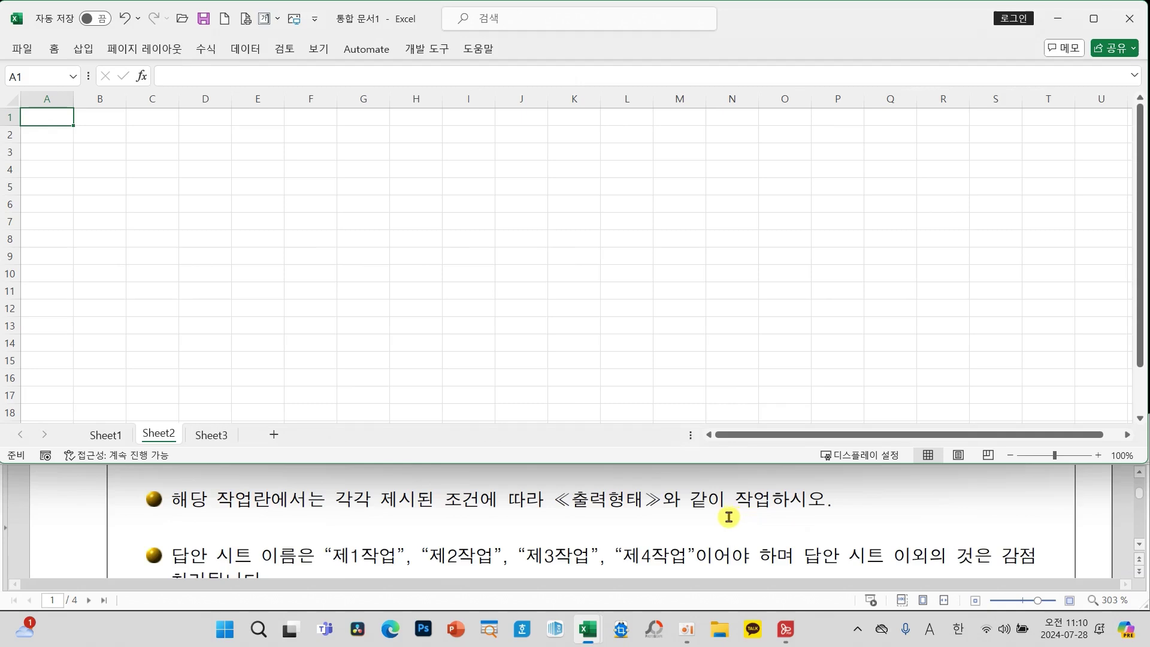
scroll(719, 516, "down", 2)
scroll(717, 516, "down", 8)
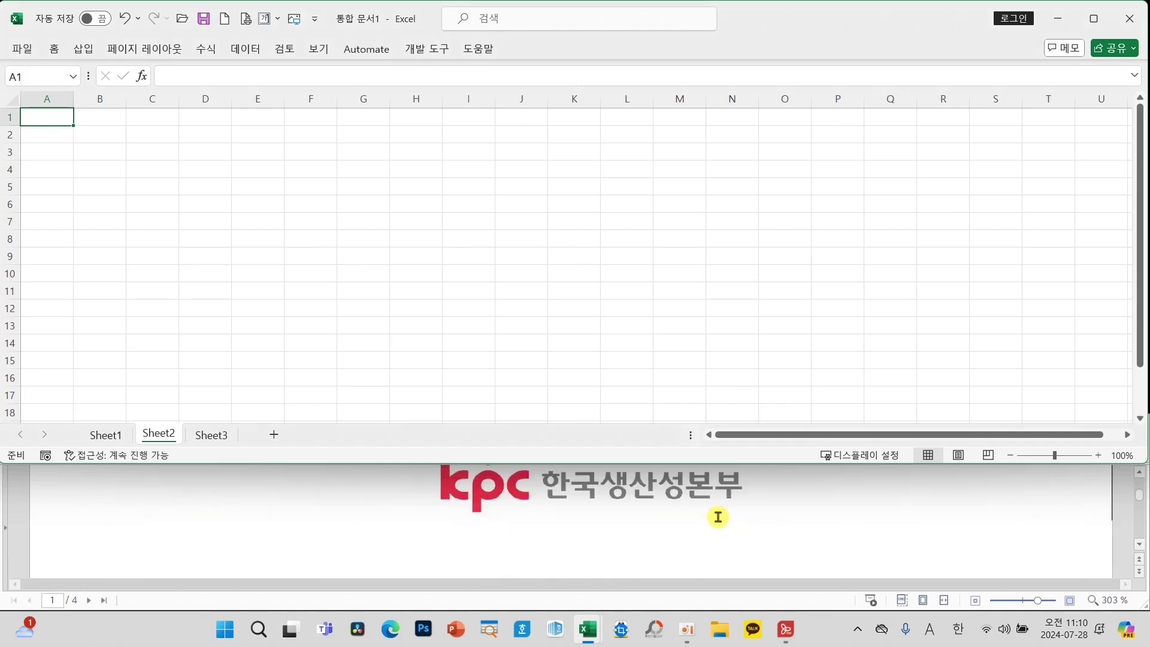
scroll(718, 521, "down", 1)
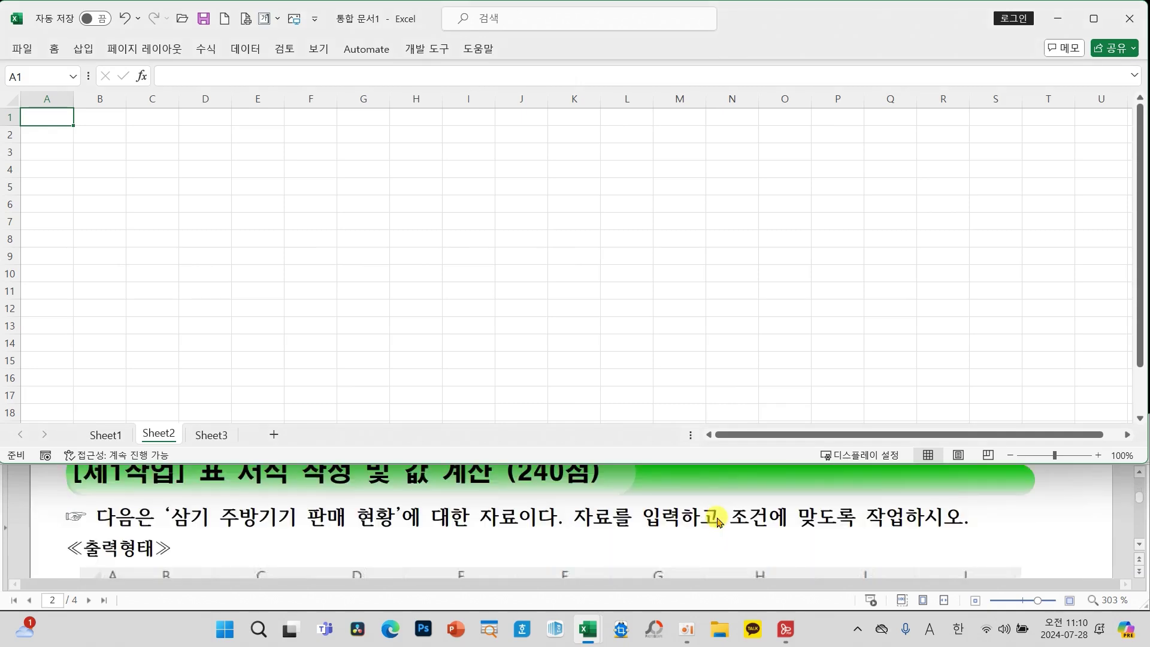
scroll(717, 521, "up", 1)
Rename the worksheet Sheet1 as 제1작업
left_click(106, 434)
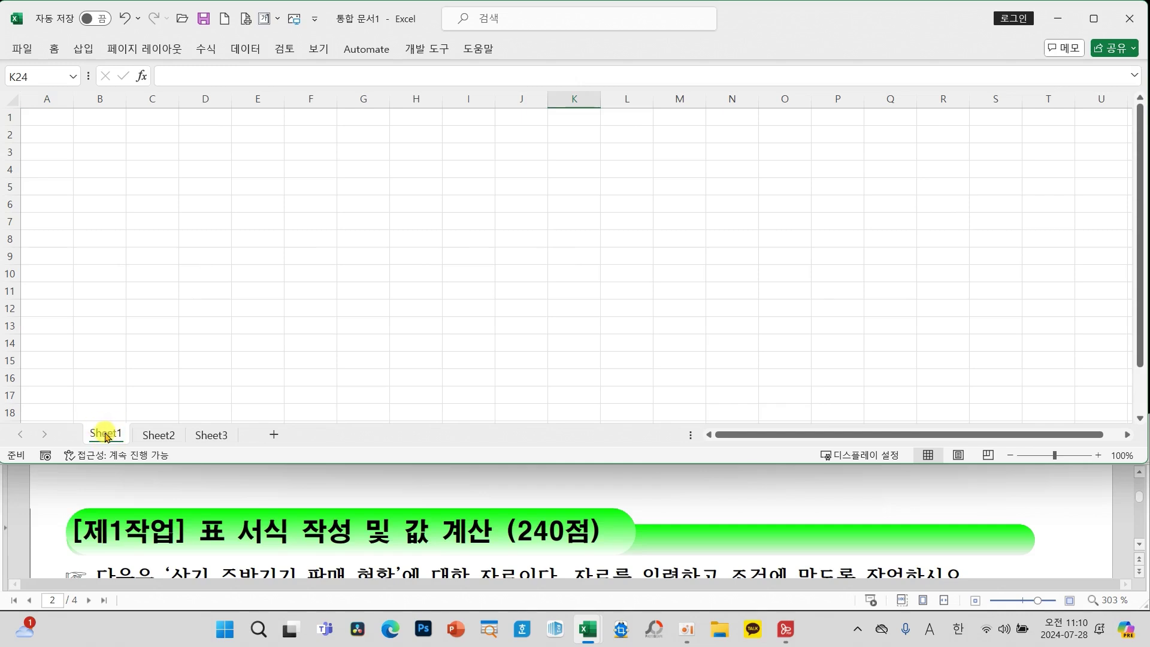
double_click(105, 435)
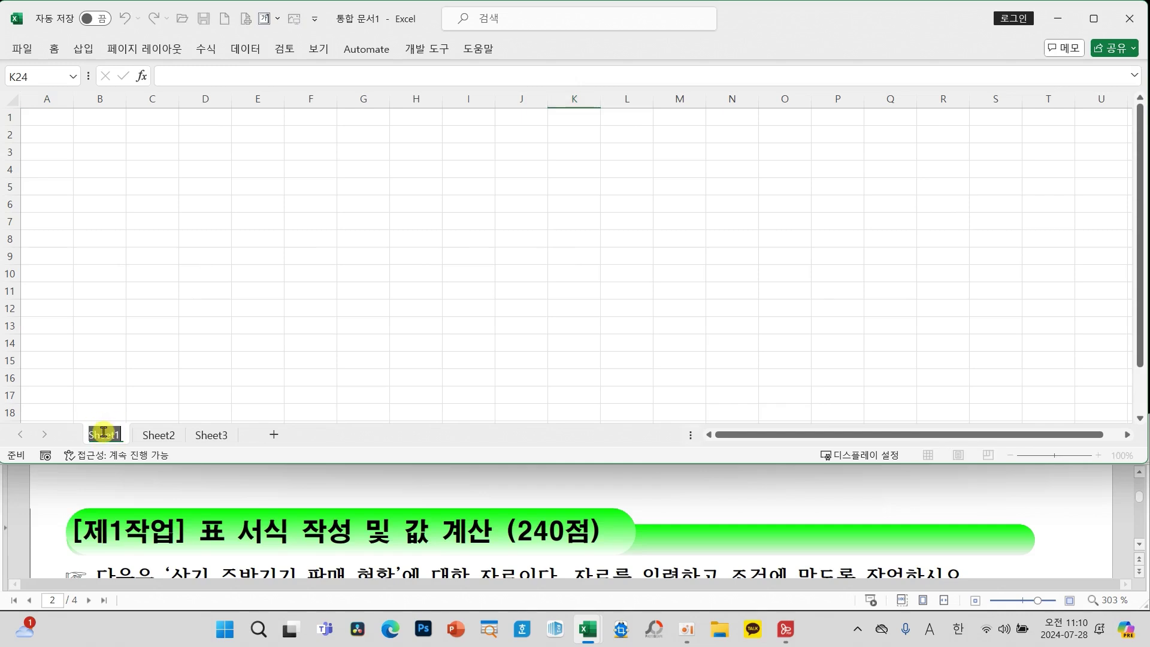
type("제")
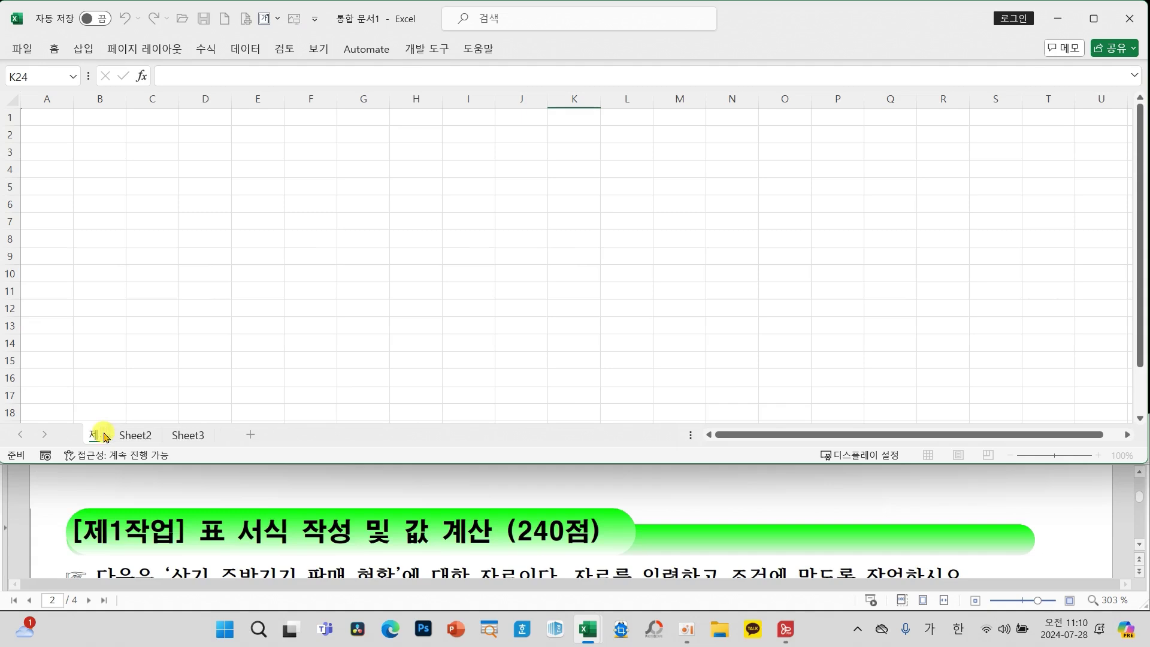
type("1작ㅇㅓㅂ")
key("Return")
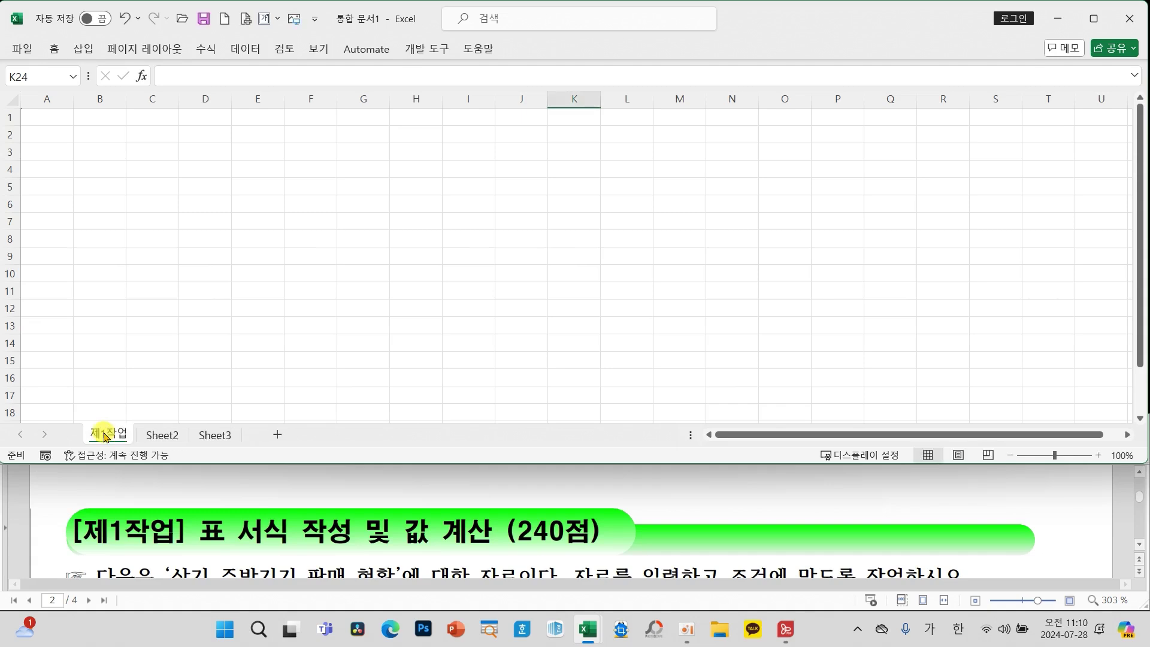
Rename the worksheet Sheet2 as 제2작업
double_click(162, 437)
type("제2작업")
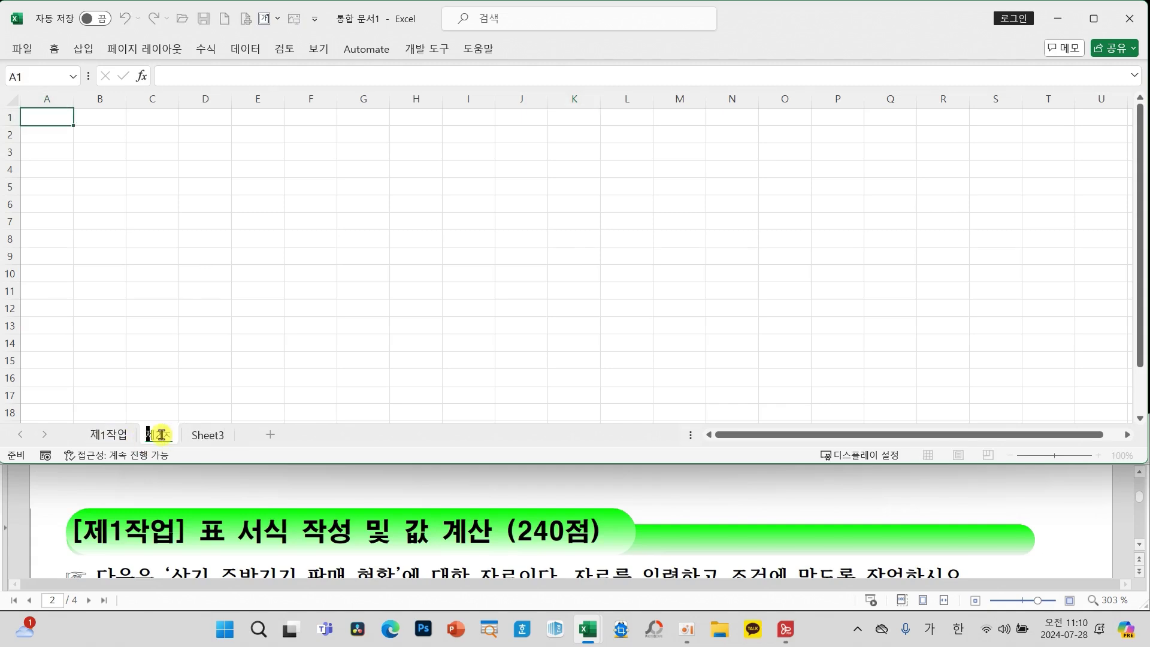
key("Return")
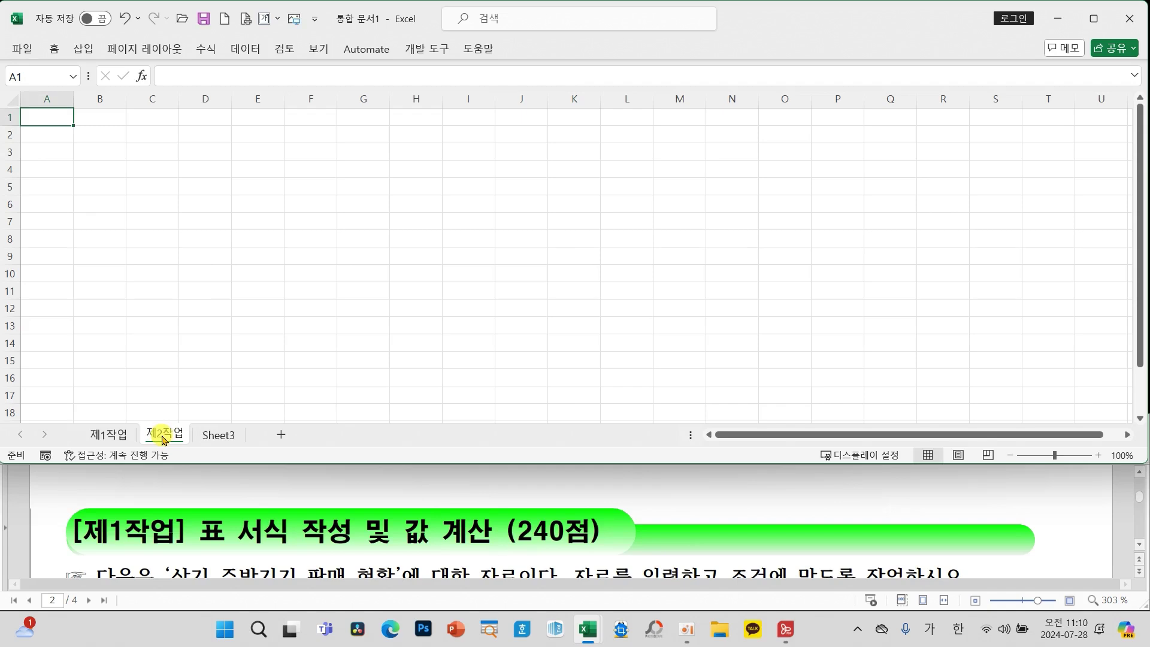
Rename the worksheet Sheet3 as 제3작업
double_click(217, 436)
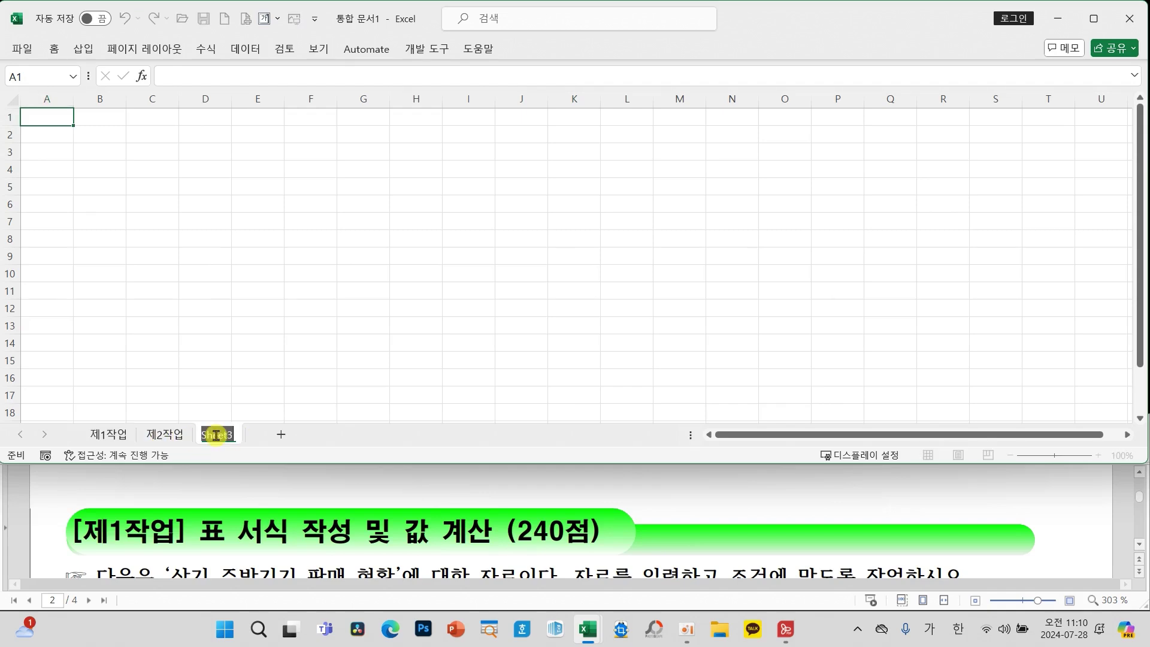
type("제3ㅈ")
type("작어")
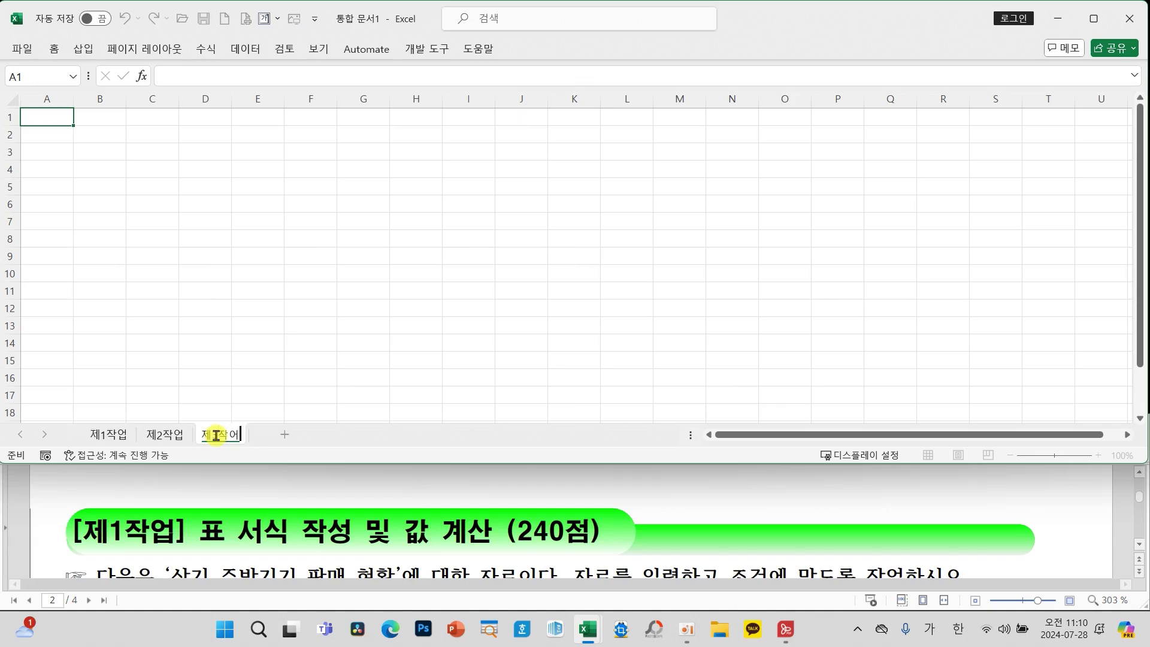
type("업")
key("Return")
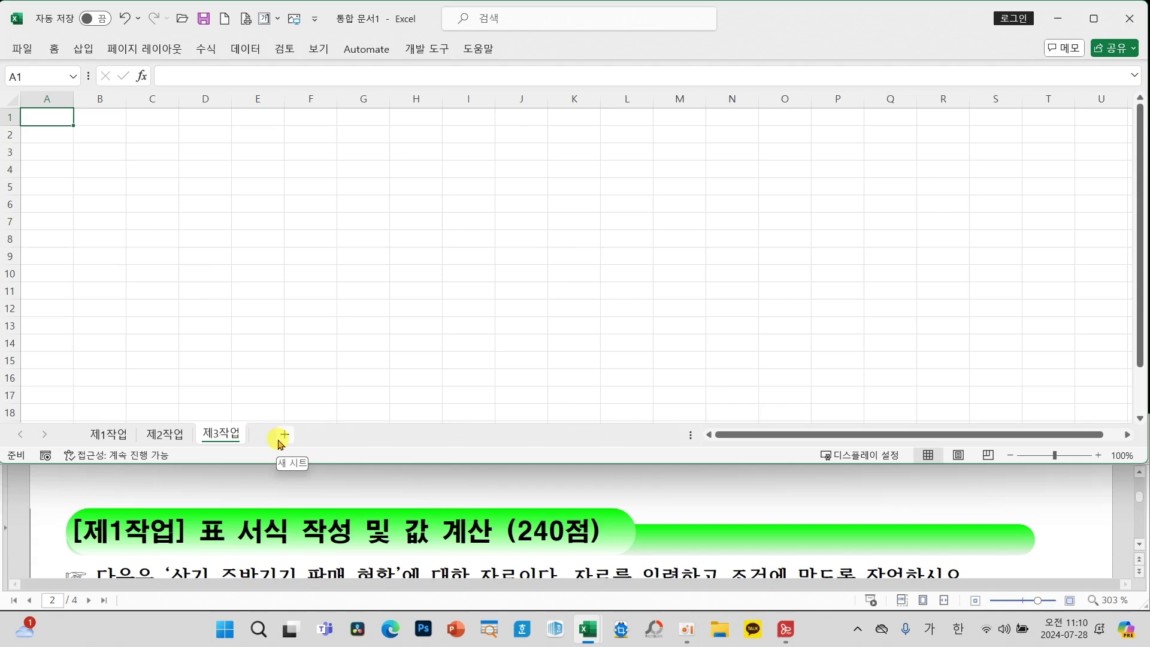
Select all worksheets so that 제1작업, 제2작업 and 제3작업 are grouped for shared editing
right_click(221, 441)
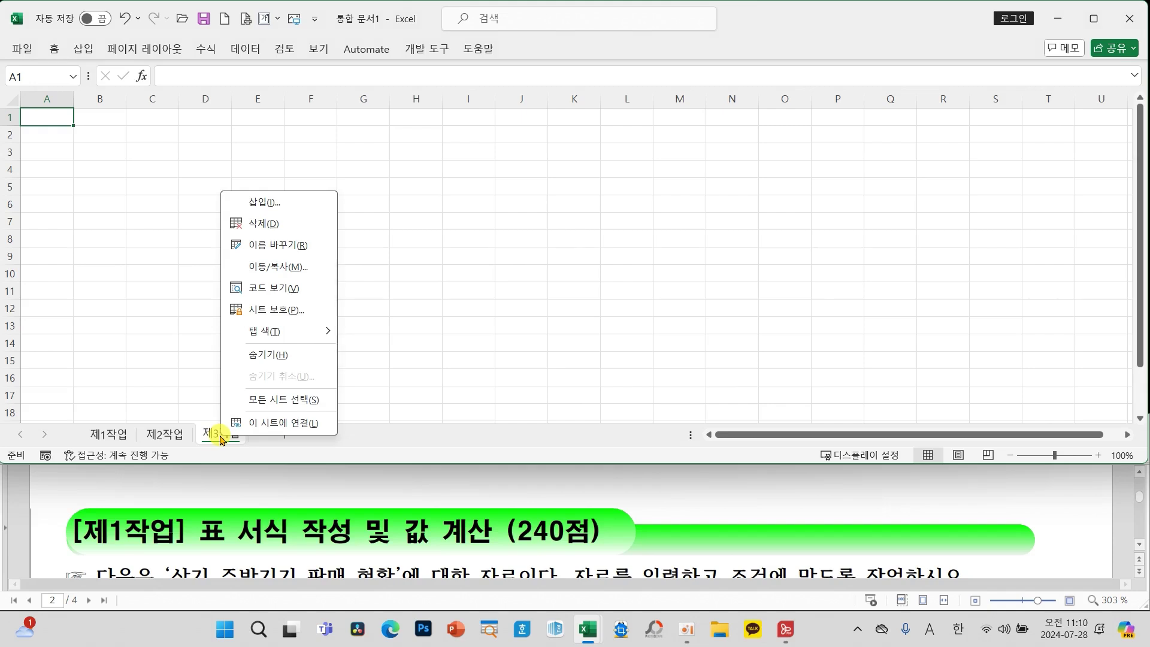
left_click(297, 401)
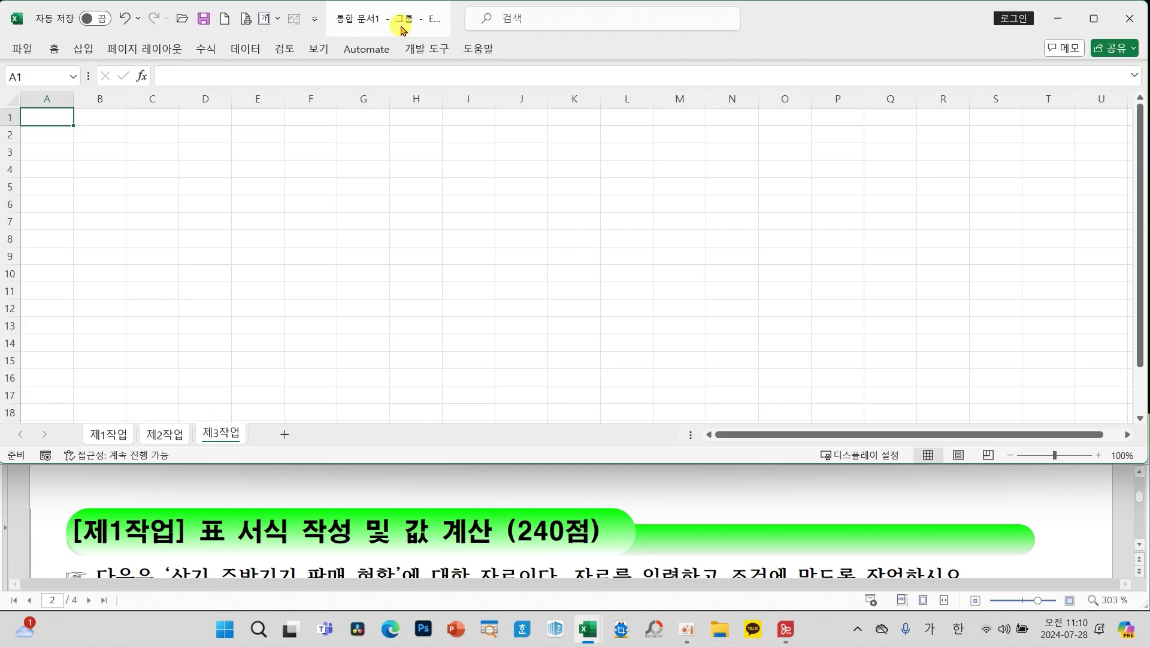
mouse_move(427, 6)
left_mouse_down()
mouse_move(377, 27)
mouse_move(423, 40)
mouse_move(427, 9)
left_mouse_up()
mouse_move(63, 412)
left_mouse_down()
mouse_move(246, 461)
mouse_move(259, 454)
left_mouse_up()
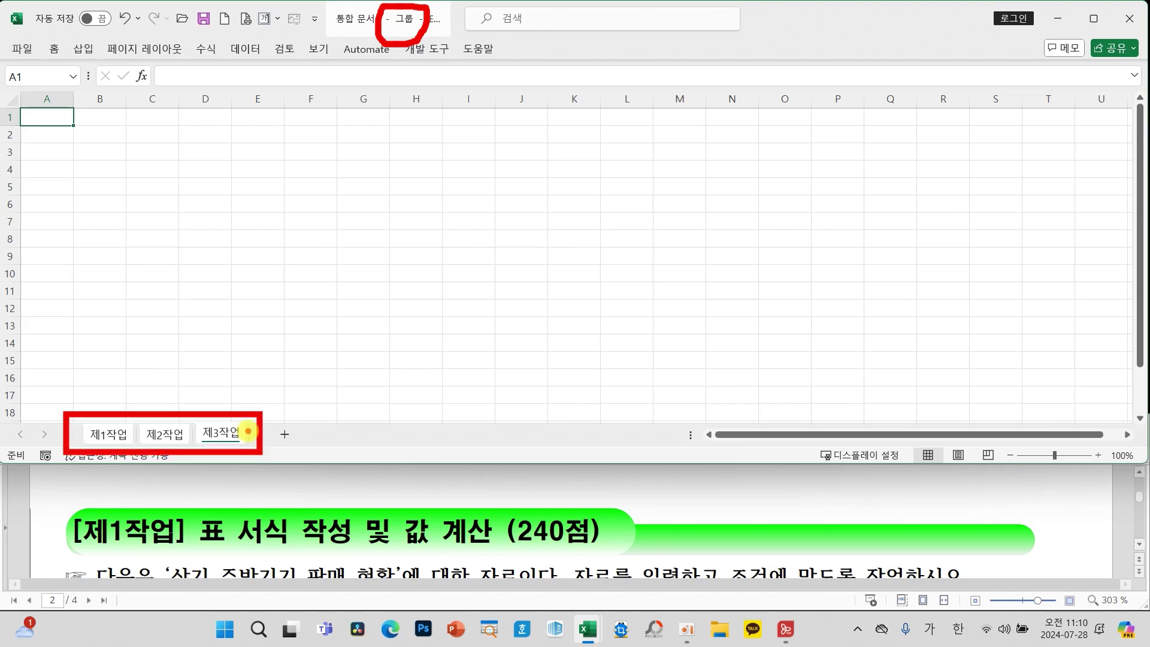
Set the width of column A to 1 on all three grouped worksheets
left_click_drag(39, 76, 73, 75)
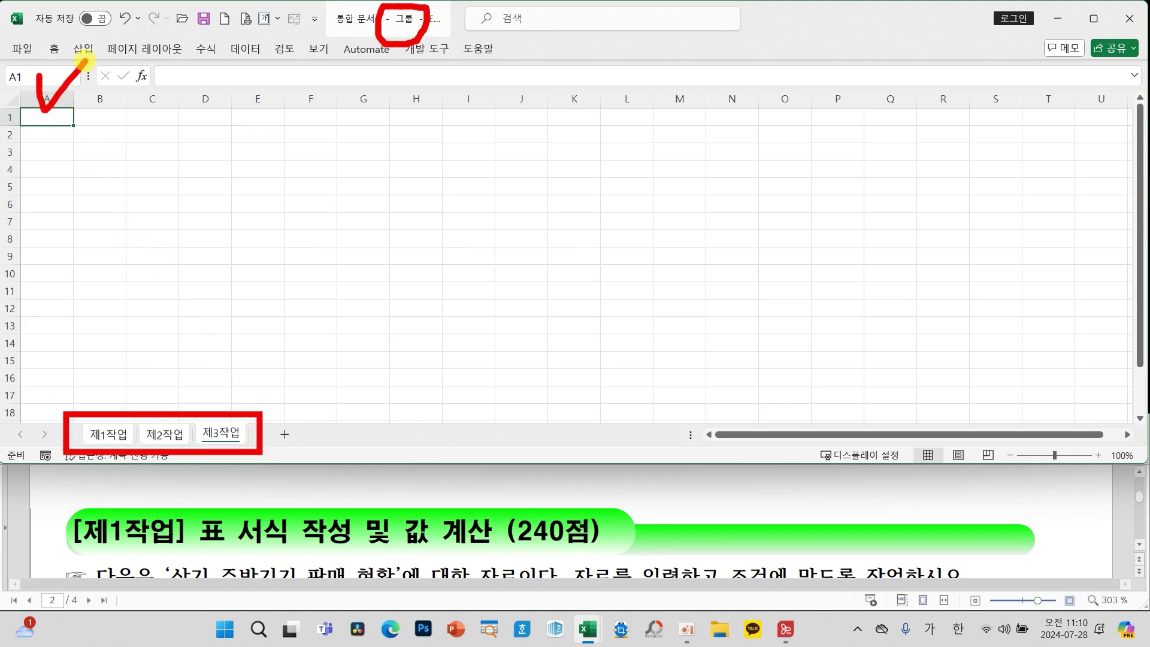
right_click(48, 101)
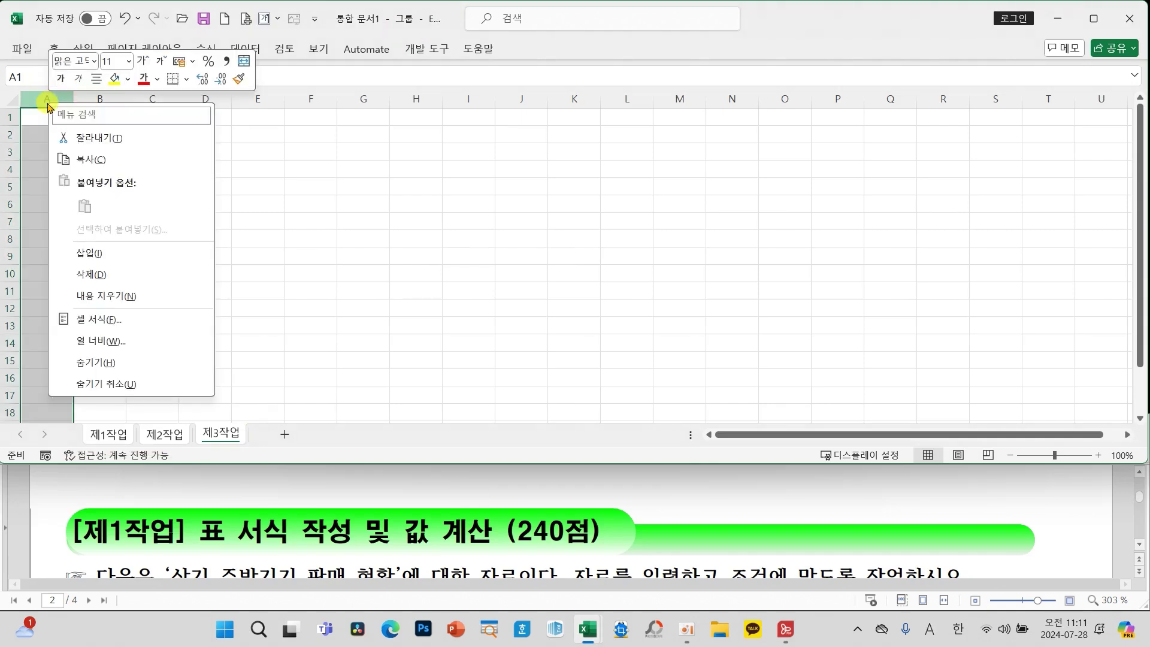
left_click(109, 342)
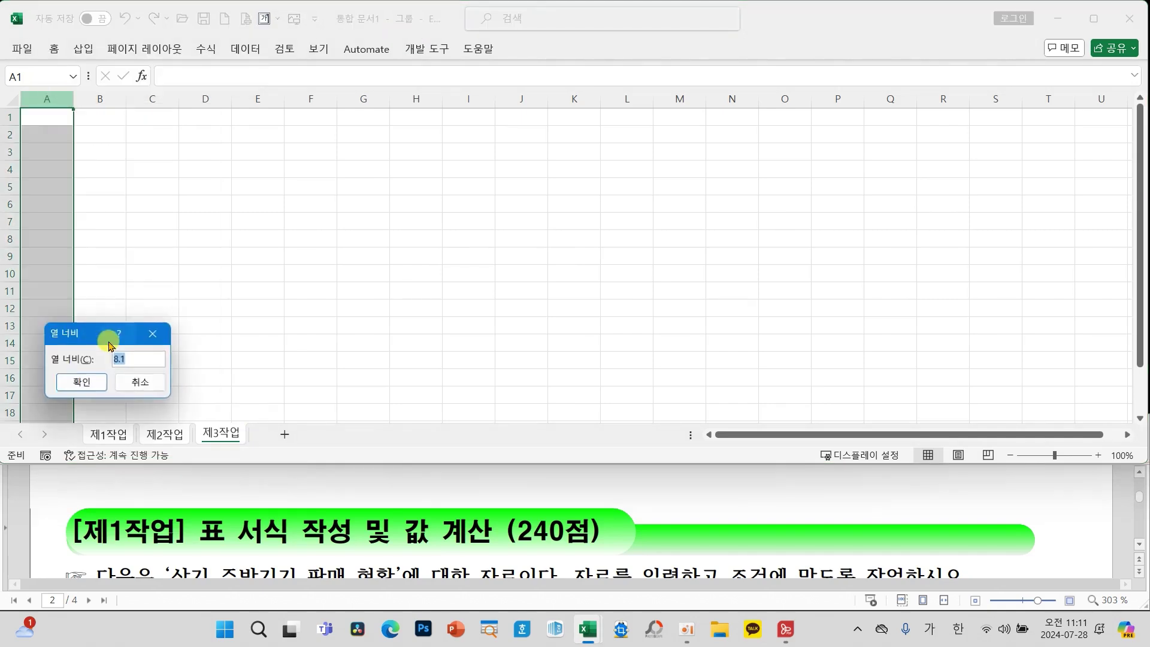
type("1")
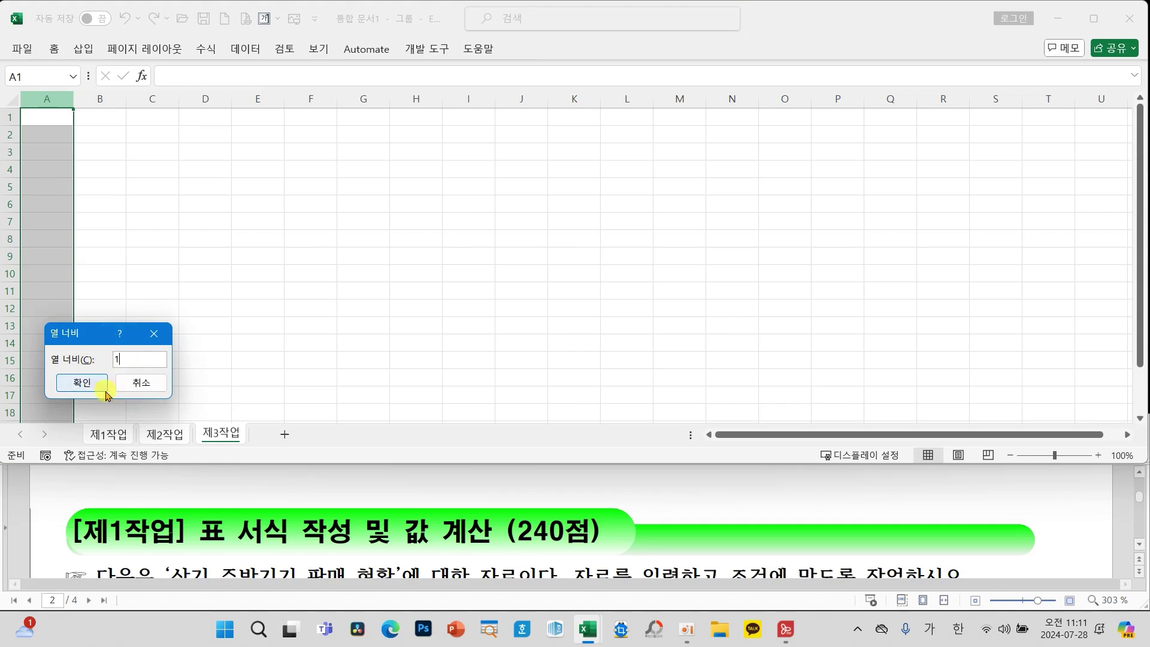
left_click(84, 386)
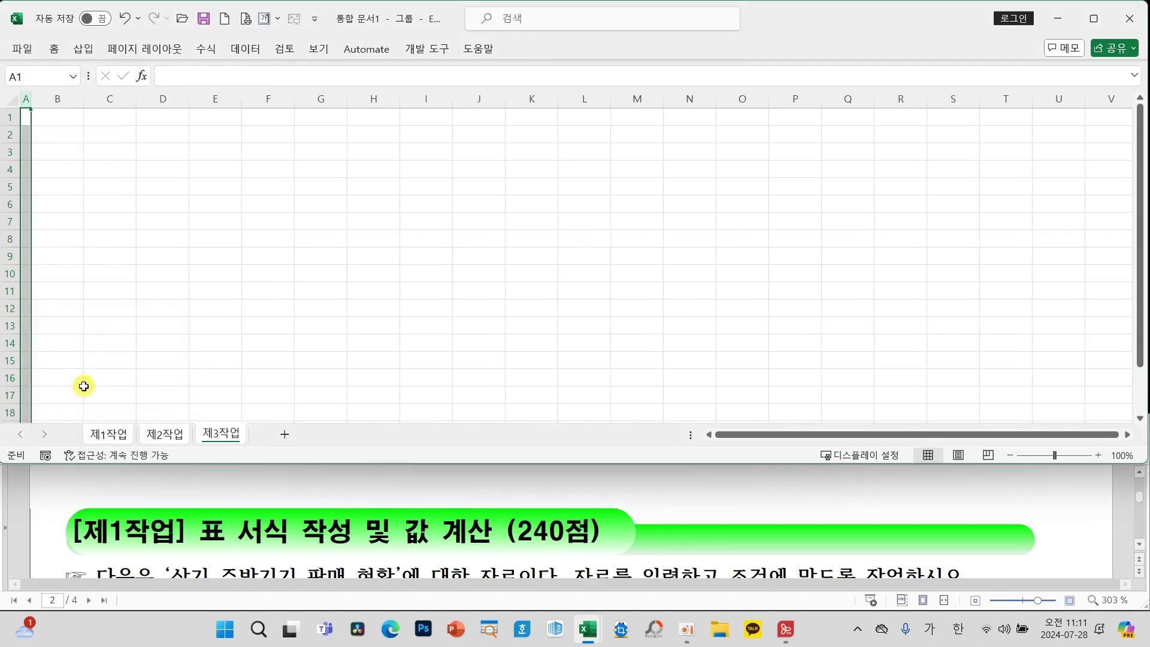
left_click(113, 286)
Ungroup the worksheets, check column A on 제2작업 and 제3작업, and return to the 제1작업 sheet
left_click(178, 436)
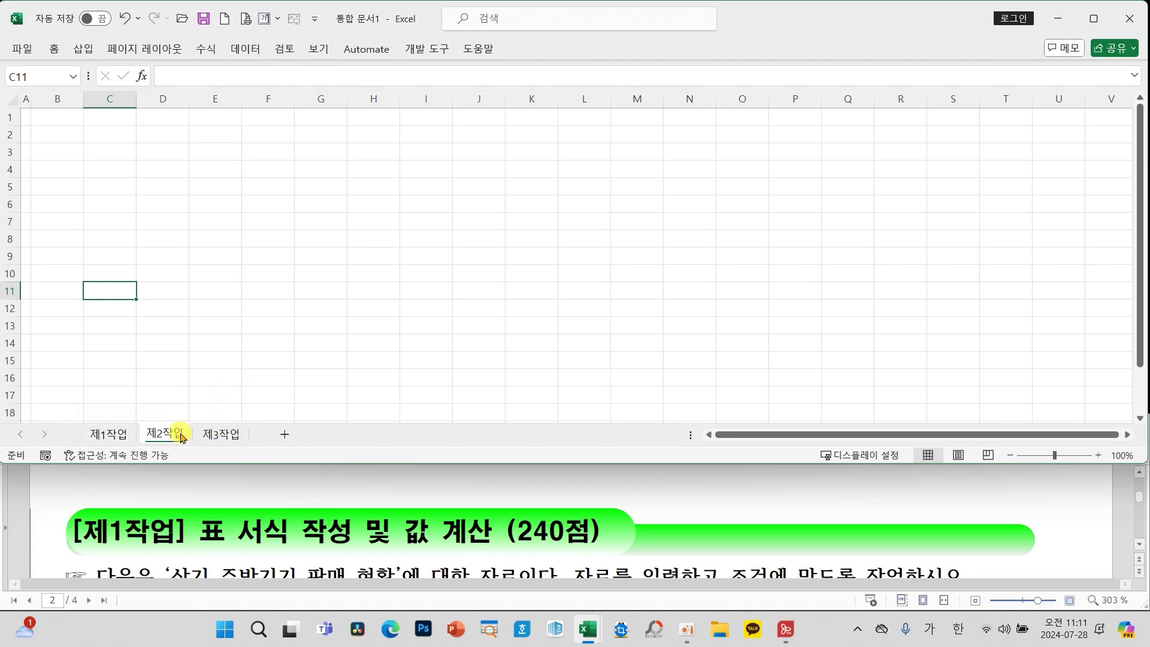
left_click(219, 435)
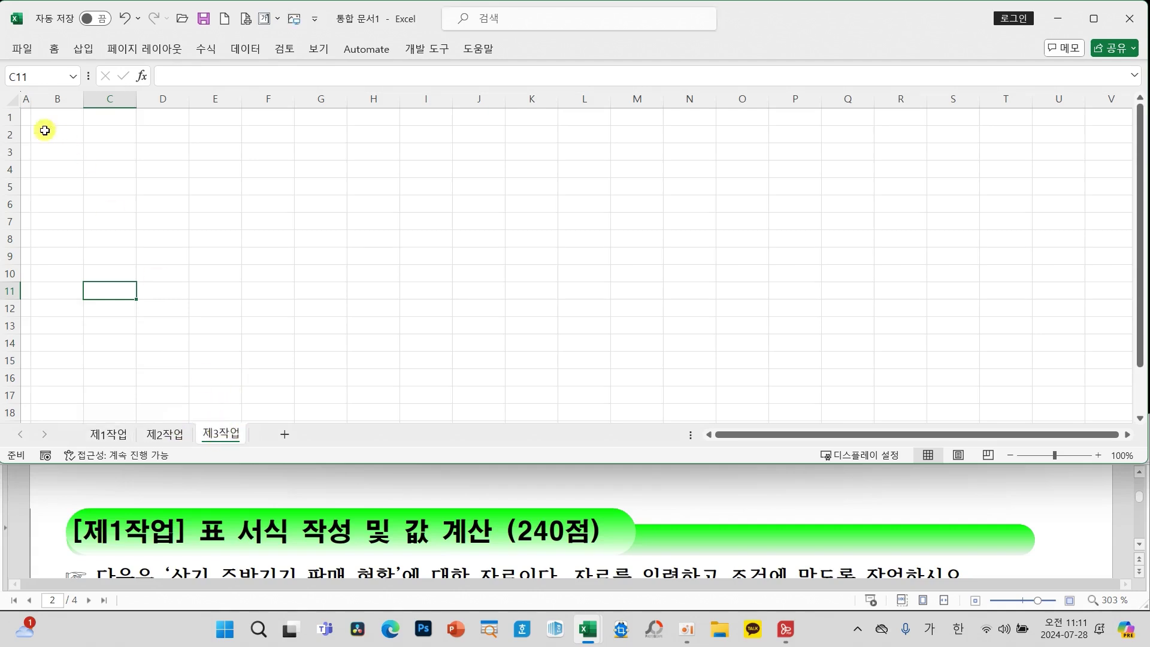
left_click(162, 435)
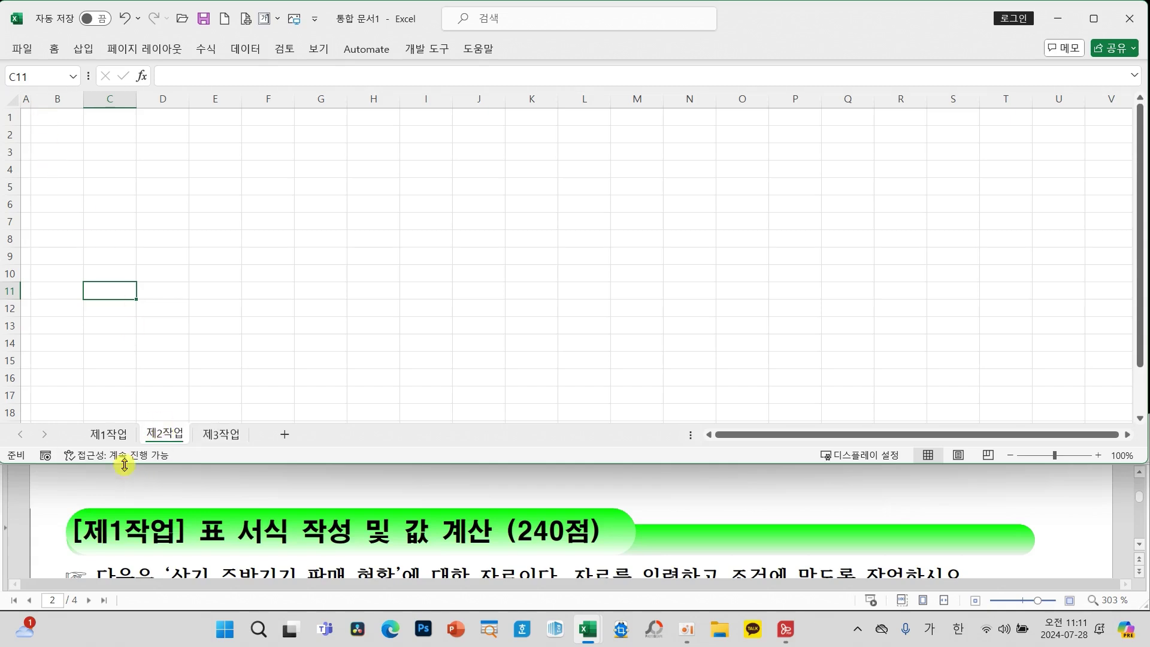
left_click(116, 433)
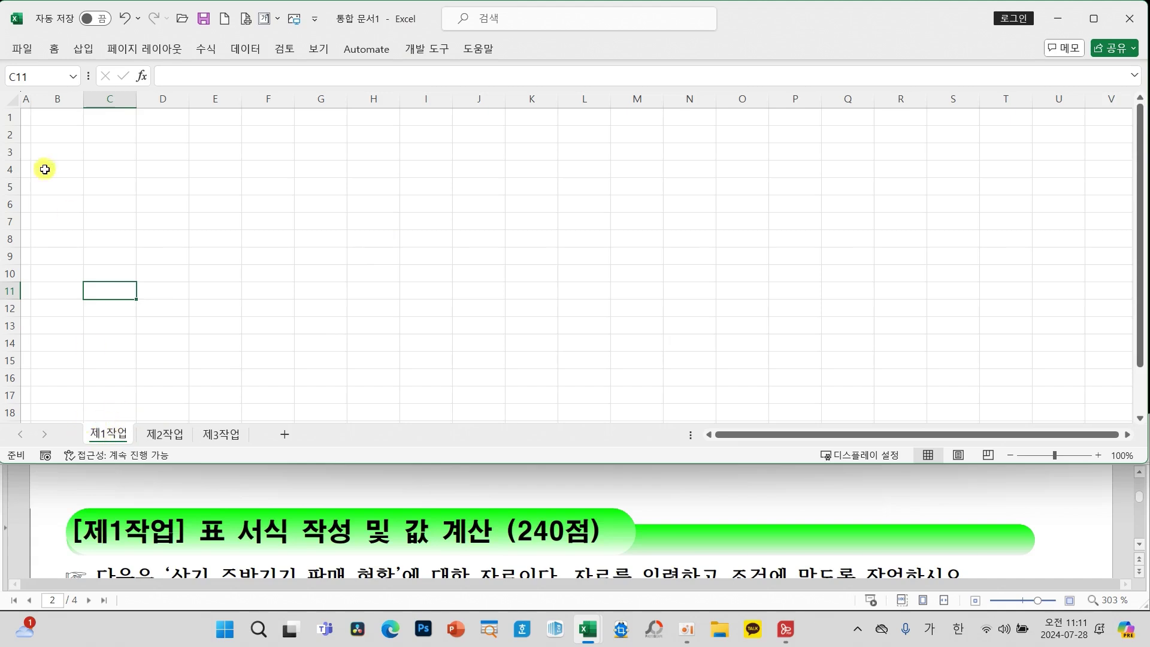
Set the height of rows 1 to 3 on the 제1작업 sheet to 30
left_click(8, 117)
left_click_drag(9, 123, 7, 150)
right_click(13, 152)
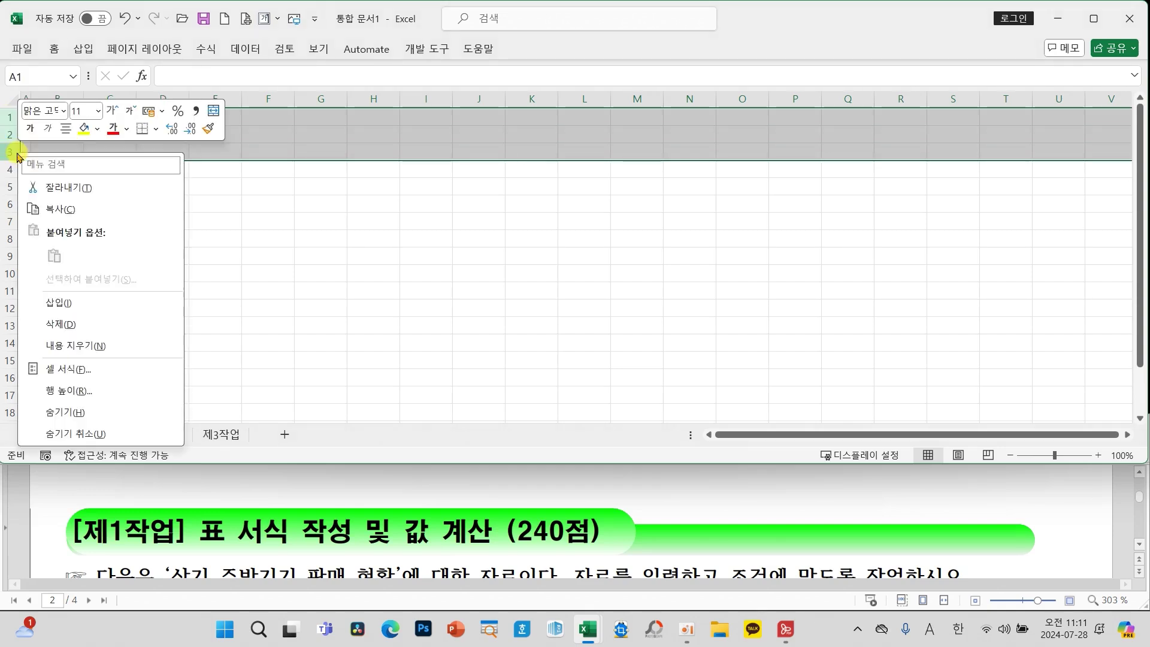
left_click(90, 388)
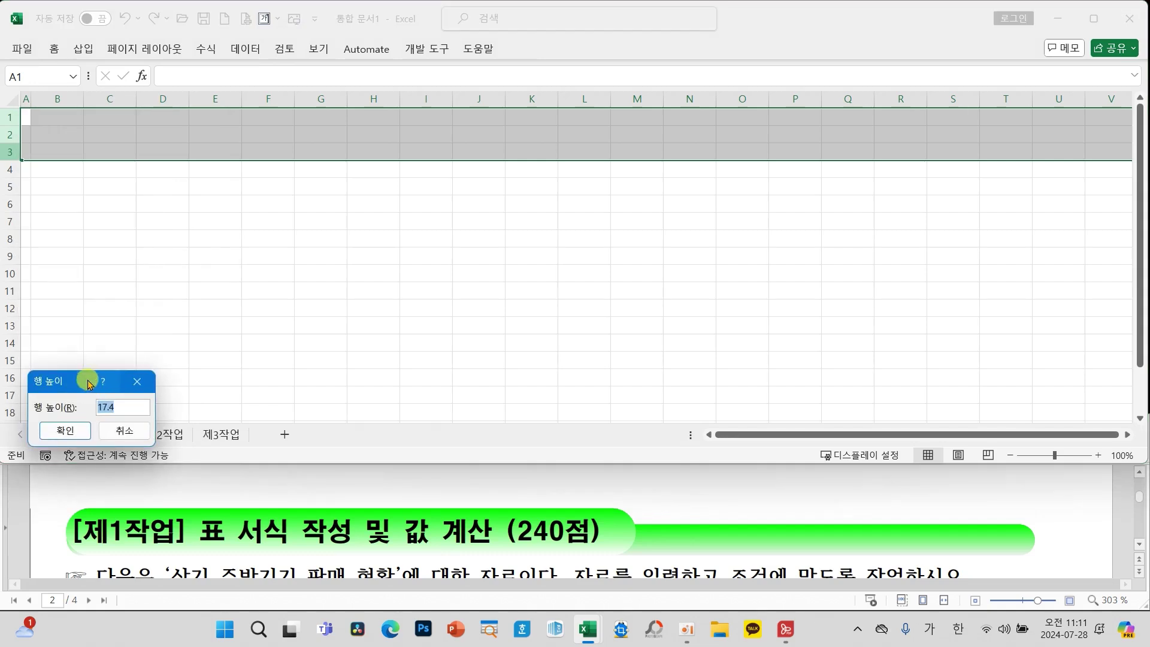
left_click_drag(93, 393, 209, 241)
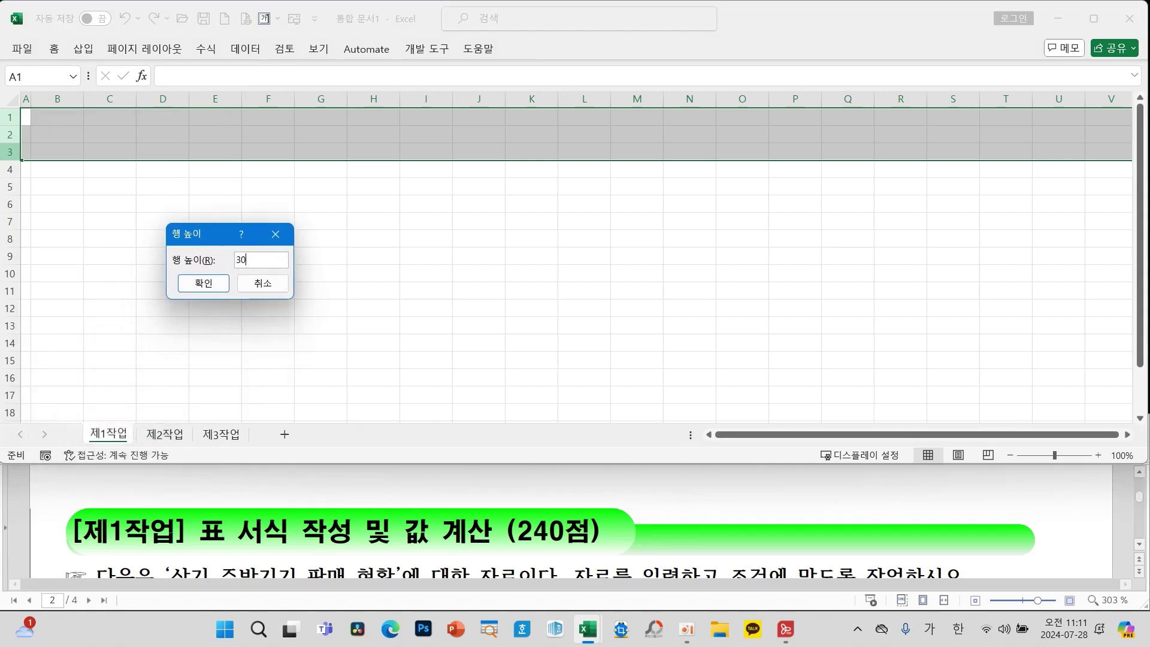
type("30")
key("Return")
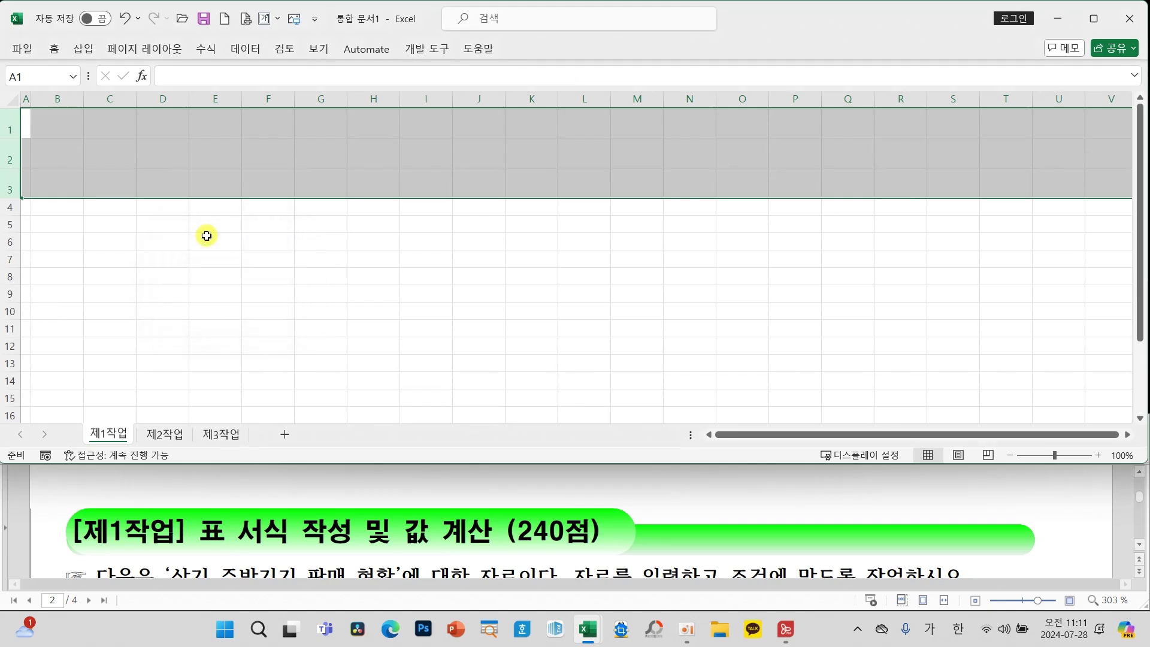
left_click(197, 243)
Set the height of rows 4 to 20 on the 제1작업 sheet to 20
left_click_drag(10, 204, 1, 343)
right_click(2, 307)
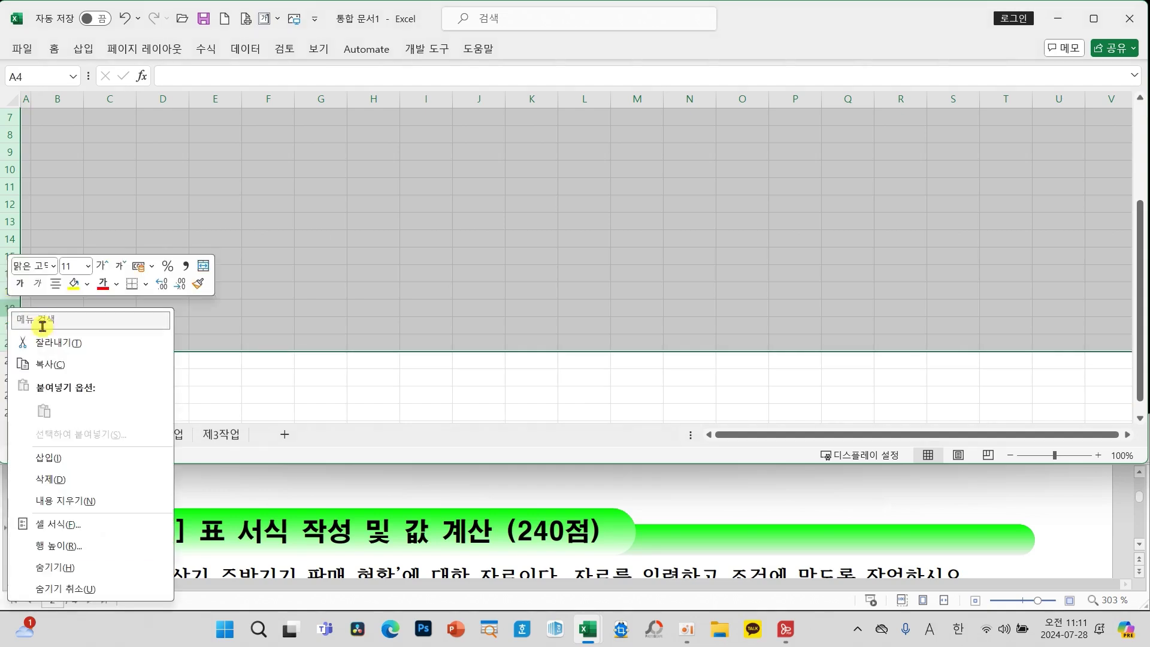
left_click(77, 544)
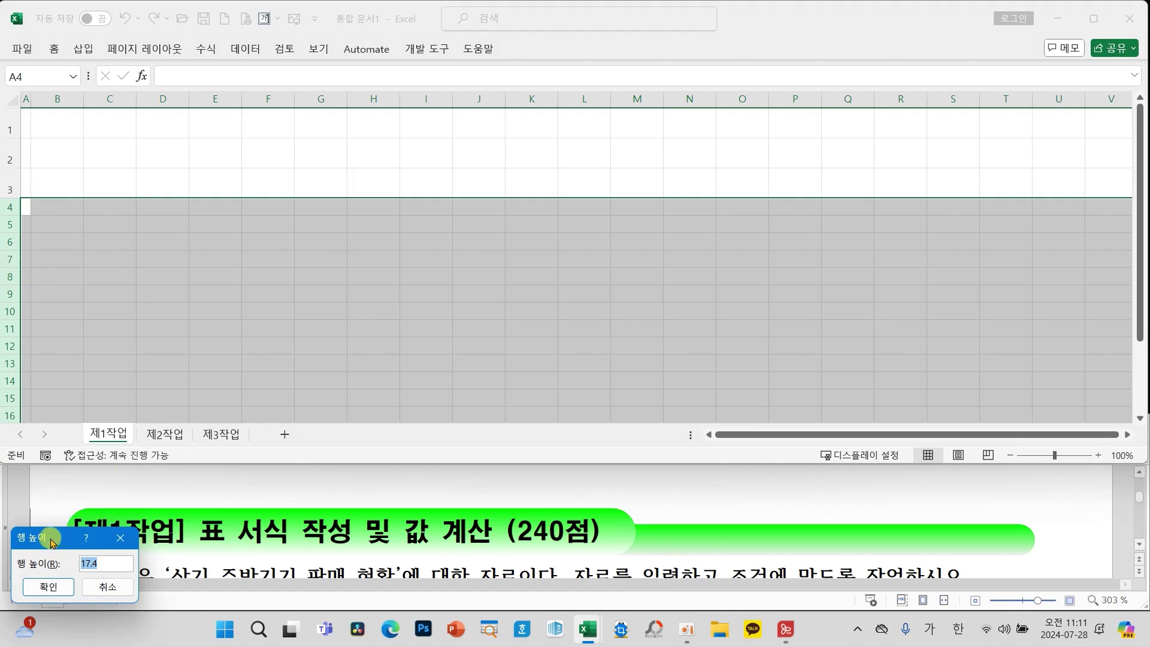
left_click_drag(53, 533, 251, 208)
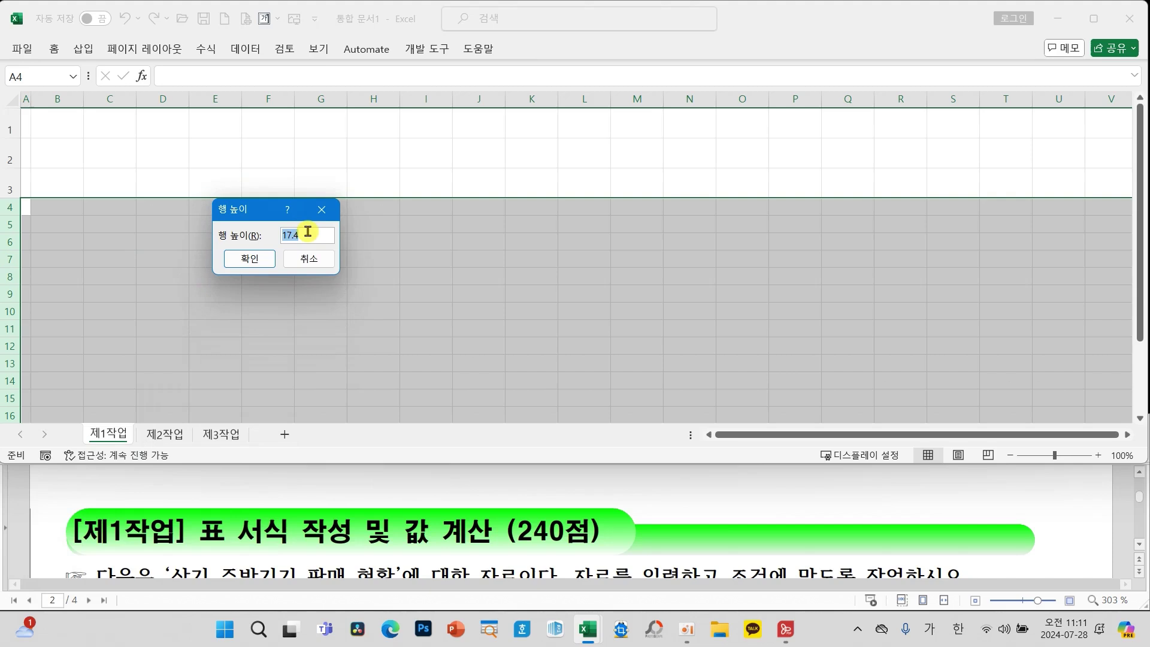
left_click(249, 259)
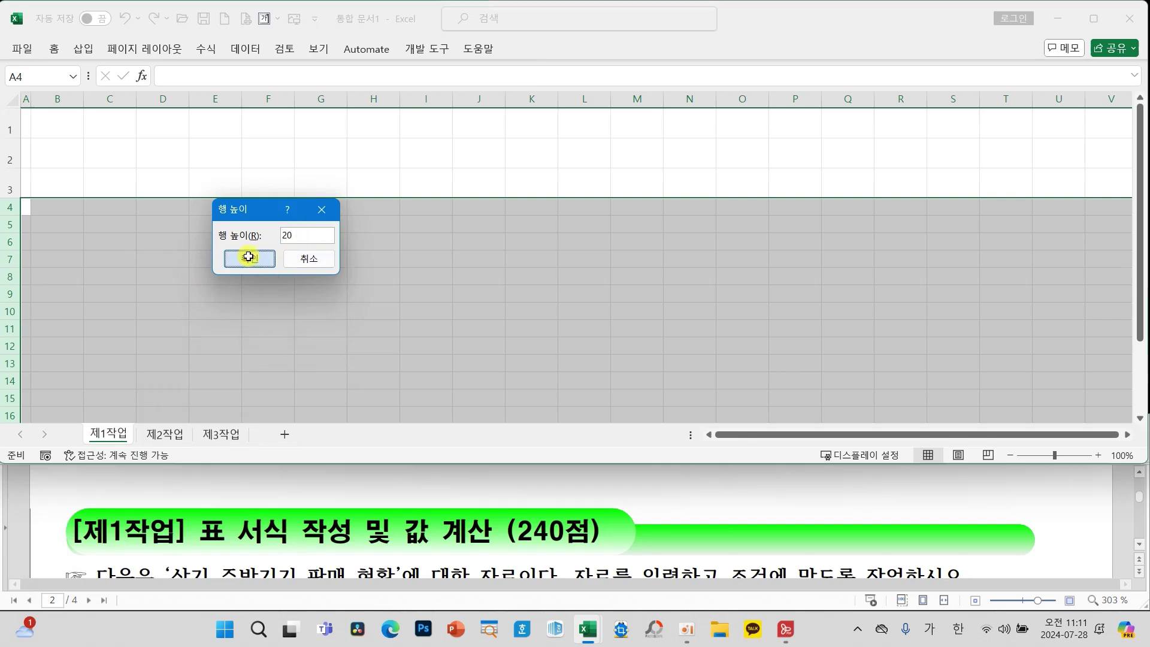
left_click(204, 291)
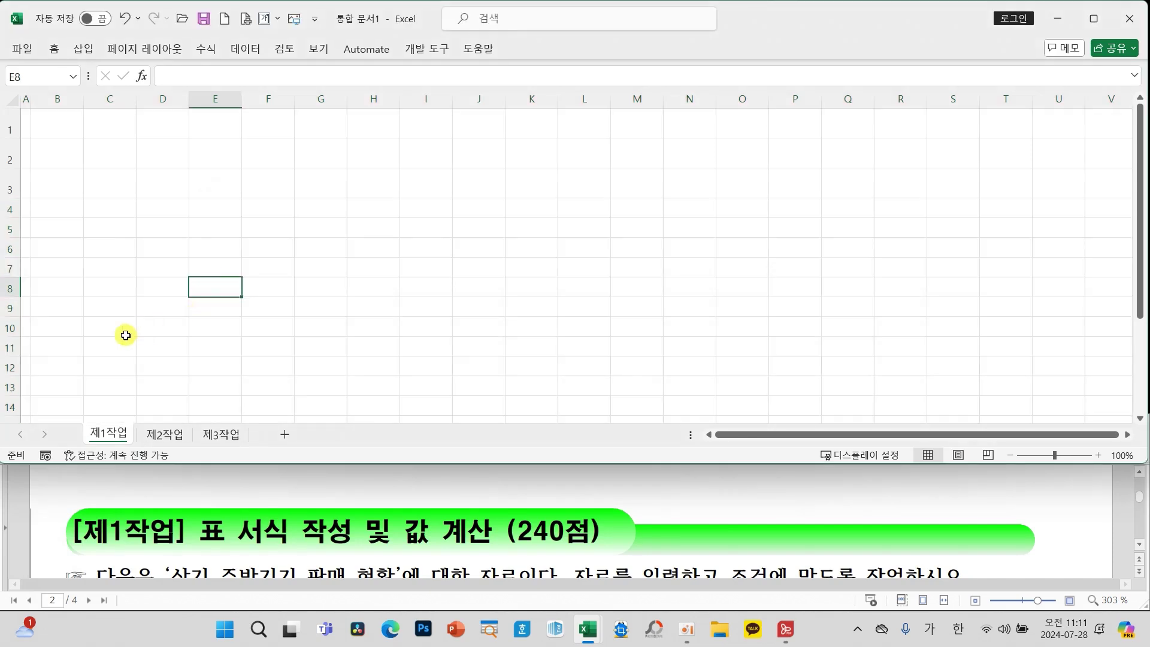
left_click_drag(95, 406, 128, 387)
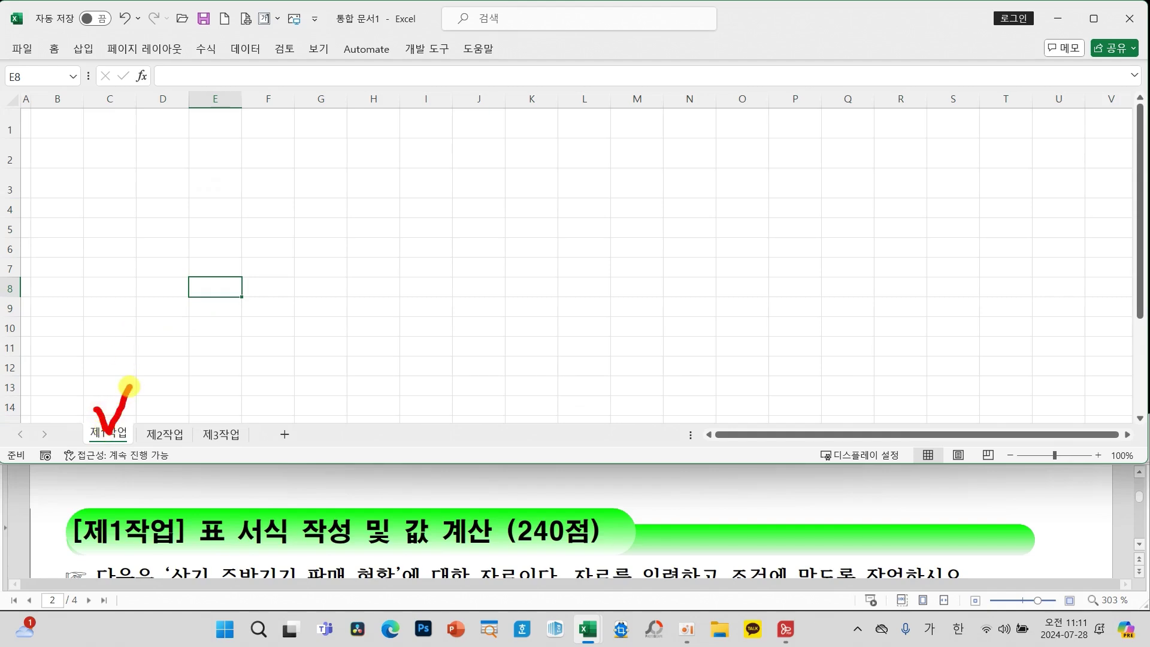
left_click(111, 446)
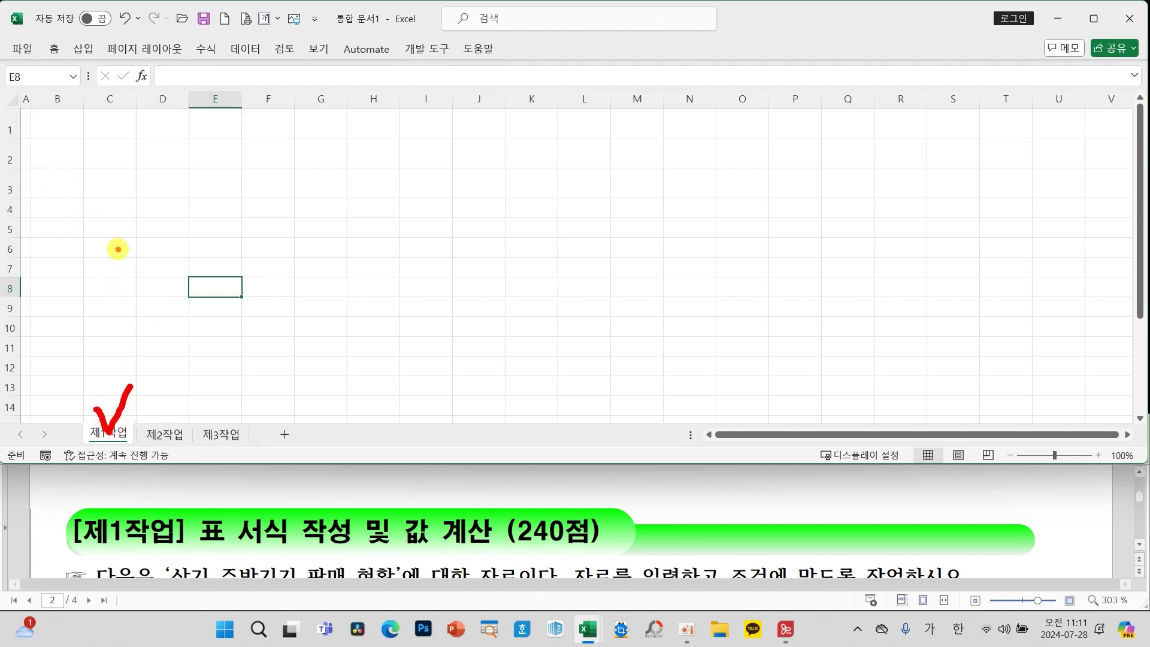
key("Escape")
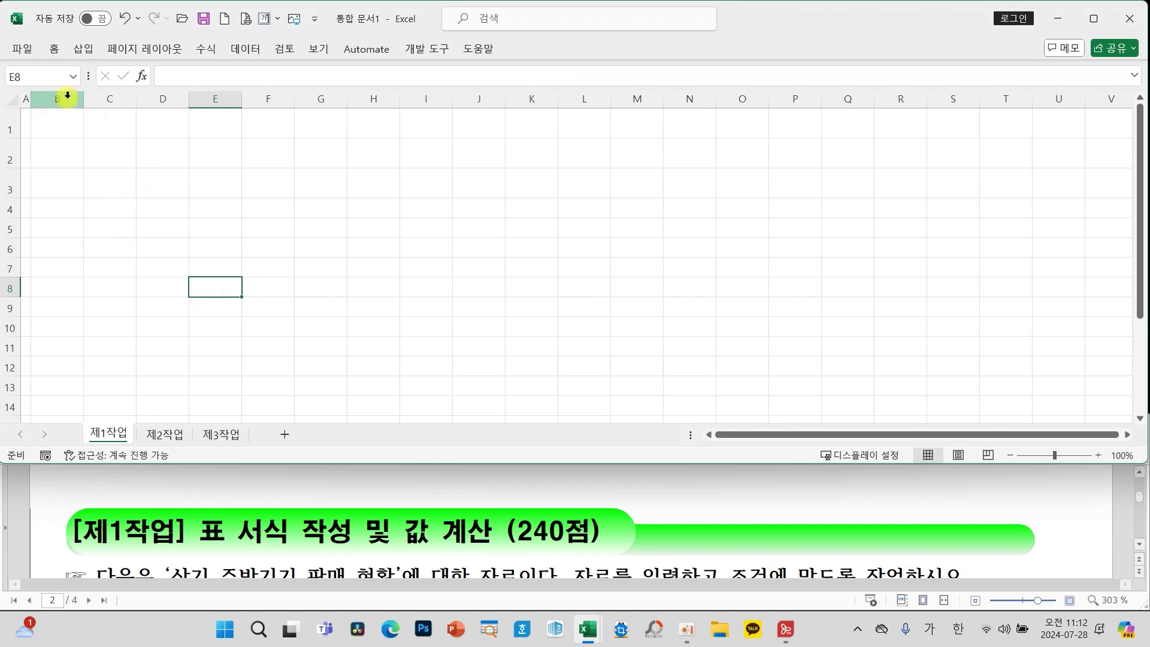
Save the workbook in the 문서 > ITQ folder as an Excel workbook, replacing the existing file named with the examinee number and name
left_click(22, 48)
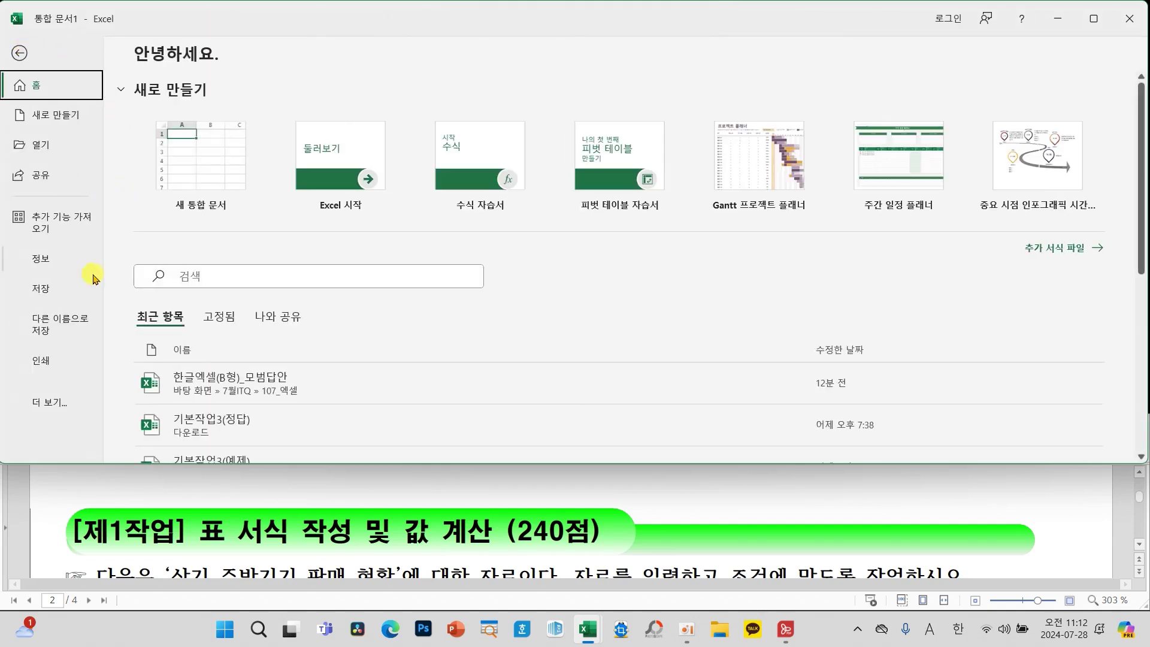
left_click(87, 324)
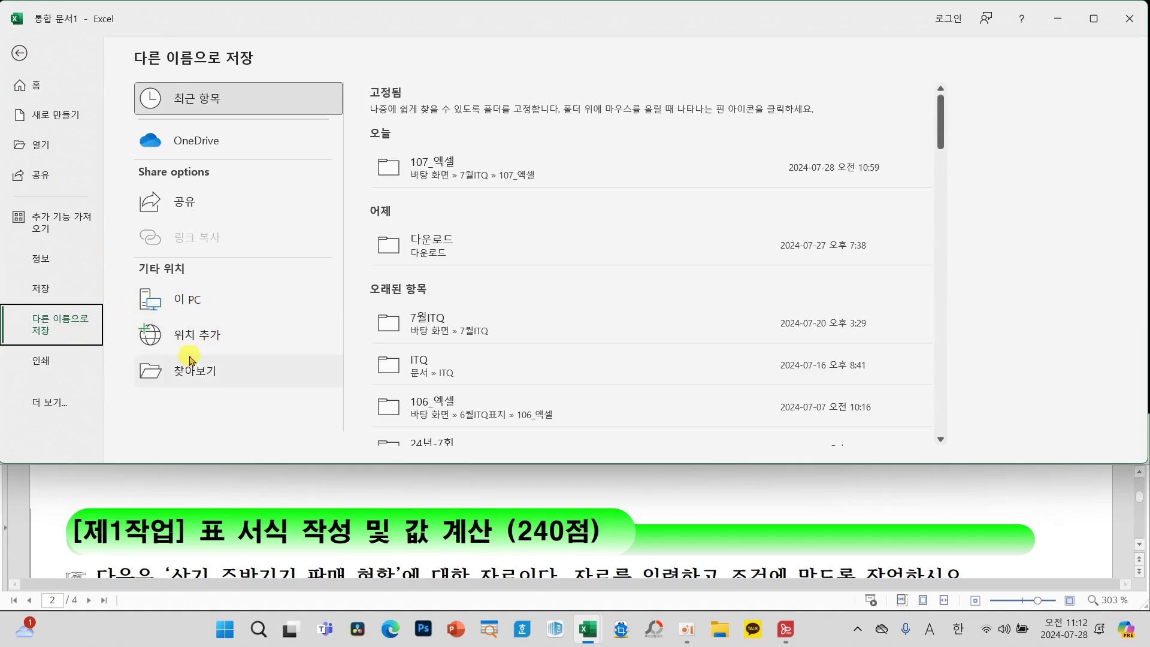
left_click(198, 372)
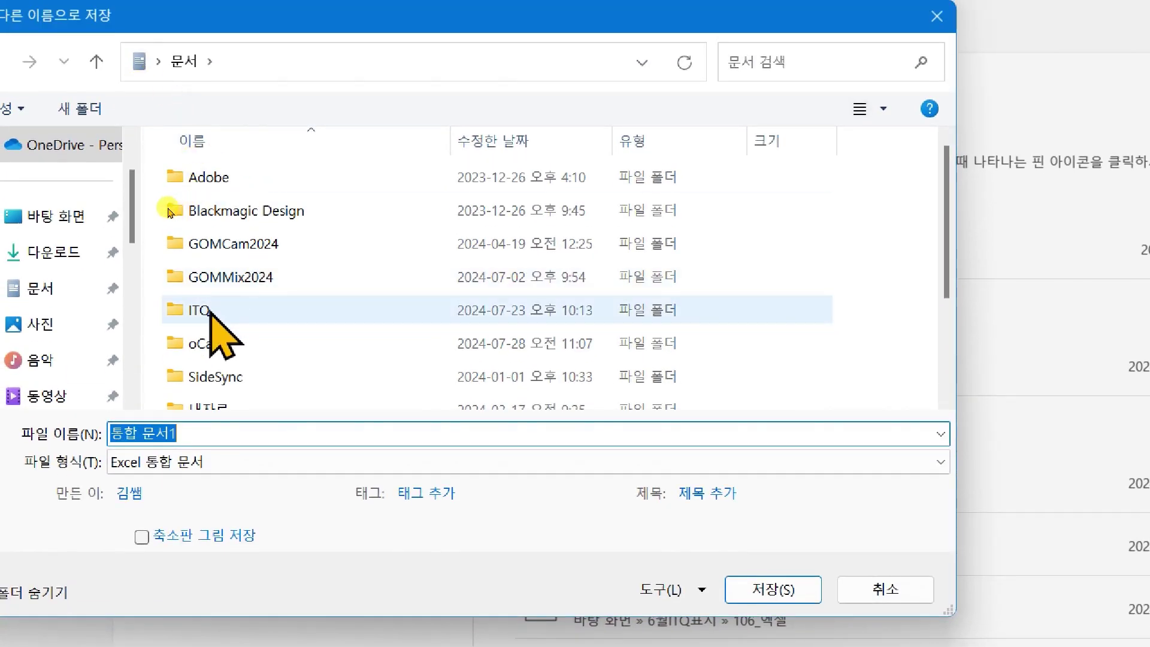
double_click(209, 312)
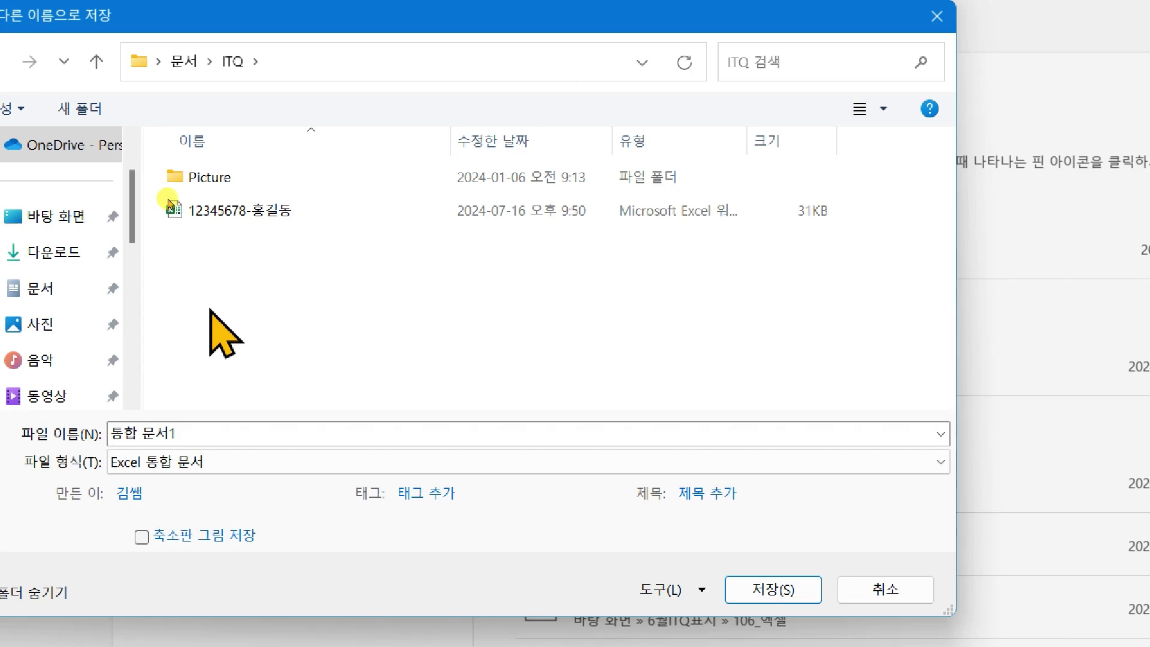
left_click(215, 212)
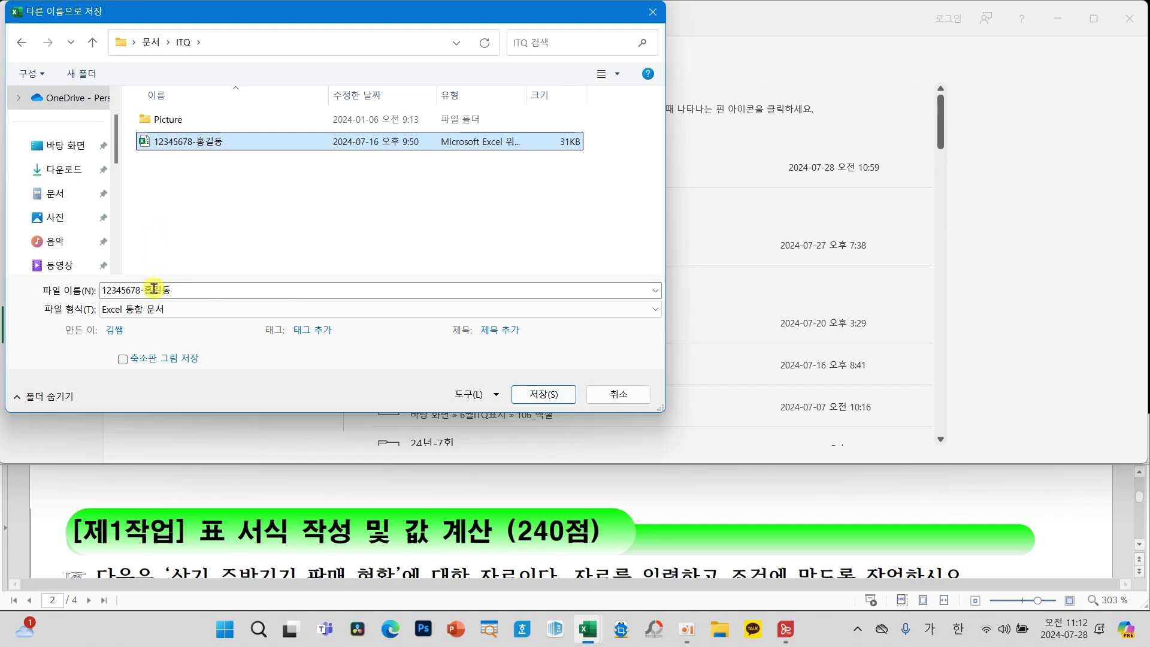
left_click(542, 393)
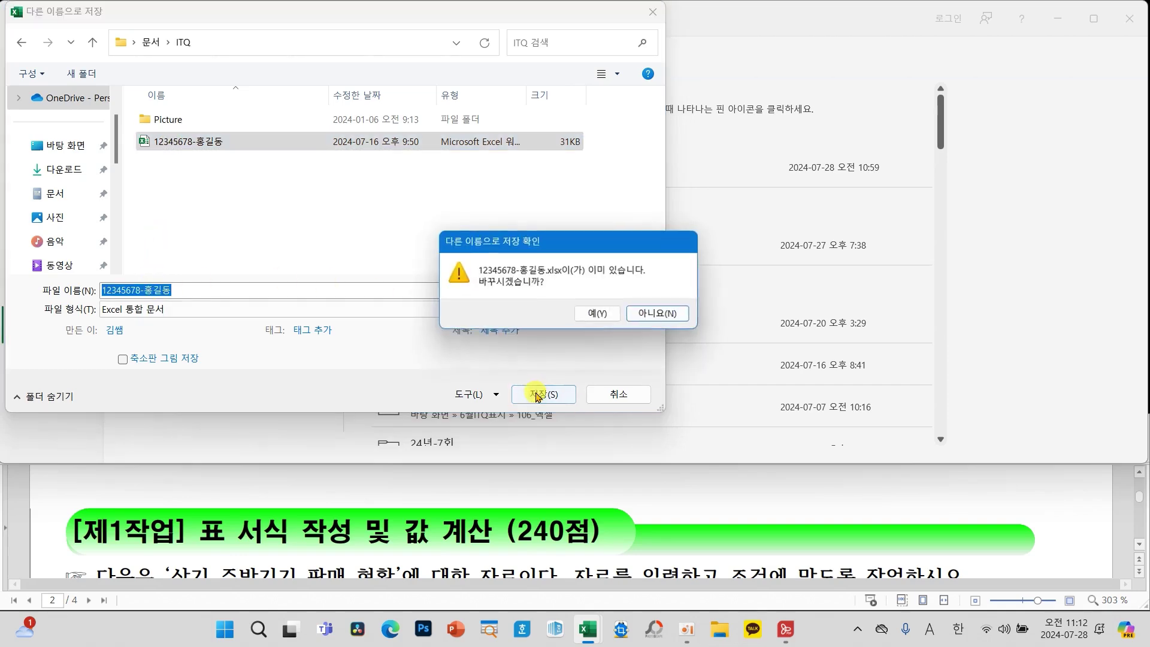
left_click(590, 313)
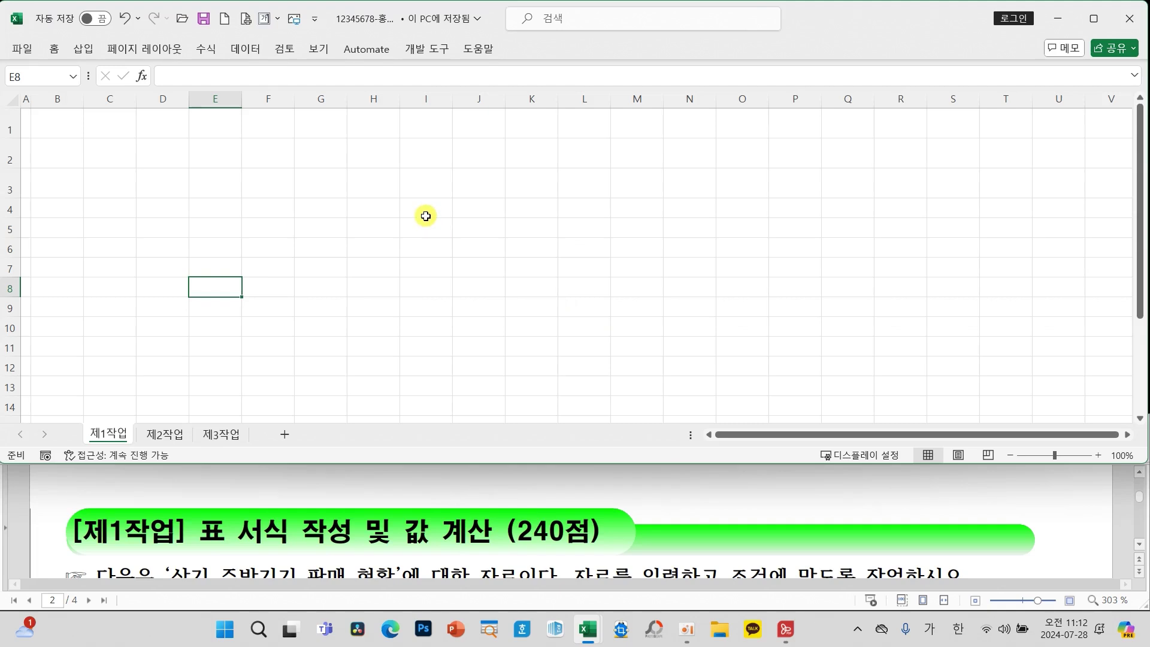
left_click_drag(339, 8, 453, 34)
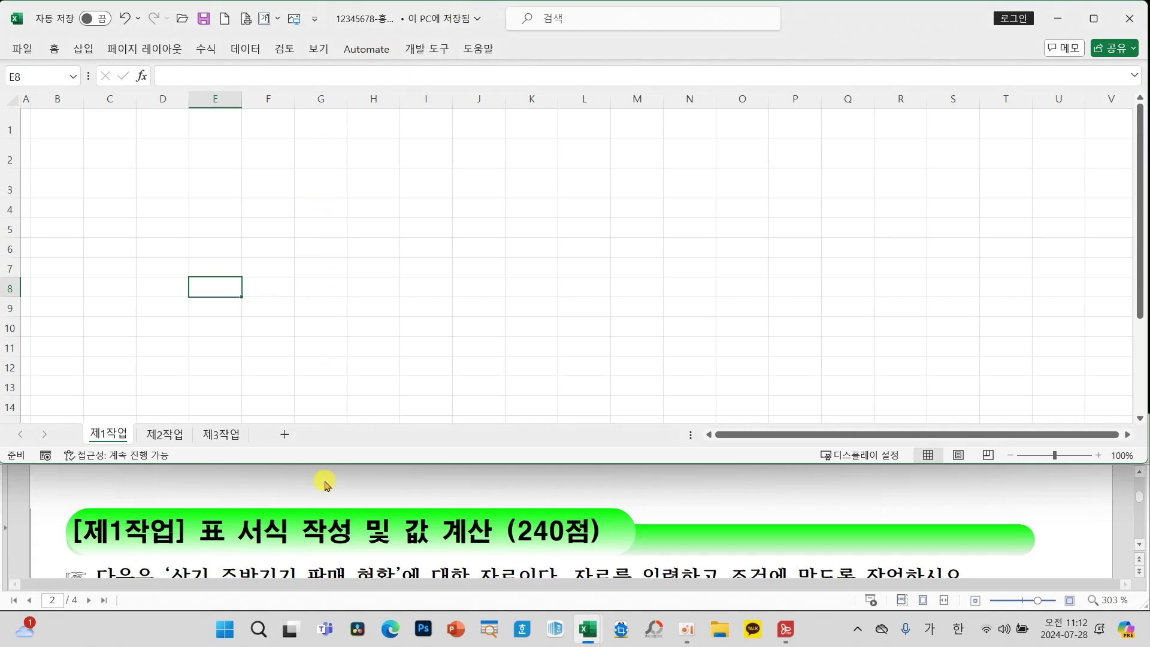
Review the 제1작업 output layout in the exam paper and its first condition on font and alignment for all data
scroll(327, 485, "down", 1)
scroll(327, 485, "down", 2)
scroll(327, 486, "up", 1)
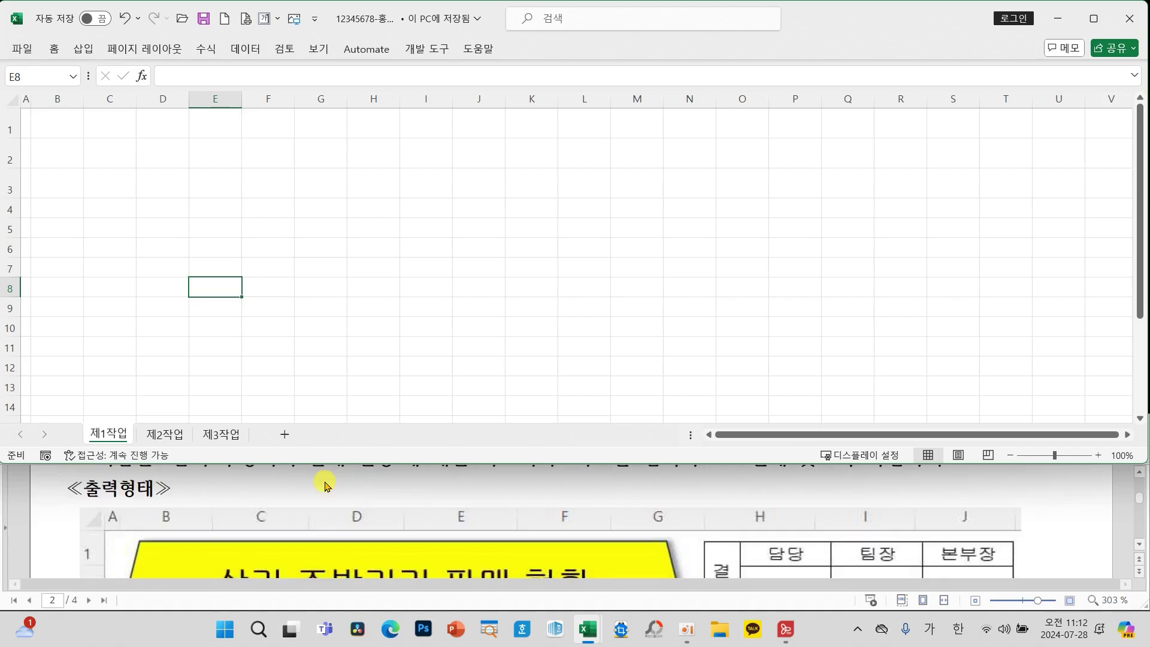
scroll(192, 532, "down", 2)
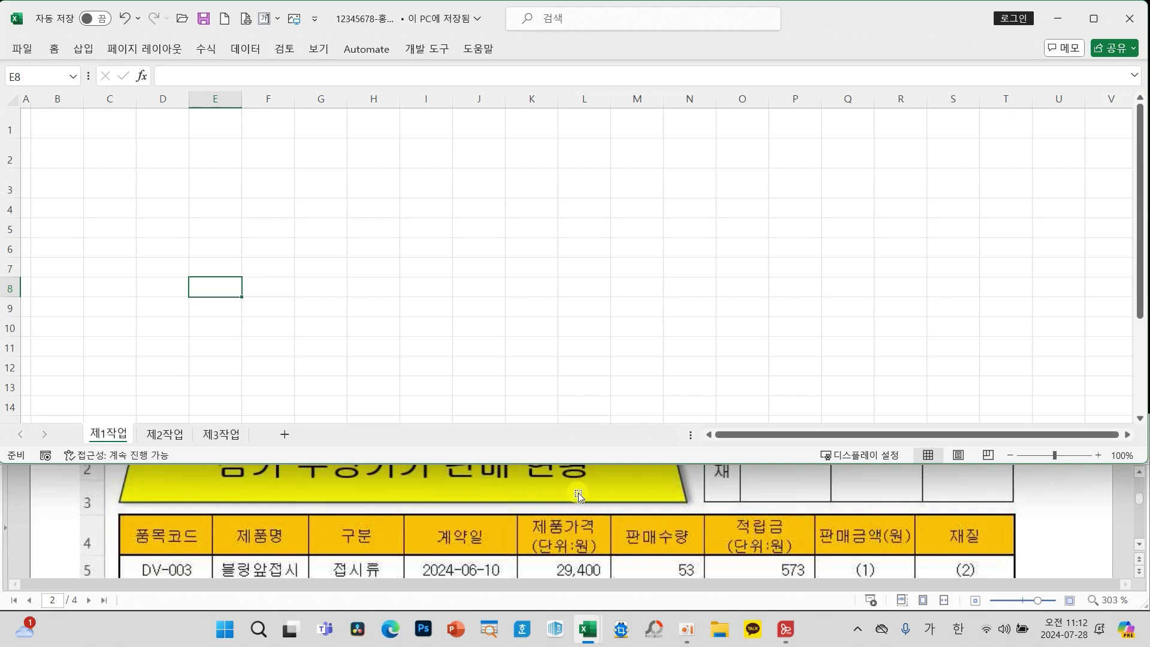
scroll(873, 506, "up", 2)
scroll(952, 483, "up", 2)
scroll(976, 494, "up", 1)
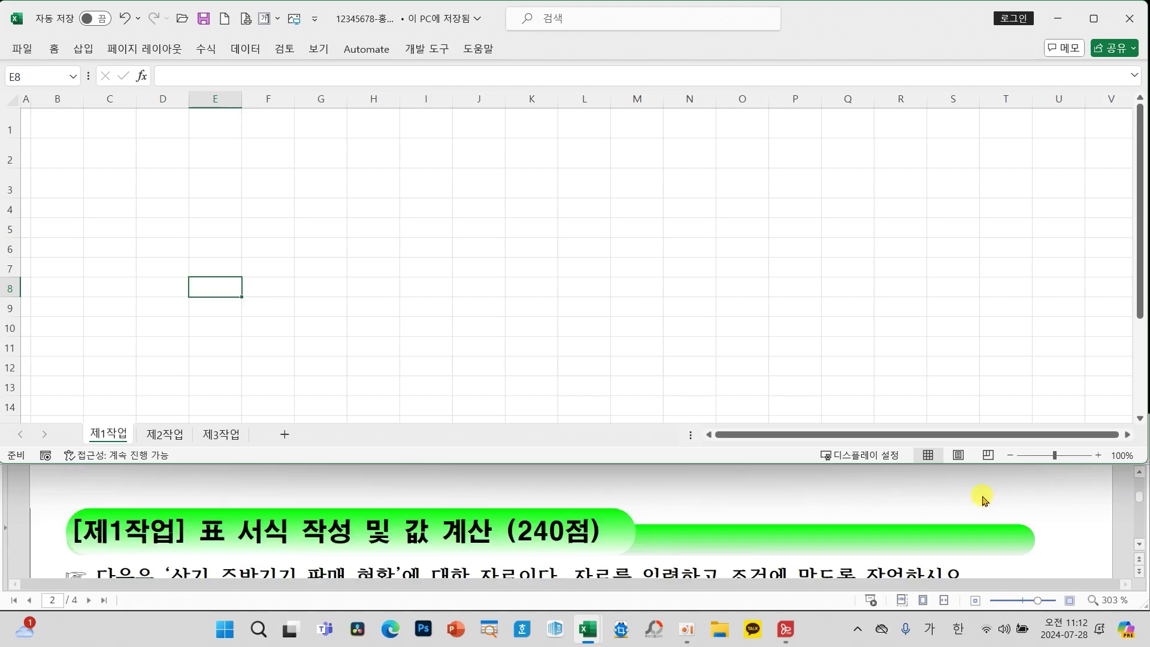
scroll(986, 503, "down", 2)
scroll(970, 527, "down", 6)
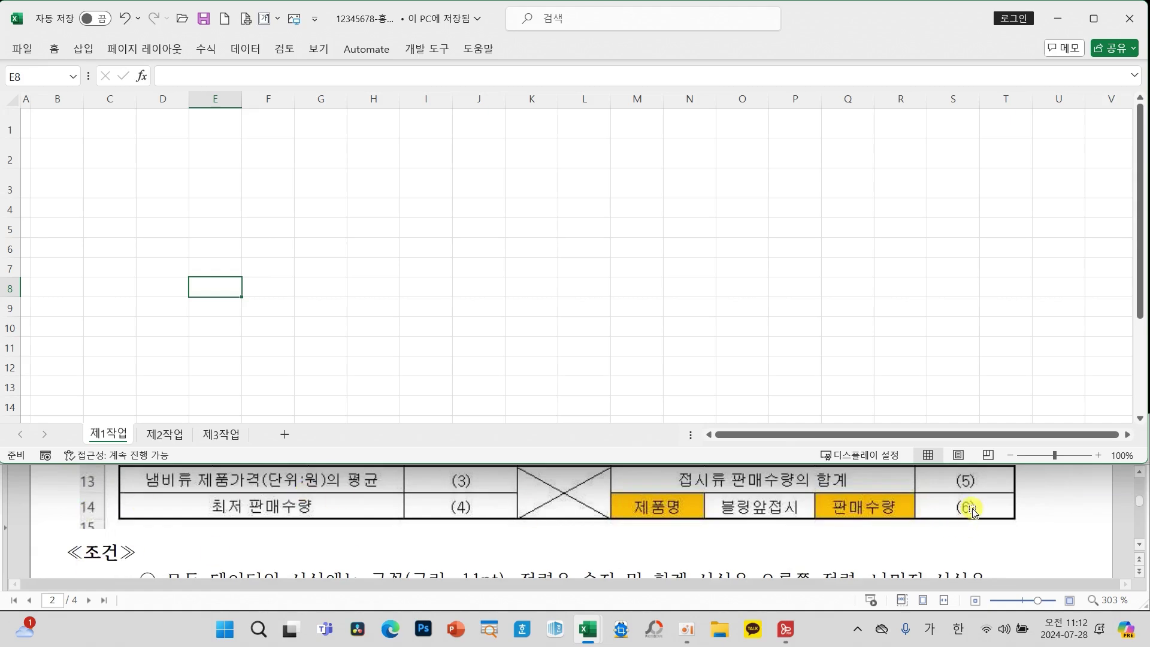
scroll(923, 521, "down", 1)
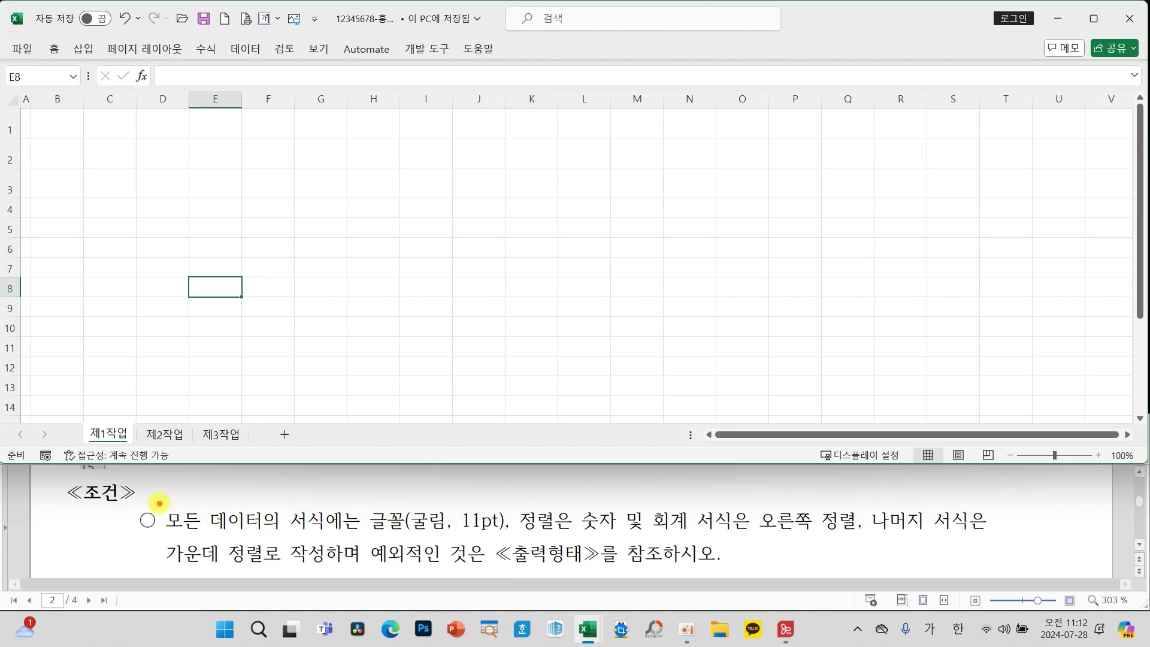
mouse_move(158, 502)
left_mouse_down()
mouse_move(429, 506)
mouse_move(564, 538)
mouse_move(519, 538)
left_mouse_up()
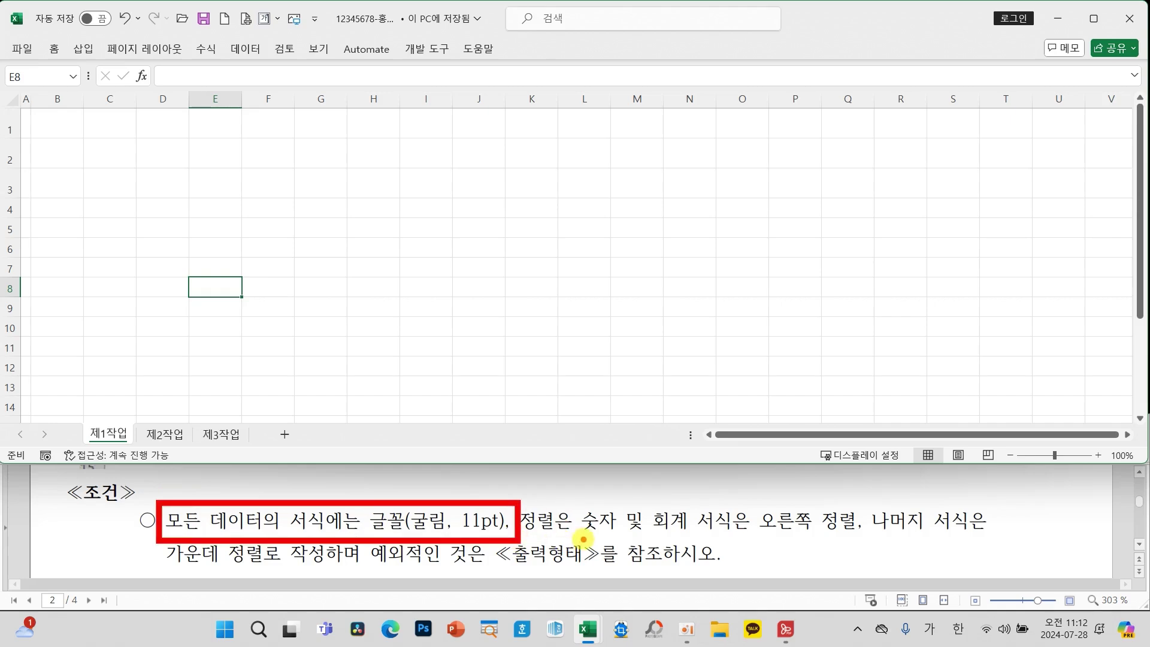
left_click_drag(741, 495, 863, 541)
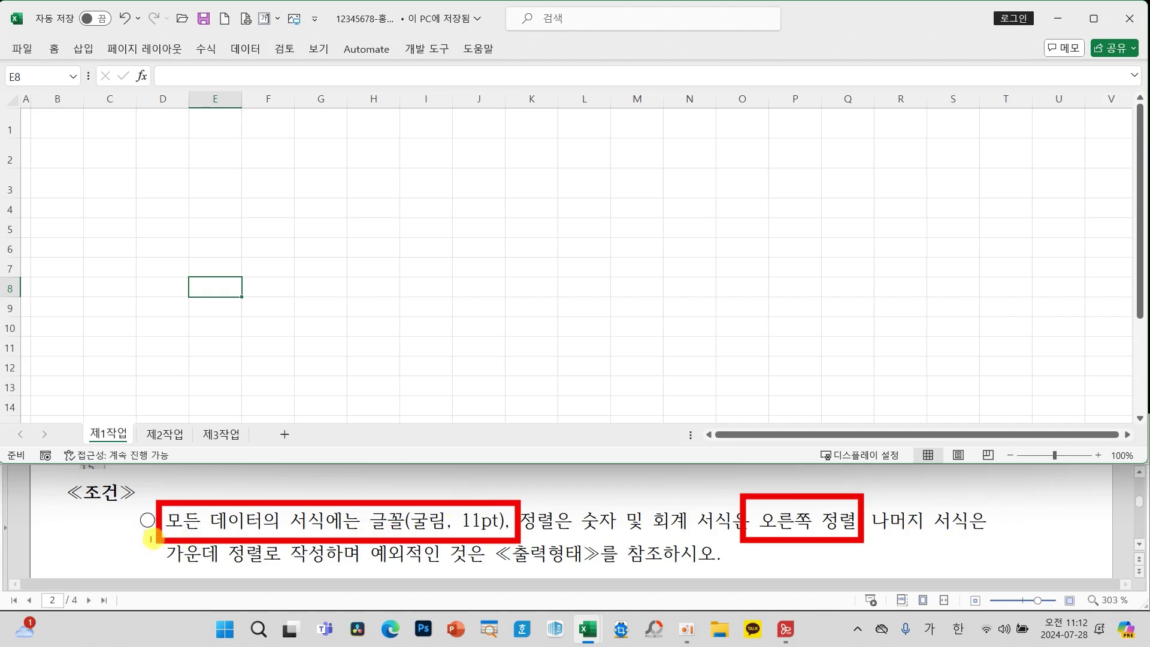
left_click_drag(150, 537, 276, 568)
left_click_drag(373, 571, 608, 571)
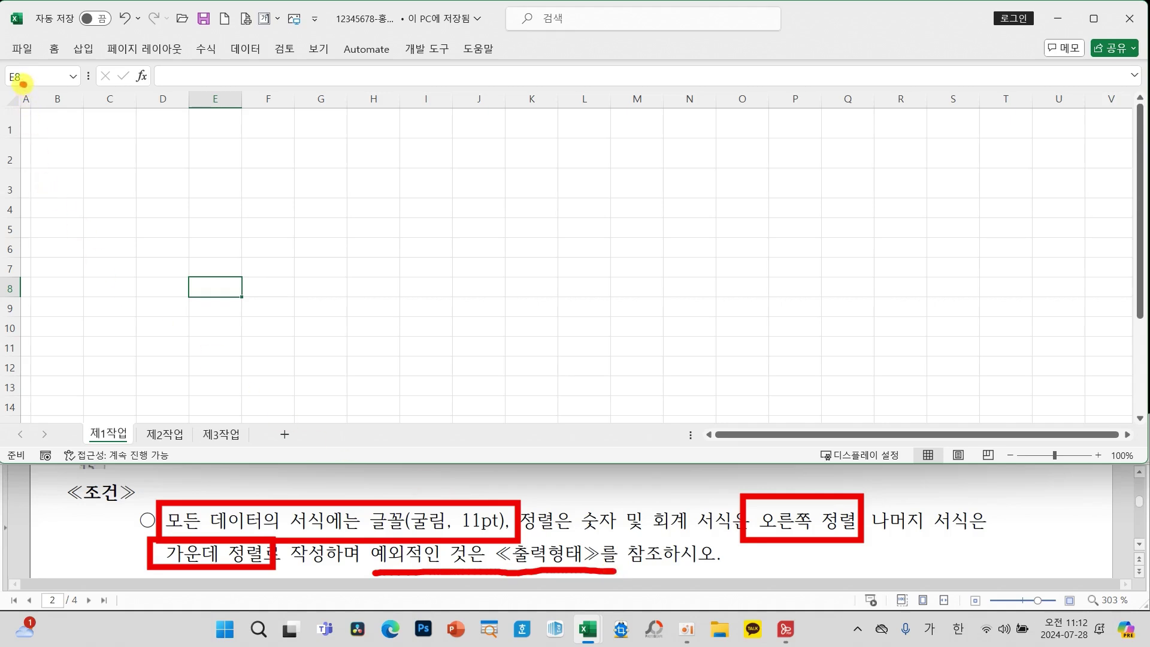
mouse_move(2, 103)
left_mouse_down()
mouse_move(46, 113)
mouse_move(7, 76)
left_mouse_up()
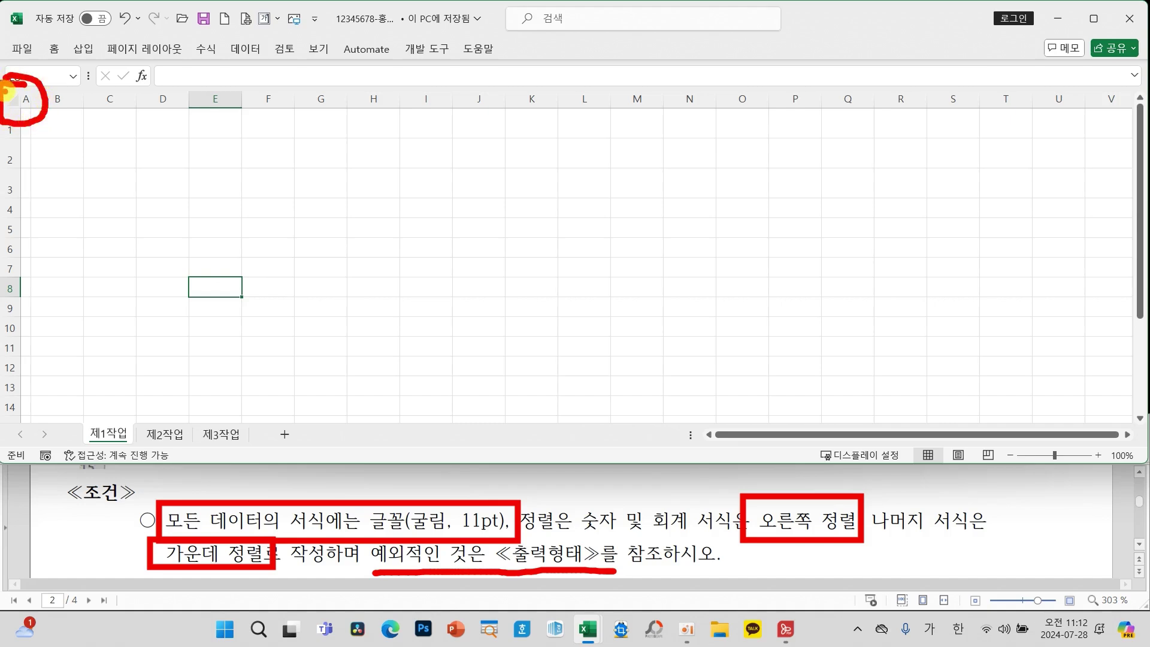
Format all cells of the 제1작업 sheet with the 굴림 font and centred horizontal alignment
left_click(9, 97)
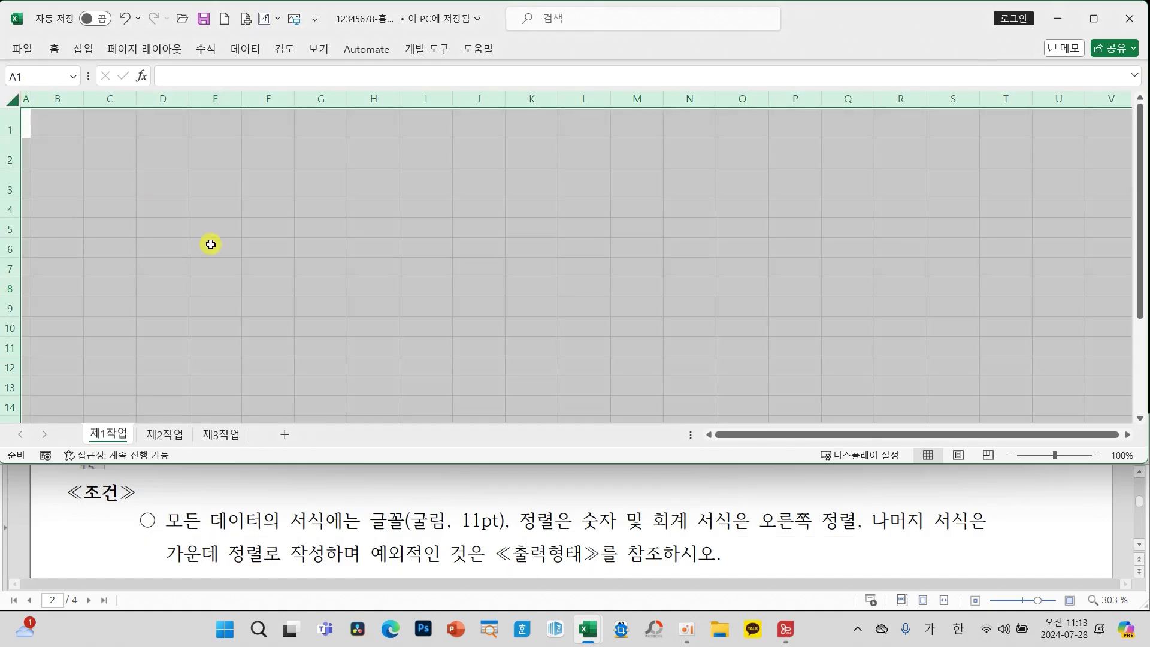
left_click(56, 51)
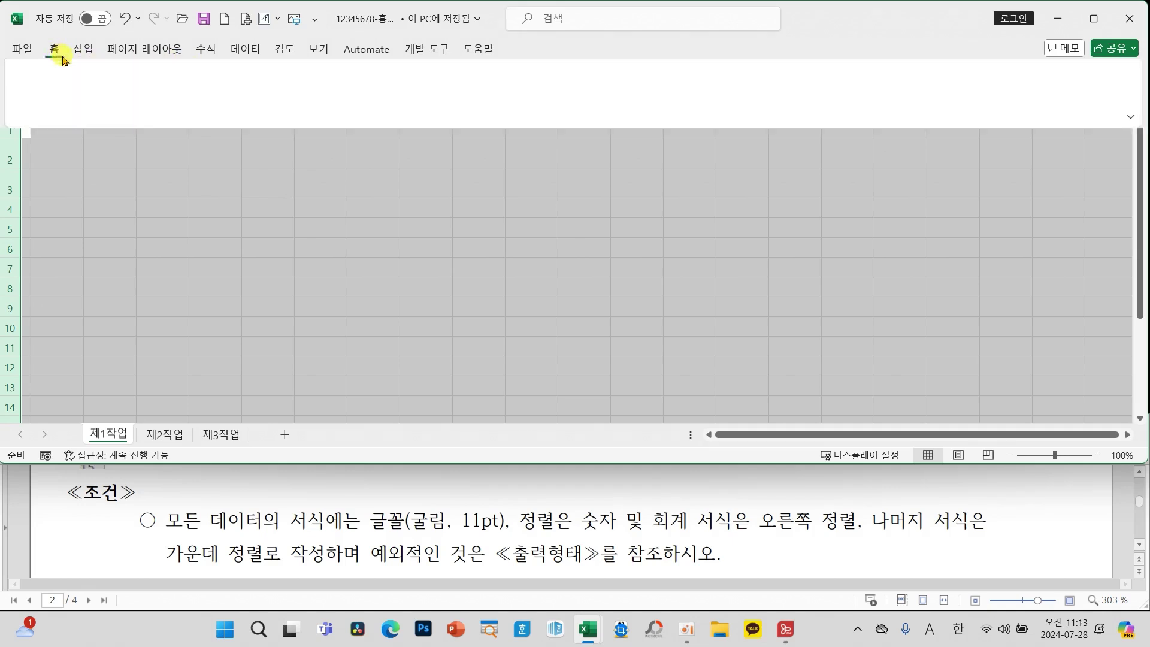
left_click(248, 77)
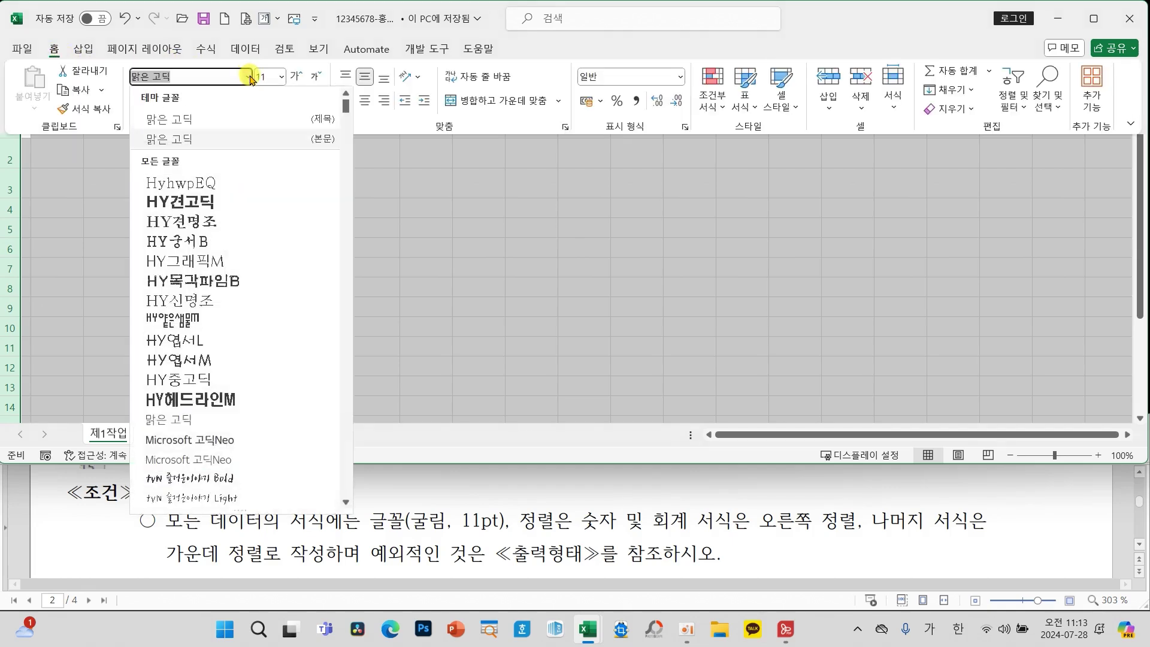
type("굴림")
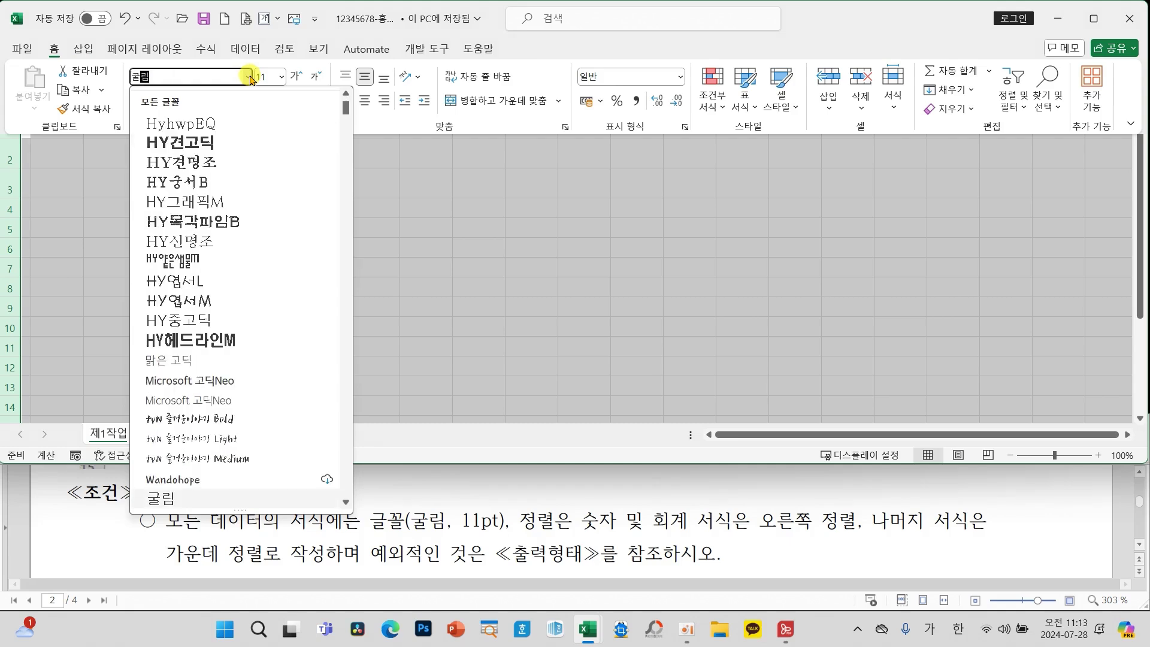
key("Return")
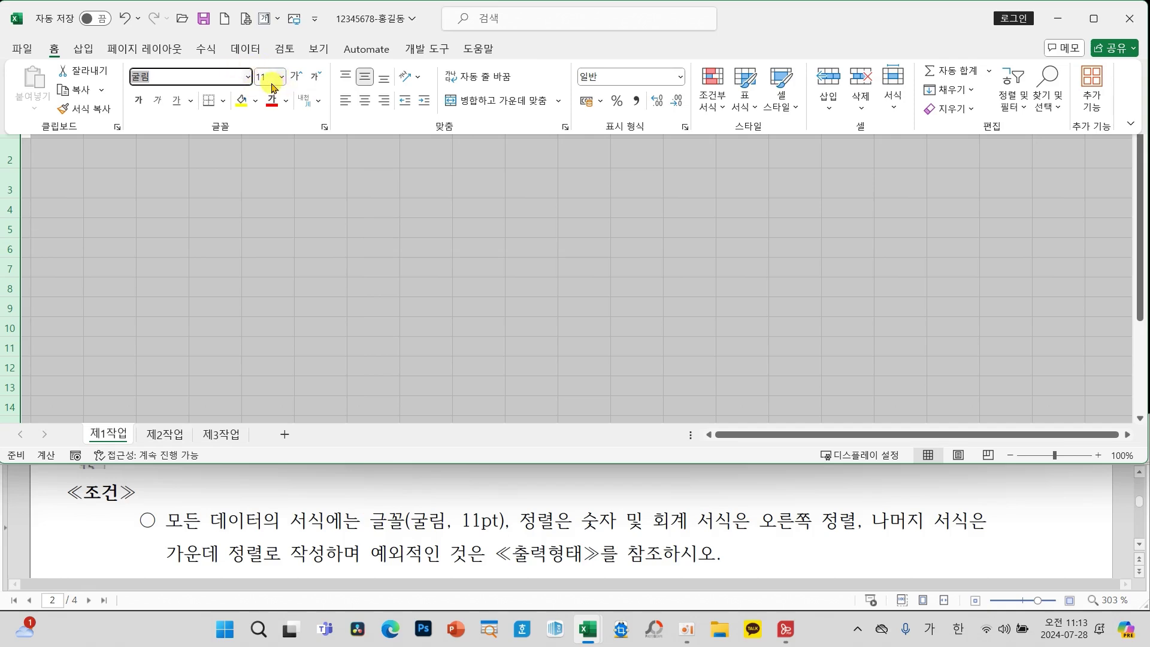
left_click(366, 102)
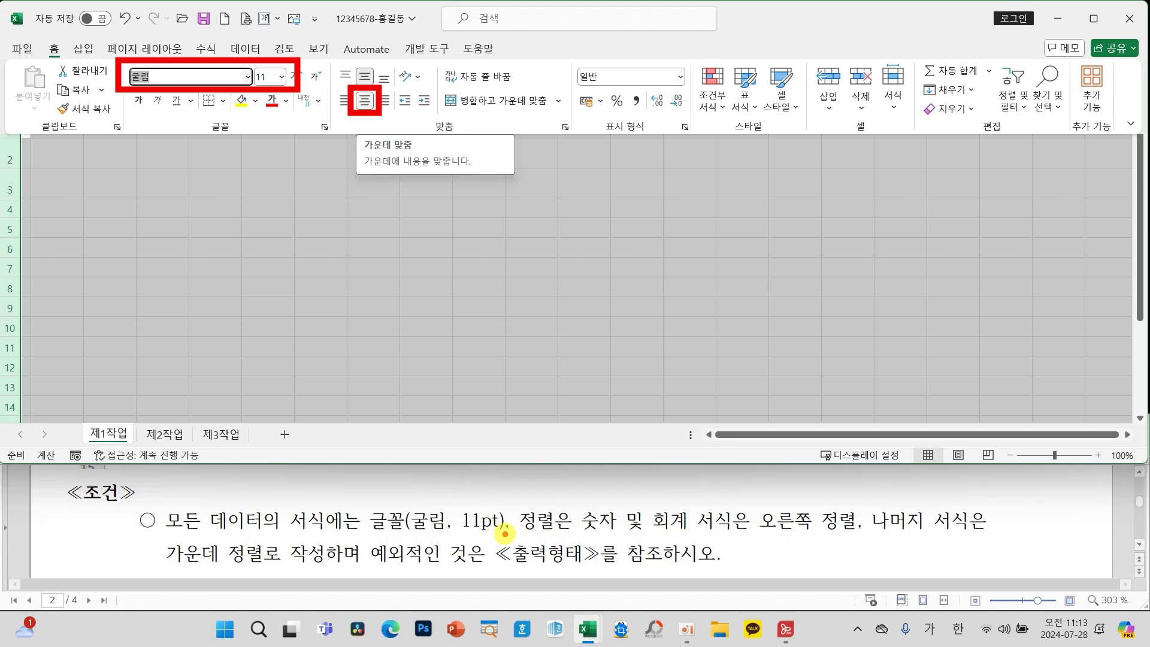
mouse_move(505, 535)
left_mouse_down()
mouse_move(378, 507)
mouse_move(528, 531)
left_mouse_up()
mouse_move(259, 570)
left_mouse_down()
mouse_move(193, 569)
mouse_move(278, 542)
mouse_move(267, 575)
left_mouse_up()
key("Escape")
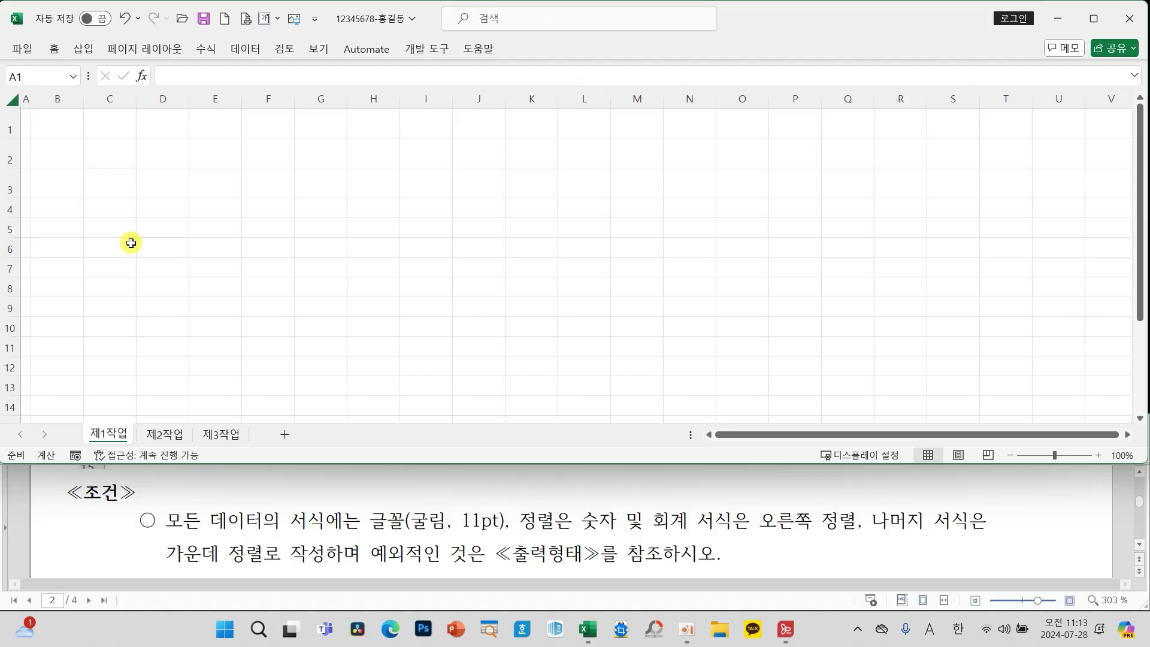
Apply all borders and a thick outside border to the range B4:J14 on the 제1작업 sheet
left_click(120, 226)
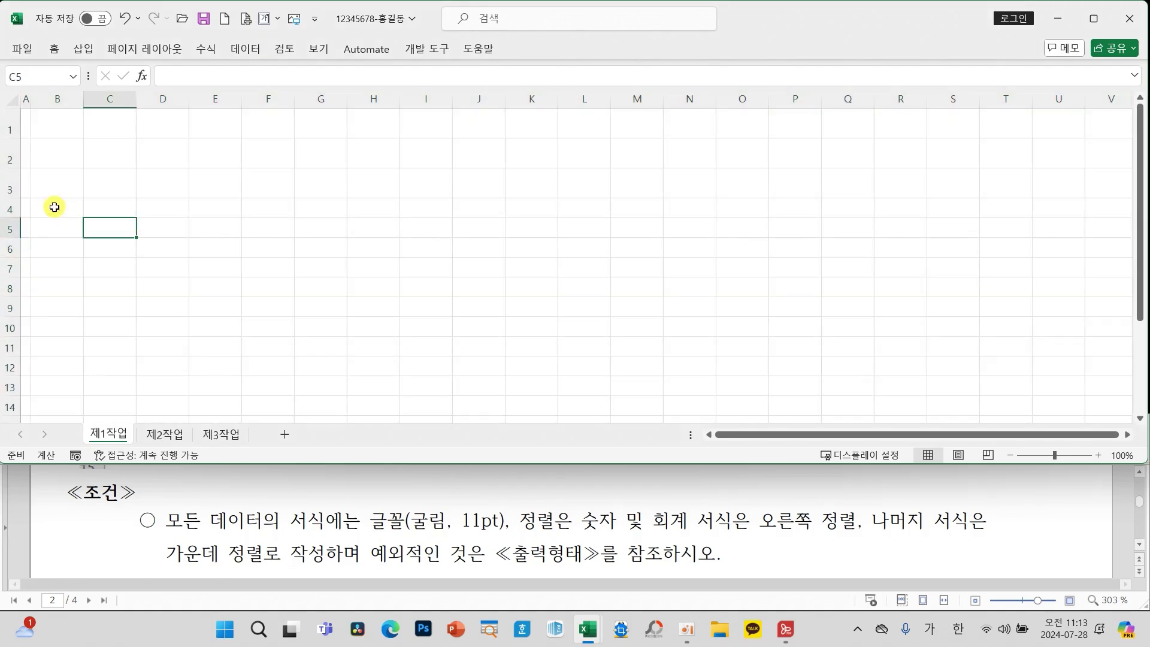
left_click_drag(54, 205, 469, 400)
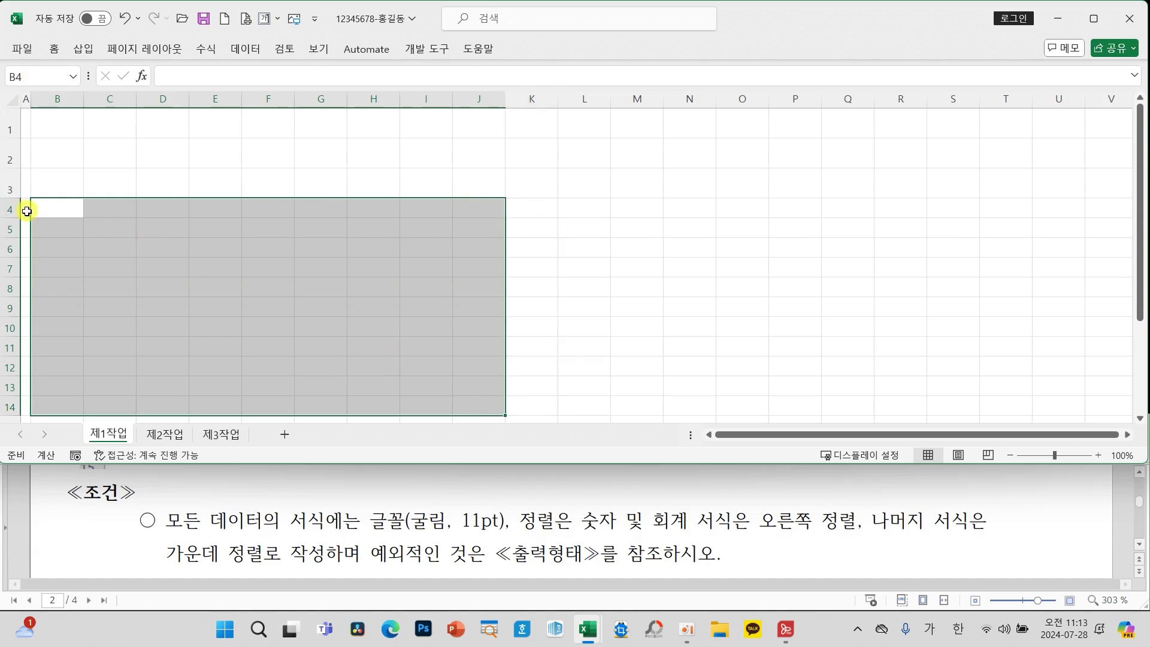
mouse_move(33, 196)
left_mouse_down()
mouse_move(386, 328)
mouse_move(514, 406)
mouse_move(507, 418)
left_mouse_up()
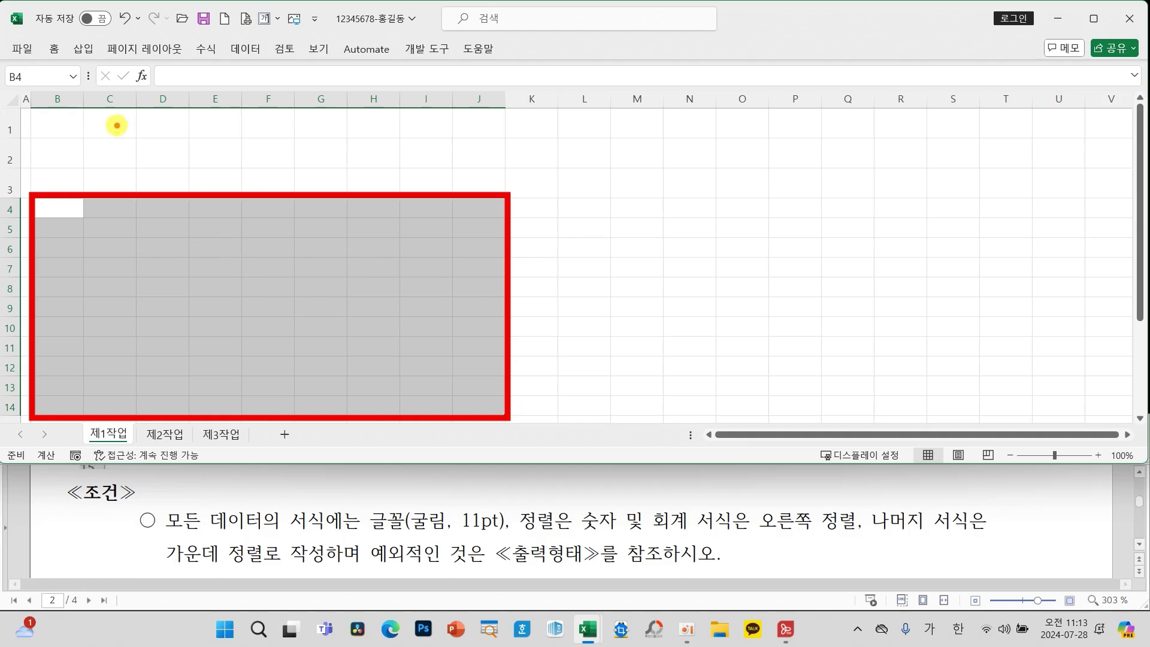
left_click(54, 51)
left_click(226, 104)
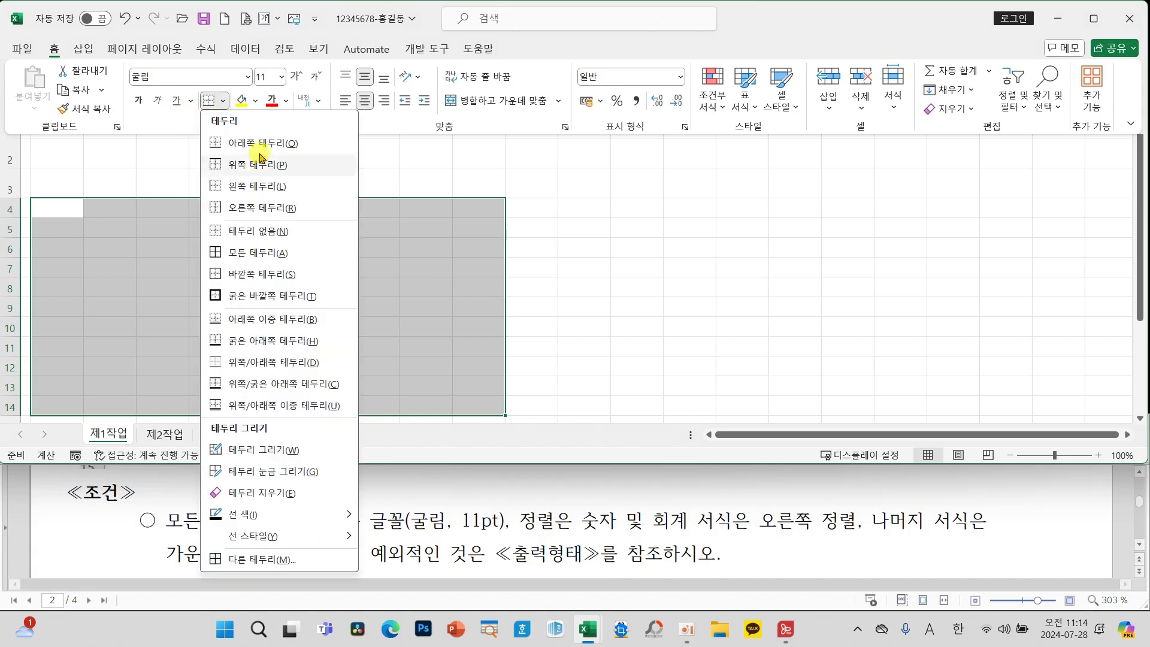
left_click(220, 251)
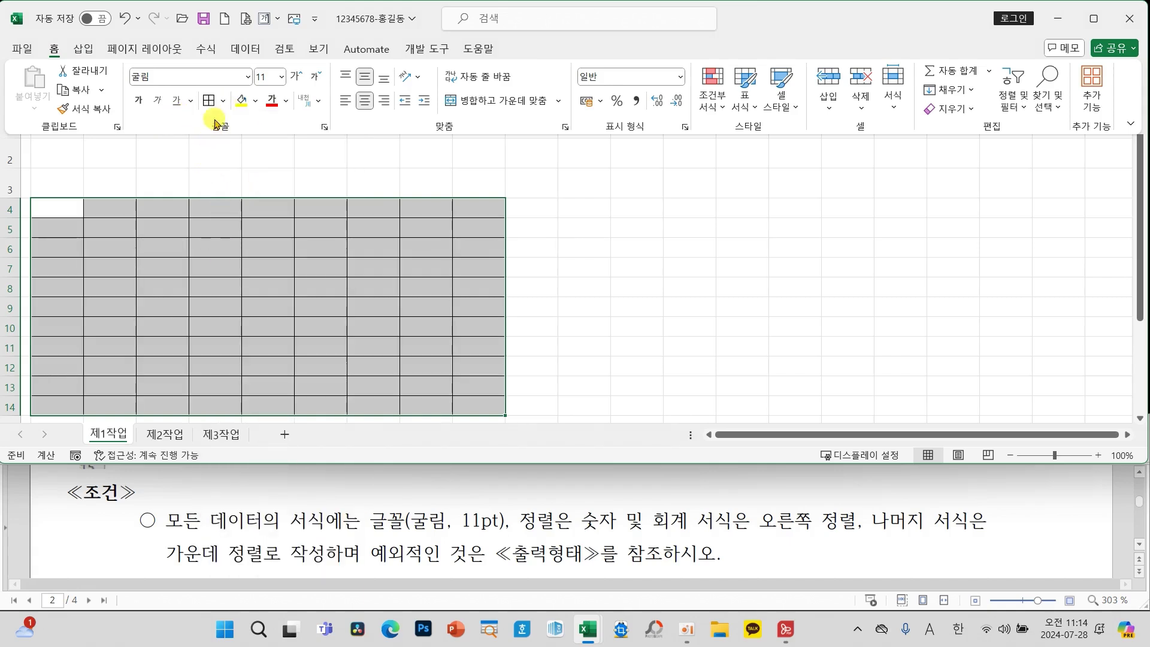
left_click(223, 101)
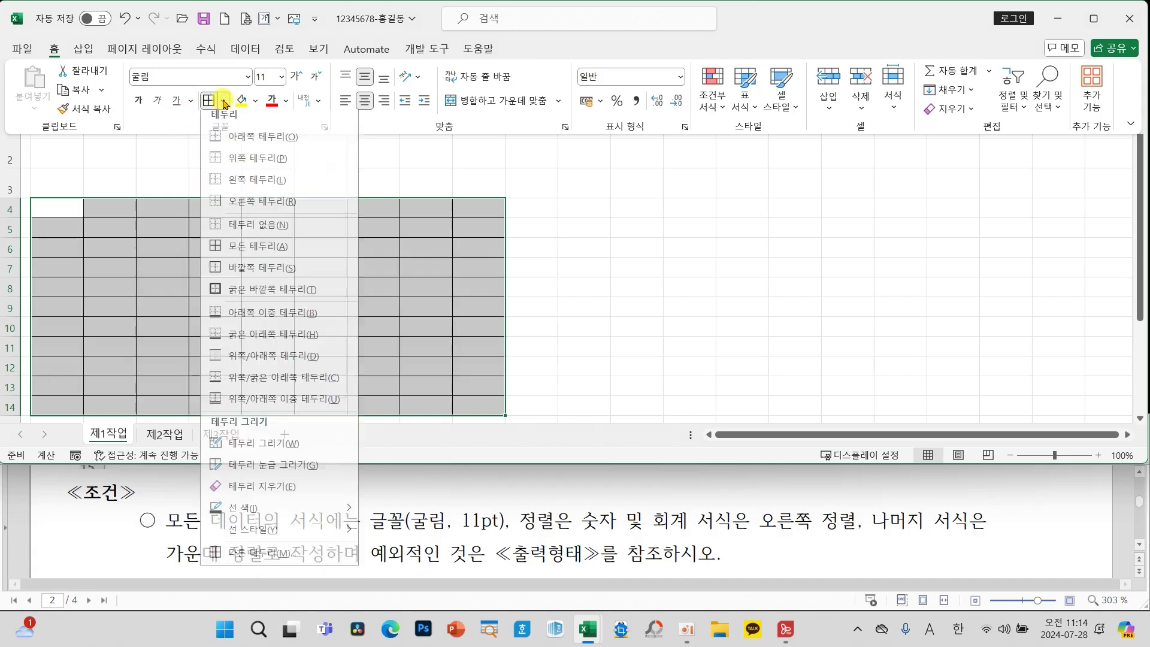
left_click(264, 296)
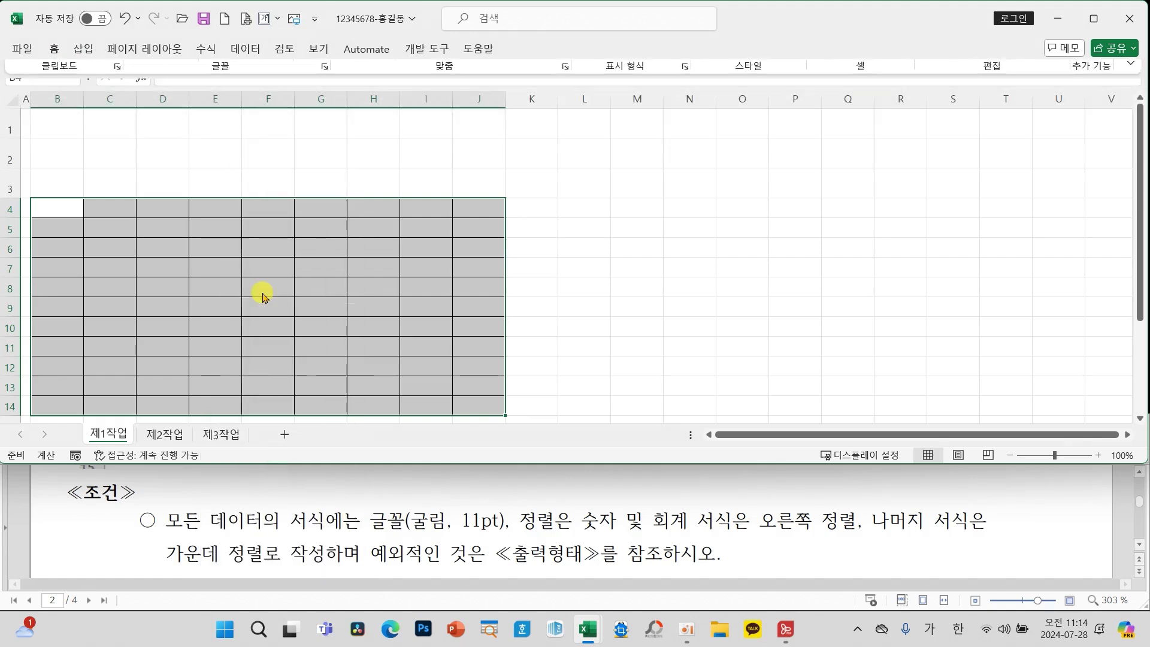
Widen columns B to J equally so the table has room for the exam paper's data
scroll(455, 482, "down", 10)
scroll(455, 482, "up", 8)
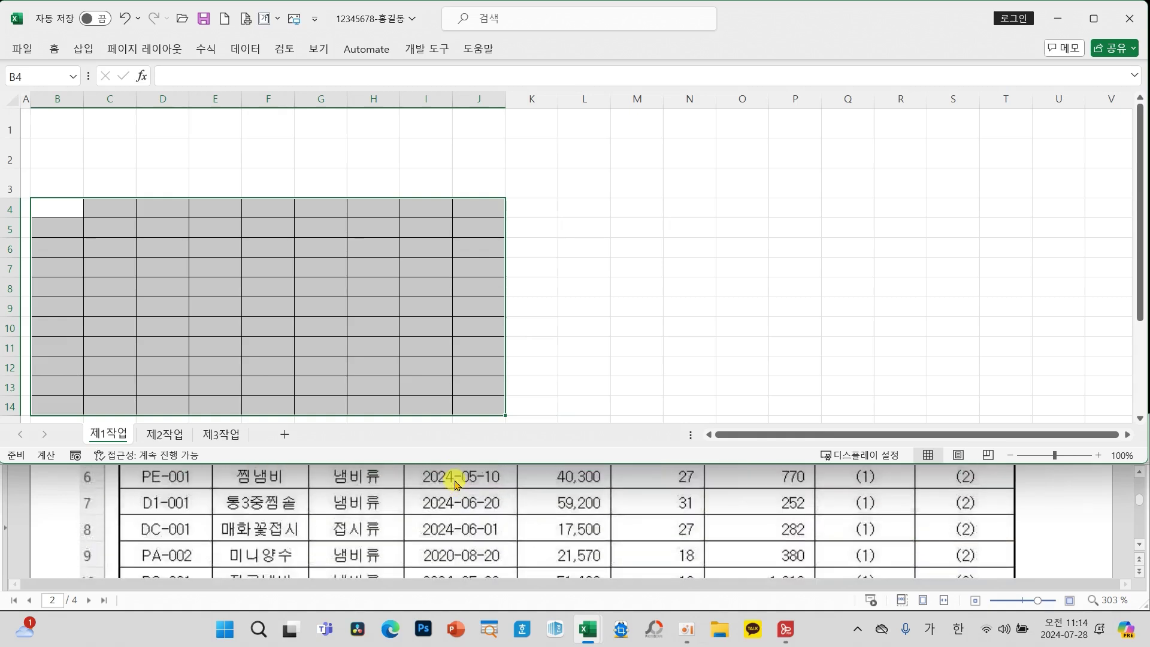
left_click(315, 293)
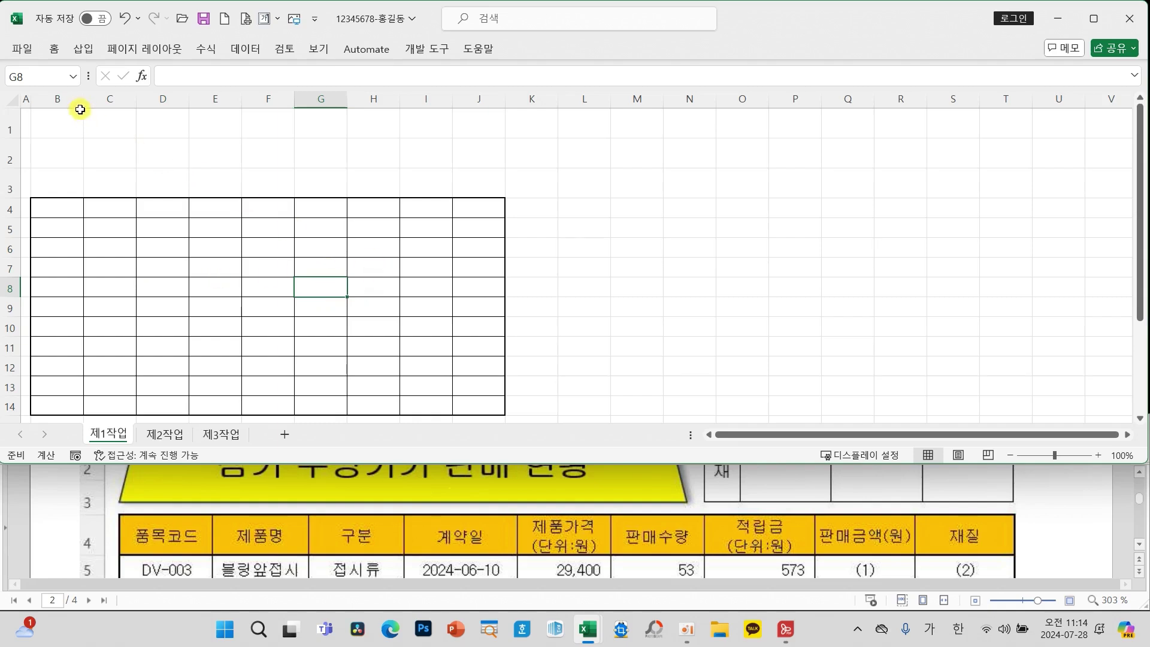
left_click_drag(72, 100, 472, 99)
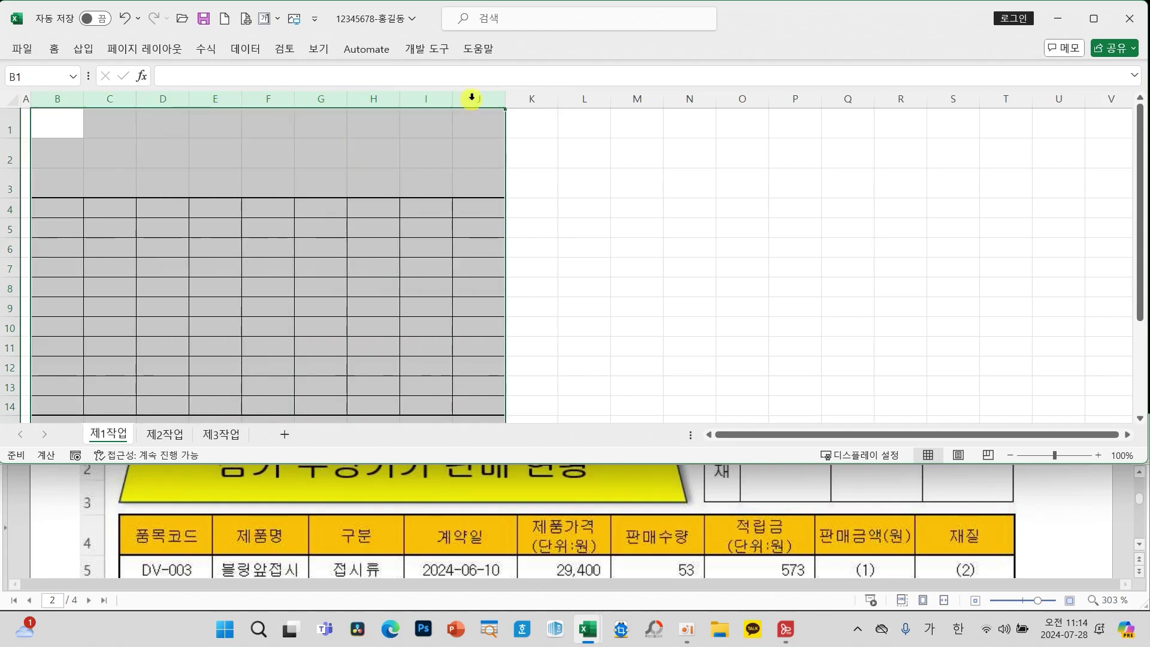
left_click_drag(57, 101, 472, 90)
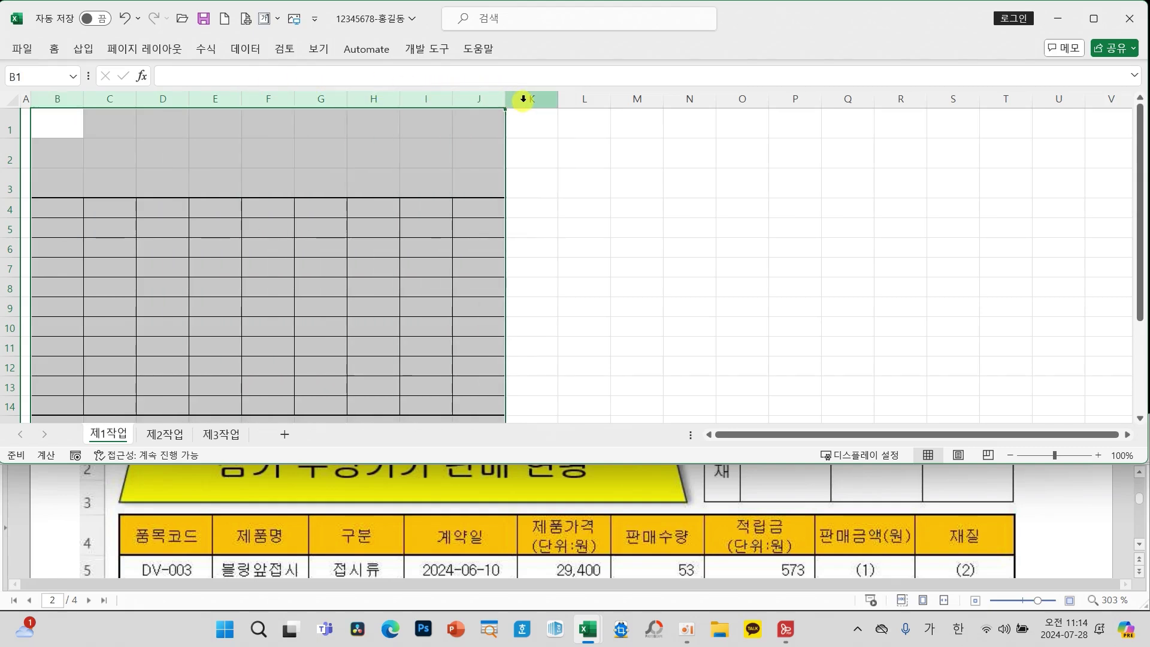
mouse_move(517, 82)
left_mouse_down()
mouse_move(497, 115)
mouse_move(523, 79)
mouse_move(511, 96)
mouse_move(524, 105)
left_mouse_up()
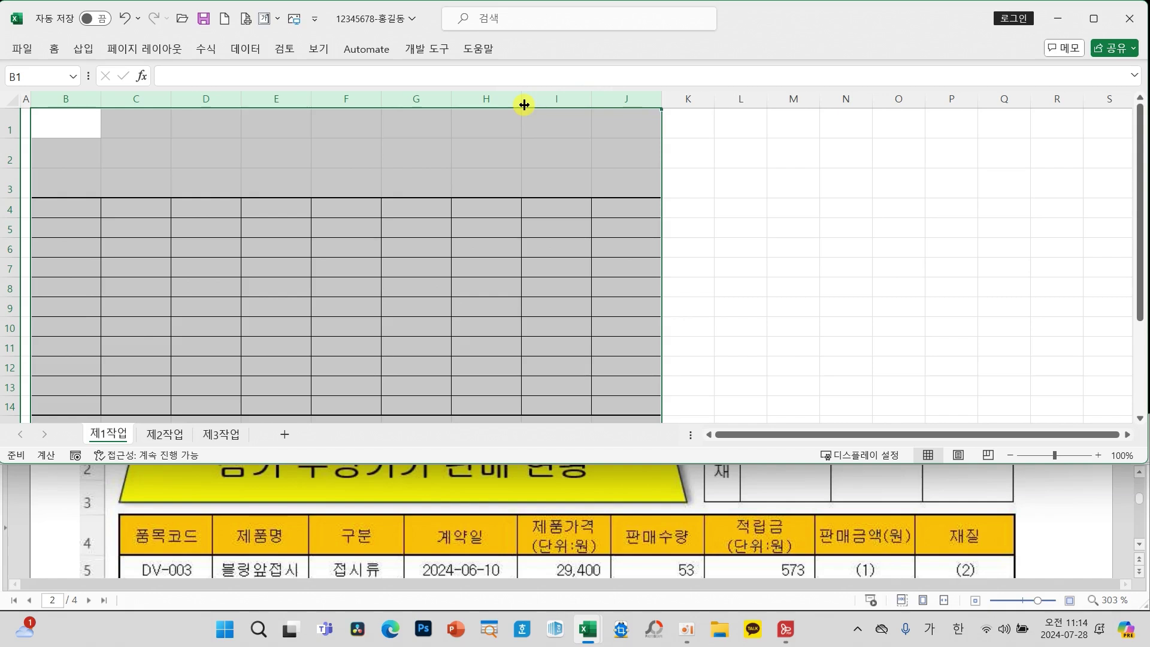
left_click(476, 268)
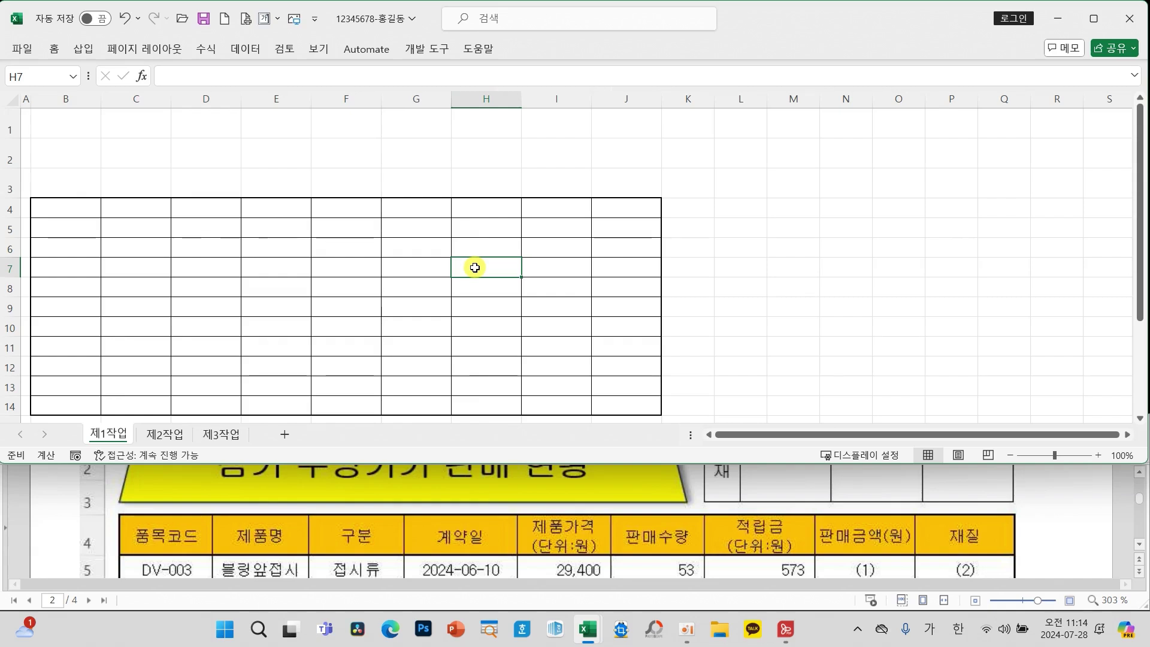
Enter the table headers 품목코드, 제품명 and 구분 in cells B4 to D4
left_click(1098, 455)
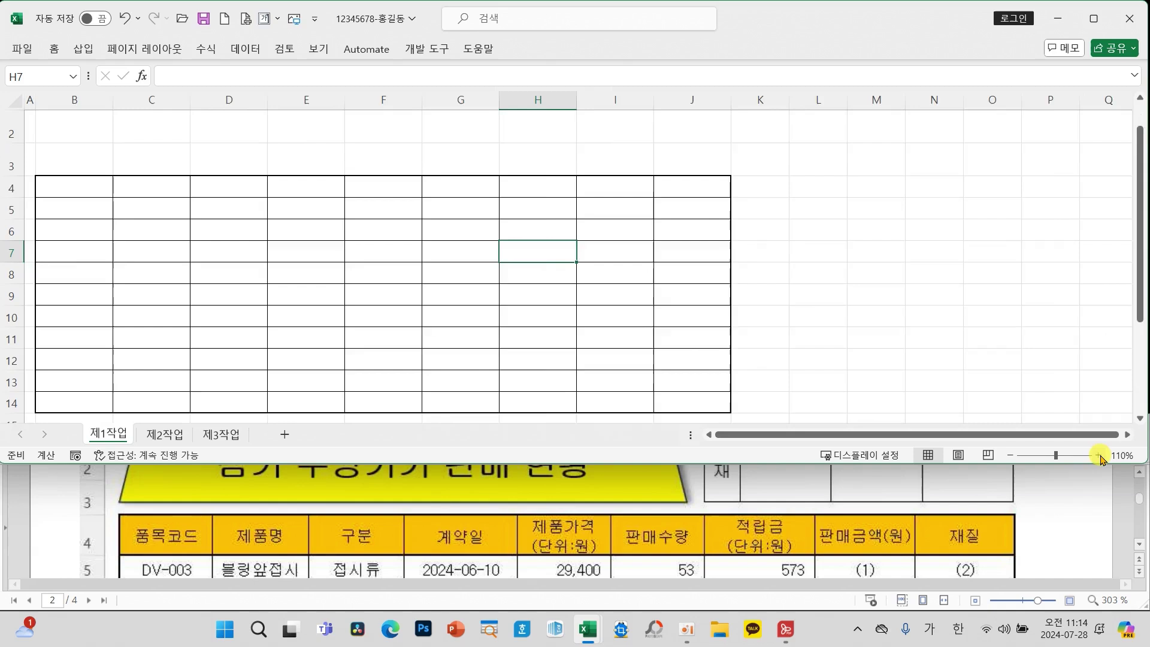
left_click(1098, 456)
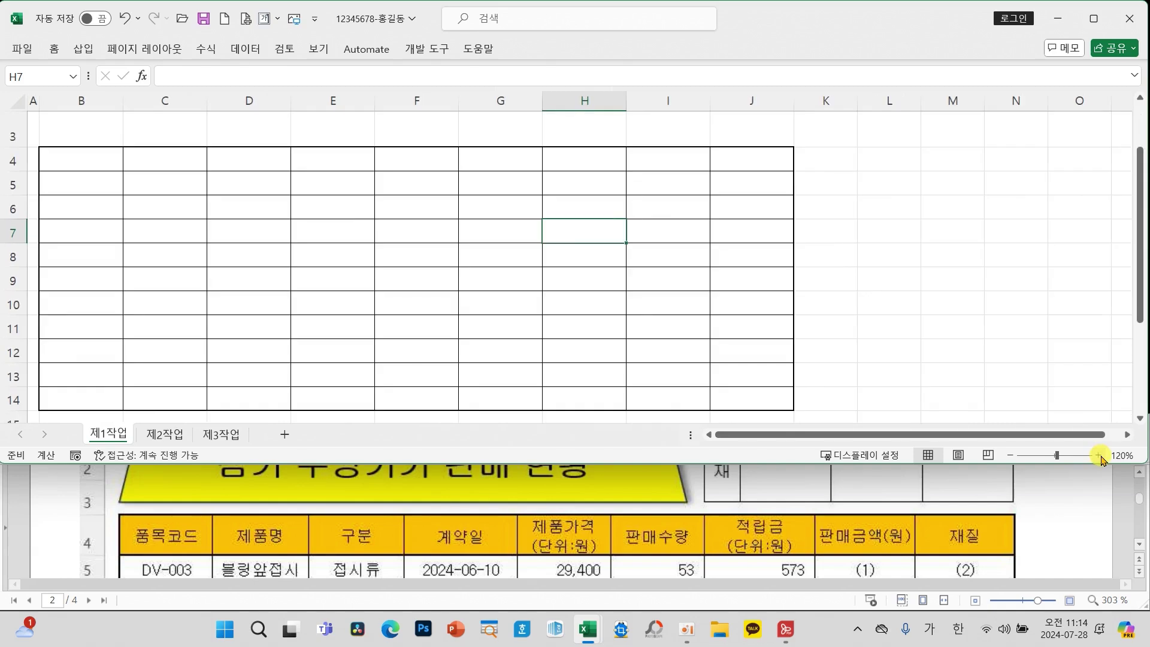
left_click(96, 225)
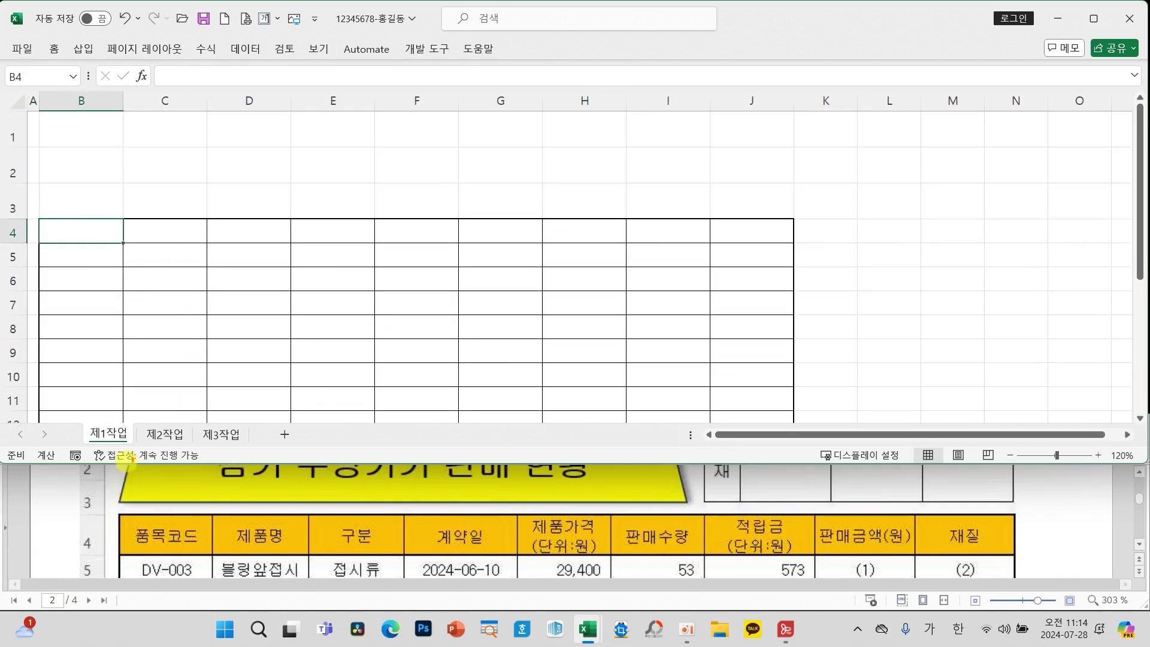
left_click_drag(120, 514, 682, 530)
left_click_drag(985, 563, 1025, 563)
mouse_move(86, 259)
left_mouse_down()
mouse_move(91, 352)
mouse_move(110, 350)
left_mouse_up()
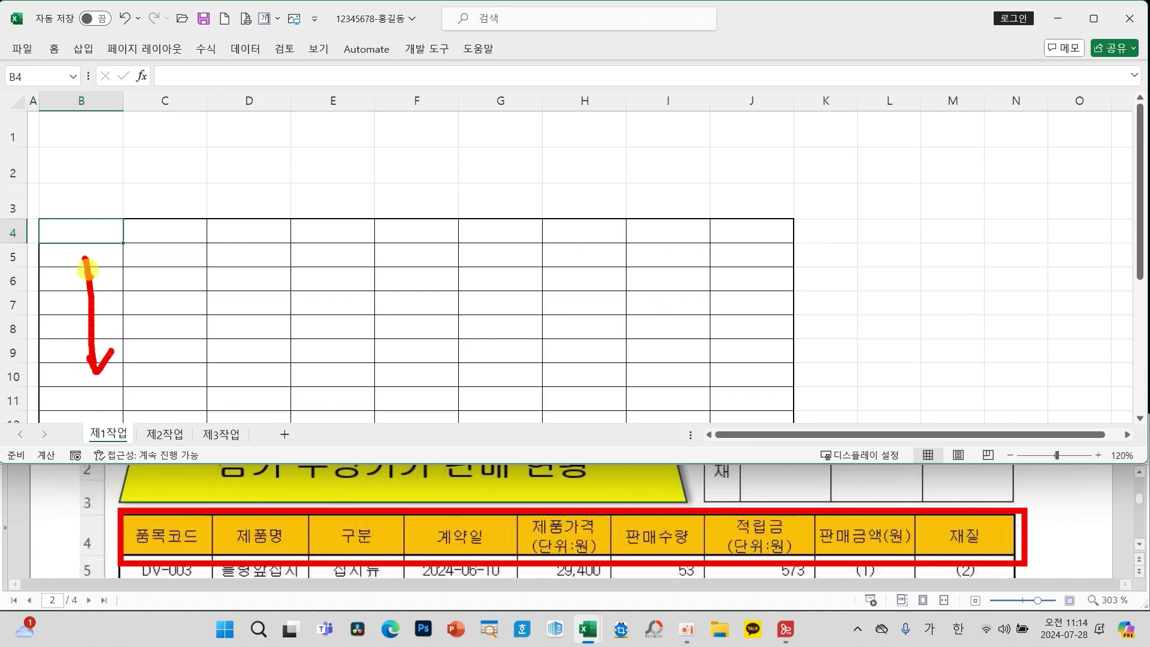
key("Escape")
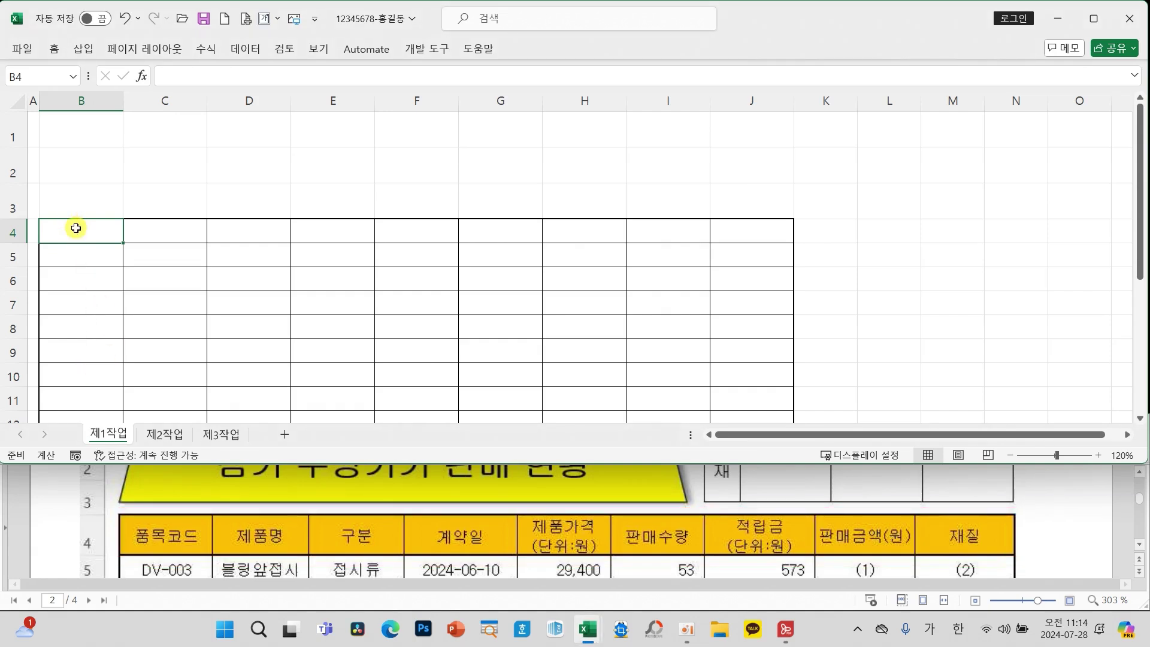
type("품ㅁ목코드")
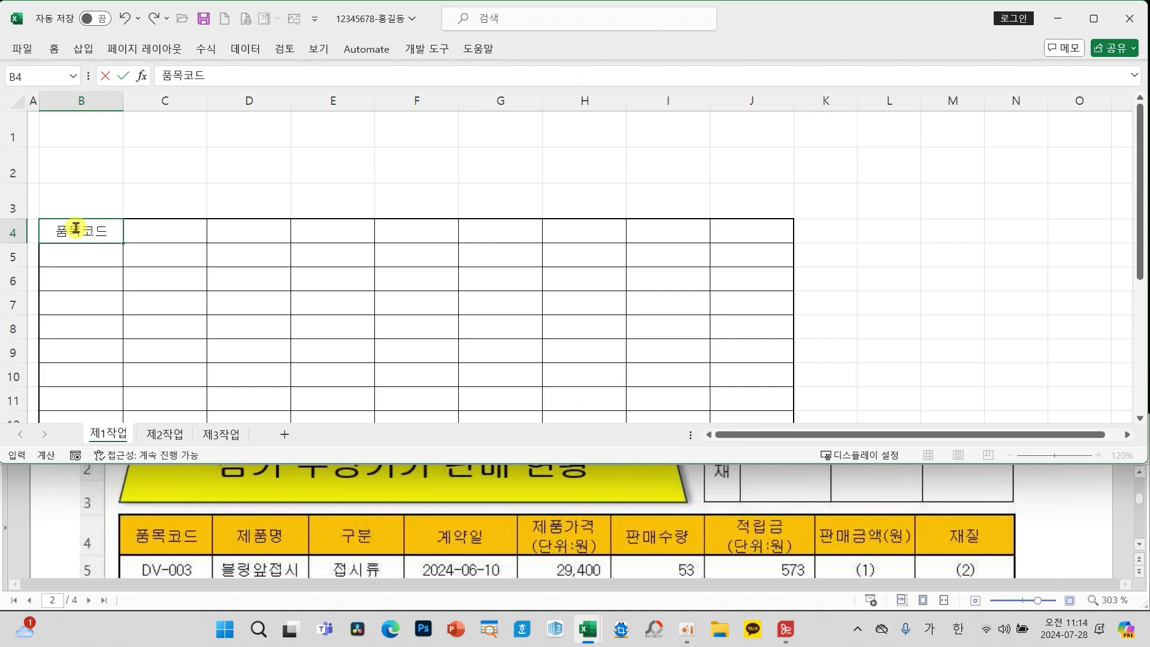
key("Tab")
type("제품")
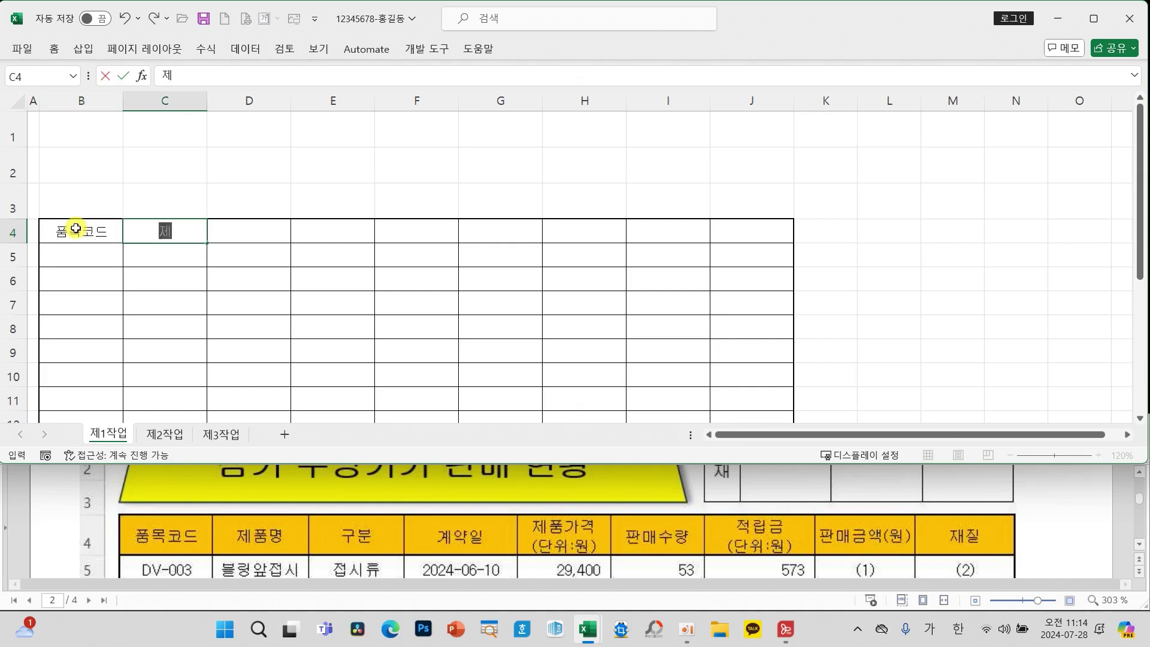
key("Tab")
type("ㄱ")
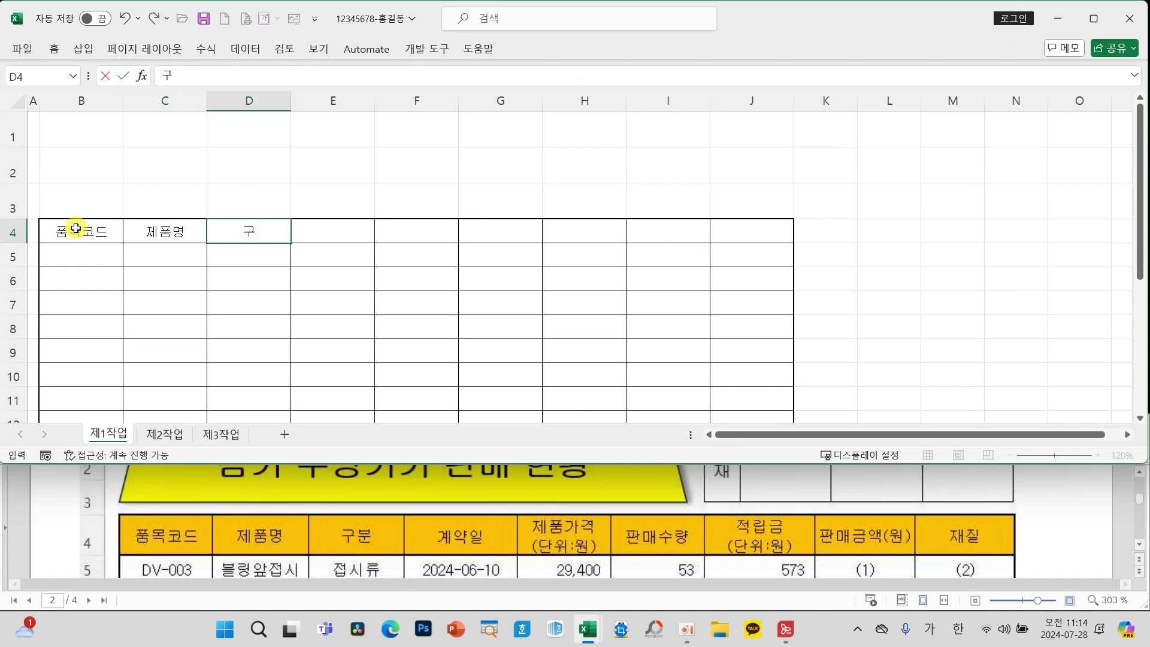
type("구분")
key("Tab")
Enter the table header 계약일 in cell E4 and 제품가격 in cell F4
type("ㄱ")
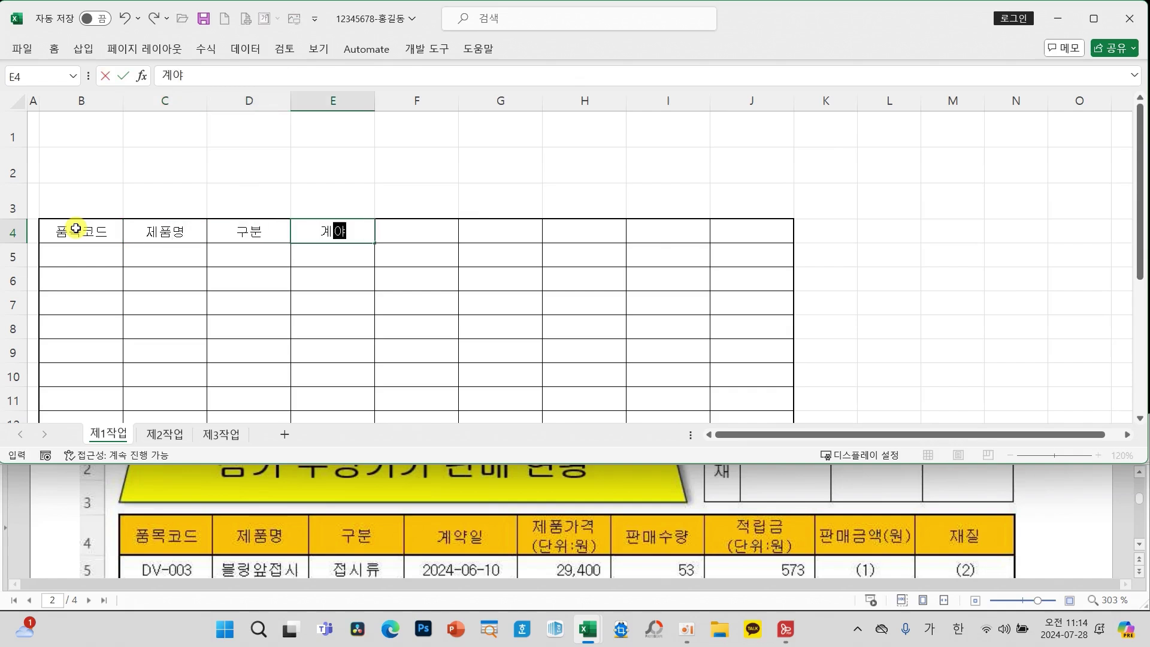
type("약일")
key("Tab")
type("제")
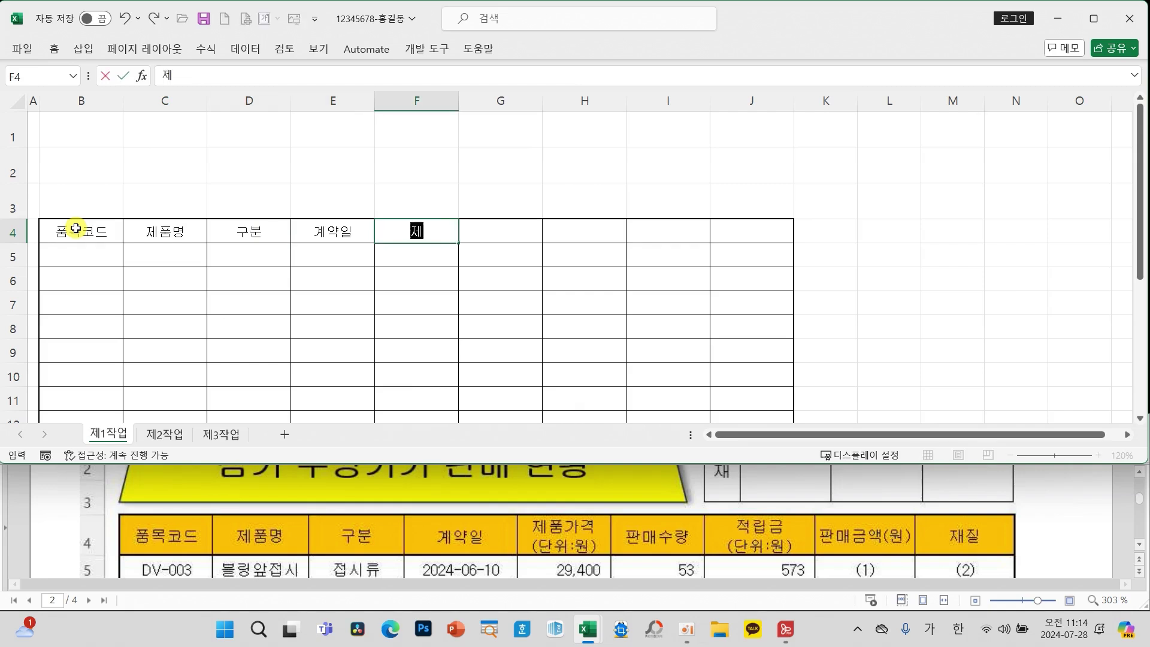
type("품가겨")
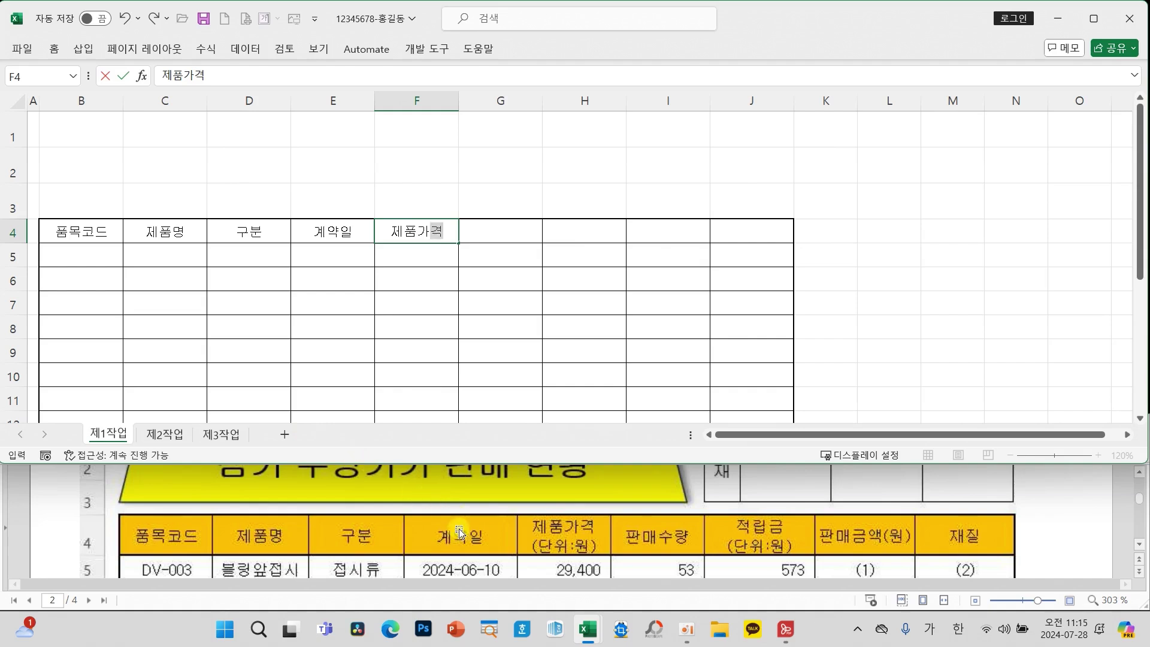
mouse_move(611, 516)
left_mouse_down()
mouse_move(574, 500)
mouse_move(518, 560)
mouse_move(614, 523)
left_mouse_up()
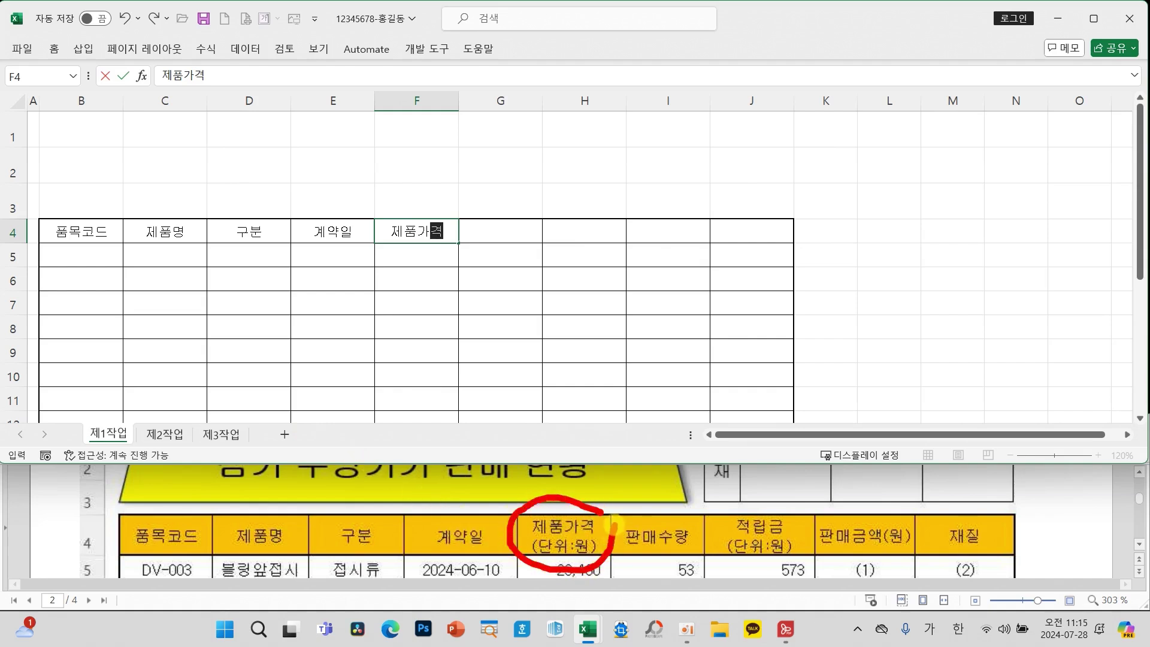
mouse_move(665, 353)
left_mouse_down()
mouse_move(602, 519)
mouse_move(628, 511)
left_mouse_up()
mouse_move(683, 394)
left_mouse_down()
mouse_move(726, 368)
mouse_move(716, 332)
left_mouse_up()
mouse_move(742, 296)
left_mouse_down()
mouse_move(770, 347)
mouse_move(809, 284)
mouse_move(792, 346)
mouse_move(869, 308)
left_mouse_up()
left_click_drag(845, 293, 853, 355)
mouse_move(934, 263)
left_mouse_down()
mouse_move(886, 329)
mouse_move(930, 356)
left_mouse_up()
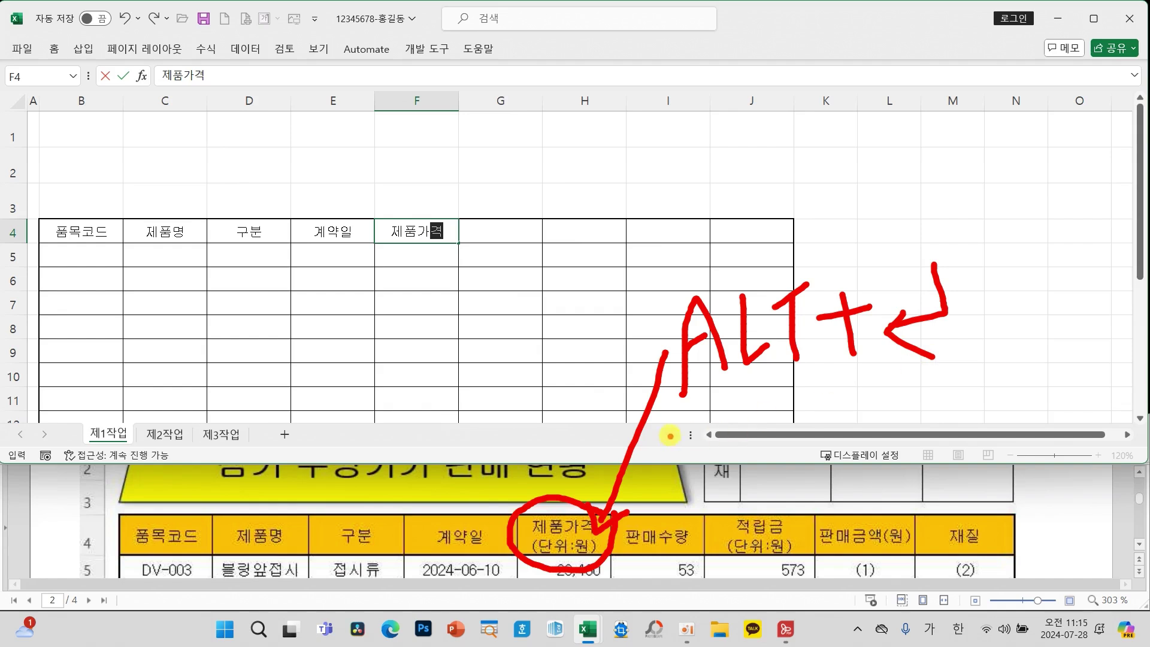
key("Escape")
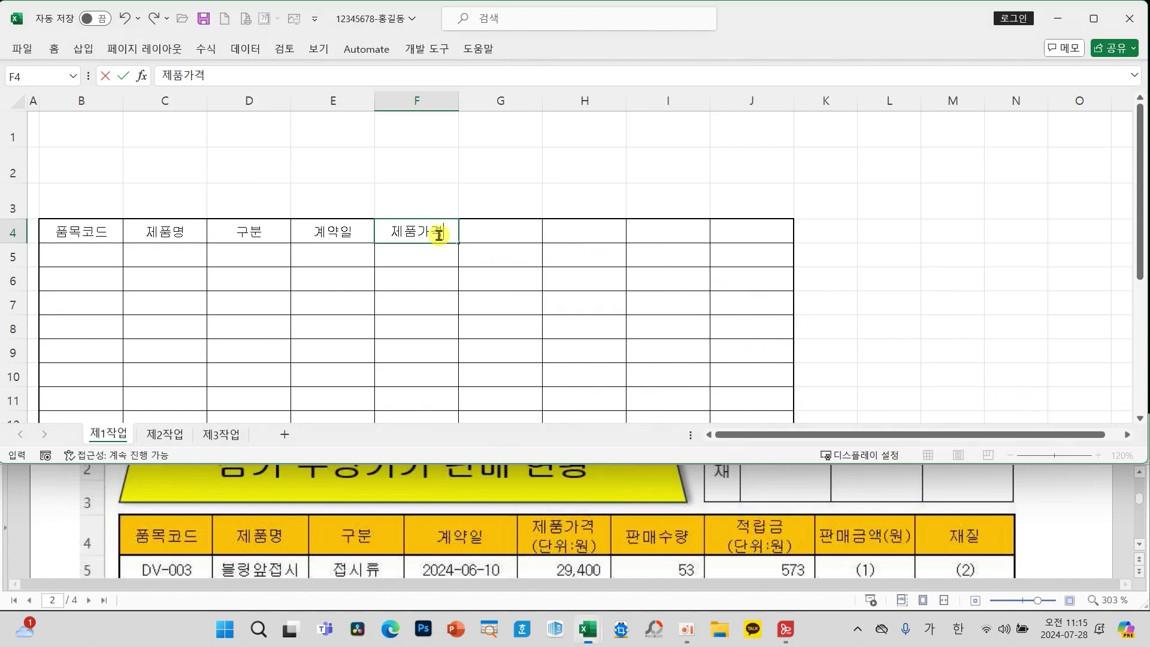
Add (단위:원) as a second line within header cell F4 and enter the header 판매수량 in G4
left_click(448, 232)
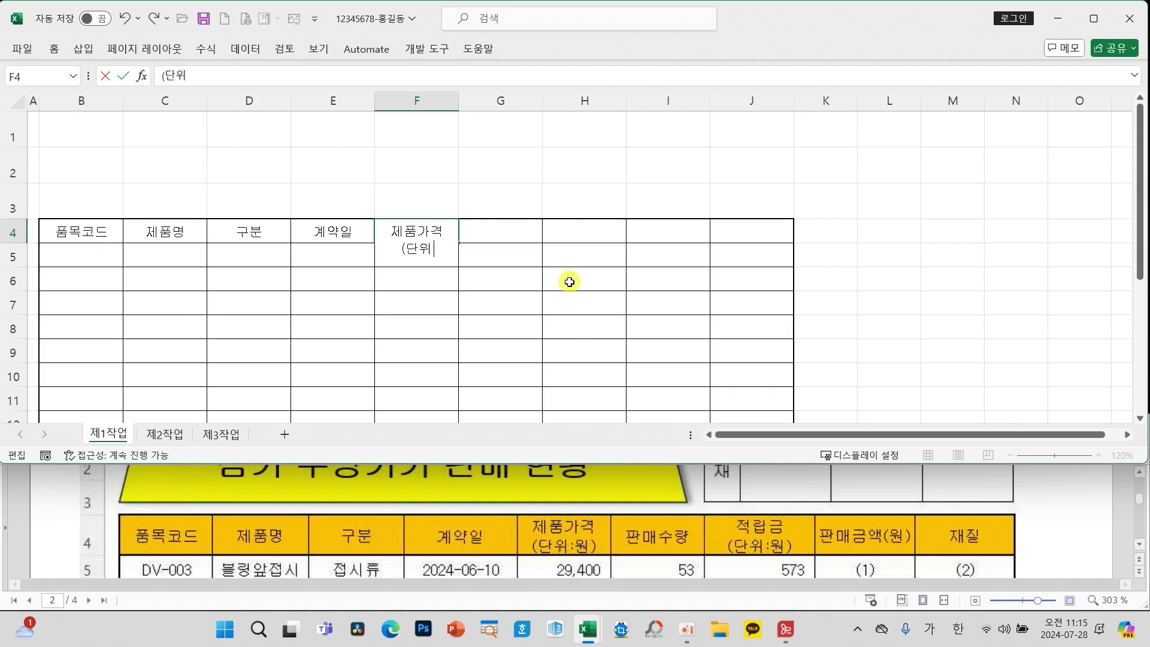
type(")")
key("Tab")
type("파")
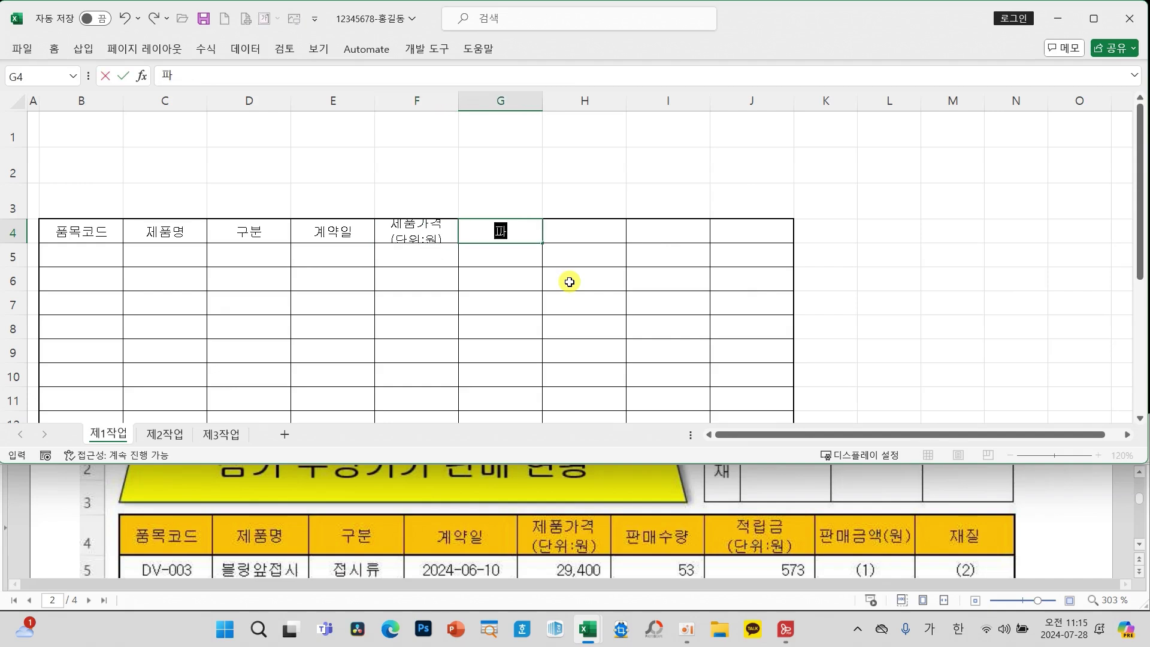
type("ㄴ매수량")
key("Tab")
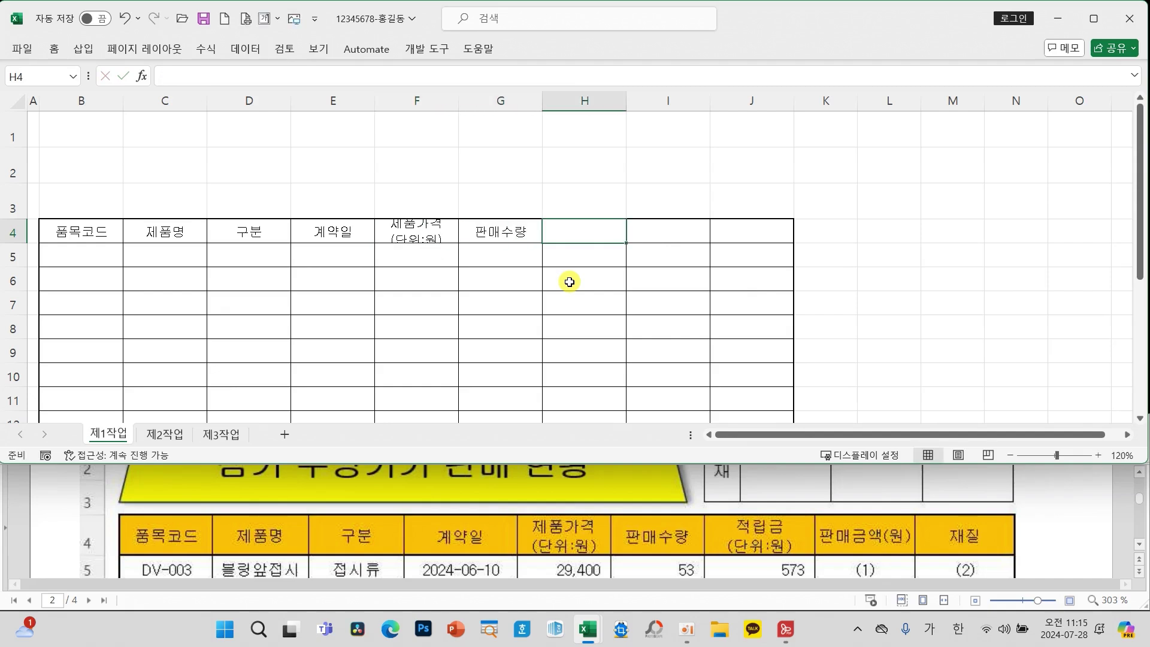
Enter the two-line header 적립금 with (단위:원) on its second line in cell H4
type("저ㄱ립ㄱ")
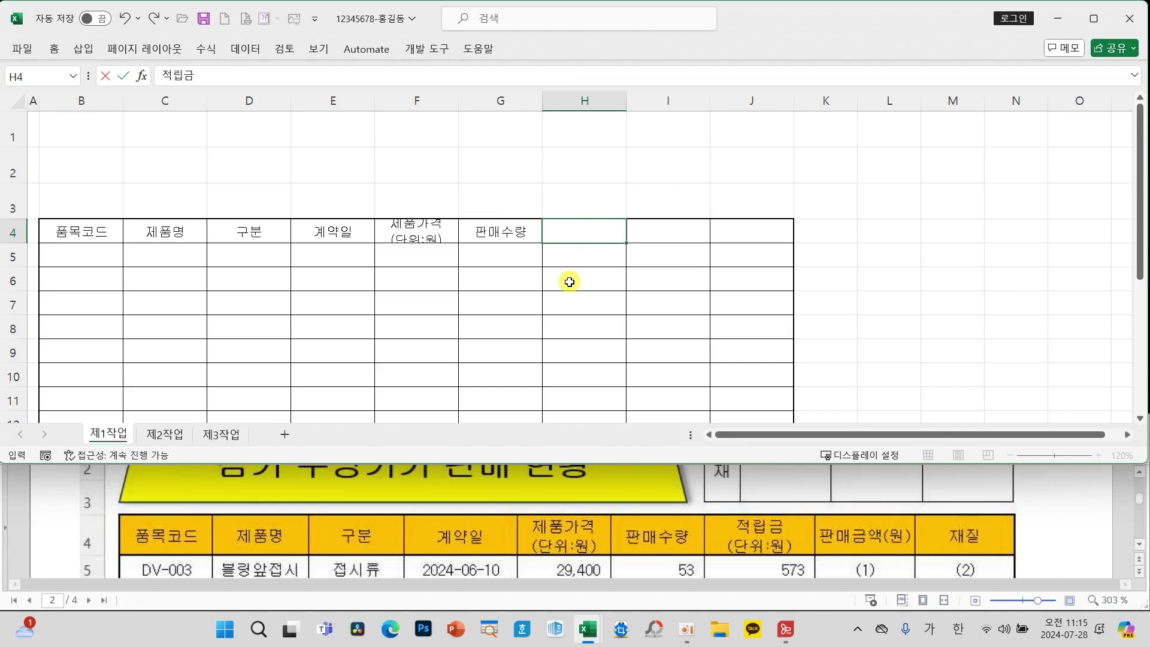
key("alt+Return")
type("(단위:ㅇ")
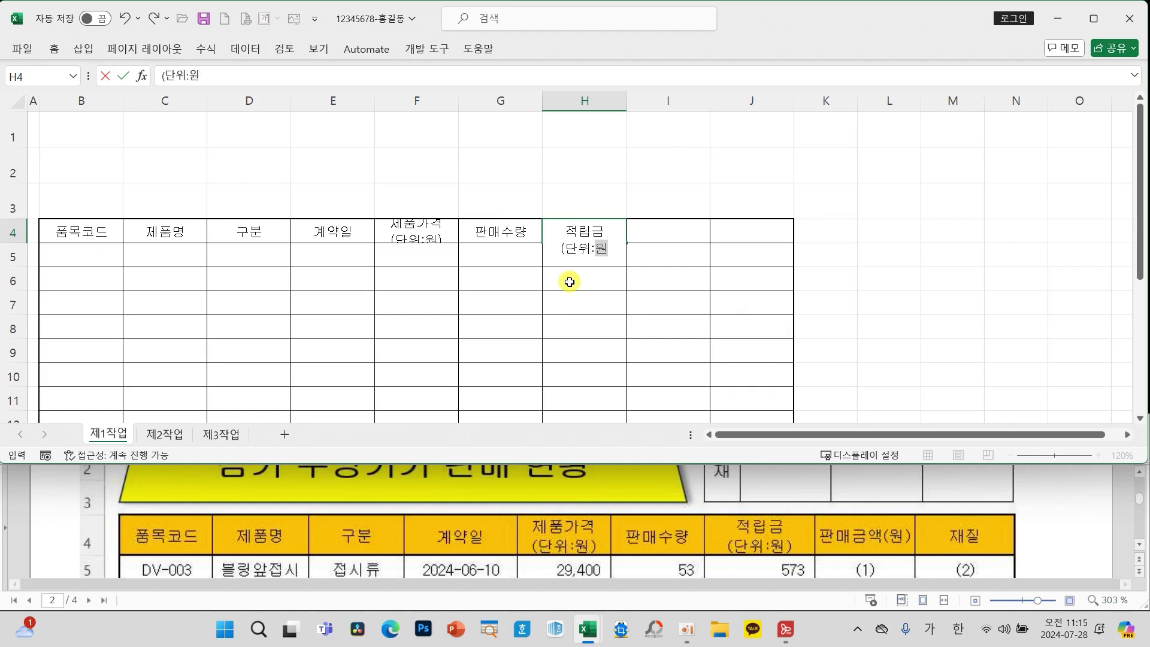
key("Tab")
Enter the last two table headers, 판매금액(원) in cell I4 and 재질 in cell J4
type("ㅍ매")
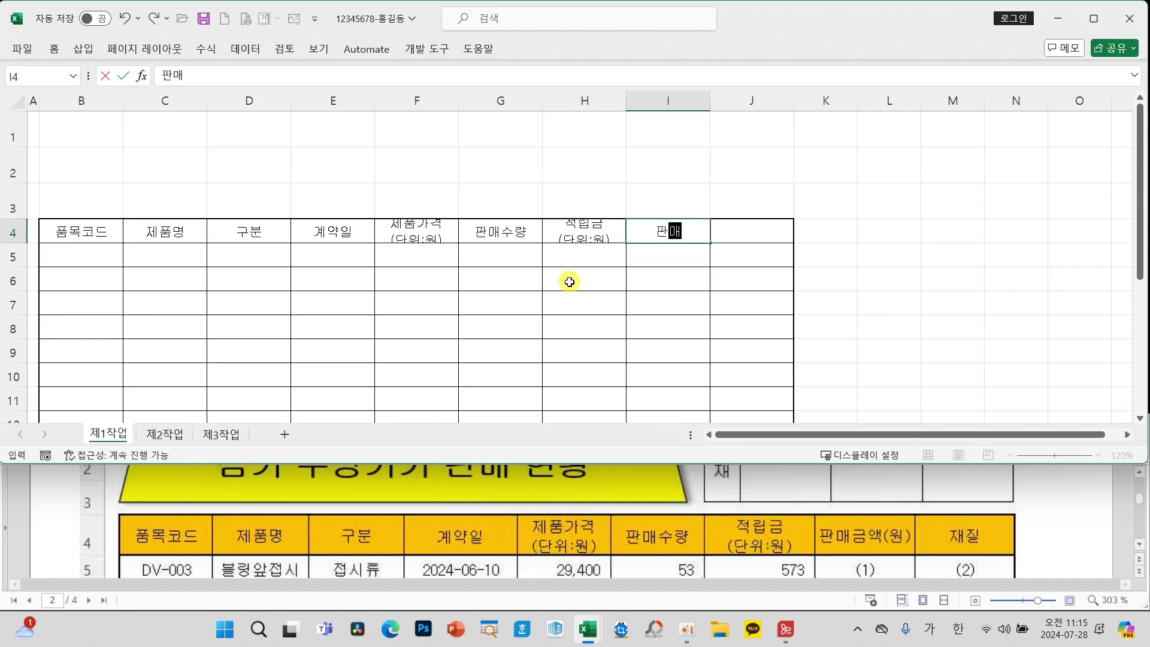
type("금액(원")
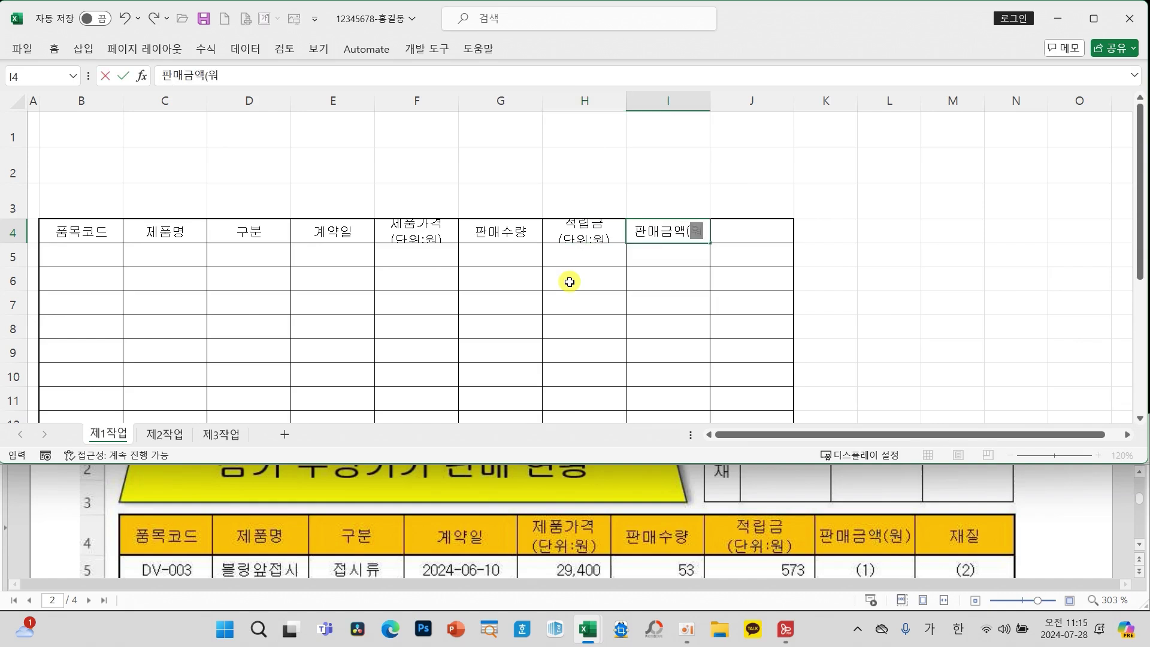
type(")")
key("Tab")
type("재질")
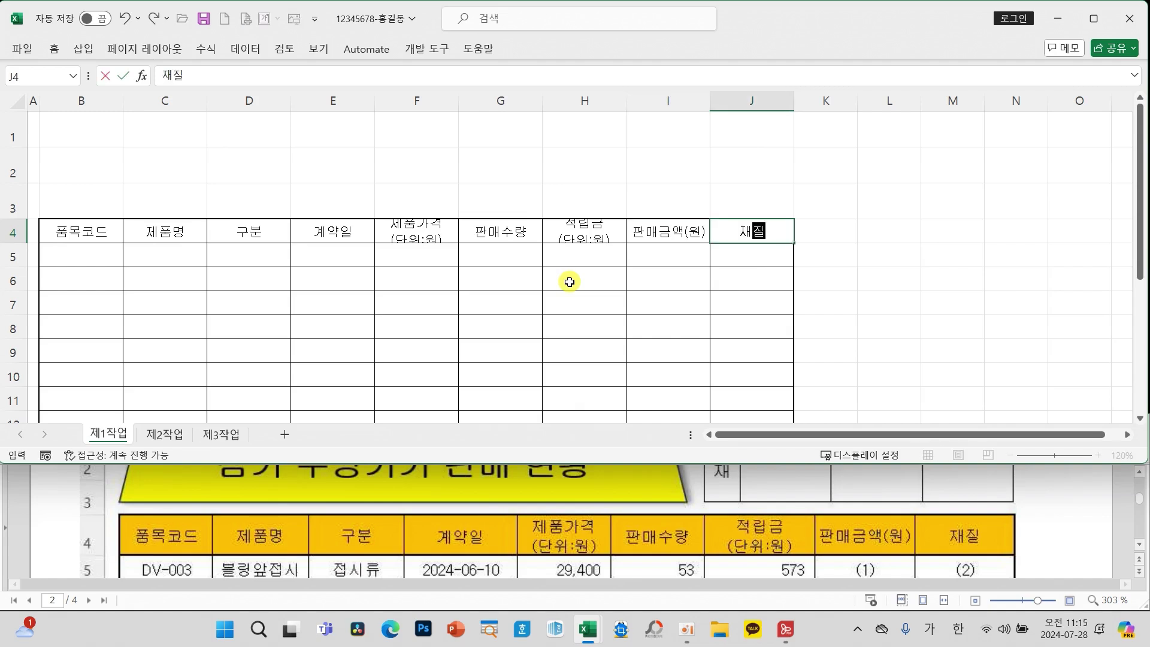
left_click(568, 302)
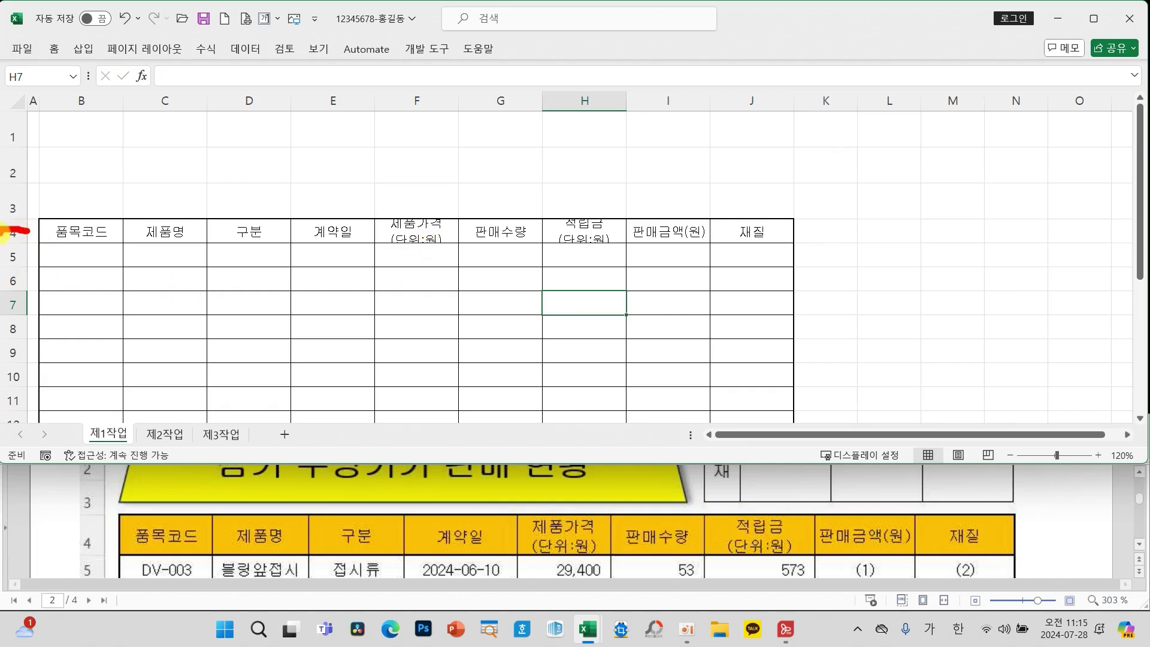
Auto-fit the height of row 4 to its two-line headers
left_click_drag(28, 259, 36, 232)
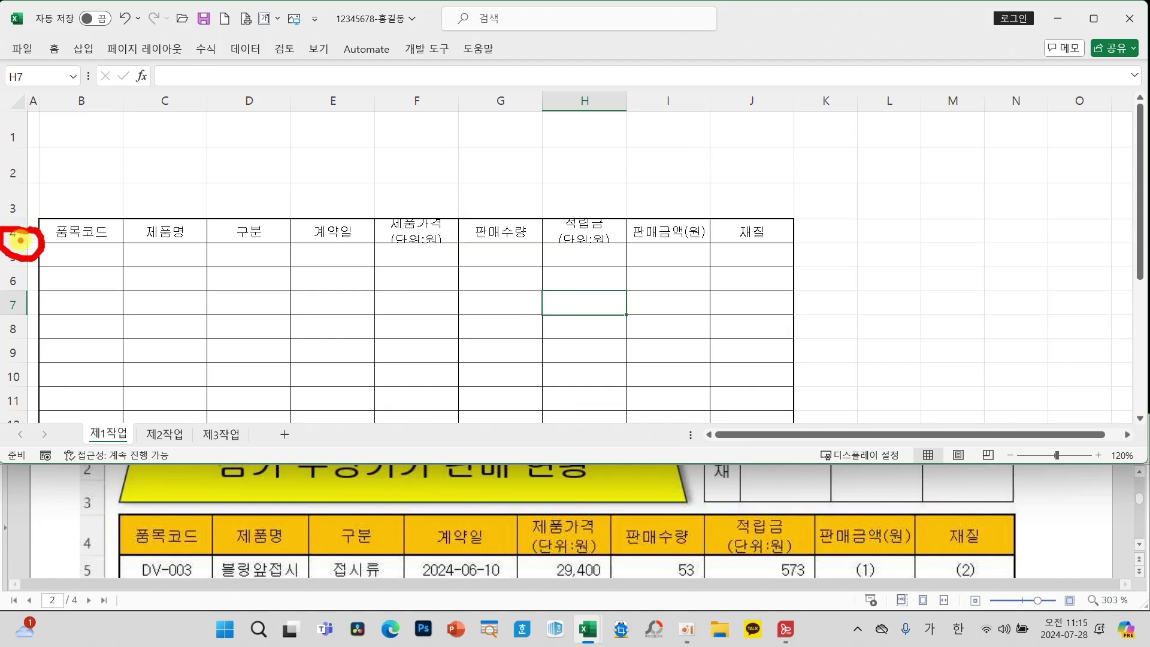
key("Escape")
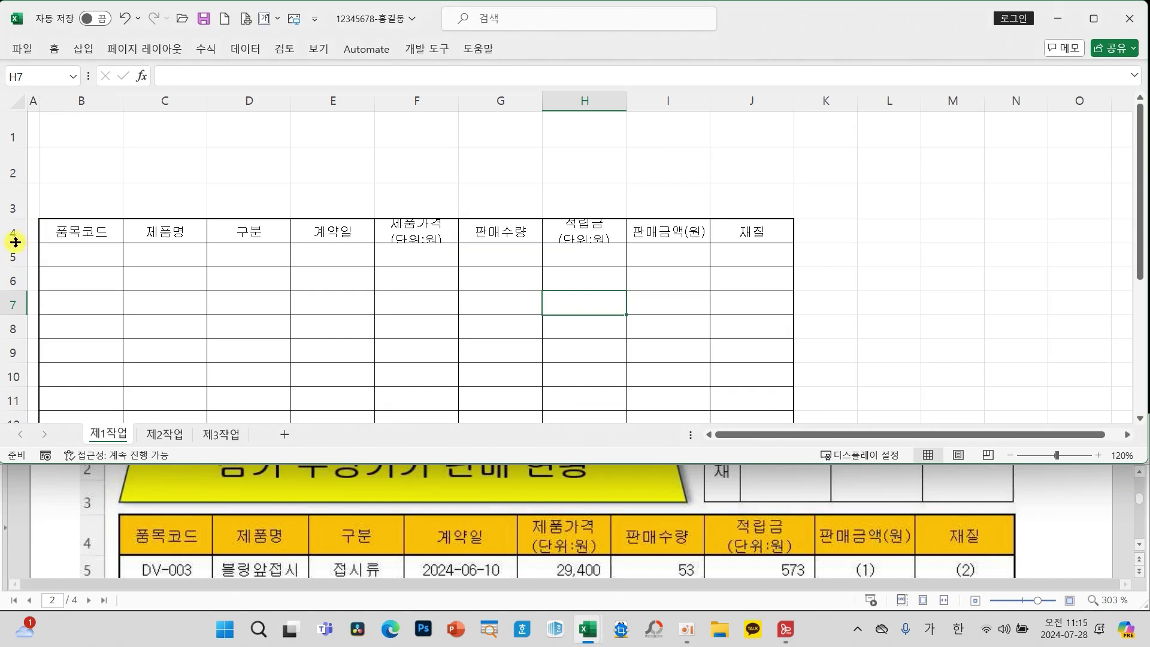
double_click(15, 242)
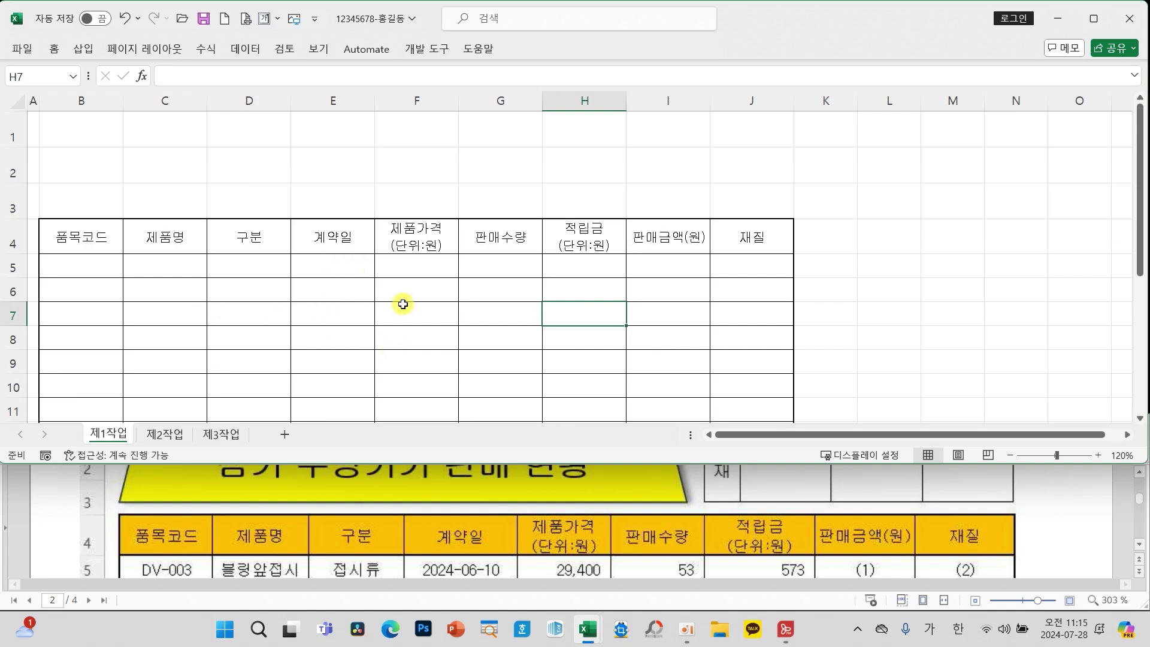
Merge and center cells B13:D13 to match the summary rows of the exam paper's table
scroll(267, 547, "down", 2)
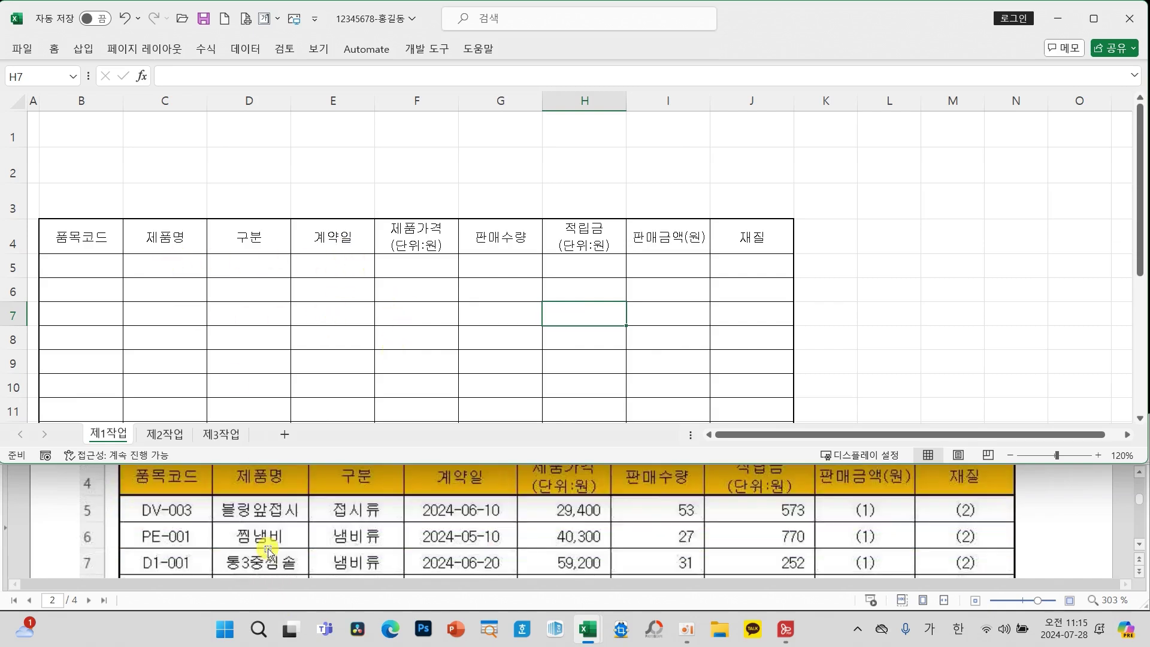
left_click(87, 285)
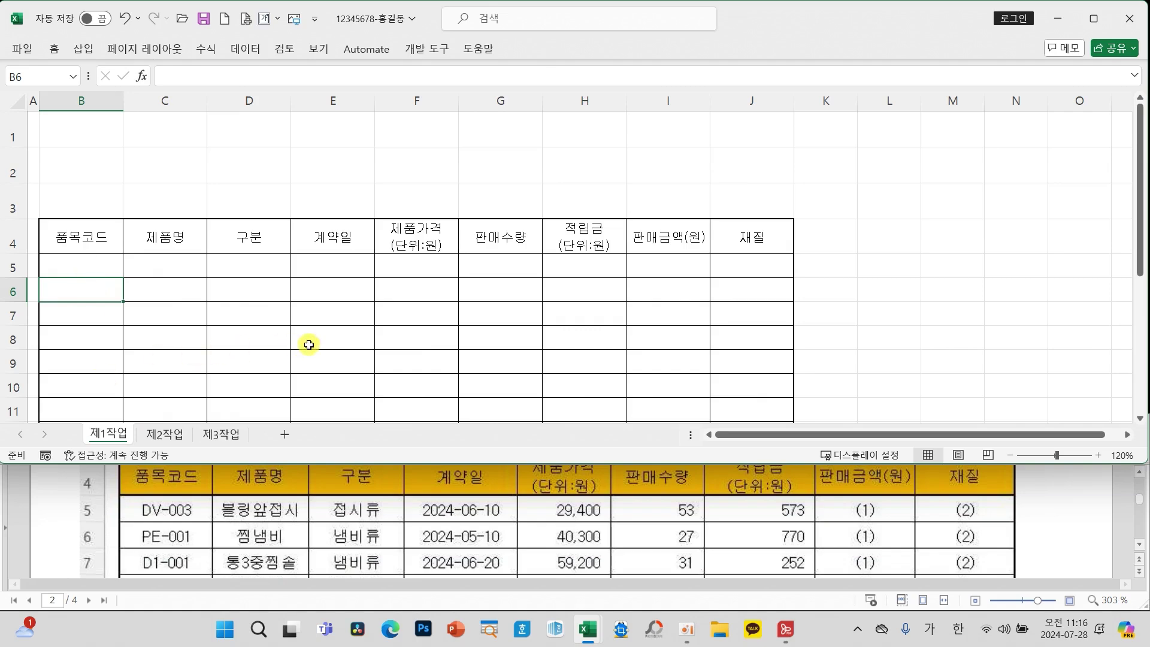
scroll(307, 344, "down", 1)
scroll(329, 527, "down", 6)
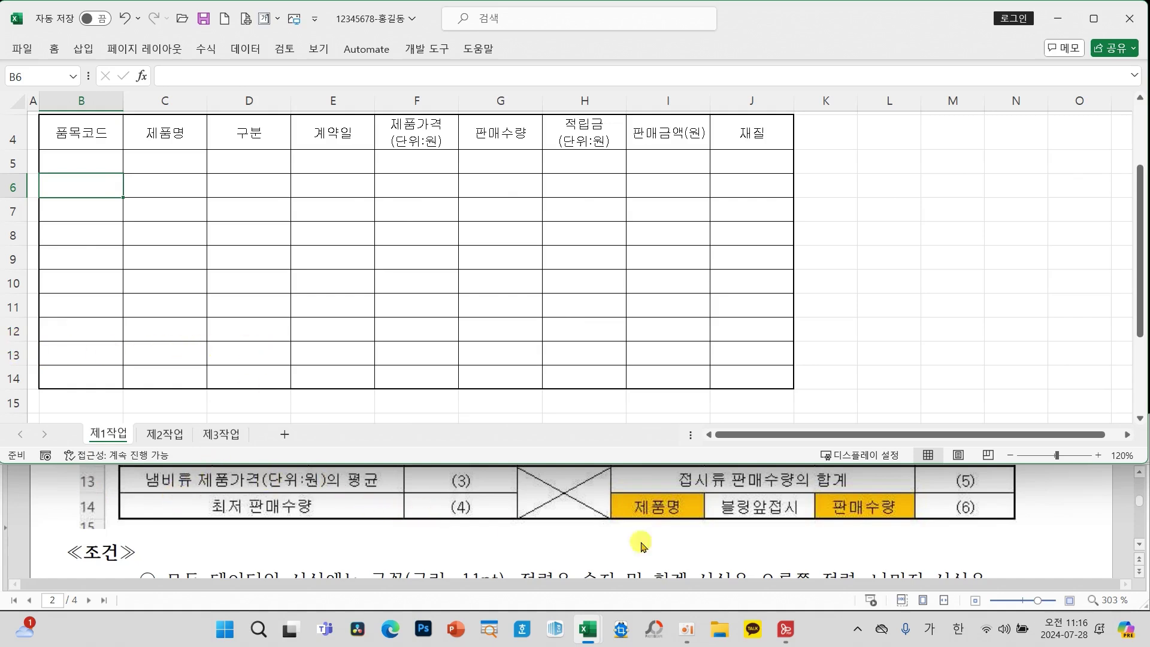
scroll(725, 543, "up", 2)
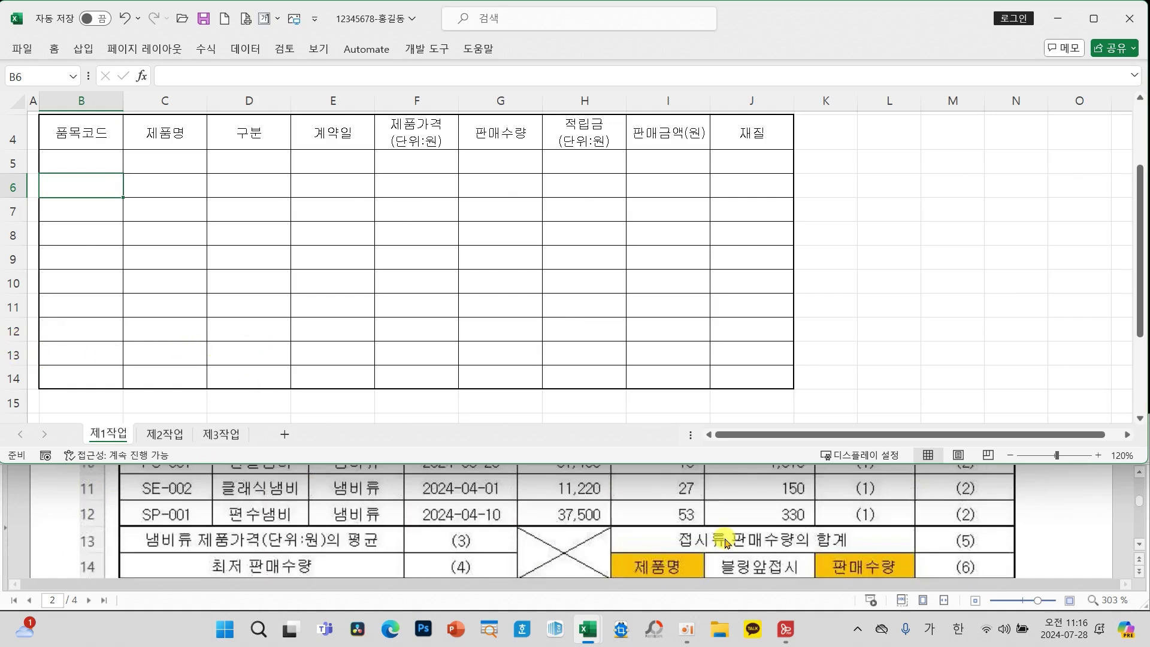
left_click(1137, 547)
key("alt+Tab")
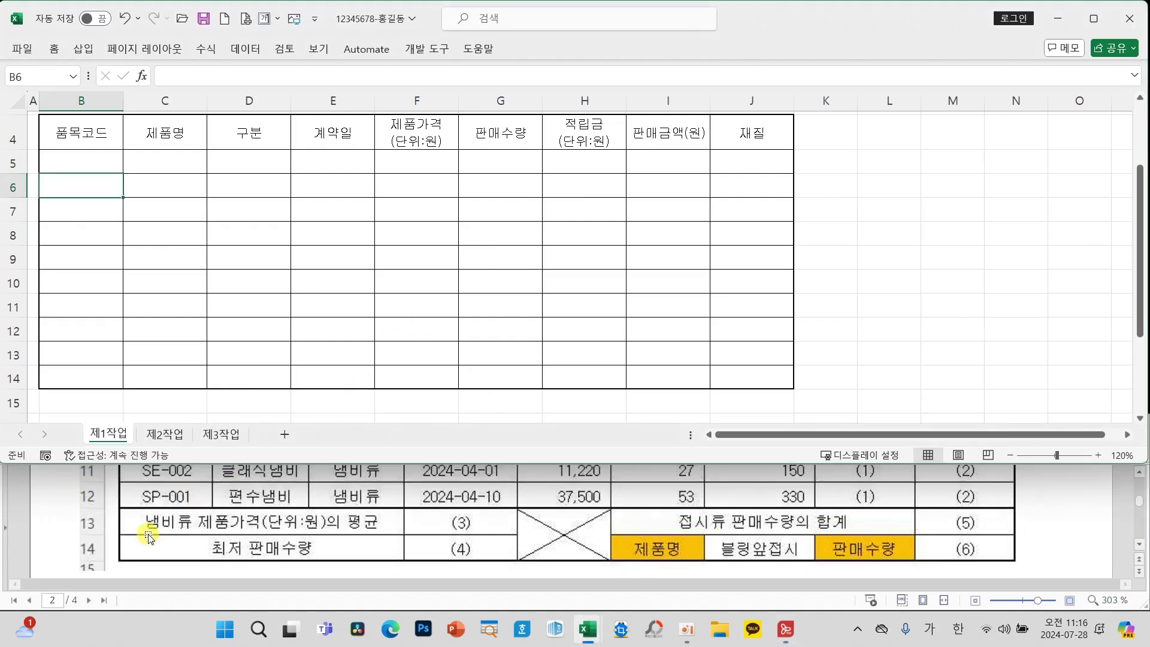
left_click_drag(75, 352, 259, 352)
left_click(55, 50)
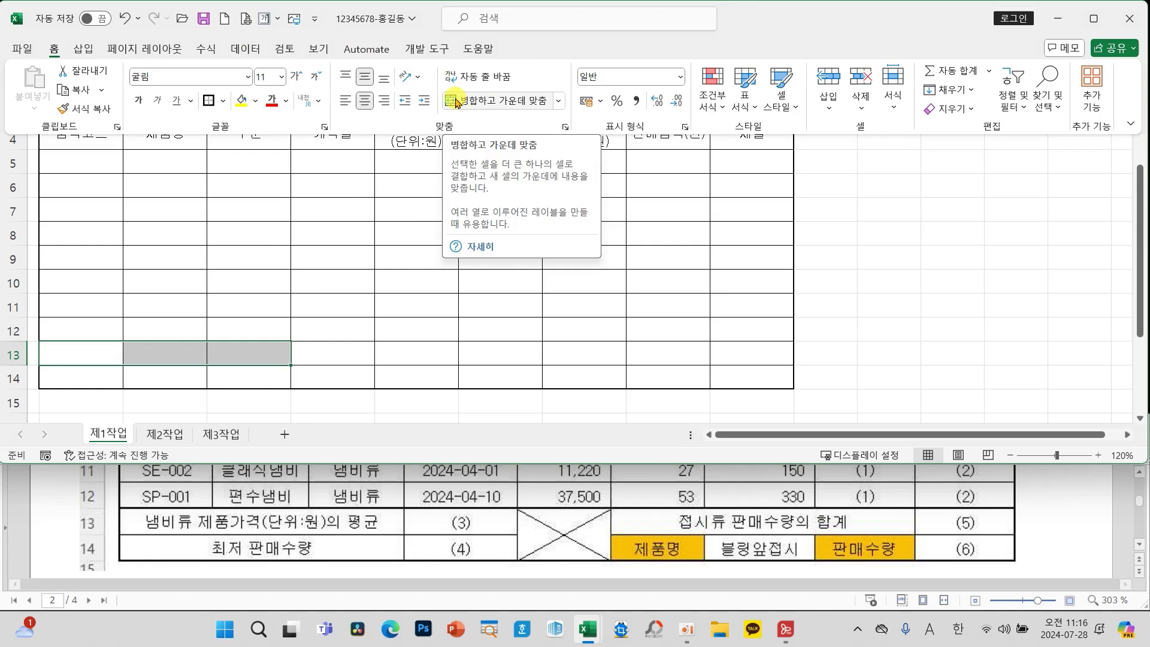
left_click(464, 102)
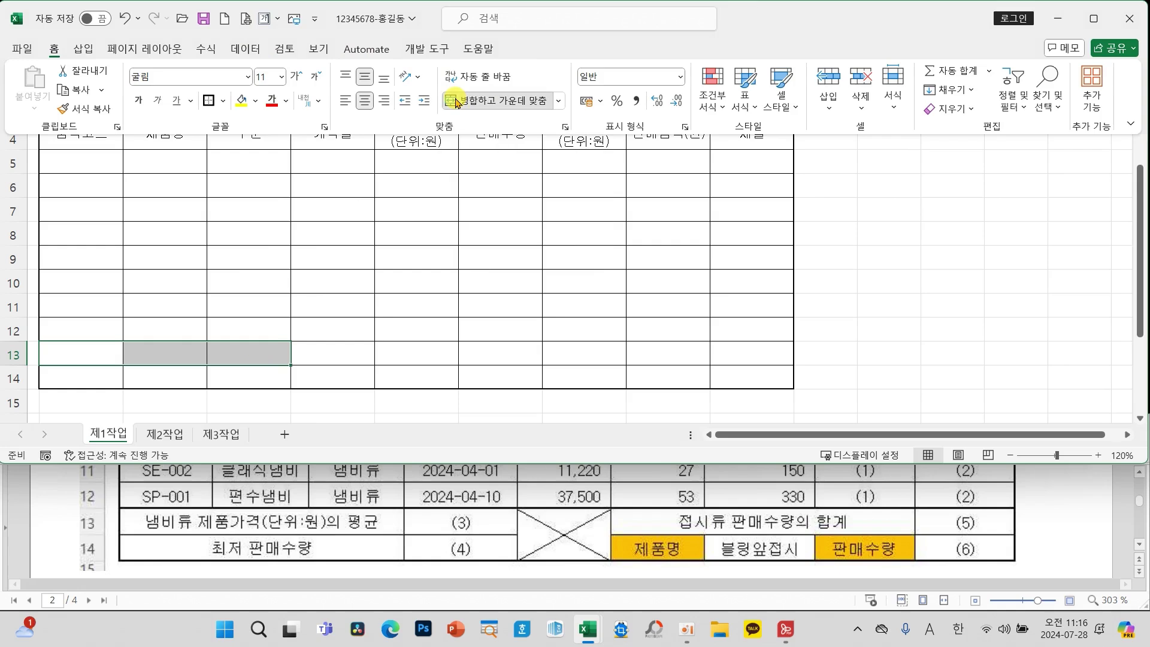
Merge and center cells B14:D14 in the last row of the table
left_click(85, 376)
left_click_drag(86, 376, 223, 375)
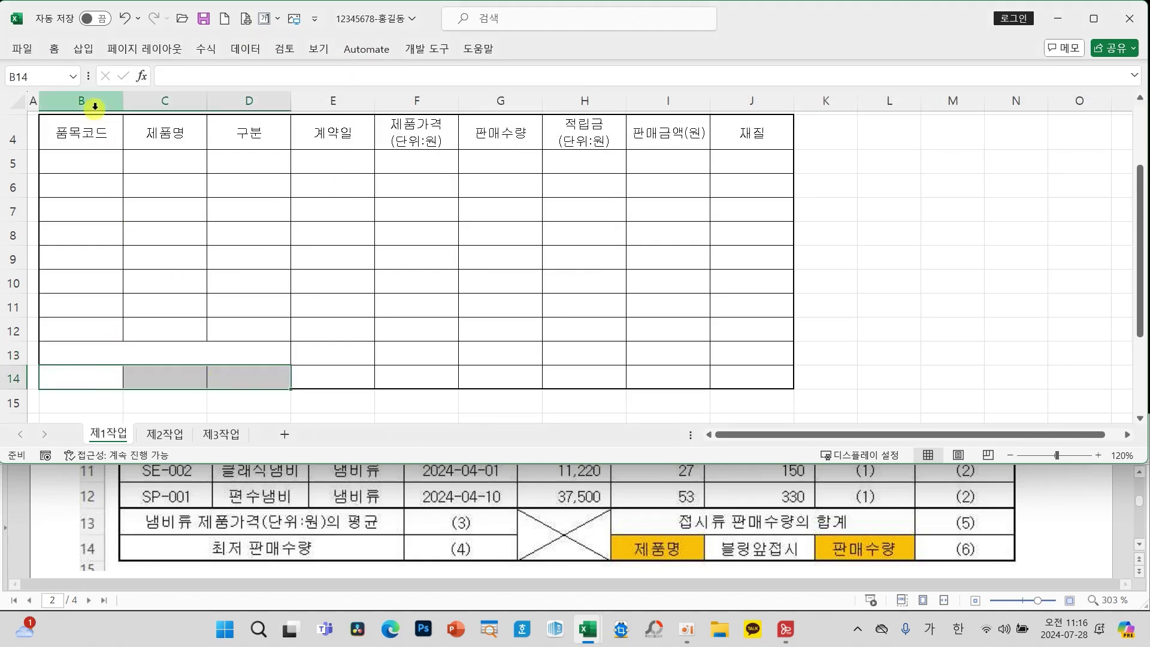
left_click(54, 49)
left_click(467, 102)
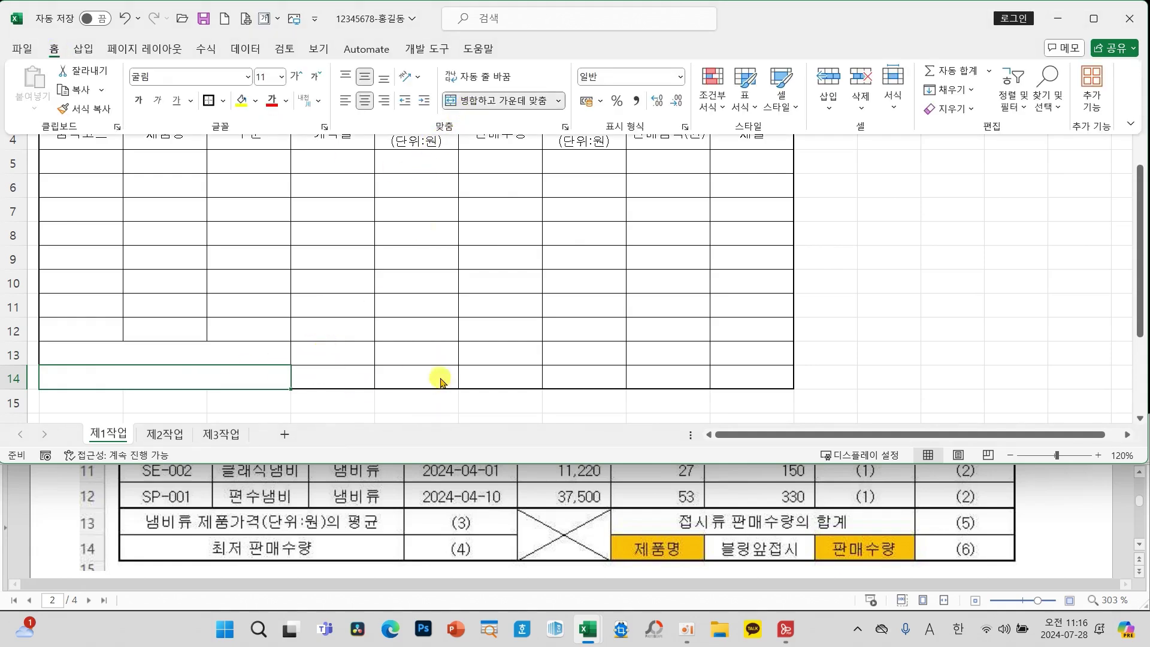
Merge and center the two stacked cells F13:F14
left_click(413, 355)
left_click_drag(413, 355, 412, 375)
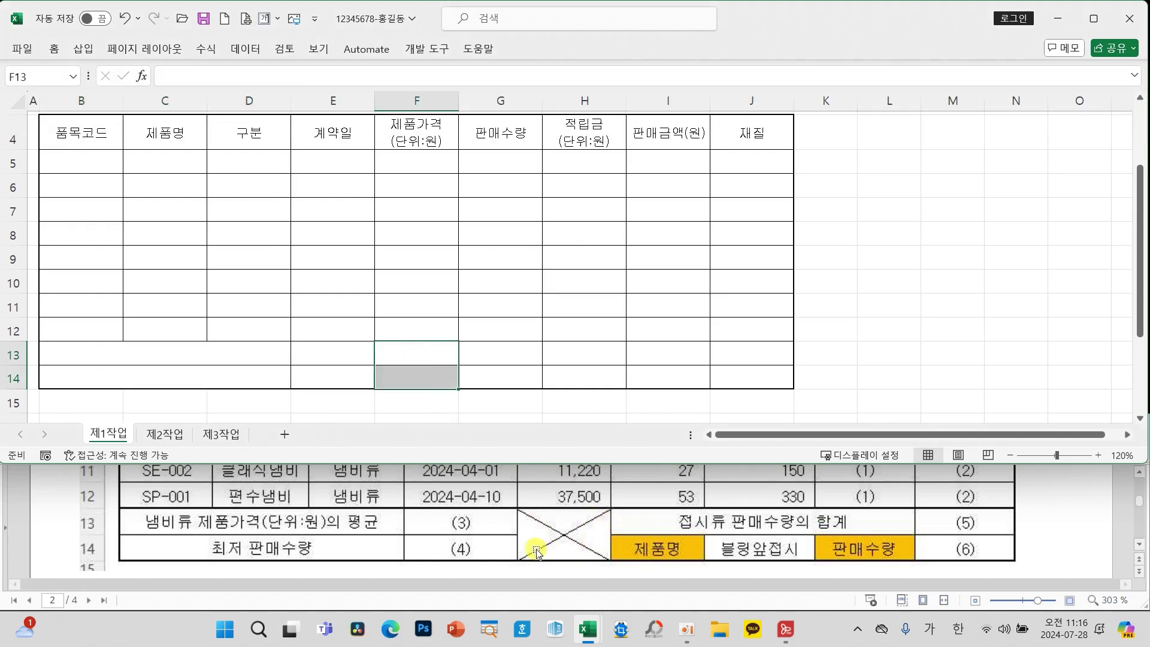
left_click(55, 51)
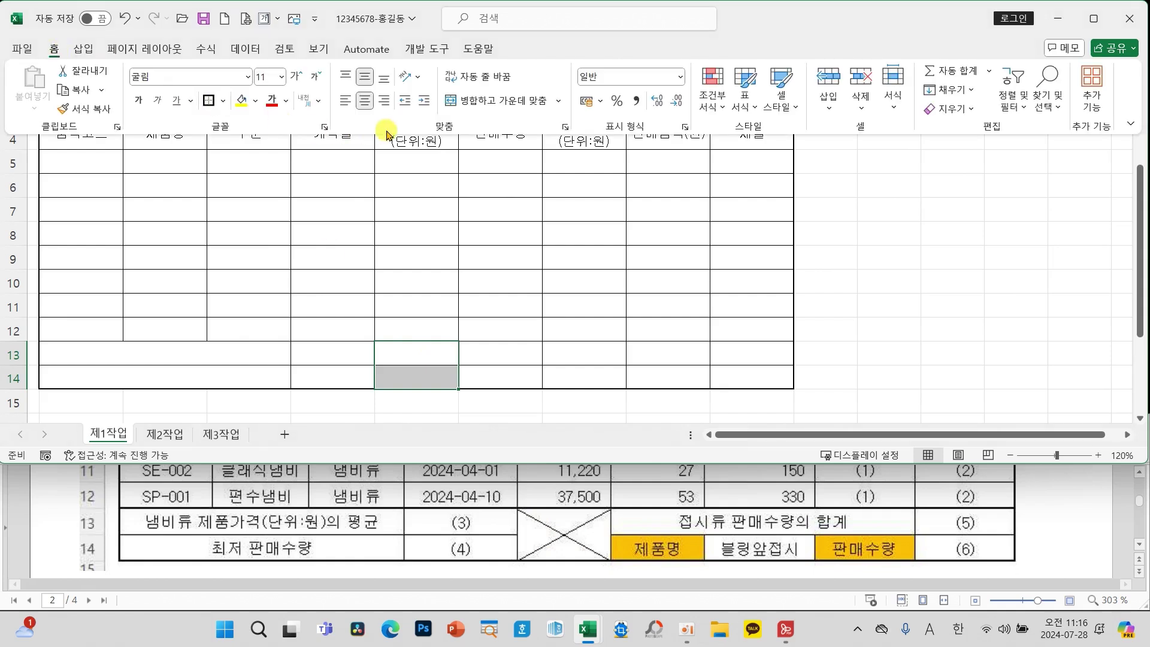
left_click(473, 100)
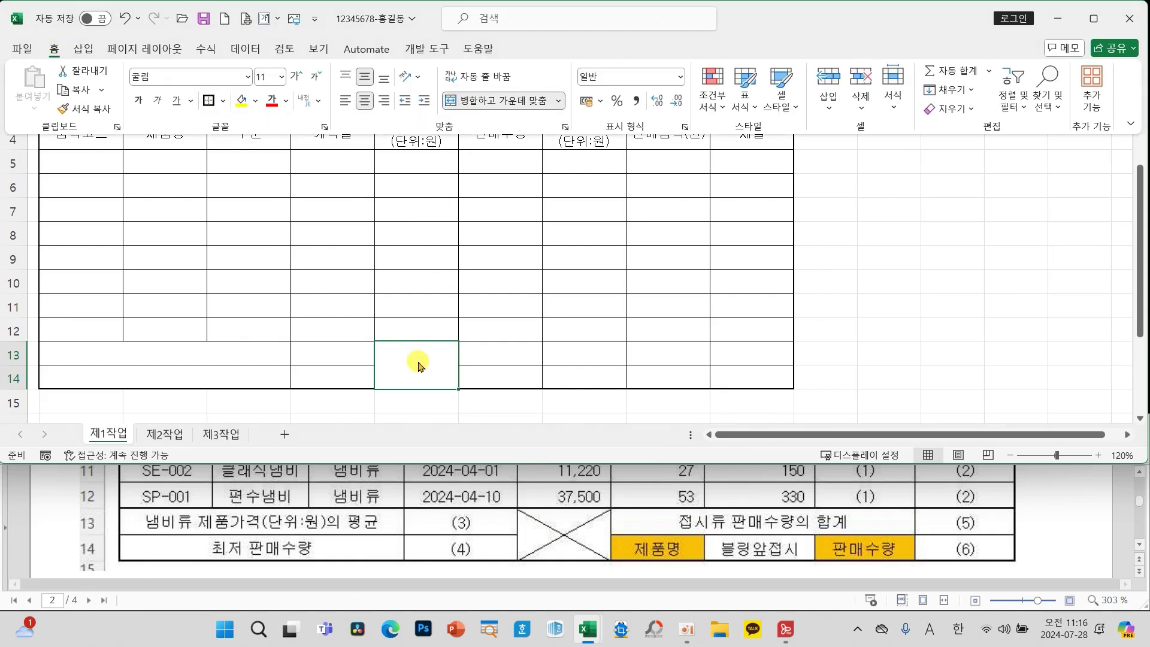
Add both diagonal borders to the merged cell F13:F14 so that they form an X across it
right_click(413, 365)
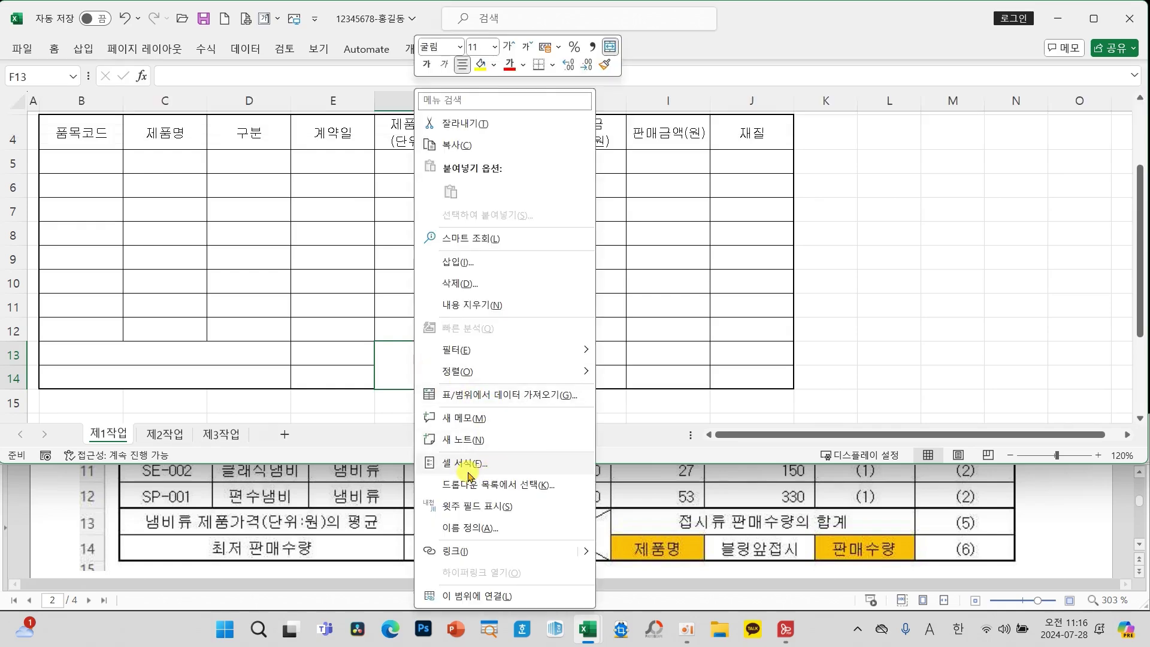
left_click(465, 463)
left_click_drag(380, 179, 491, 81)
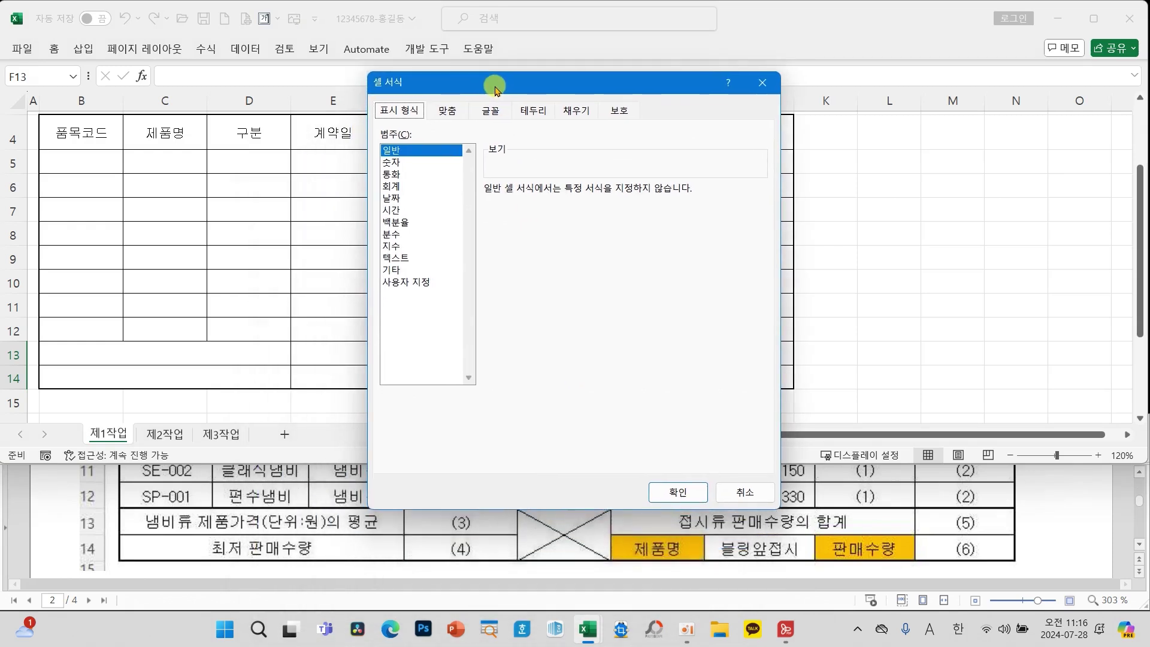
left_click(534, 109)
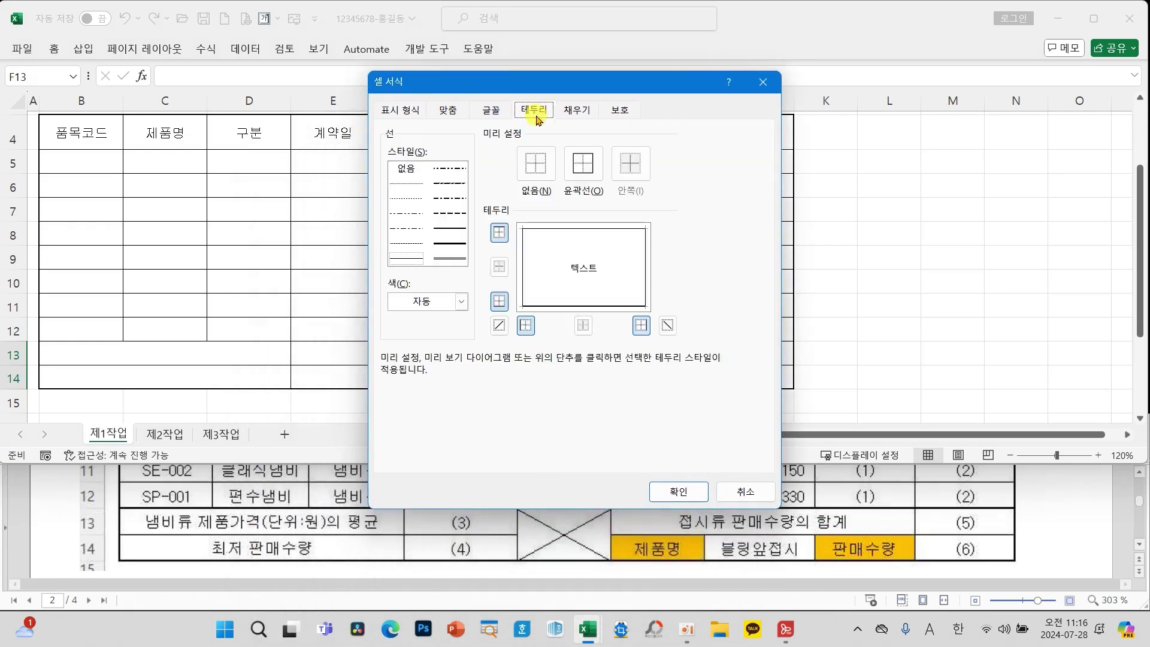
left_click_drag(527, 91, 557, 73)
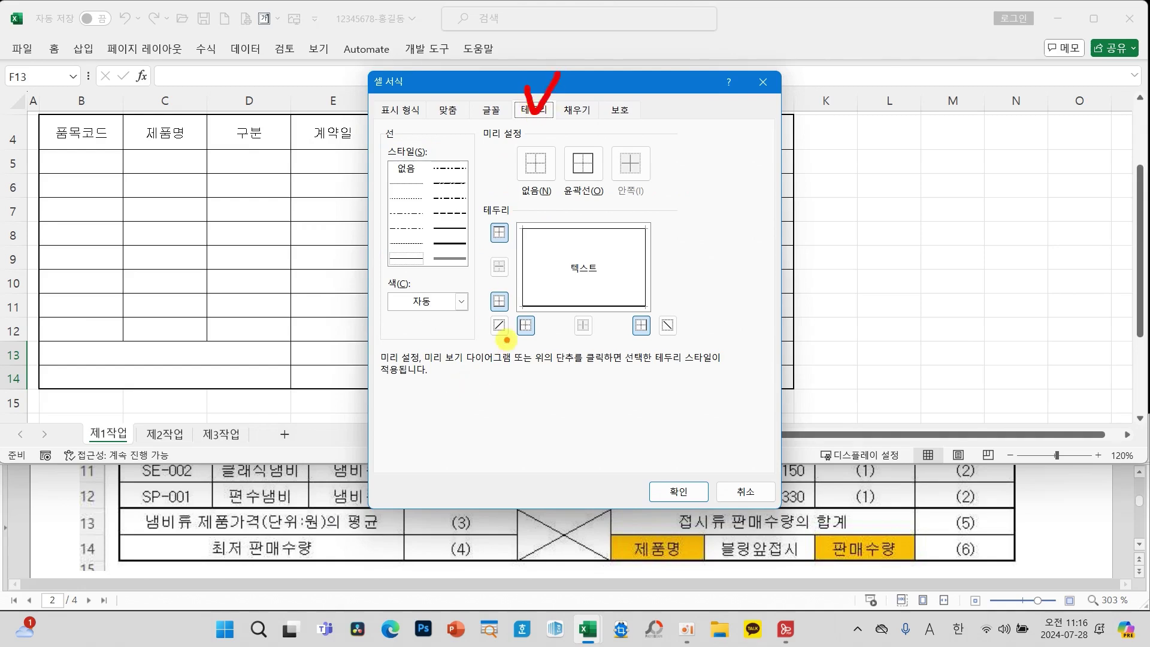
left_click_drag(482, 308, 502, 342)
mouse_move(701, 324)
left_mouse_down()
mouse_move(635, 350)
mouse_move(688, 339)
left_mouse_up()
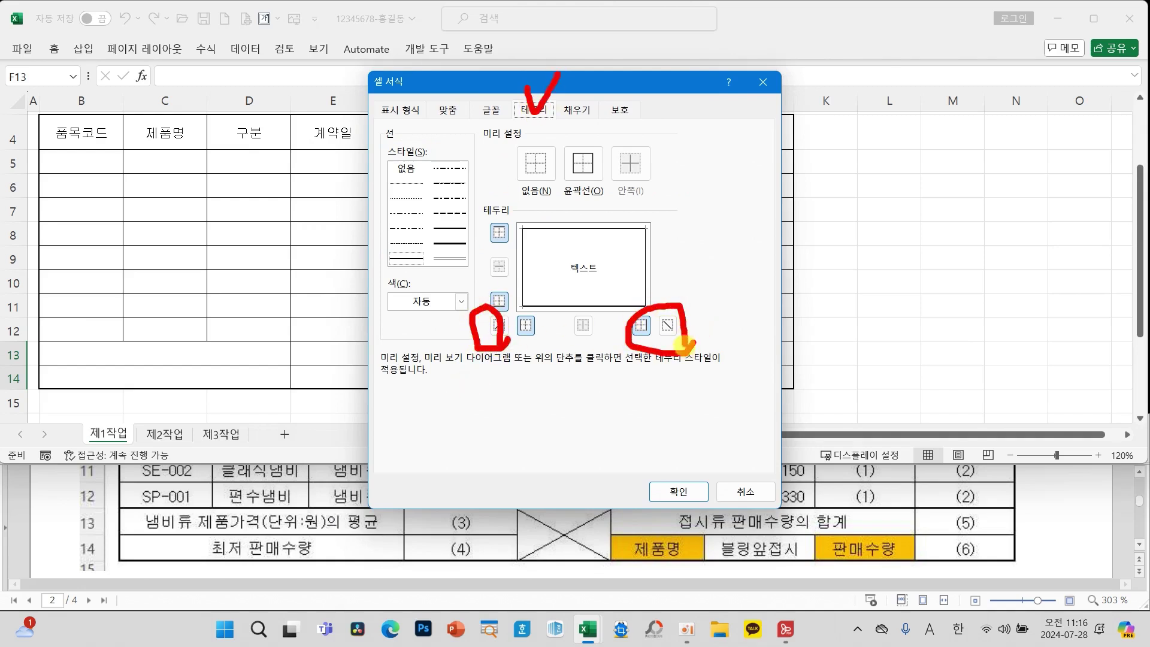
key("Escape")
left_click(501, 326)
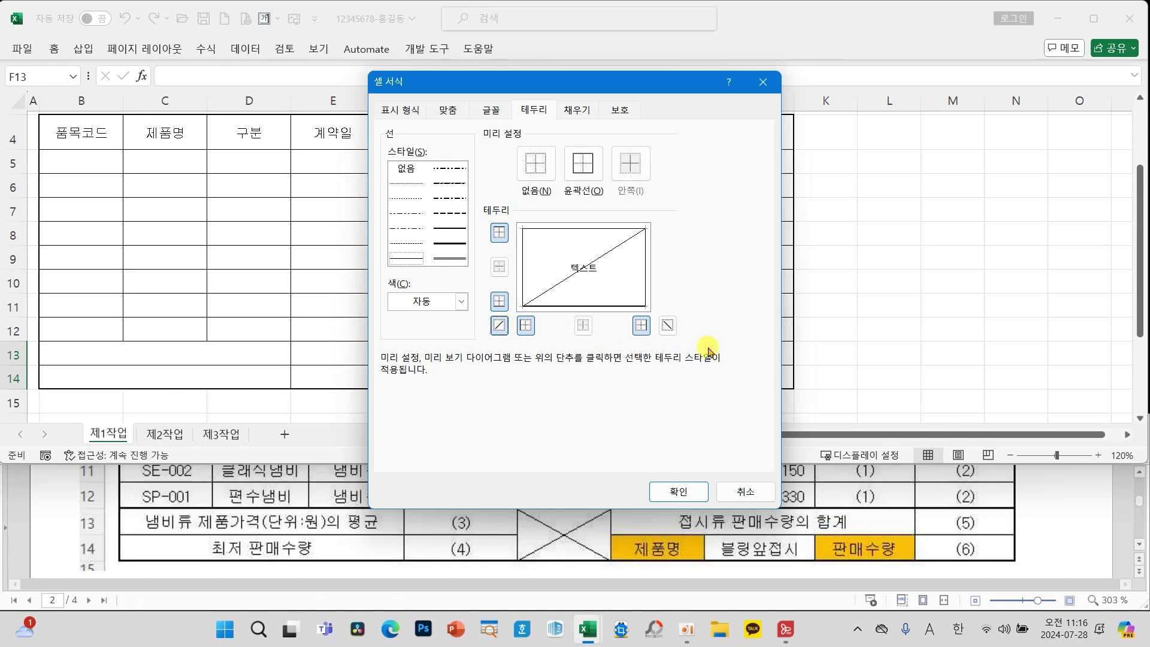
left_click(667, 325)
left_click(664, 491)
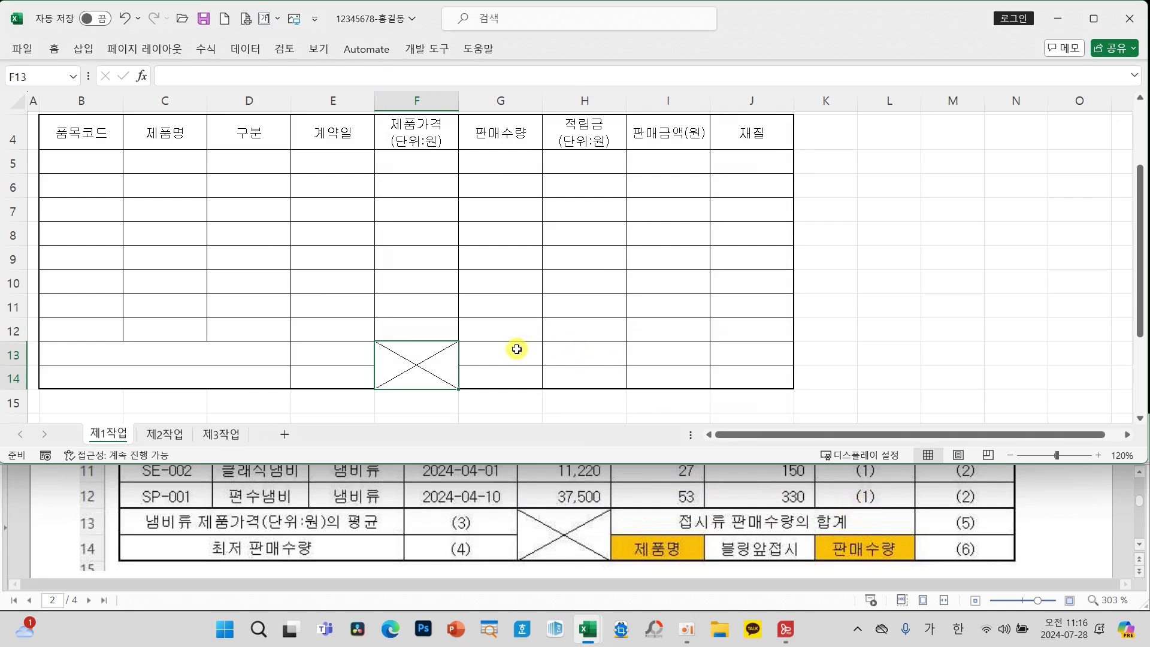
Merge and center cells G13:I13 in the table's first summary row, and save the workbook
left_click_drag(515, 351, 659, 351)
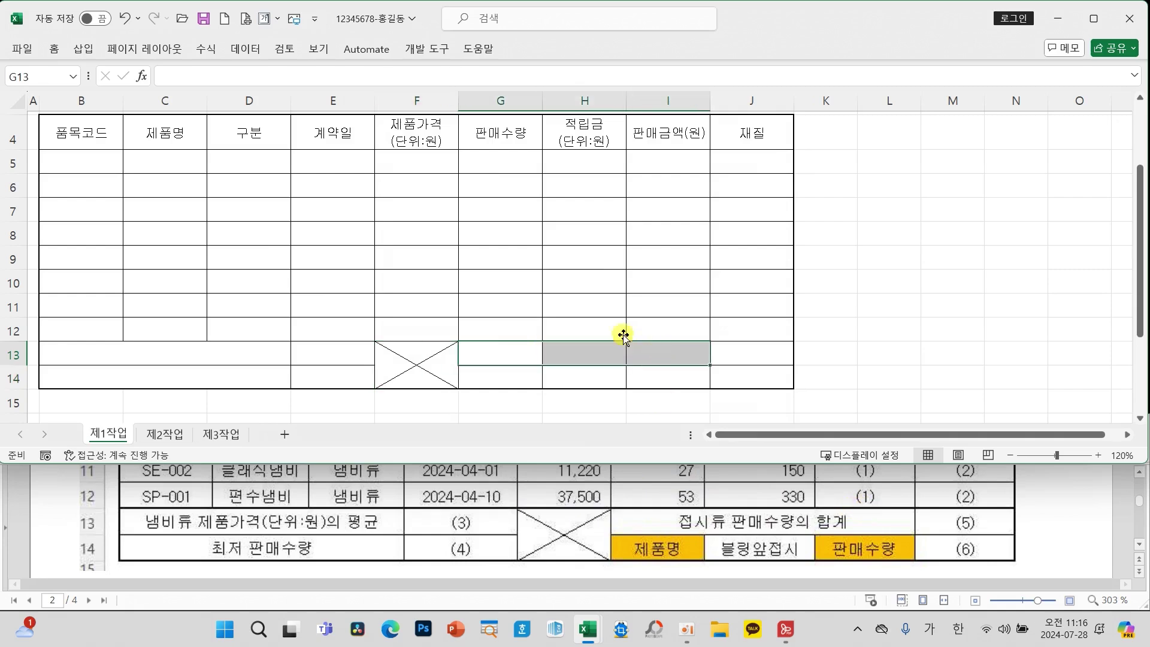
left_click(54, 49)
left_click(474, 102)
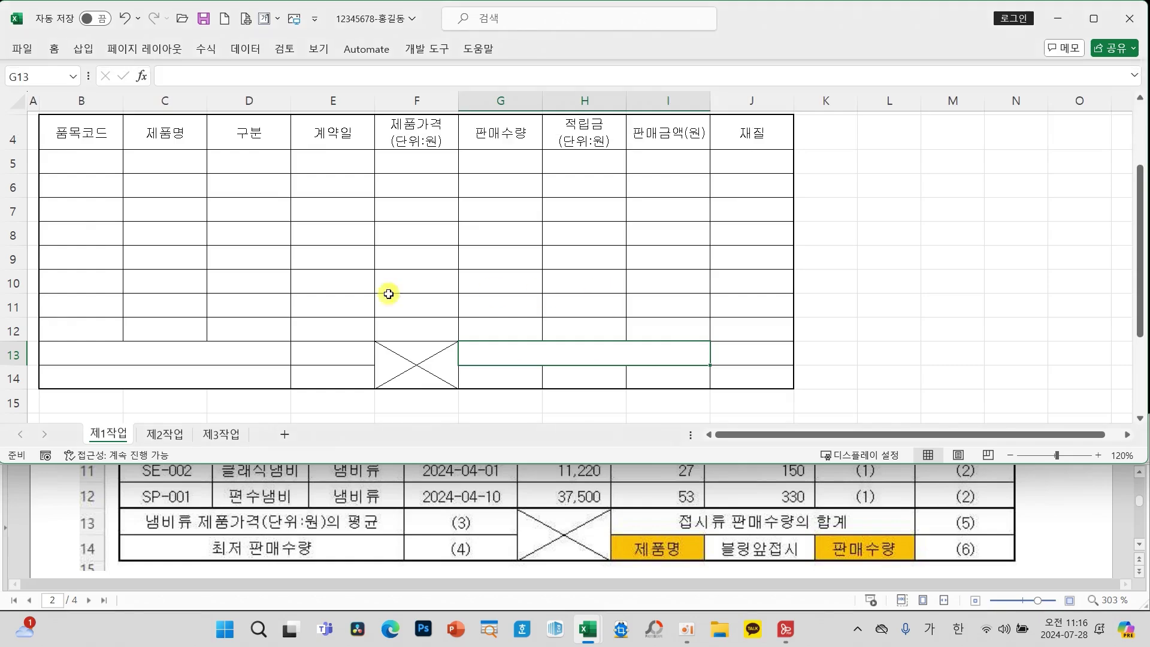
scroll(215, 321, "up", 1)
scroll(214, 323, "down", 1)
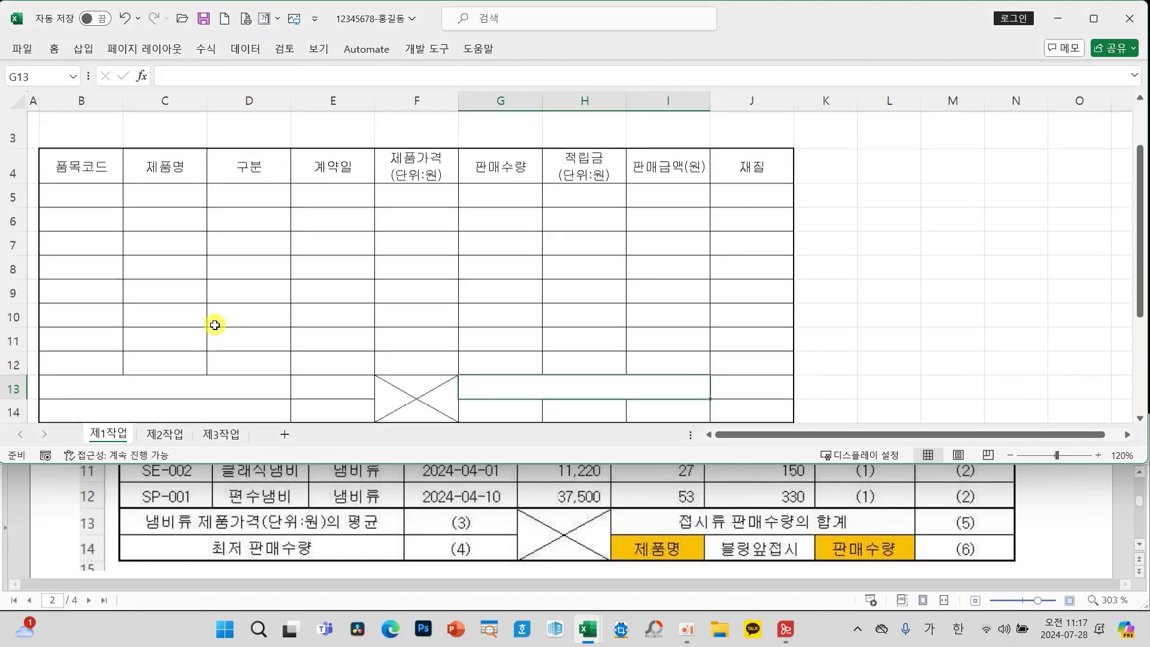
left_click(202, 21)
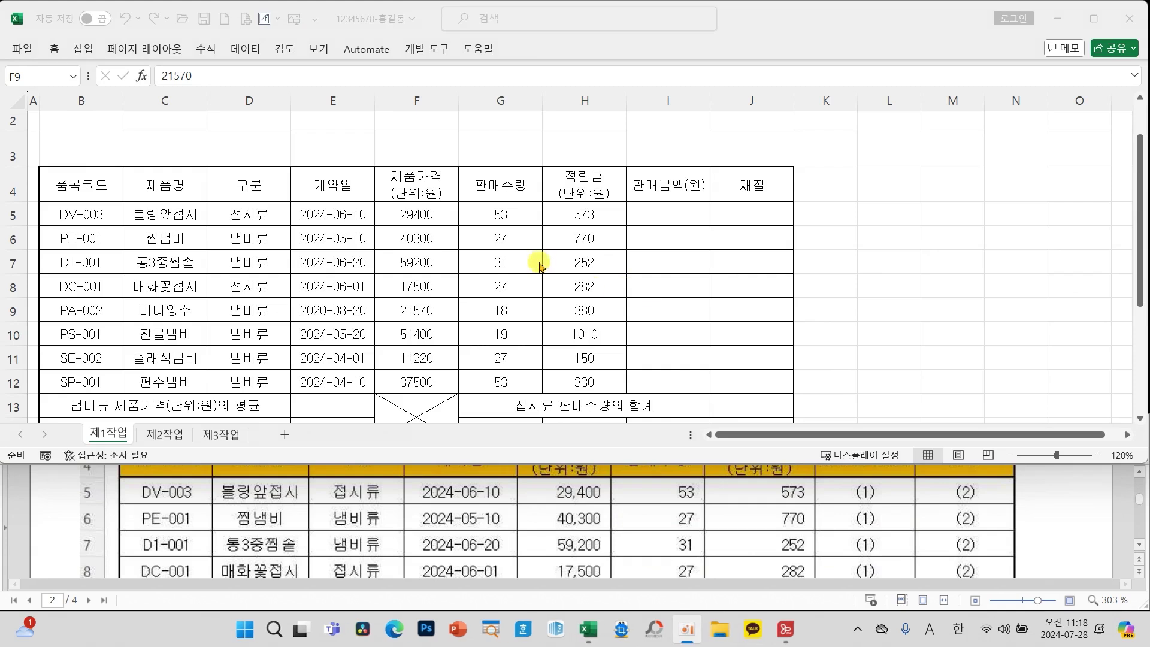
Apply the comma style to the price, sales quantity and reward amounts in F5:H12, and save the workbook
left_click(440, 246)
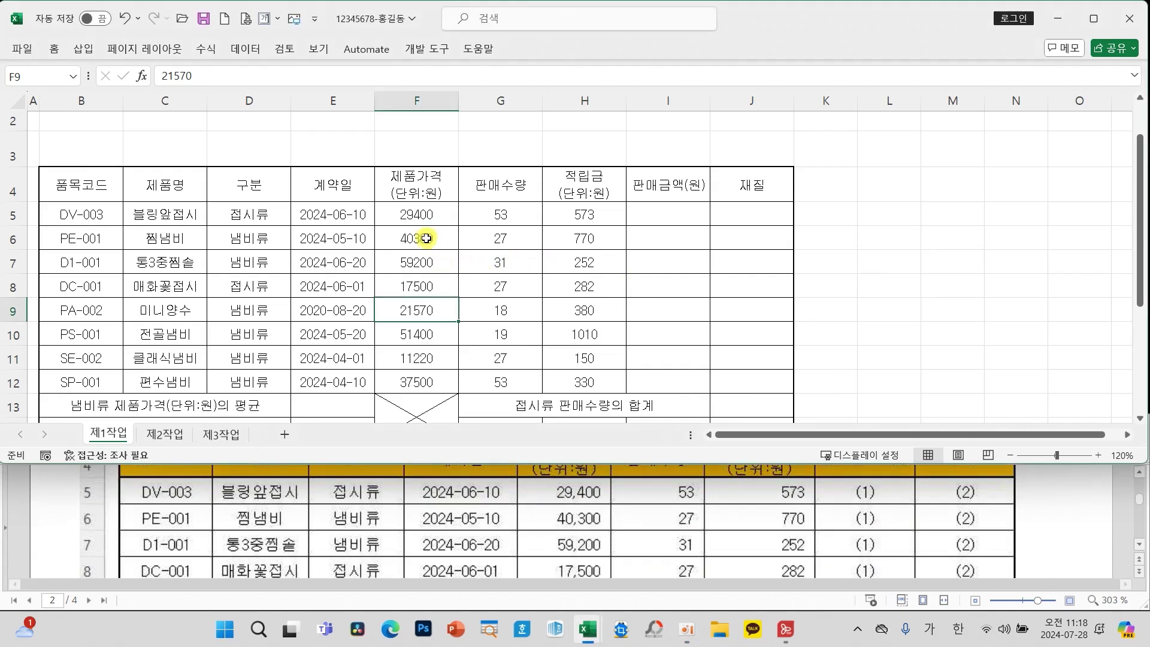
left_click_drag(413, 216, 578, 374)
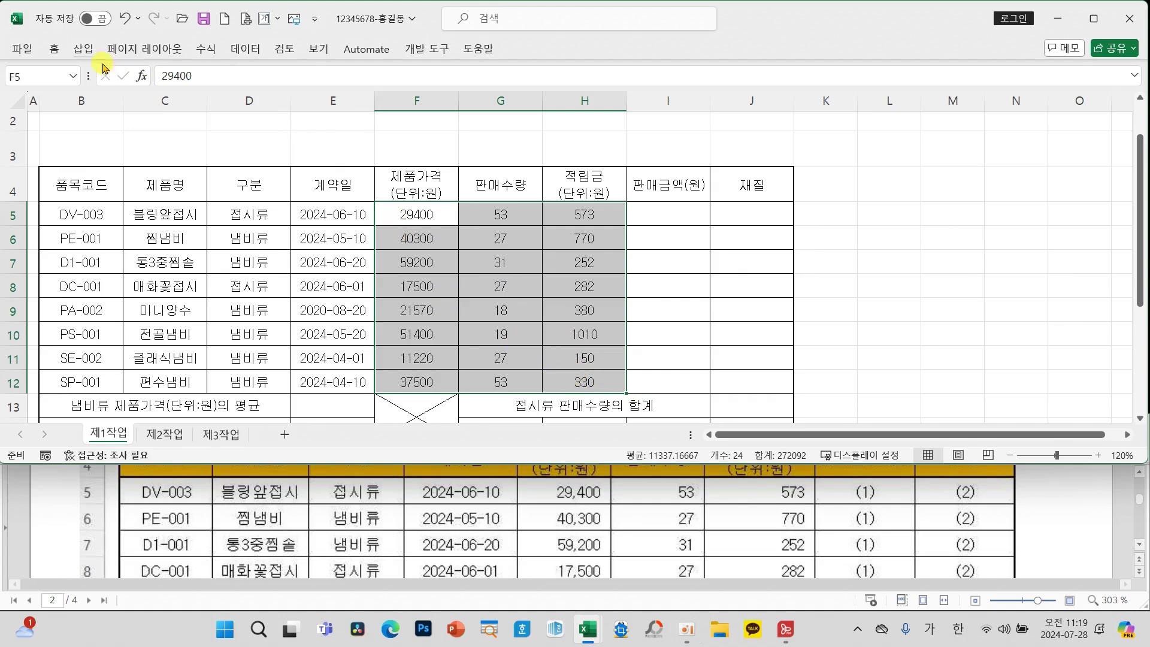
left_click(52, 48)
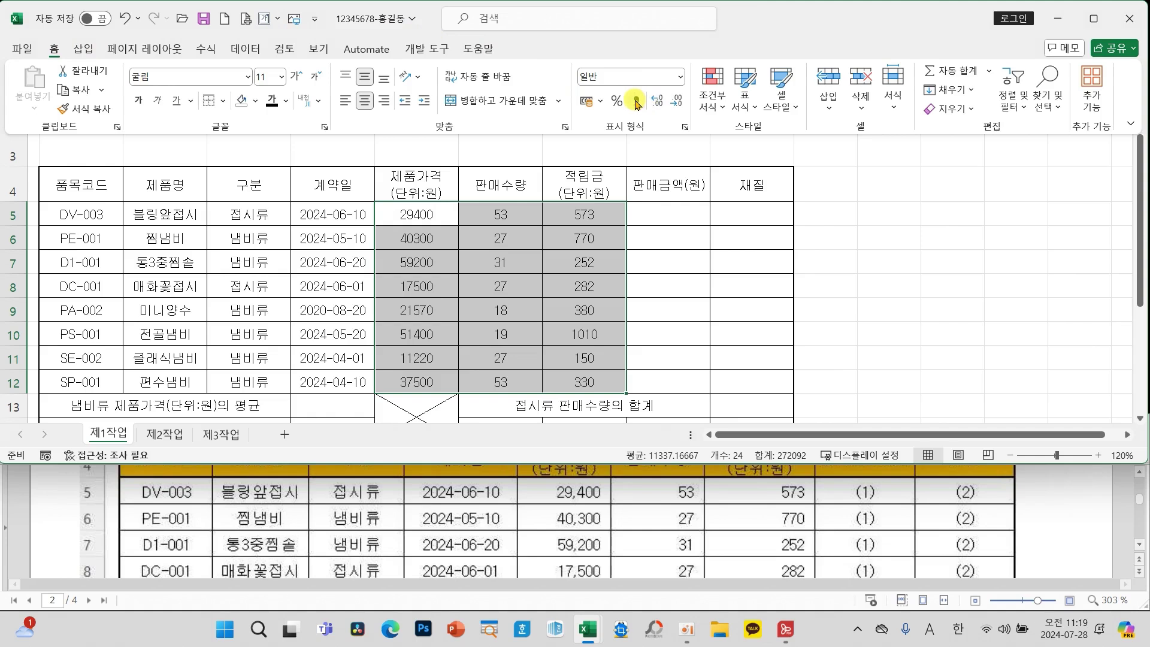
left_click(636, 105)
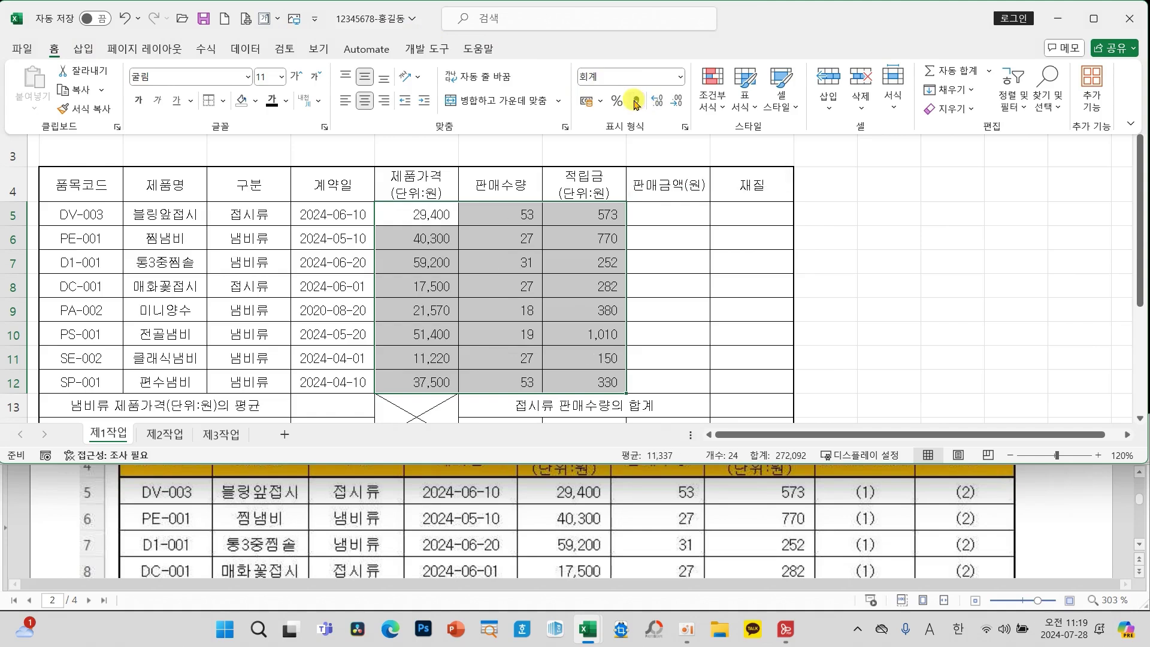
left_click(384, 105)
mouse_move(397, 90)
left_mouse_down()
mouse_move(382, 83)
mouse_move(365, 116)
mouse_move(395, 90)
left_mouse_up()
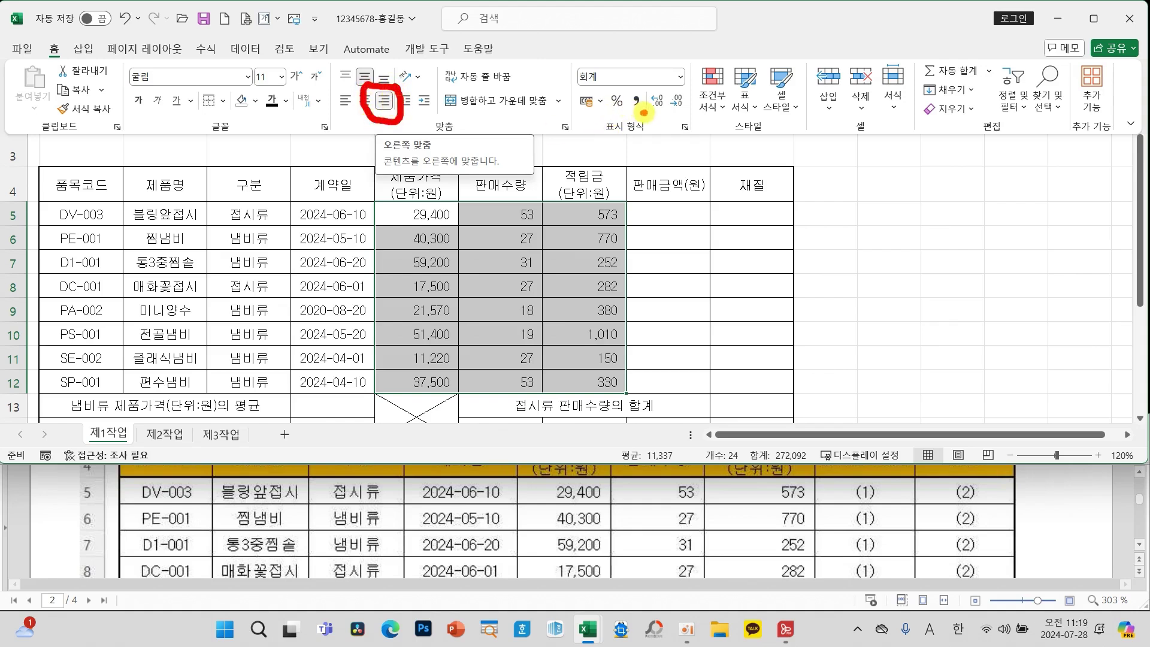
mouse_move(645, 114)
left_mouse_down()
mouse_move(624, 84)
mouse_move(652, 120)
left_mouse_up()
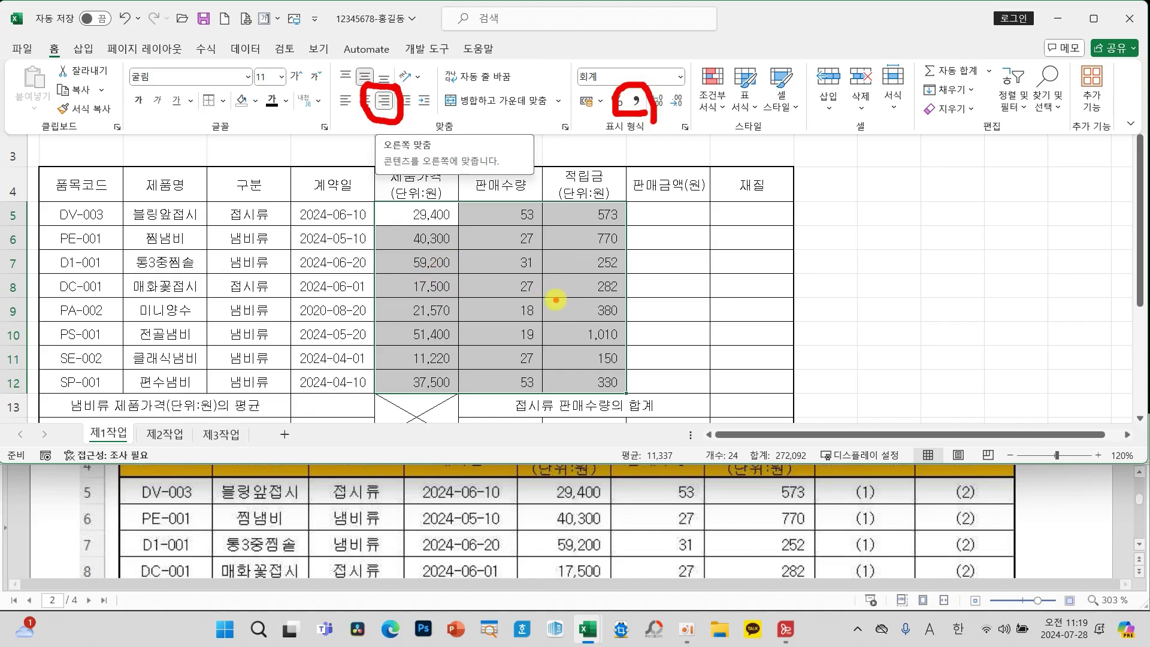
key("Escape")
left_click(524, 291)
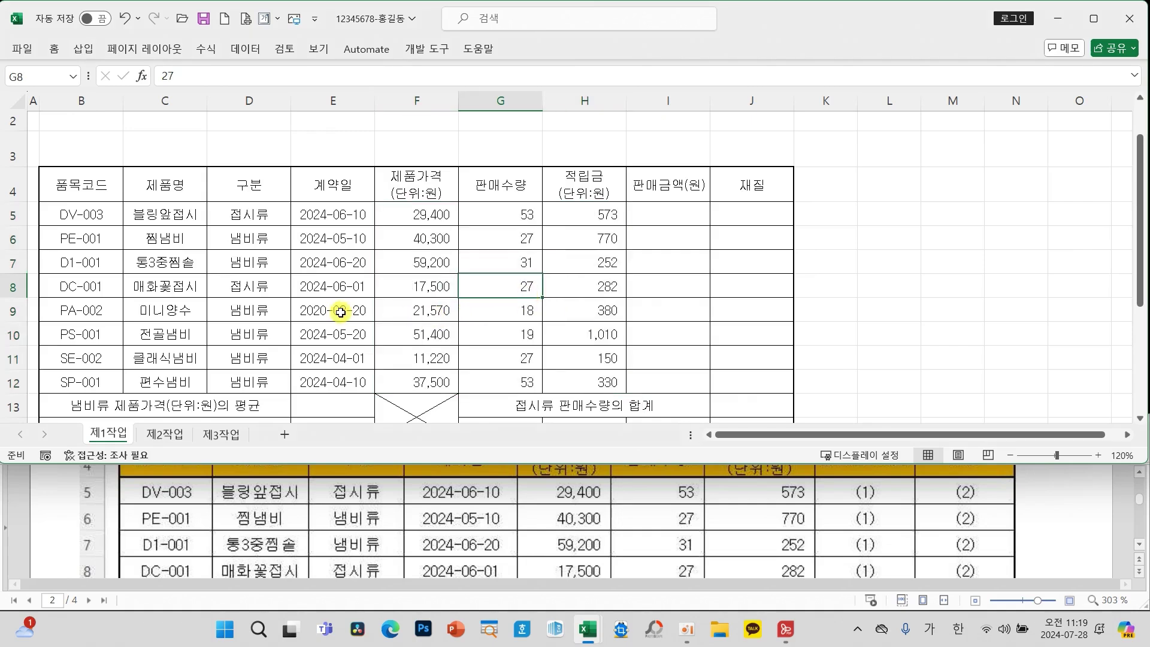
left_click(202, 21)
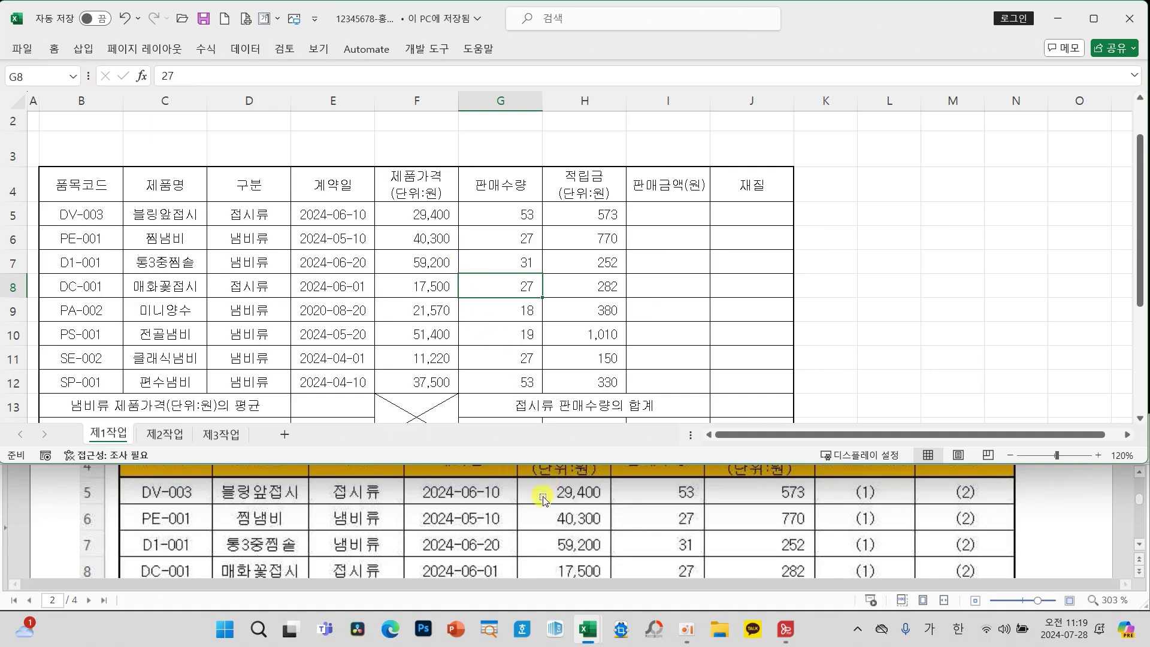
Following the exam paper's title condition, draw a trapezoid about 14.5 cm wide and 2.26 cm high above the table, spanning columns B to G
scroll(543, 499, "down", 5)
scroll(532, 499, "down", 2)
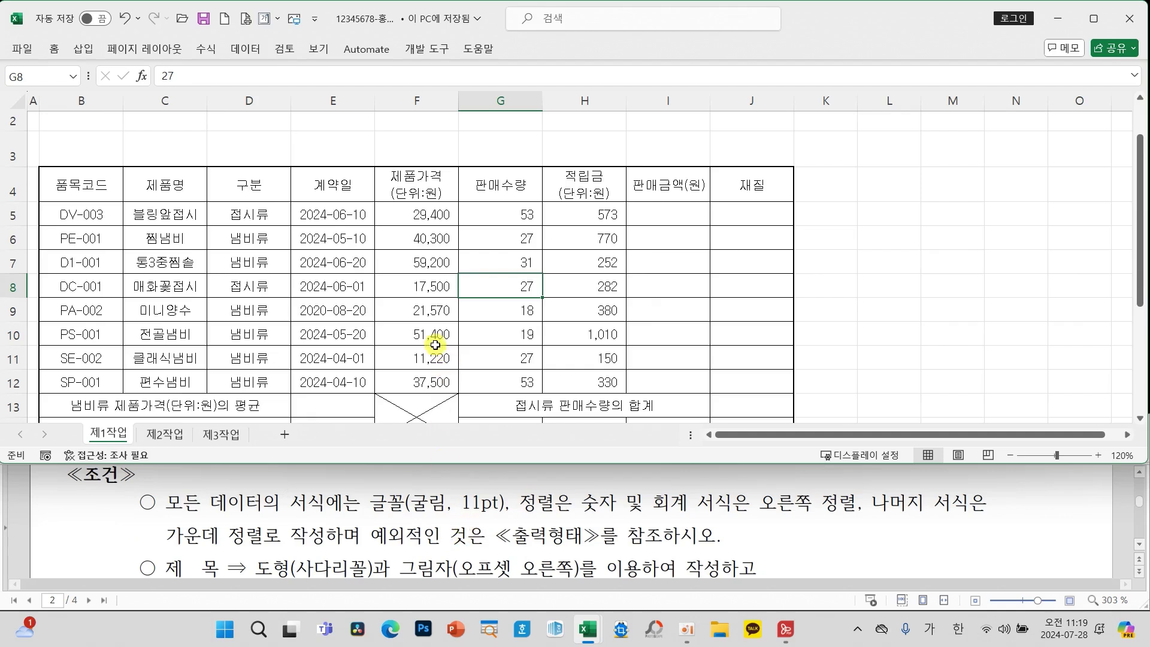
scroll(436, 345, "up", 1)
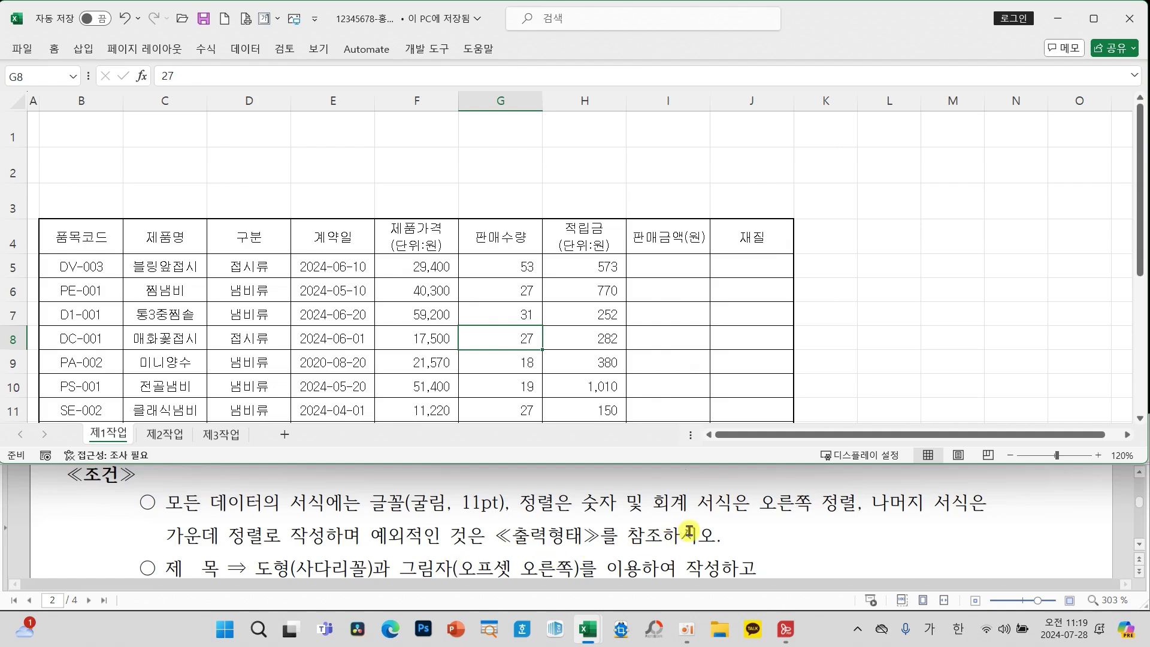
scroll(690, 531, "down", 1)
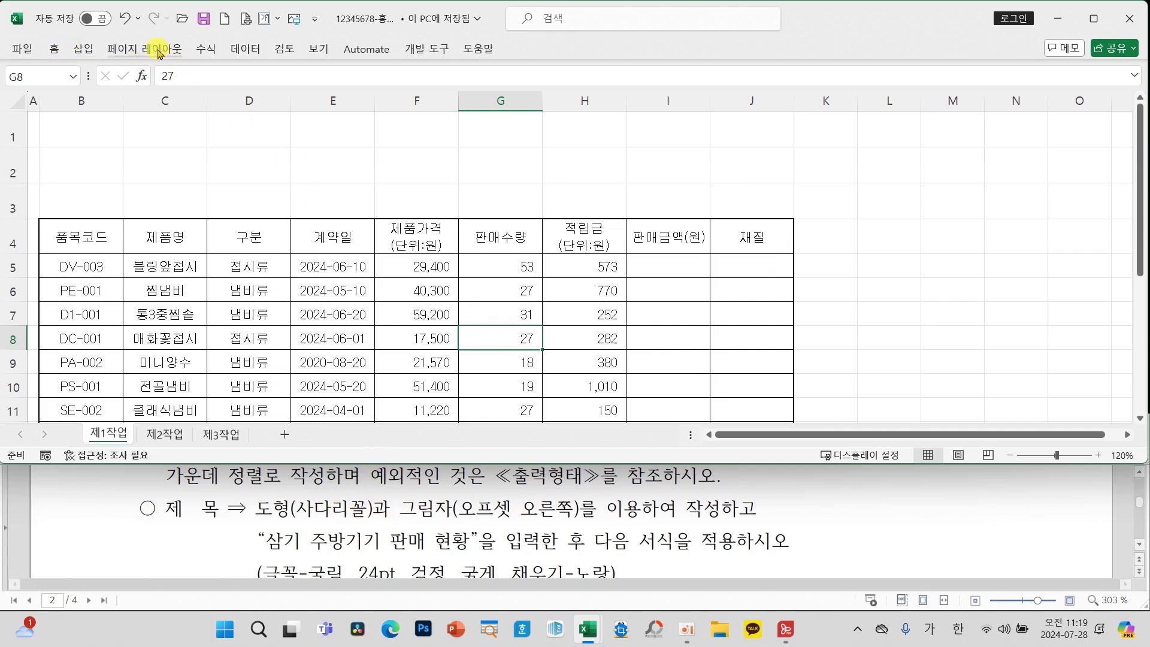
left_click(78, 49)
left_click(173, 89)
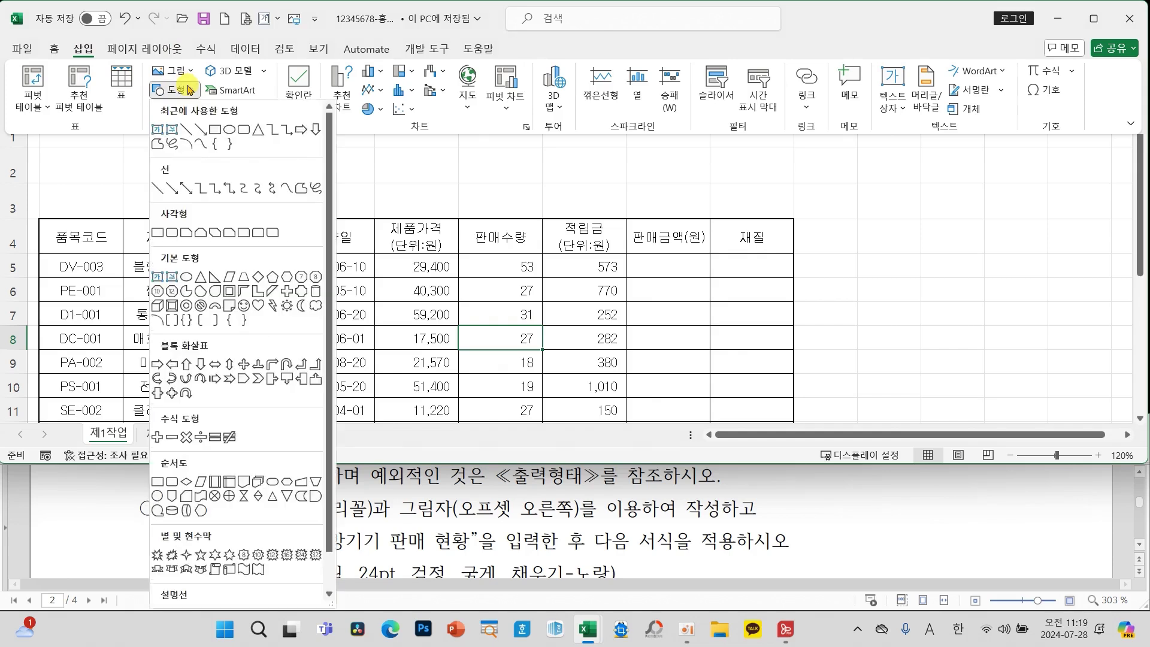
left_click(244, 277)
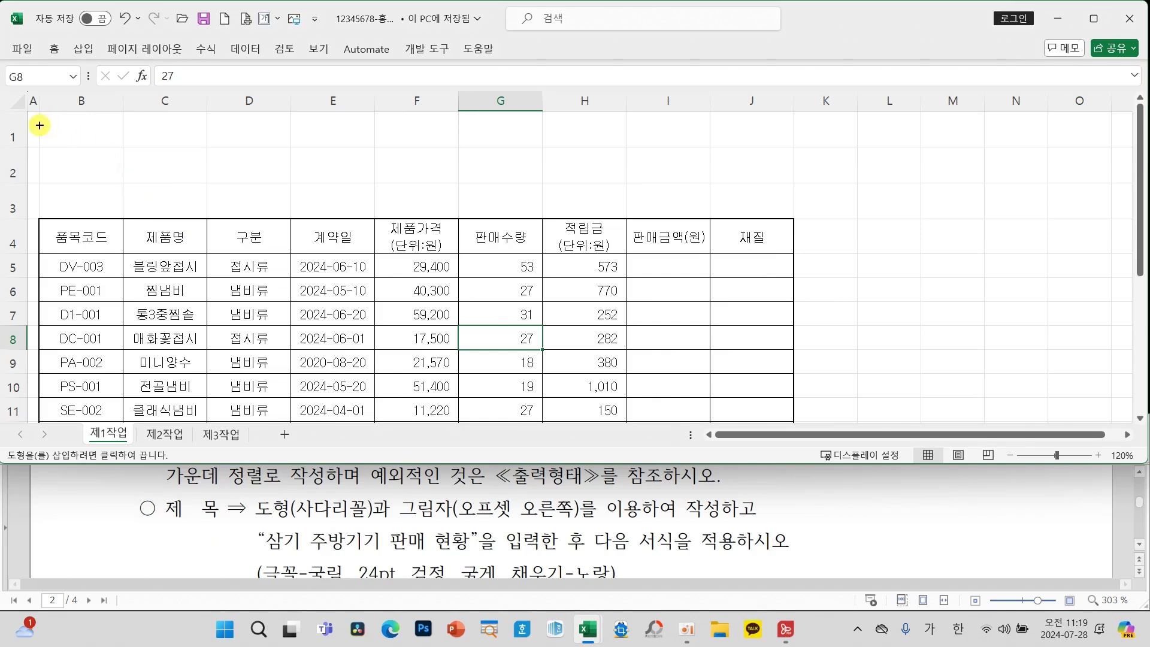
left_click_drag(40, 126, 404, 192)
left_click_drag(405, 192, 533, 203)
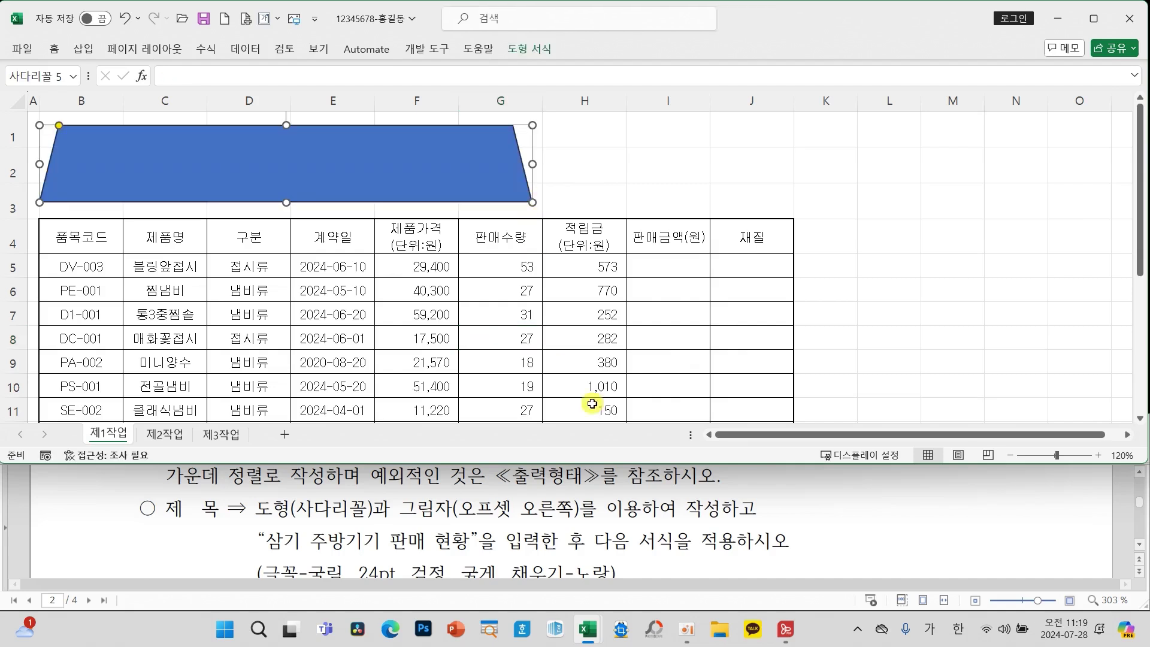
Compare the trapezoid with the title shape in the exam paper's output form and review the title's formatting conditions
scroll(693, 523, "down", 10)
scroll(701, 533, "up", 5)
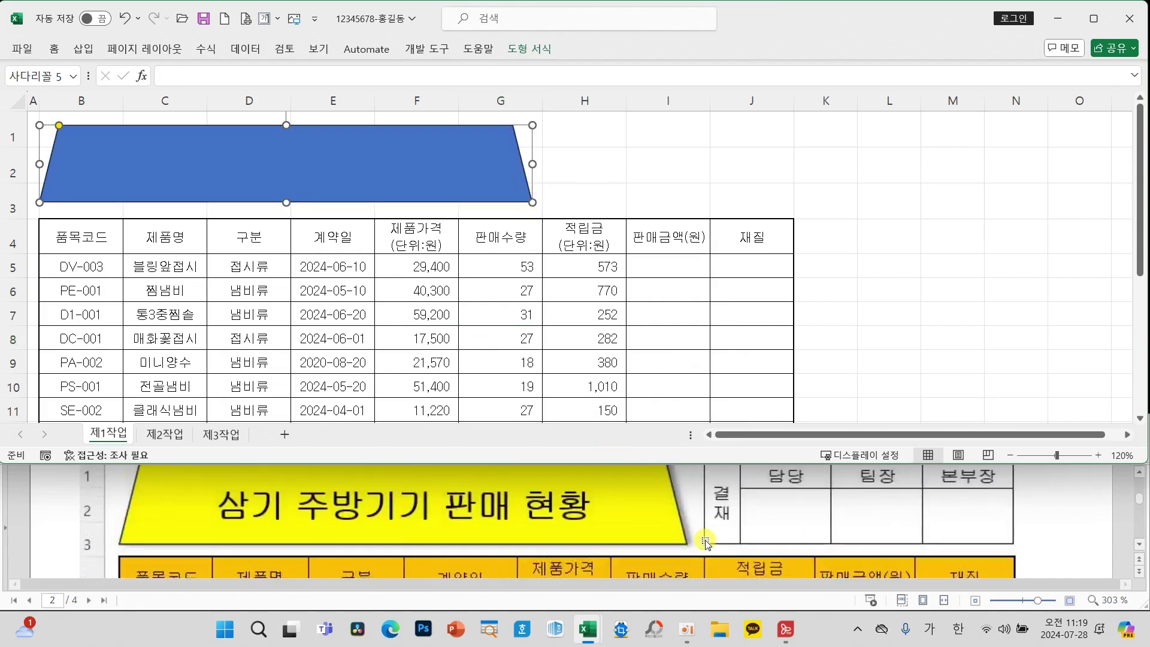
scroll(689, 554, "down", 1)
scroll(740, 546, "up", 1)
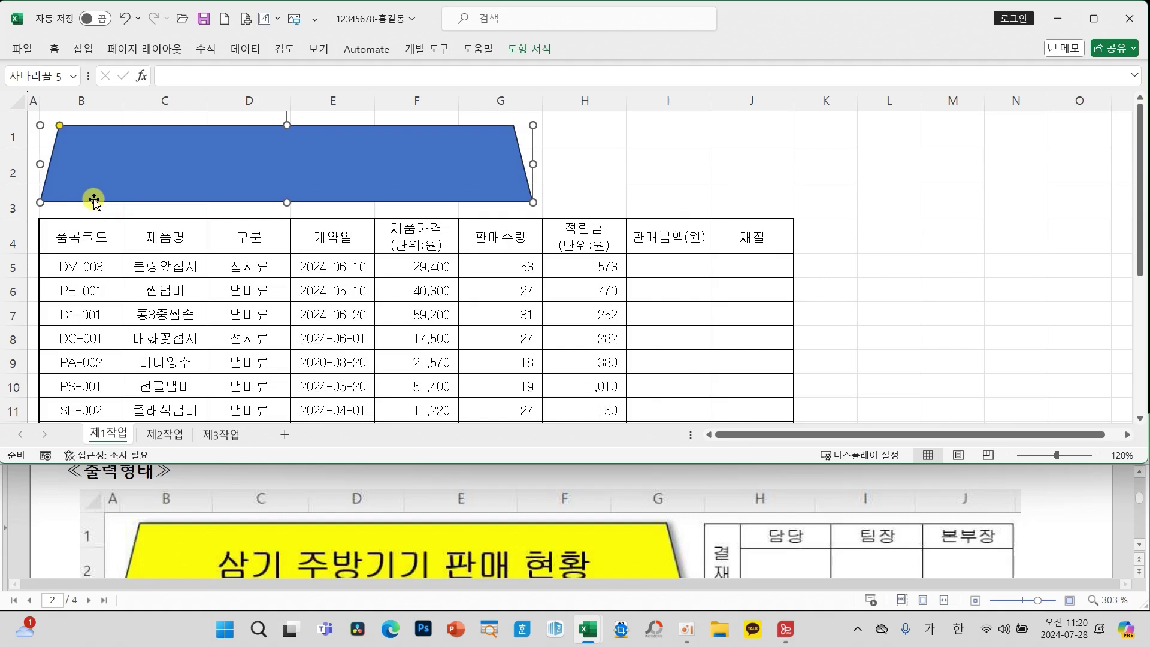
scroll(450, 513, "down", 3)
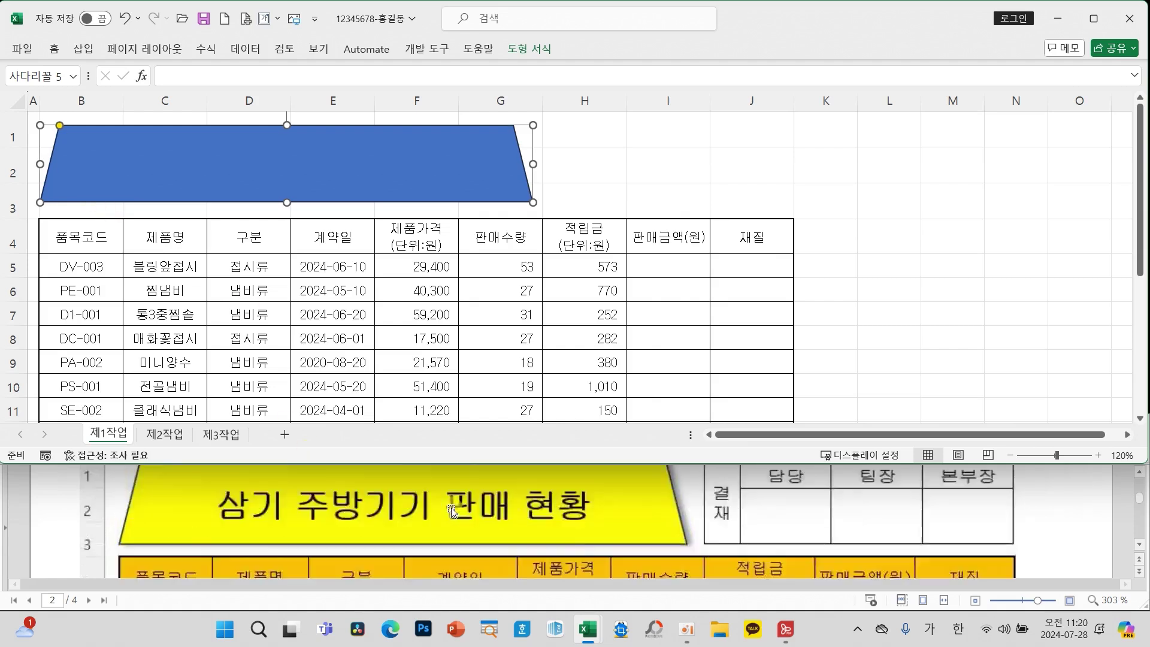
scroll(451, 515, "up", 6)
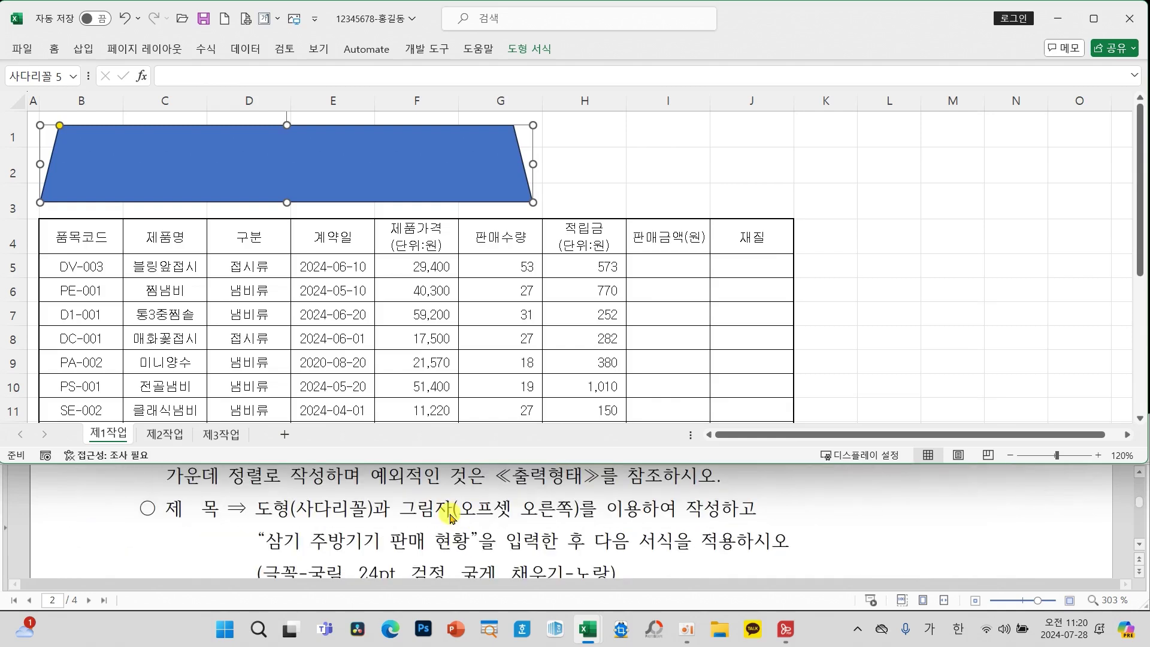
scroll(451, 515, "down", 1)
scroll(451, 515, "up", 1)
Fill the title trapezoid with standard yellow and give it an outer shadow offset to the right
left_click(540, 51)
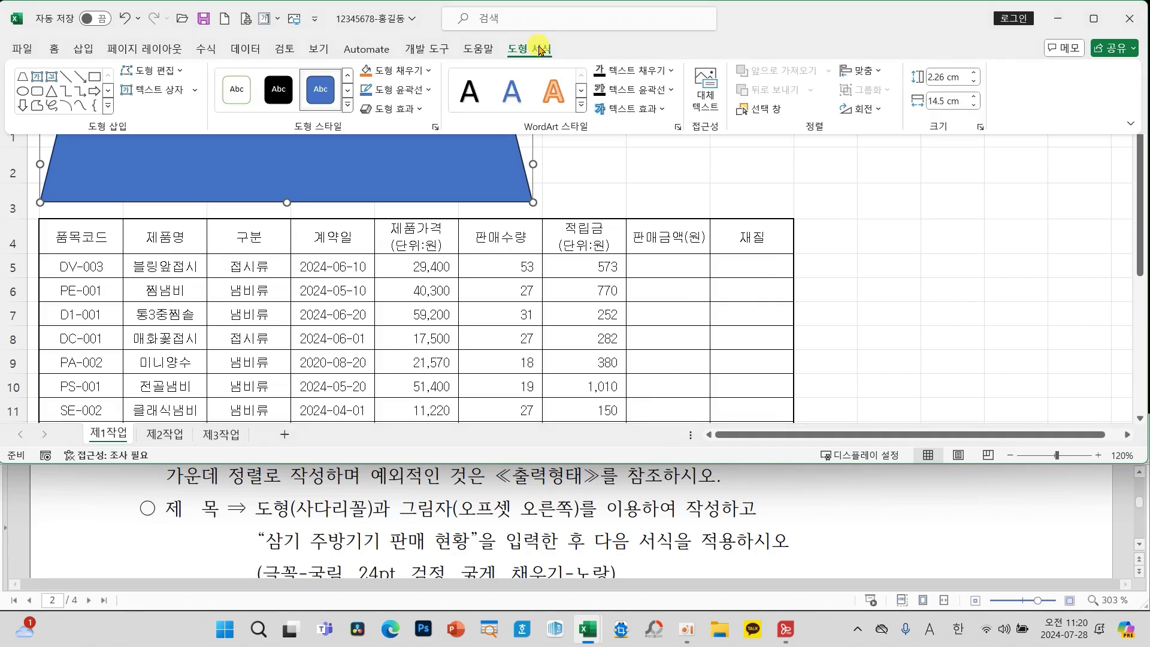
left_click(429, 70)
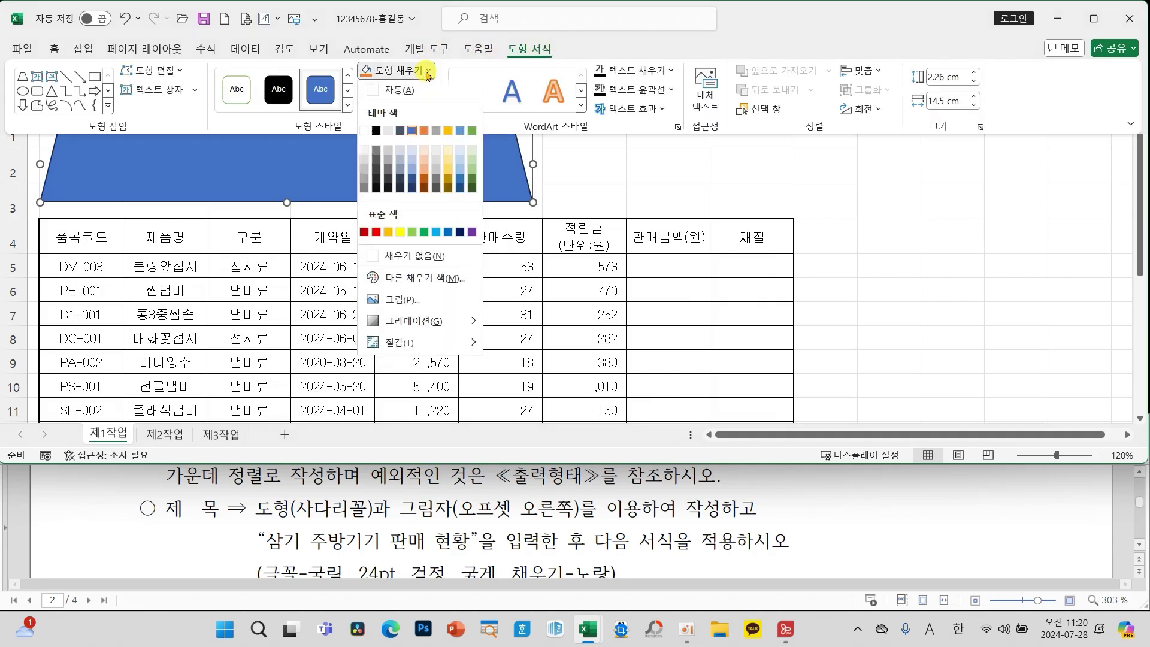
left_click(402, 238)
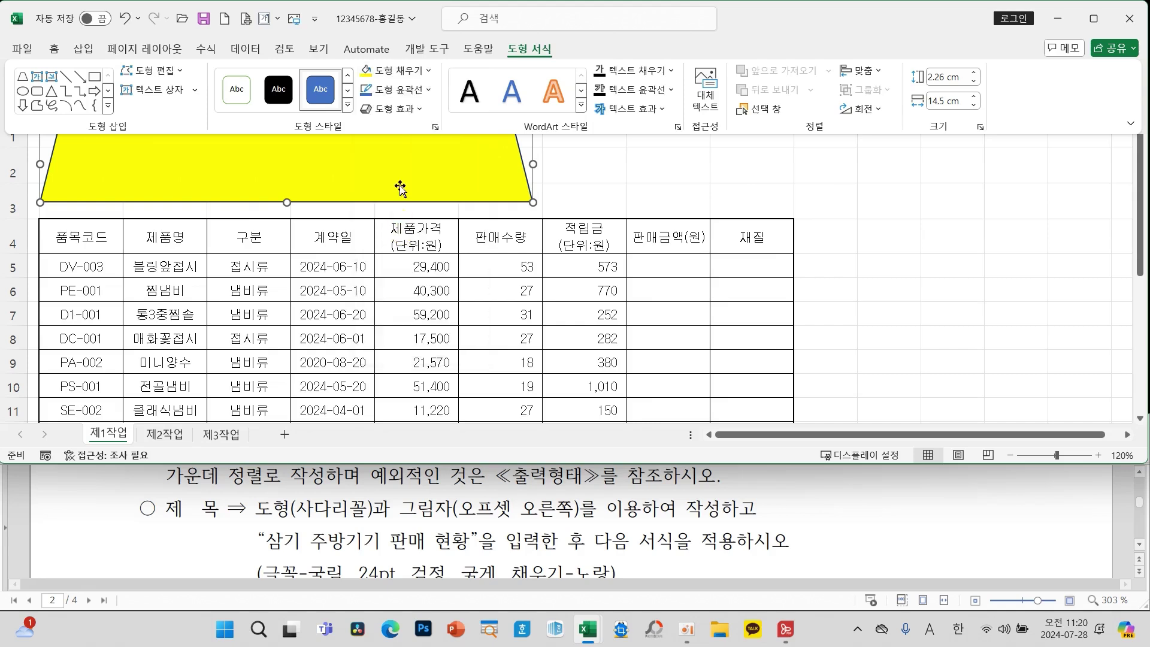
left_click(395, 110)
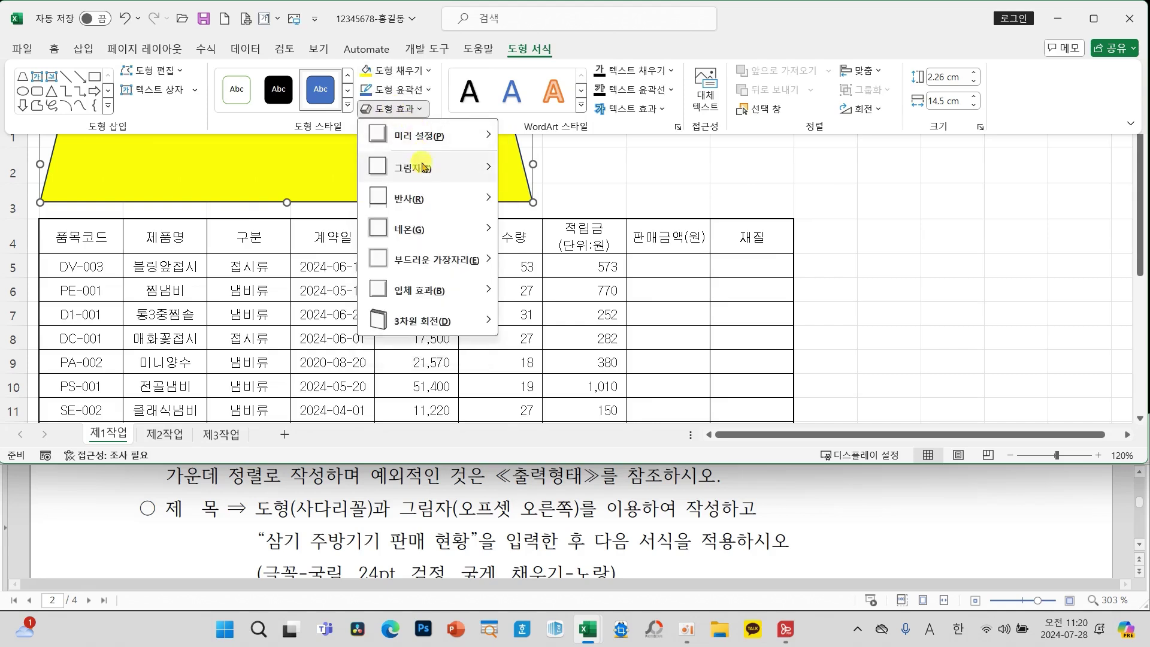
mouse_move(420, 171)
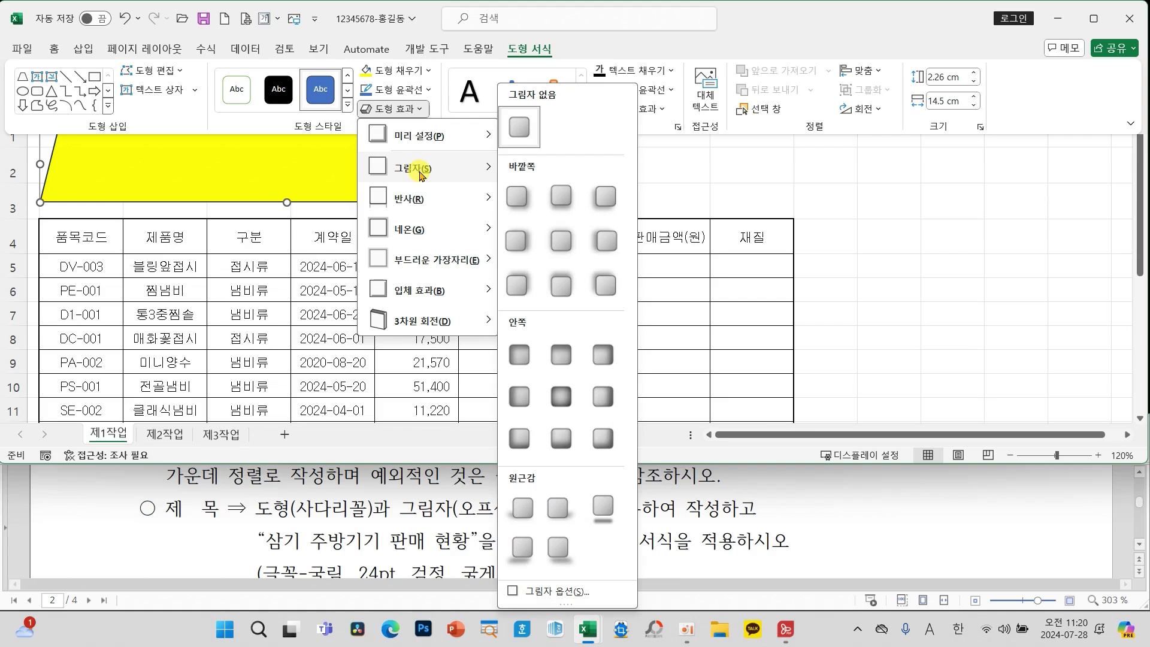
left_click(508, 241)
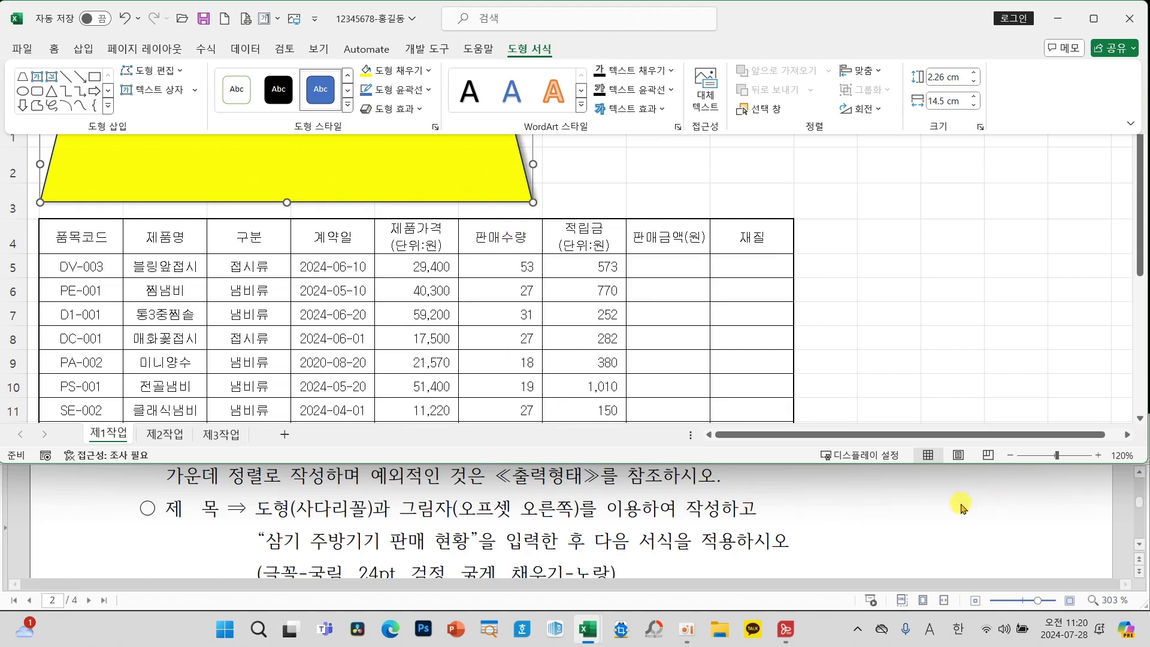
Set the title trapezoid's font to 굴림 at 24 pt, as the exam paper's title condition requires
scroll(961, 508, "down", 2)
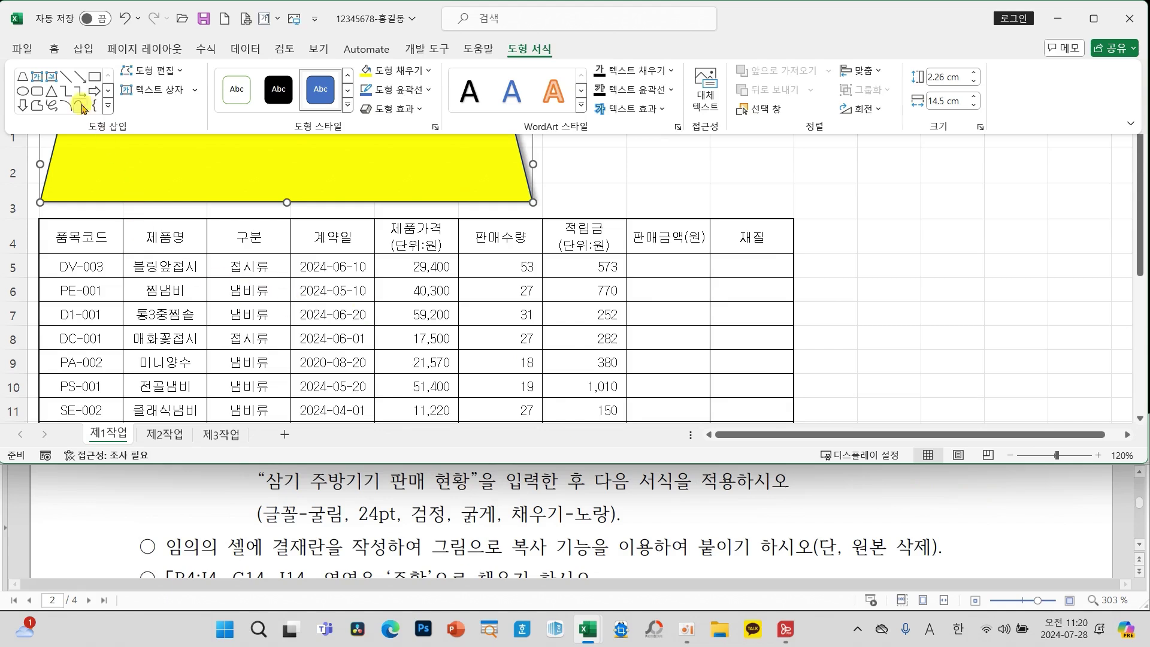
left_click(54, 52)
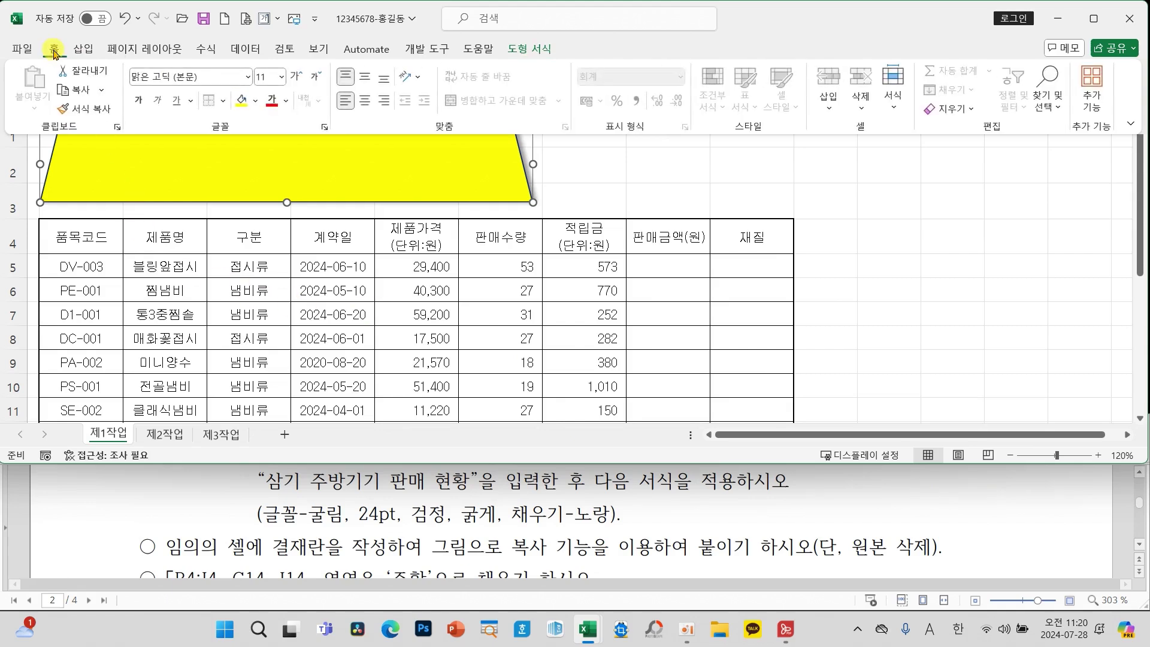
left_click(248, 77)
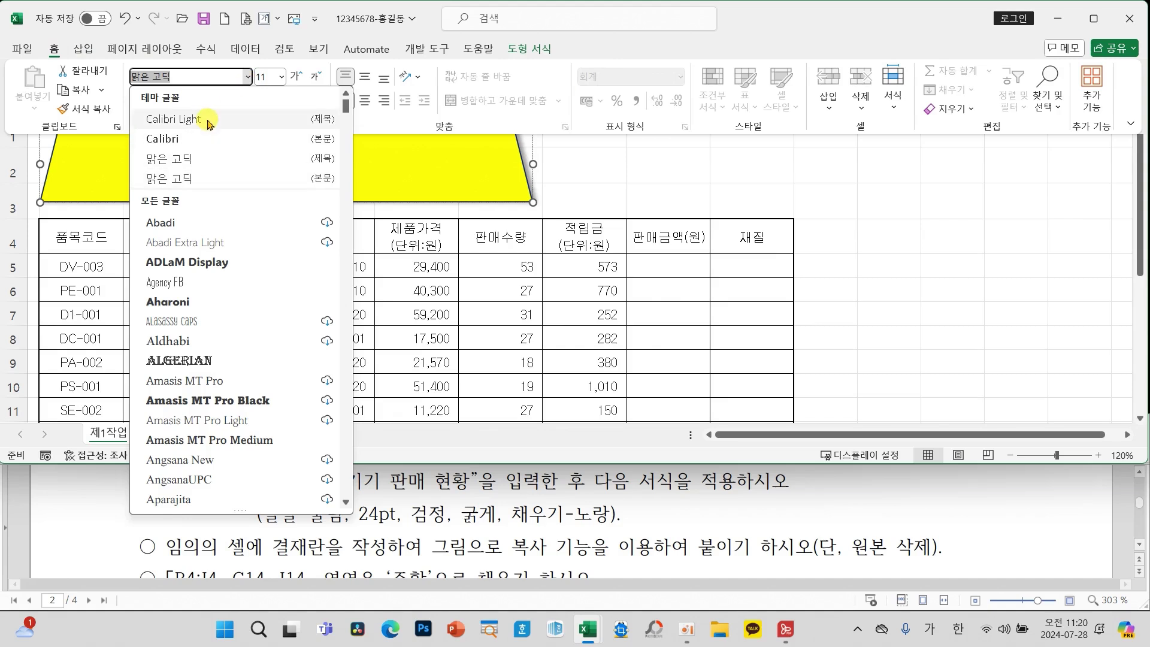
type("굴림")
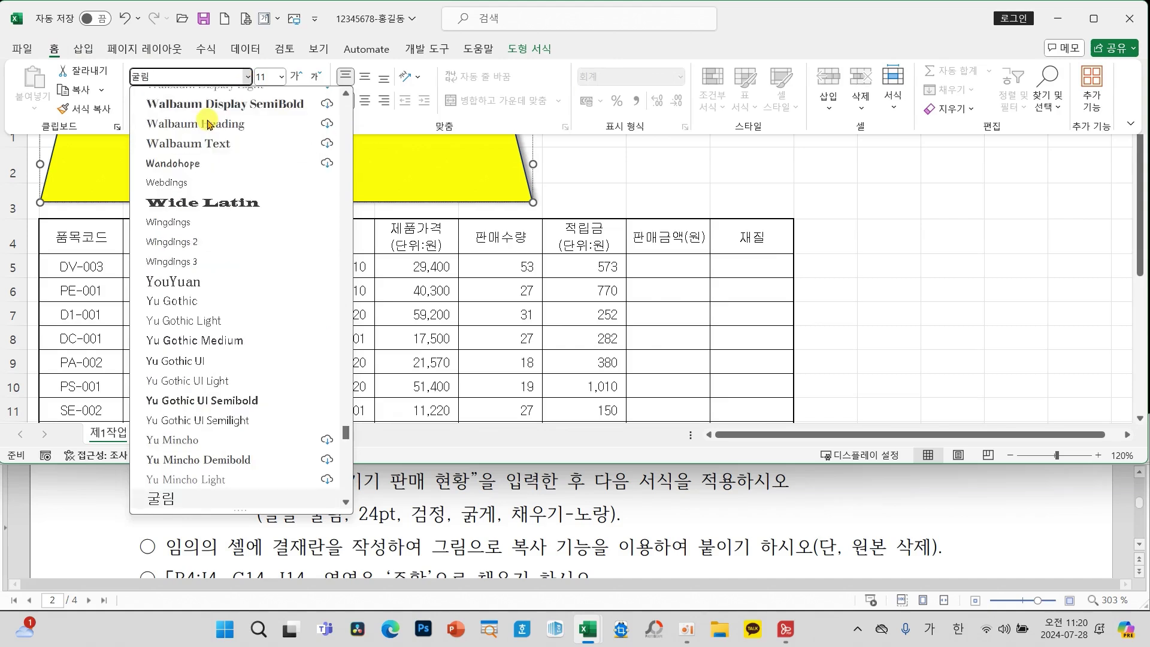
key("Return")
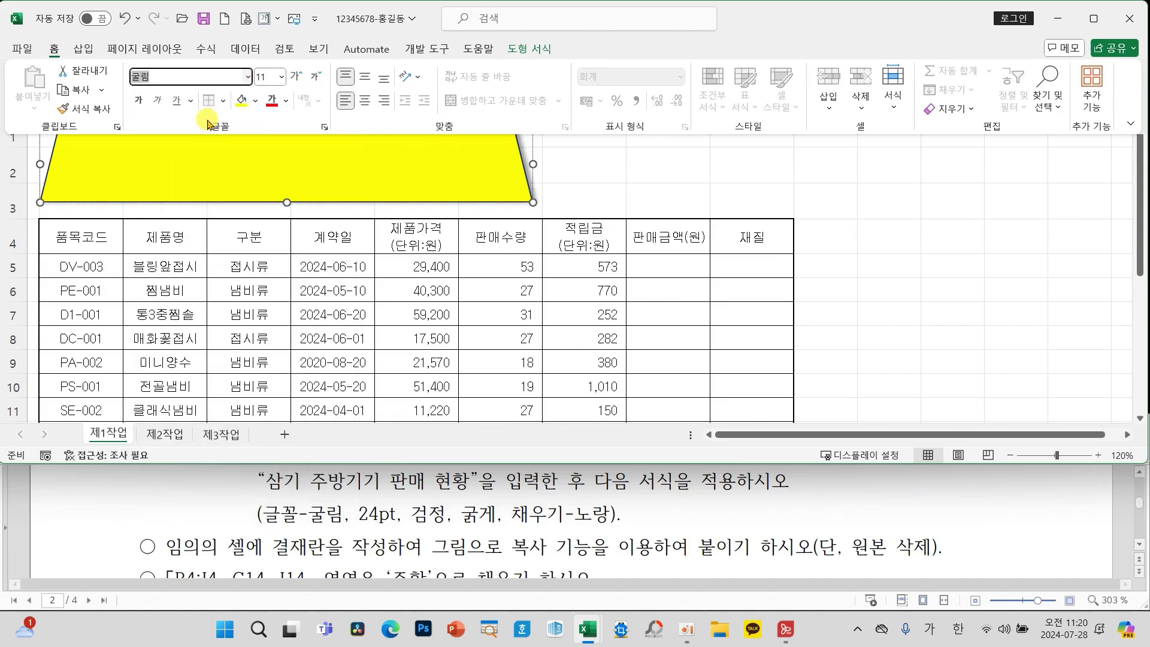
left_click(281, 76)
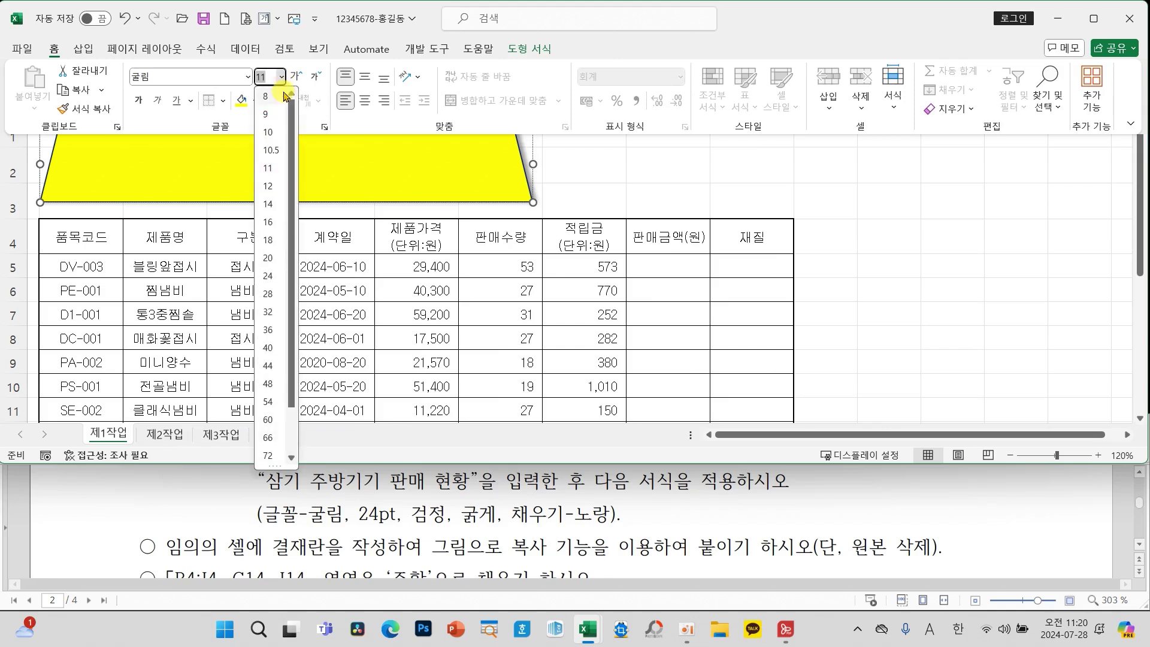
left_click(269, 277)
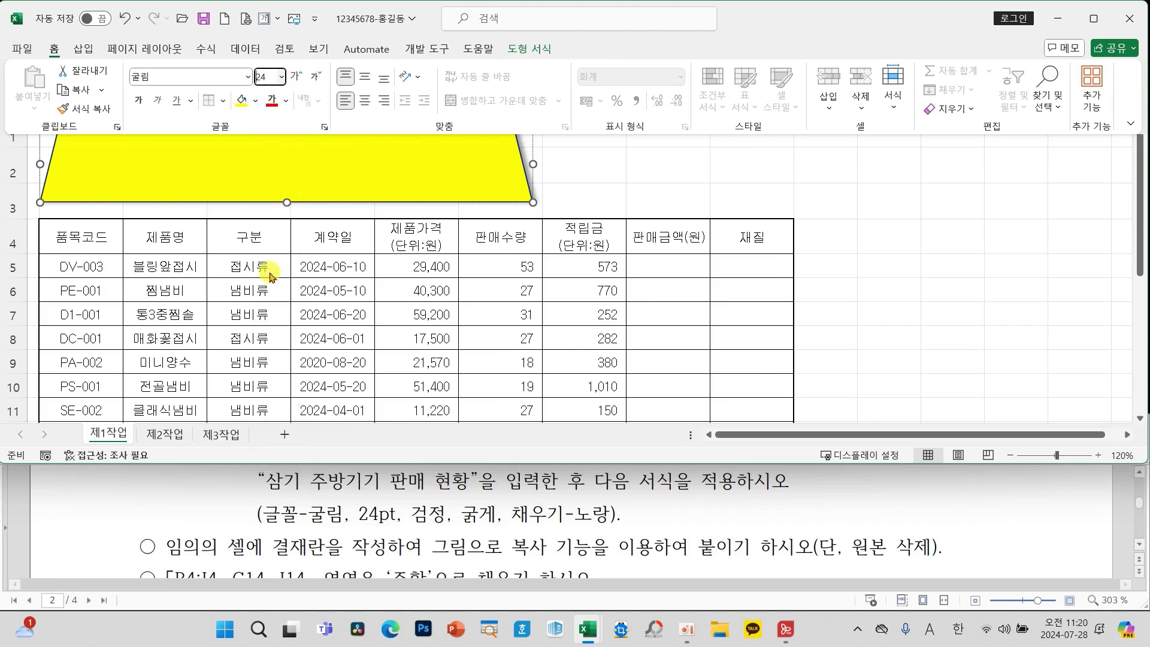
Make the title trapezoid's text bold and black, and centre it both vertically and horizontally
left_click(139, 102)
left_click(286, 100)
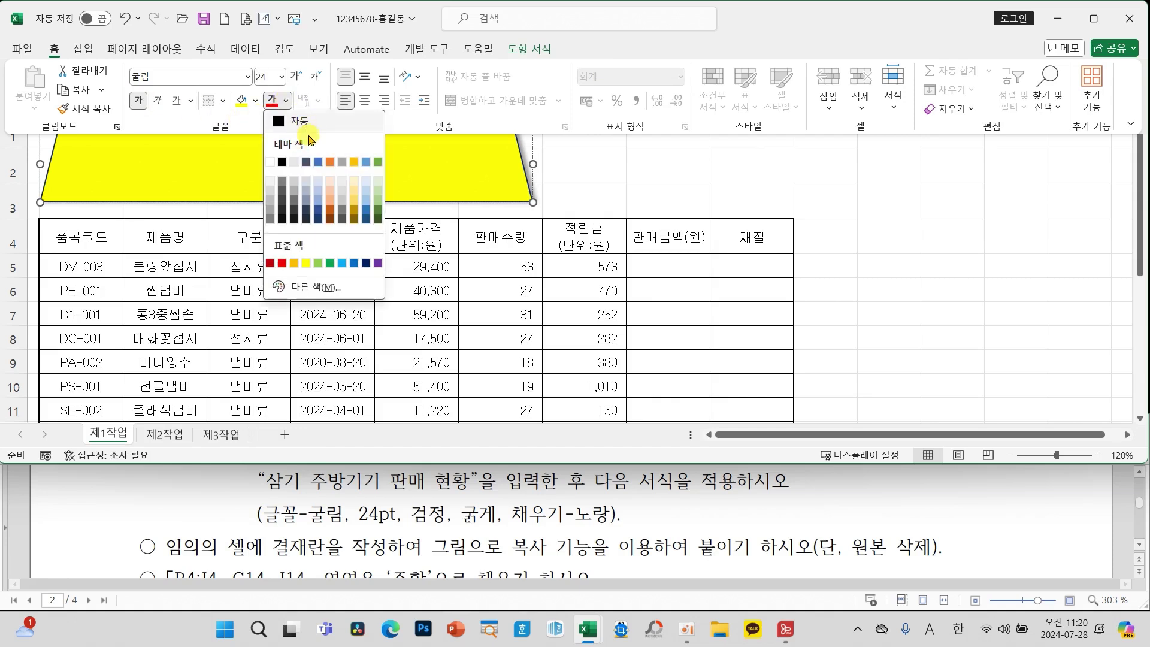
left_click(282, 162)
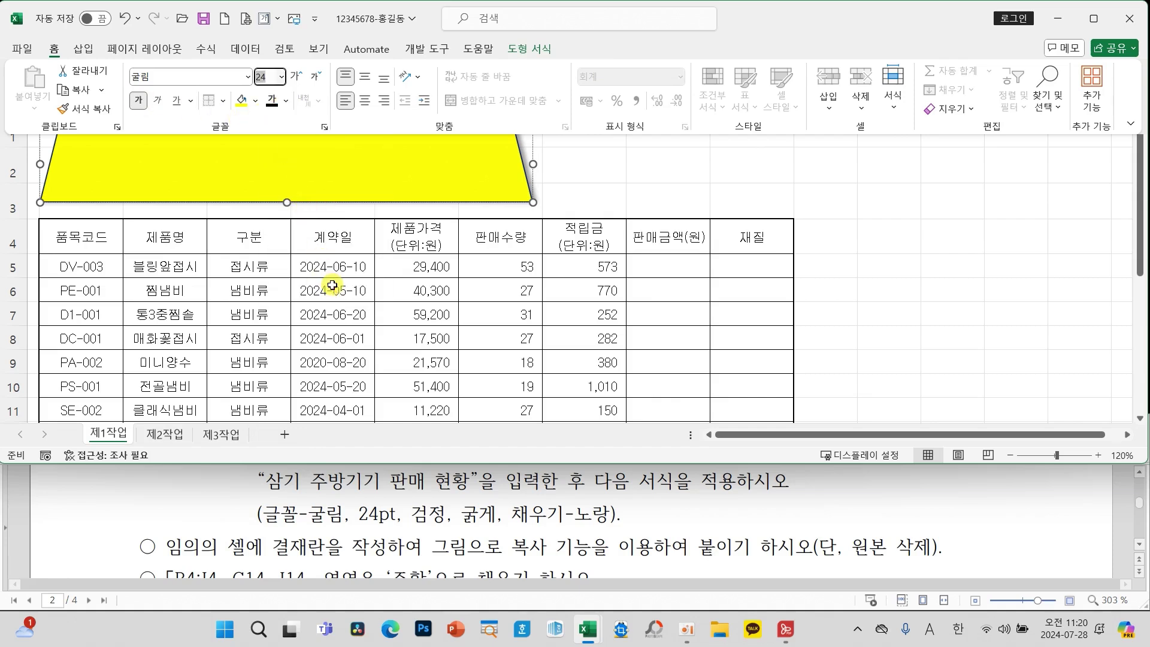
left_click(365, 77)
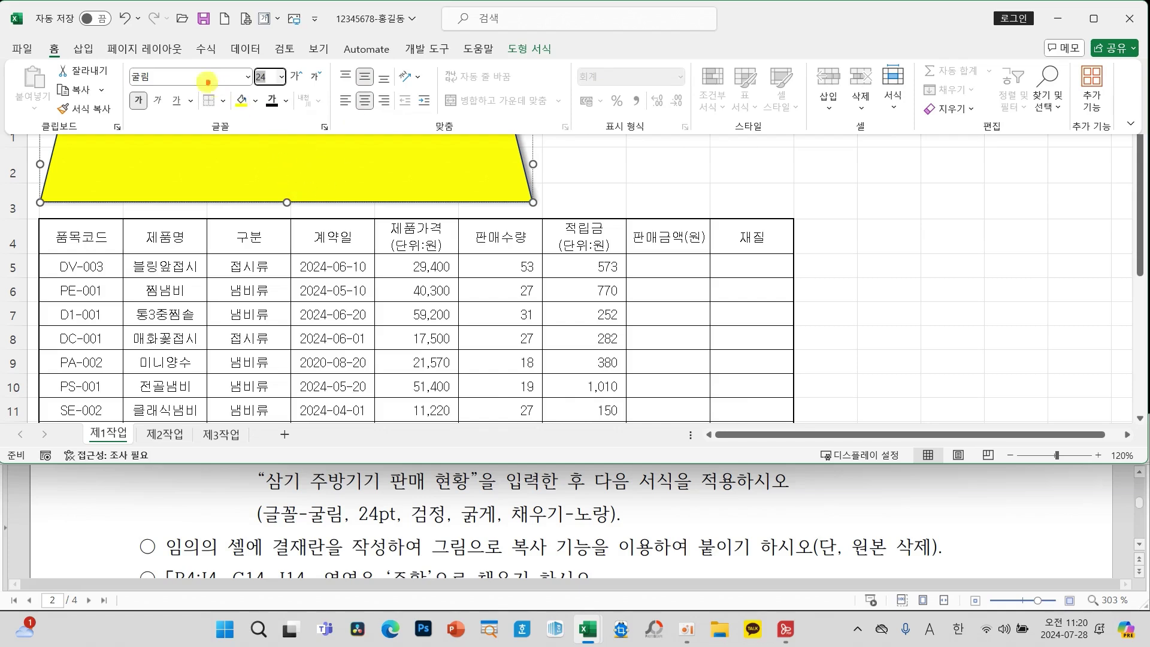
mouse_move(155, 58)
left_mouse_down()
mouse_move(163, 71)
mouse_move(185, 38)
left_mouse_up()
mouse_move(259, 55)
left_mouse_down()
mouse_move(267, 73)
mouse_move(292, 35)
left_mouse_up()
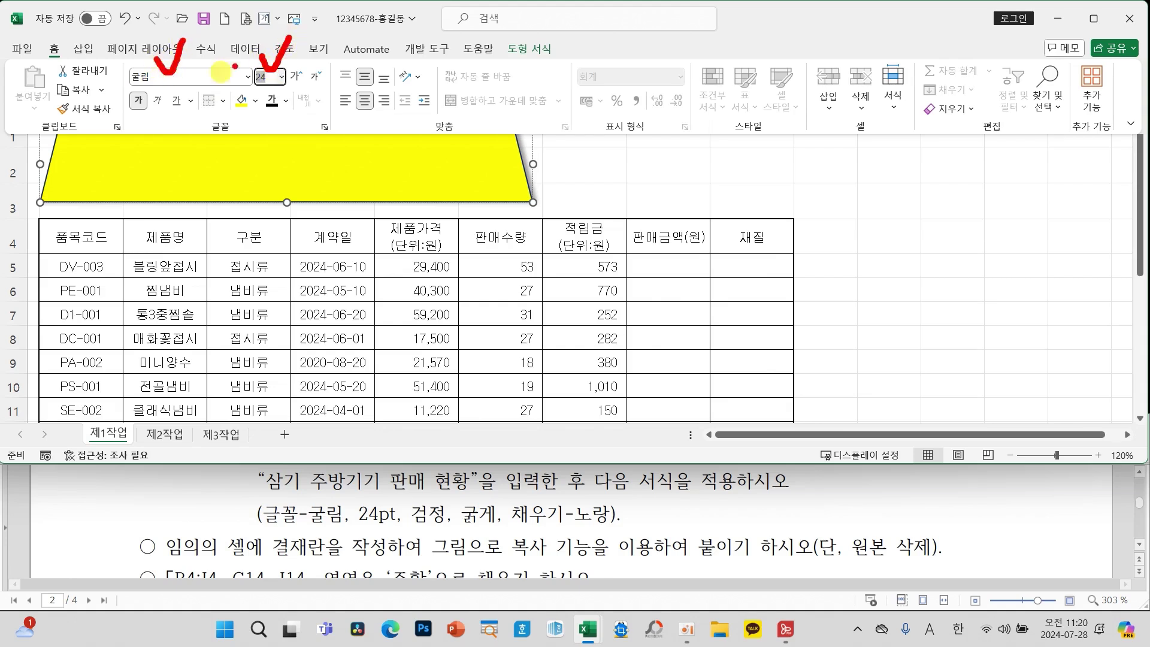
mouse_move(136, 88)
left_mouse_down()
mouse_move(144, 100)
mouse_move(169, 67)
left_mouse_up()
mouse_move(264, 96)
left_mouse_down()
mouse_move(272, 111)
mouse_move(294, 76)
mouse_move(373, 92)
mouse_move(380, 114)
left_mouse_up()
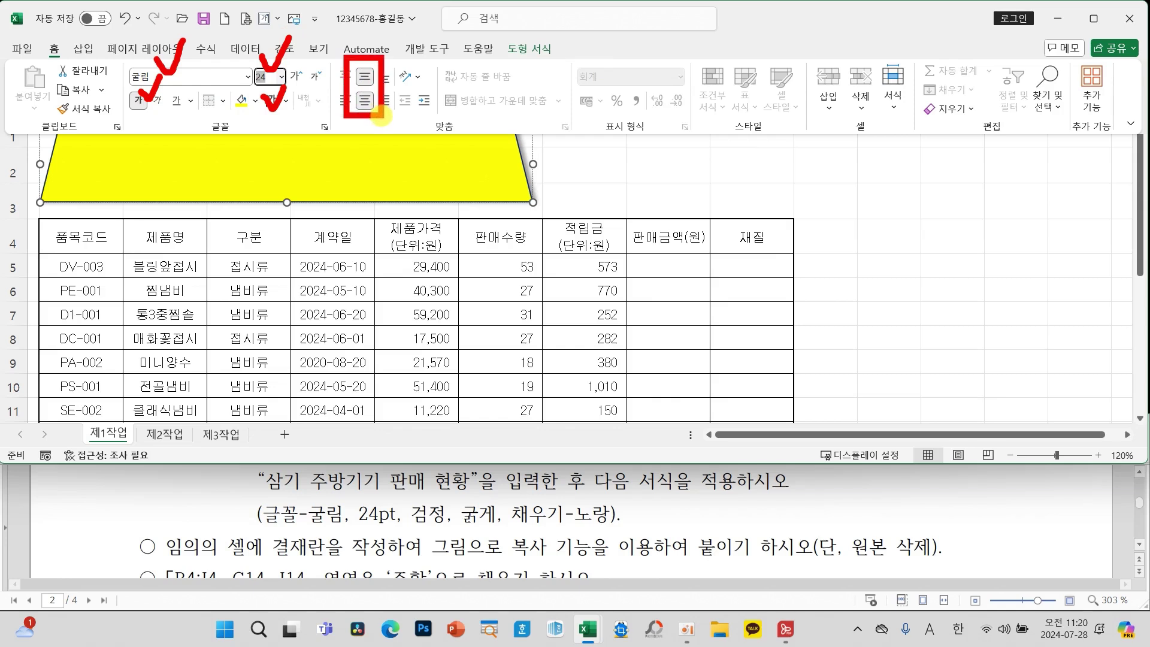
key("Escape")
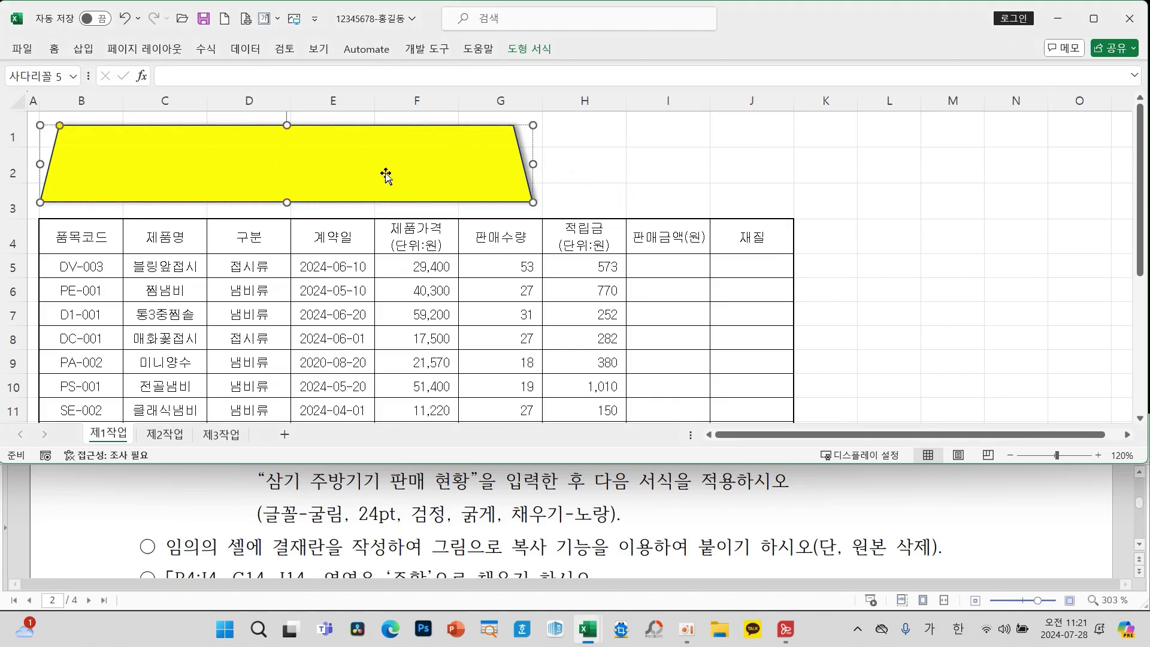
Enter the title text "삼기 주방기기 판매 현황" in the yellow trapezoid
type("삼기")
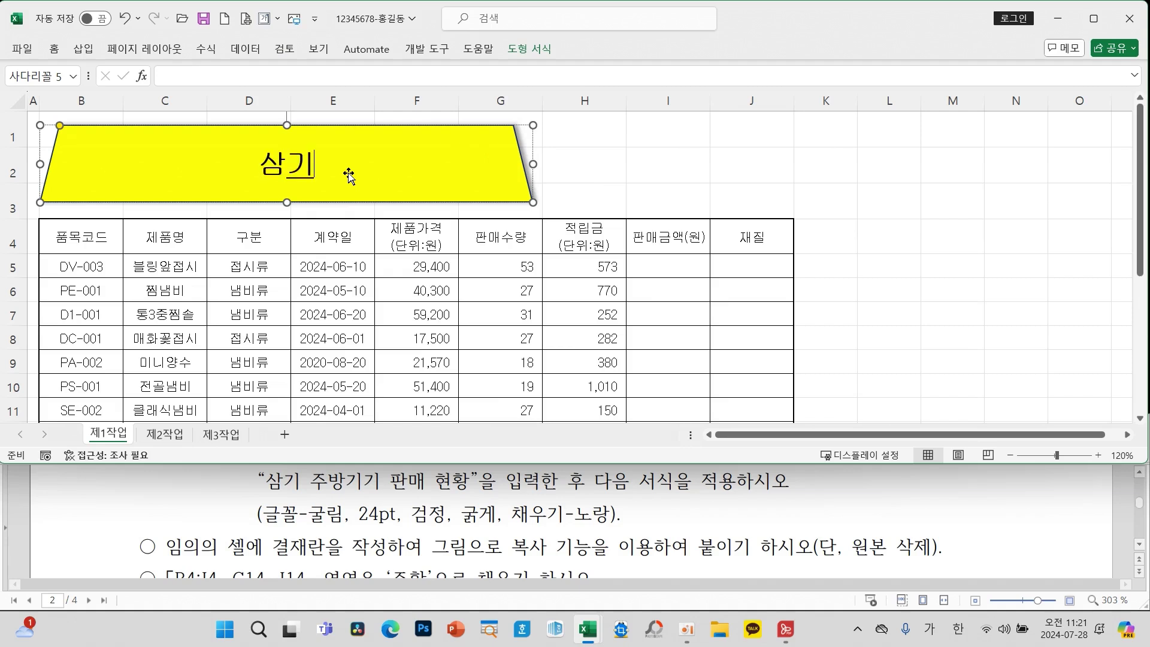
type(" 주방기기")
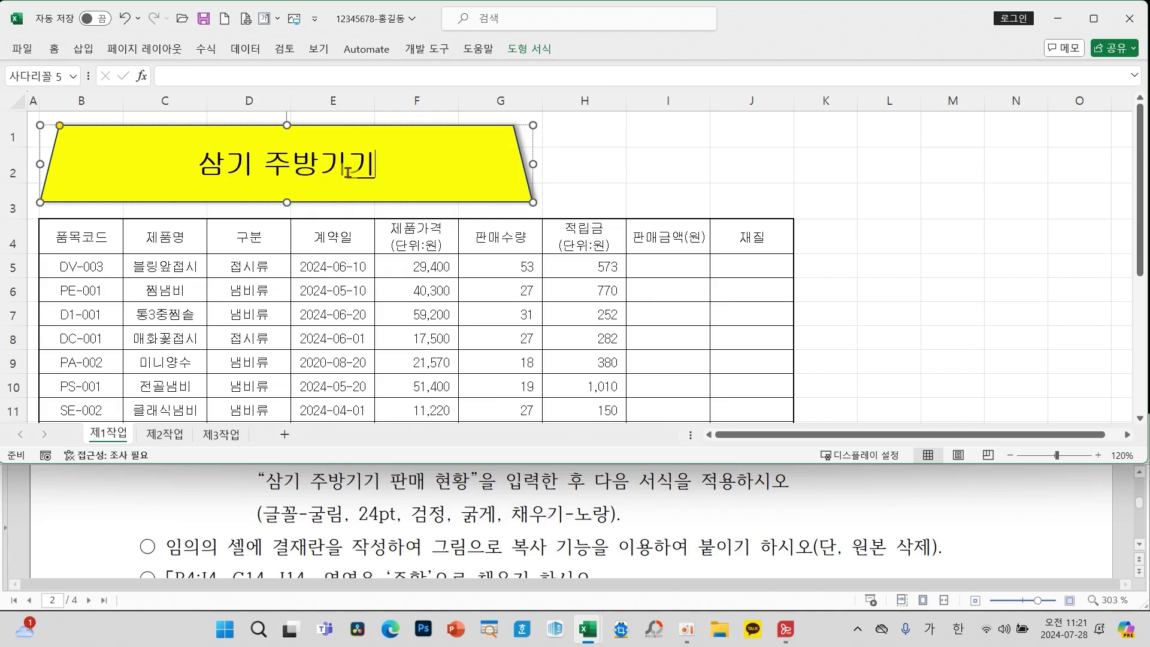
type(" 판매 현호")
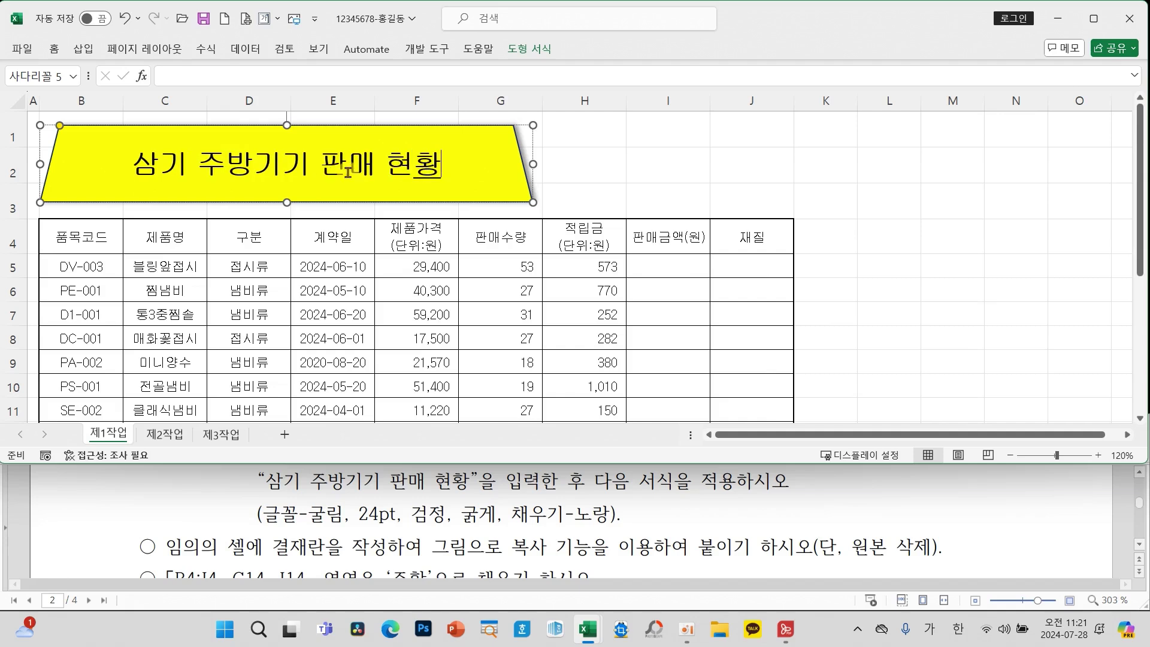
left_click(578, 177)
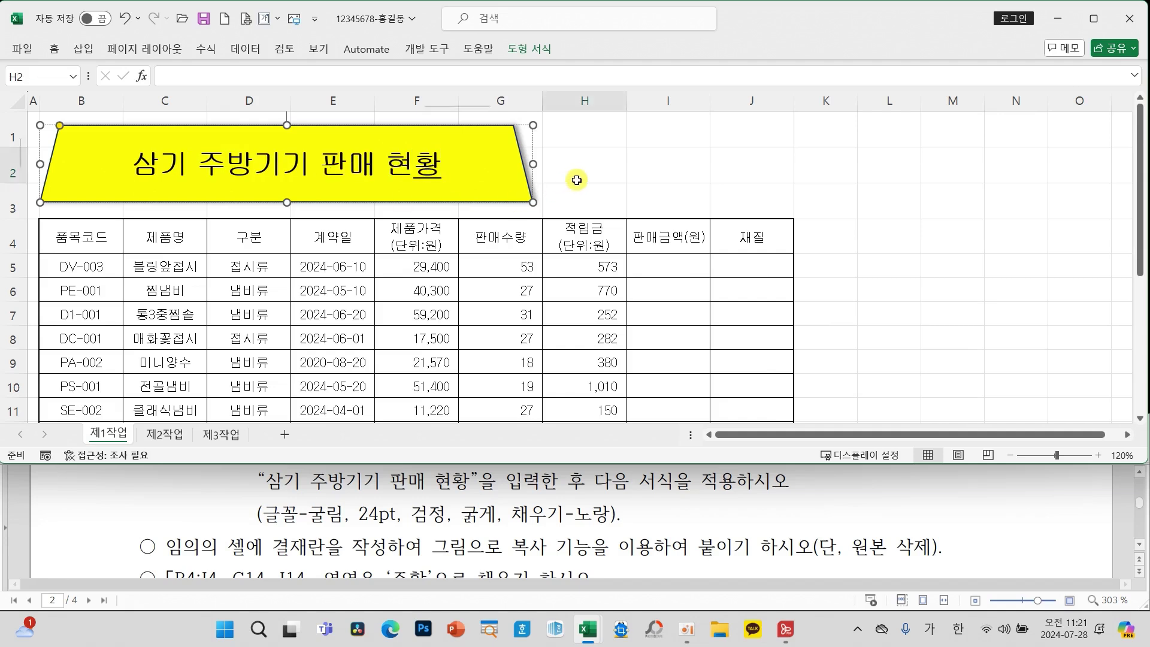
left_click(436, 177)
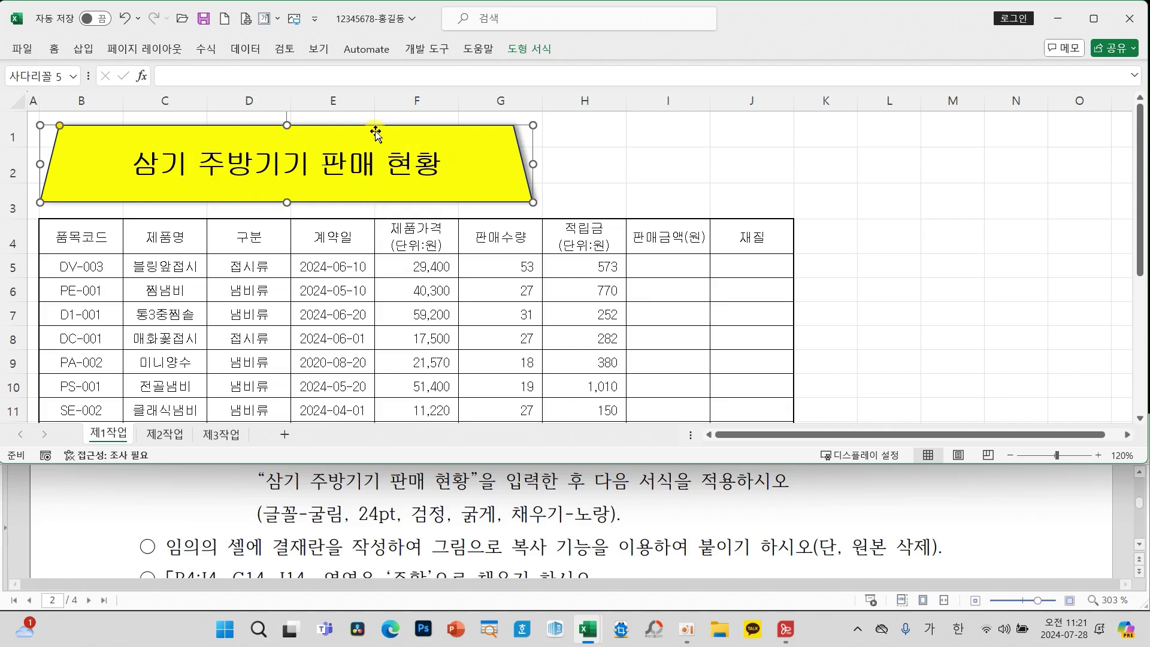
Slightly widen the contract date column E and the product name column C
left_click_drag(373, 108, 381, 108)
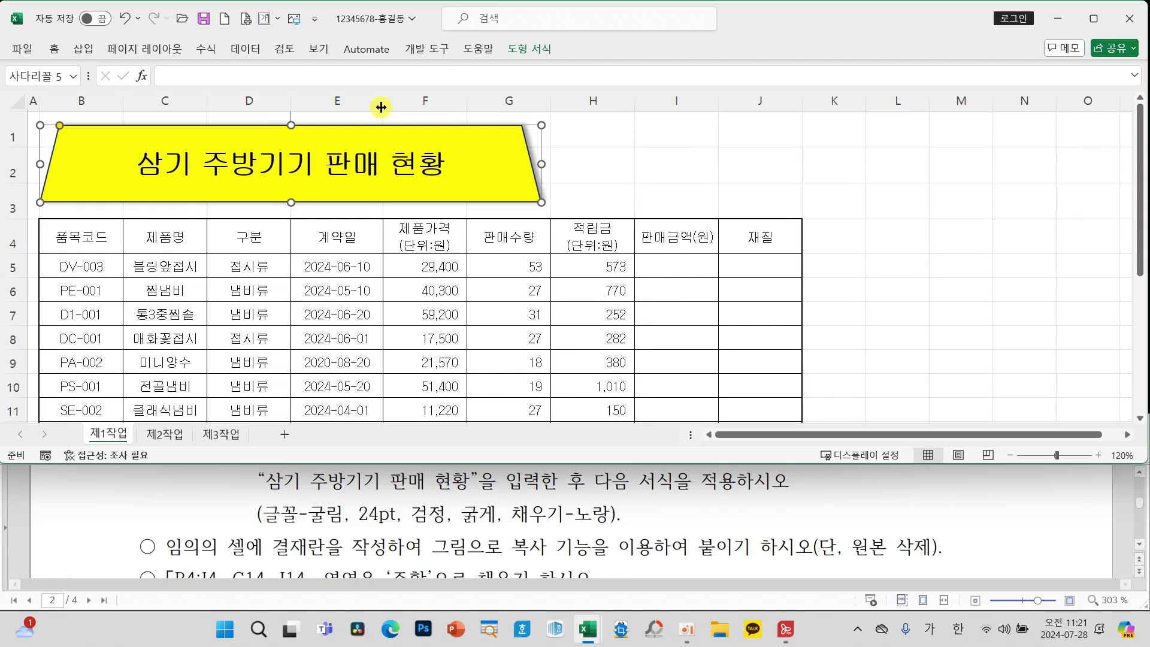
left_click_drag(206, 107, 214, 108)
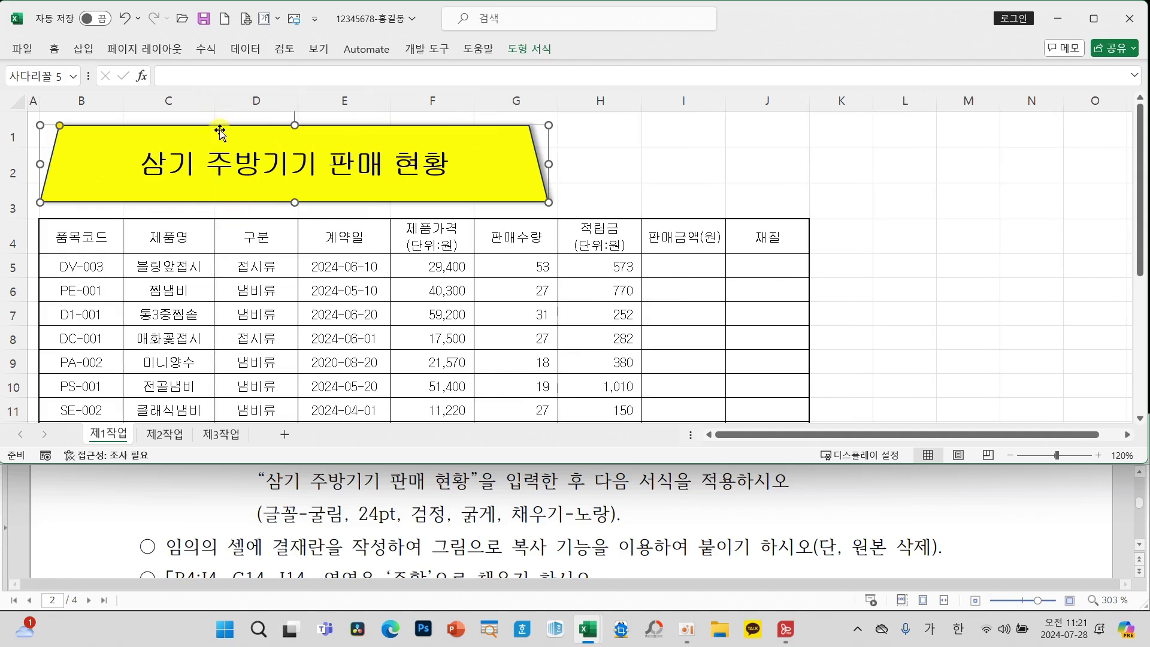
left_click(889, 331)
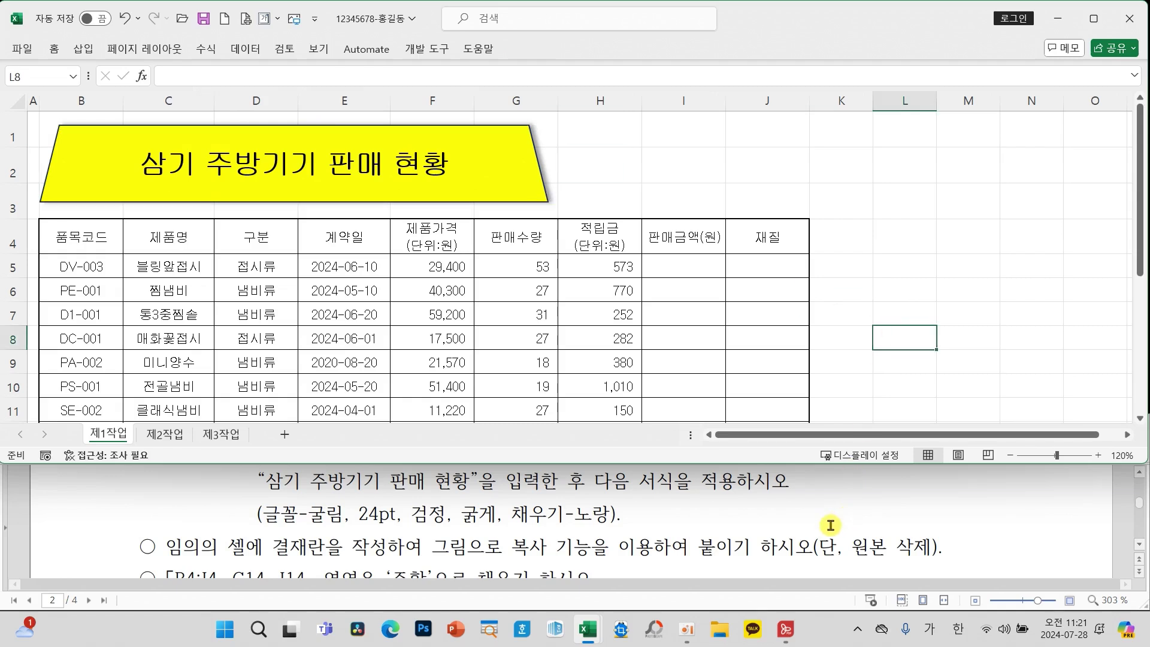
Review the exam paper's approval box instruction and the layout of the 결재 box in the output form
scroll(831, 525, "down", 1)
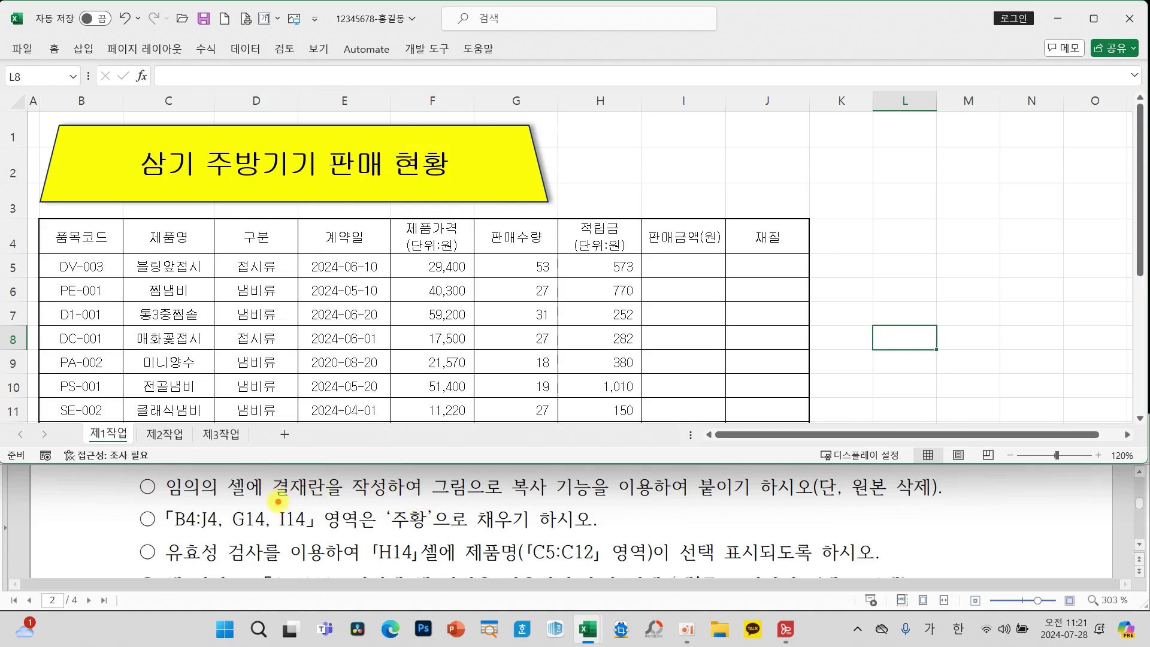
left_click_drag(278, 501, 594, 503)
left_click_drag(800, 469, 951, 513)
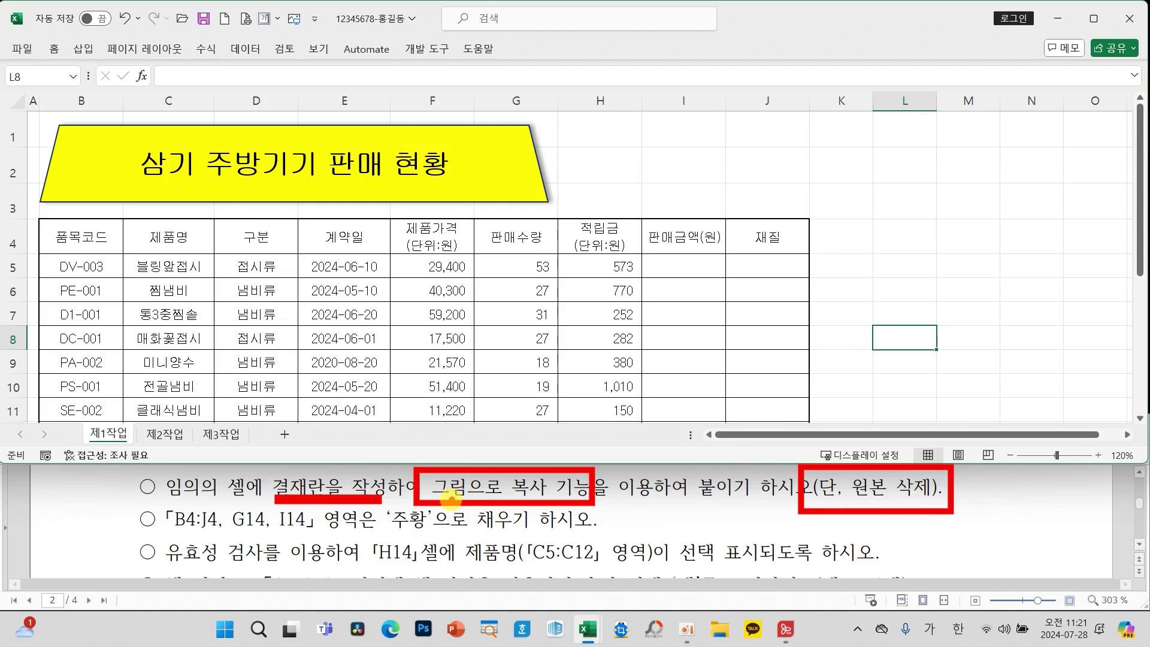
key("Escape")
scroll(737, 541, "up", 10)
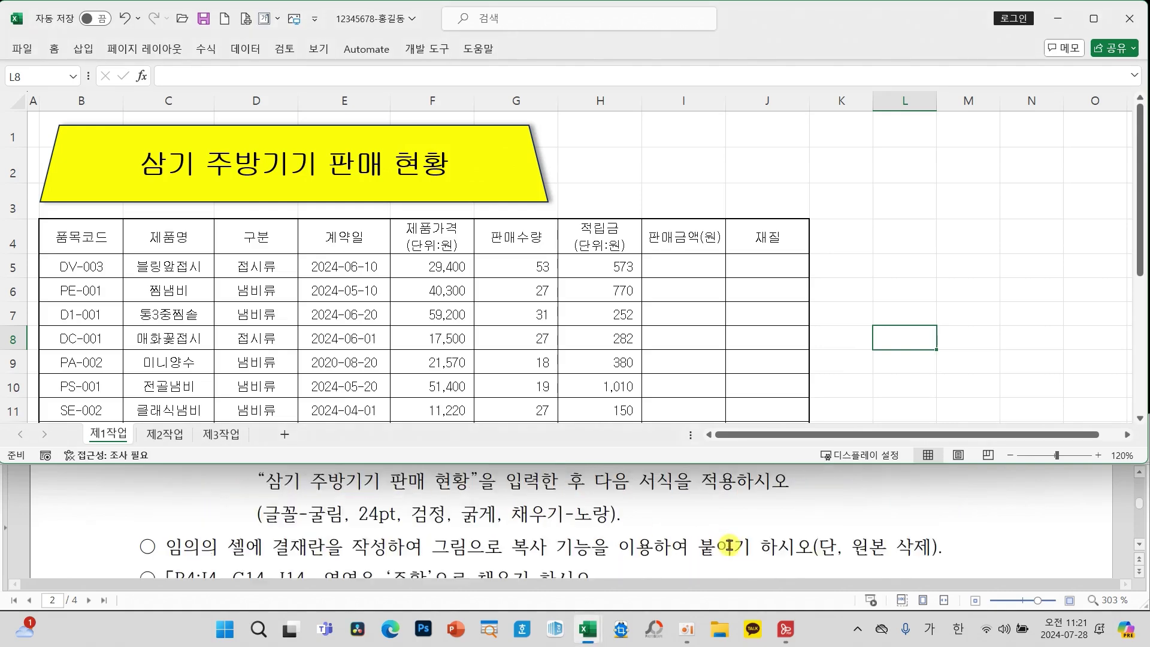
scroll(728, 548, "down", 1)
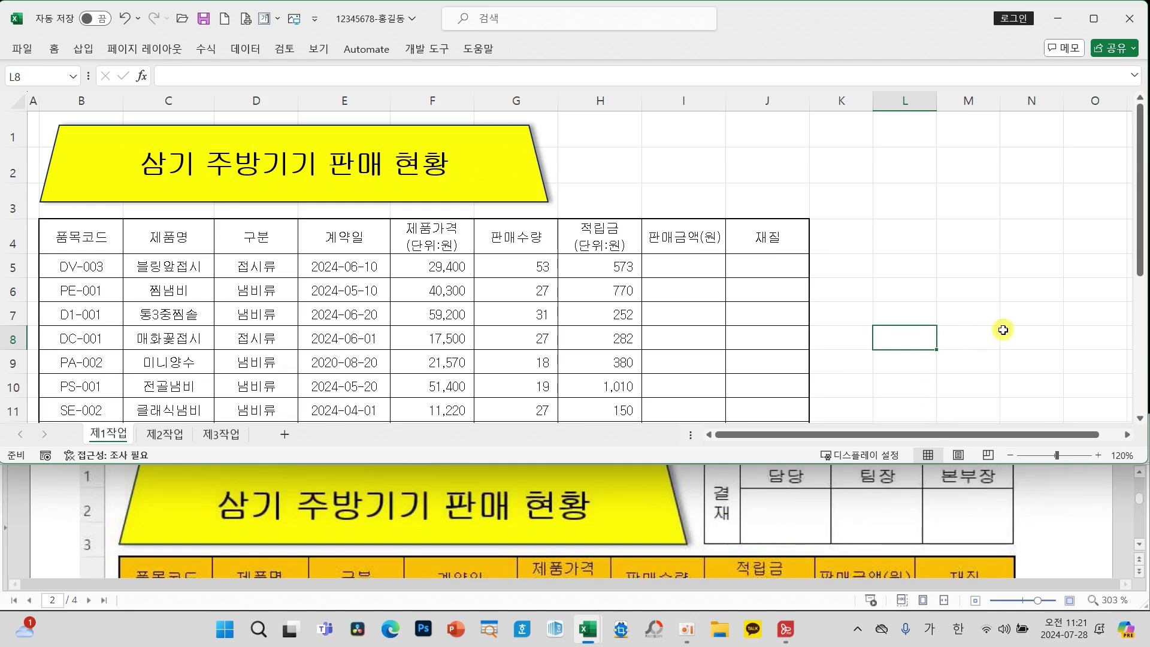
Apply all borders to K15:N16, outside the table's rows and columns, as the grid for the approval box
left_click(926, 307)
scroll(974, 350, "down", 3)
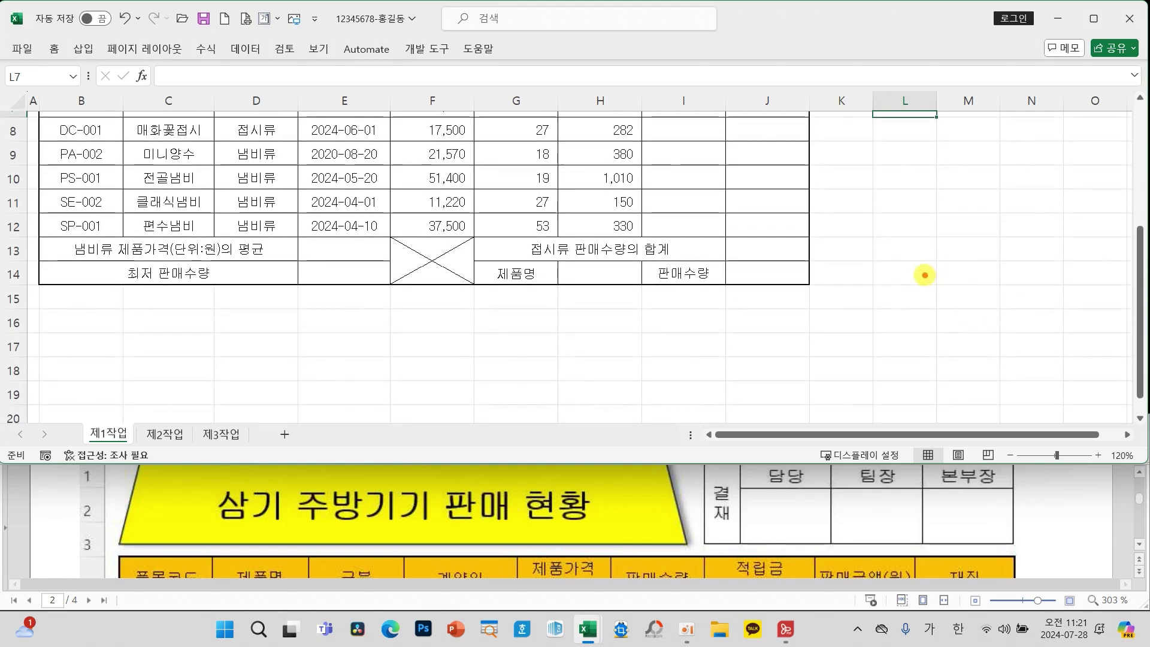
mouse_move(925, 275)
left_mouse_down()
mouse_move(886, 154)
mouse_move(964, 207)
left_mouse_up()
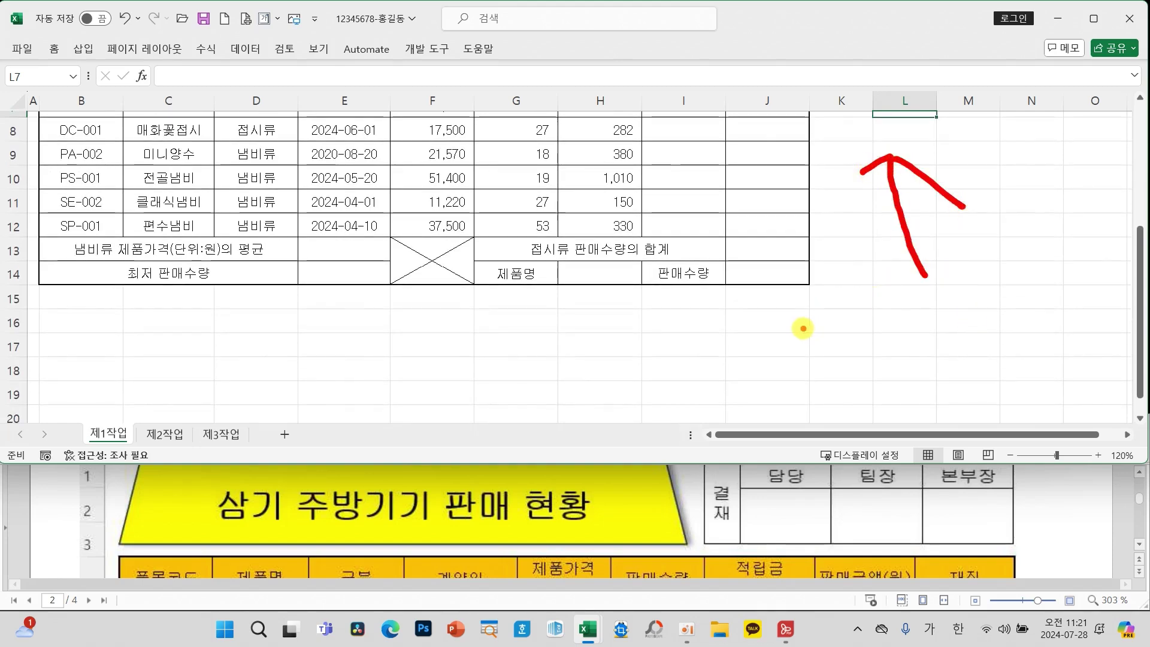
mouse_move(806, 328)
left_mouse_down()
mouse_move(586, 348)
mouse_move(639, 382)
left_mouse_up()
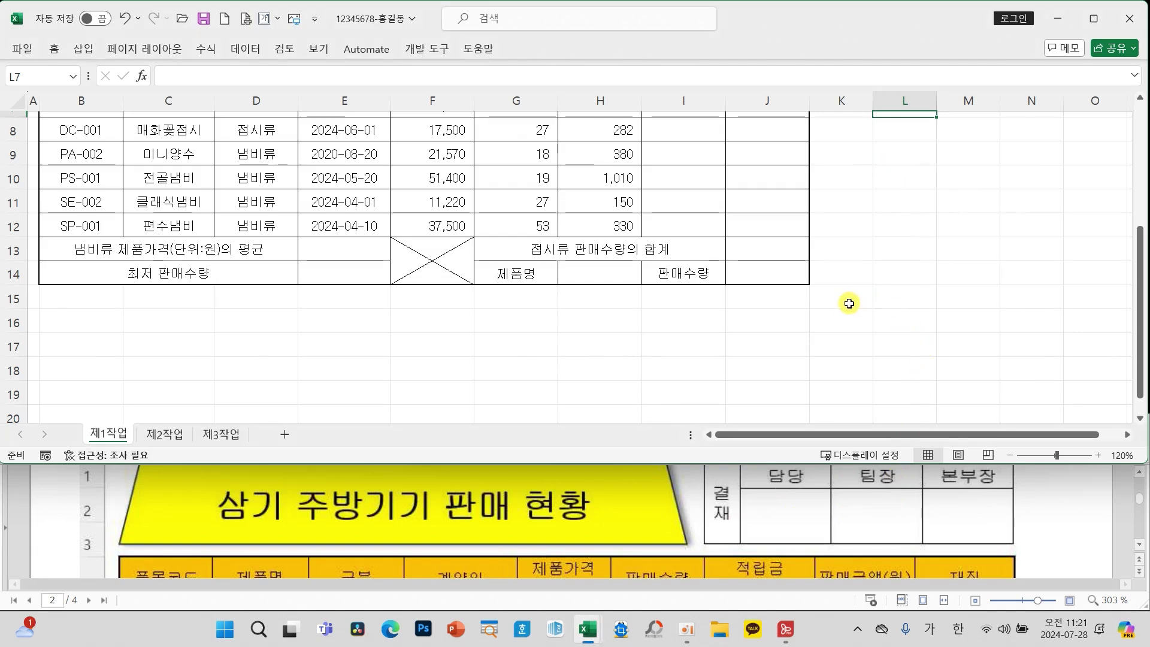
left_click_drag(847, 300, 1026, 321)
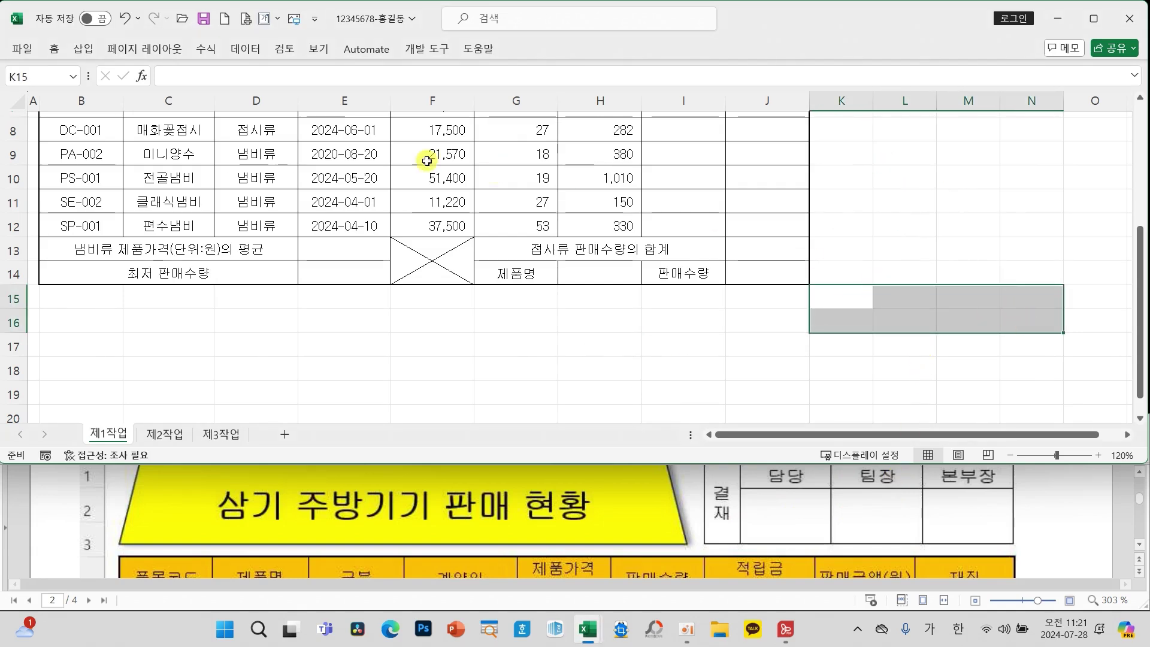
left_click(54, 48)
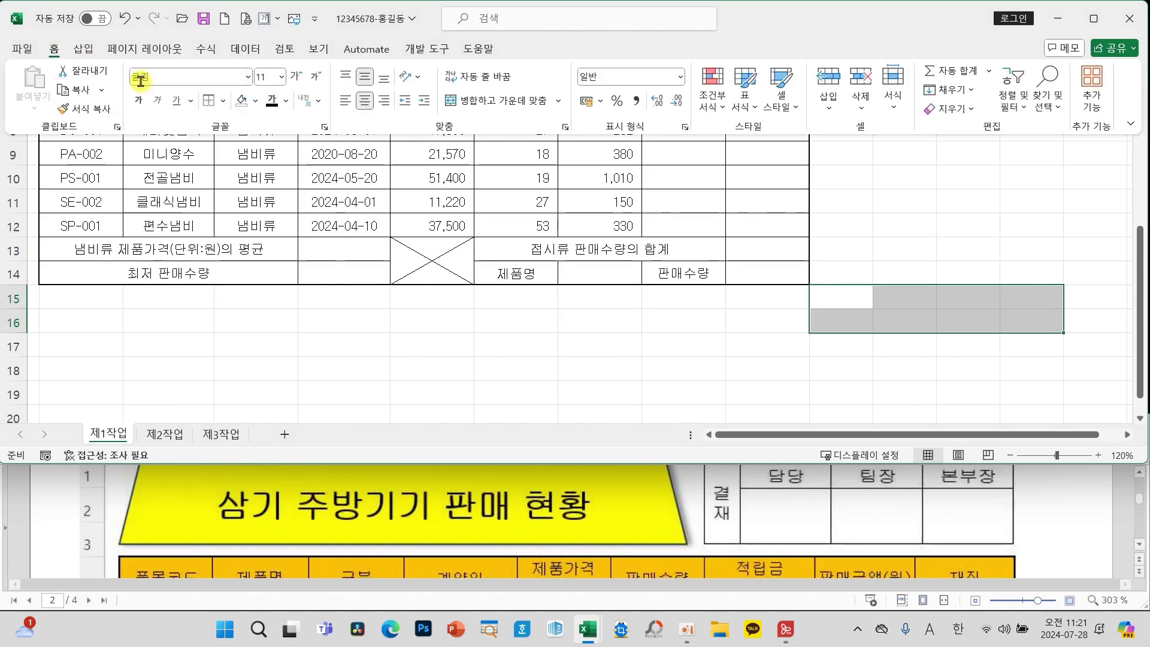
left_click(223, 100)
left_click(241, 257)
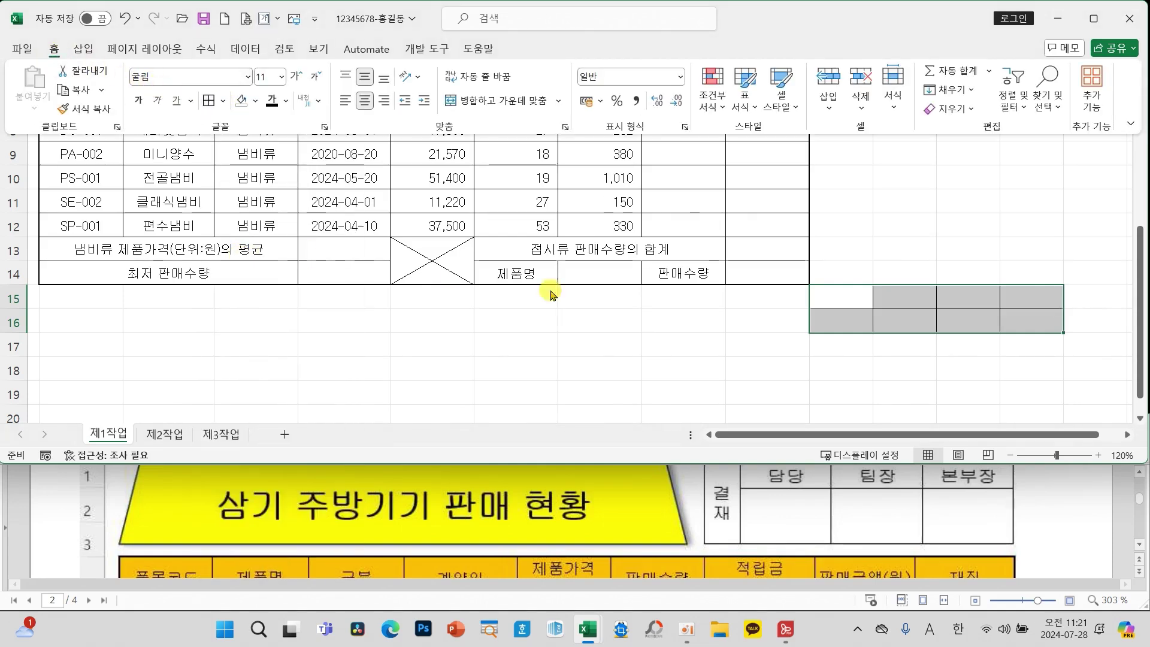
Narrow column K for the 결재 label and increase the height of row 16 for the signature cells
left_click(852, 323)
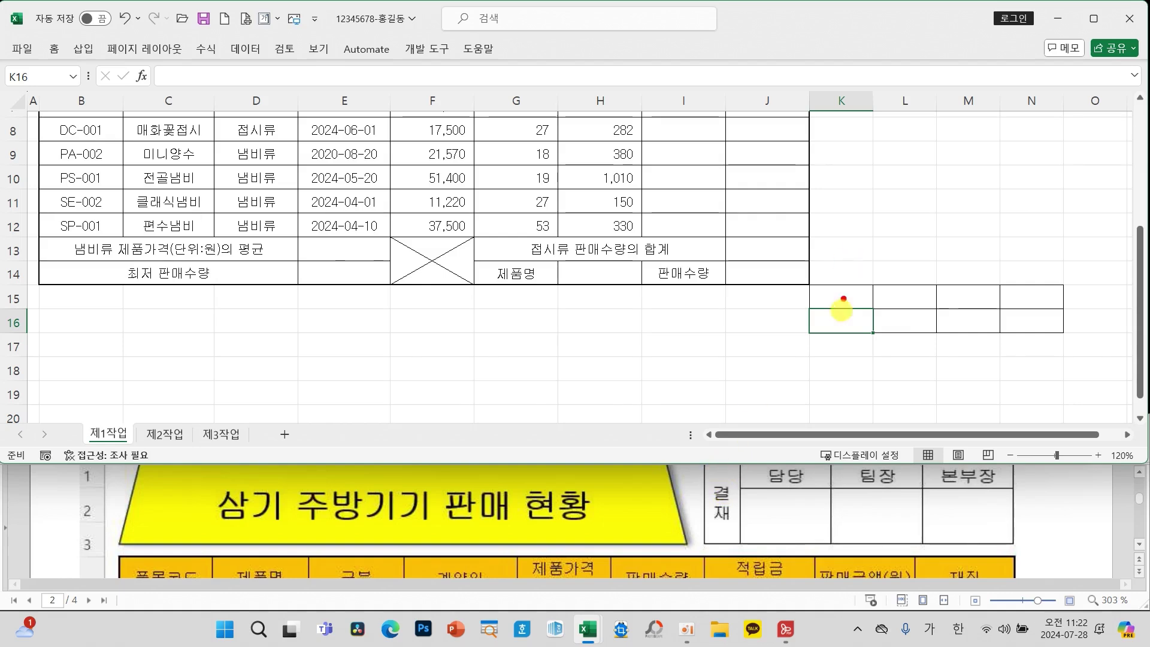
left_click_drag(874, 108, 843, 107)
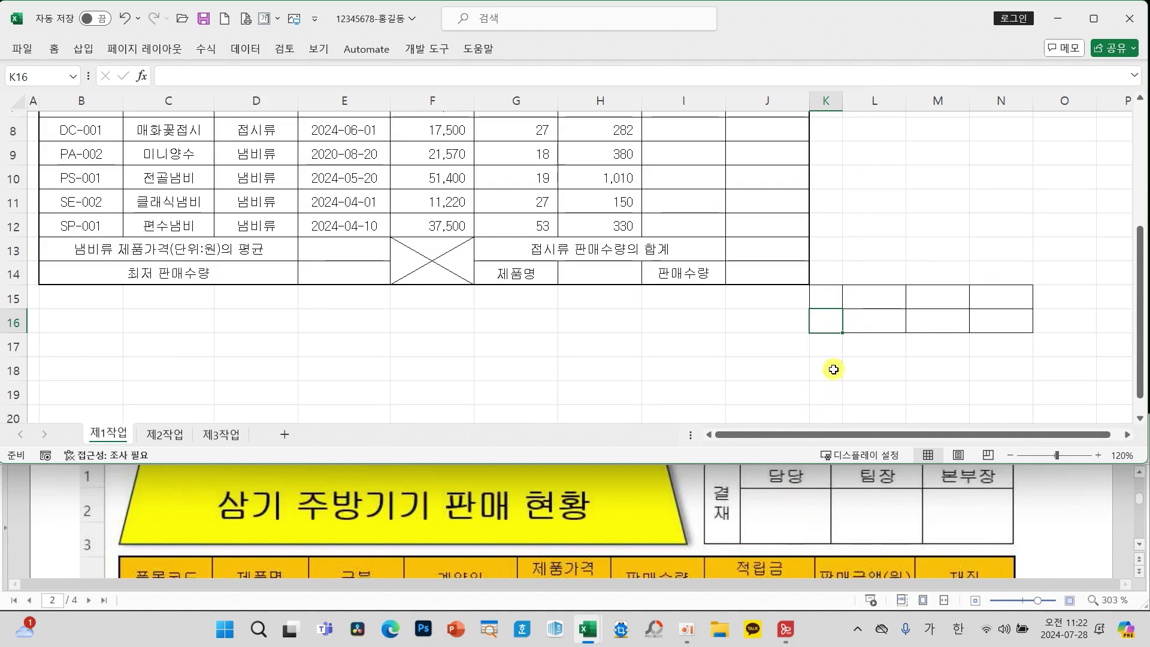
left_click_drag(14, 333, 14, 359)
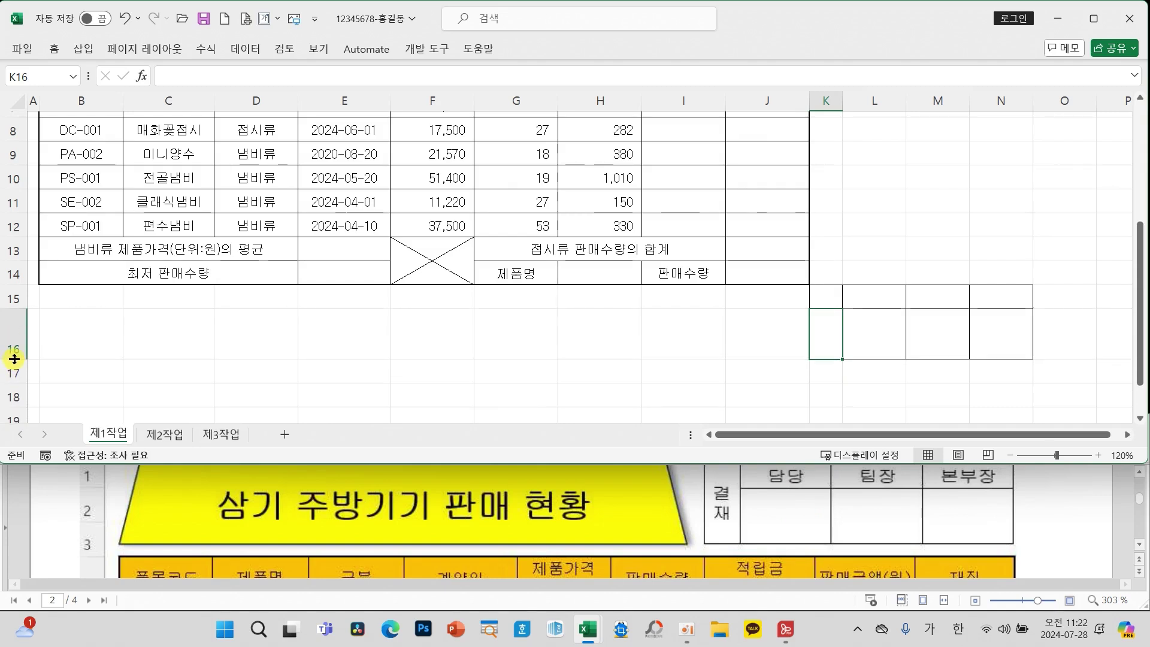
left_click(569, 366)
Merge and center K15:K16 and enter 결재 in it, with each character on its own line
left_click_drag(823, 298, 826, 331)
left_click(54, 48)
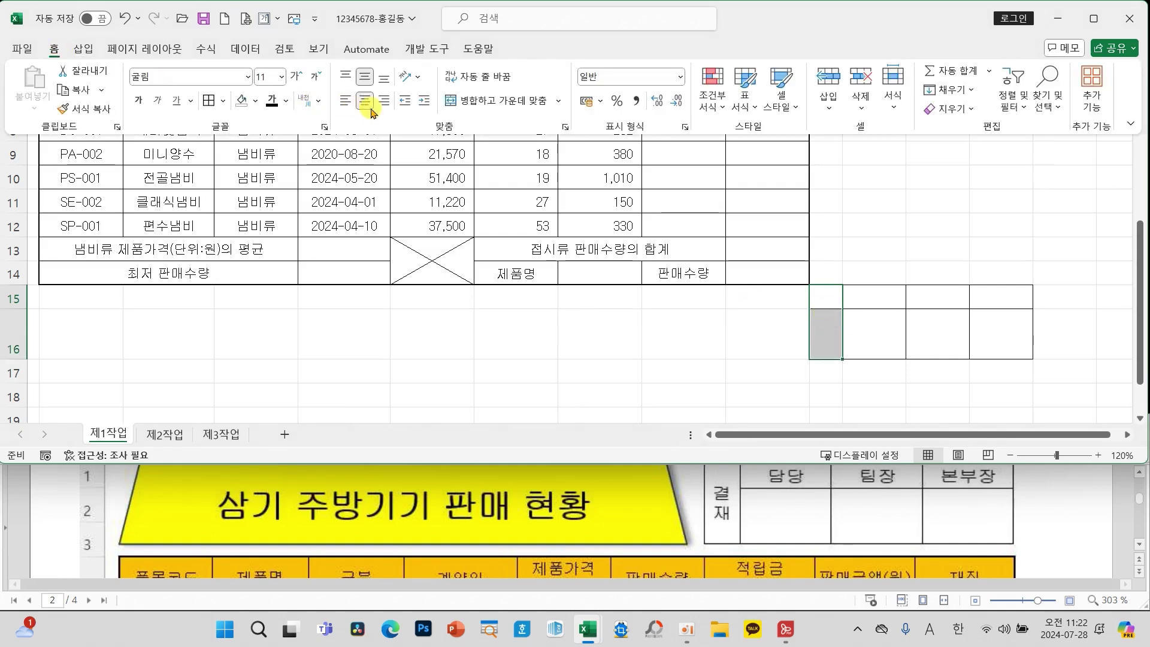
left_click(466, 103)
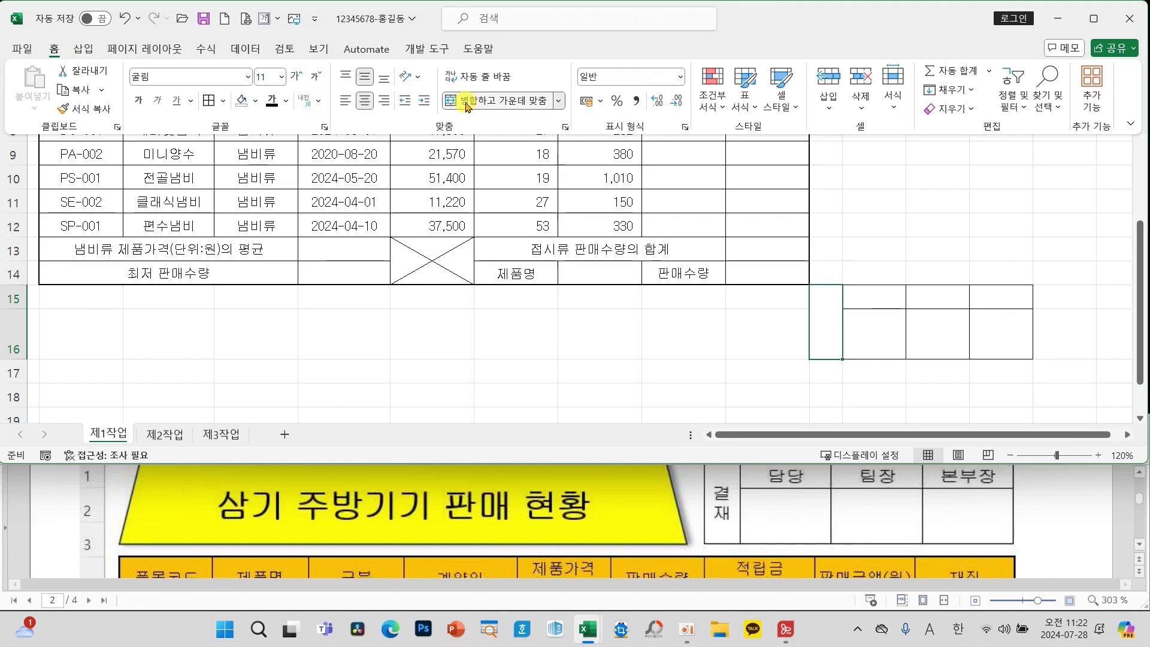
type("R")
key("Hangul")
type("ㅓㄹ")
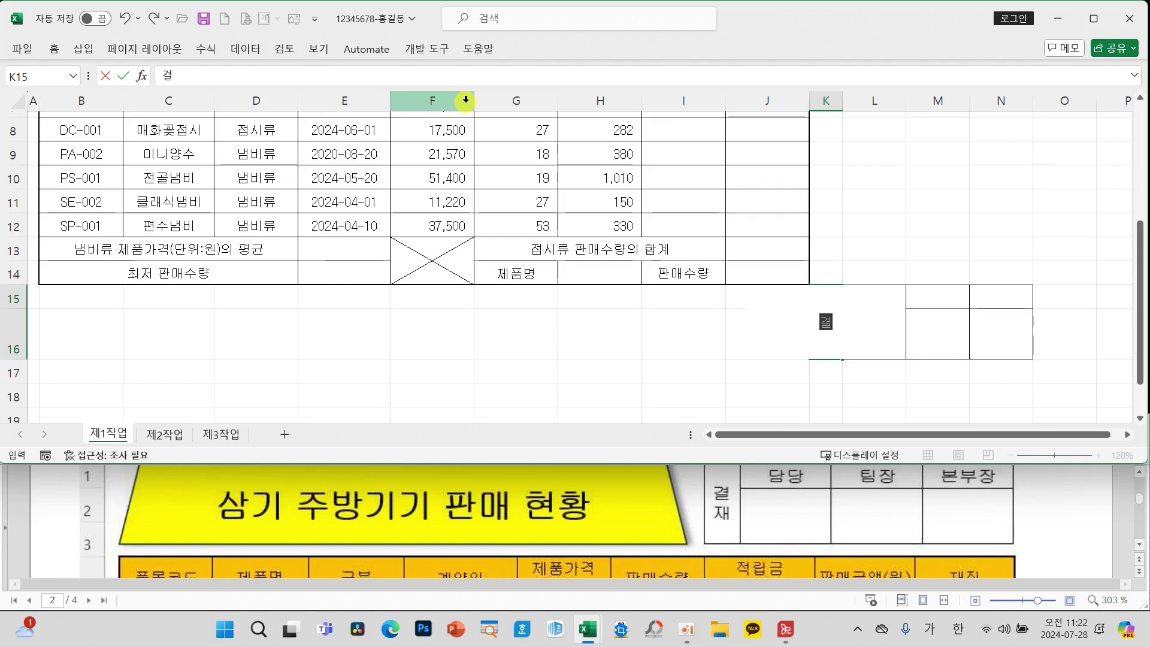
key("alt+Return")
type("재")
key("Tab")
Enter the approval box headings 담당, 팀장 and 본부장 in L15, M15 and N15
type("ㄷ")
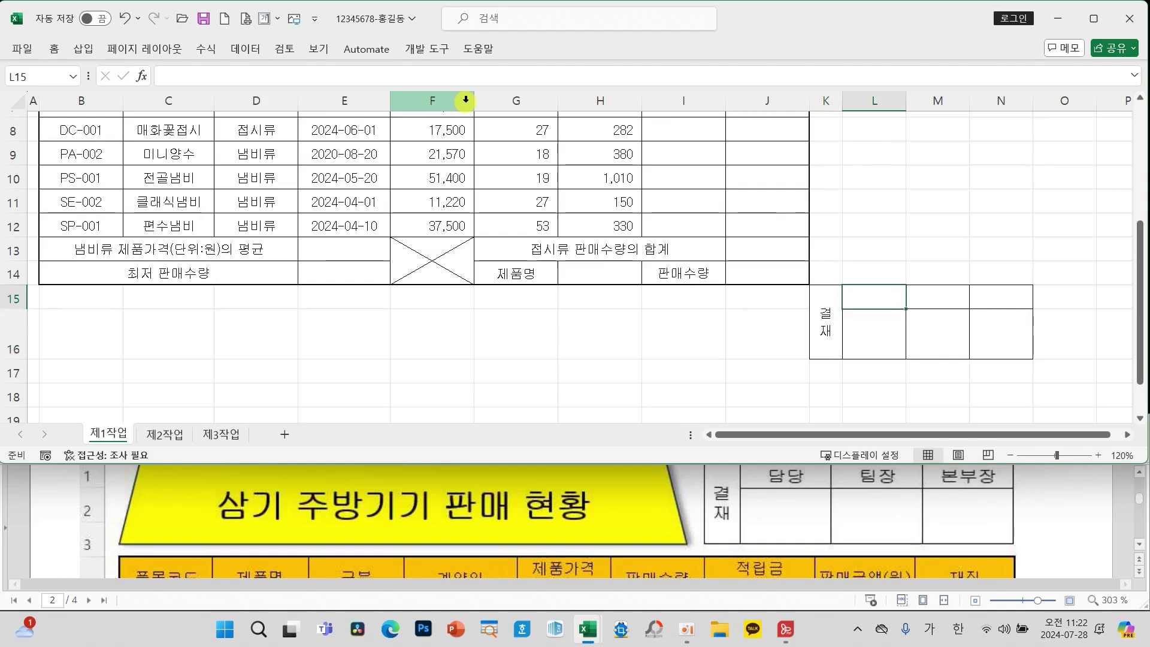
type("ㅏㅁ당")
key("Tab")
type("팀장")
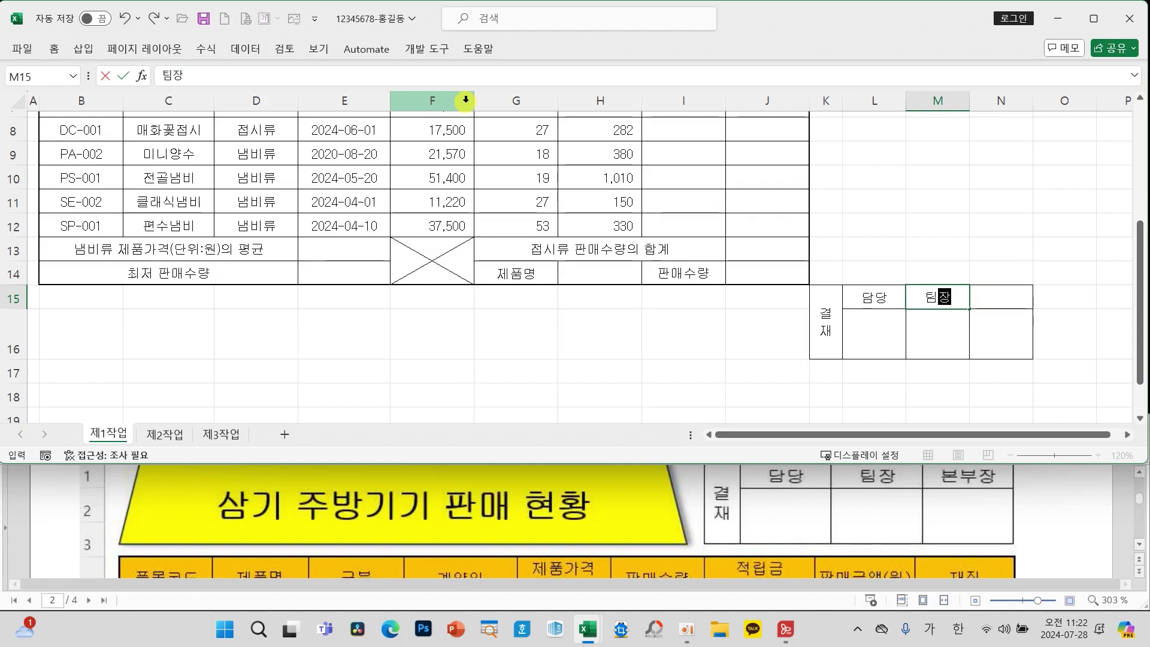
key("Tab")
type("보")
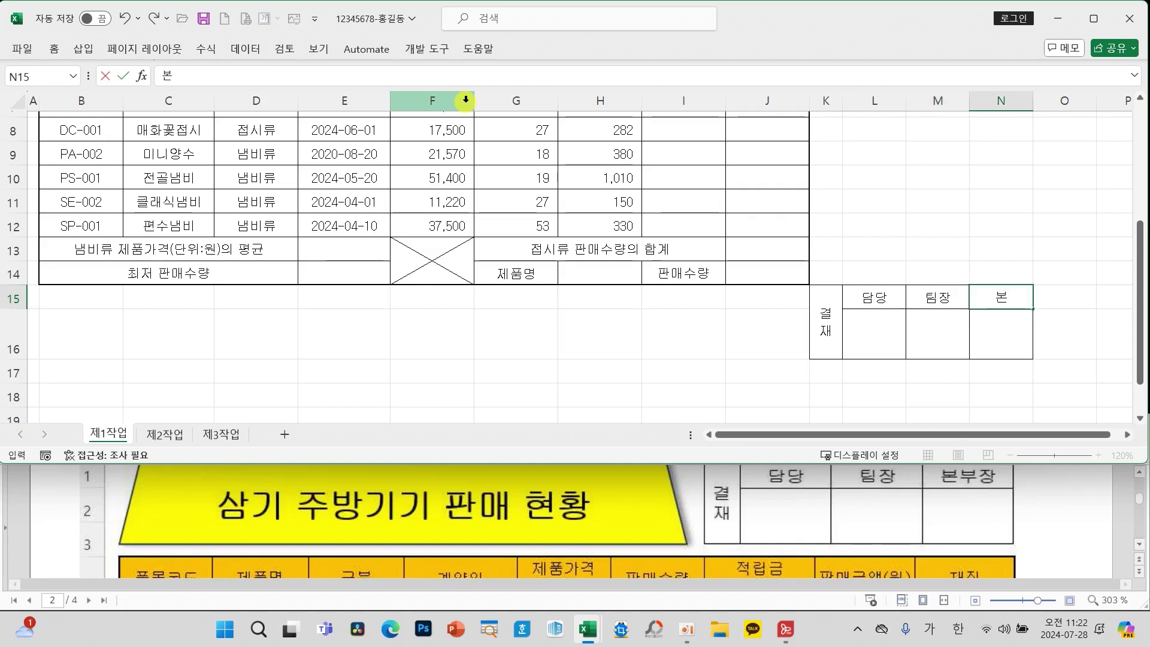
type("부자")
left_click(834, 352)
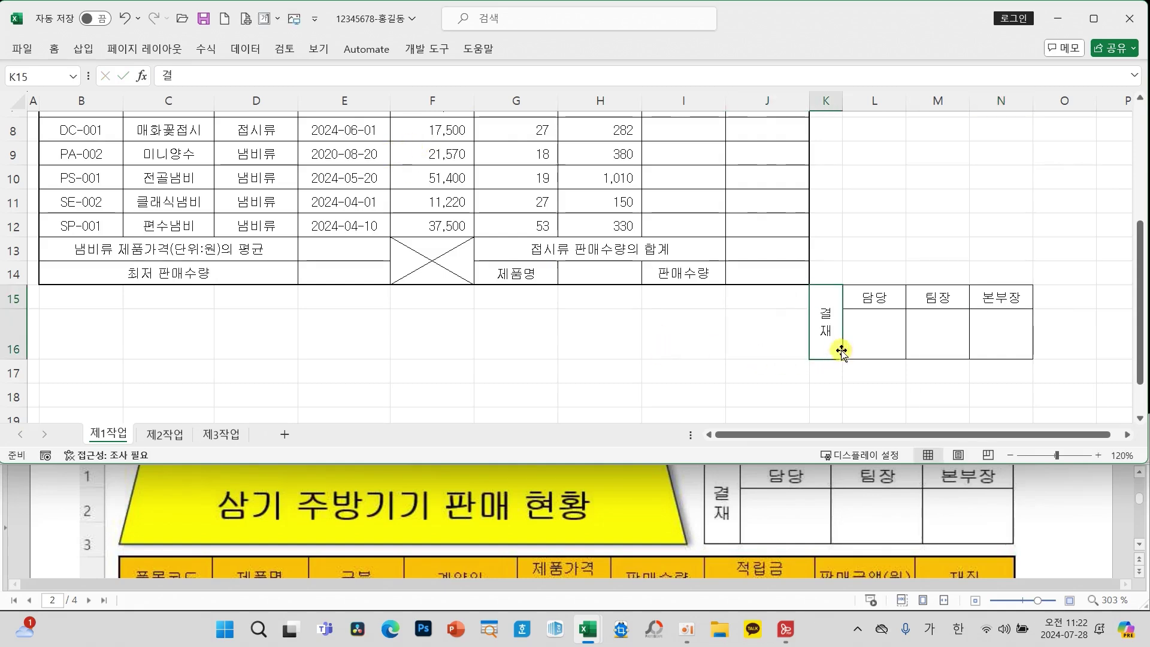
left_click(54, 48)
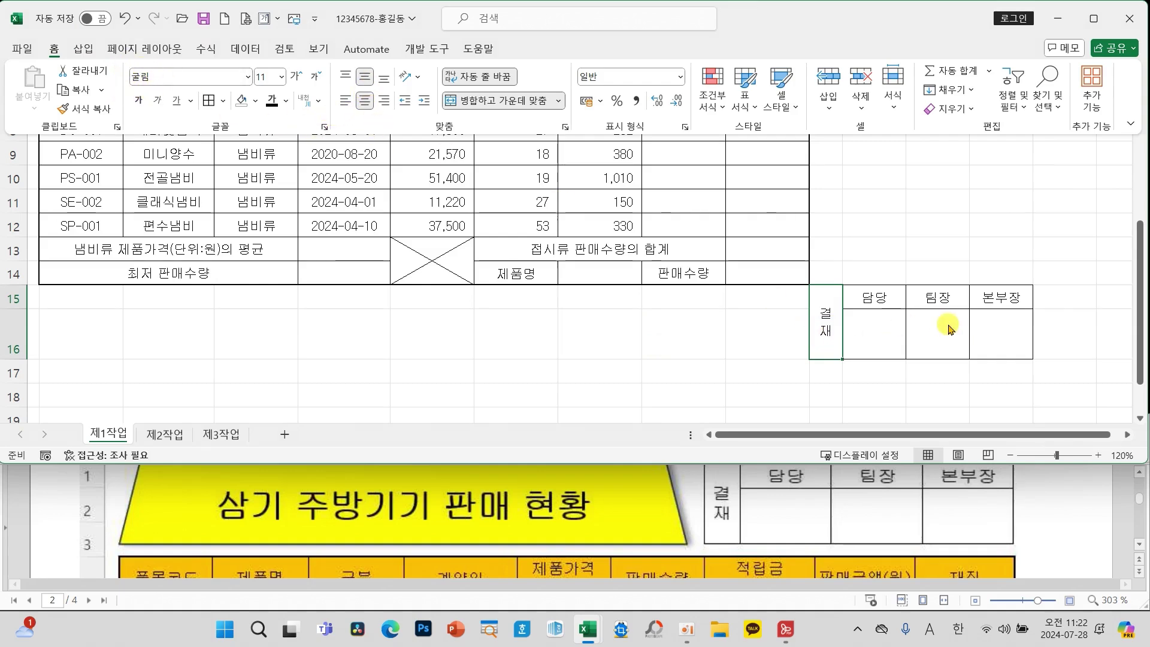
left_click(841, 331)
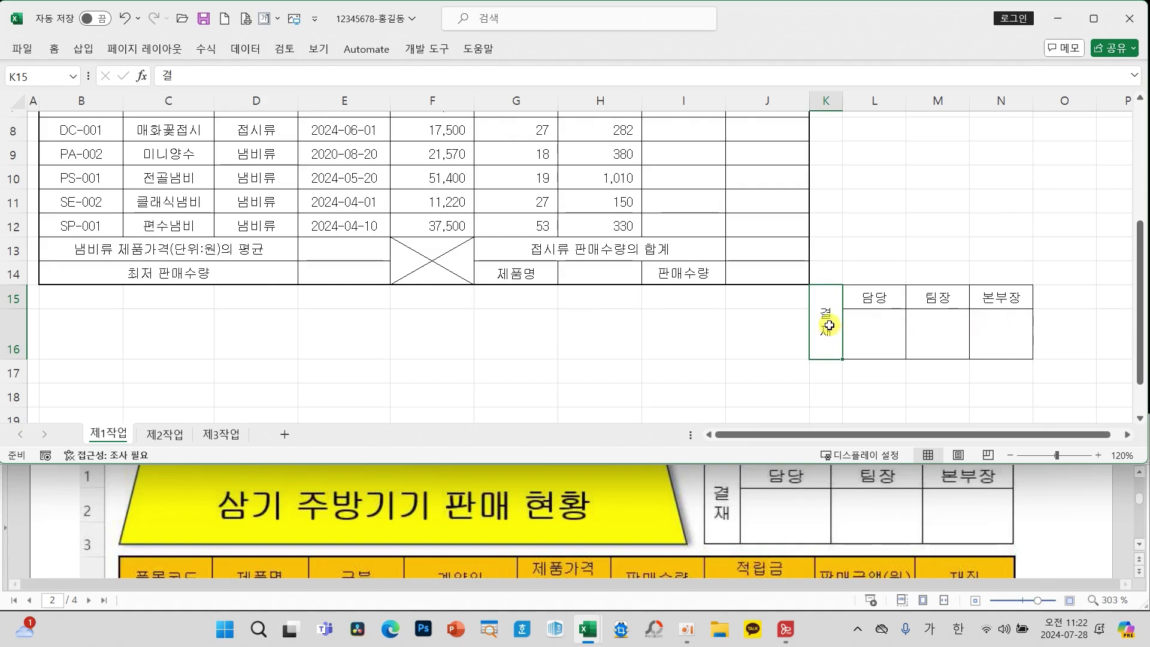
Copy the approval box K15:N16 and select cell H2 as the paste destination
left_click_drag(829, 325, 983, 336)
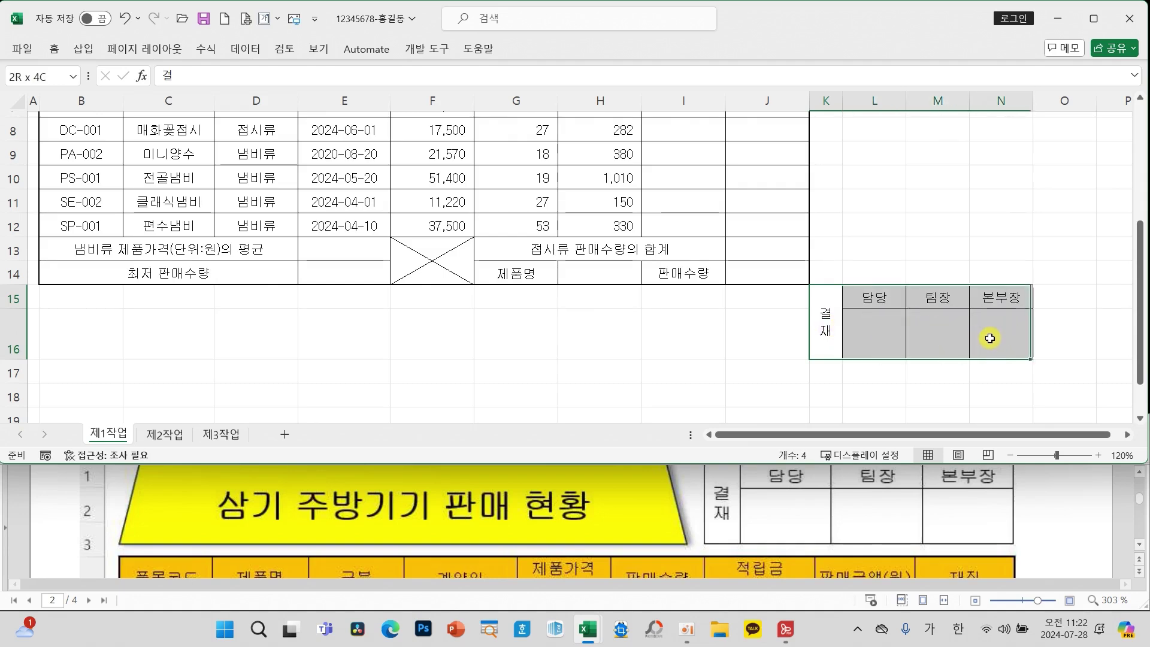
right_click(885, 323)
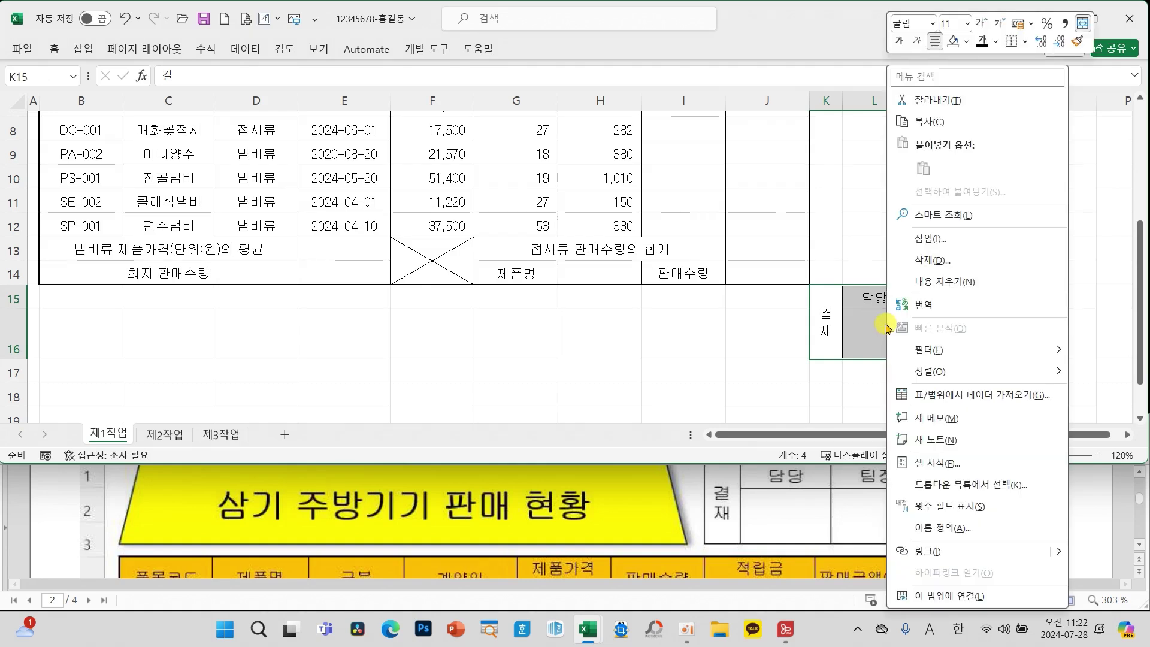
left_click(946, 121)
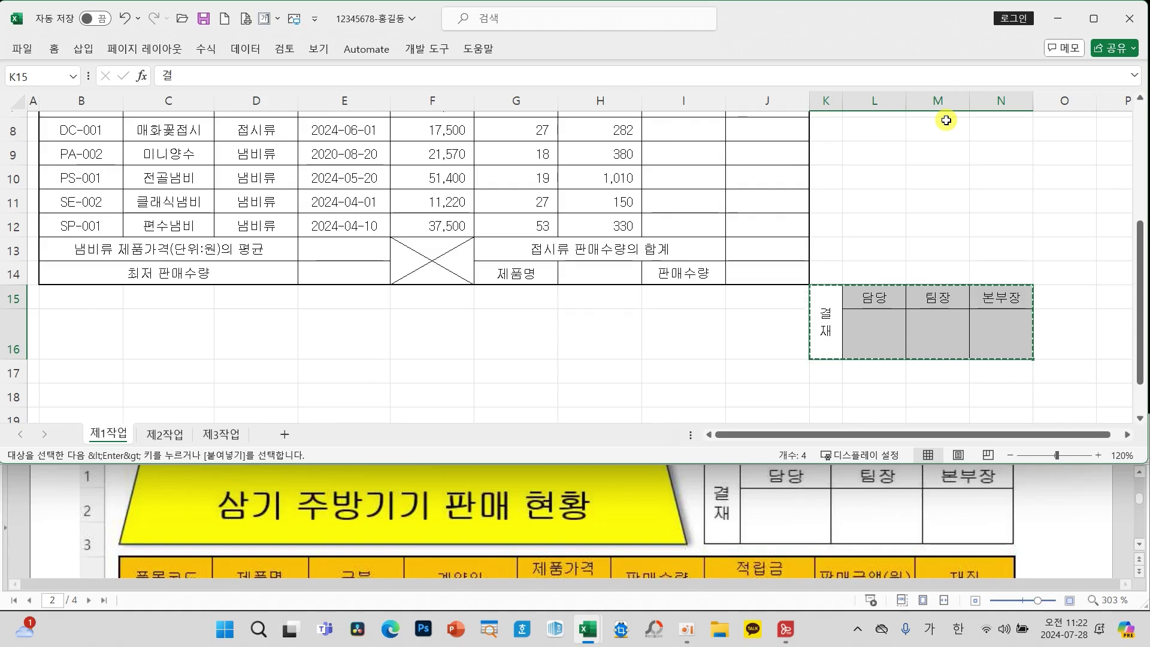
scroll(551, 340, "up", 3)
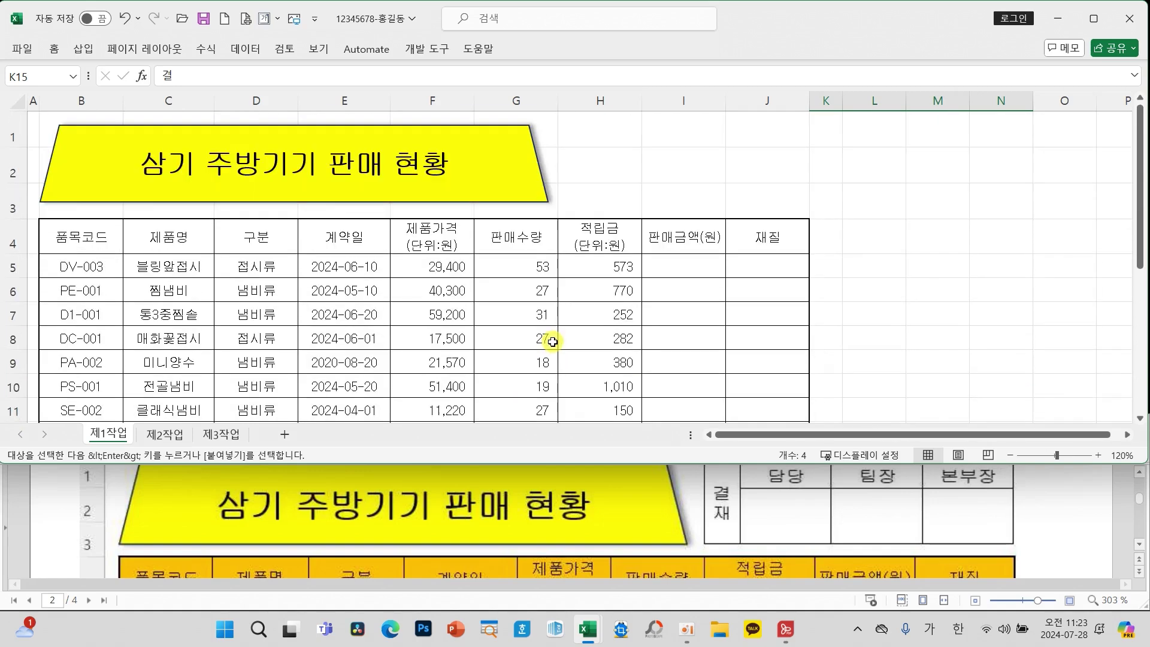
left_click(580, 165)
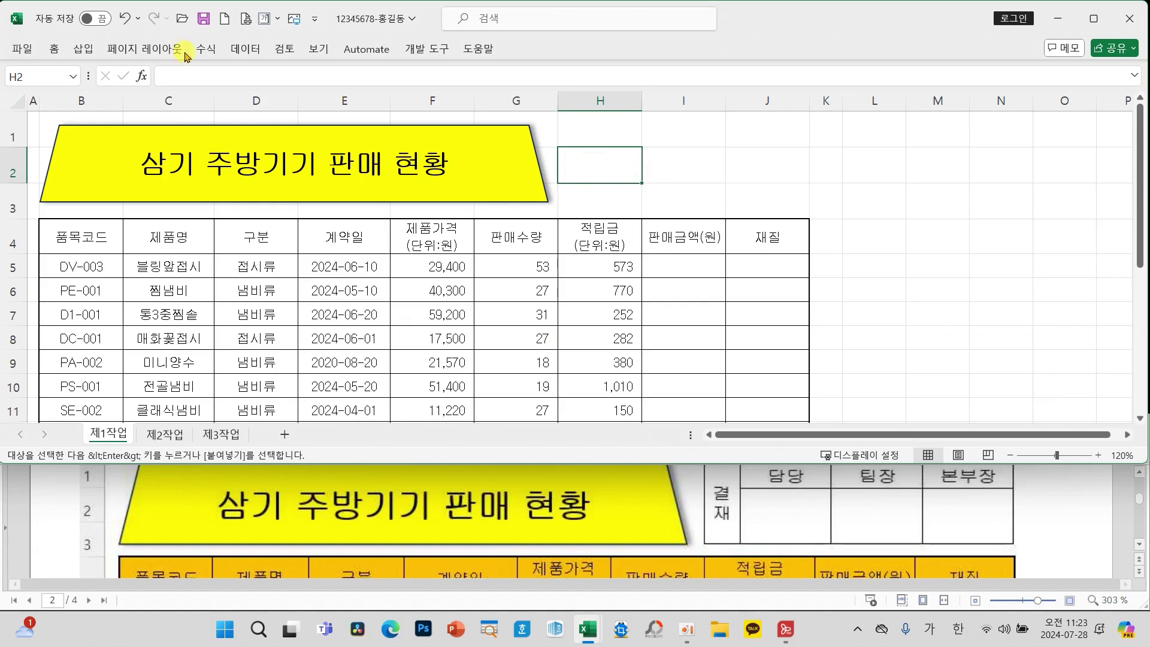
left_click(53, 50)
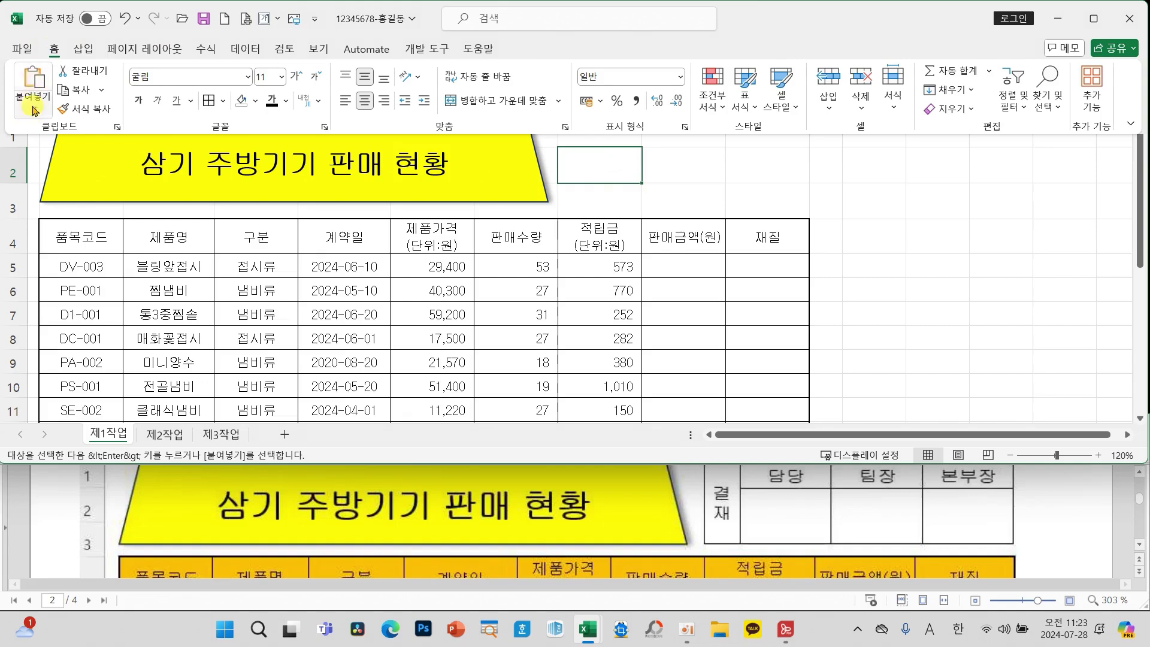
key("ctrl+2")
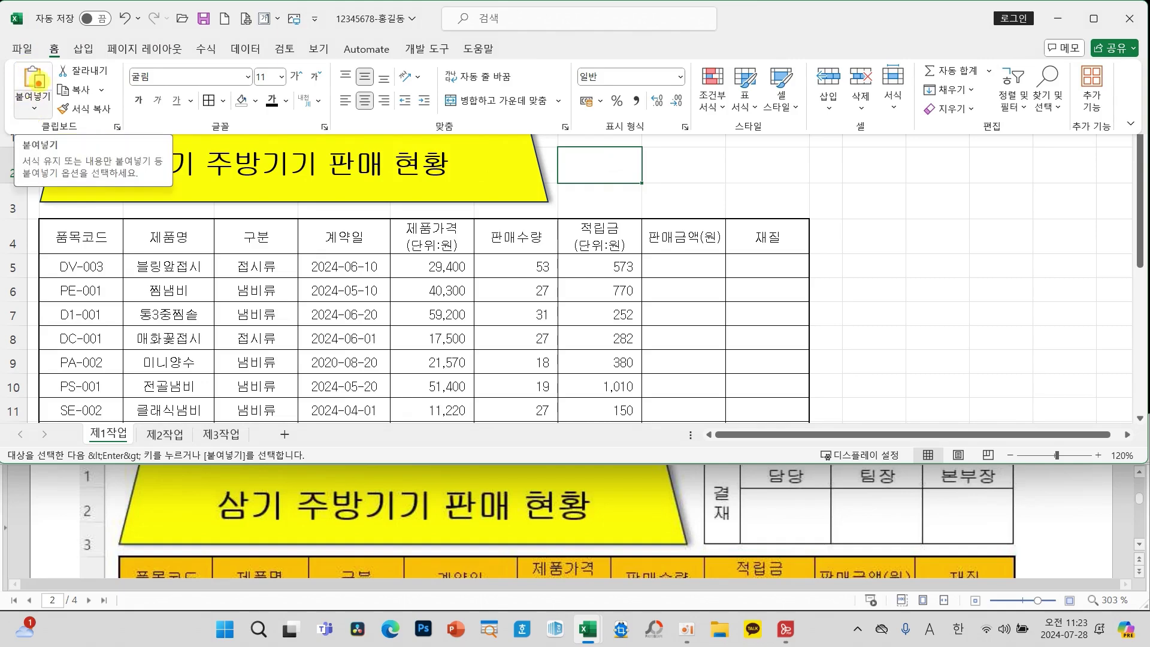
mouse_move(52, 64)
left_mouse_down()
mouse_move(28, 58)
mouse_move(45, 147)
mouse_move(70, 59)
left_mouse_up()
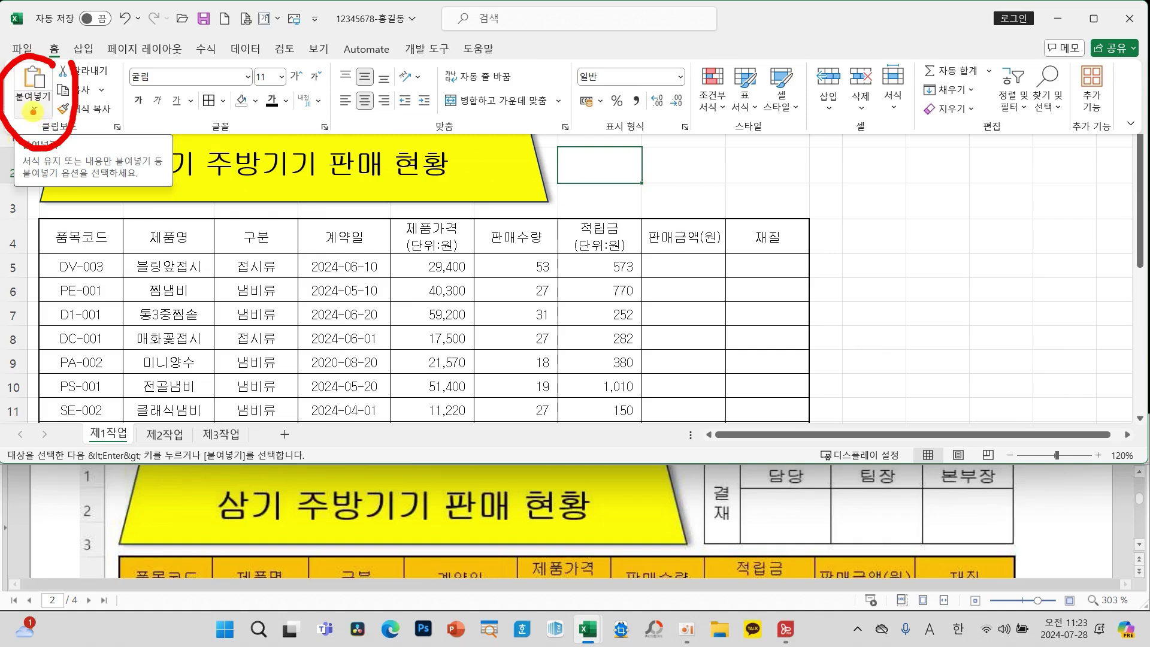
left_click_drag(33, 110, 108, 187)
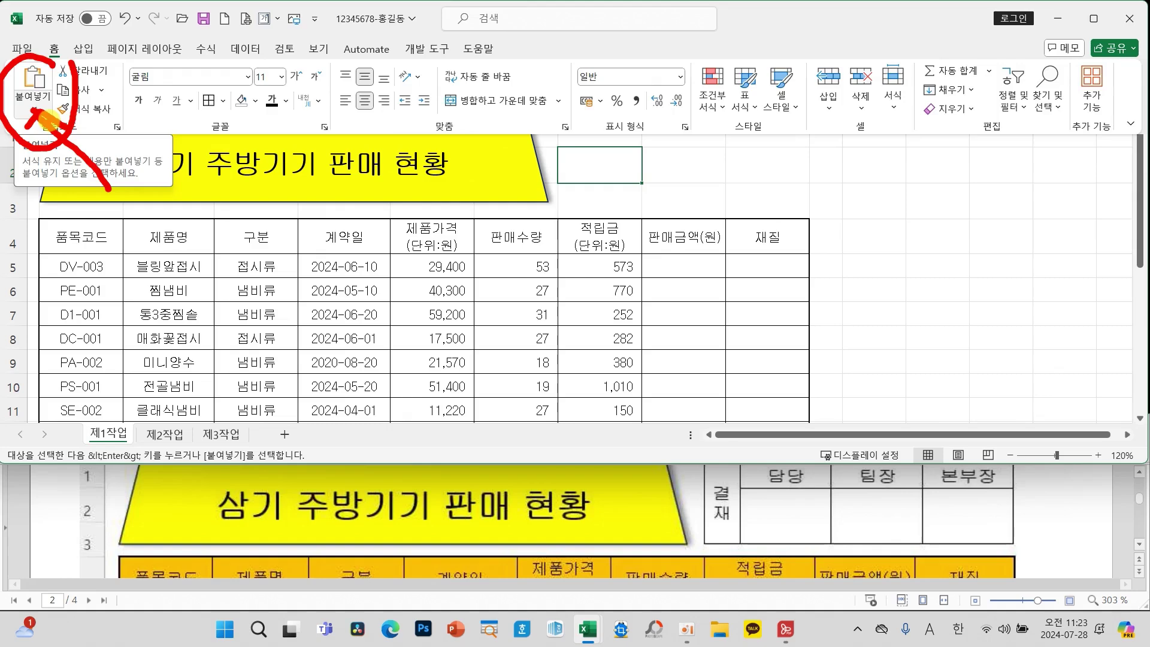
key("Escape")
Paste the copied approval box as a picture and place it beside the title, flush with column J's outer edge above the table
left_click(56, 52)
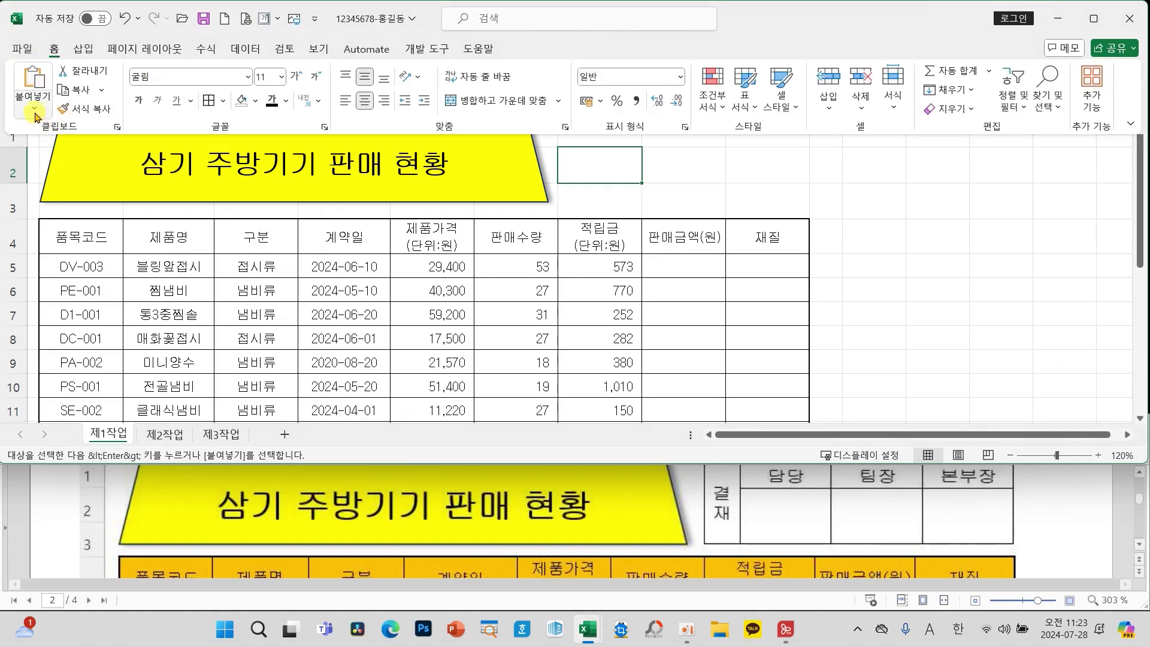
left_click(34, 110)
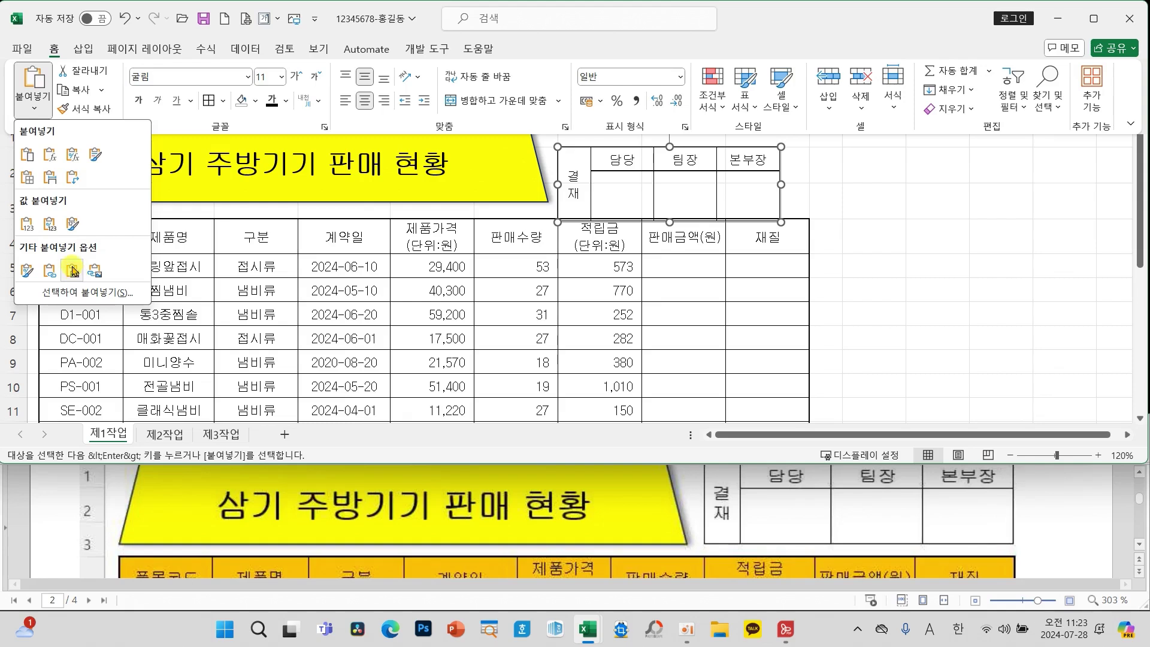
left_click(72, 270)
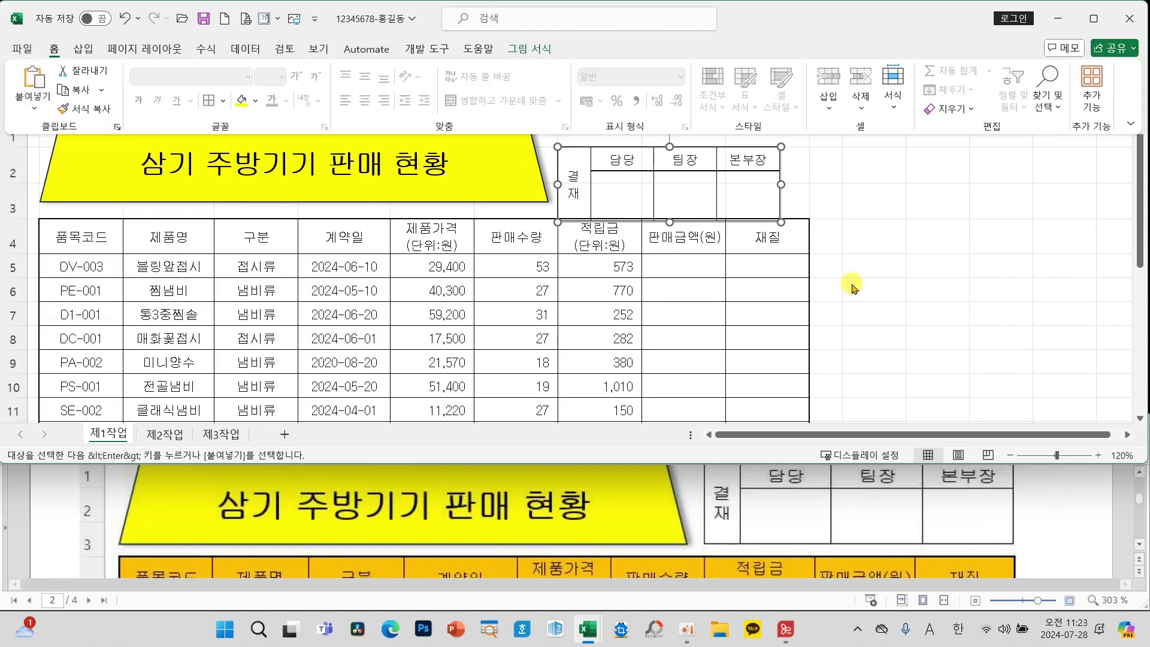
left_click_drag(726, 197, 737, 162)
left_click(912, 295)
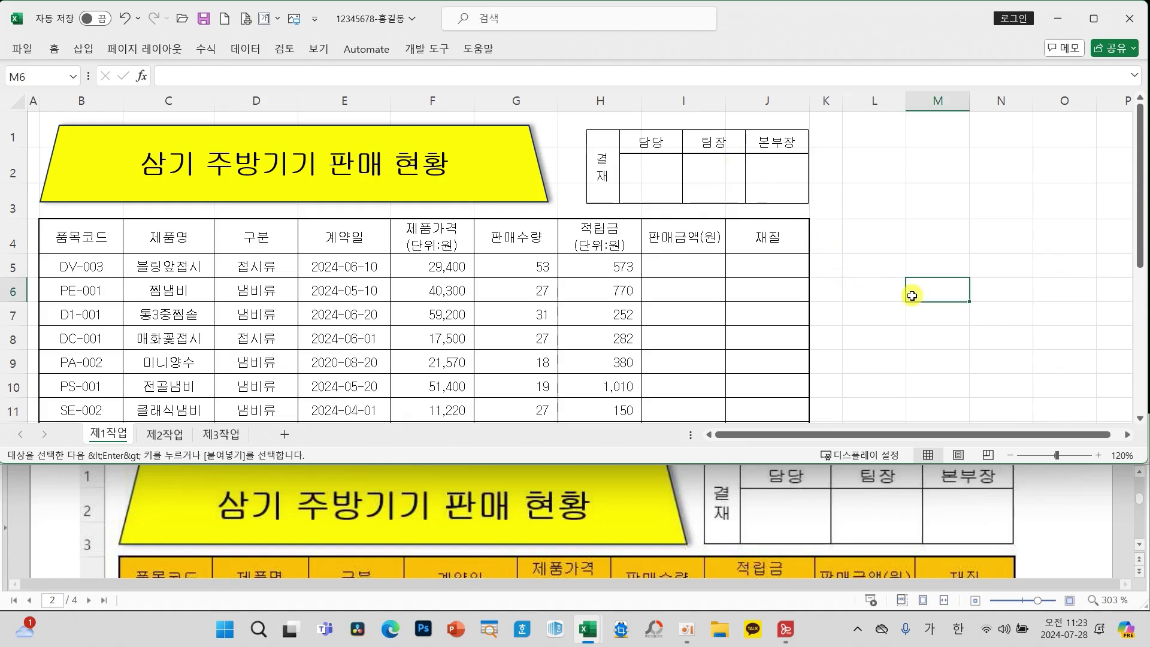
Remove the original approval box by clearing all contents and formatting from K15:N16
scroll(915, 296, "down", 3)
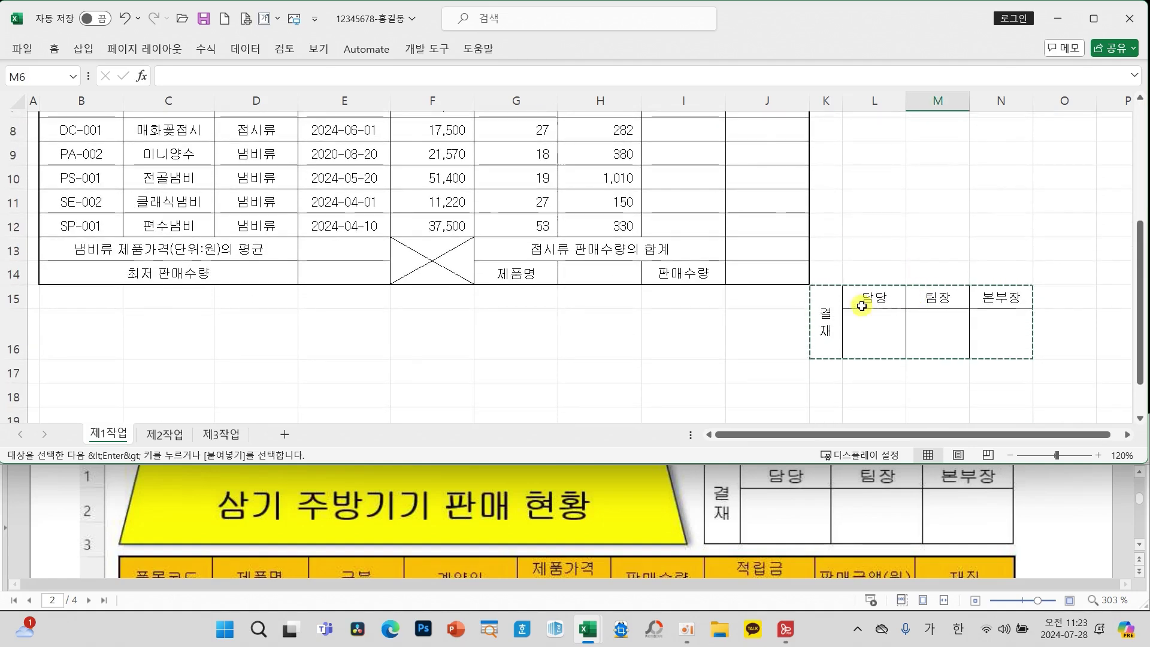
left_click_drag(827, 311, 1004, 334)
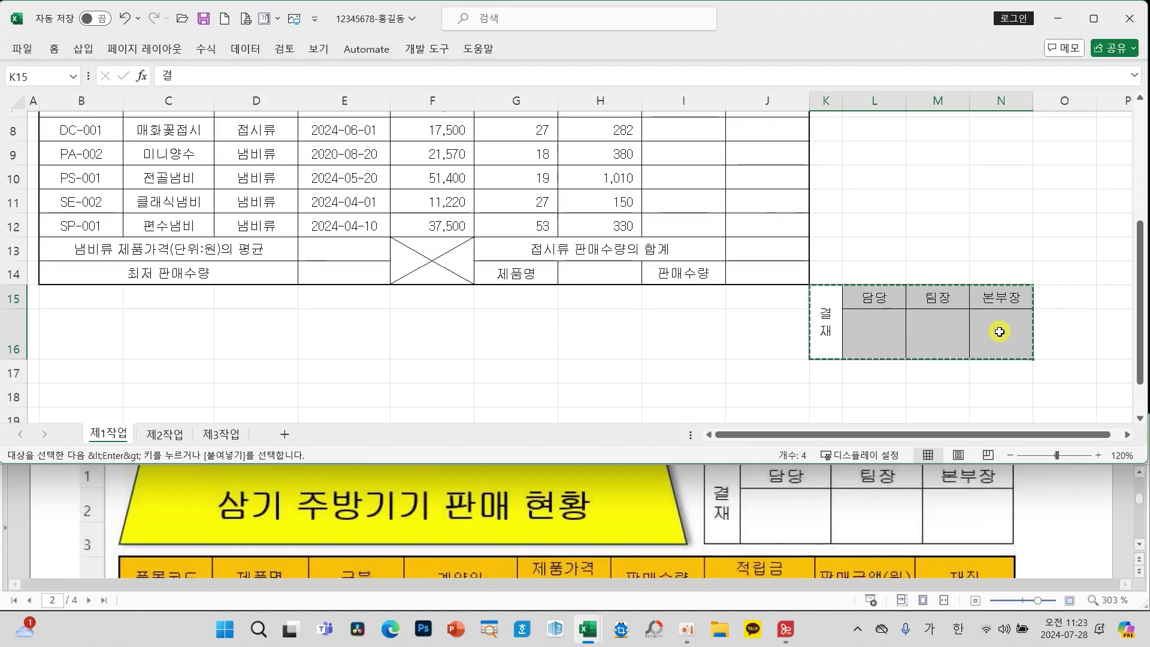
left_click(55, 50)
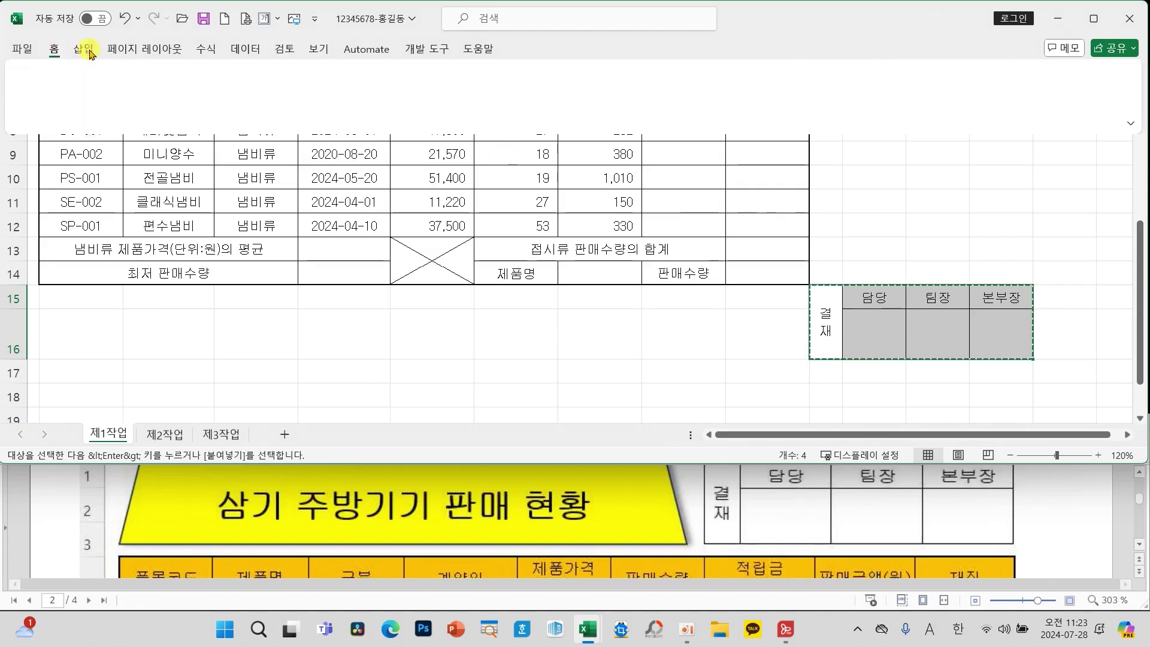
left_click(953, 108)
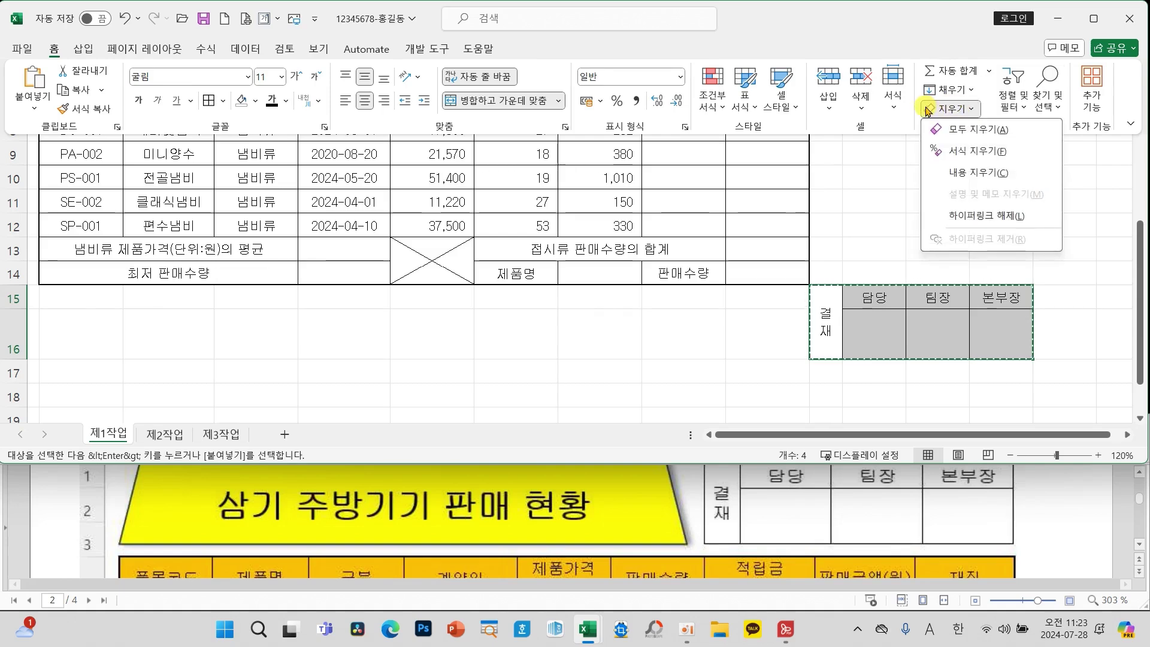
left_click(978, 131)
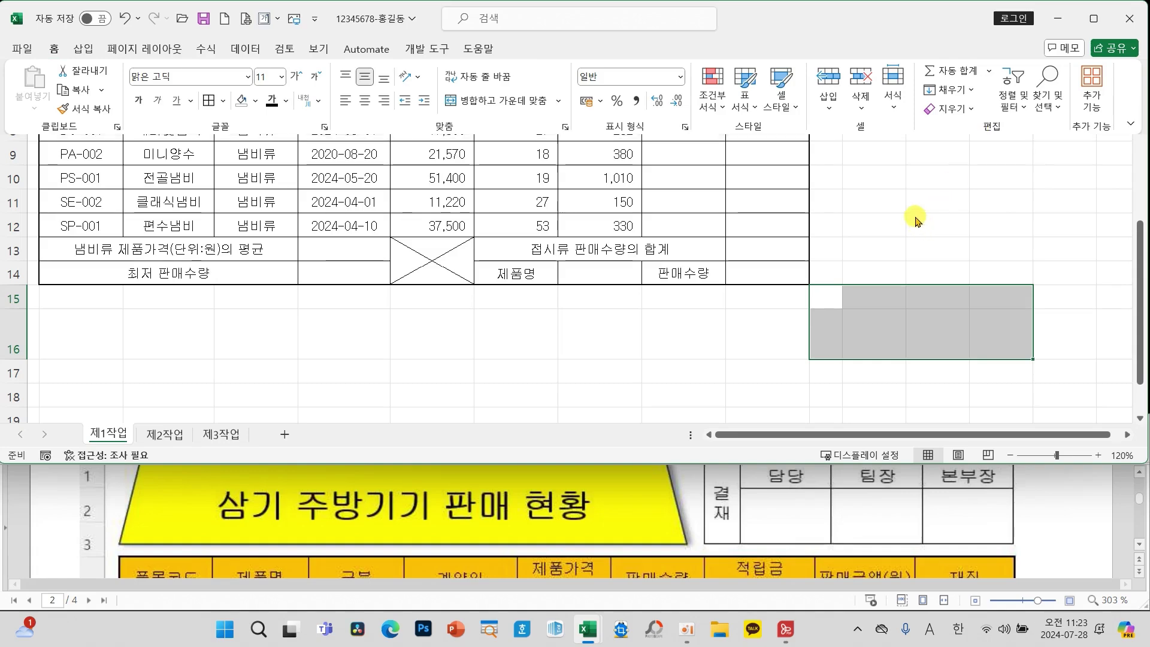
left_click(891, 288)
scroll(839, 334, "up", 2)
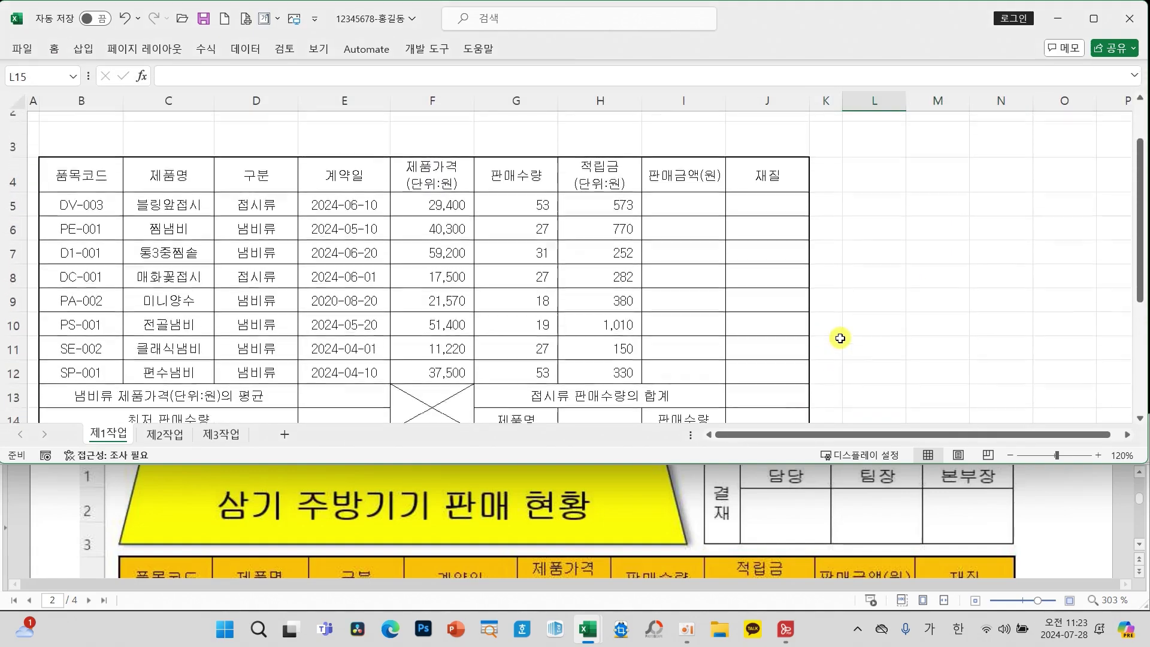
scroll(841, 338, "up", 1)
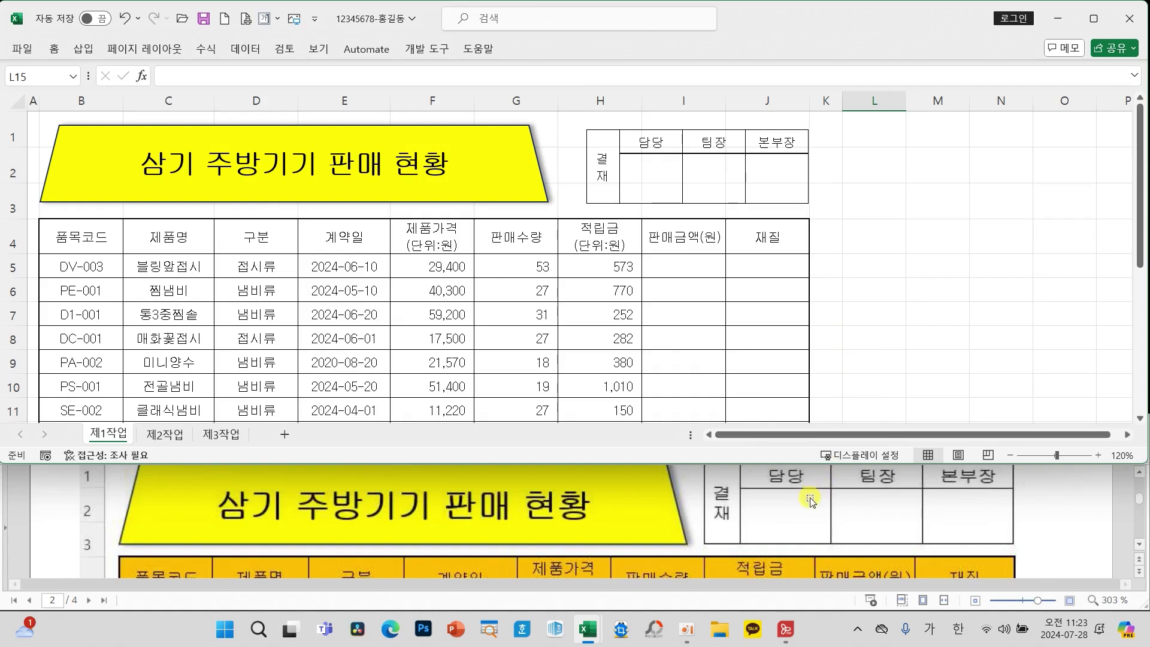
Fill the header cells B4:J4 together with G14 and I14 with 주황, as the exam instructions require
scroll(809, 502, "down", 1)
scroll(809, 502, "down", 8)
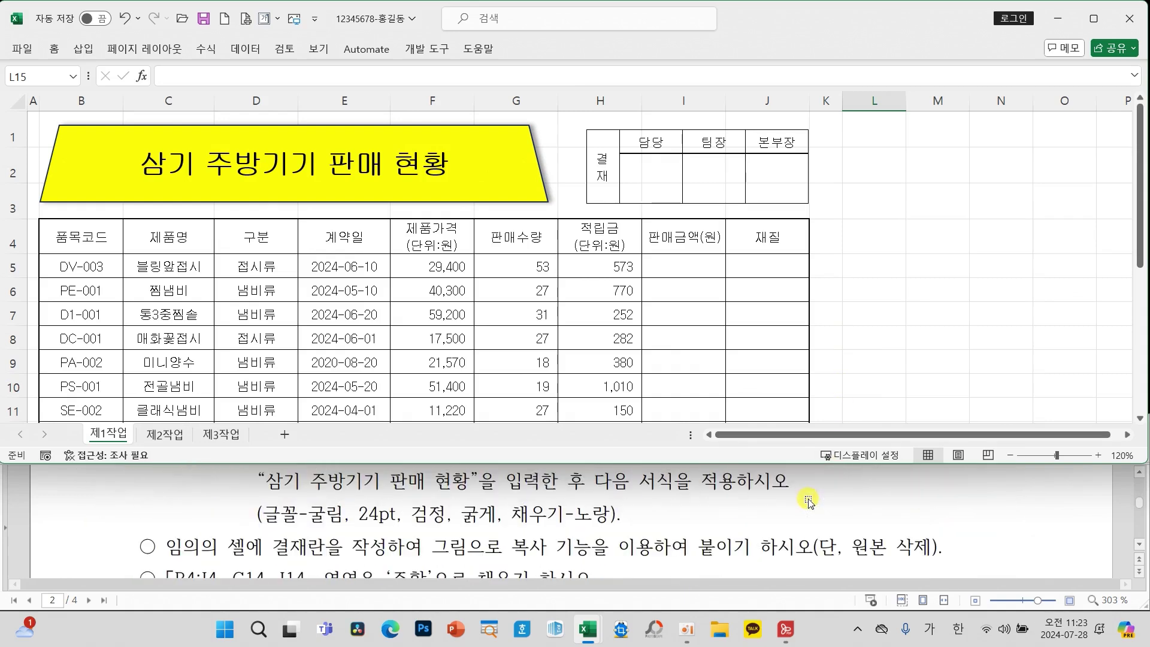
scroll(689, 533, "down", 1)
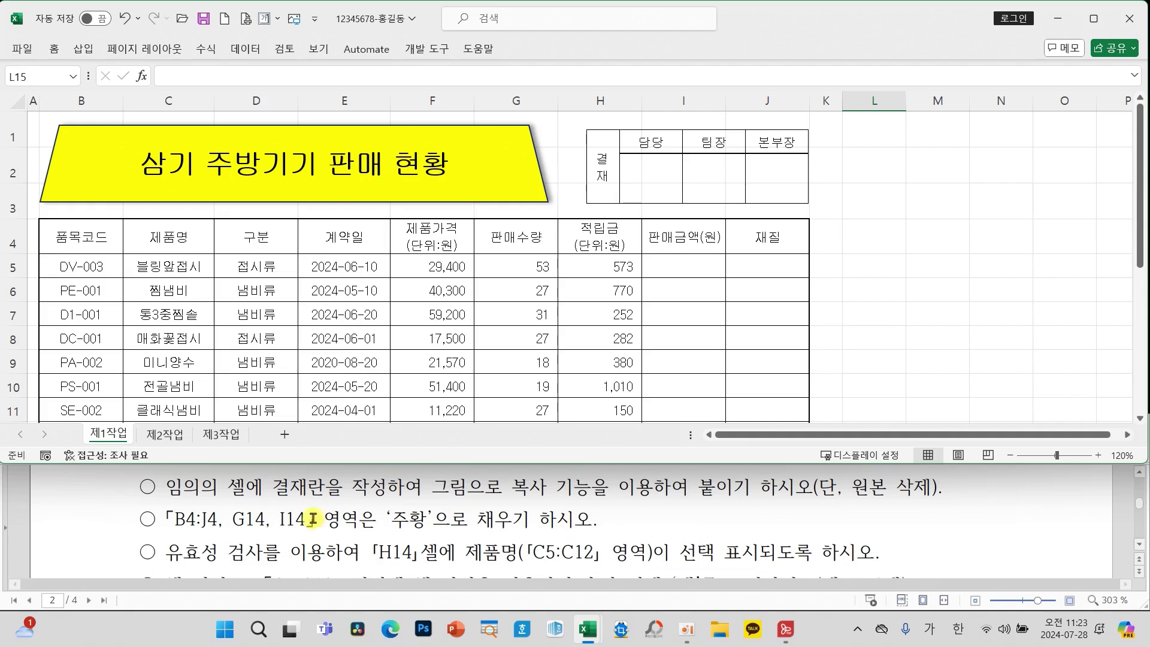
left_click_drag(93, 233, 761, 240)
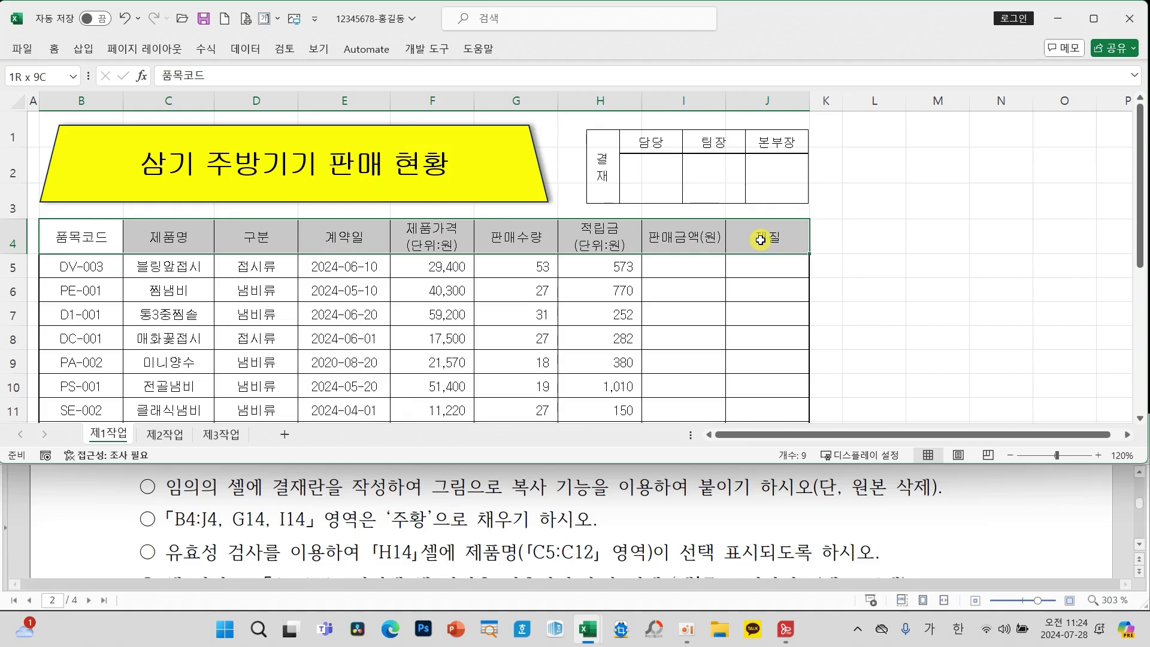
scroll(642, 326, "down", 1)
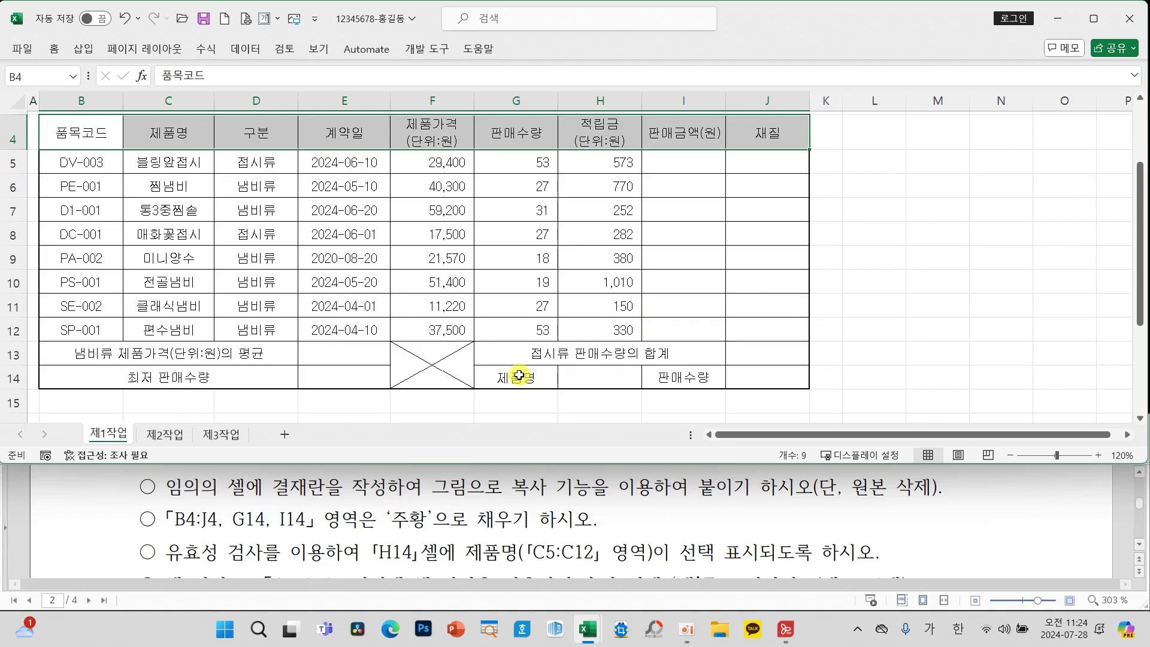
left_click(519, 376, "ctrl")
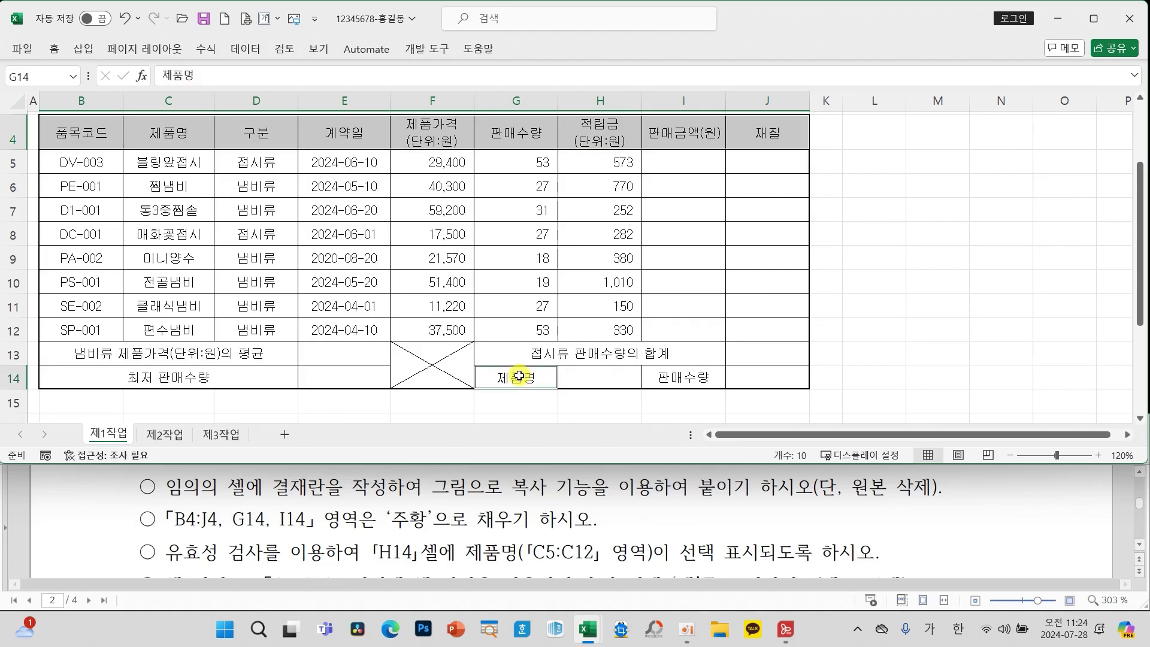
left_click(687, 376, "ctrl")
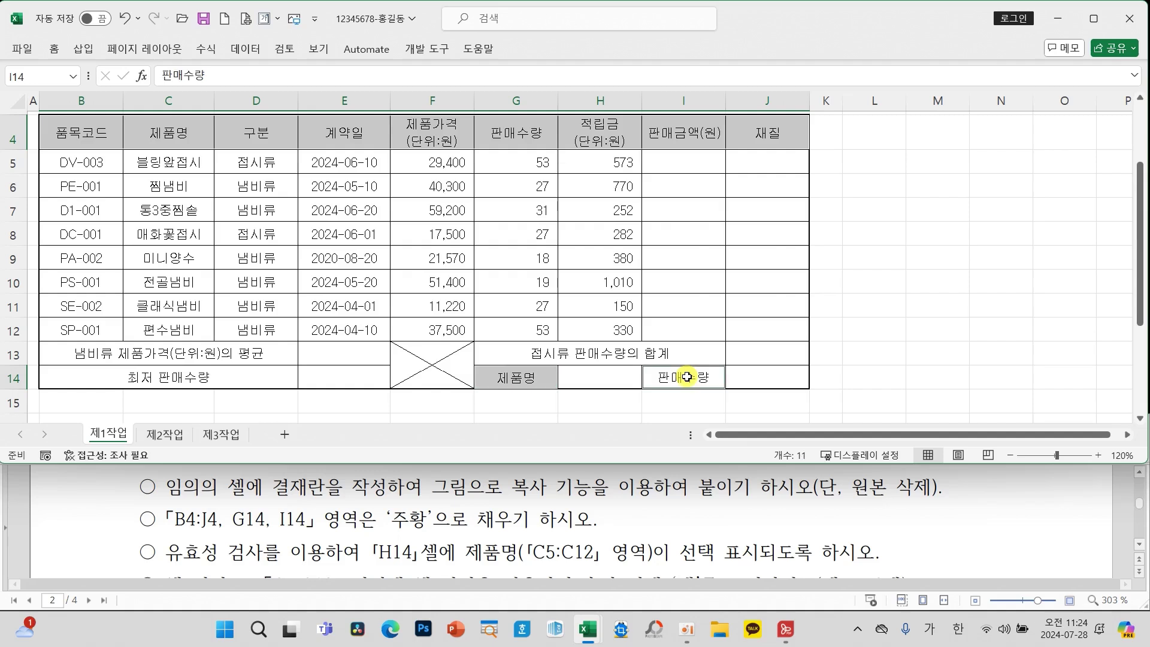
left_click(57, 51)
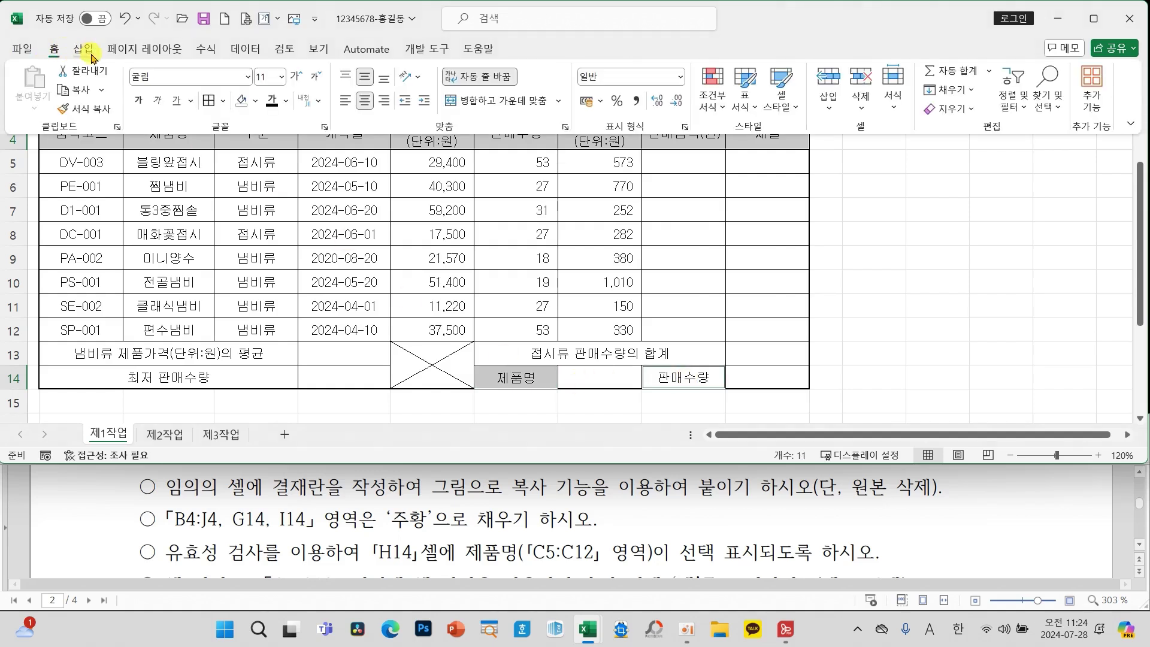
left_click(256, 106)
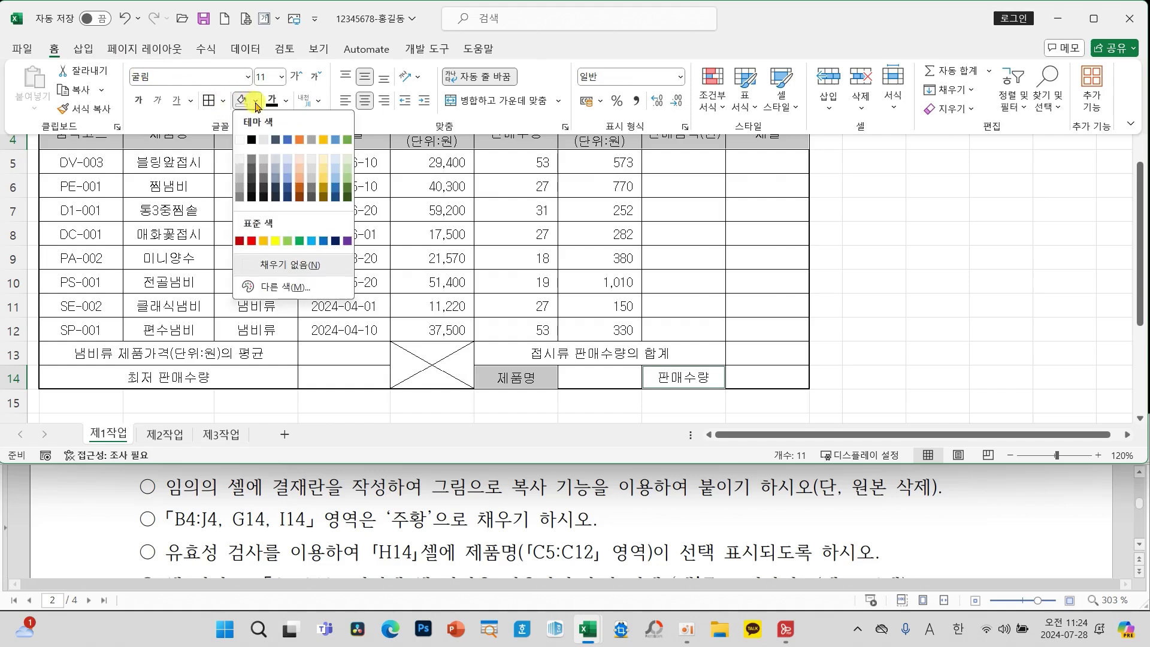
left_click(263, 241)
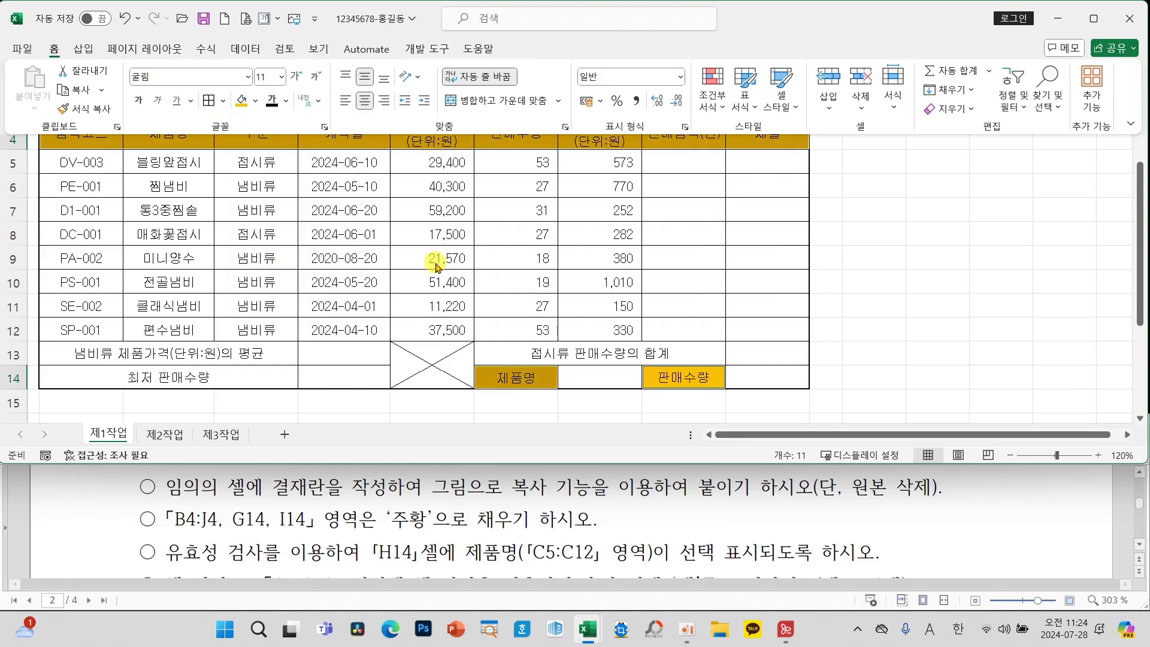
left_click(510, 254)
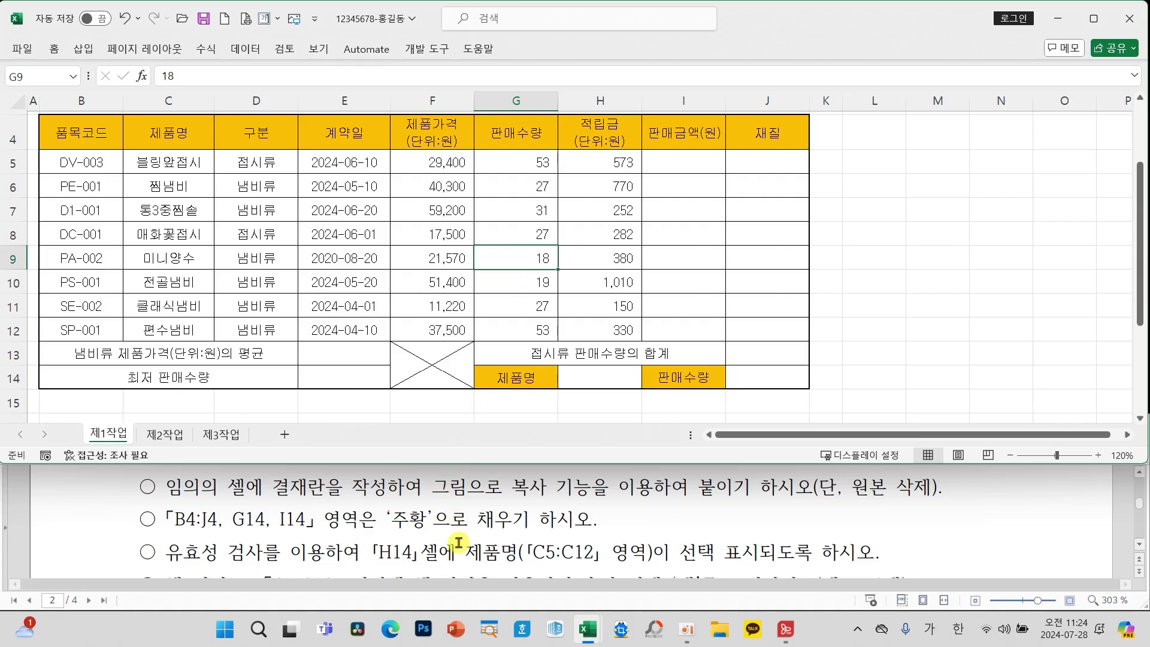
Start a data validation rule for cell H14 and set its allowed type (제한 대상) to 목록
scroll(408, 542, "down", 2)
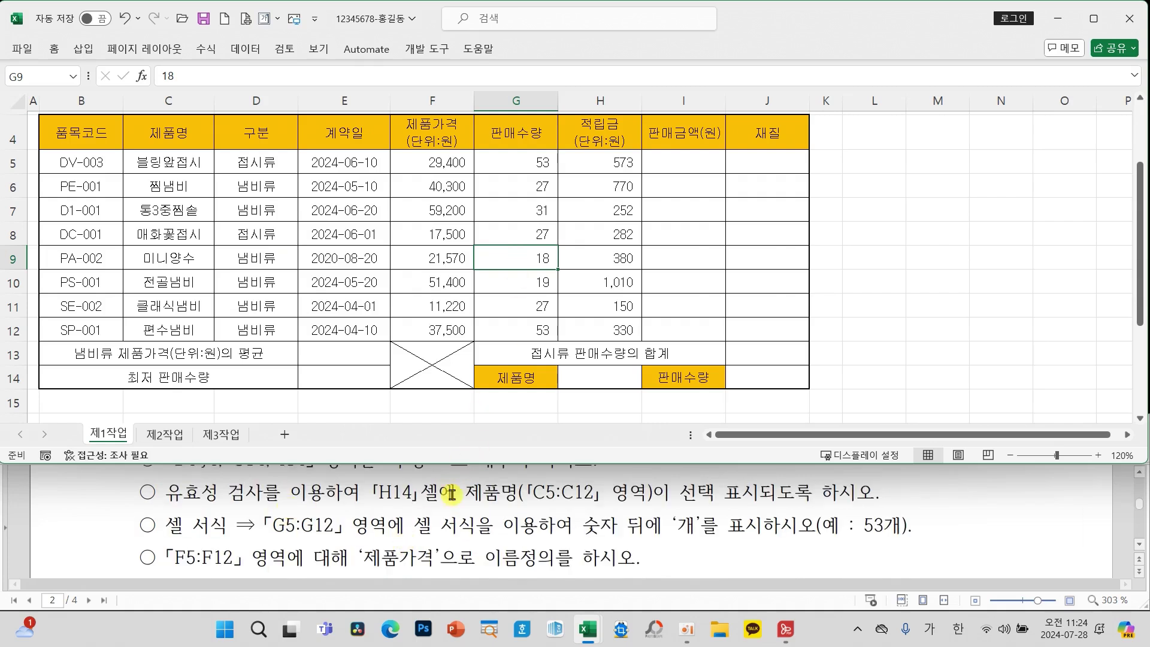
left_click(584, 379)
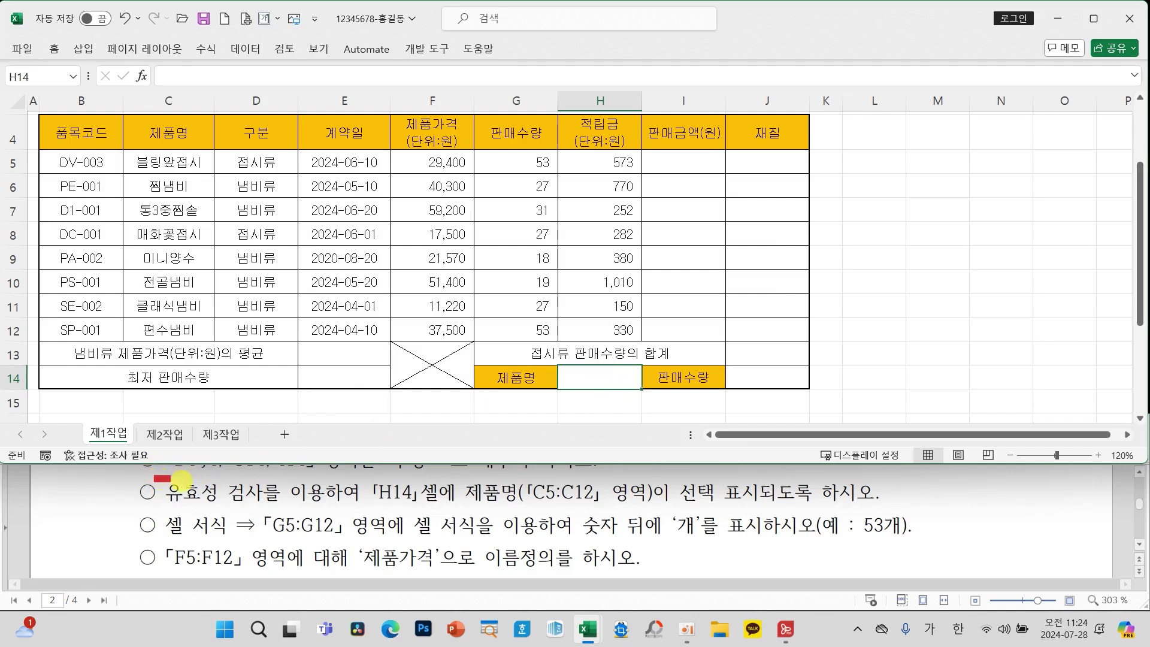
left_click_drag(154, 478, 279, 509)
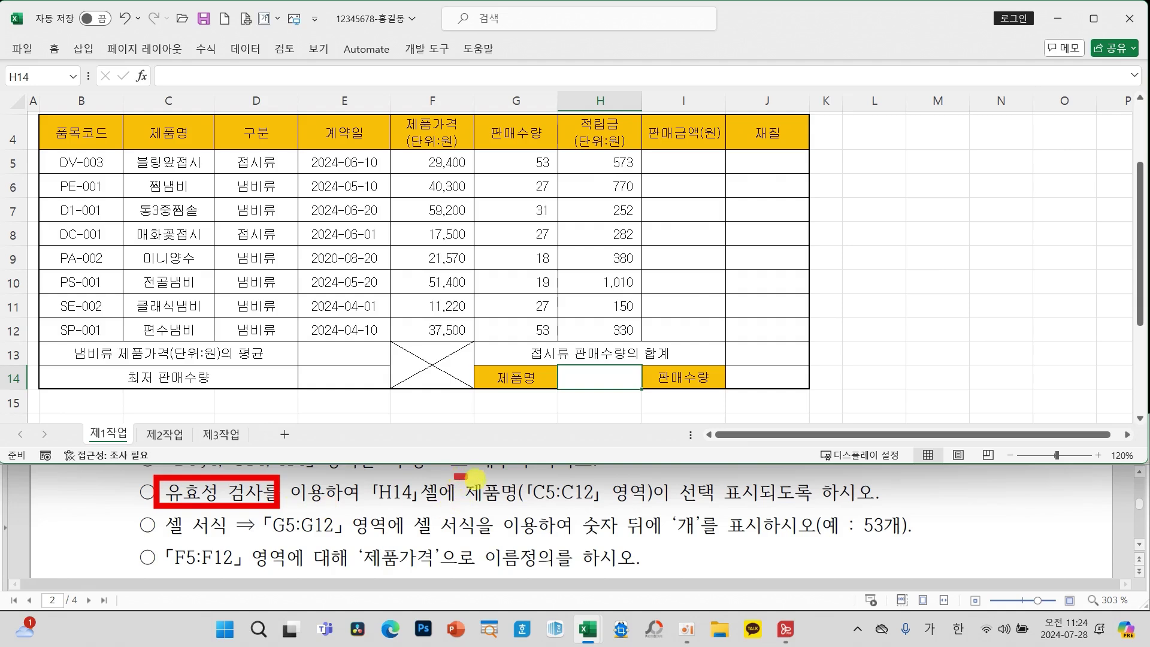
left_click_drag(475, 477, 658, 514)
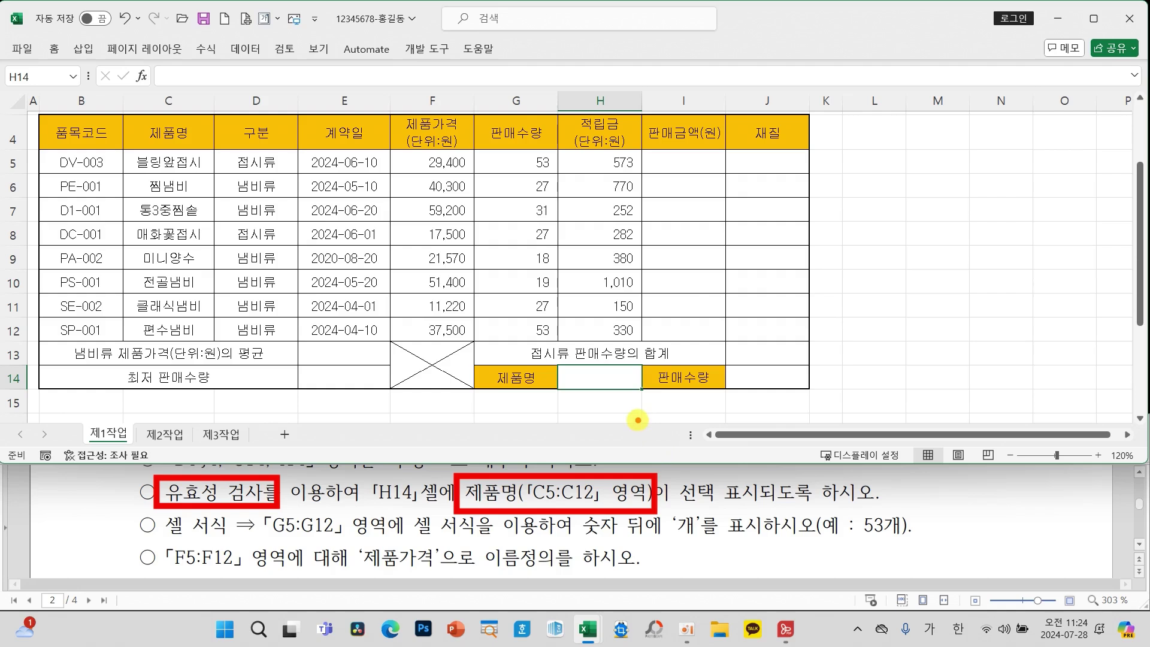
key("Escape")
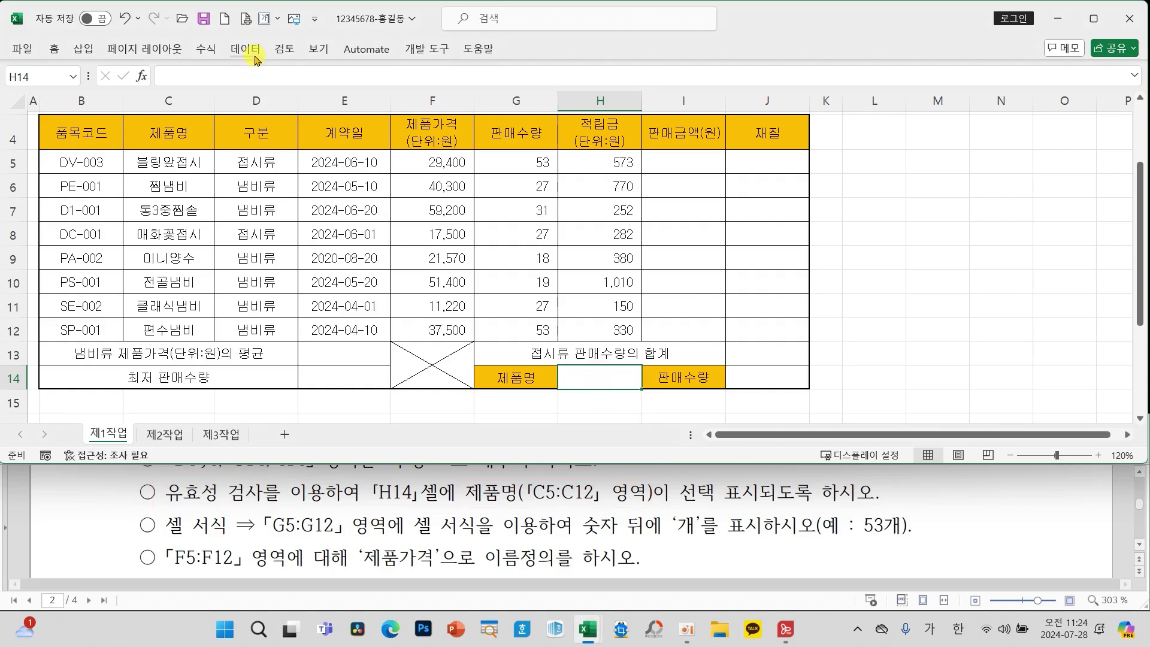
left_click(254, 56)
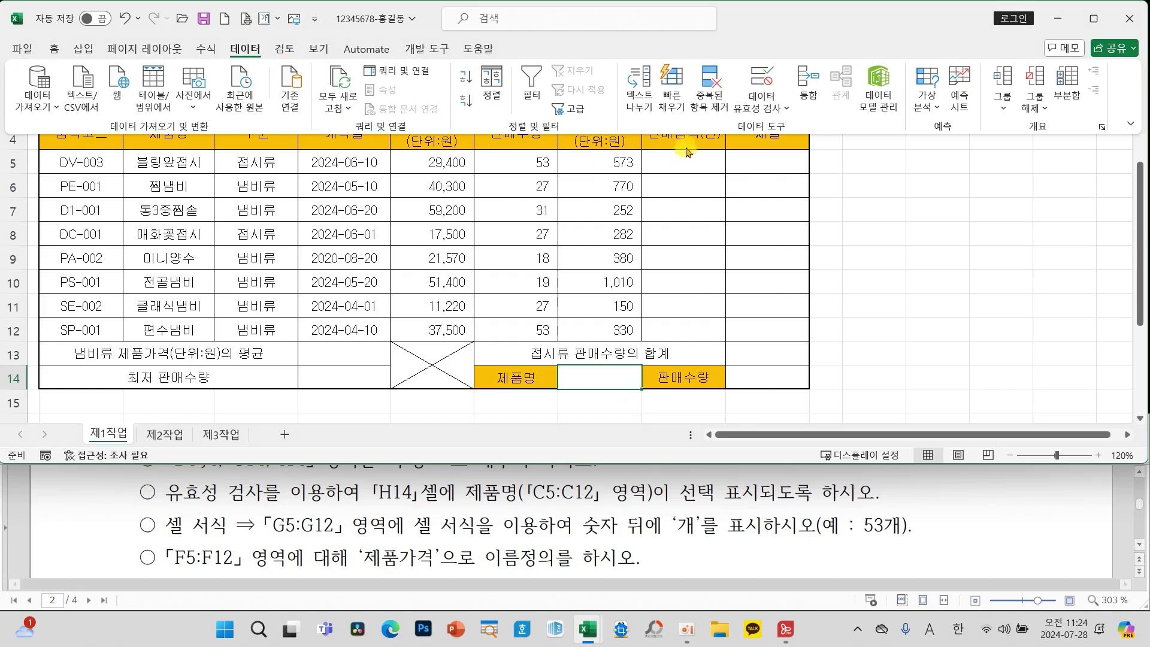
left_click(765, 82)
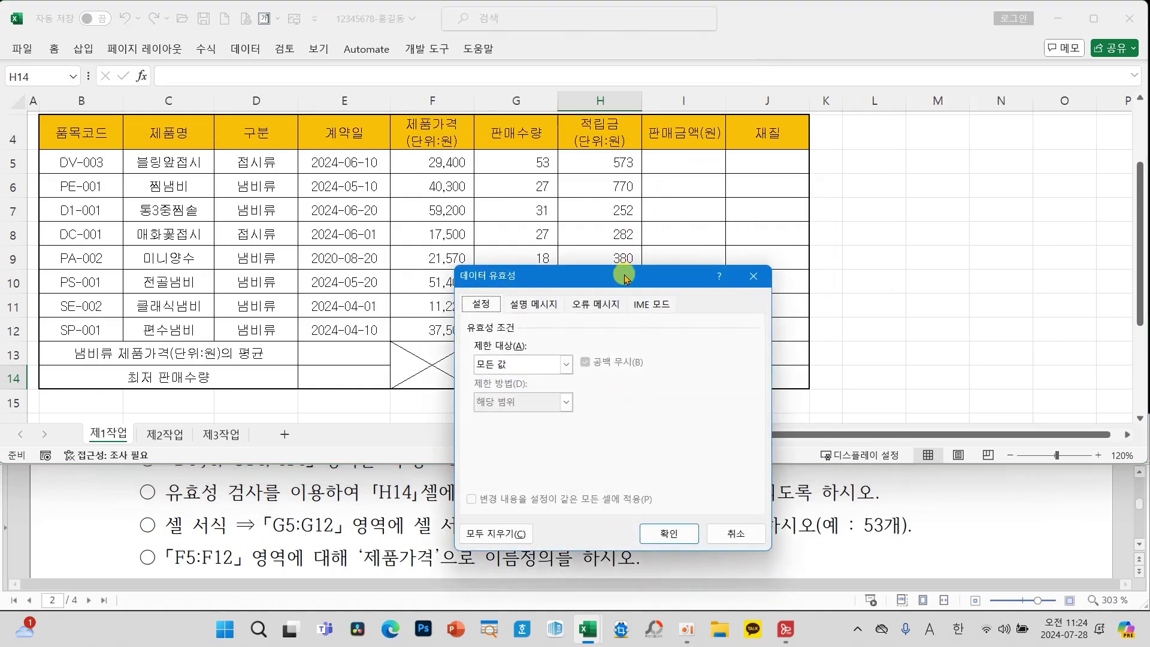
left_click_drag(624, 279, 679, 92)
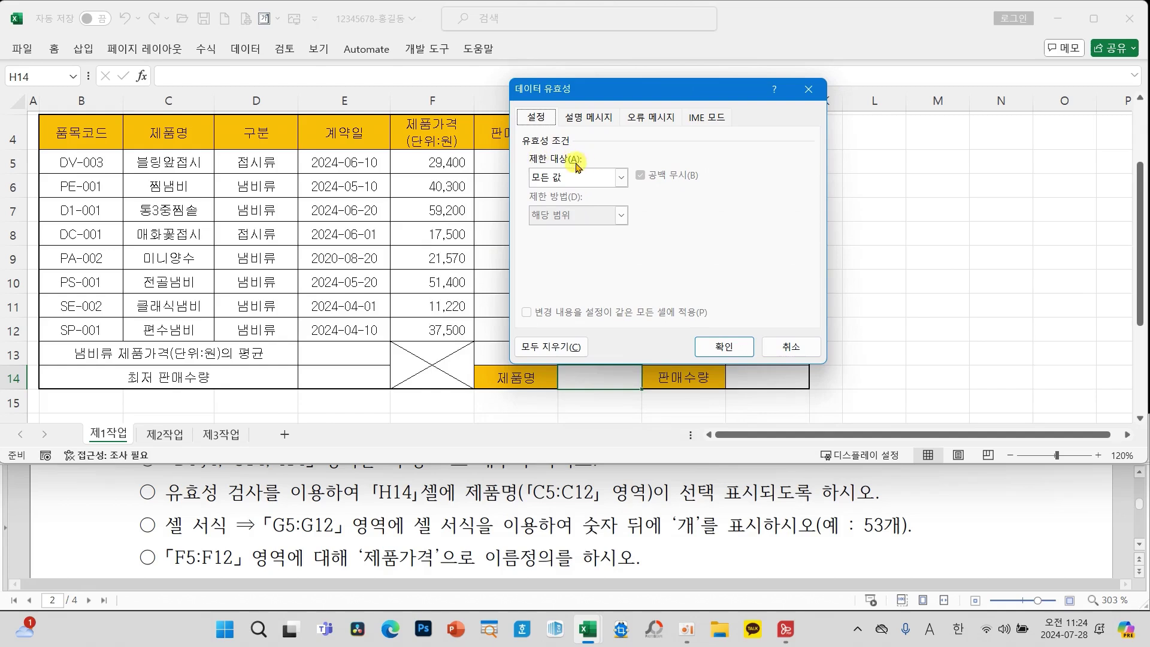
left_click(611, 181)
left_click(541, 222)
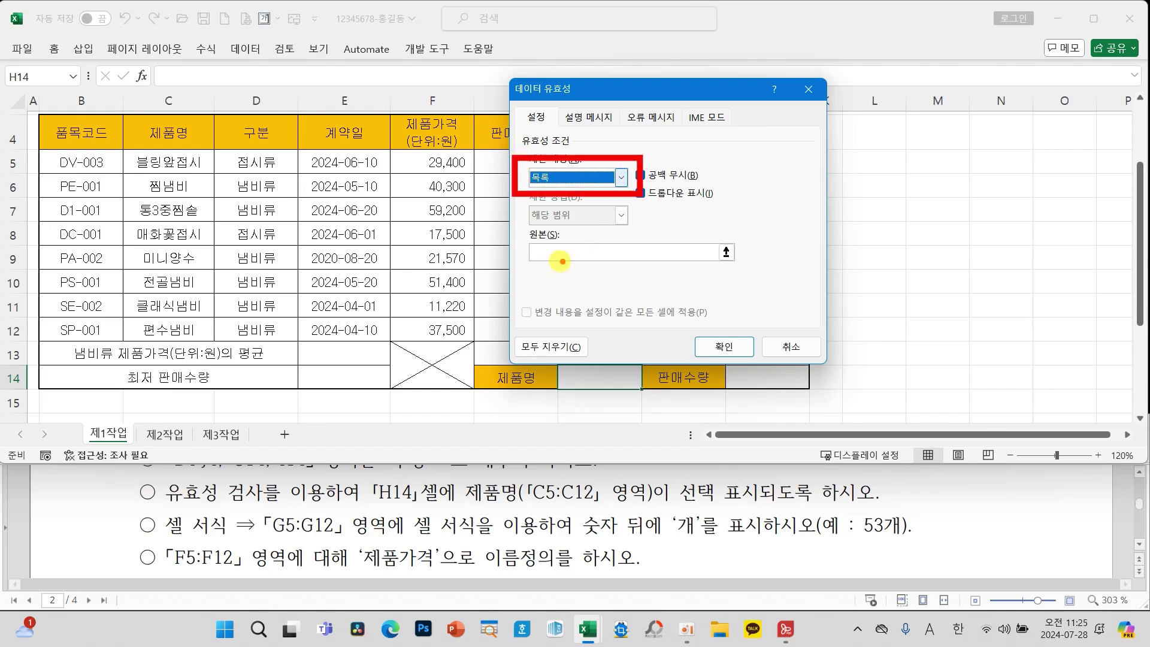
Use the product names in C5:C12 as the list source (원본) and apply the validation to H14
mouse_move(541, 237)
left_mouse_down()
mouse_move(547, 251)
mouse_move(597, 223)
mouse_move(336, 201)
mouse_move(190, 231)
left_mouse_up()
mouse_move(118, 155)
left_mouse_down()
mouse_move(152, 180)
mouse_move(221, 339)
left_mouse_up()
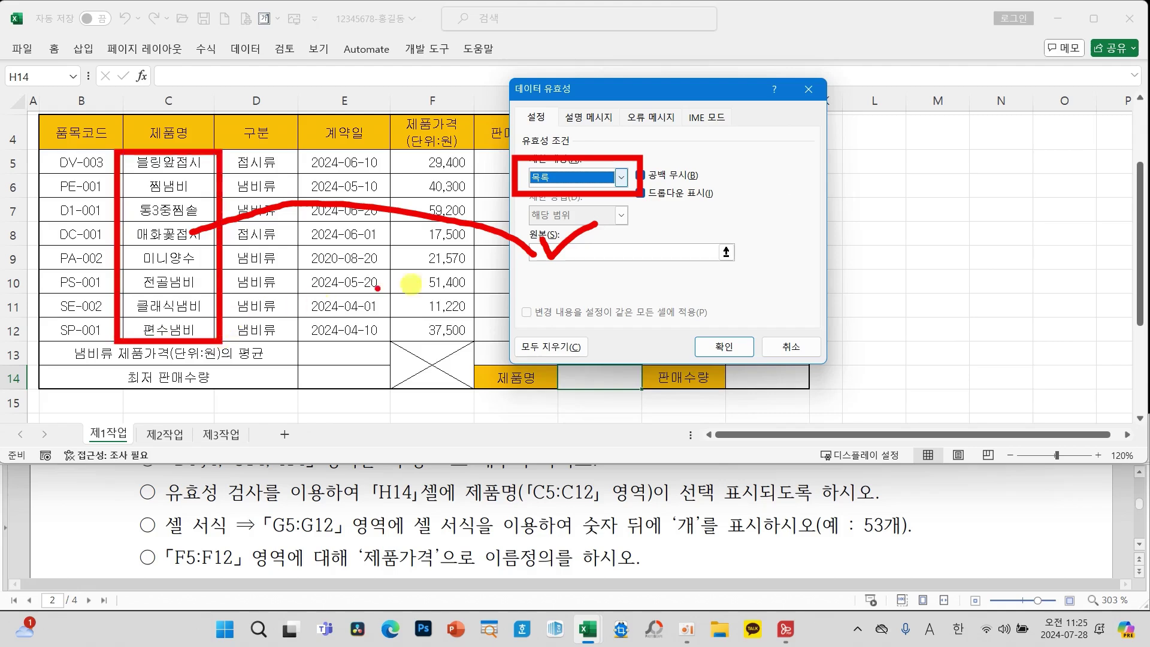
key("Escape")
left_click(567, 253)
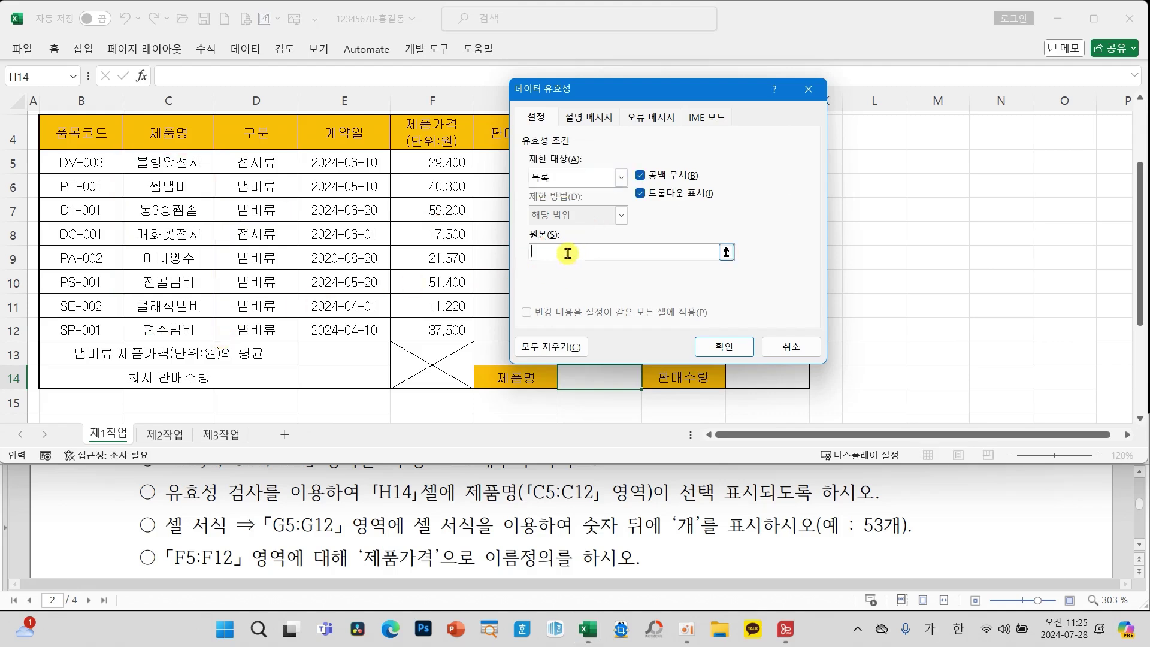
left_click(180, 164)
left_click_drag(180, 165, 172, 331)
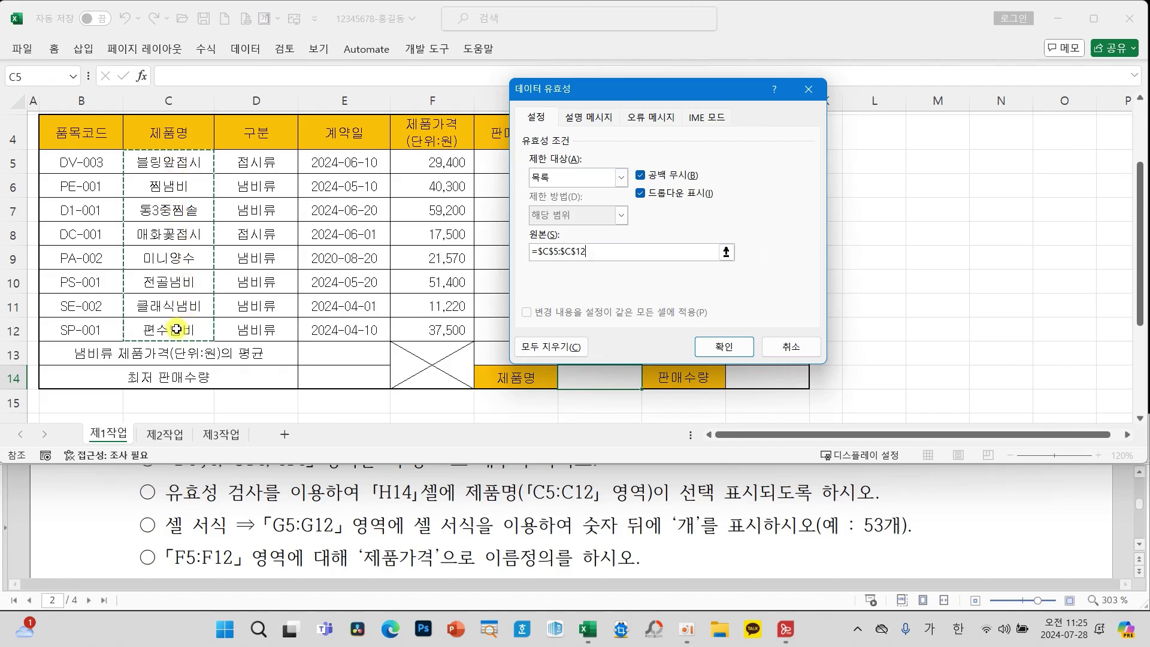
left_click(736, 345)
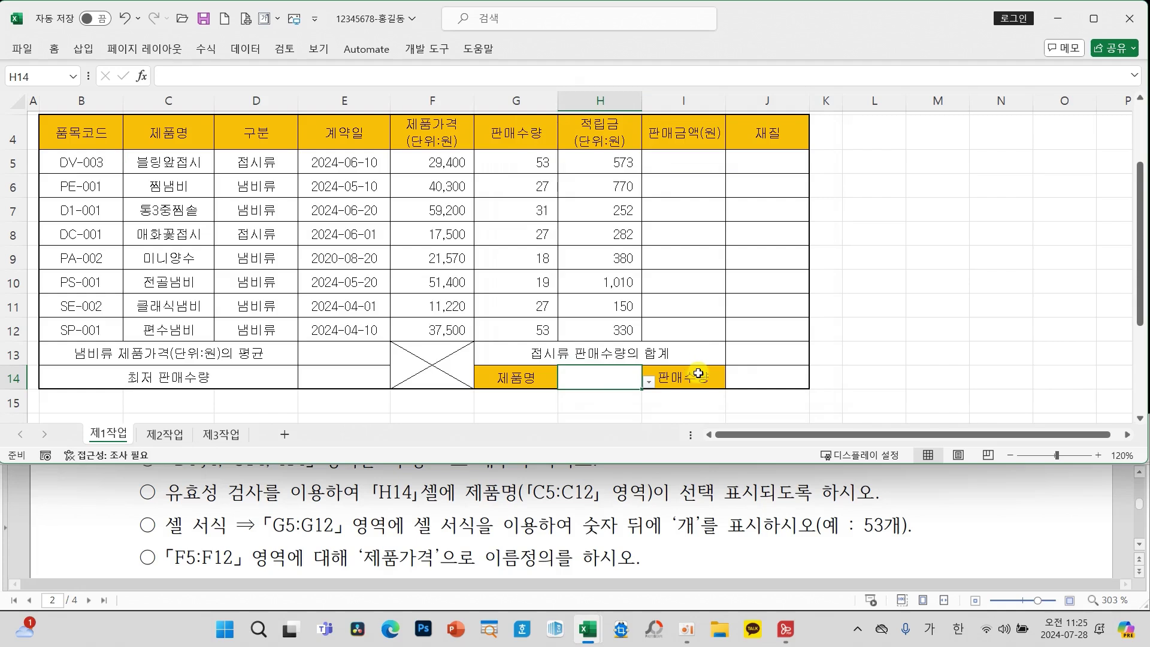
Choose 블링앞접시 from the product name list in H14
mouse_move(683, 386)
left_mouse_down()
mouse_move(662, 398)
mouse_move(617, 383)
mouse_move(674, 389)
mouse_move(674, 419)
left_mouse_up()
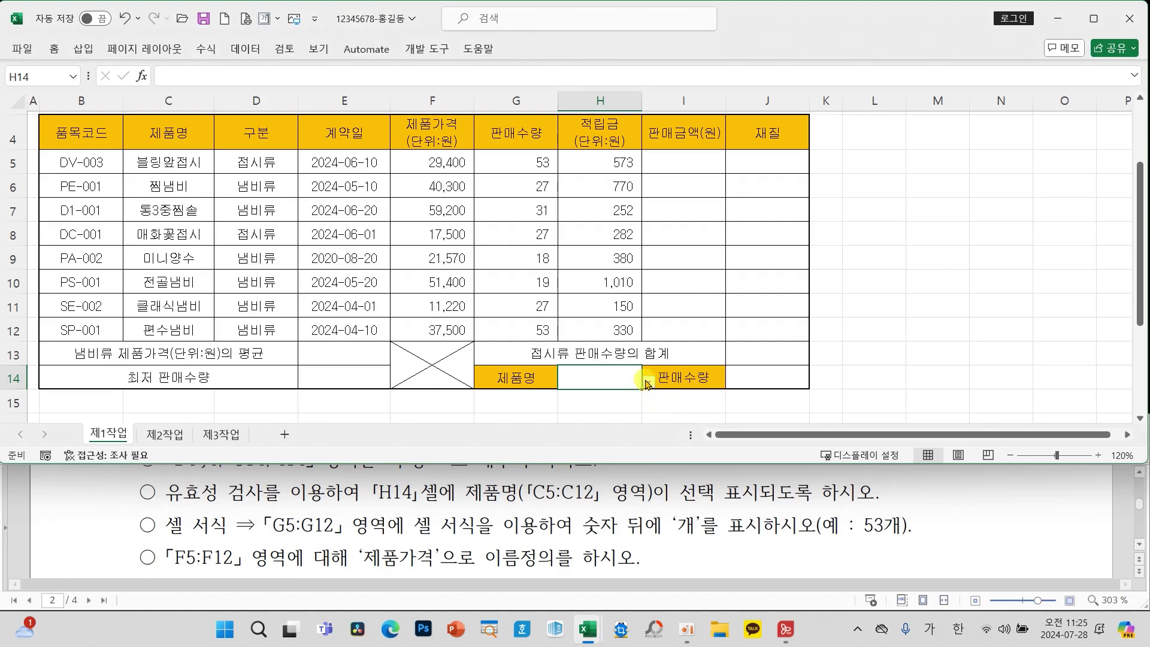
left_click(649, 381)
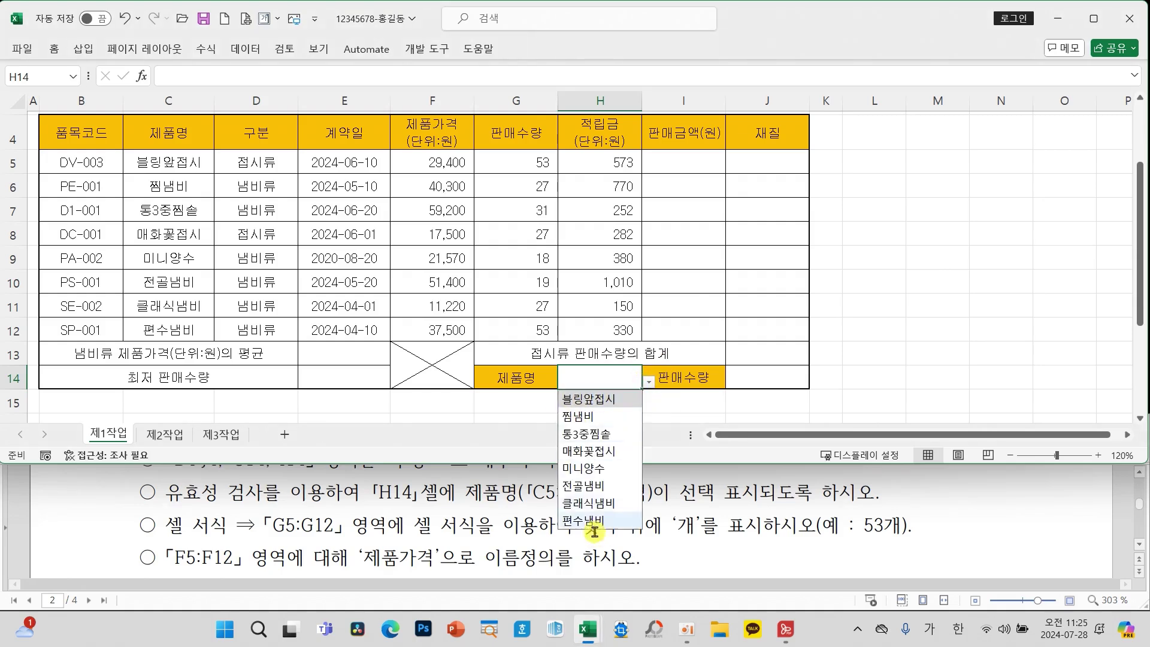
left_click(596, 398)
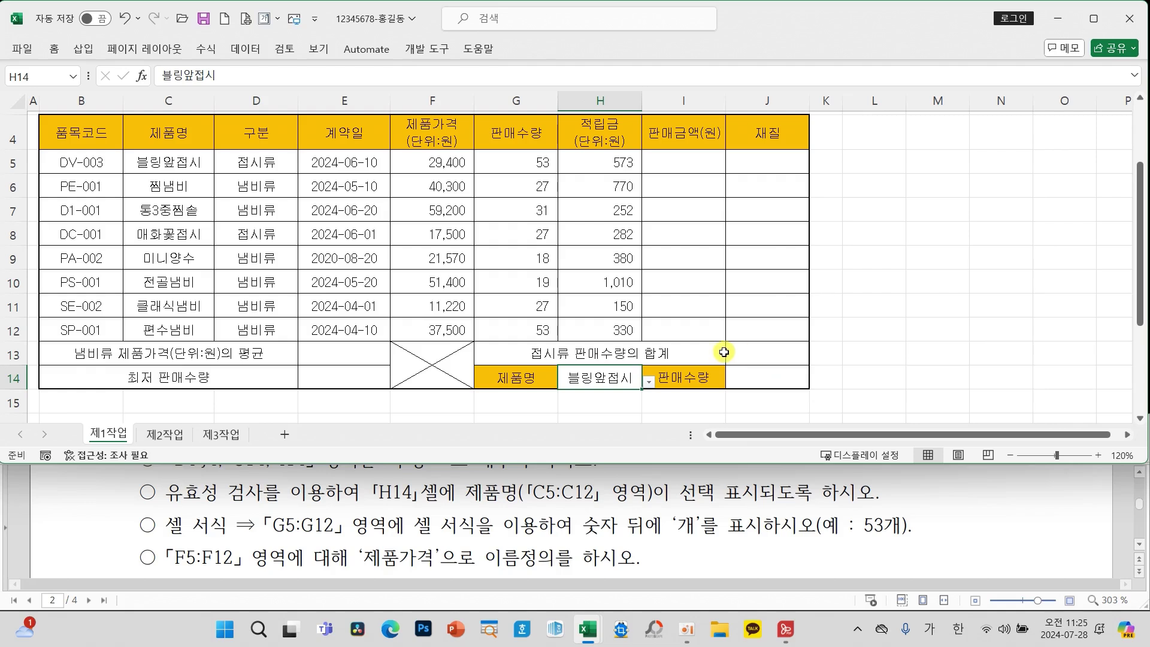
Define the name 제품가격 for the price cells F5:F12 and reselect the range to check it
left_click(438, 166)
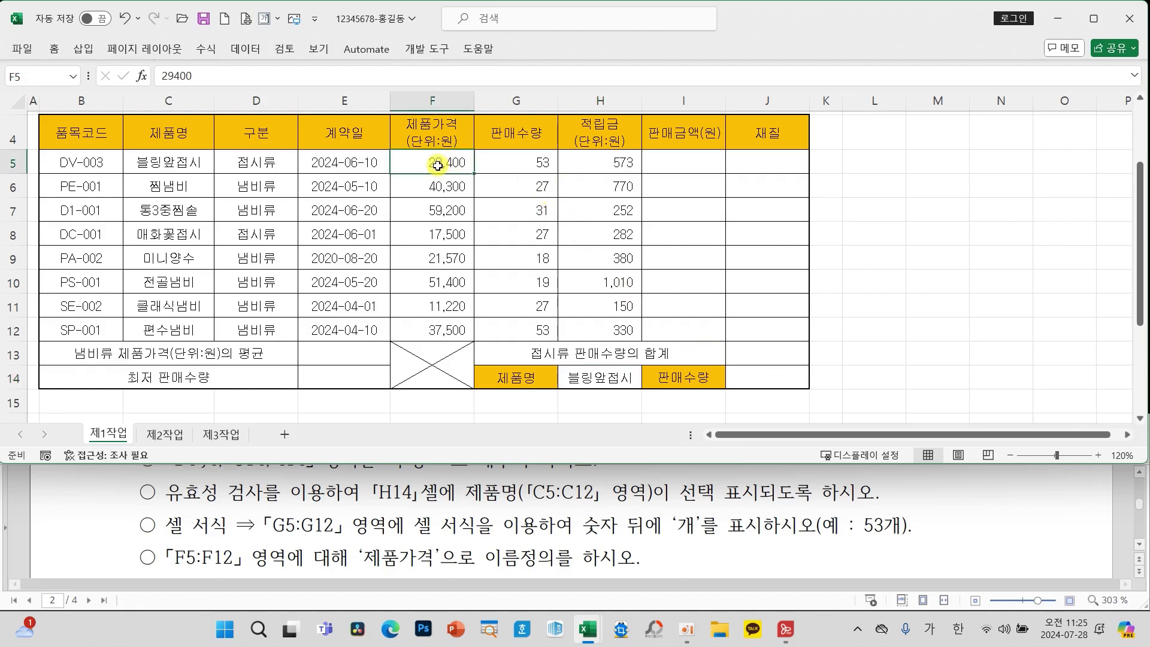
left_click_drag(438, 166, 445, 322)
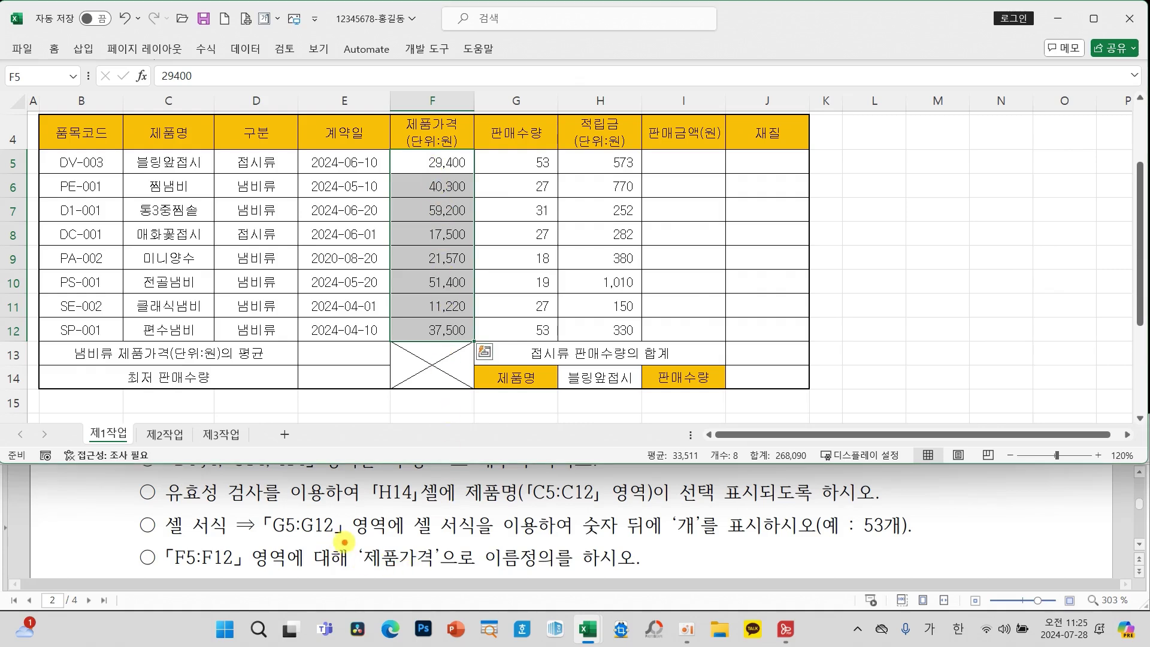
left_click_drag(344, 540, 566, 575)
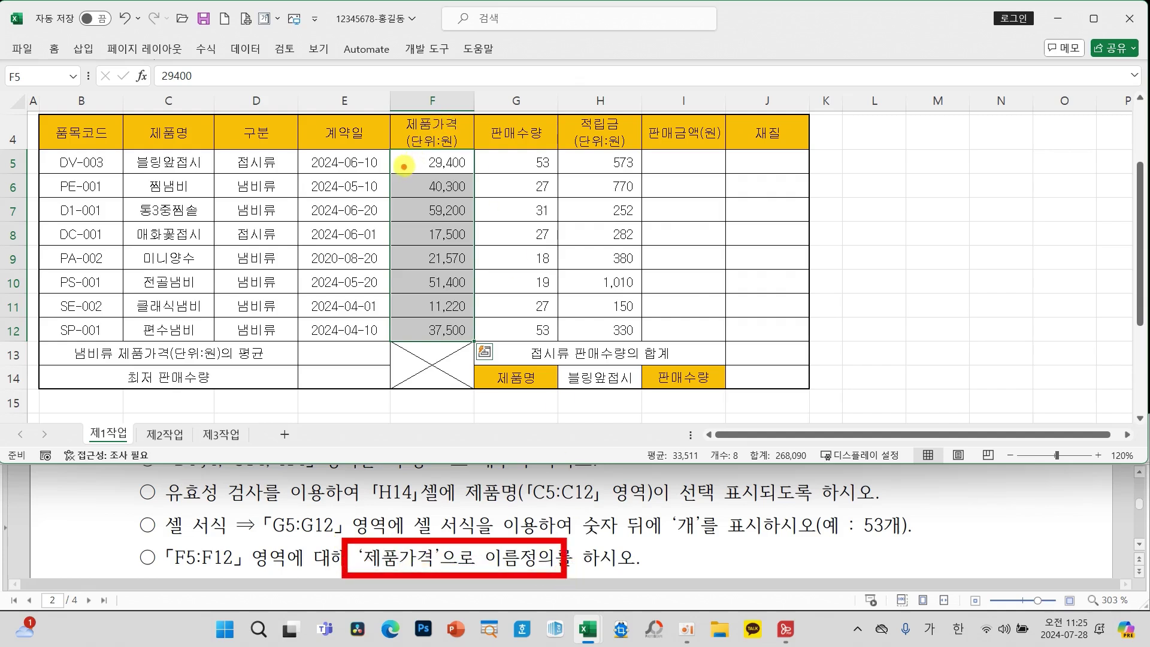
mouse_move(397, 204)
left_mouse_down()
mouse_move(277, 193)
mouse_move(66, 108)
mouse_move(52, 84)
mouse_move(73, 93)
left_mouse_up()
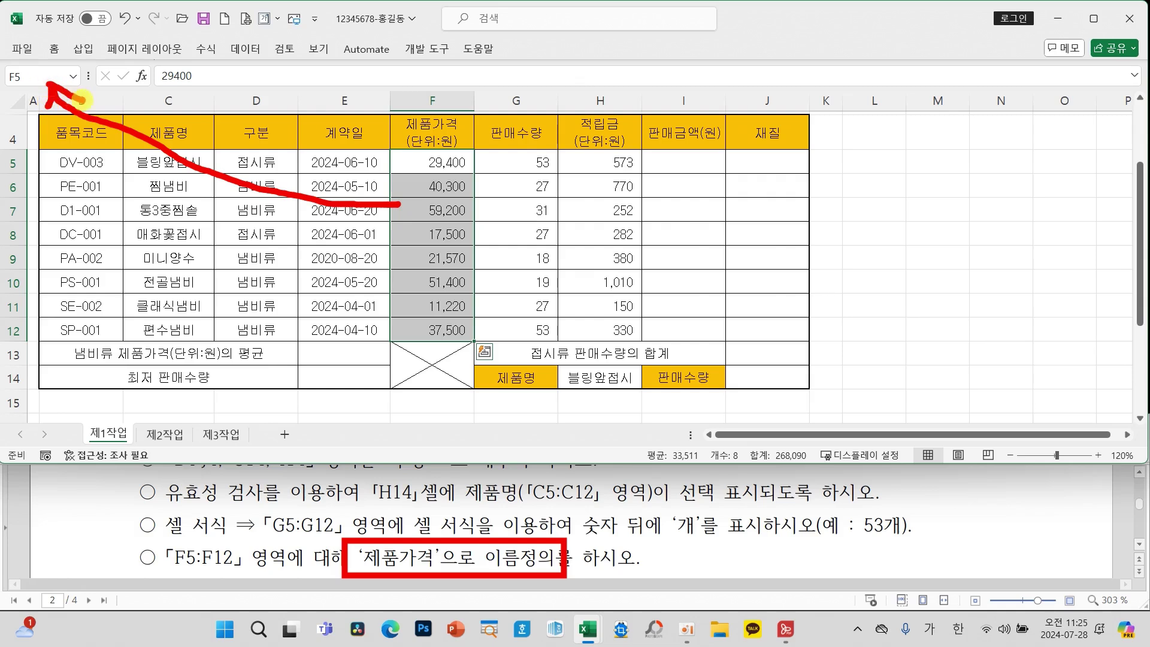
key("Escape")
left_click(37, 76)
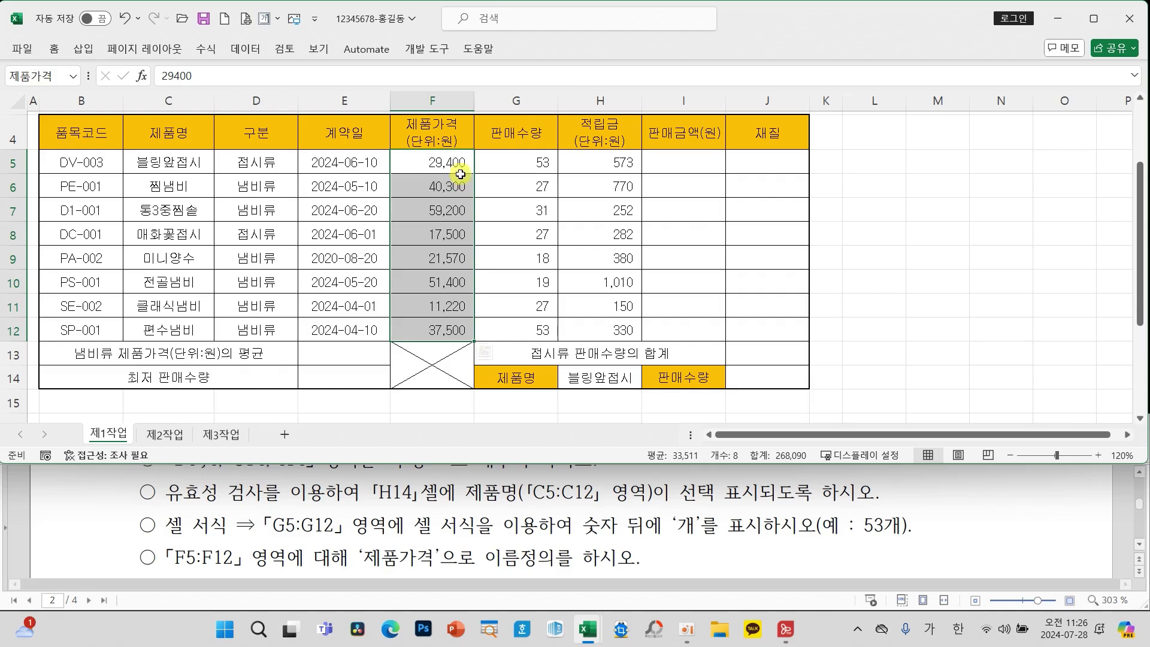
left_click_drag(462, 167, 431, 330)
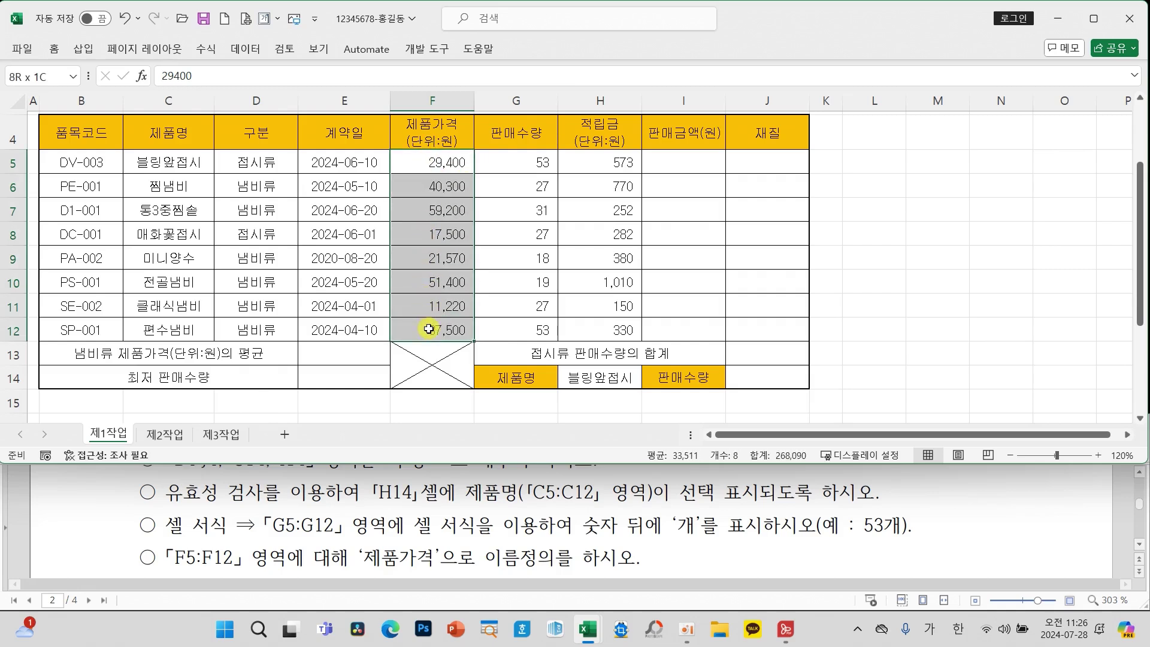
left_click(509, 276)
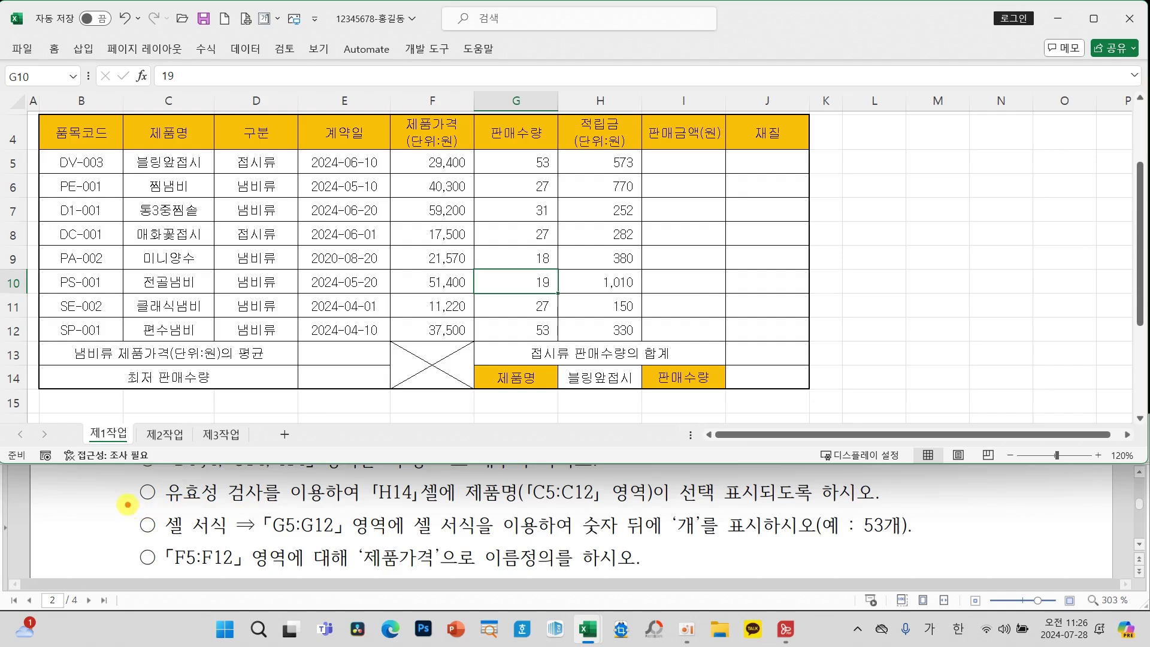
mouse_move(128, 505)
left_mouse_down()
mouse_move(622, 548)
mouse_move(945, 550)
left_mouse_up()
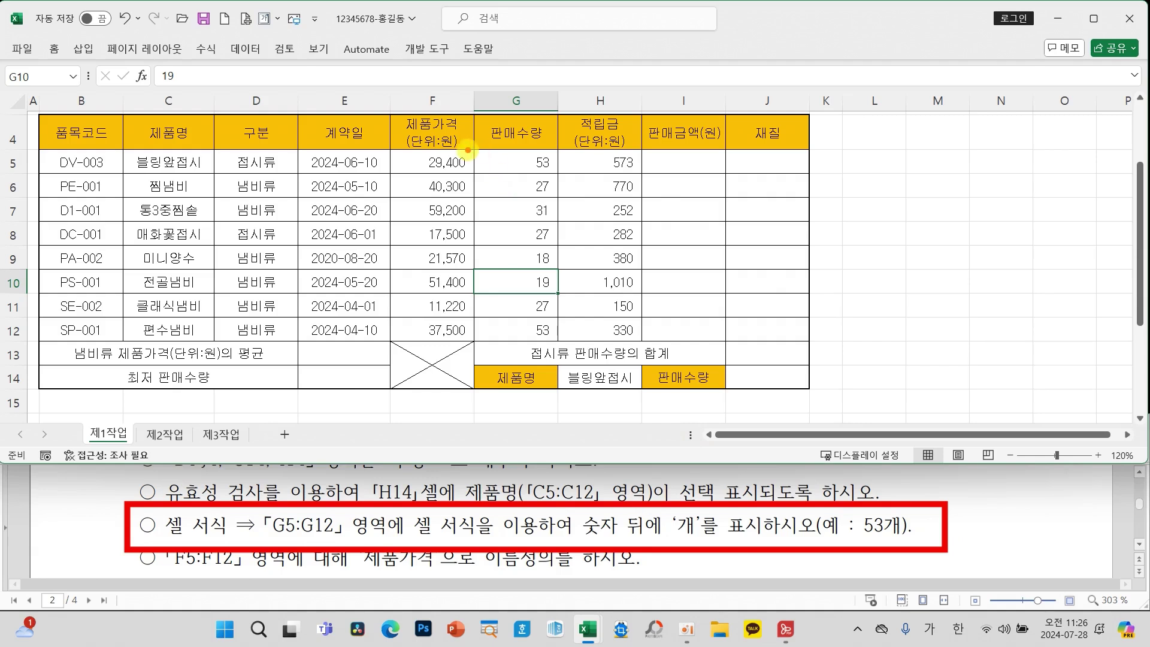
mouse_move(472, 147)
left_mouse_down()
mouse_move(527, 198)
mouse_move(563, 340)
left_mouse_up()
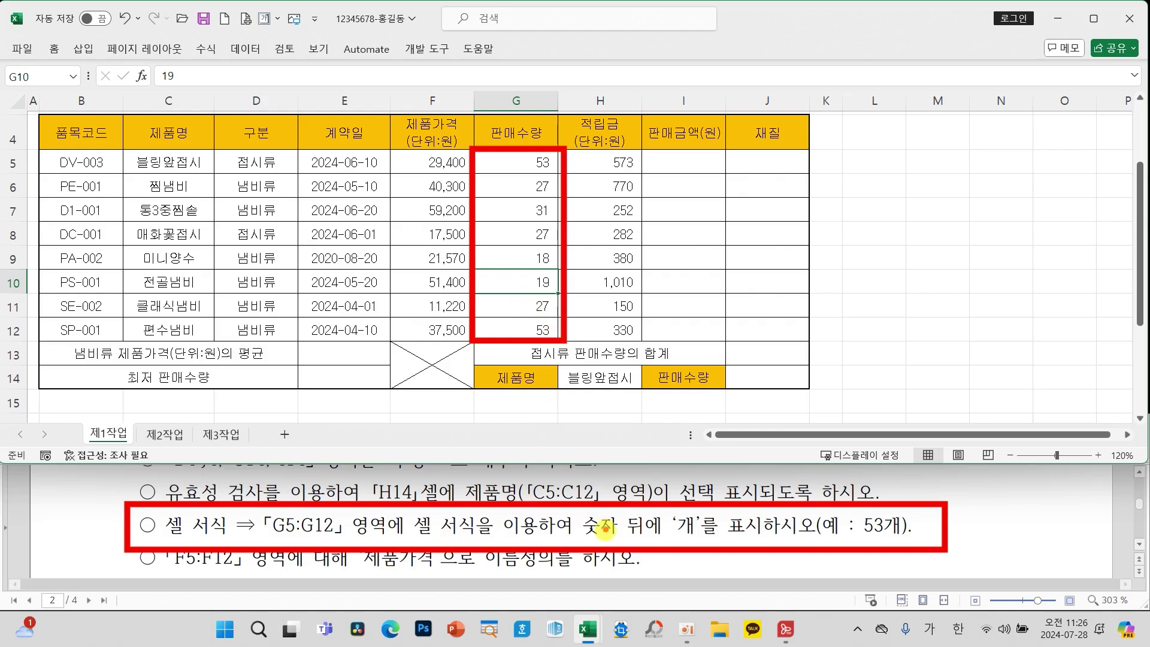
mouse_move(614, 535)
left_mouse_down()
mouse_move(560, 530)
mouse_move(626, 515)
mouse_move(611, 548)
left_mouse_up()
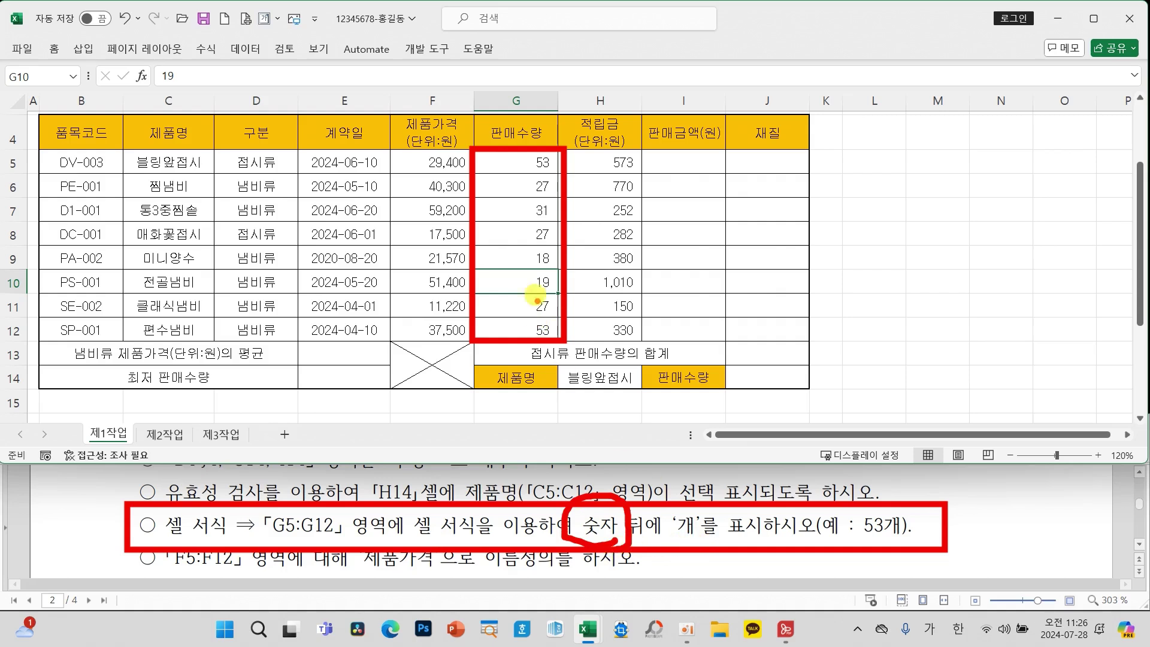
key("Escape")
Open the cell format settings for the sales quantities G5:G12 and choose the 사용자 지정 number category
left_click_drag(511, 163, 513, 328)
right_click(514, 233)
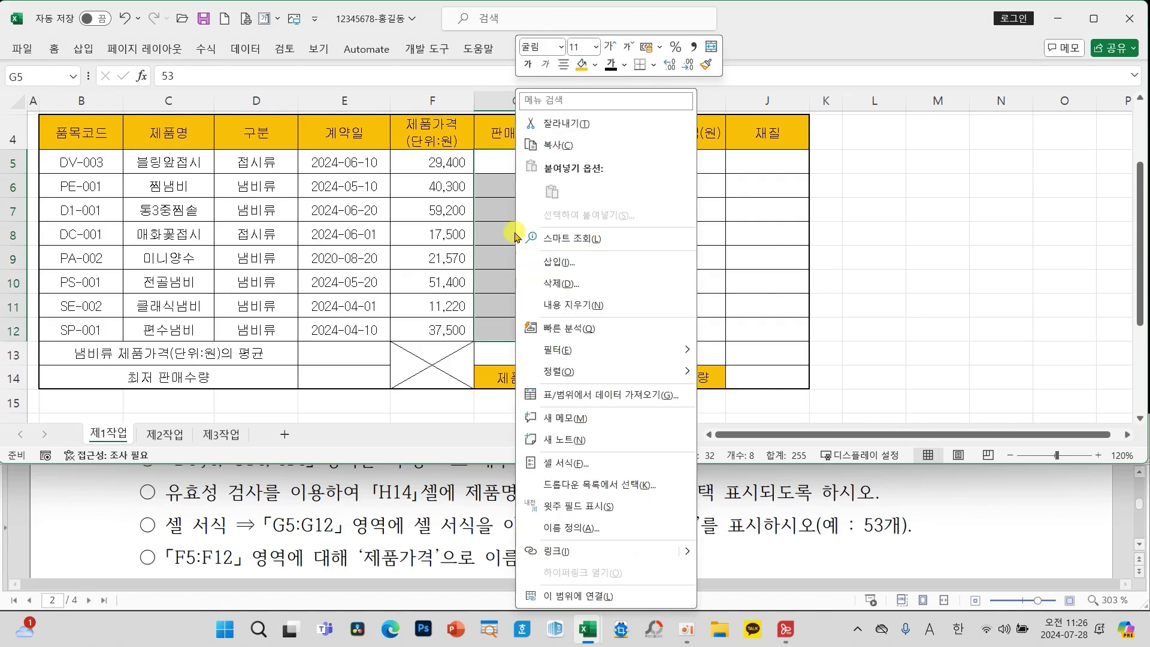
left_click(566, 462)
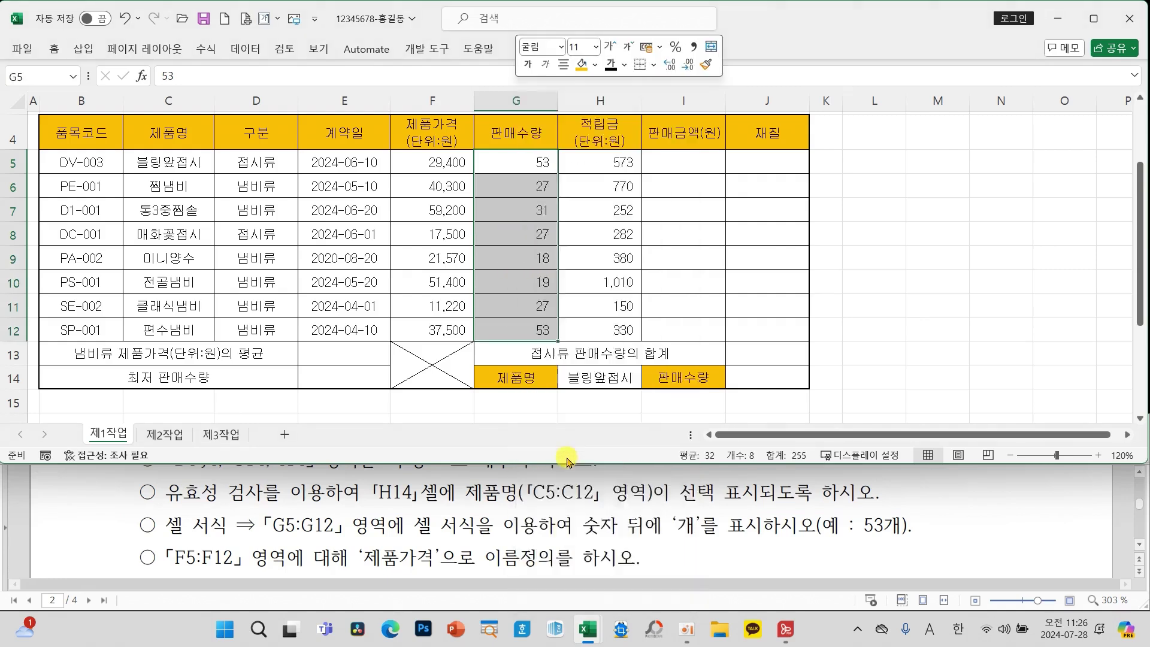
left_click_drag(537, 178, 739, 35)
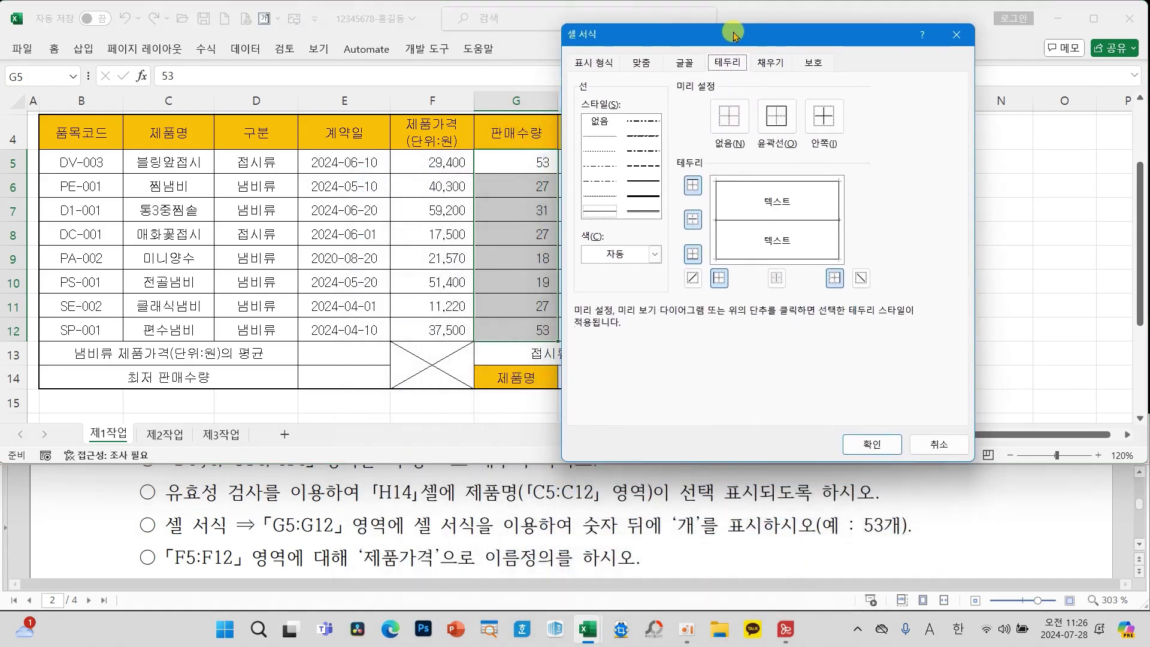
left_click(593, 63)
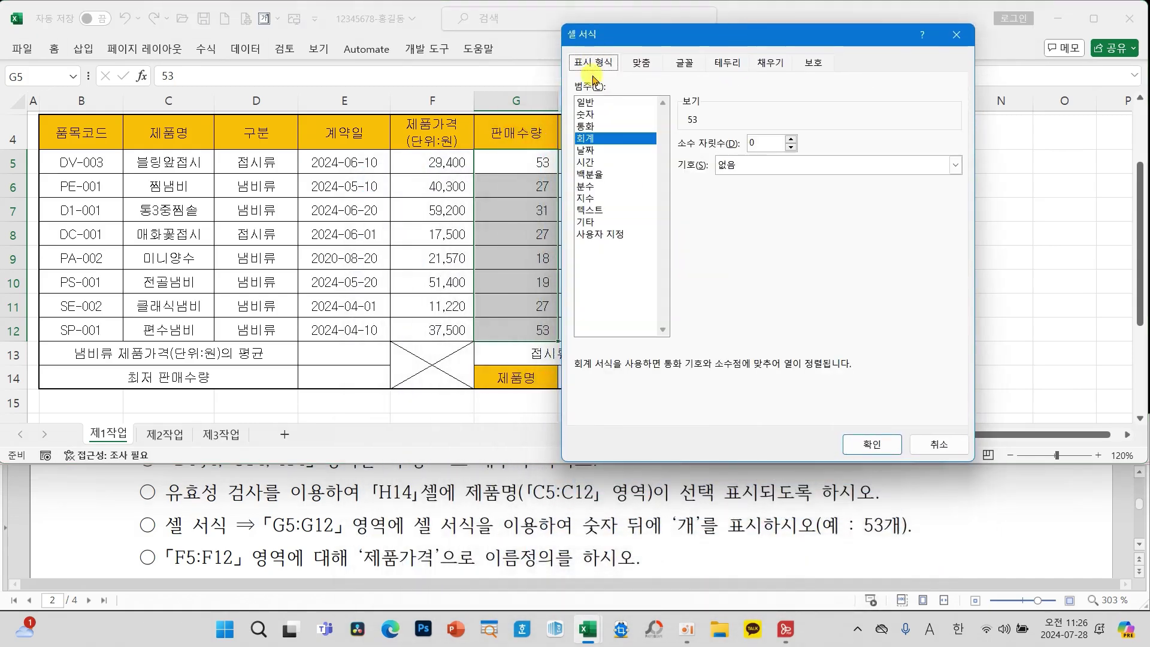
left_click(608, 237)
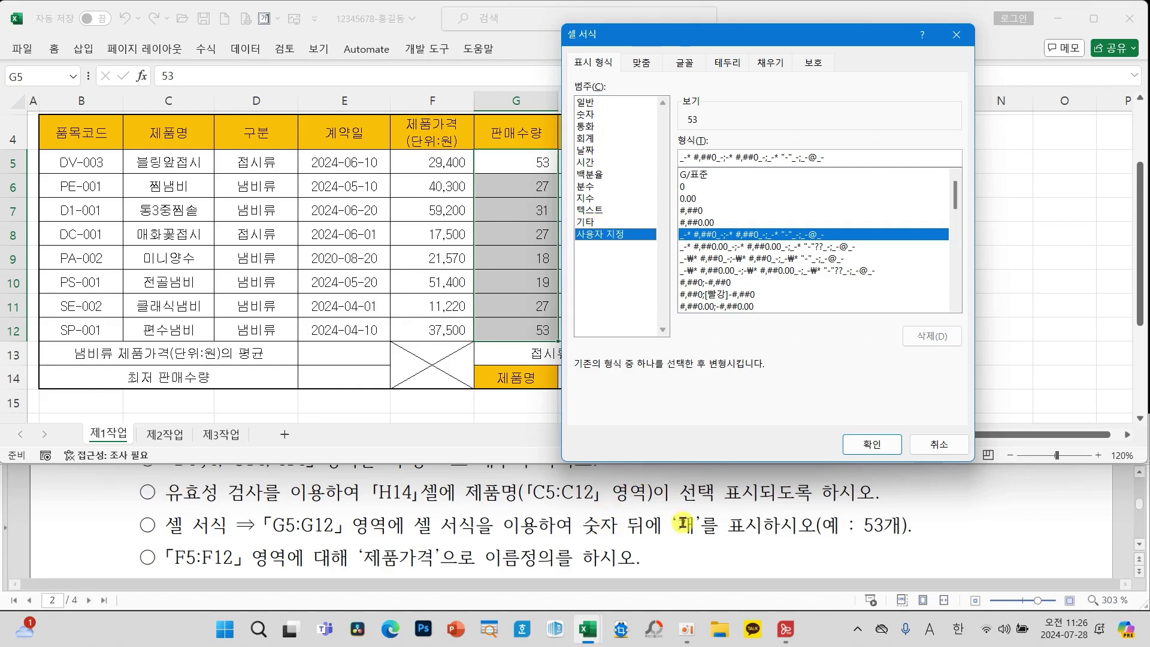
Apply the custom number format #,##0"개" to G5:G12 and check individual cells in the column
left_click(688, 211)
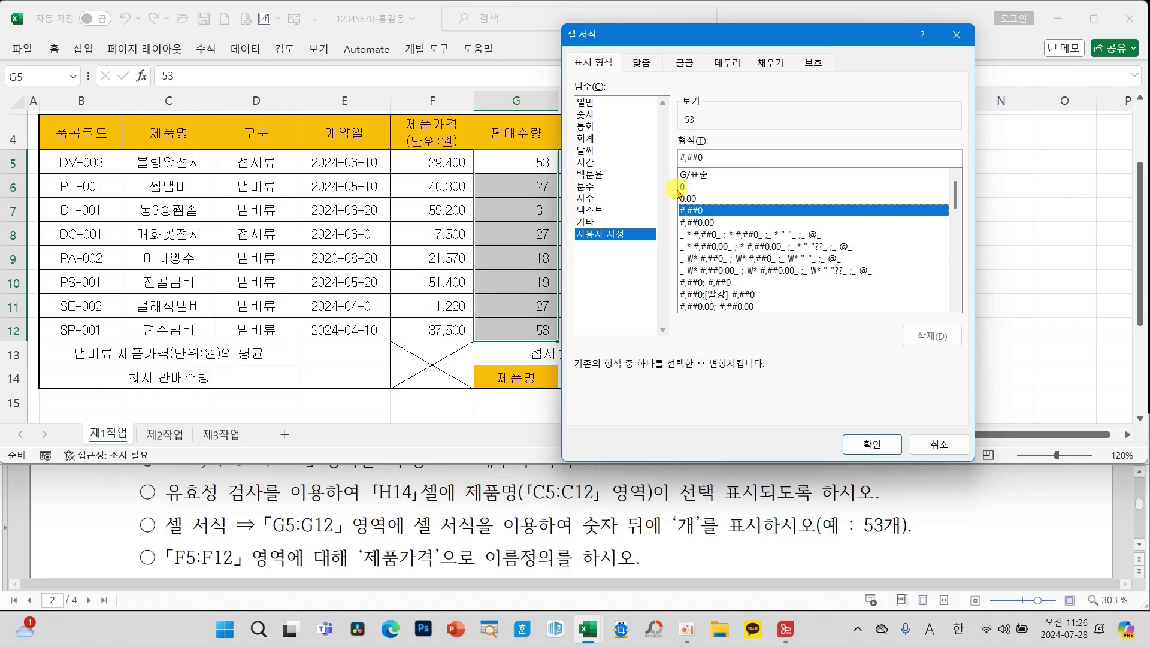
left_click(684, 187)
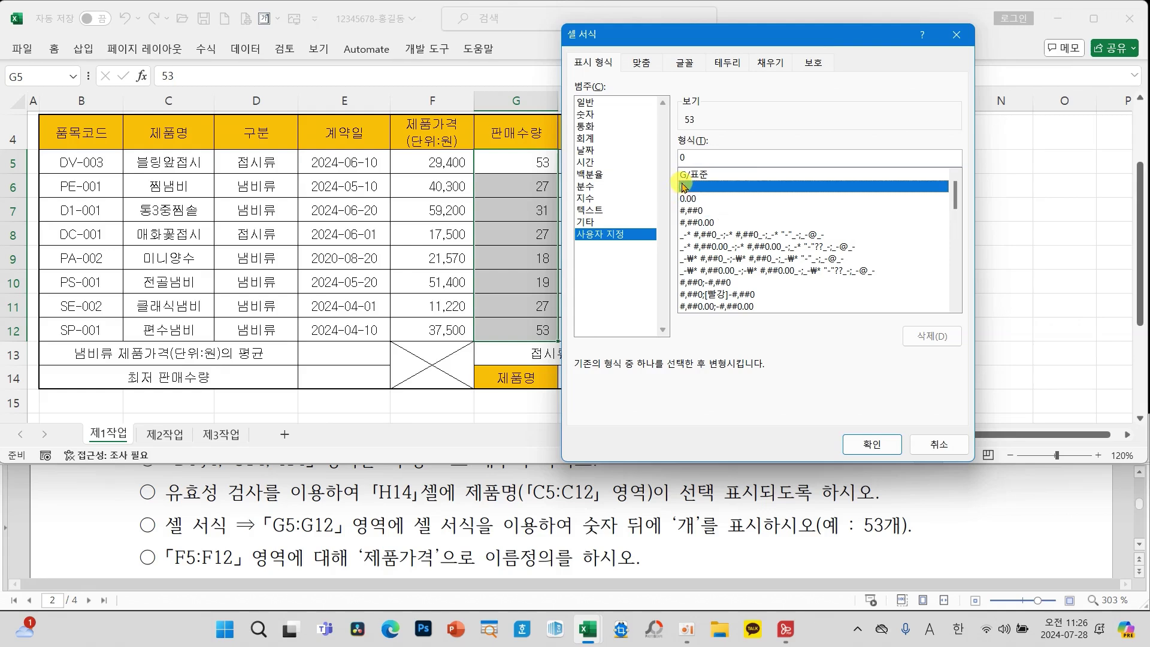
left_click(699, 210)
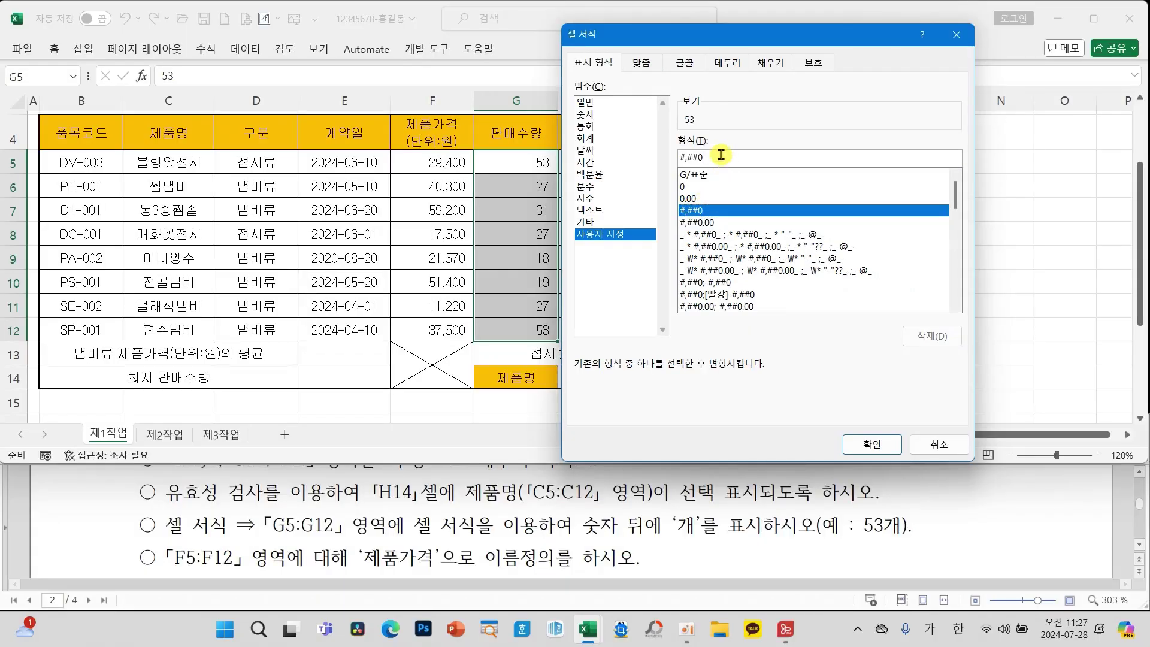
type("\"")
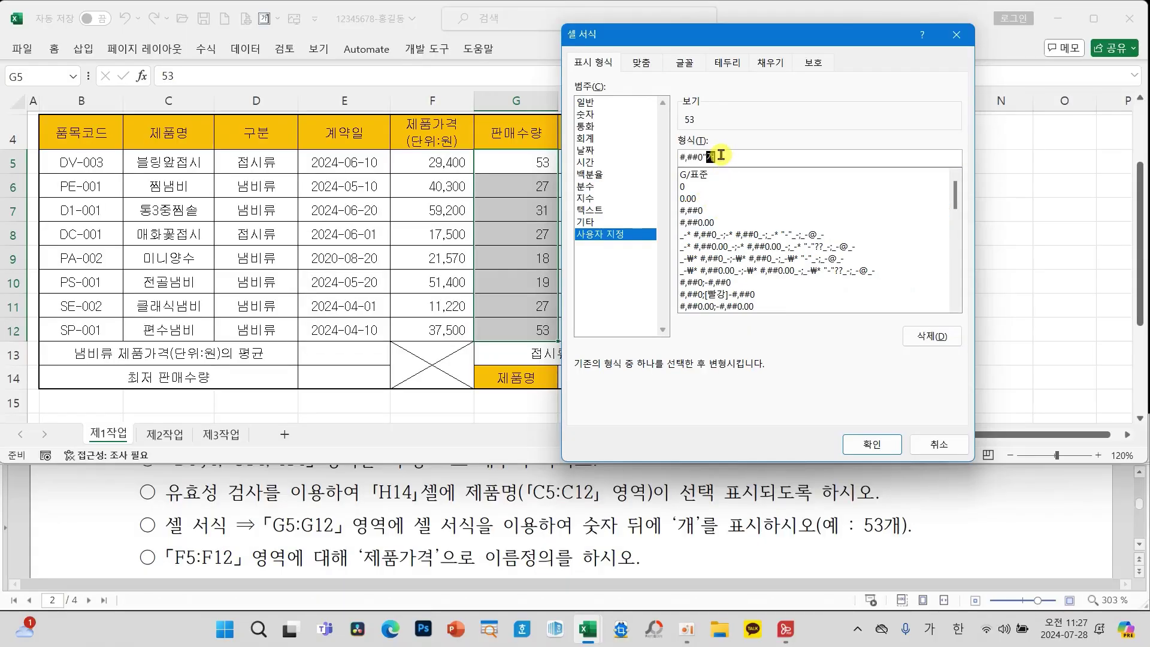
type("개\"")
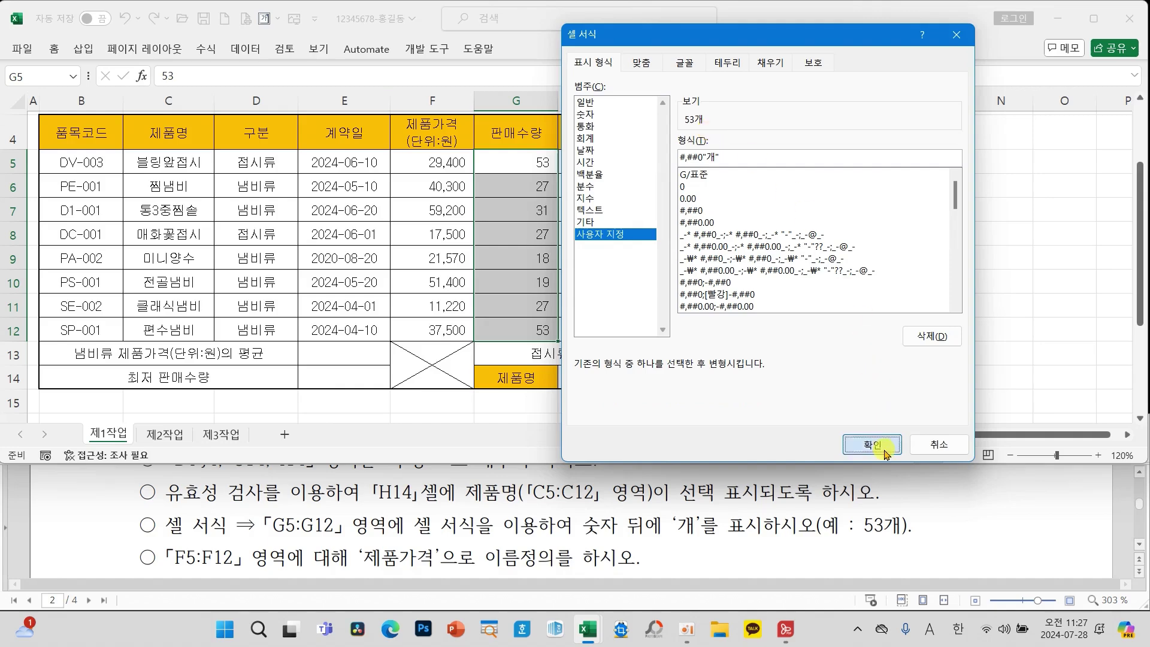
left_click(935, 580)
left_click(533, 299)
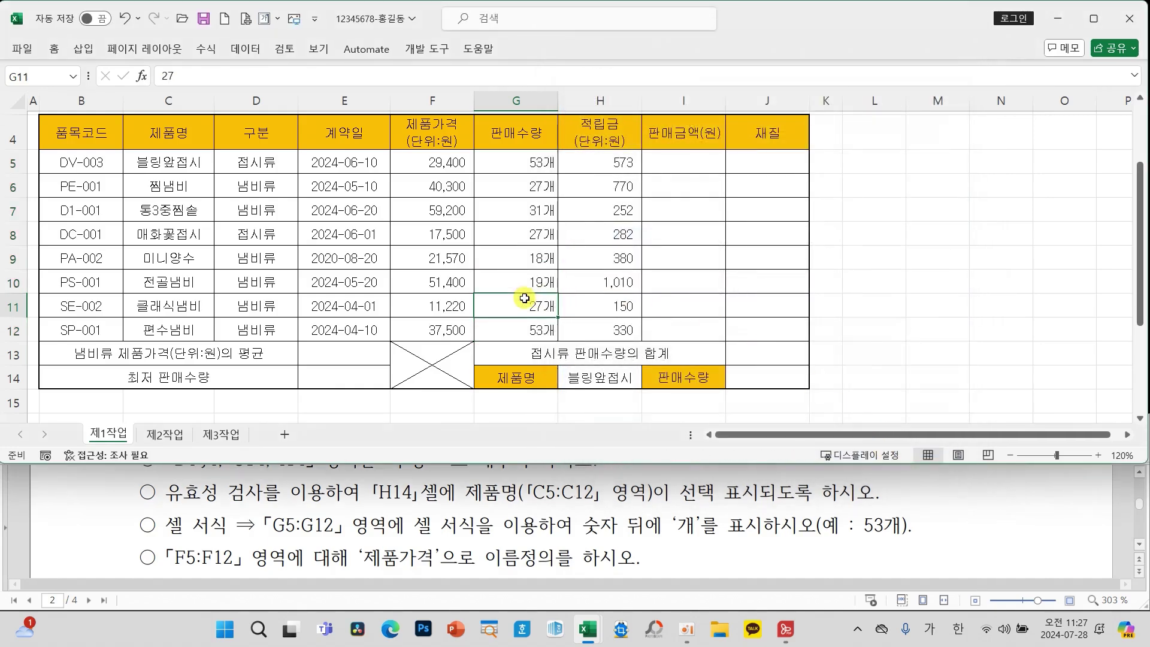
left_click(516, 170)
left_click(517, 276)
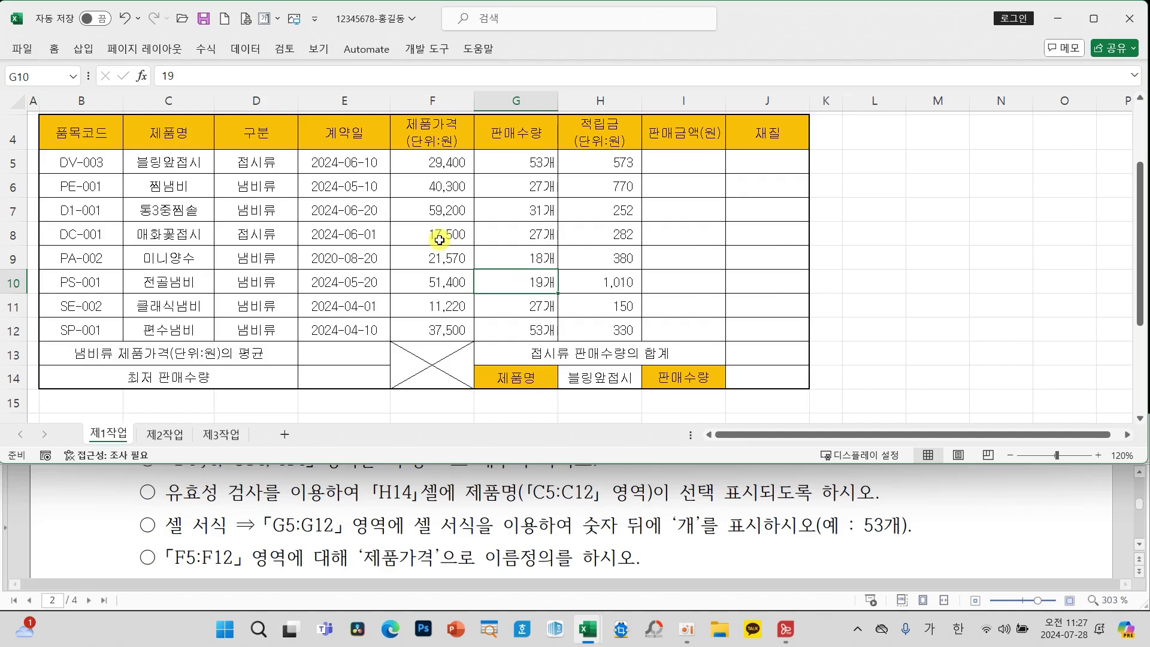
key("ctrl+2")
mouse_move(226, 226)
left_mouse_down()
mouse_move(277, 204)
mouse_move(282, 226)
mouse_move(250, 265)
left_mouse_up()
left_click_drag(261, 194, 268, 267)
mouse_move(294, 231)
left_mouse_down()
mouse_move(360, 216)
mouse_move(376, 238)
left_mouse_up()
left_click_drag(318, 187, 315, 265)
left_click_drag(339, 200, 333, 270)
mouse_move(368, 214)
left_mouse_down()
mouse_move(458, 198)
mouse_move(388, 223)
left_mouse_up()
left_click_drag(416, 177, 395, 257)
left_click_drag(463, 200, 466, 198)
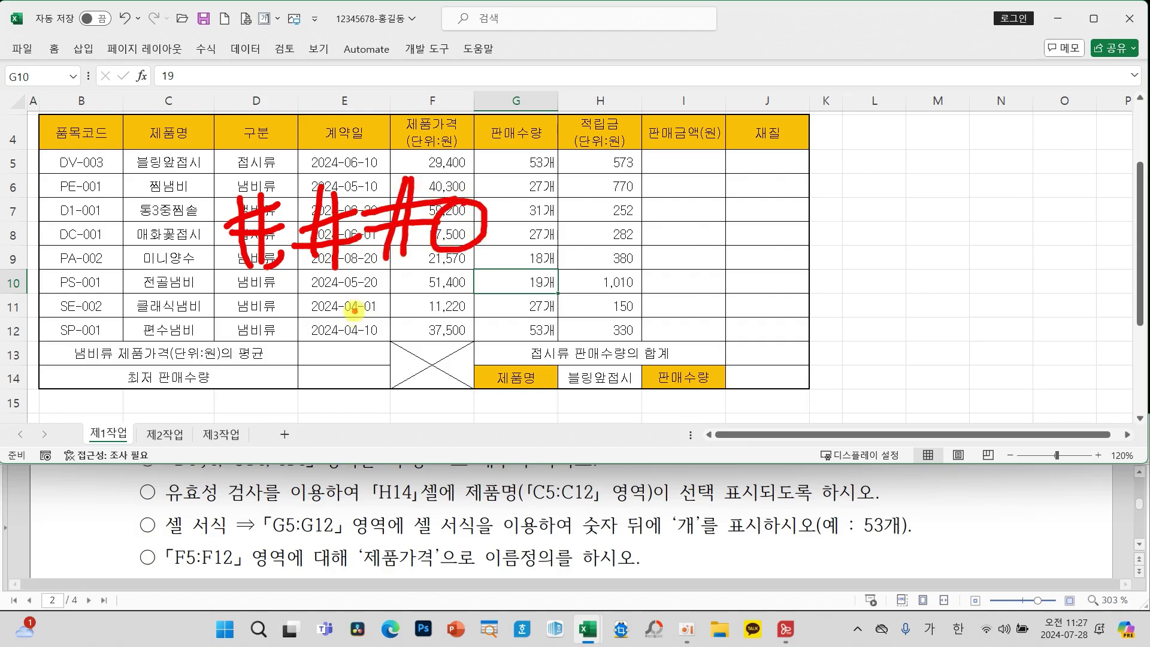
mouse_move(358, 297)
left_mouse_down()
mouse_move(333, 333)
mouse_move(359, 292)
mouse_move(396, 357)
left_mouse_up()
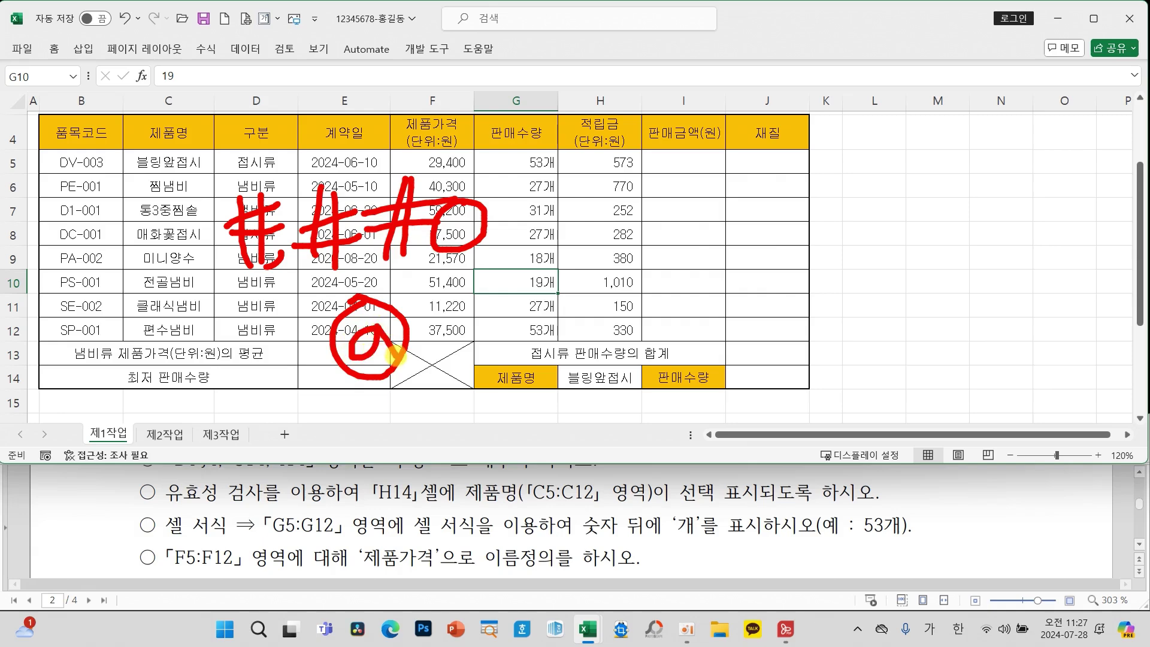
key("Escape")
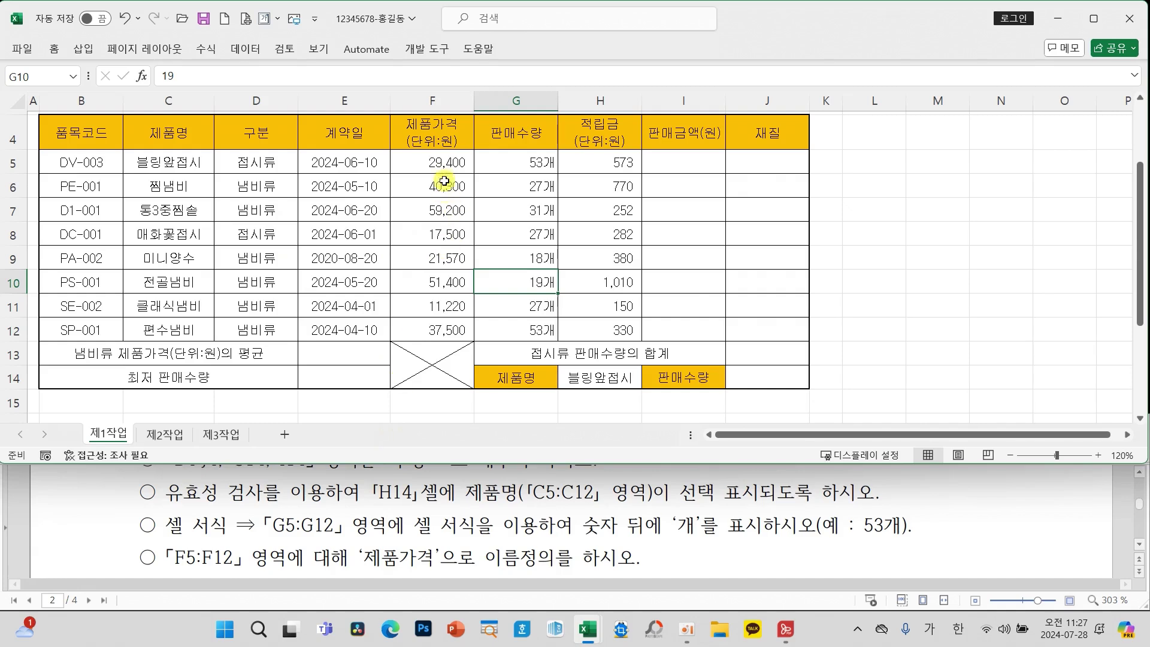
Reselect the prices F5:F12 to check their defined name, and open the name manager (이름 관리자)
left_click_drag(441, 160, 440, 330)
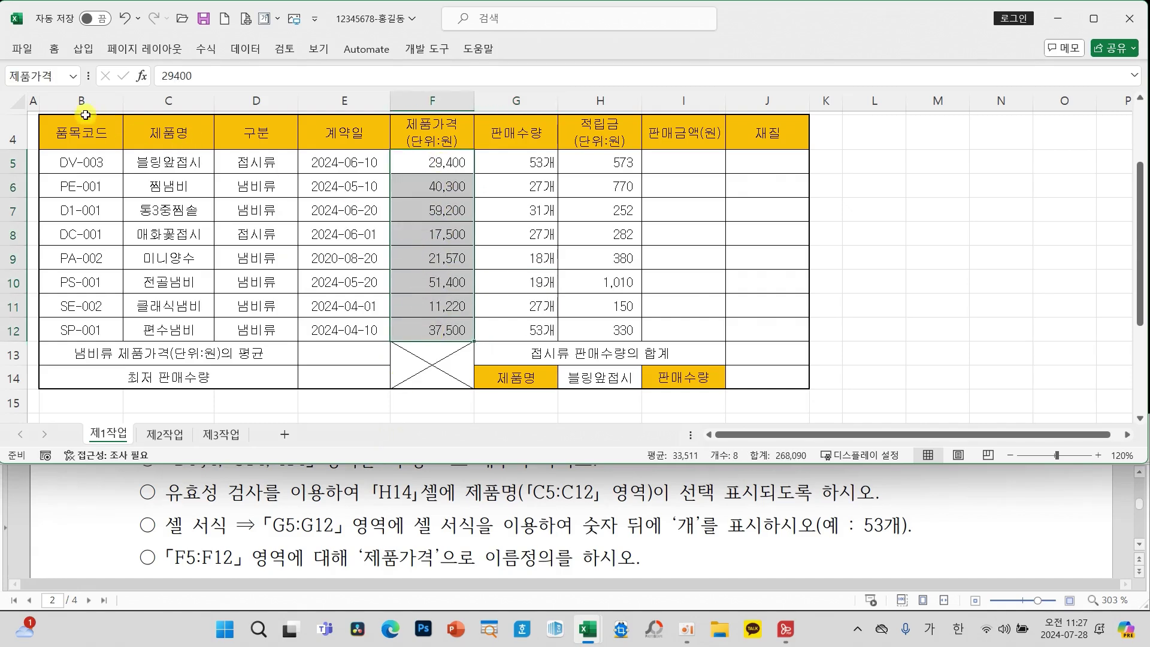
left_click(443, 232)
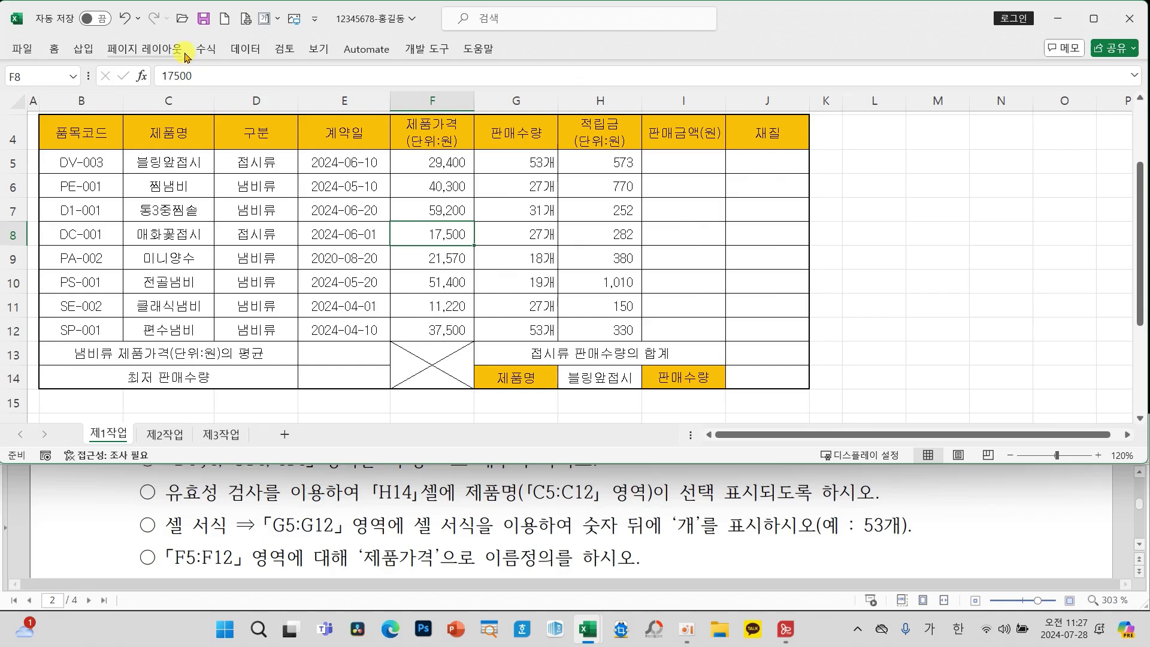
left_click(203, 51)
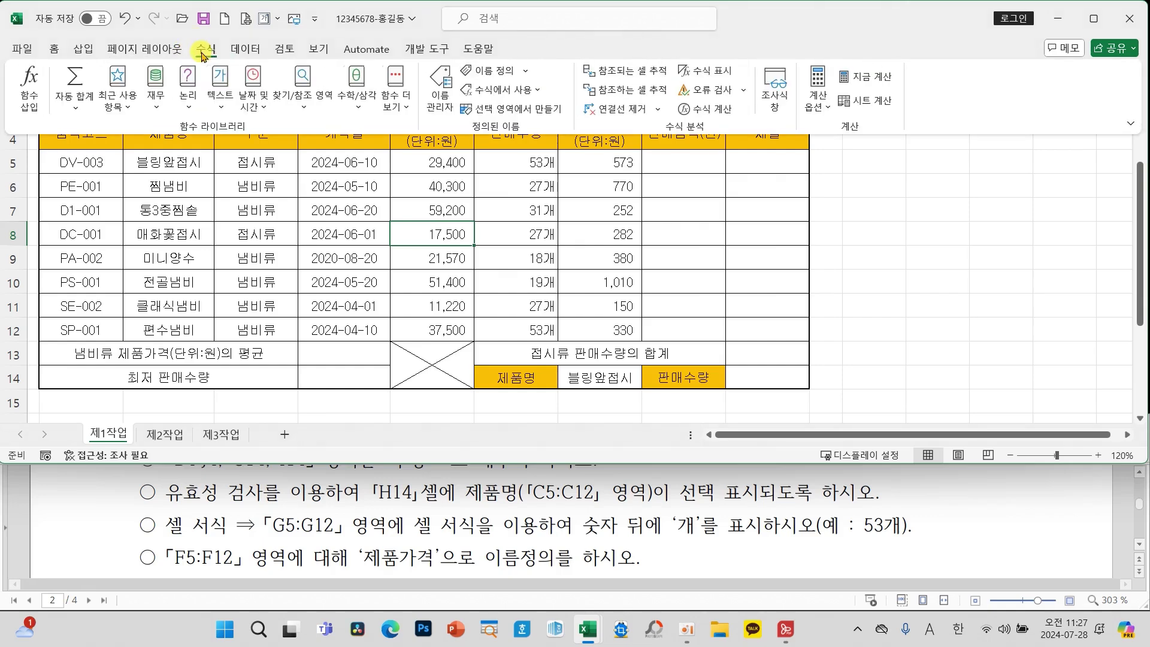
left_click(445, 94)
left_click_drag(497, 73, 379, 111)
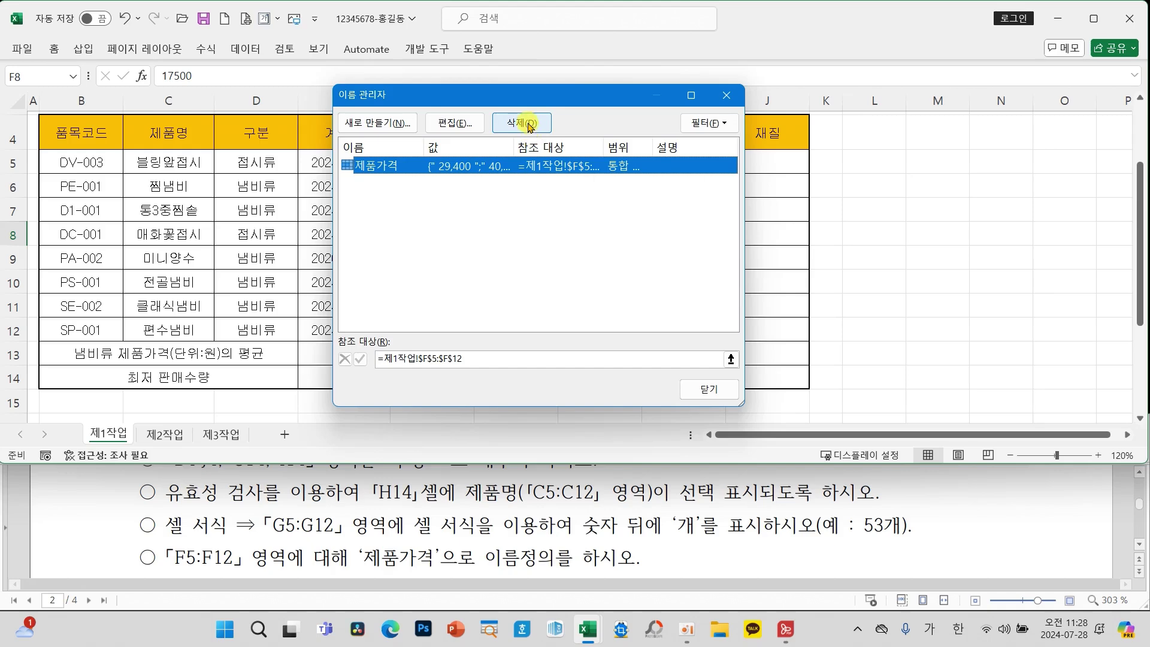
Review the name and reference range of the 제품가격 definition, and close the name manager
left_click(455, 123)
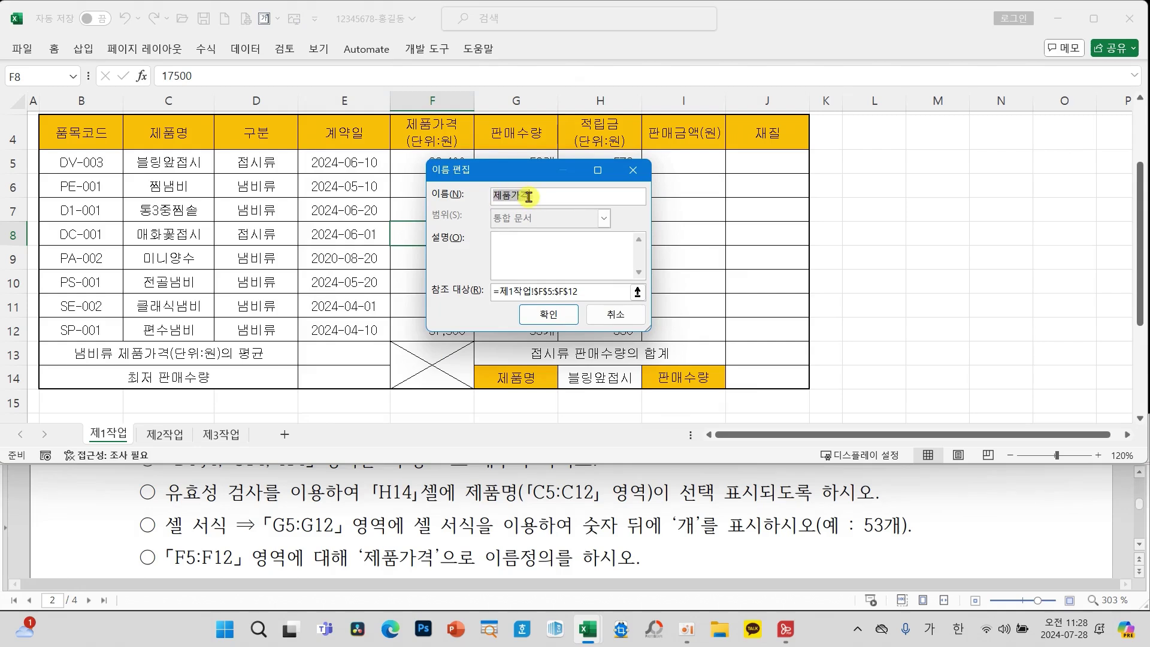
left_click(584, 291)
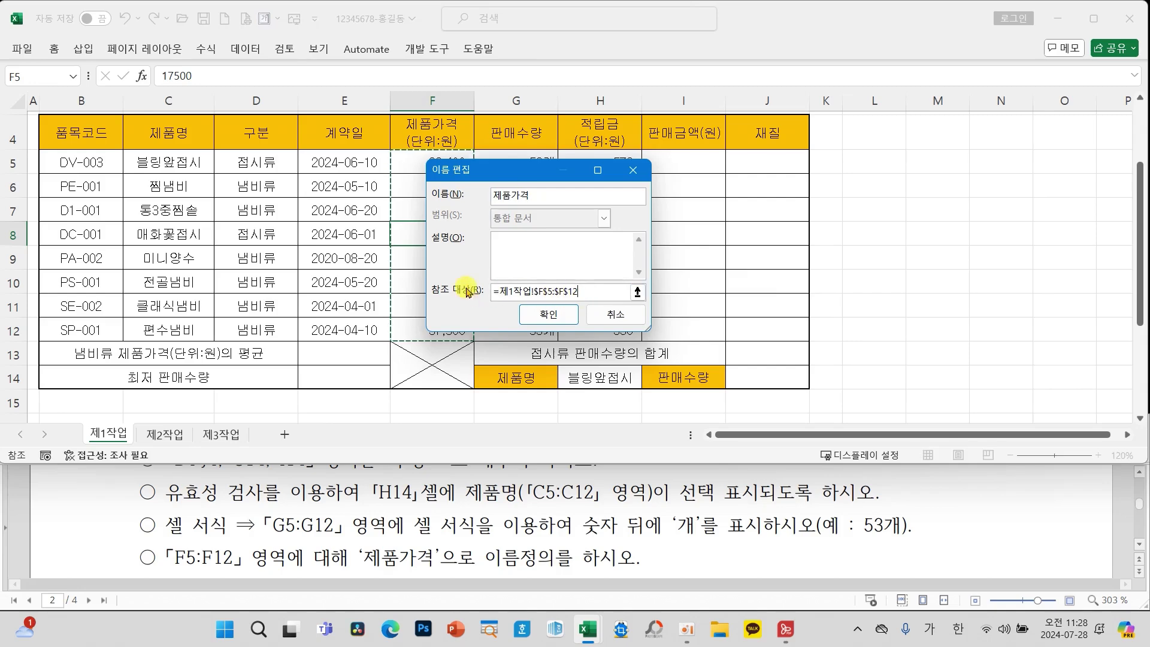
left_click(549, 314)
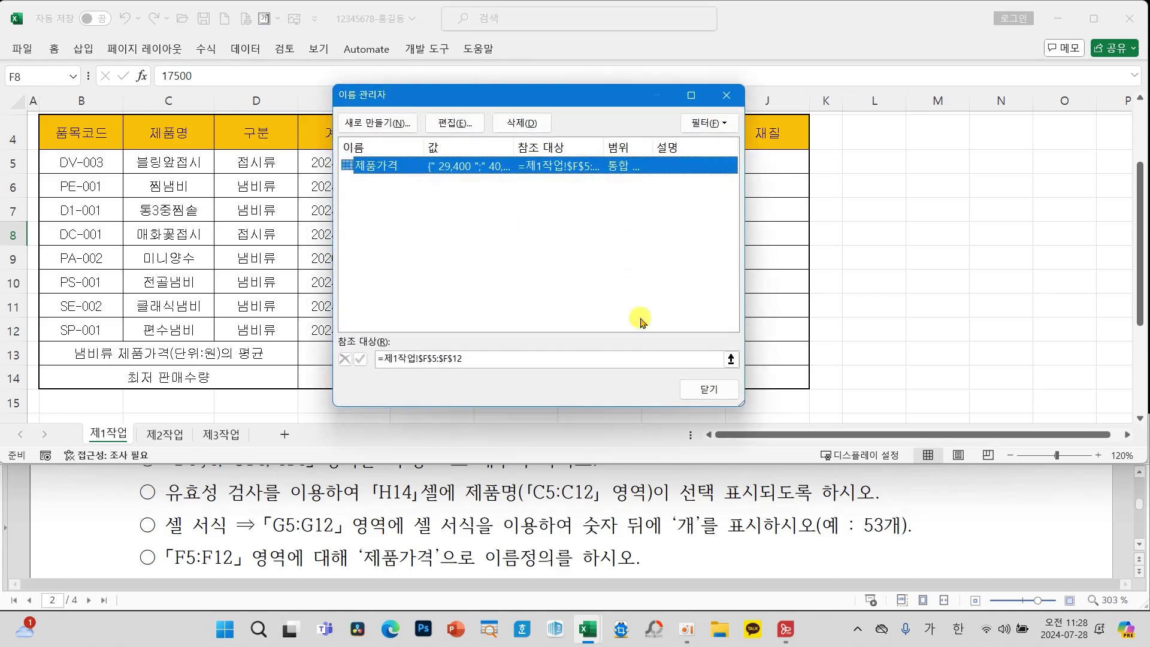
left_click(708, 389)
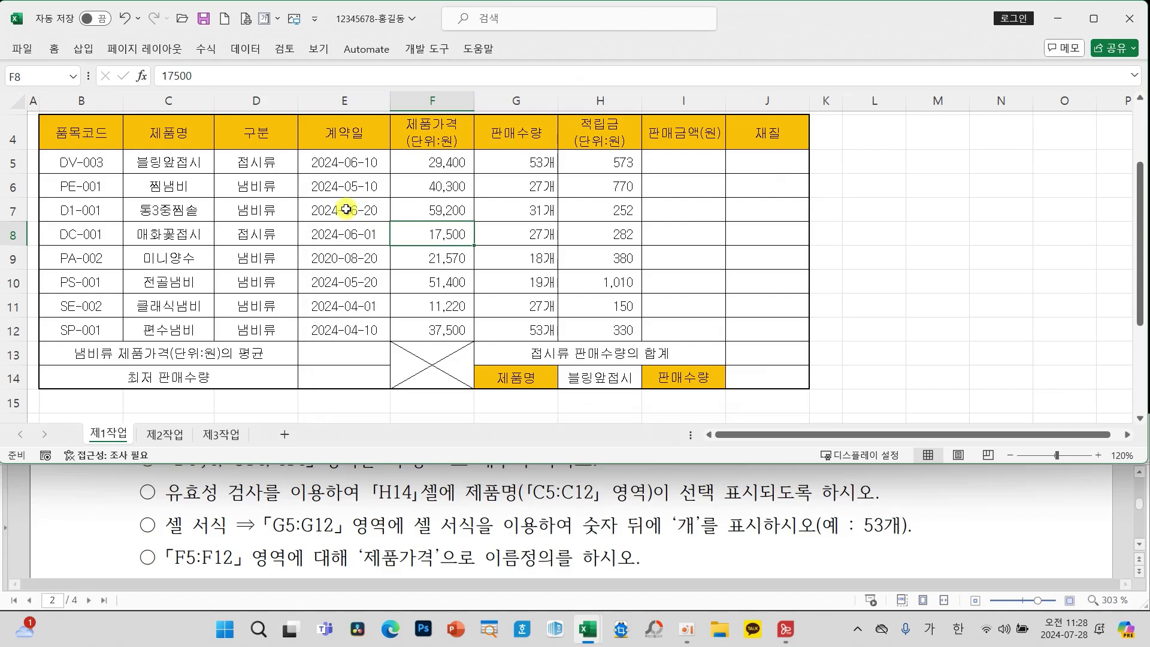
mouse_move(220, 66)
left_mouse_down()
mouse_move(200, 18)
mouse_move(216, 69)
mouse_move(268, 152)
left_mouse_up()
mouse_move(303, 180)
left_mouse_down()
mouse_move(290, 185)
mouse_move(299, 223)
left_mouse_up()
left_click_drag(324, 159, 324, 245)
mouse_move(329, 171)
left_mouse_down()
mouse_move(349, 192)
mouse_move(374, 193)
left_mouse_up()
left_click_drag(338, 213, 395, 214)
mouse_move(360, 231)
left_mouse_down()
mouse_move(362, 259)
mouse_move(363, 231)
left_mouse_up()
mouse_move(414, 179)
left_mouse_down()
mouse_move(471, 171)
mouse_move(446, 234)
mouse_move(473, 227)
left_mouse_up()
mouse_move(484, 160)
left_mouse_down()
mouse_move(484, 245)
mouse_move(506, 228)
left_mouse_up()
mouse_move(450, 239)
left_mouse_down()
mouse_move(449, 259)
mouse_move(493, 259)
left_mouse_up()
mouse_move(511, 180)
left_mouse_down()
mouse_move(533, 185)
mouse_move(559, 226)
left_mouse_up()
mouse_move(584, 177)
left_mouse_down()
mouse_move(600, 259)
mouse_move(641, 193)
mouse_move(644, 258)
left_mouse_up()
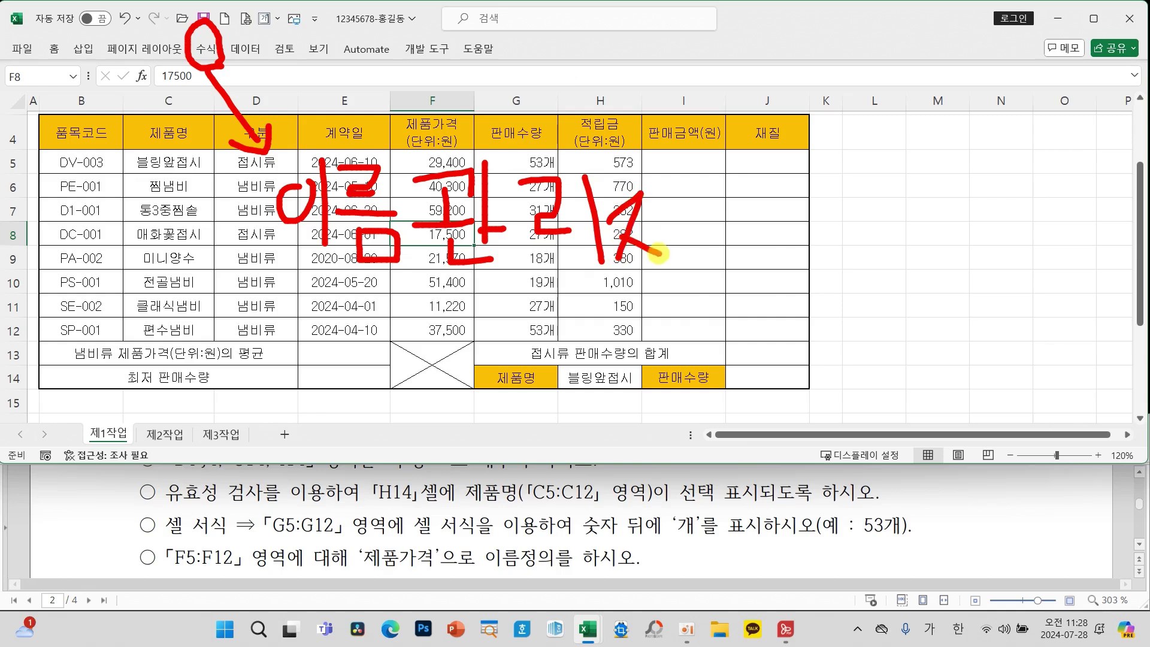
left_click_drag(668, 161, 676, 289)
left_click_drag(652, 247, 725, 226)
key("Escape")
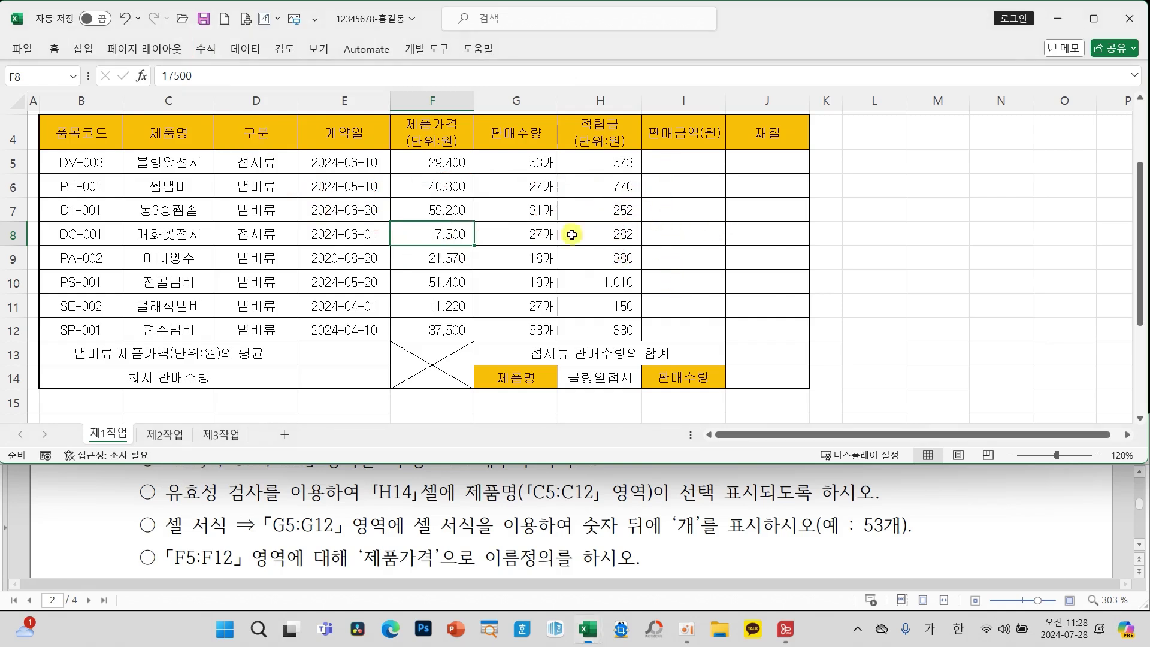
Save the workbook and bring up instruction (7) on conditional formatting in the exam paper
left_click(204, 24)
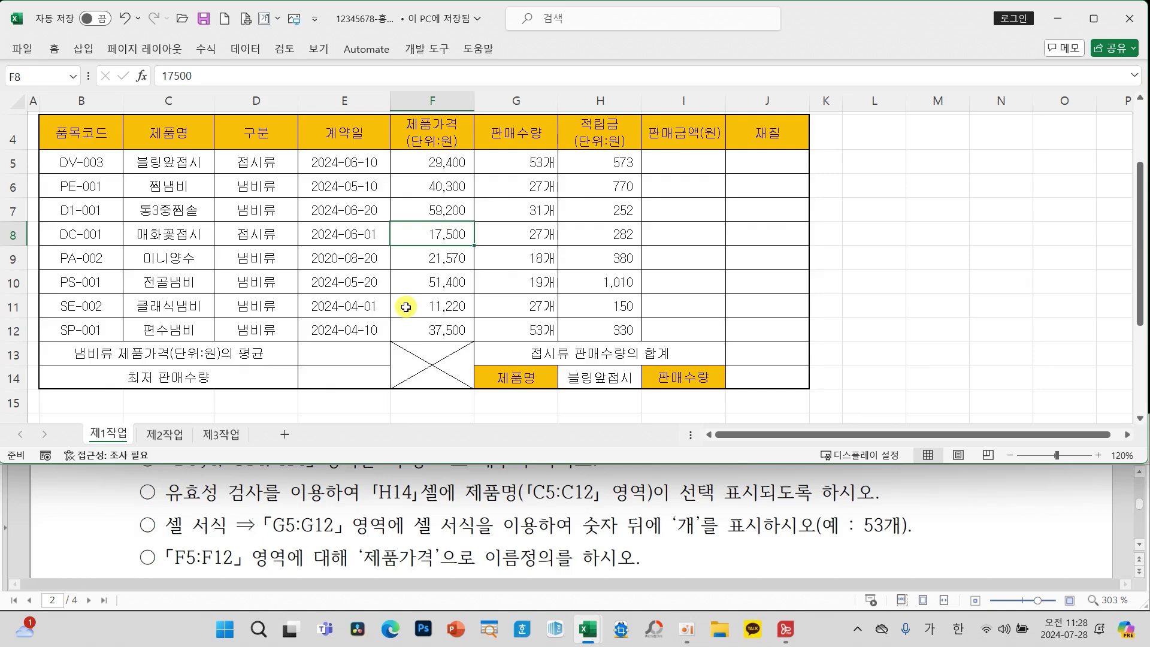
scroll(477, 301, "up", 3)
scroll(475, 303, "down", 5)
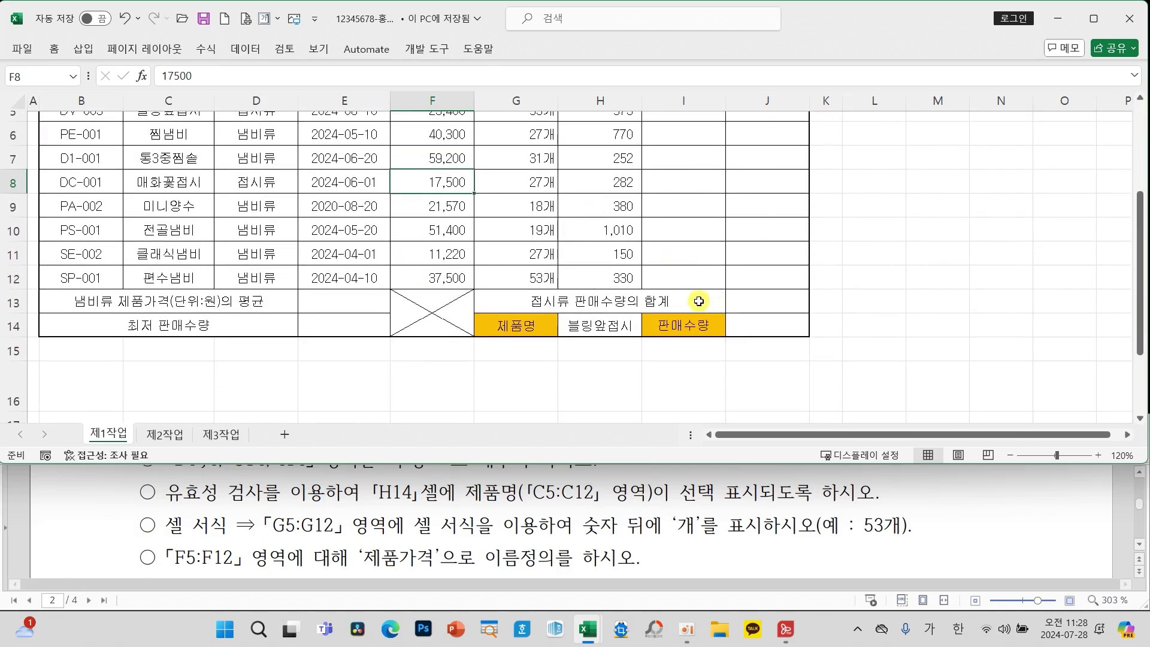
scroll(622, 519, "down", 4)
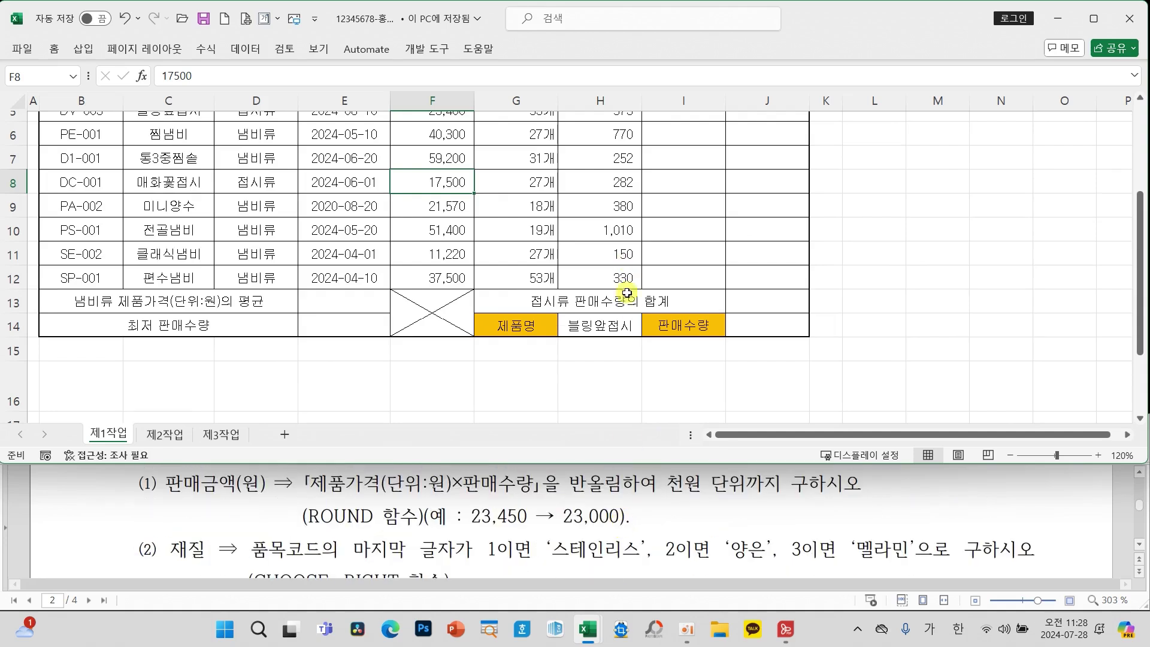
scroll(620, 516, "down", 3)
scroll(619, 513, "down", 2)
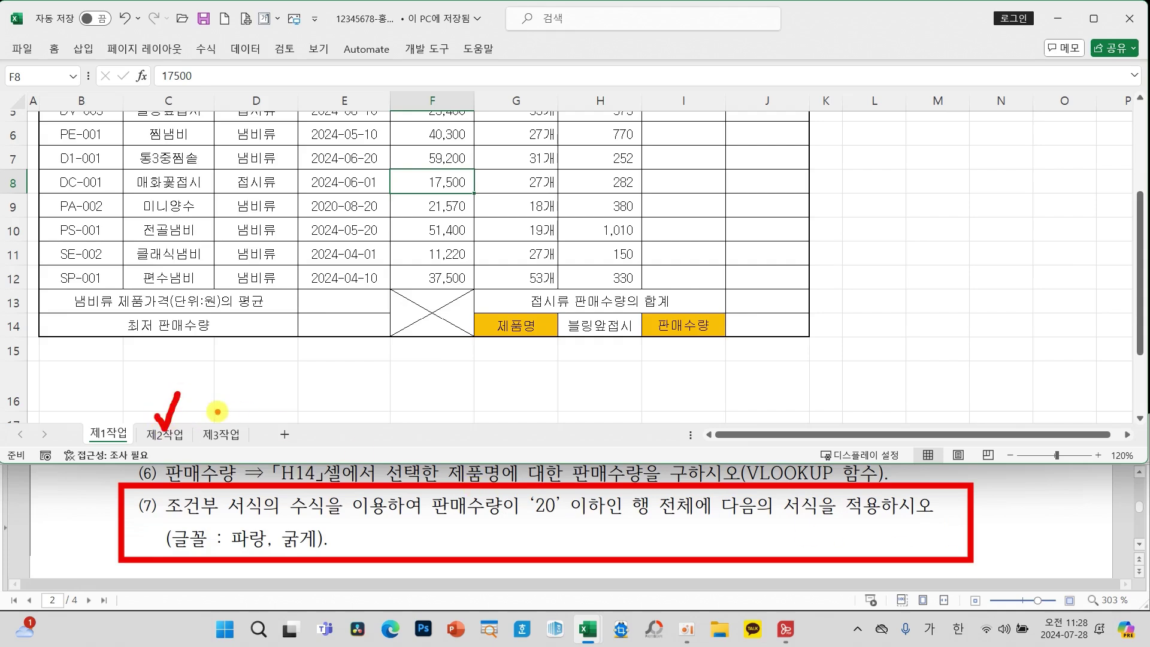
left_click_drag(263, 413, 333, 384)
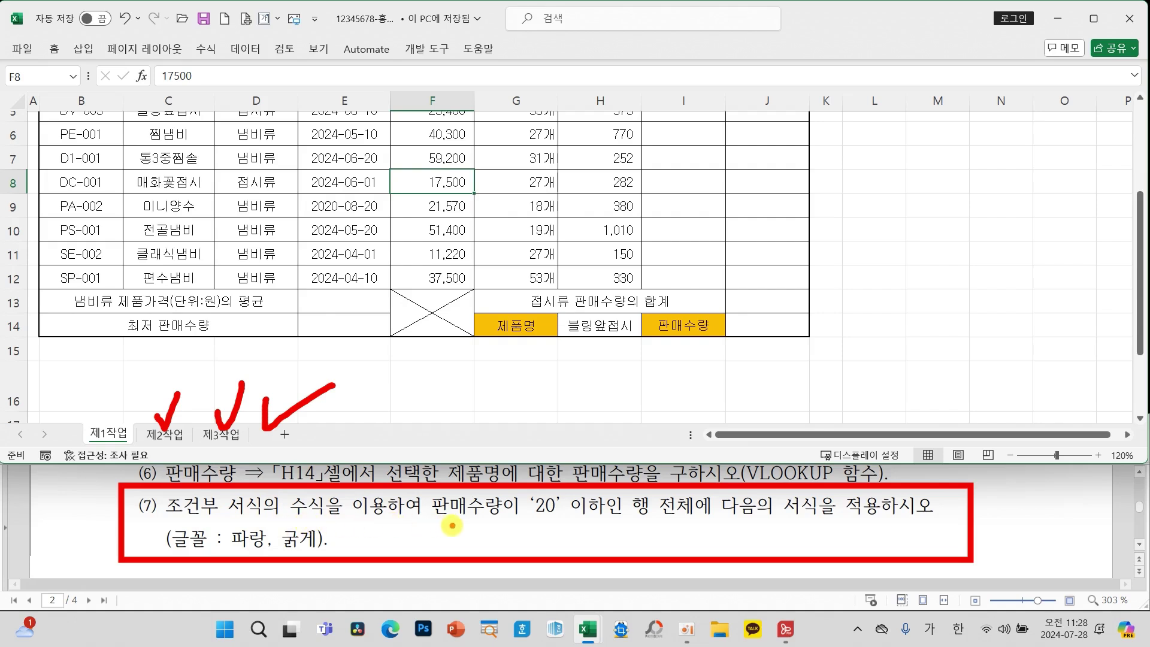
left_click_drag(426, 527, 588, 528)
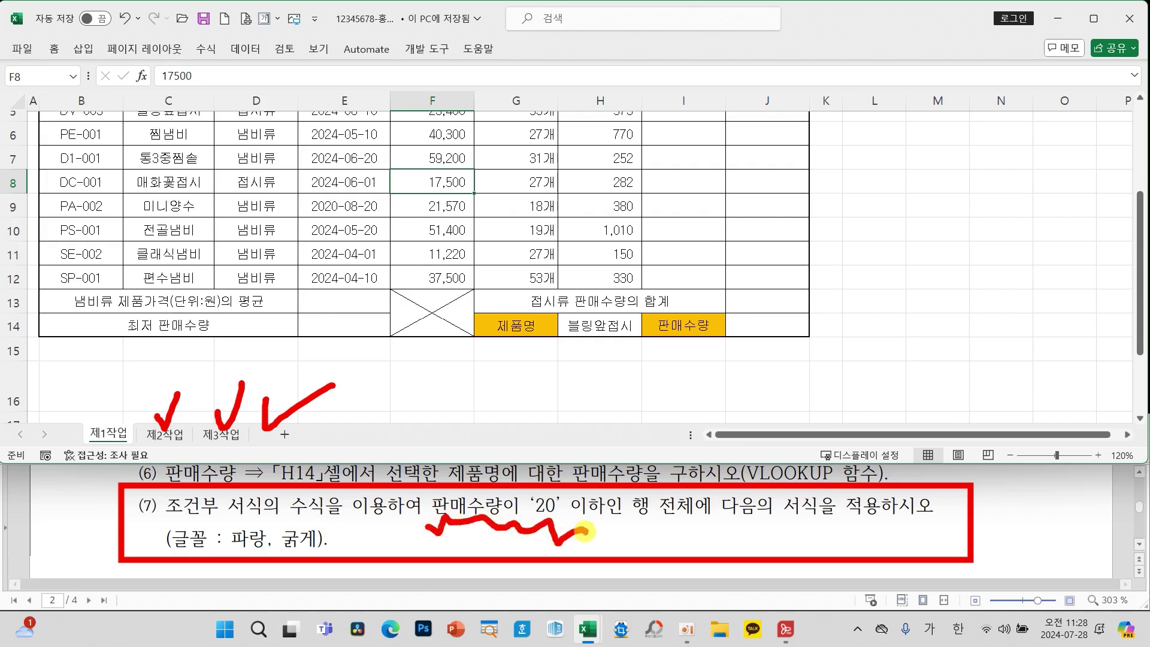
left_click_drag(539, 364, 578, 473)
left_click_drag(577, 397, 629, 383)
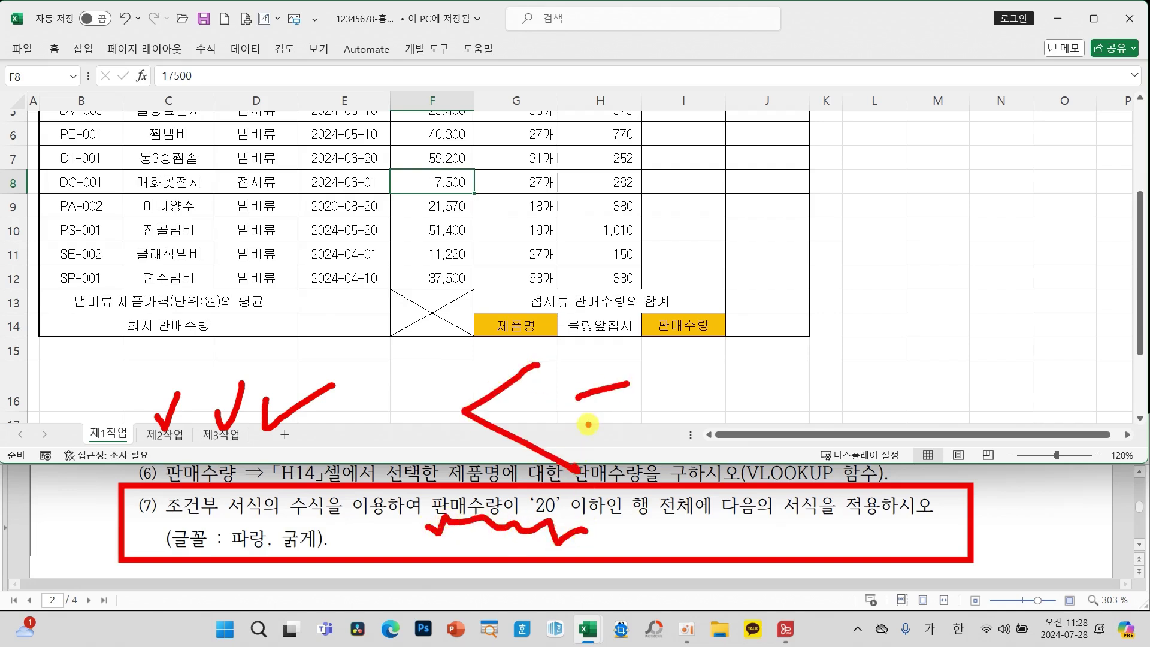
left_click_drag(587, 425, 620, 410)
mouse_move(652, 359)
left_mouse_down()
mouse_move(683, 400)
mouse_move(698, 401)
left_mouse_up()
left_click_drag(715, 347, 718, 350)
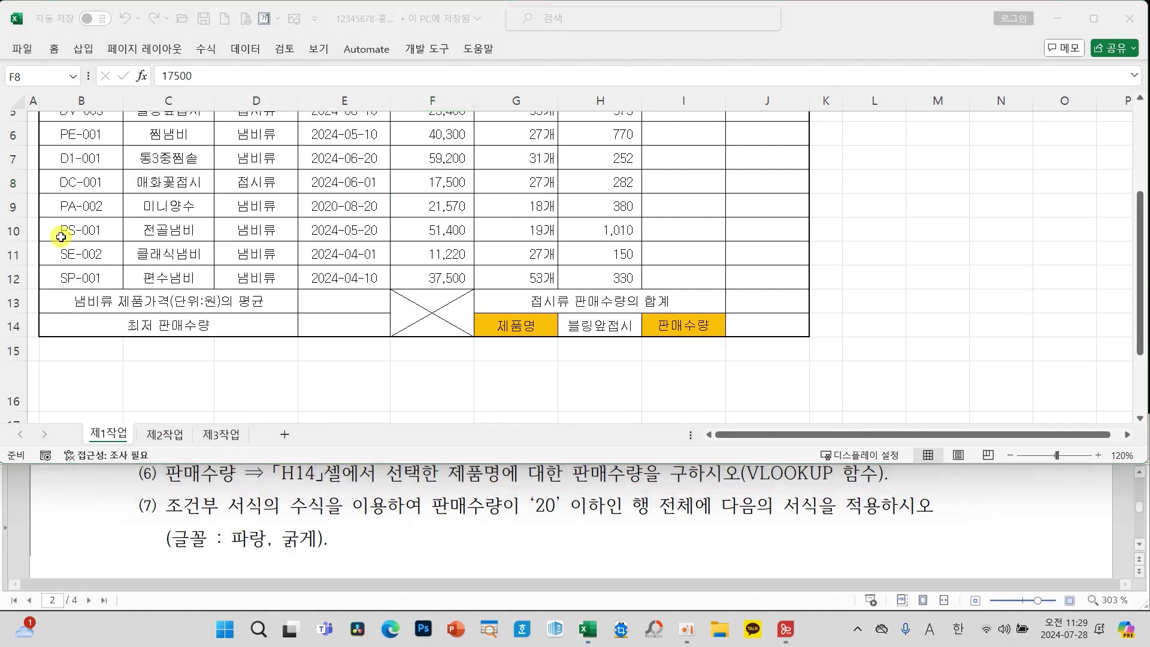
Select the 판매수량 values G5:G12 to examine them against the 20-or-less condition of instruction (7)
scroll(227, 305, "up", 1)
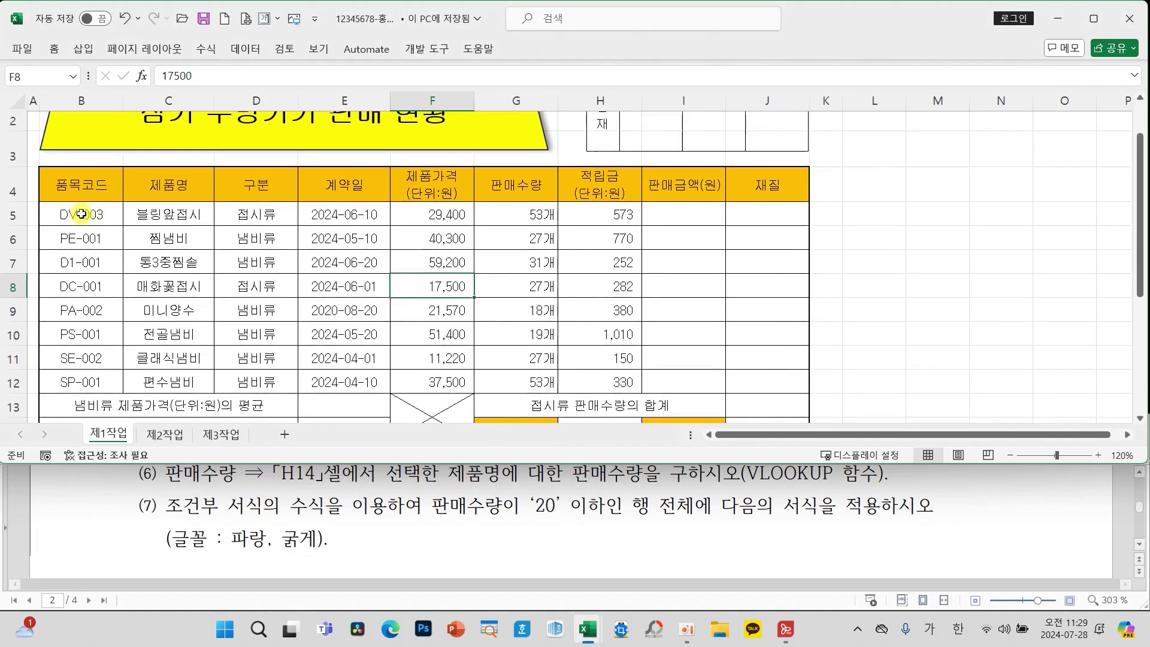
left_click_drag(513, 211, 526, 375)
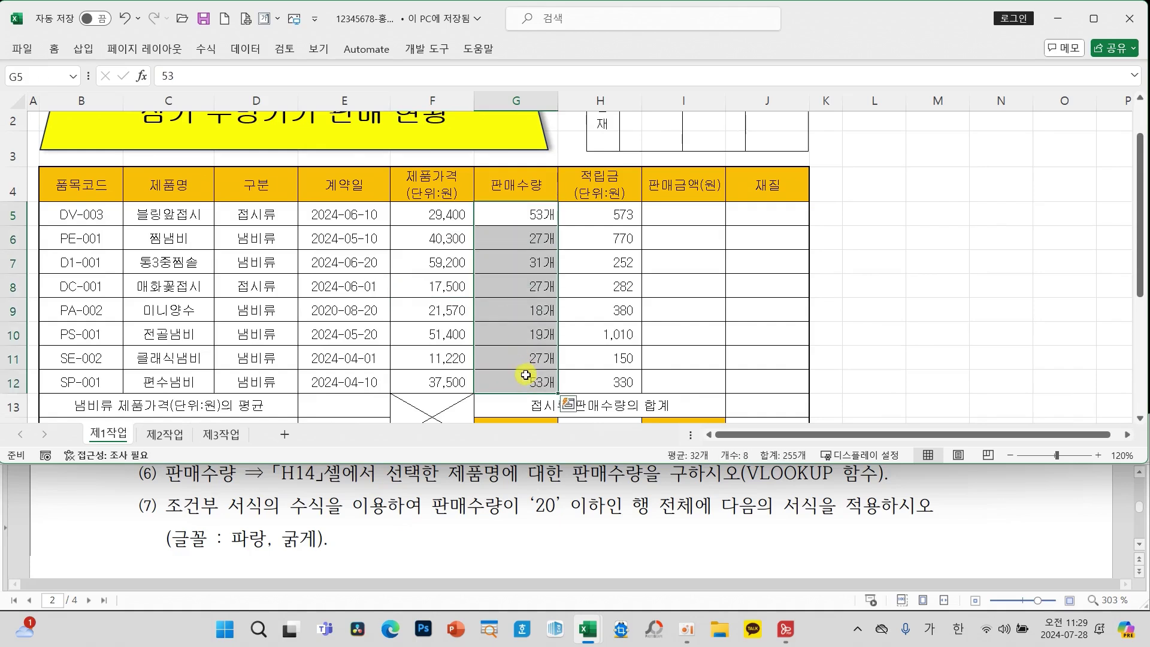
mouse_move(488, 311)
left_mouse_down()
mouse_move(283, 308)
mouse_move(341, 347)
left_mouse_up()
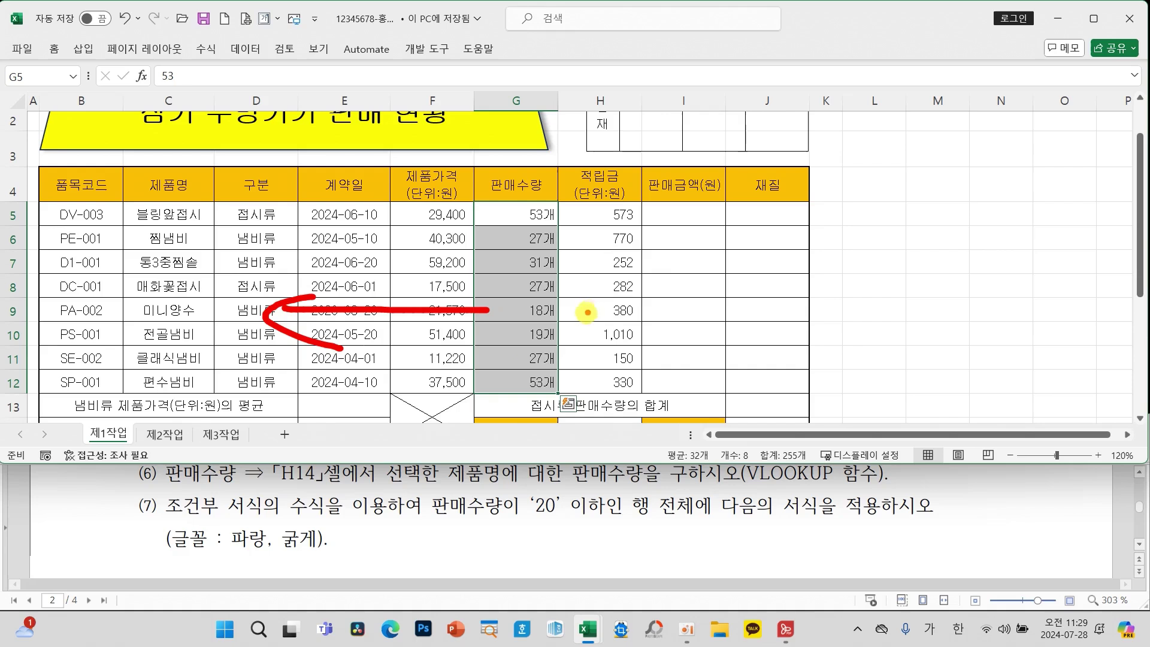
mouse_move(587, 312)
left_mouse_down()
mouse_move(761, 326)
mouse_move(742, 354)
left_mouse_up()
left_click_drag(624, 490, 711, 528)
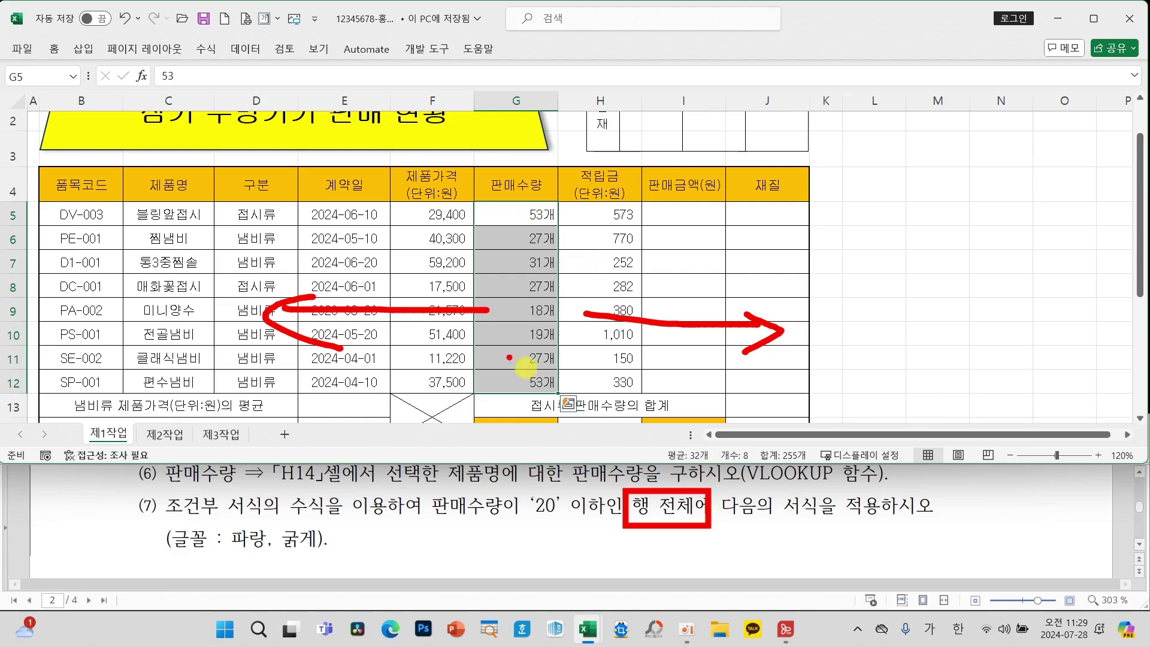
Start a formula-based conditional formatting rule for B5:J12 on the 제1작업 sheet with the formula =$G5<=20
key("Escape")
left_click_drag(81, 215, 760, 373)
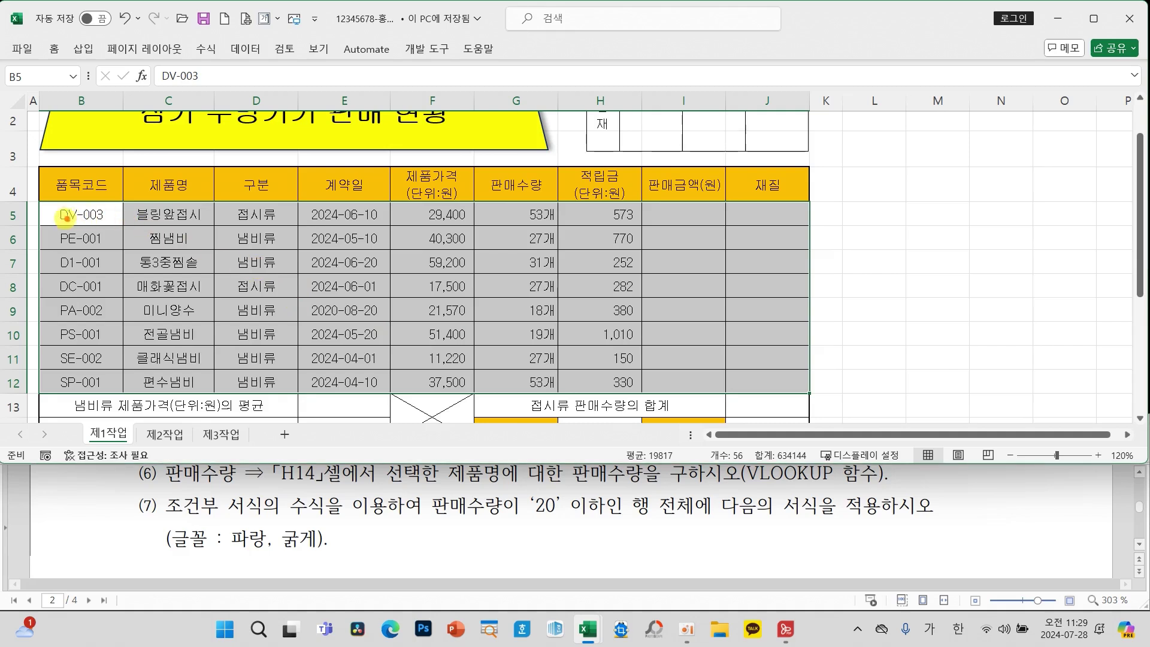
mouse_move(35, 198)
left_mouse_down()
mouse_move(557, 267)
mouse_move(829, 366)
mouse_move(813, 395)
left_mouse_up()
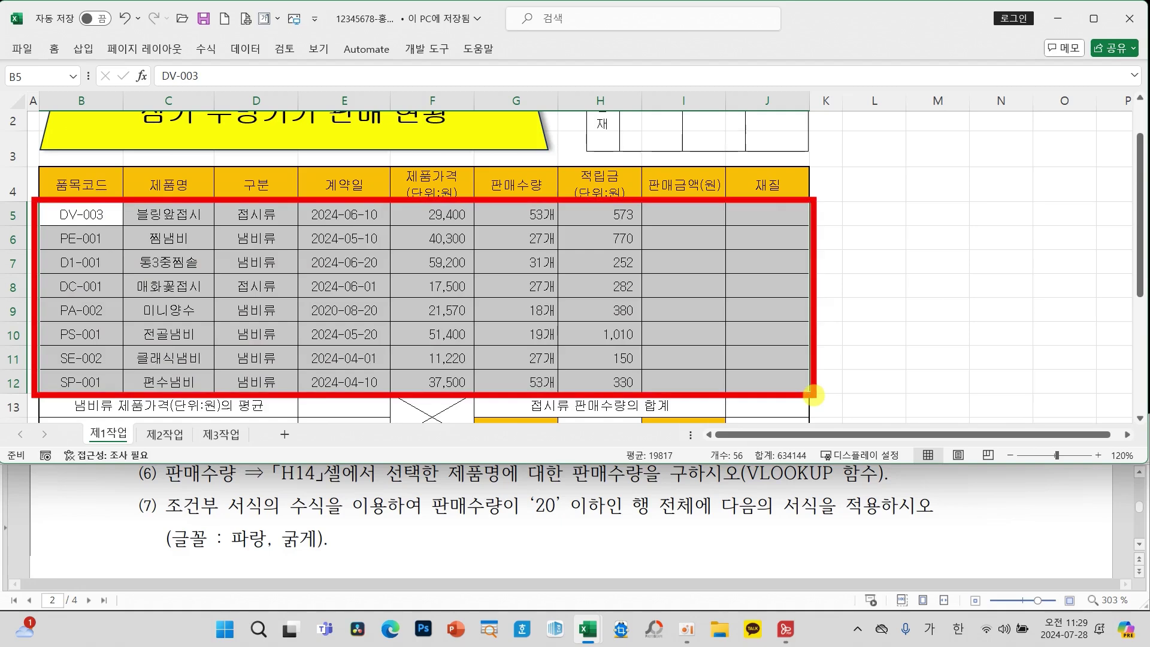
left_click(54, 49)
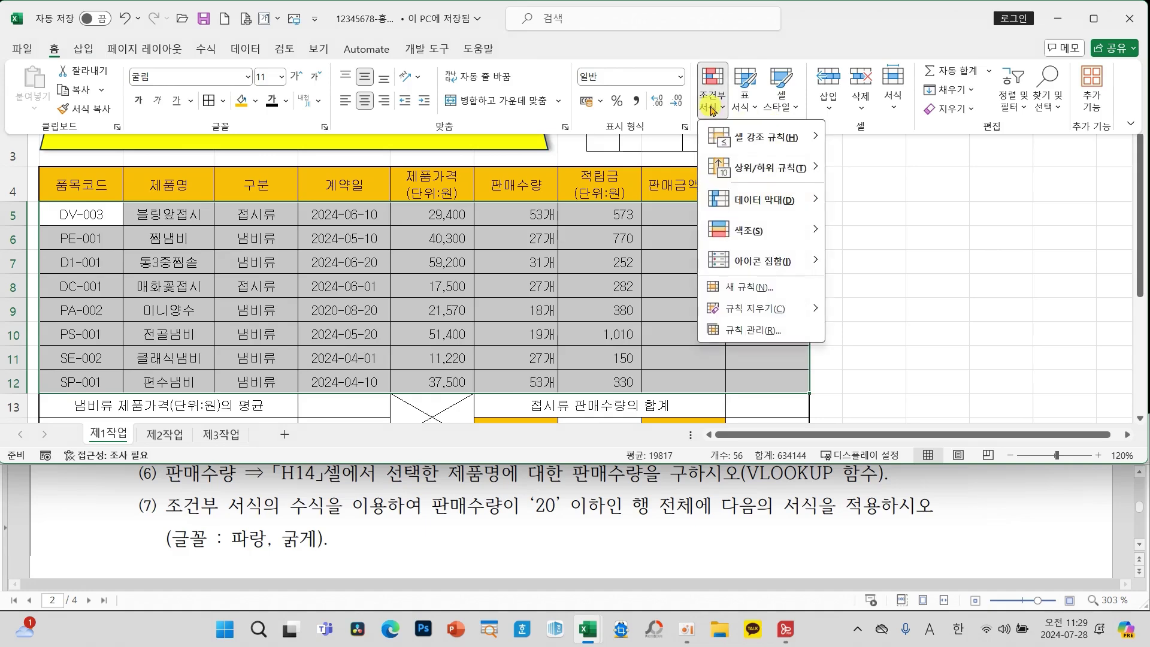
left_click(748, 289)
left_click(402, 244)
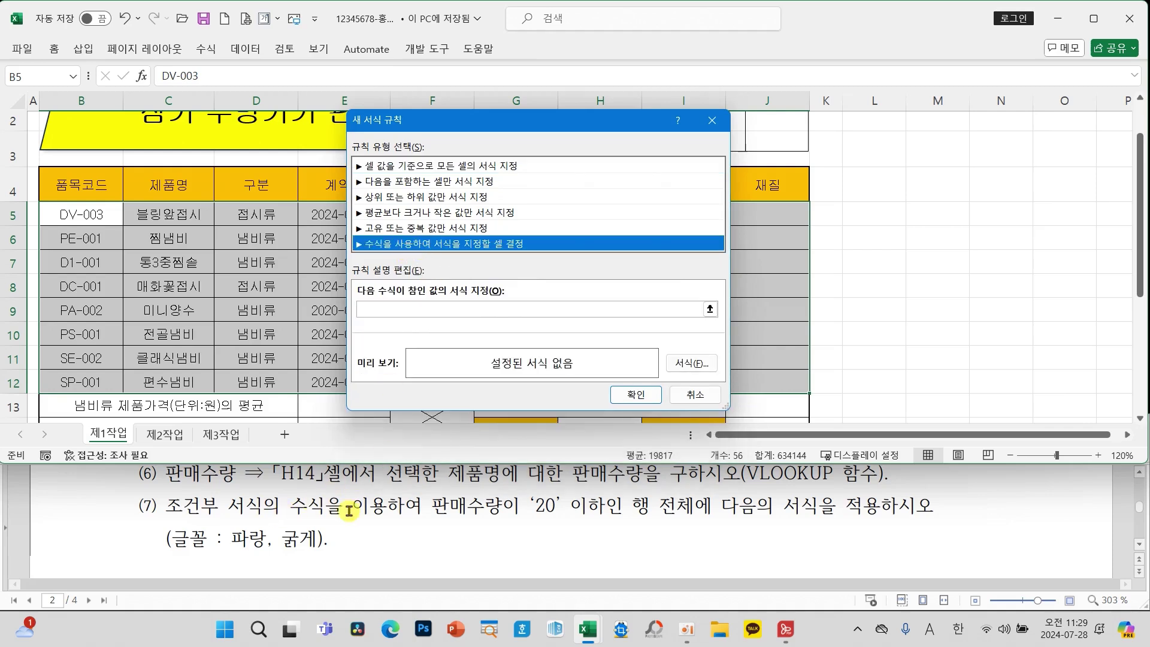
left_click(401, 307)
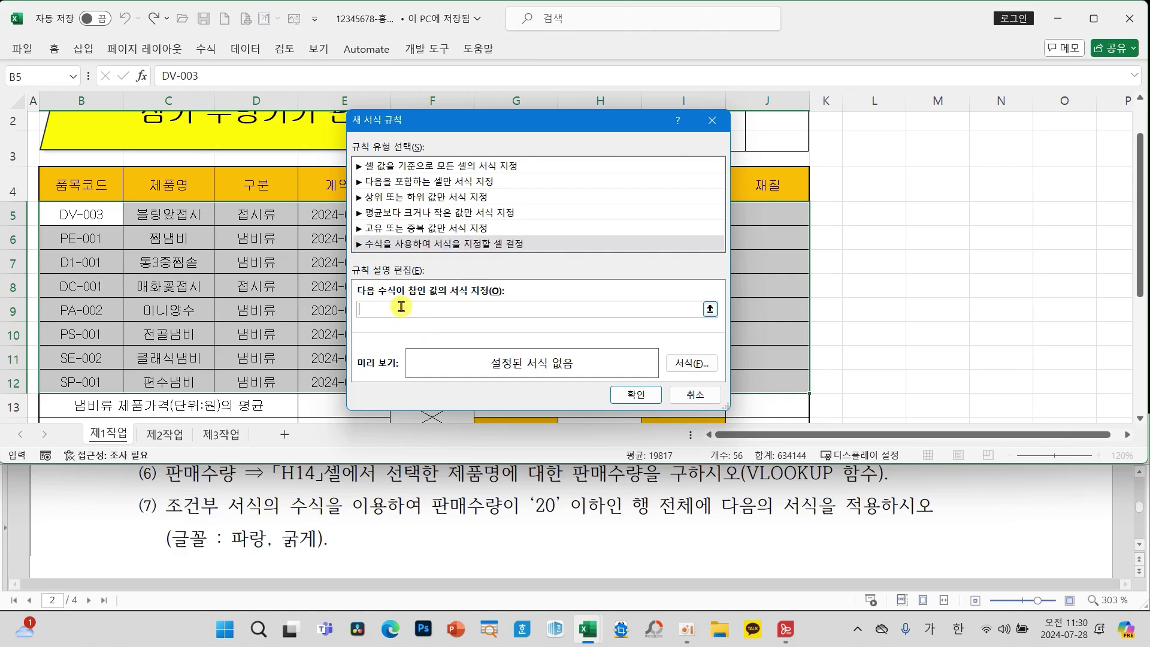
left_click_drag(408, 122, 133, 146)
left_click(508, 215)
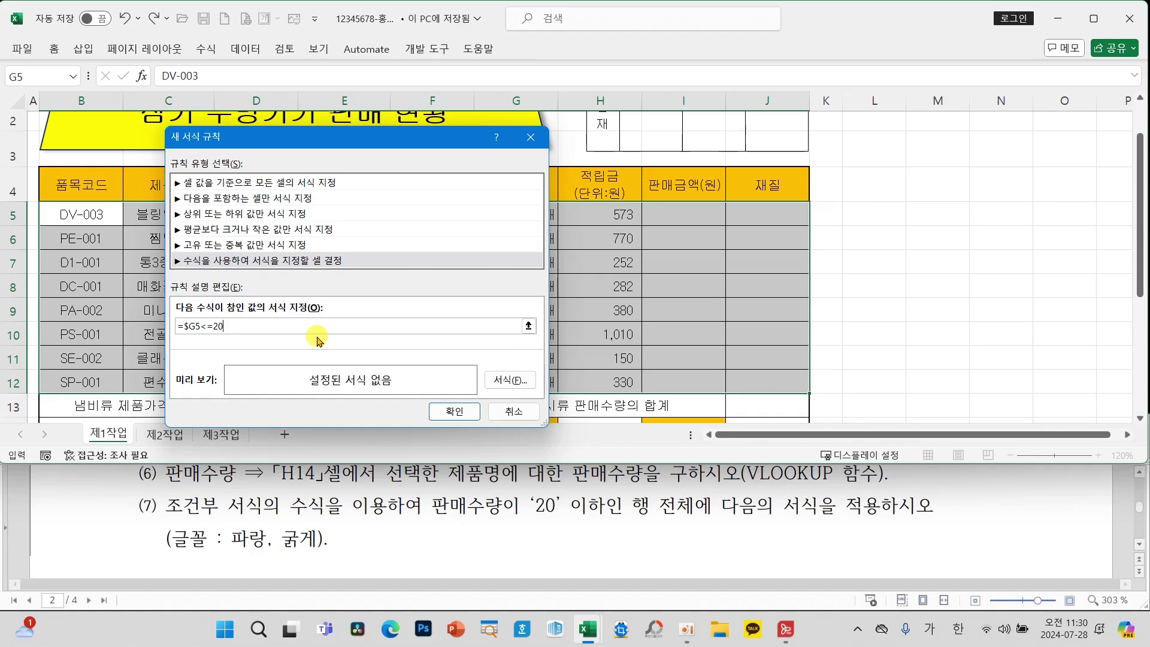
Set the rule's font format to the standard blue colour and bold (굵게) style, and apply the rule
left_click(510, 380)
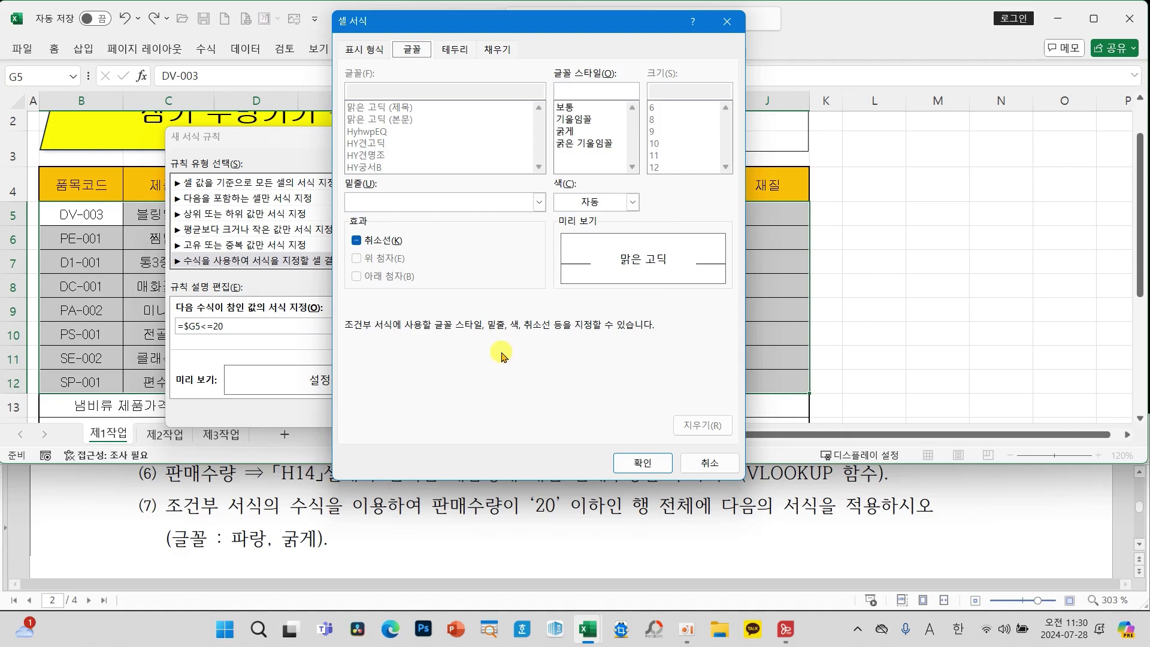
left_click(587, 215)
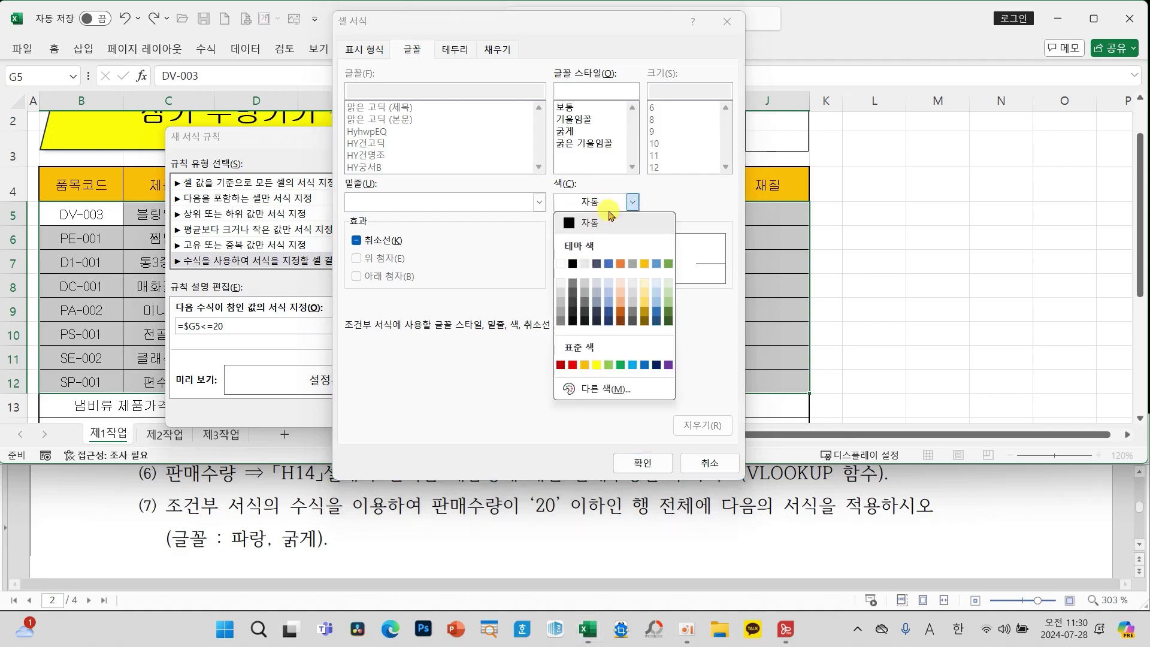
left_click(641, 366)
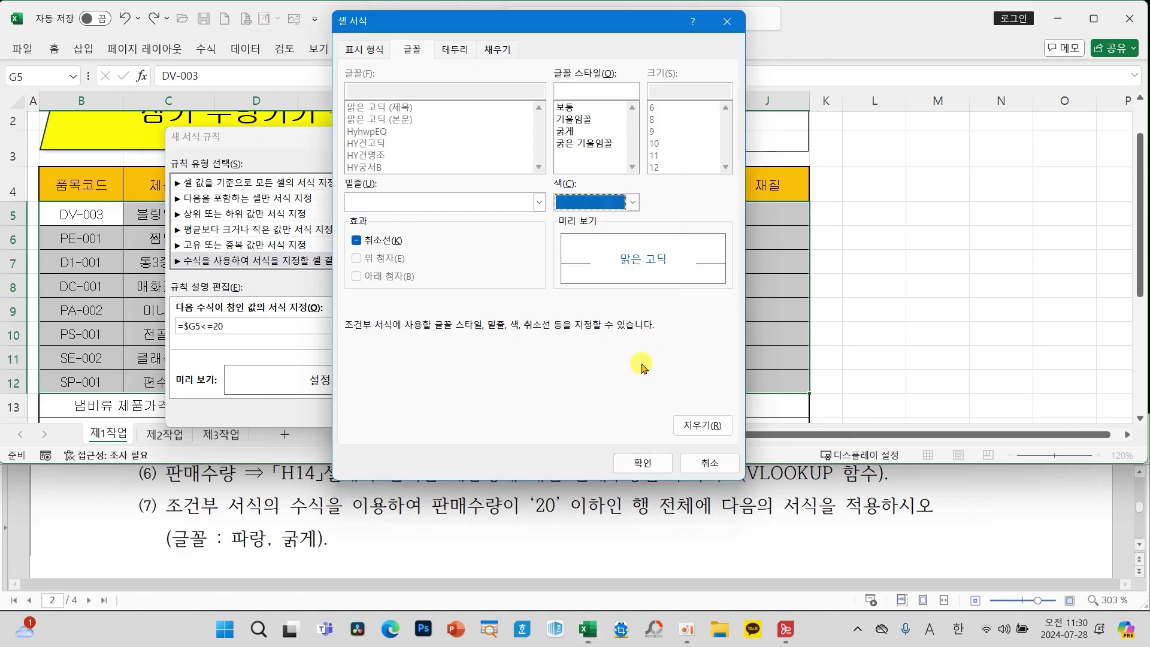
left_click(560, 130)
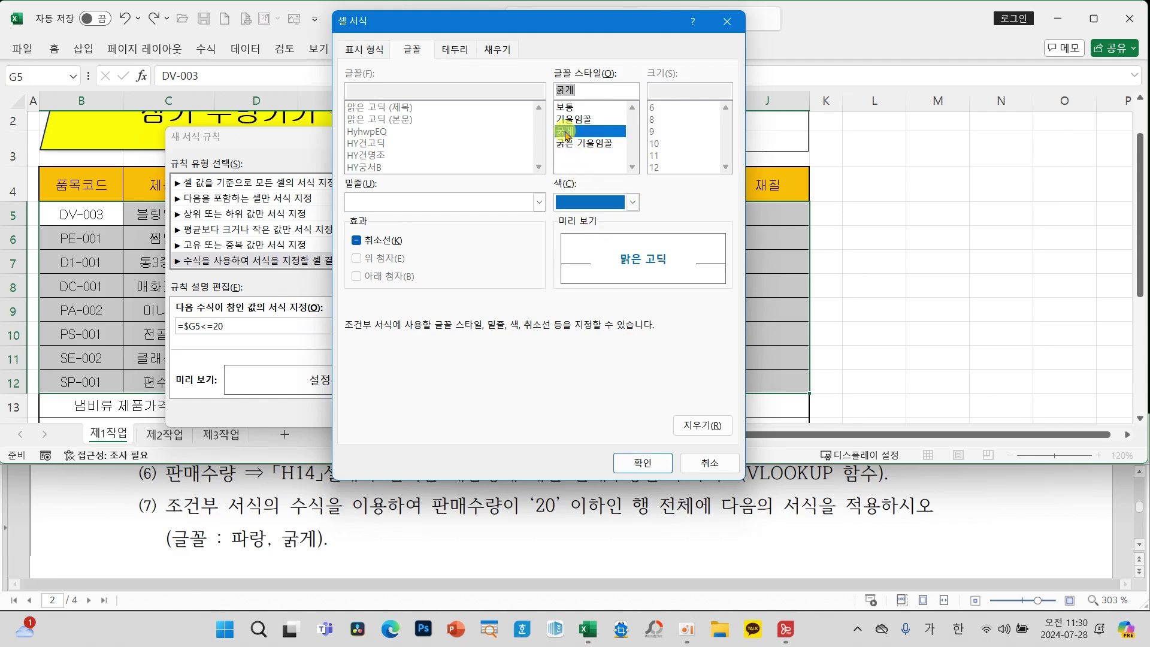
left_click(646, 463)
left_click(453, 411)
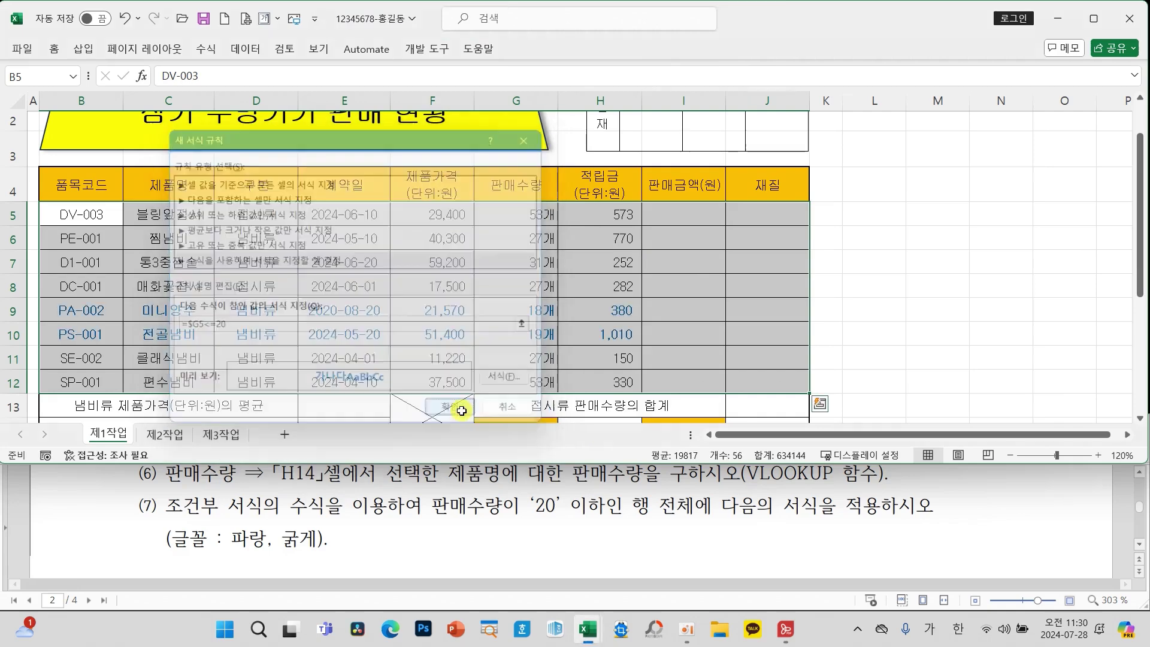
Deselect the formatted range and save the workbook
left_click(458, 340)
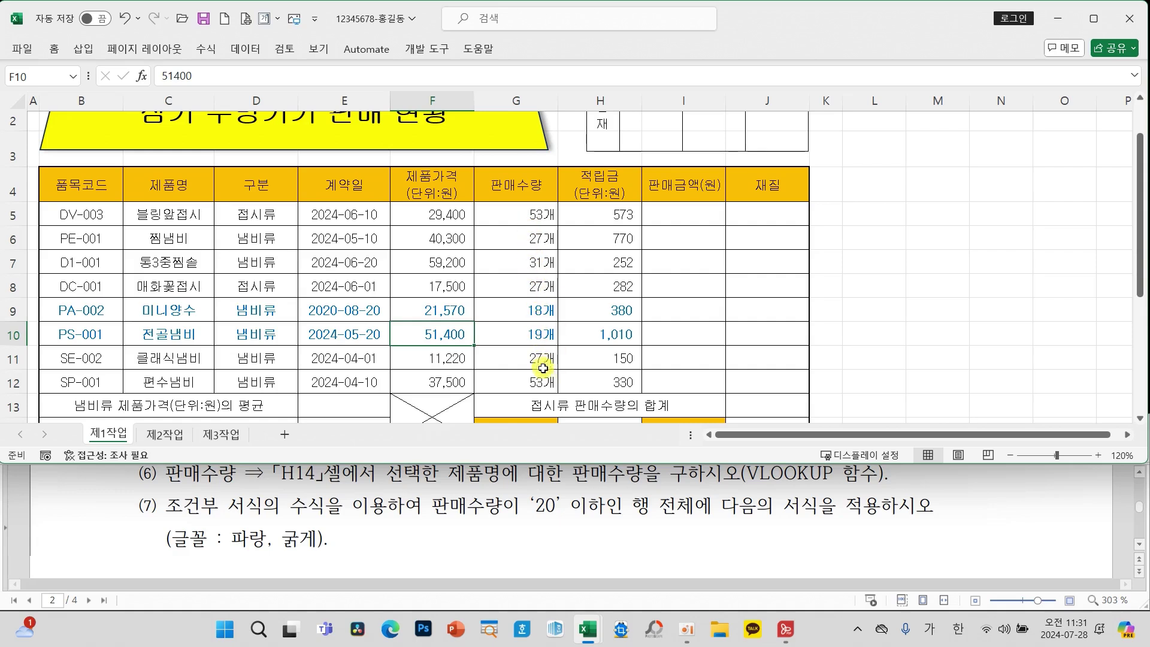
left_click(460, 270)
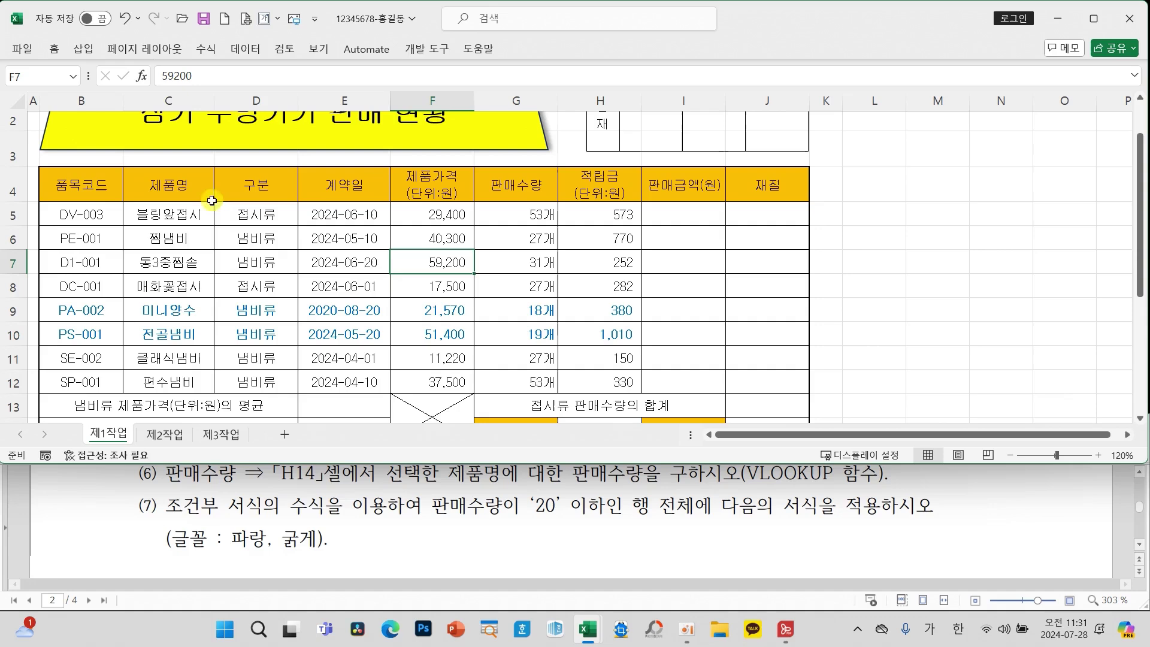
left_click(204, 23)
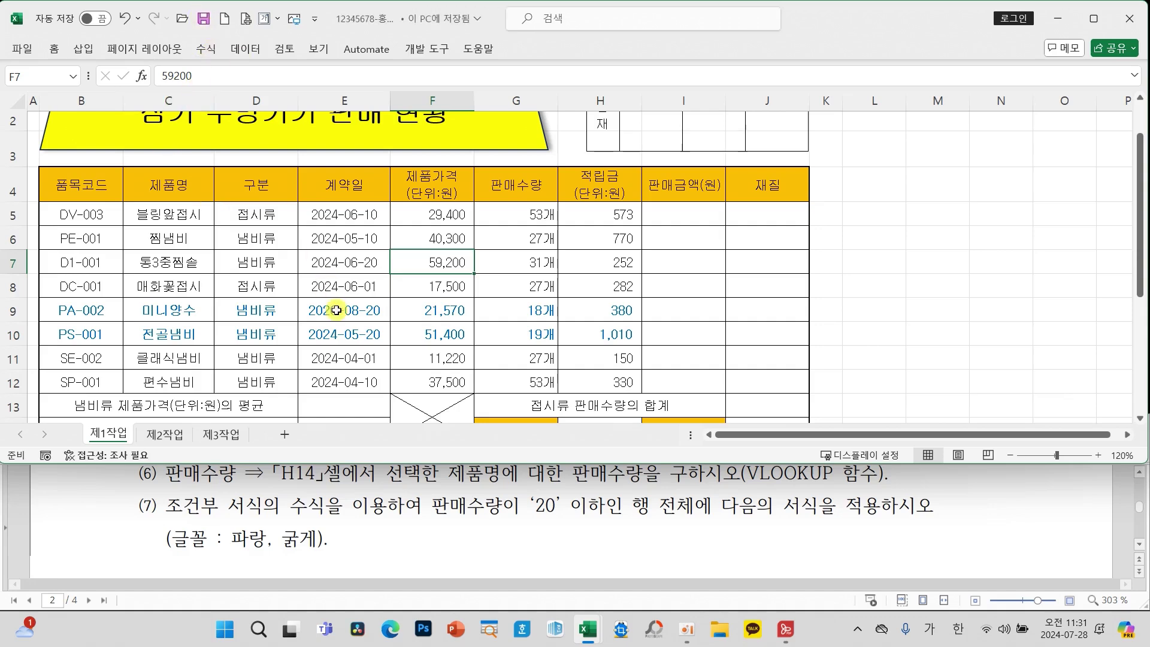
Read the 제2작업 instructions and copy the range B4:H12 from the 제1작업 sheet
left_click(168, 439)
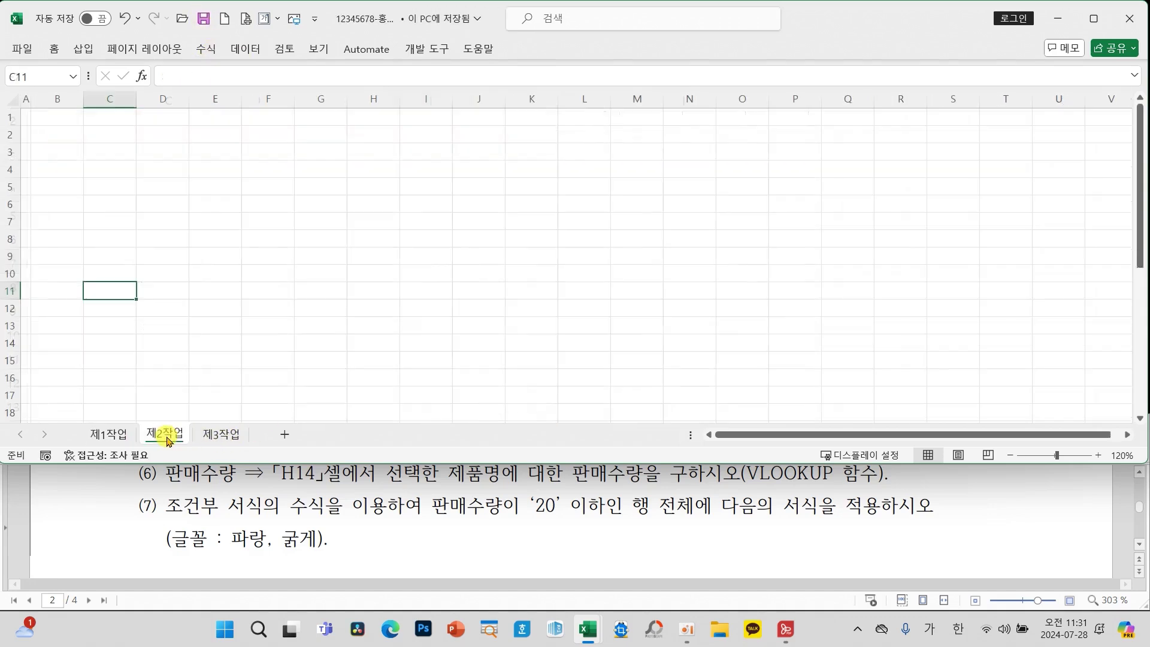
scroll(395, 545, "down", 5)
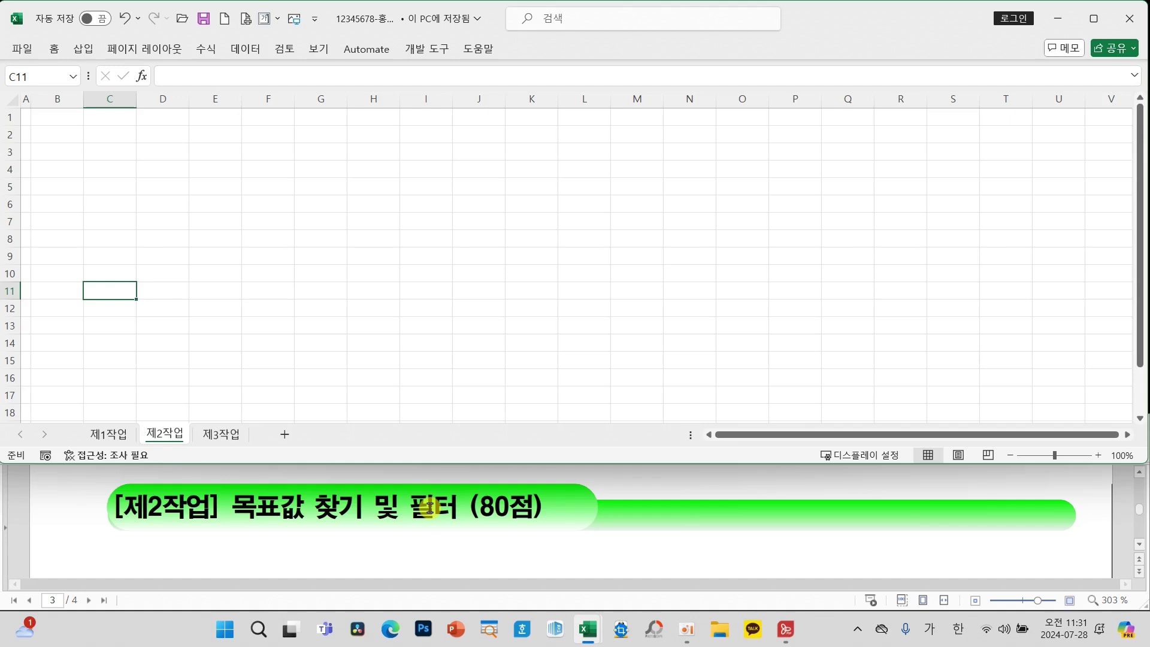
scroll(430, 508, "down", 5)
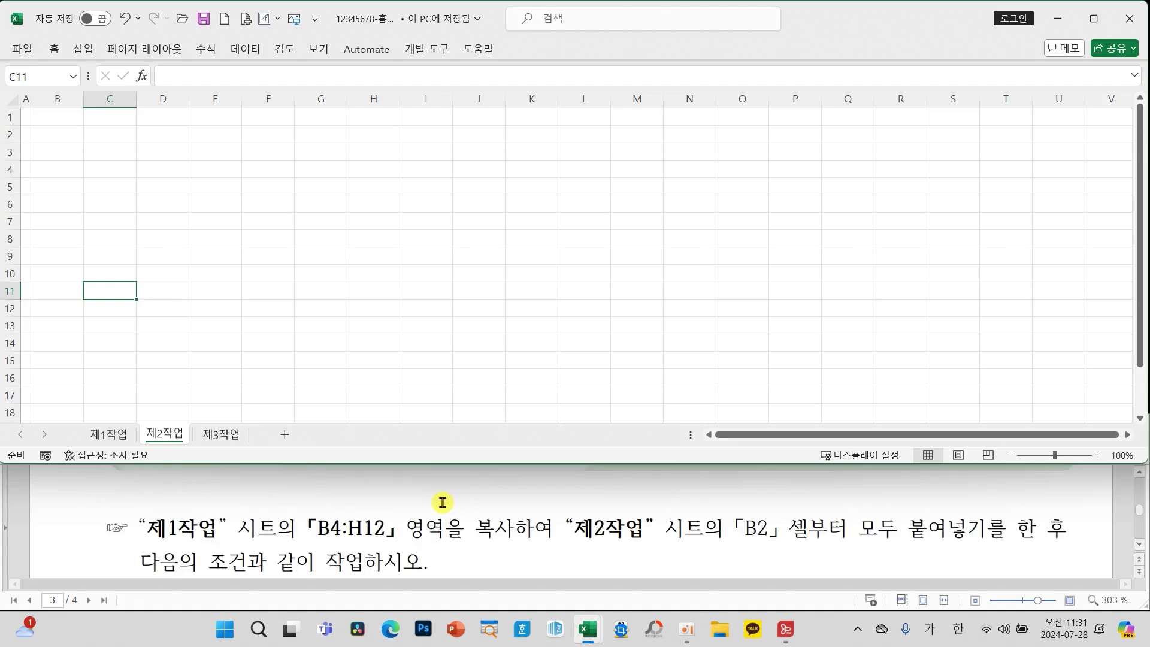
left_click(117, 436)
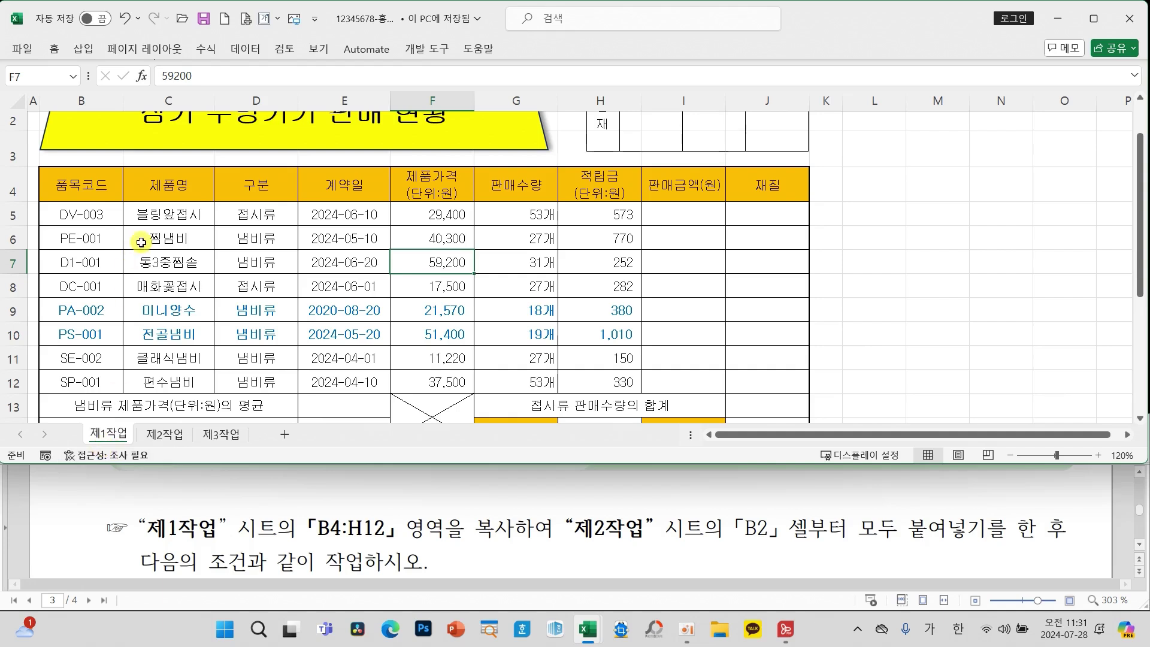
left_click_drag(96, 183, 590, 379)
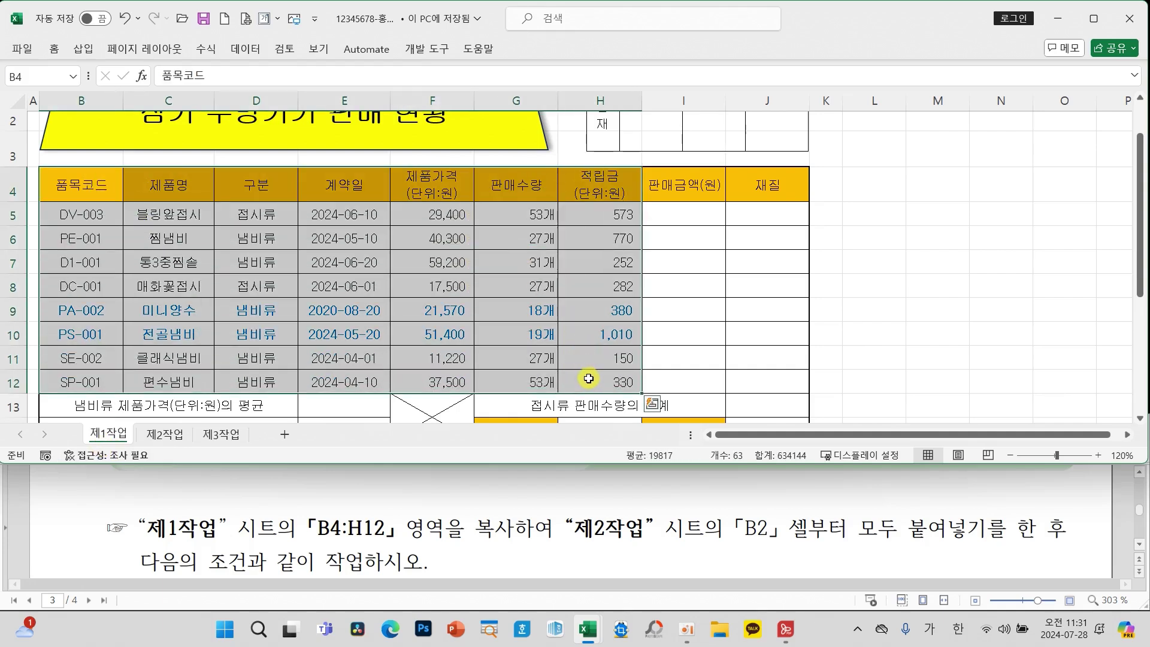
right_click(312, 267)
left_click(359, 123)
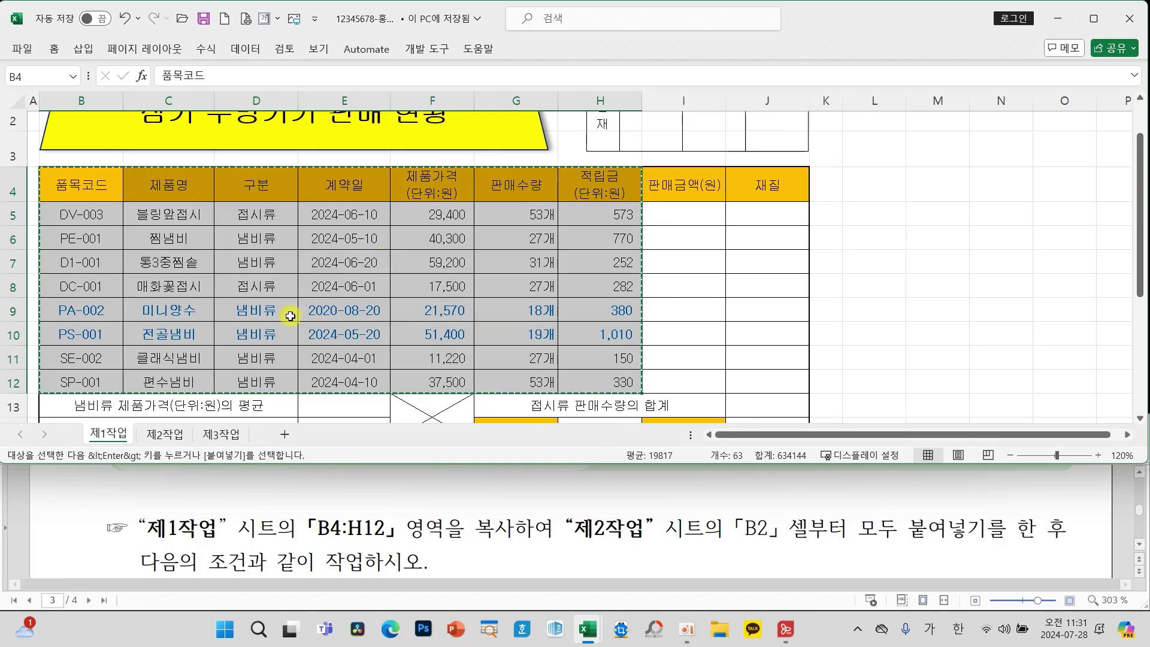
Paste only the column widths (열 너비) of the copied range at cell B2 of the 제2작업 sheet
left_click(157, 436)
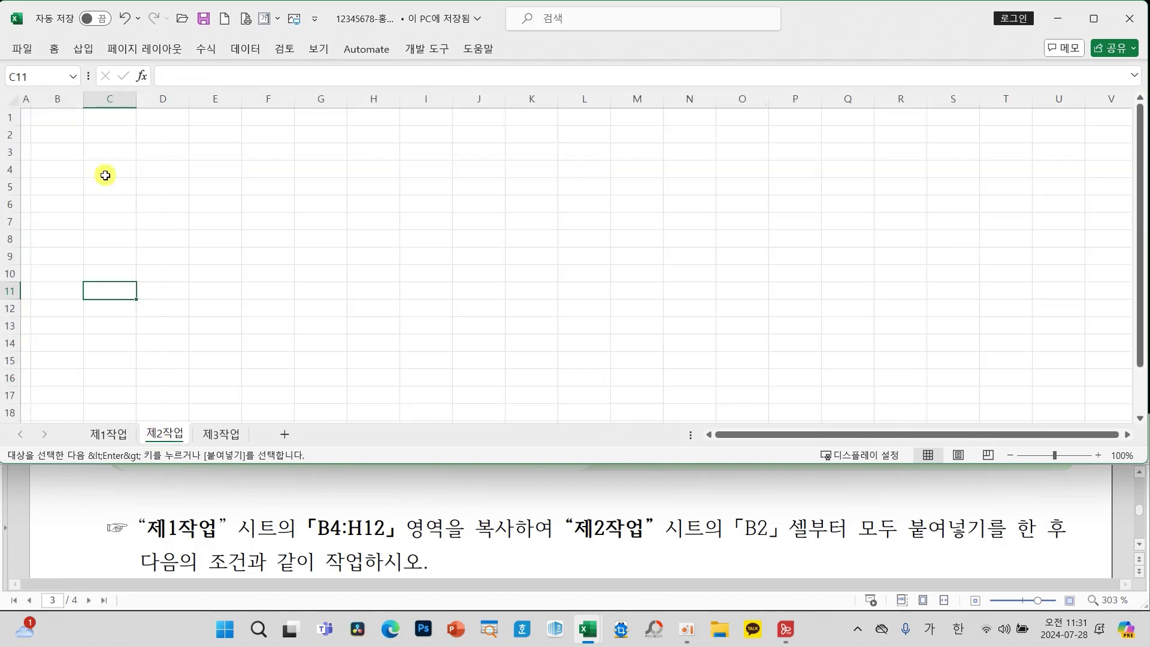
left_click(61, 138)
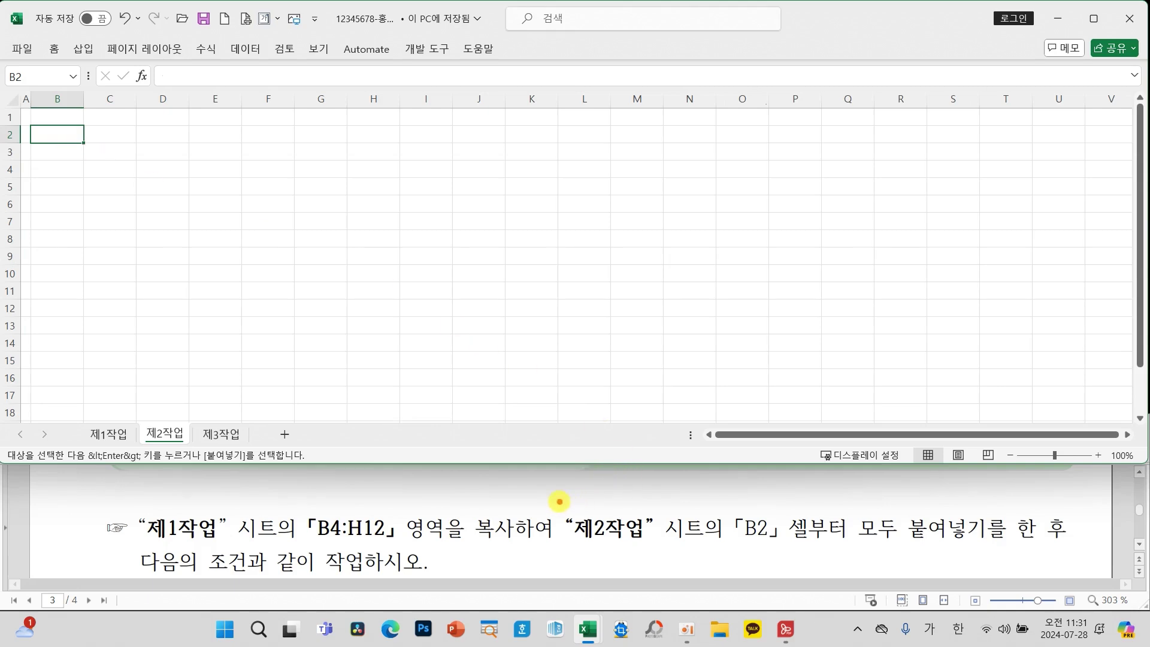
mouse_move(557, 501)
left_mouse_down()
mouse_move(859, 548)
mouse_move(997, 555)
left_mouse_up()
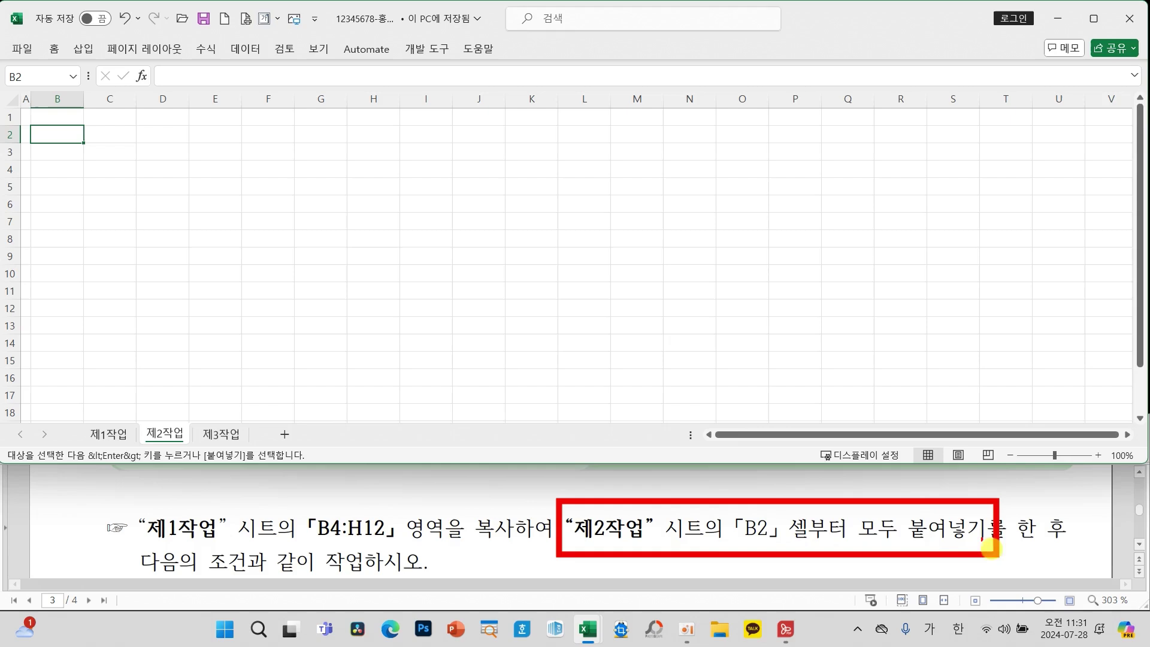
right_click(57, 133)
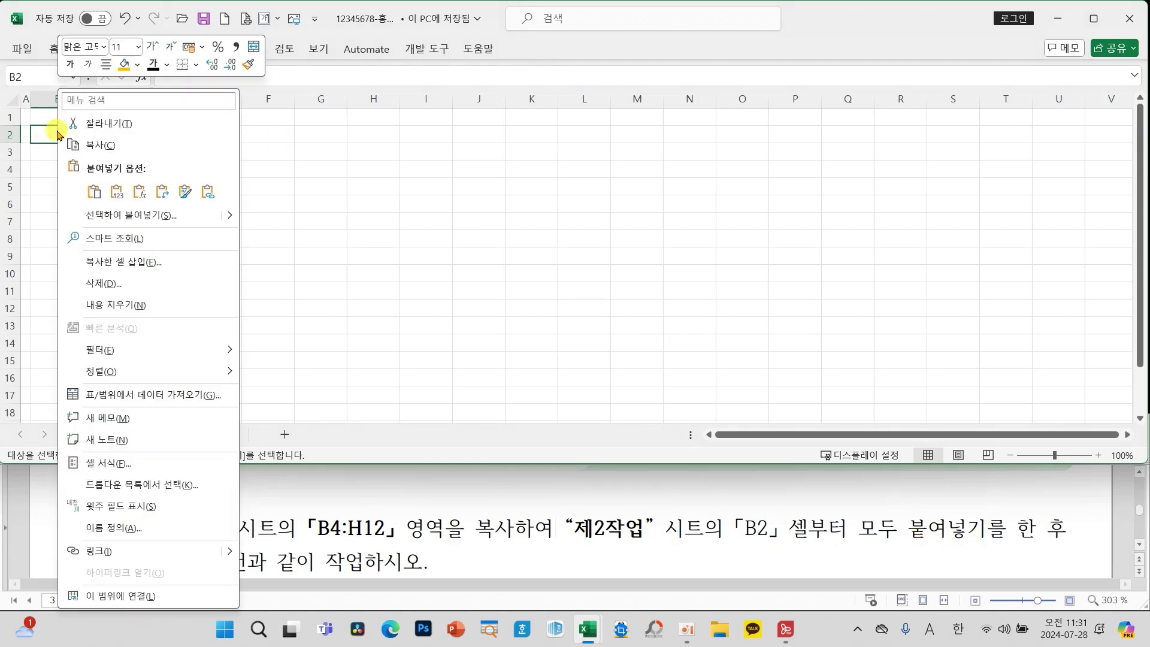
left_click(125, 221)
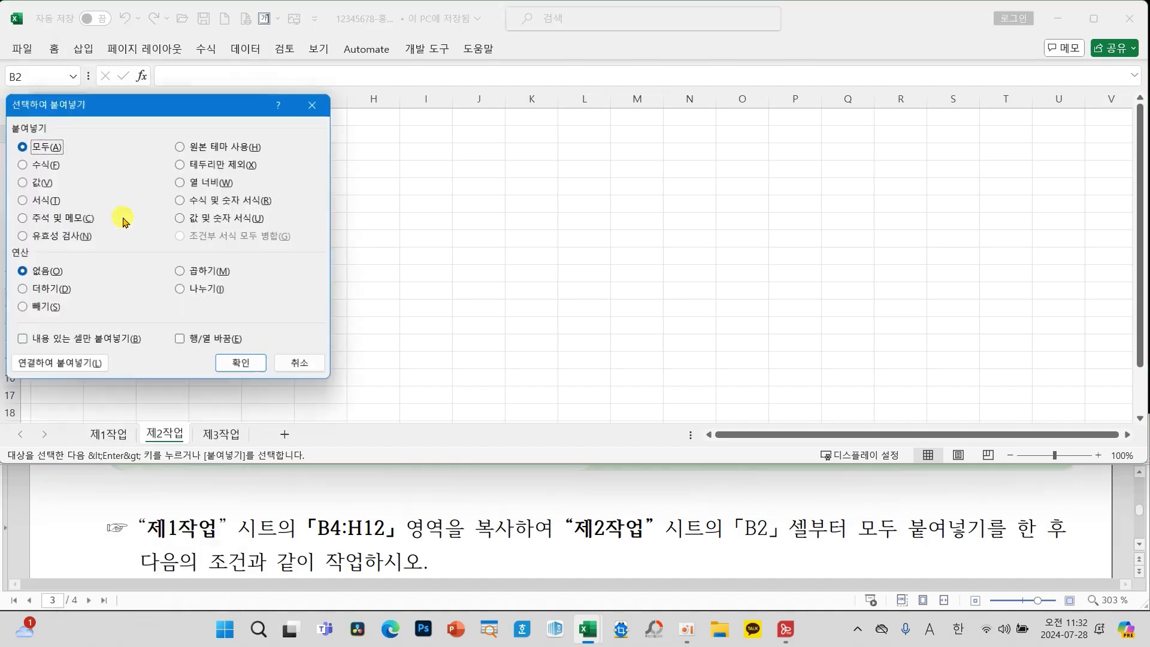
left_click(222, 186)
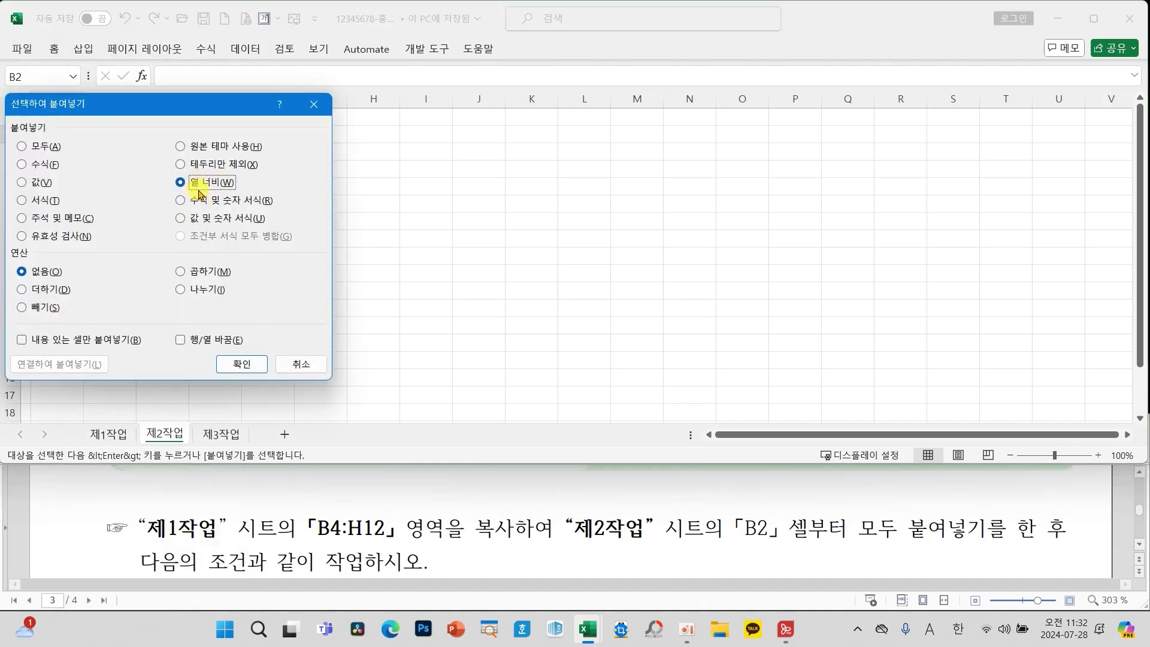
left_click(242, 365)
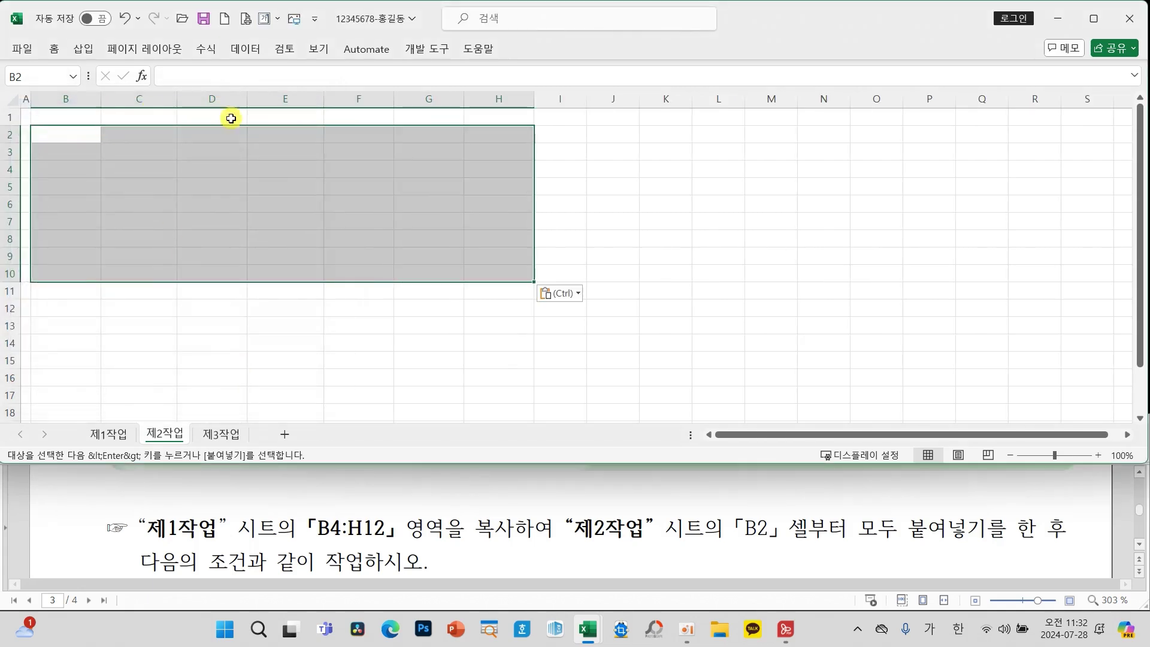
Paste the entire content (모두) of the copied range into the same cells starting at B2
right_click(204, 175)
left_click(245, 220)
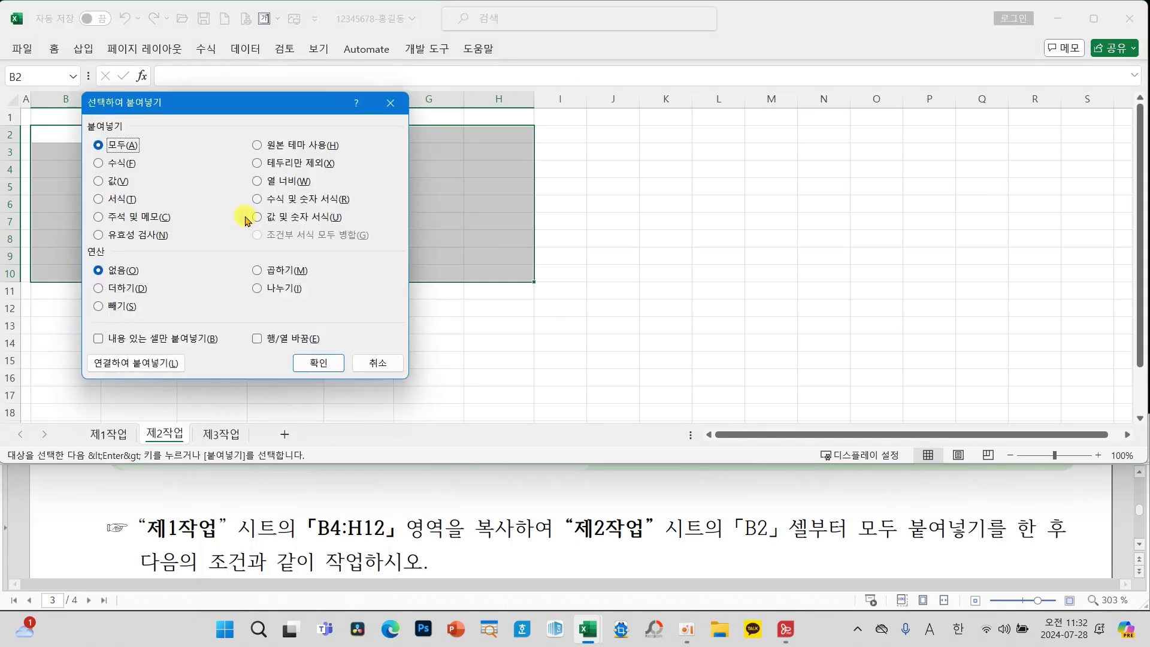
left_click(318, 363)
left_click(296, 223)
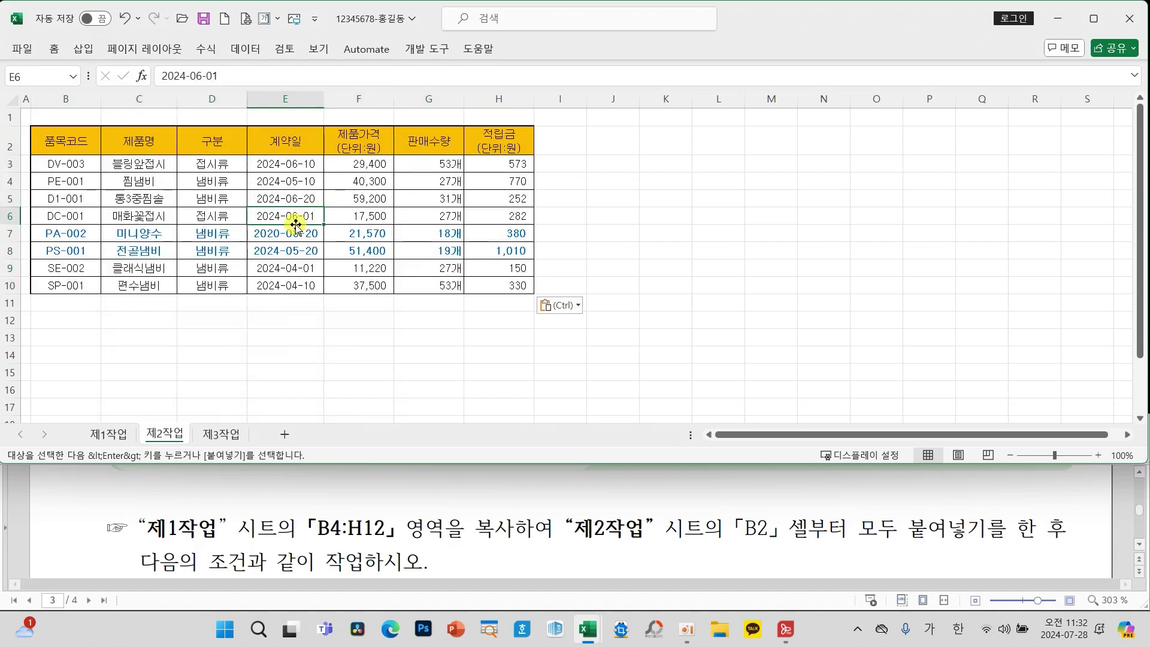
Merge and center the cells B11:G11 below the pasted table on the 제2작업 sheet
left_click(1099, 456)
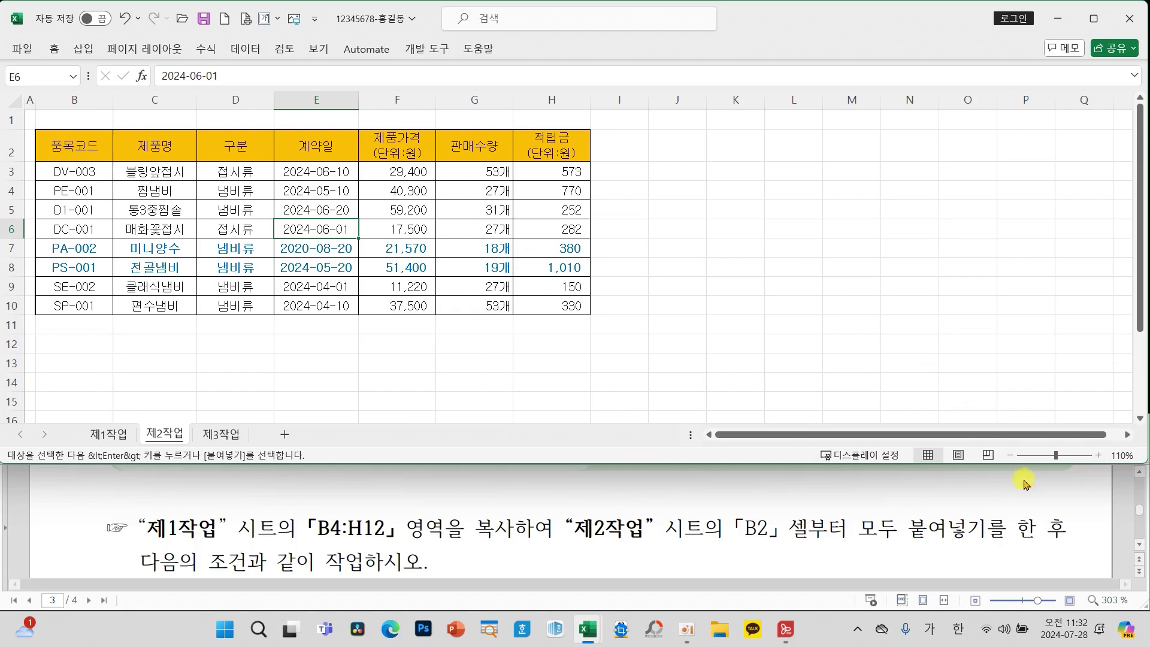
left_click(1099, 456)
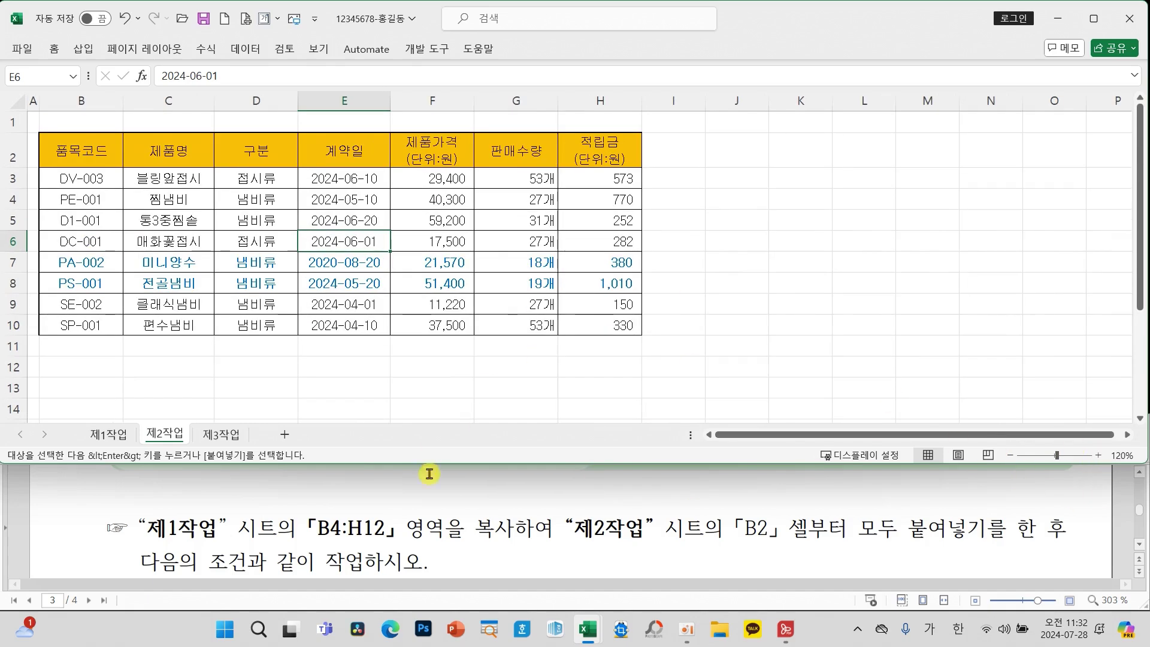
scroll(449, 488, "down", 3)
scroll(453, 492, "down", 2)
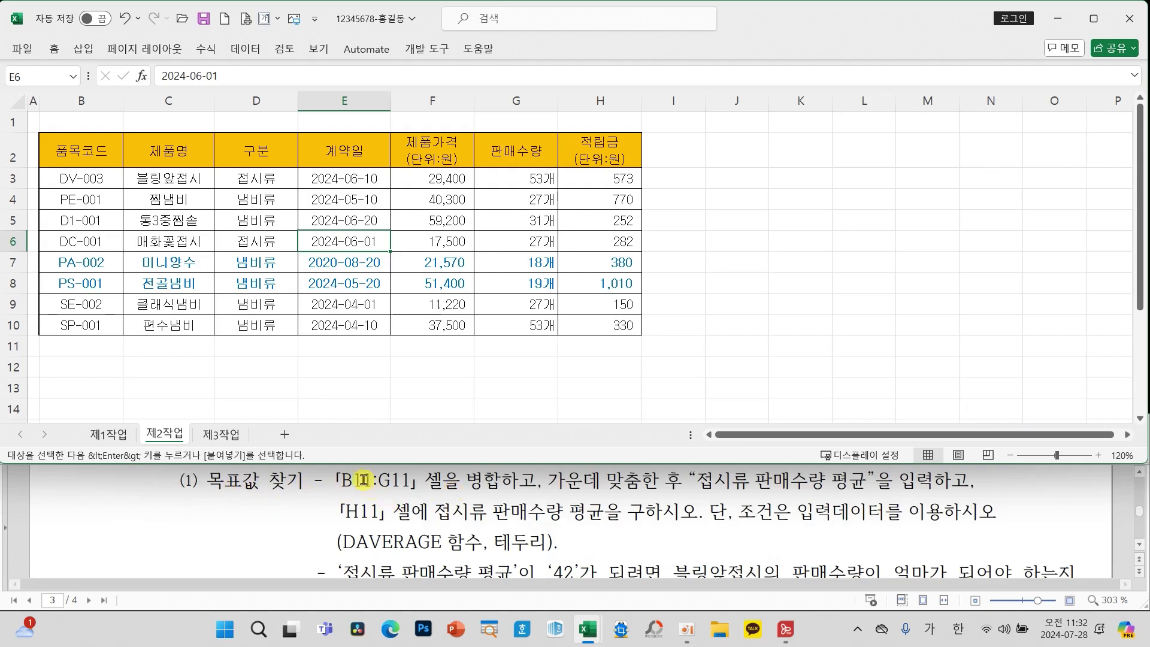
left_click(73, 345)
left_click_drag(73, 344, 491, 352)
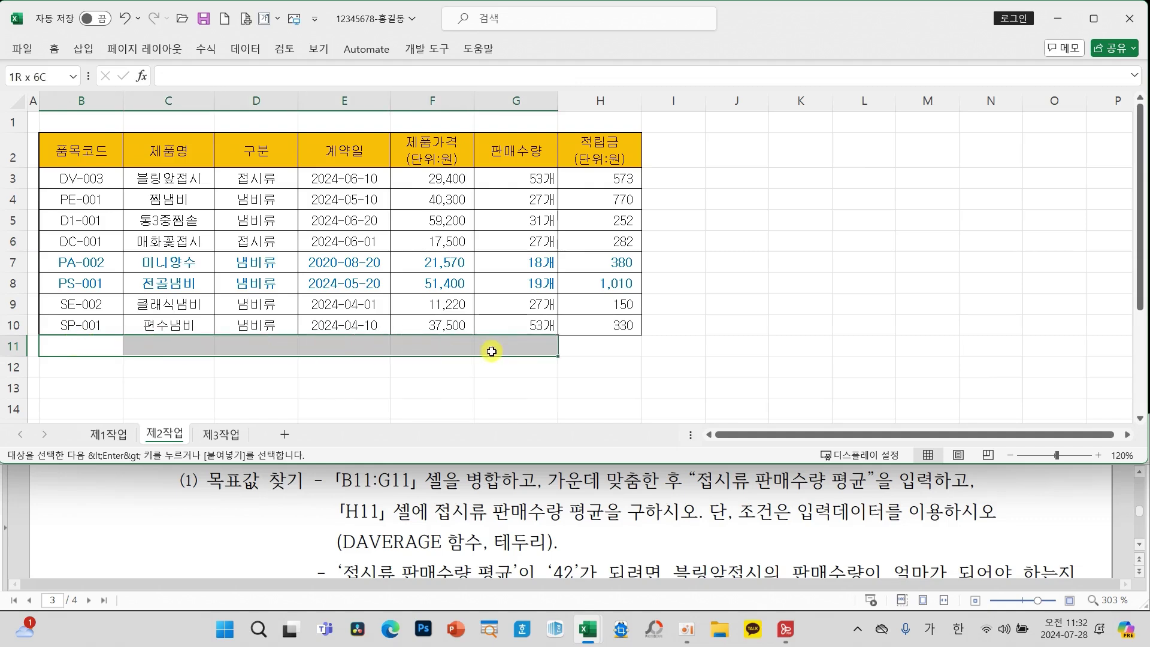
left_click(54, 48)
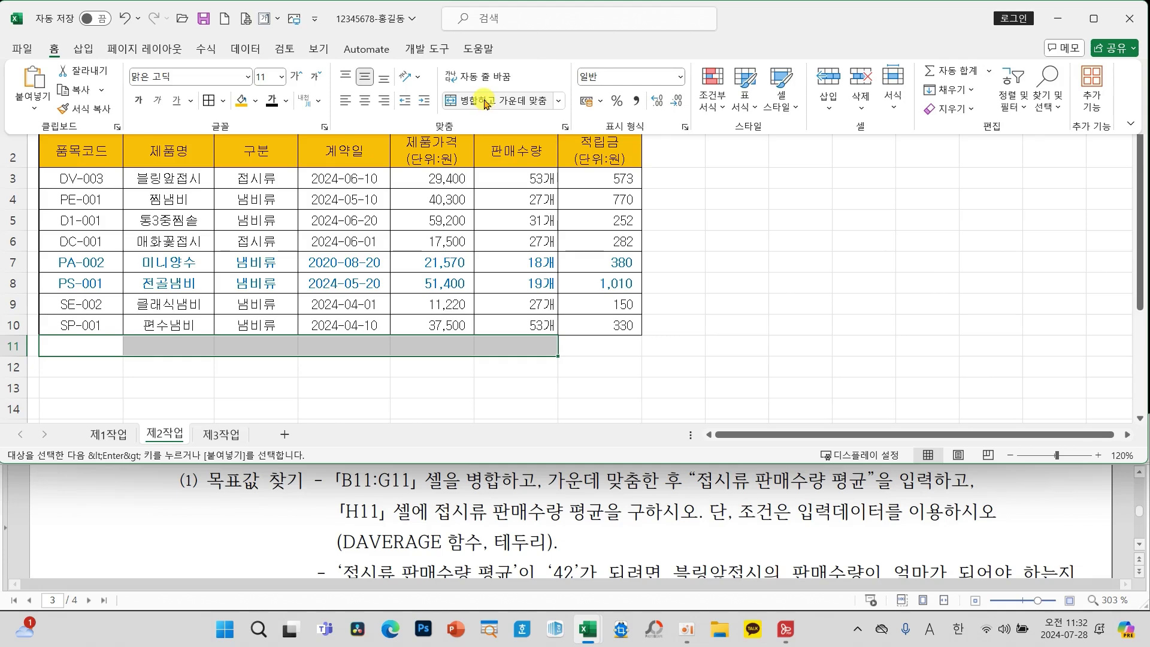
left_click(486, 102)
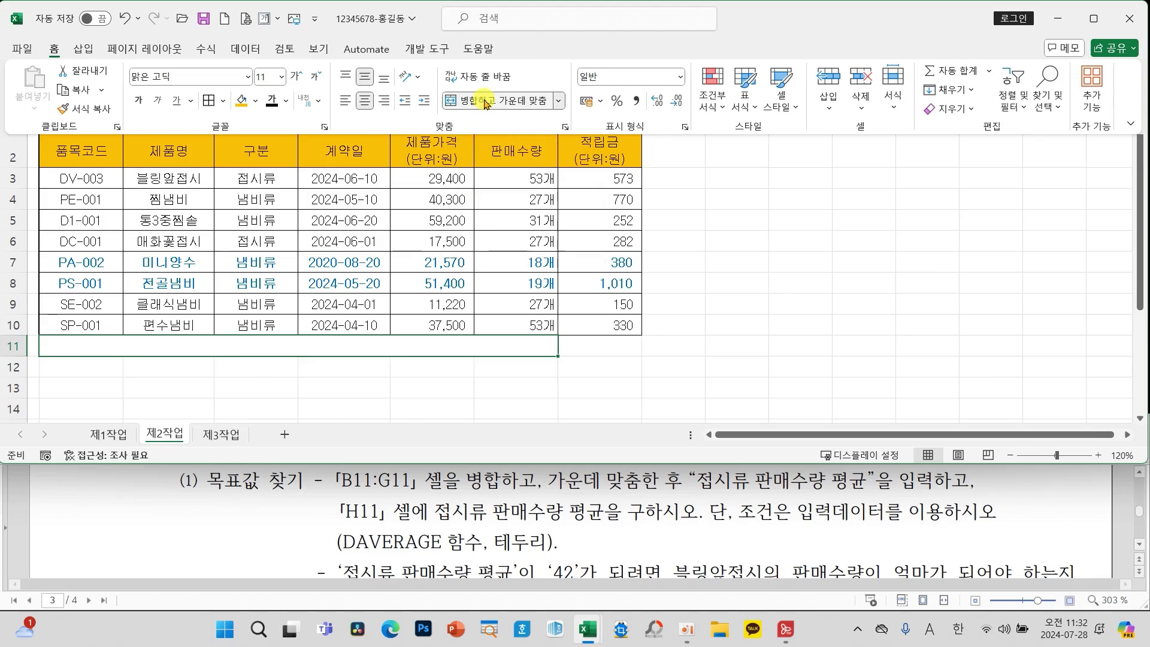
Enter the label 접시류 판매수량 평균 in the merged cell B11:G11 on the 제2작업 sheet
type("Wㅓㅂ시")
key("BackSpace")
key("BackSpace")
key("BackSpace")
key("BackSpace")
key("BackSpace")
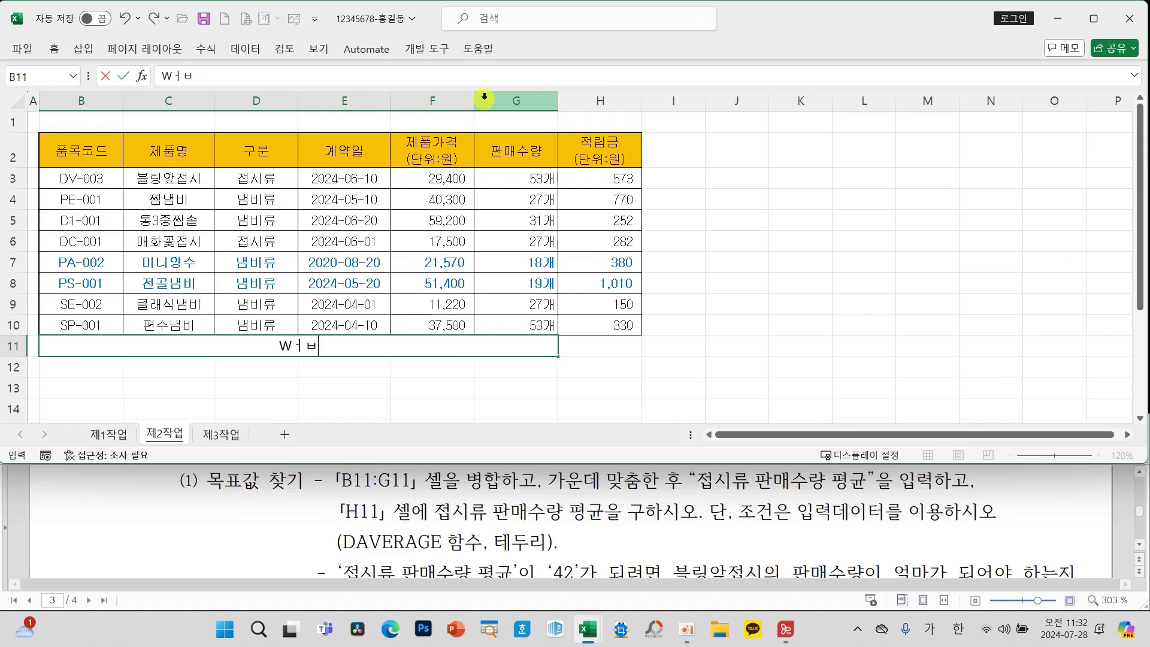
type("접시류")
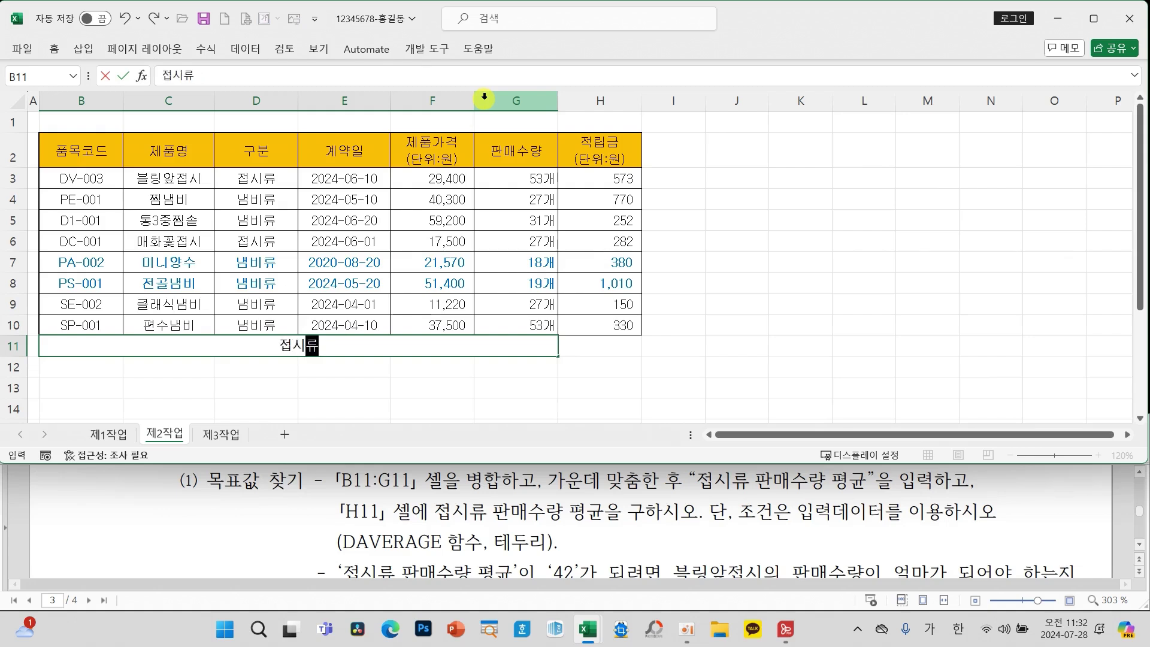
type(" 판매수량 평균")
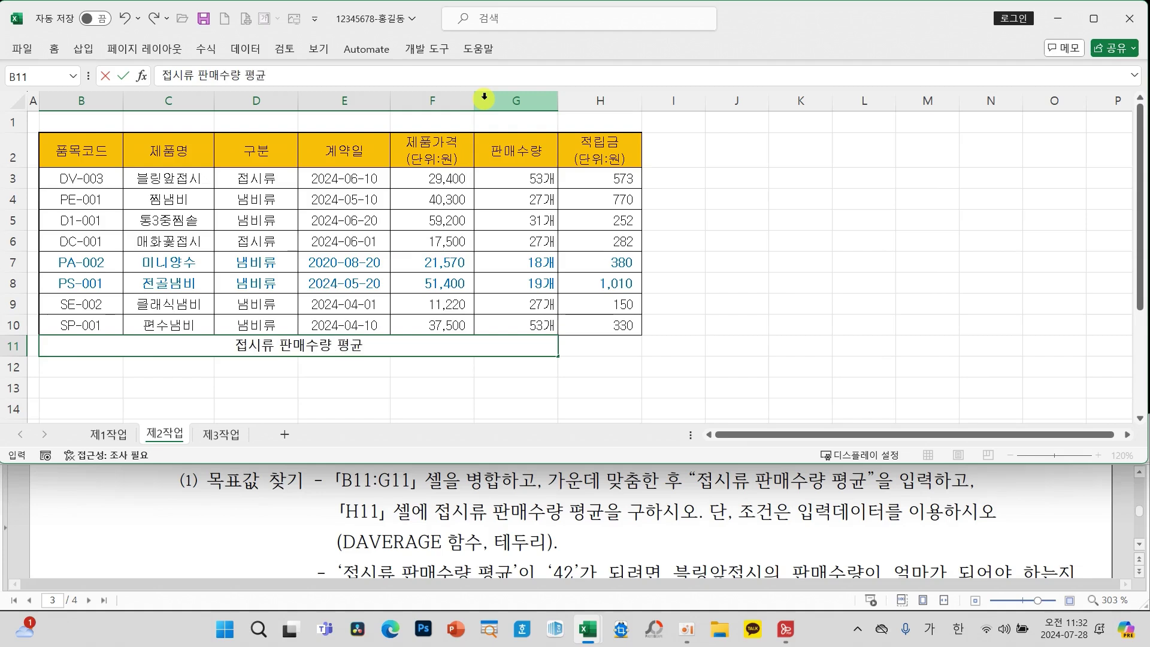
left_click(580, 351)
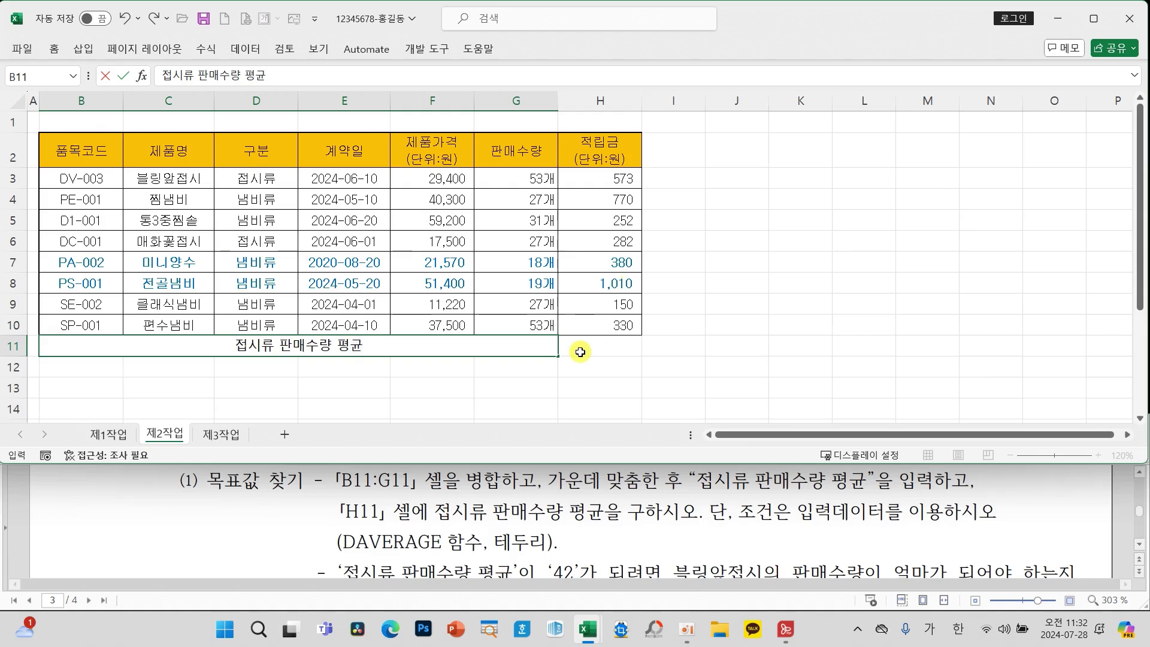
Find the DAVERAGE function by searching for DAVE and insert it into cell H11
left_click(599, 352)
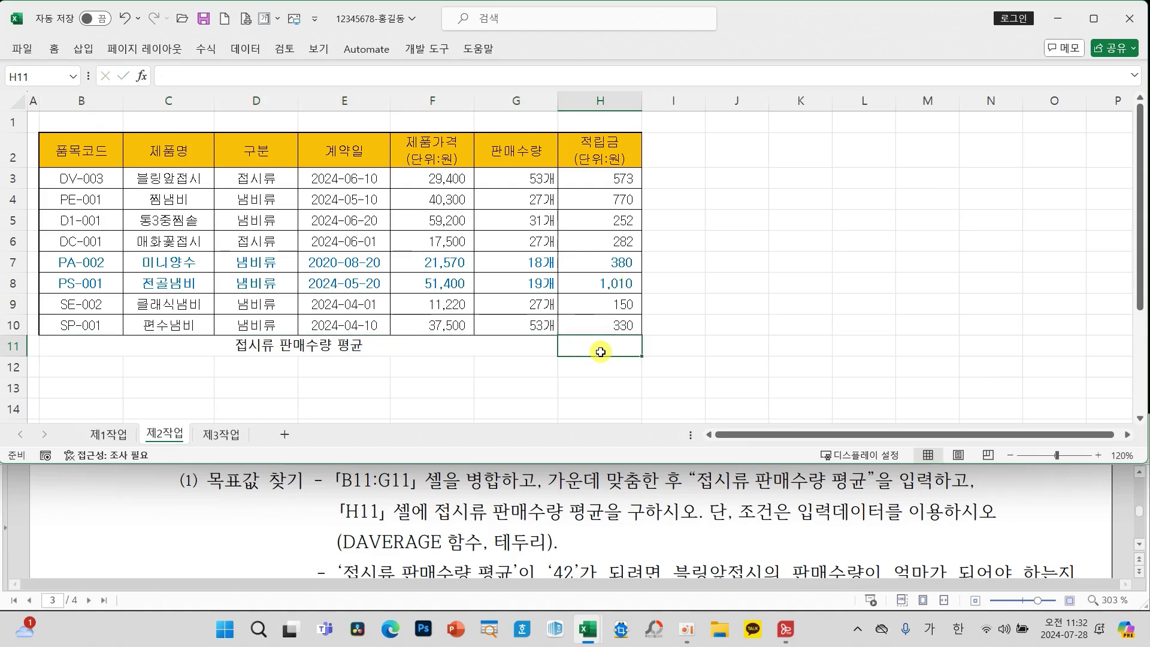
mouse_move(421, 497)
left_mouse_down()
mouse_move(511, 523)
mouse_move(620, 528)
left_mouse_up()
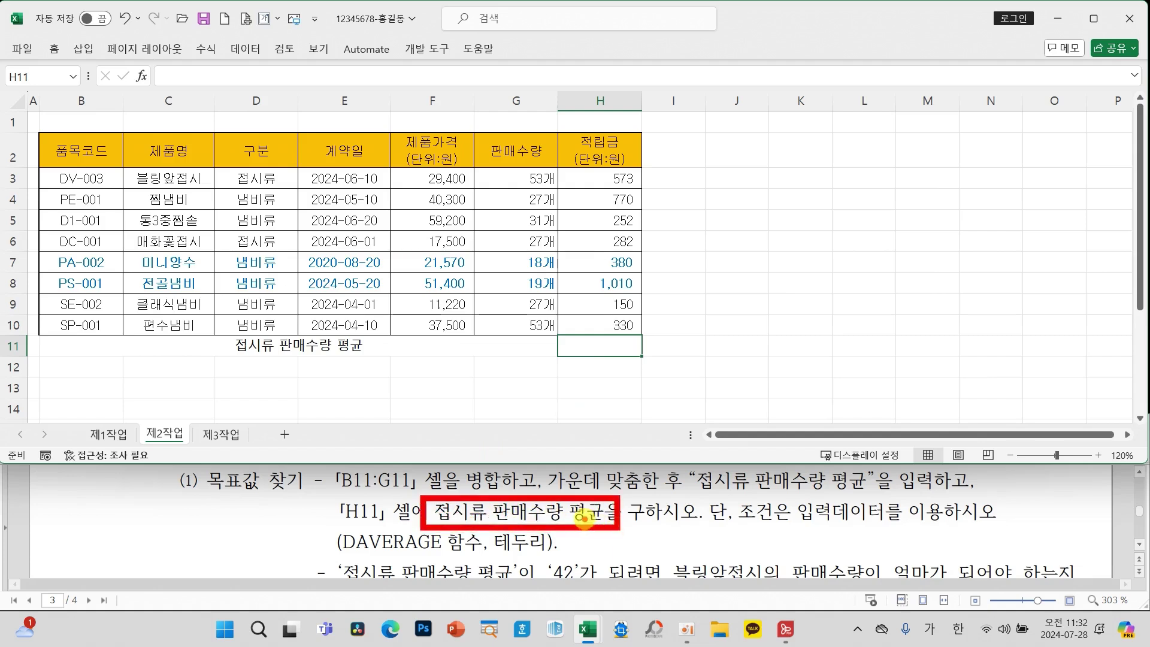
mouse_move(422, 511)
left_mouse_down()
mouse_move(302, 526)
mouse_move(318, 557)
mouse_move(338, 546)
mouse_move(327, 565)
mouse_move(469, 558)
left_mouse_up()
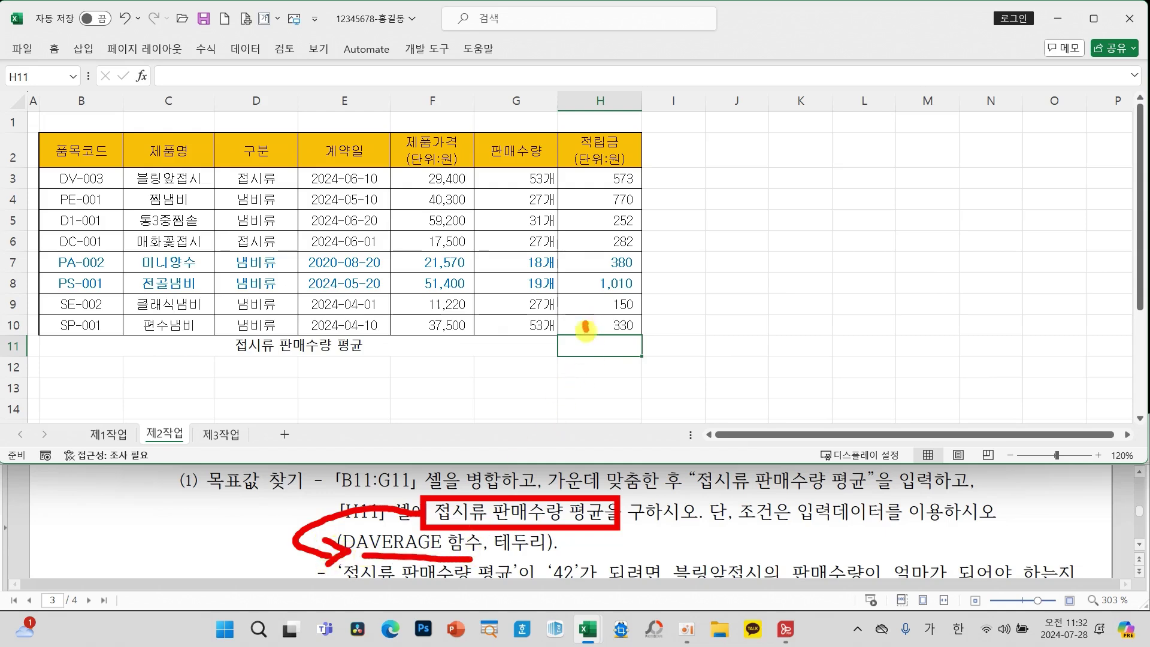
left_click_drag(585, 325, 625, 306)
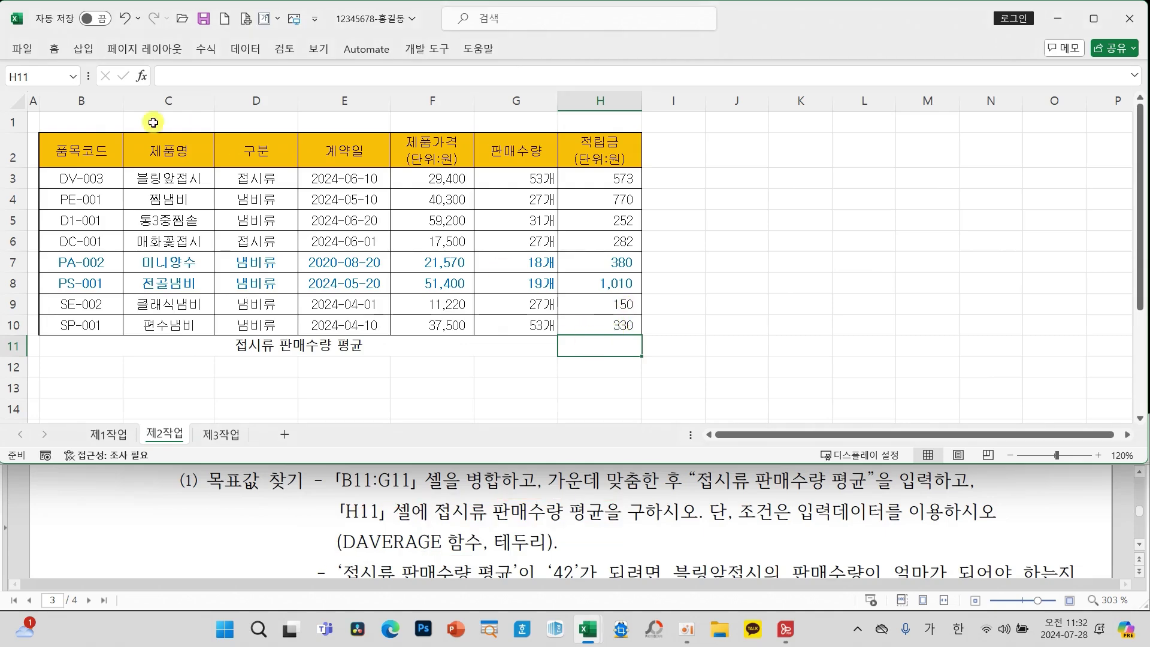
left_click(141, 77)
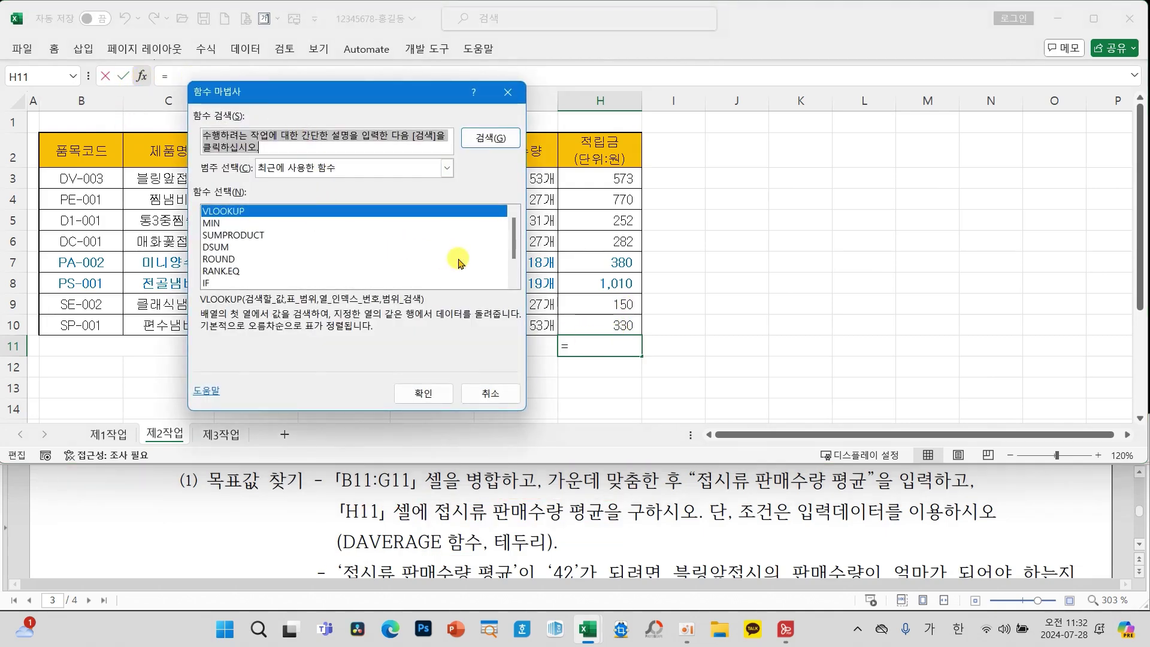
scroll(512, 250, "down", 1)
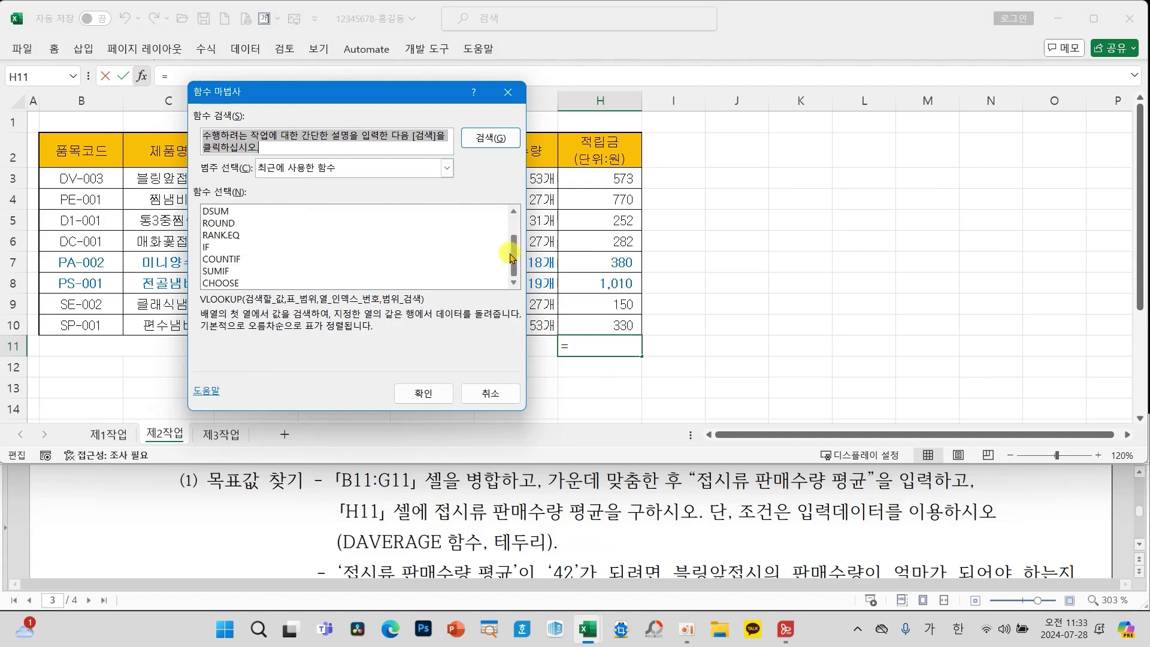
type("DAVE")
key("Return")
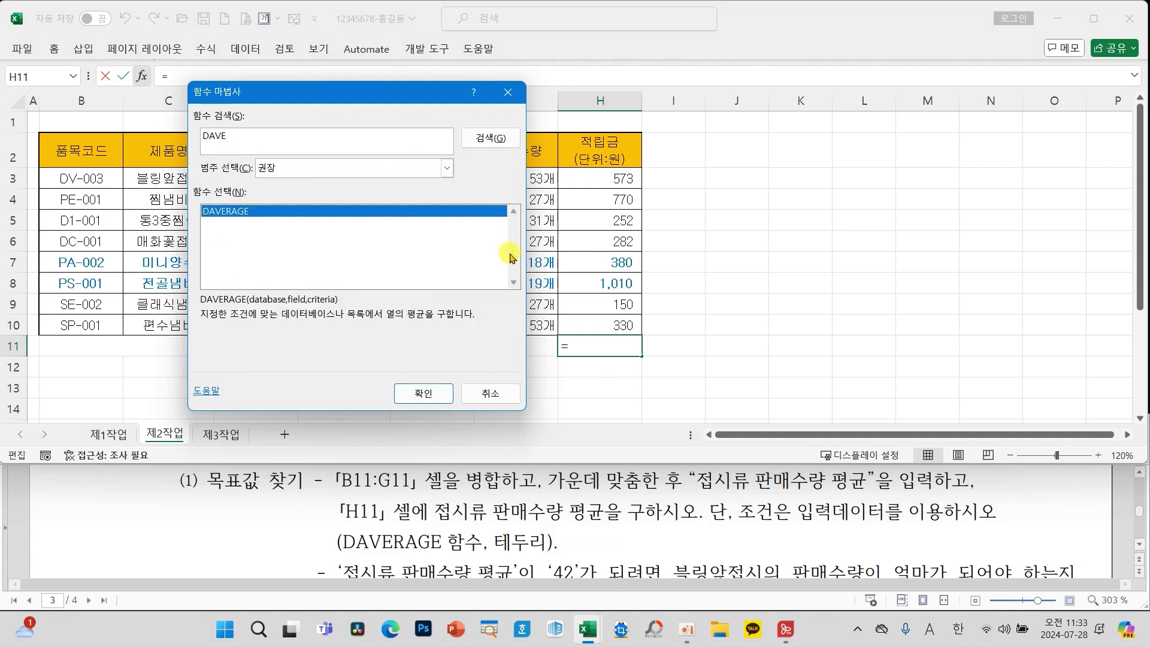
left_click(446, 393)
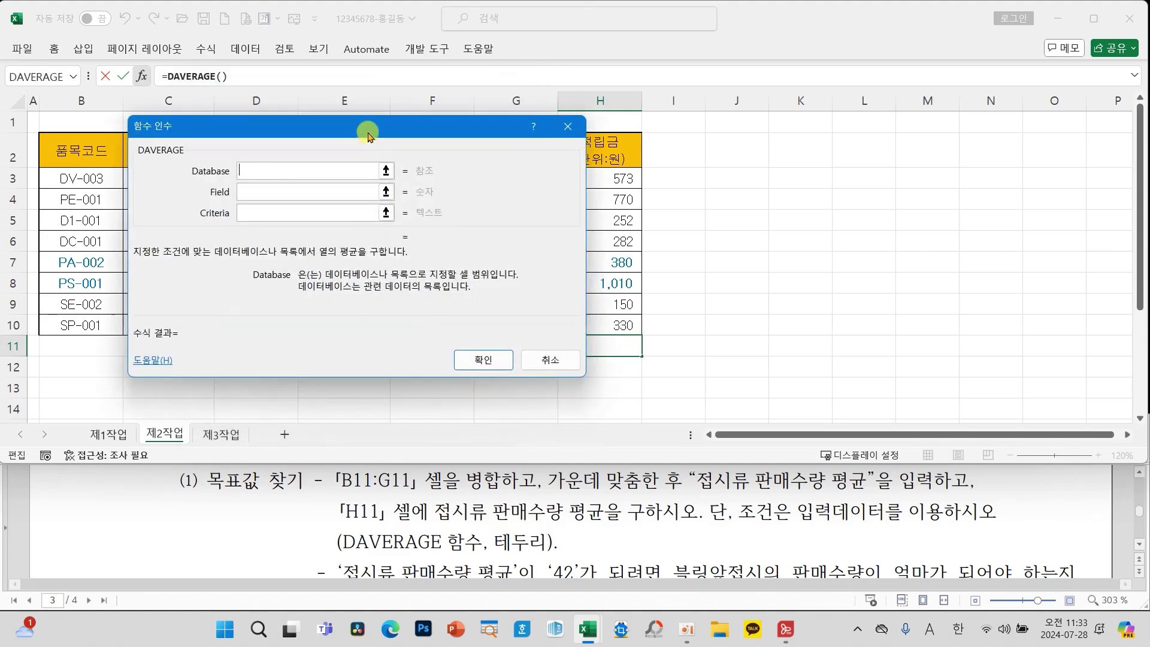
Set the DAVERAGE database argument to B2:H10 and its field argument to 6 for the 판매수량 column
left_click_drag(372, 129, 889, 127)
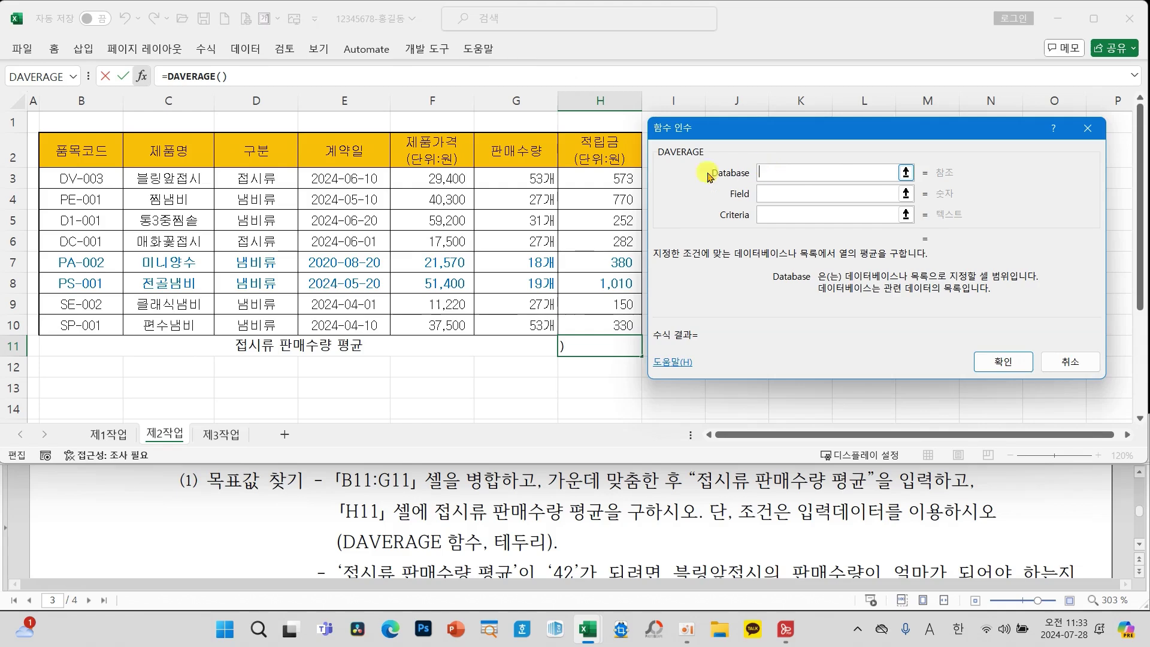
left_click_drag(81, 153, 570, 323)
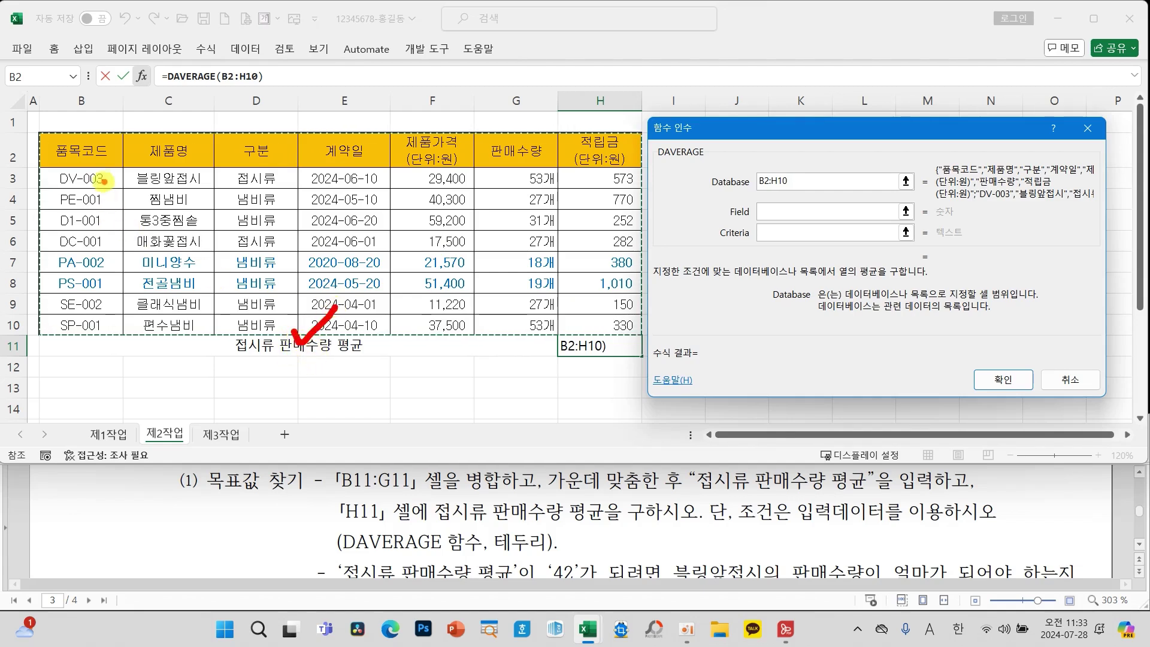
left_click_drag(104, 181, 77, 238)
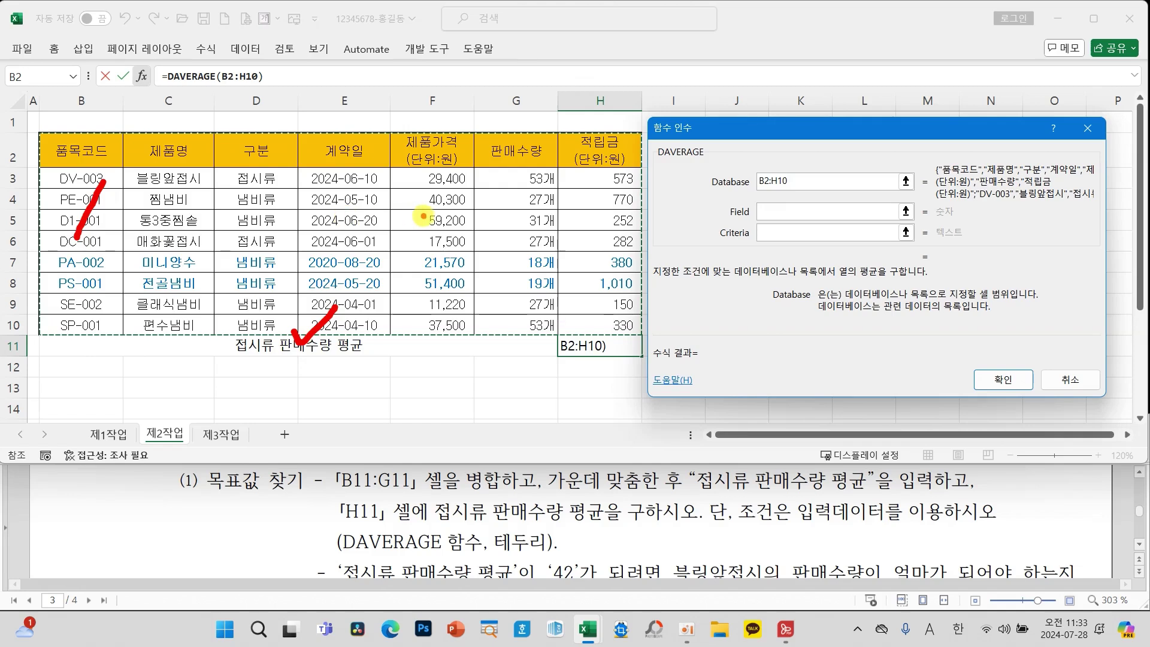
mouse_move(527, 180)
left_mouse_down()
mouse_move(500, 194)
mouse_move(524, 240)
mouse_move(476, 233)
left_mouse_up()
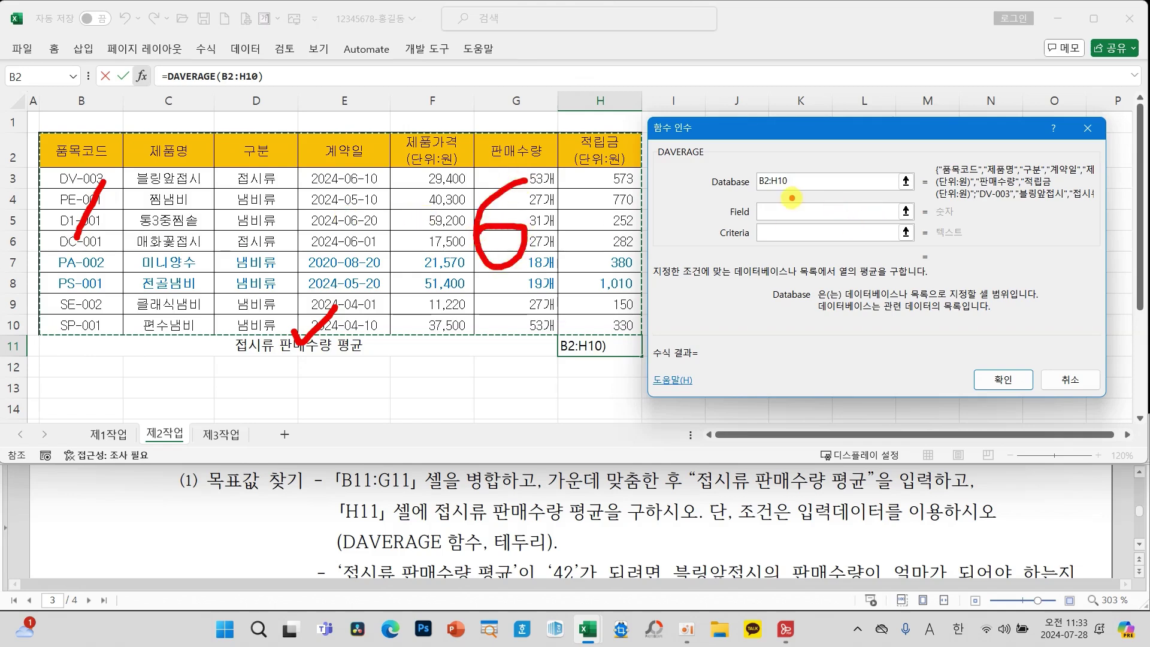
left_click(764, 210)
type("6")
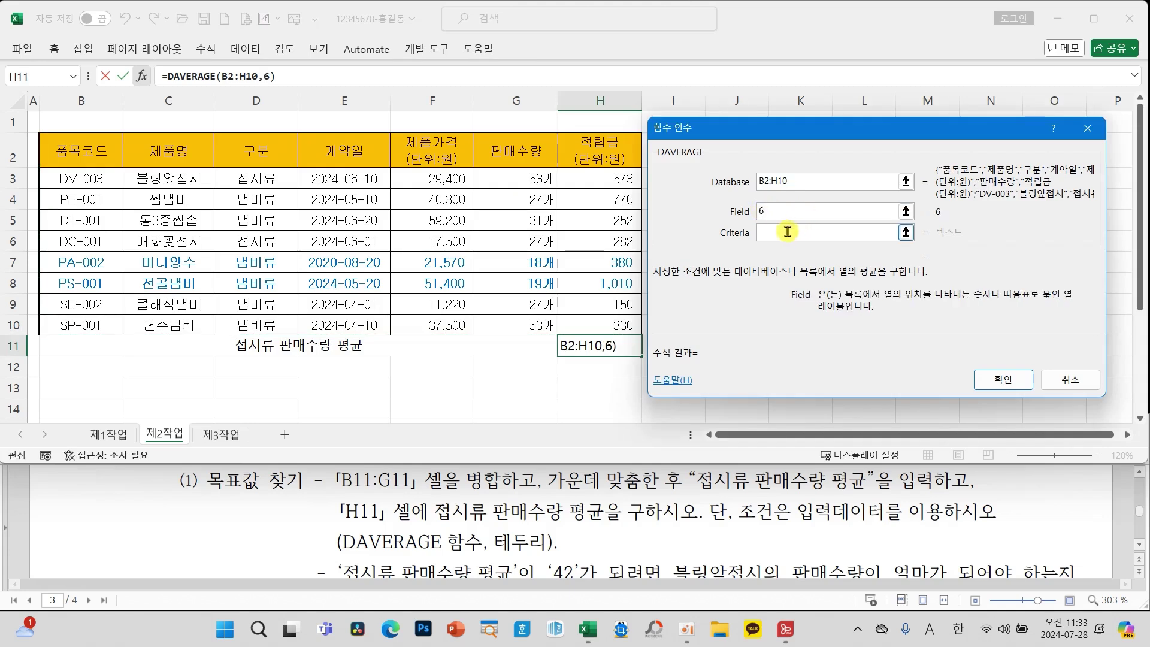
Set the DAVERAGE criteria to D2:D3, the 구분 header and 접시류 cell, and enter the formula in H11
left_click(787, 232)
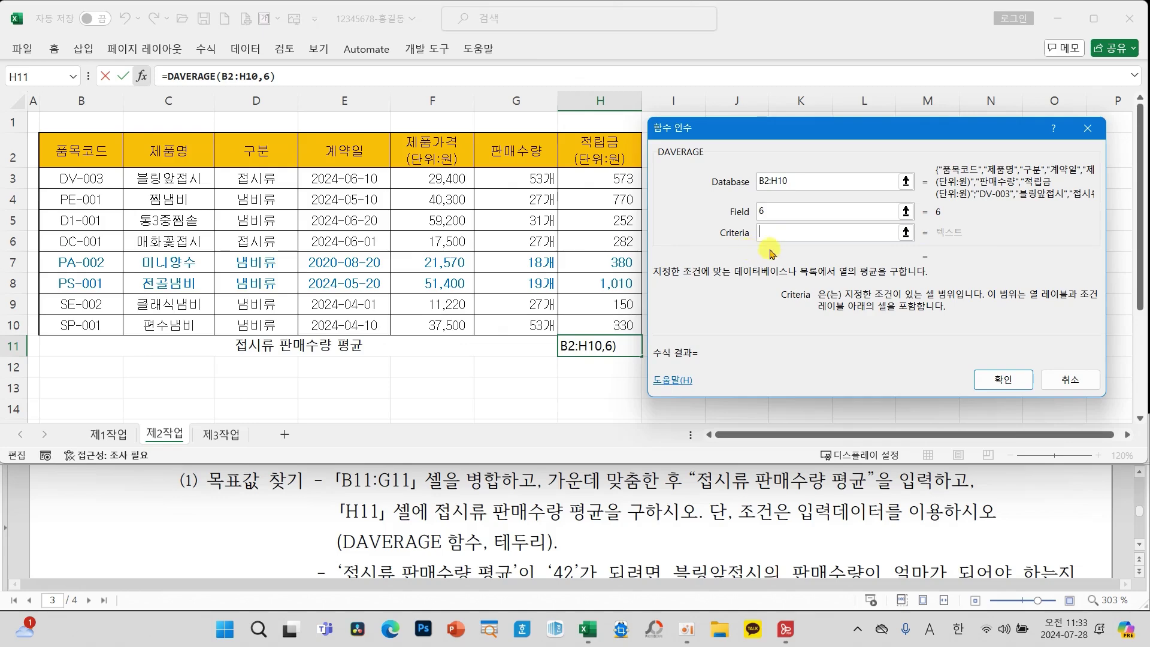
left_click(246, 145)
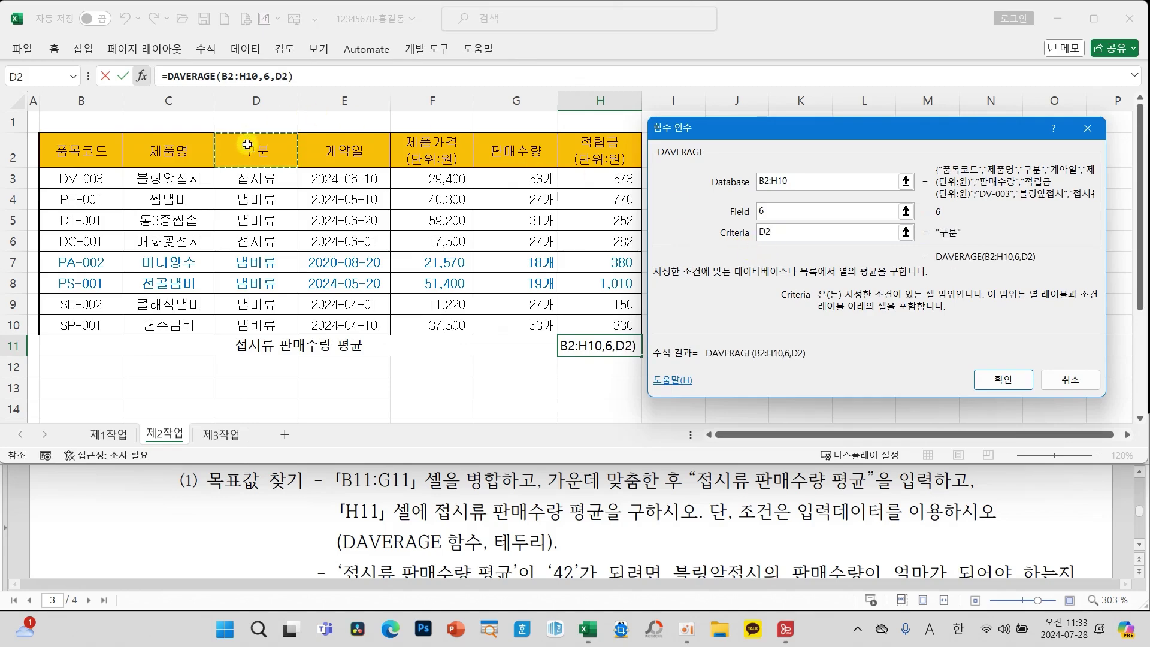
left_click_drag(247, 144, 250, 170)
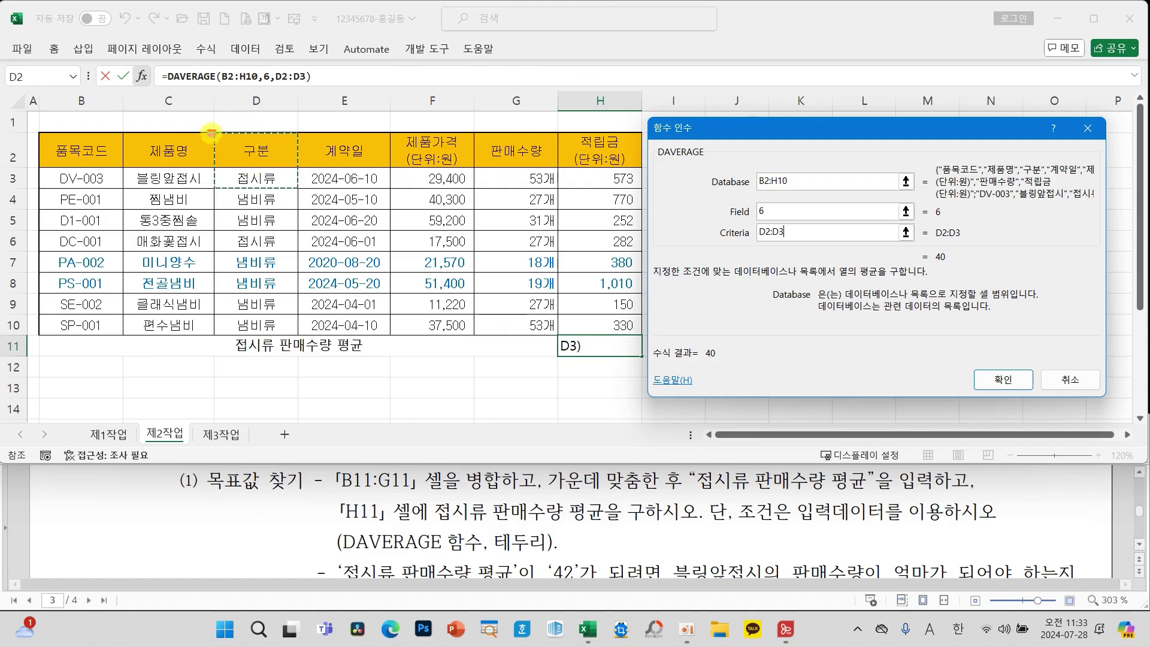
left_click_drag(211, 132, 300, 189)
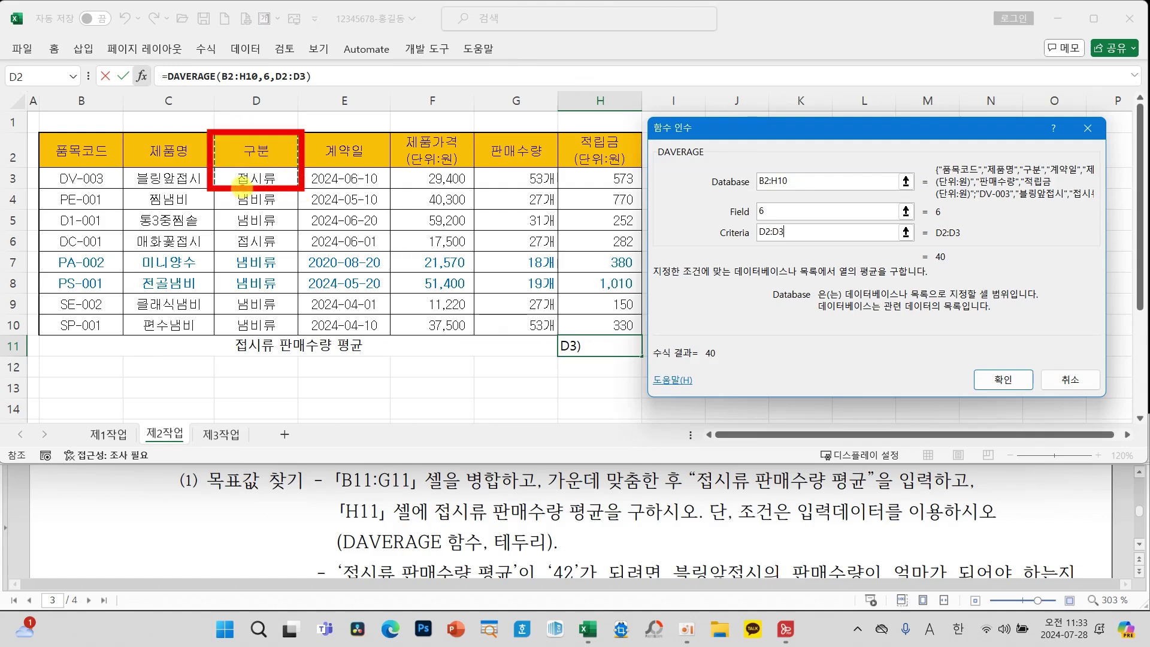
left_click_drag(718, 235, 298, 172)
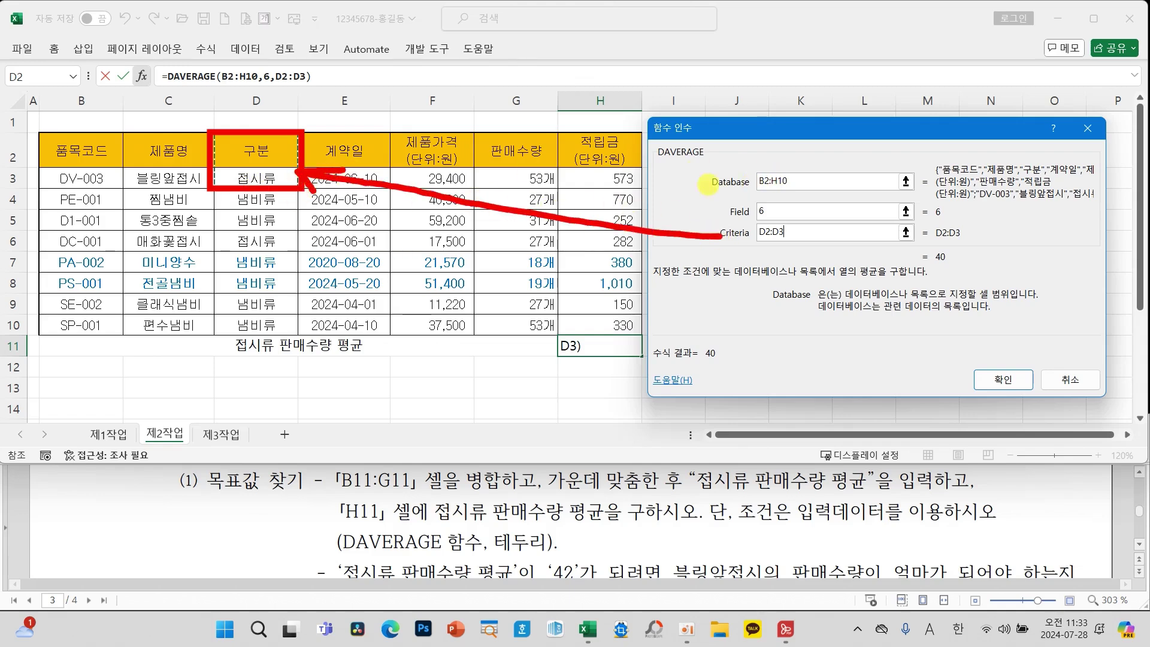
left_click_drag(681, 191, 763, 196)
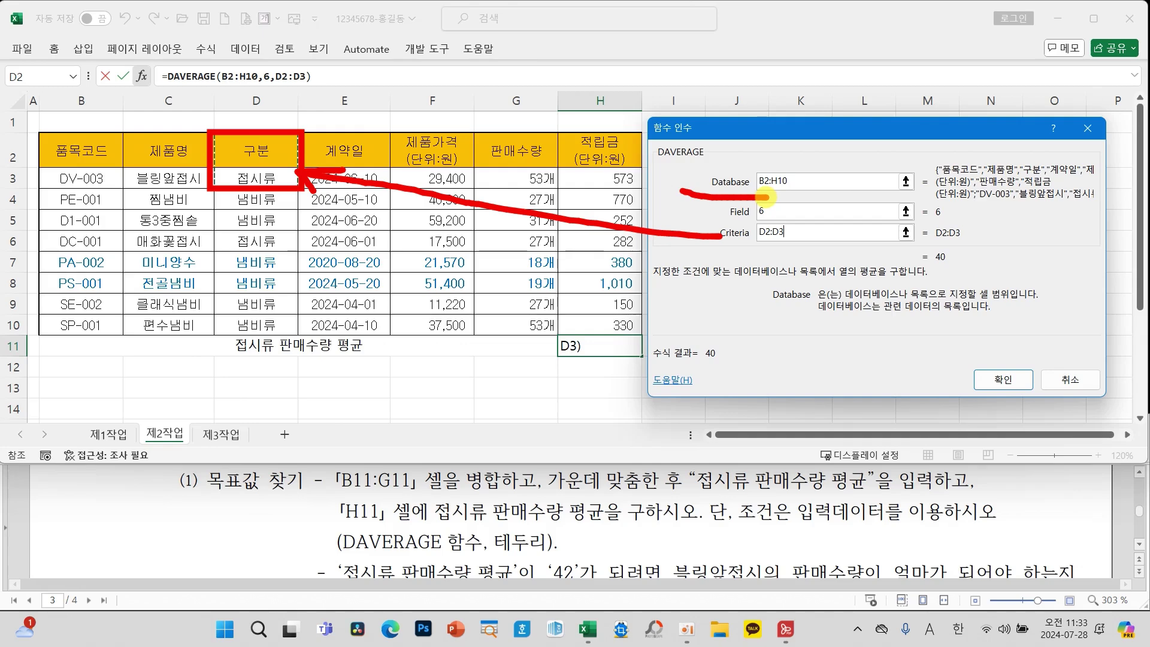
key("Escape")
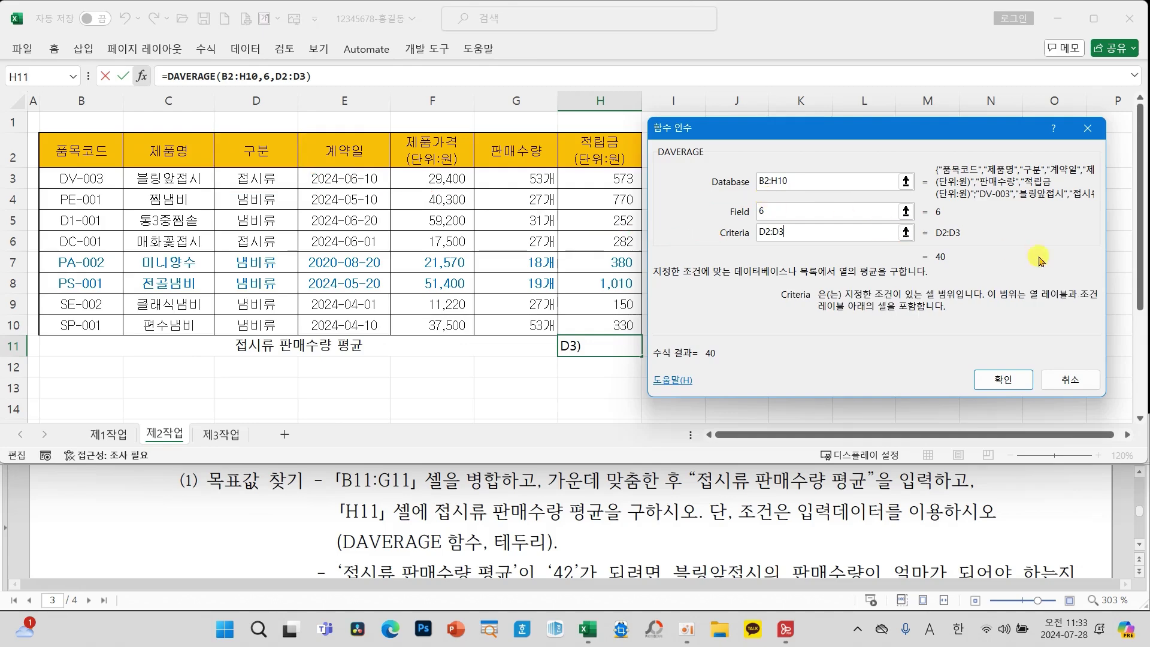
left_click(1007, 381)
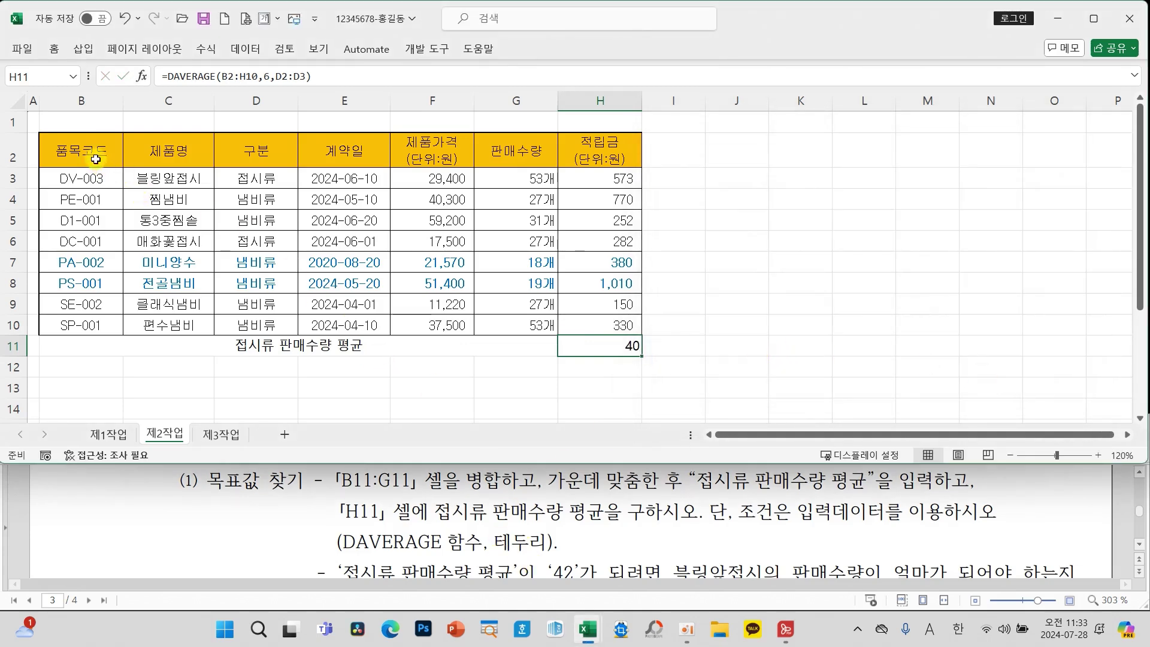
Apply inner and outer borders to the whole table range B2:H11, including the average row
left_click_drag(99, 154, 596, 339)
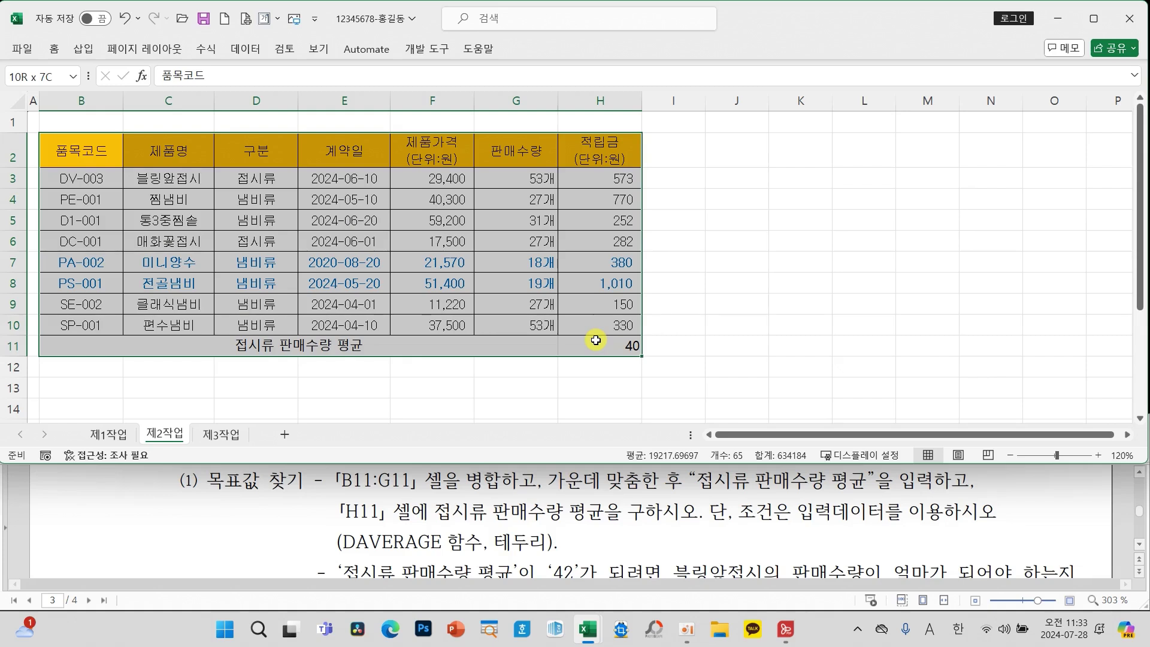
left_click(56, 52)
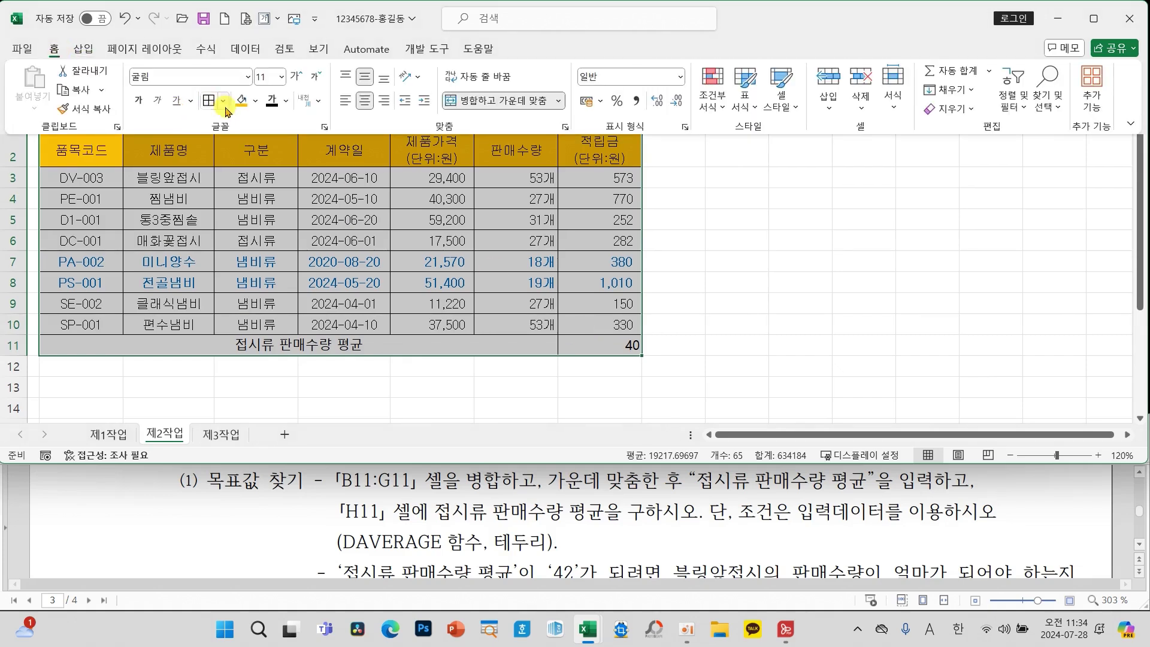
left_click(223, 101)
left_click(306, 220)
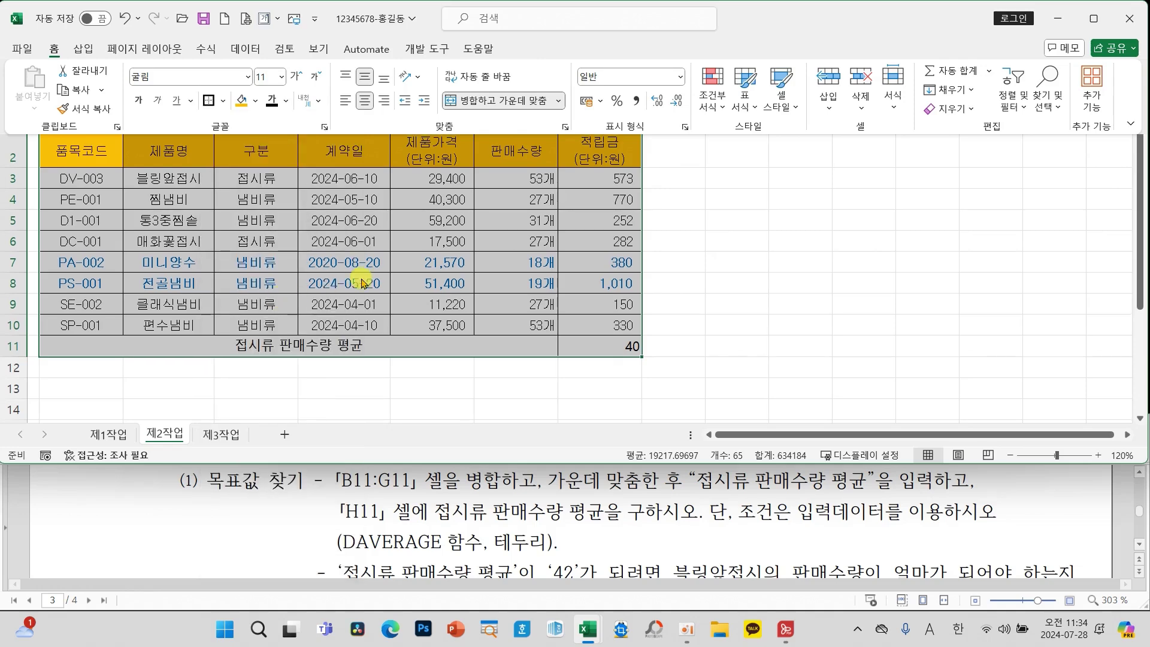
left_click(400, 262)
left_click(732, 276)
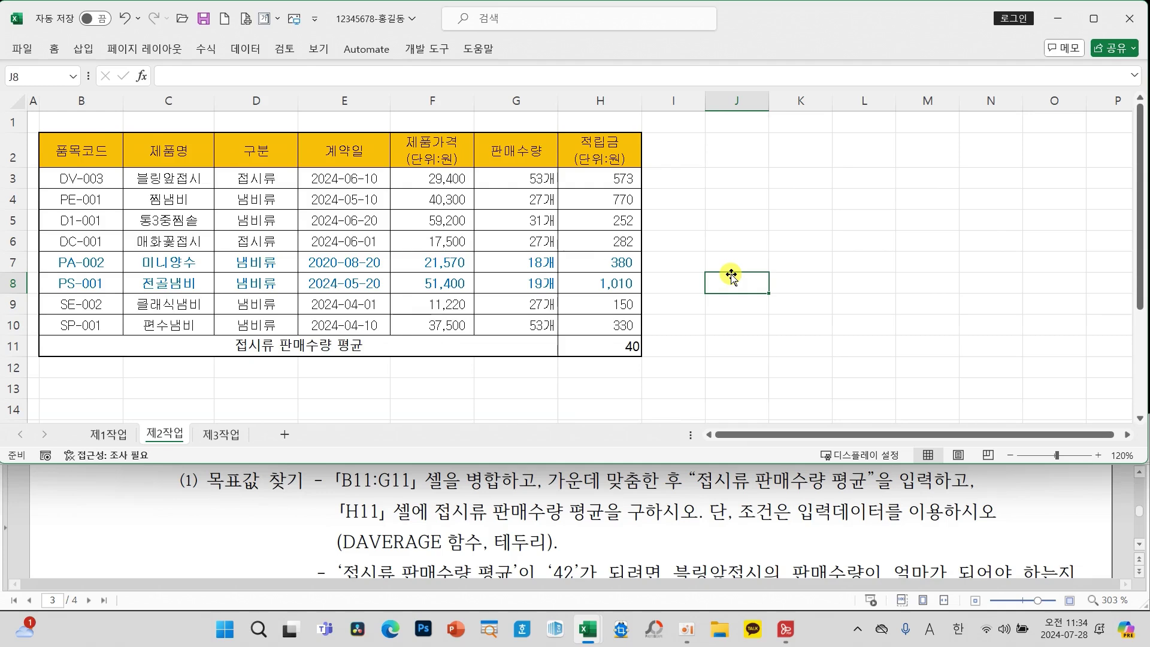
Read the goal seek instruction and relate it to the average in H11 and the 판매수량 of 블링앞접시
scroll(641, 525, "down", 1)
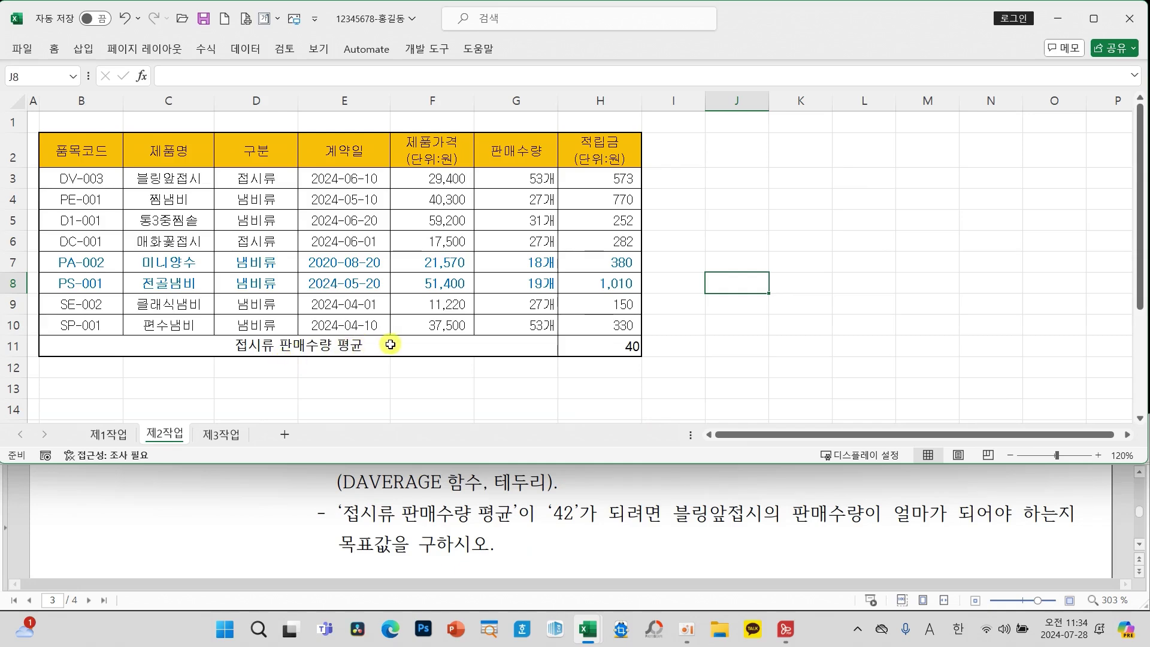
left_click(609, 346)
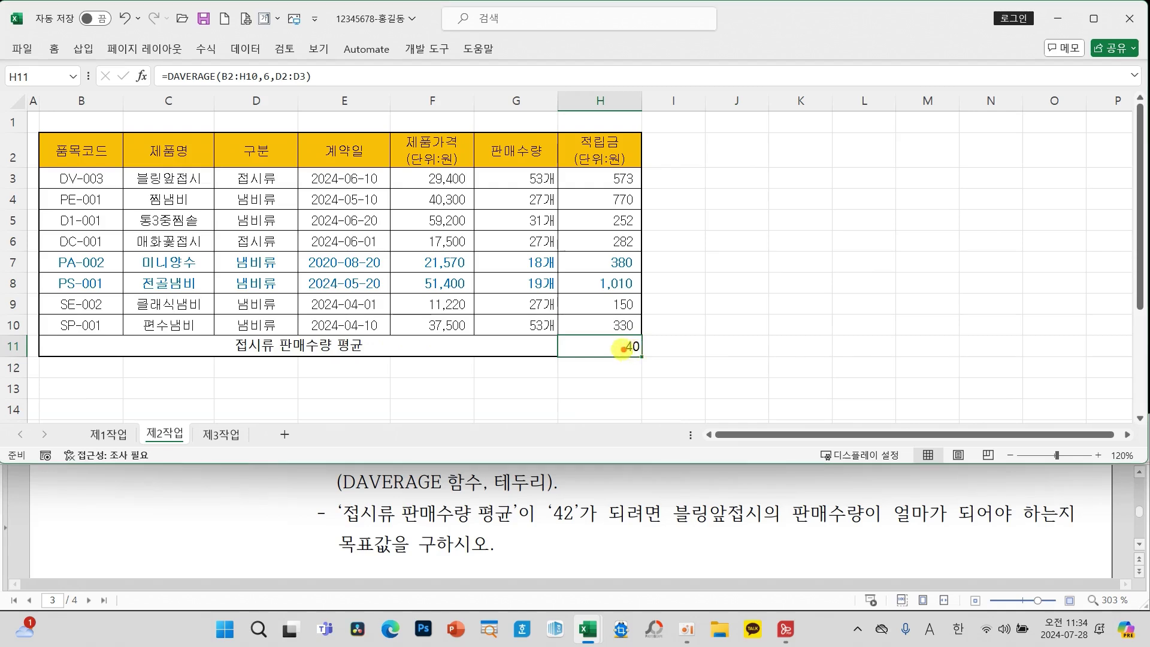
mouse_move(607, 525)
left_mouse_down()
mouse_move(596, 533)
mouse_move(531, 501)
mouse_move(599, 515)
mouse_move(578, 535)
left_mouse_up()
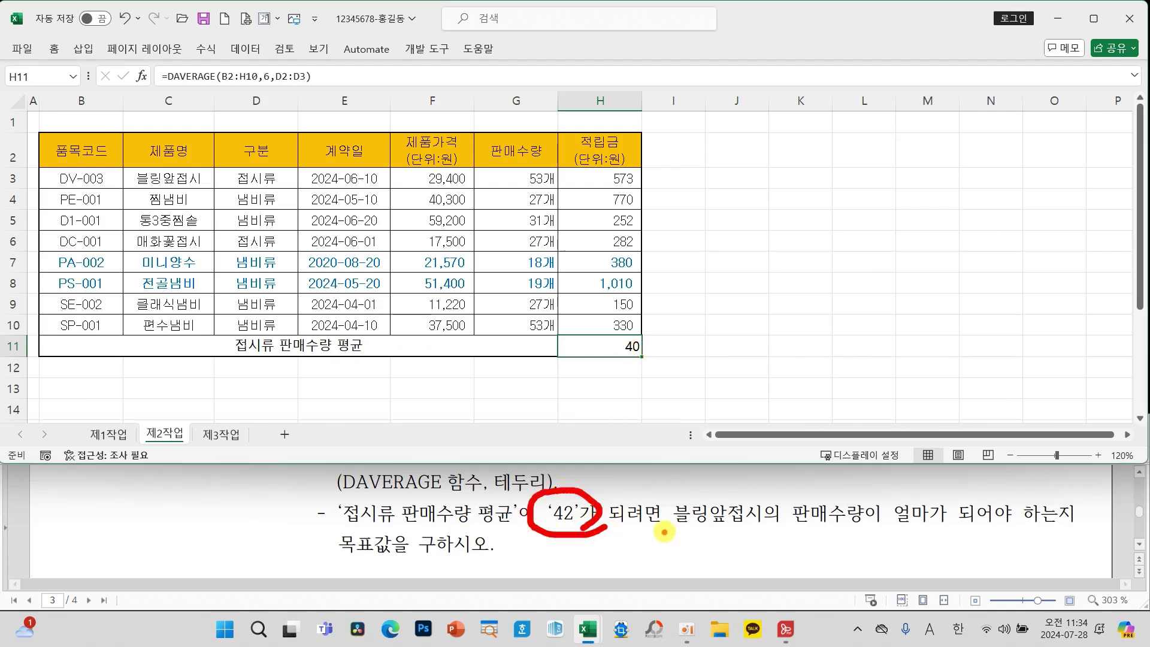
left_click_drag(662, 530, 775, 530)
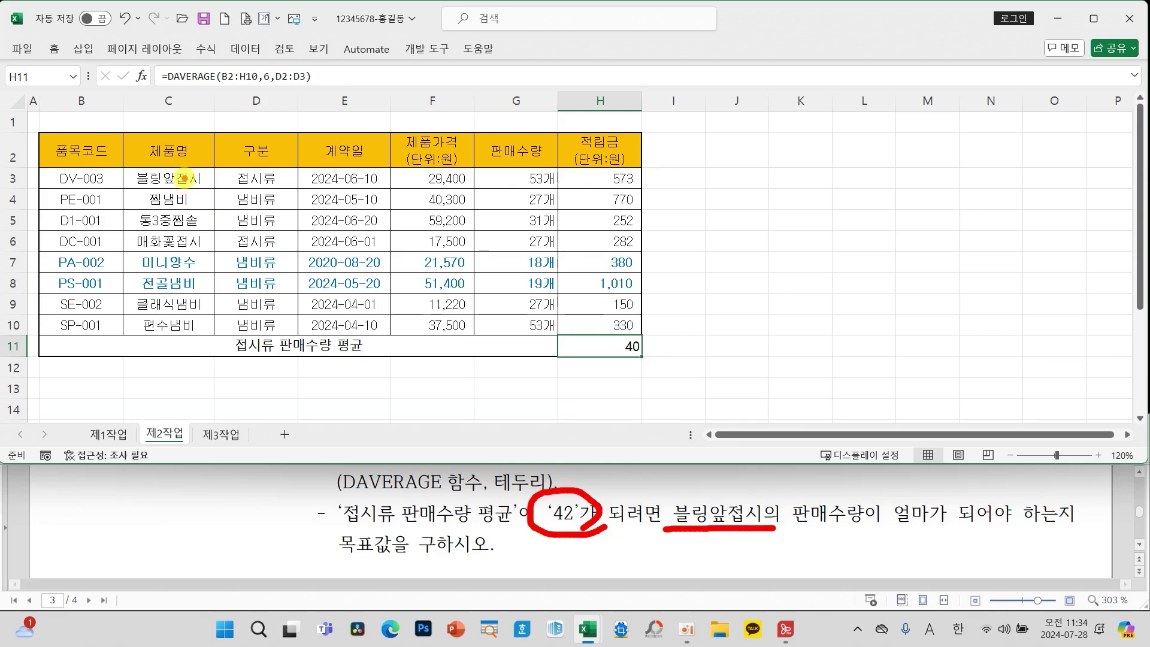
mouse_move(562, 193)
left_mouse_down()
mouse_move(548, 154)
mouse_move(563, 178)
mouse_move(663, 176)
mouse_move(648, 193)
left_mouse_up()
mouse_move(671, 147)
left_mouse_down()
mouse_move(698, 171)
mouse_move(690, 202)
left_mouse_up()
mouse_move(695, 340)
left_mouse_down()
mouse_move(703, 370)
mouse_move(686, 397)
mouse_move(710, 355)
mouse_move(783, 381)
left_mouse_up()
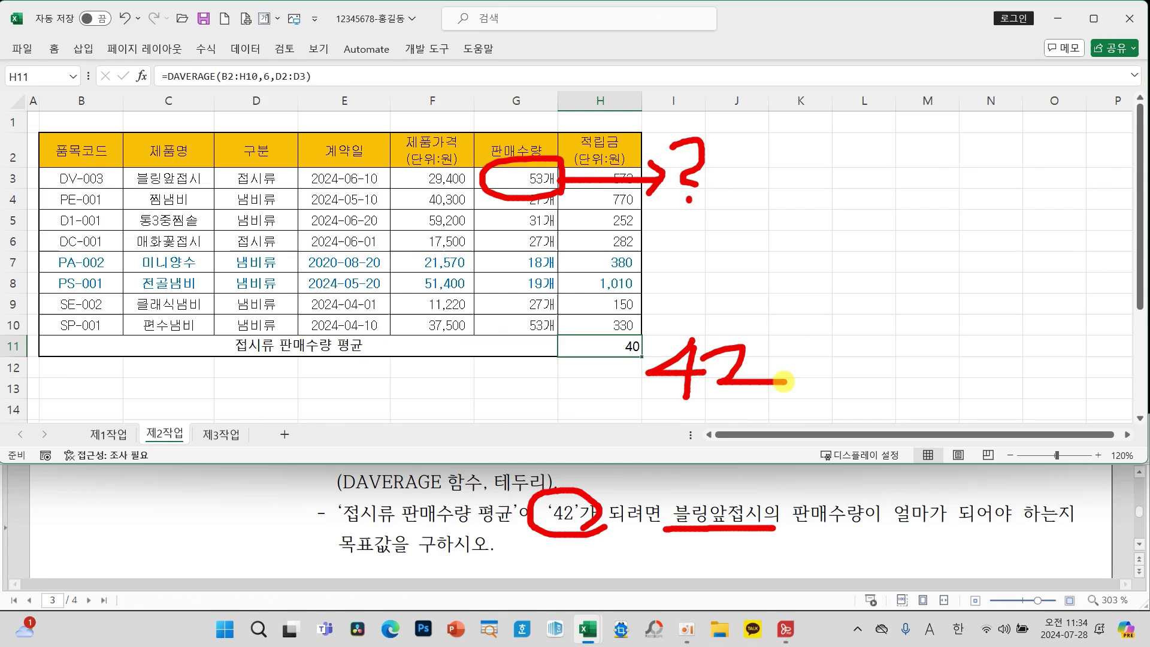
key("Escape")
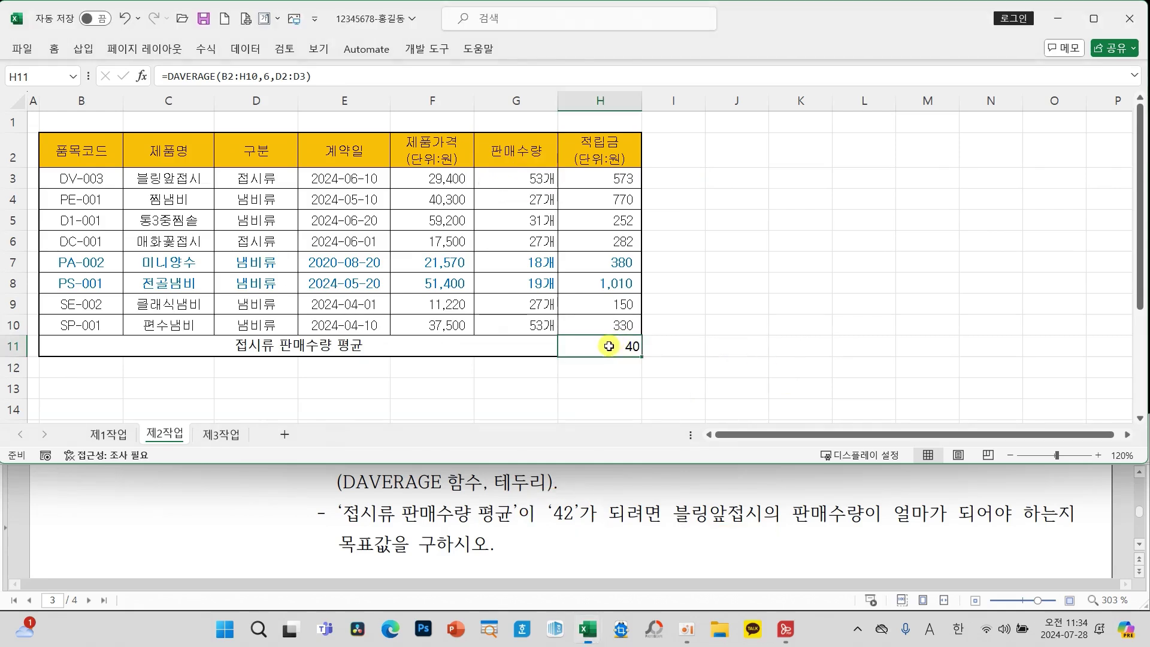
Start a Goal Seek on formula cell H11 with a target value of 42
left_click(248, 47)
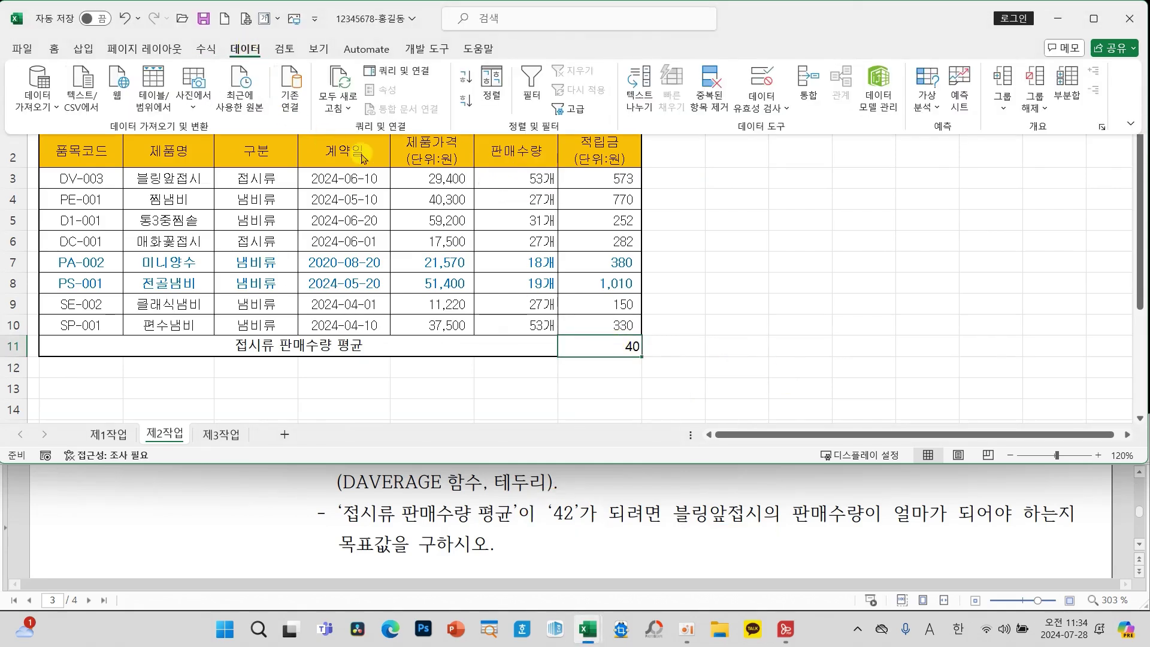
left_click(928, 99)
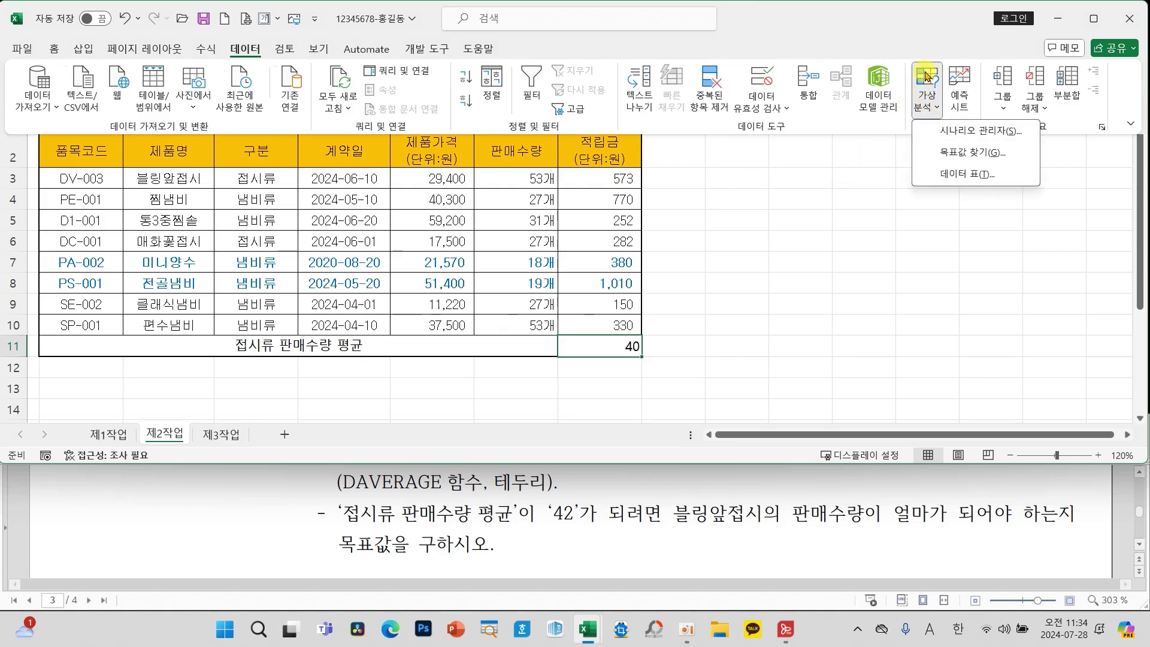
left_click(965, 153)
left_click_drag(863, 203, 752, 215)
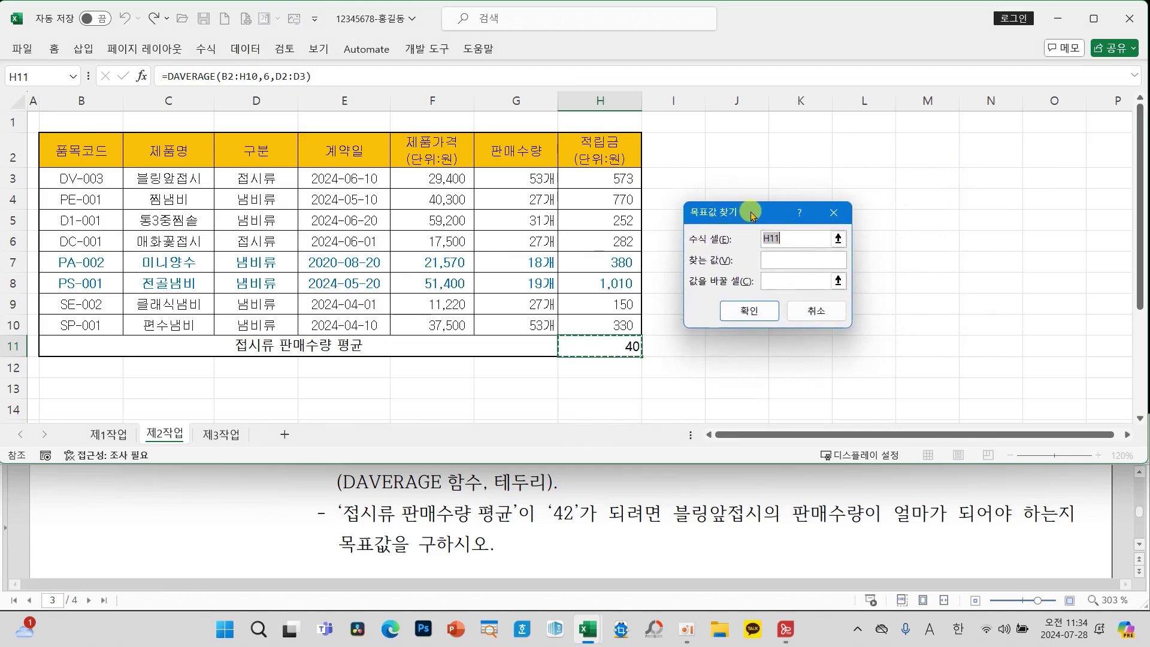
left_click(773, 261)
type("4")
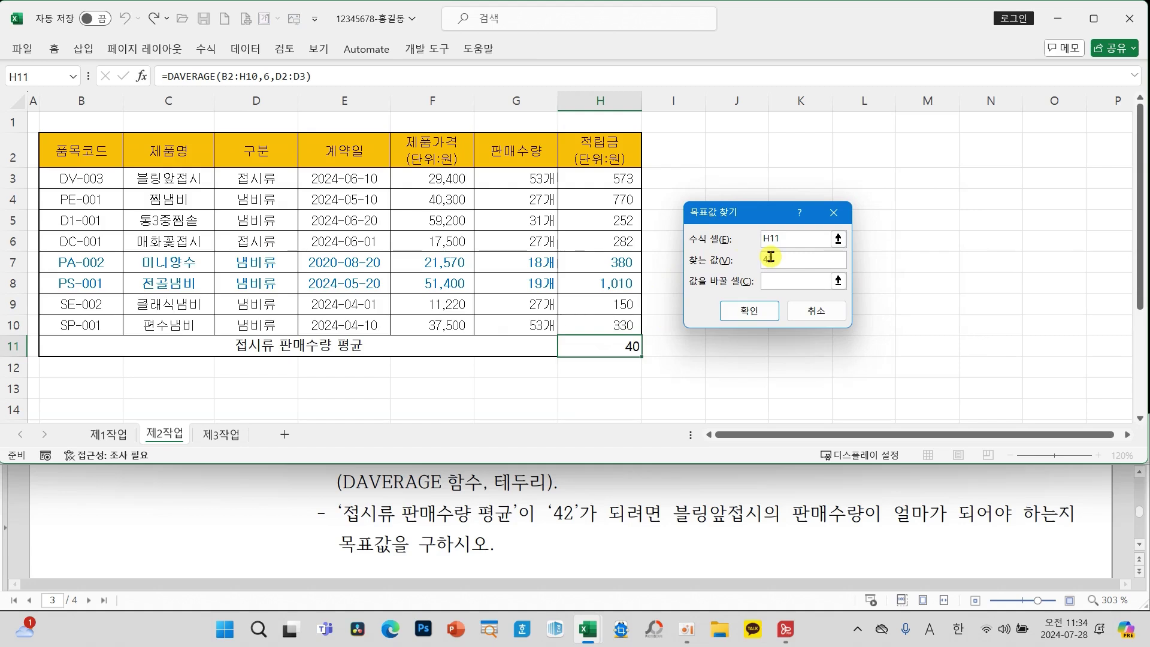
type("2")
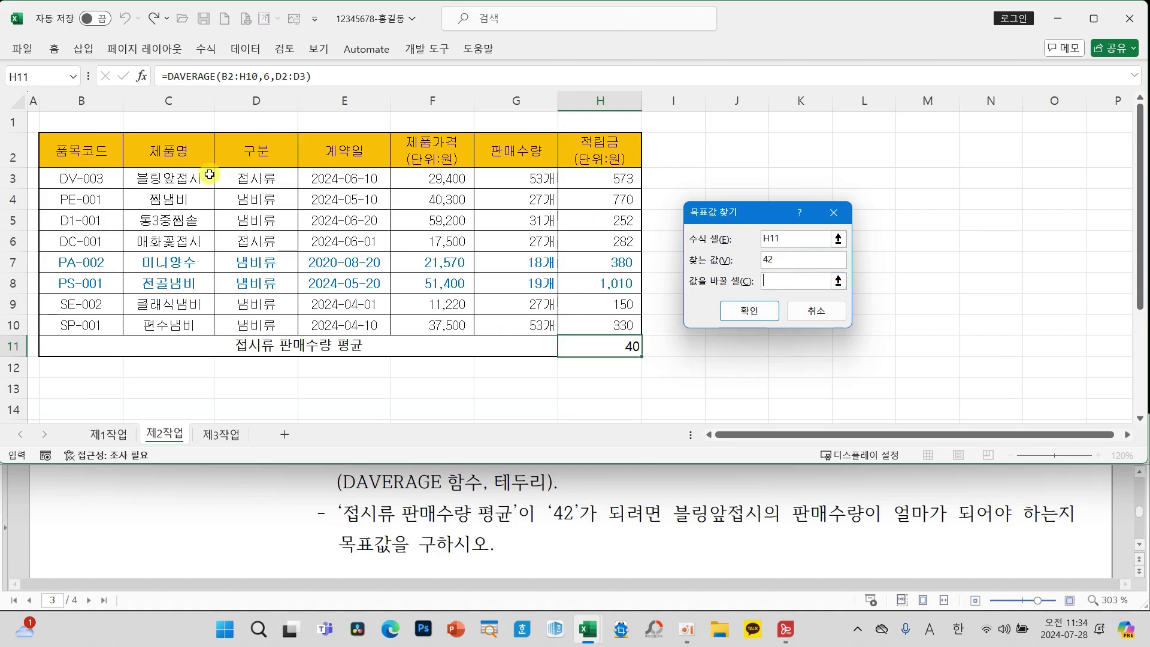
Set G3, the 판매수량 of 블링앞접시, as the changing cell, run the Goal Seek and accept its solution
left_click(525, 174)
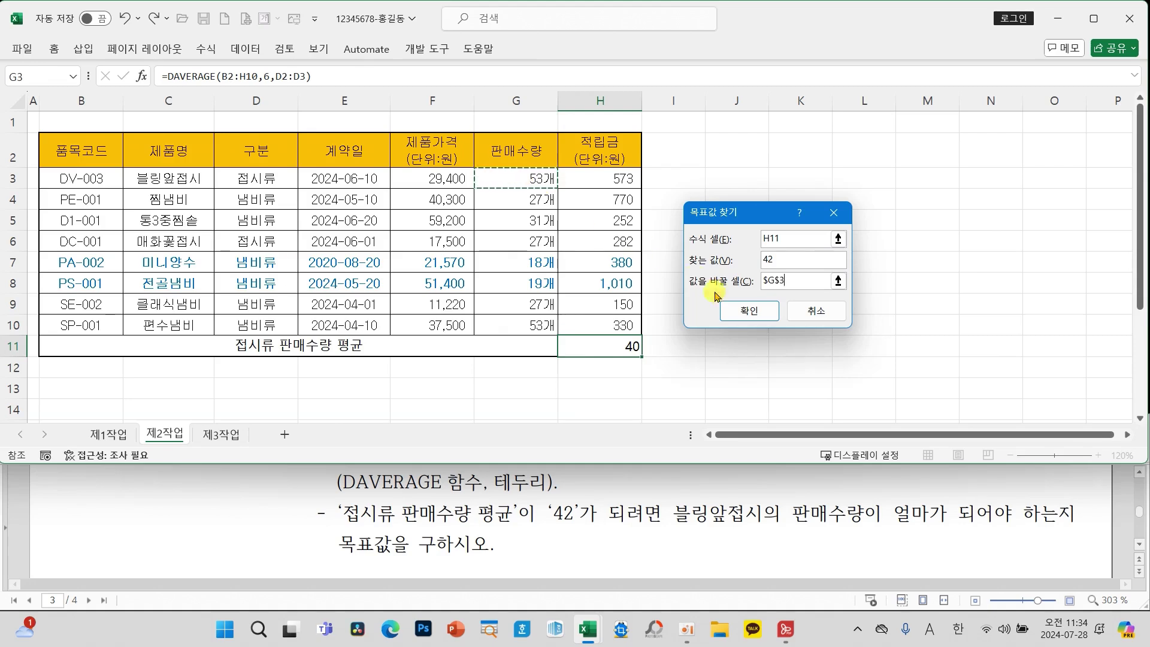
left_click(742, 317)
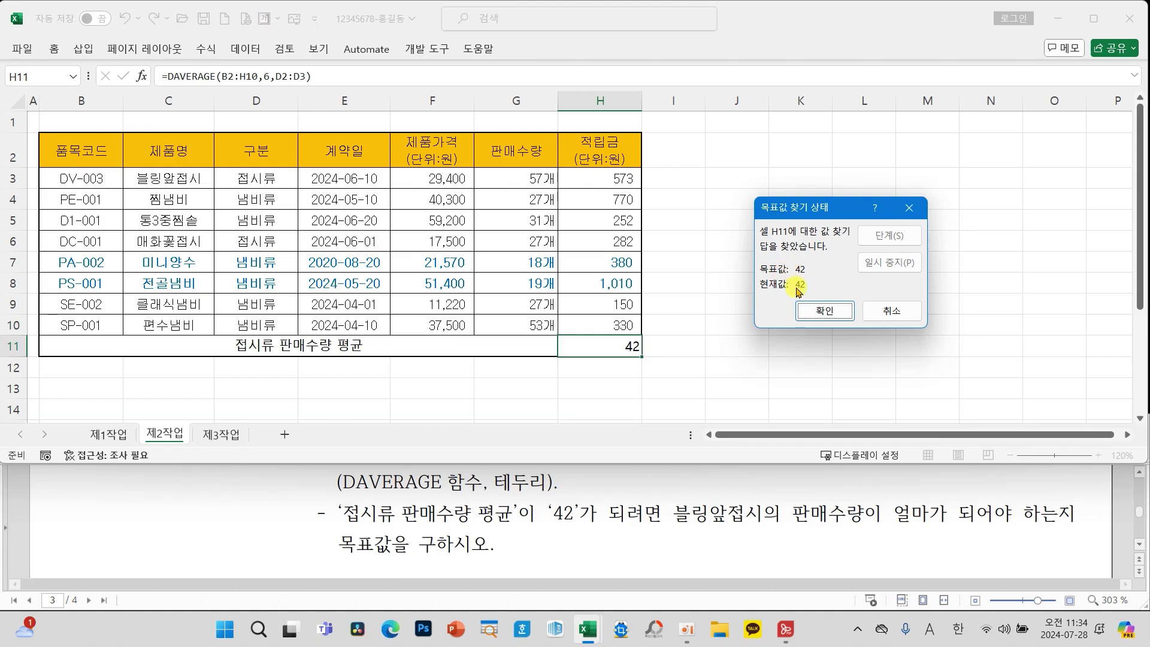
left_click(813, 310)
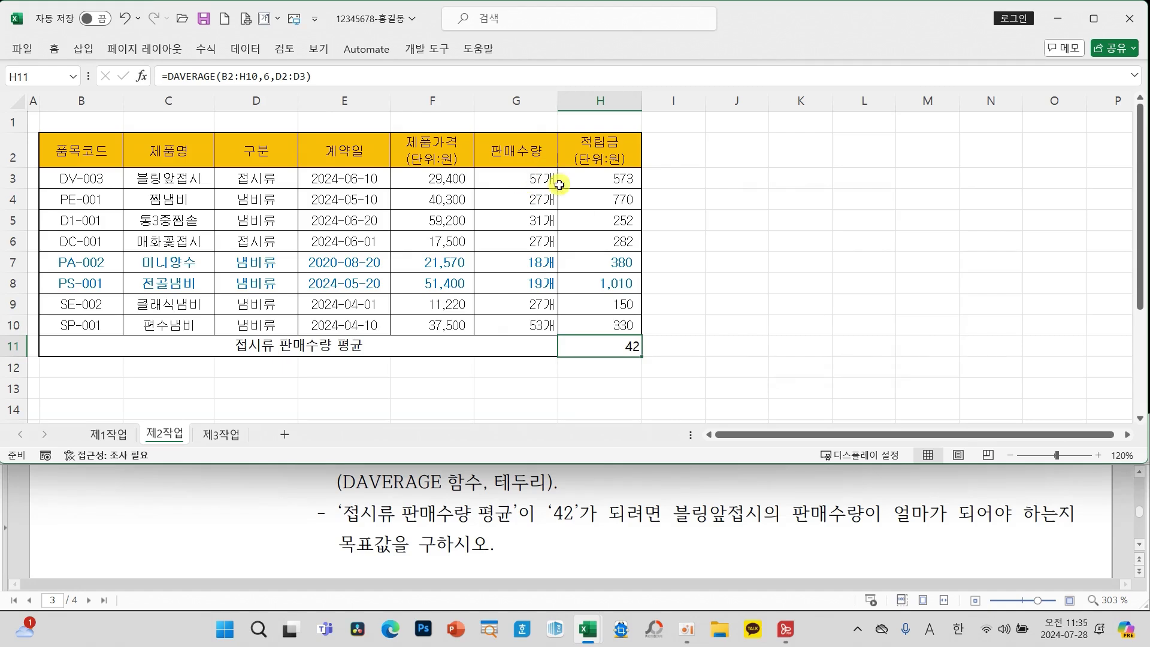
left_click(681, 287)
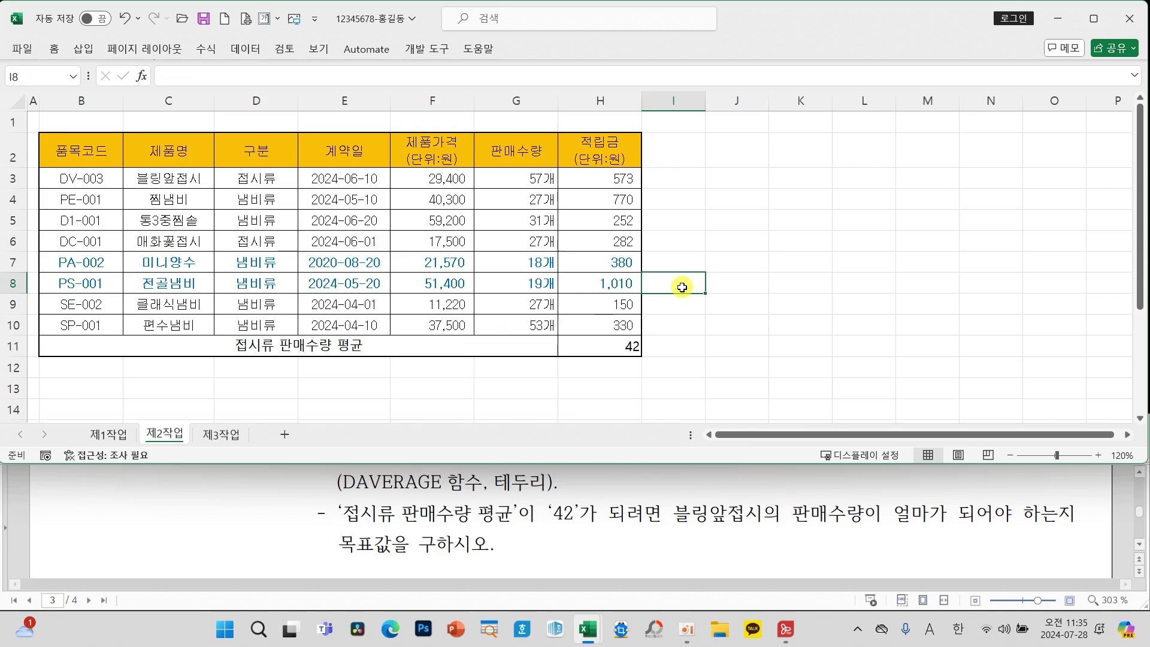
Bring the advanced filter (고급필터) instruction into view in the exam document
scroll(682, 287, "down", 1)
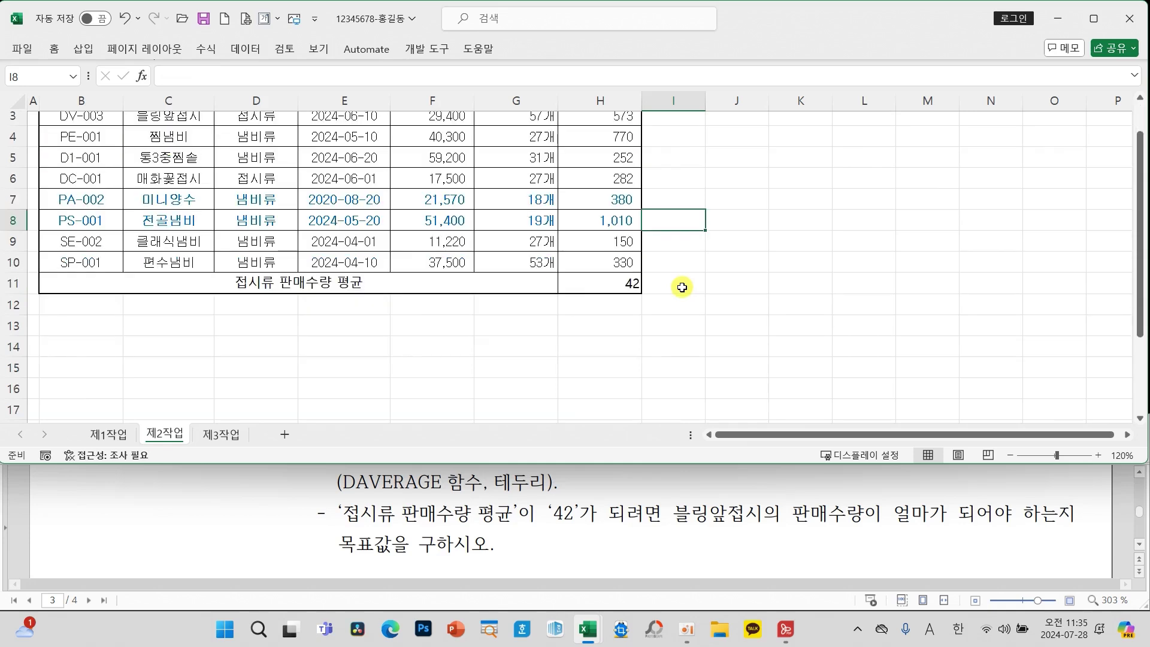
scroll(682, 287, "up", 1)
scroll(599, 508, "down", 5)
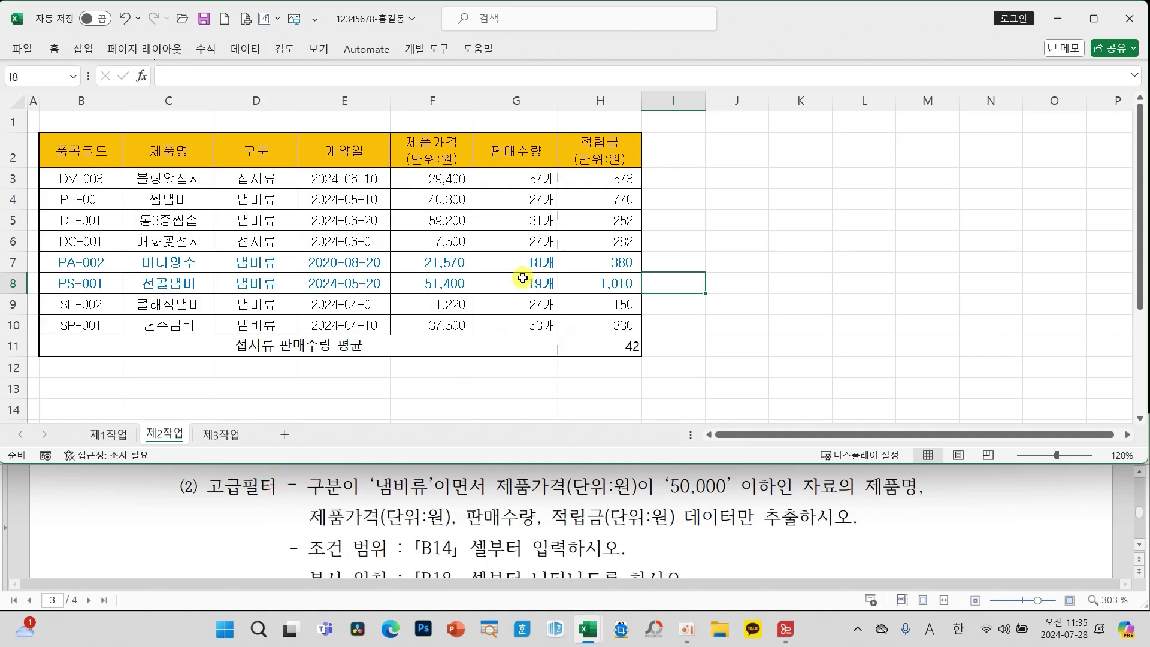
mouse_move(619, 159)
left_mouse_down()
mouse_move(640, 218)
mouse_move(653, 173)
mouse_move(657, 214)
left_mouse_up()
left_click_drag(736, 173, 729, 206)
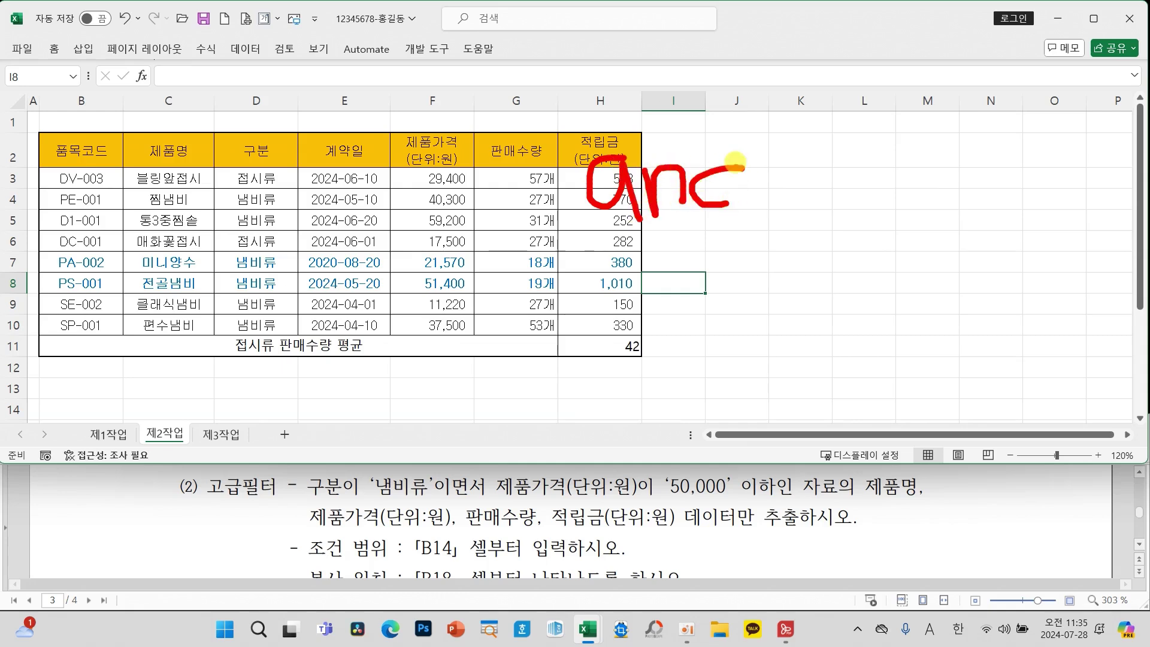
left_click_drag(742, 124, 741, 218)
mouse_move(903, 169)
left_mouse_down()
mouse_move(895, 197)
mouse_move(907, 164)
mouse_move(939, 216)
mouse_move(967, 172)
left_mouse_up()
mouse_move(489, 277)
left_mouse_down()
mouse_move(549, 288)
mouse_move(562, 258)
mouse_move(580, 321)
left_mouse_up()
mouse_move(594, 258)
left_mouse_down()
mouse_move(640, 318)
mouse_move(698, 274)
mouse_move(695, 259)
mouse_move(729, 324)
left_mouse_up()
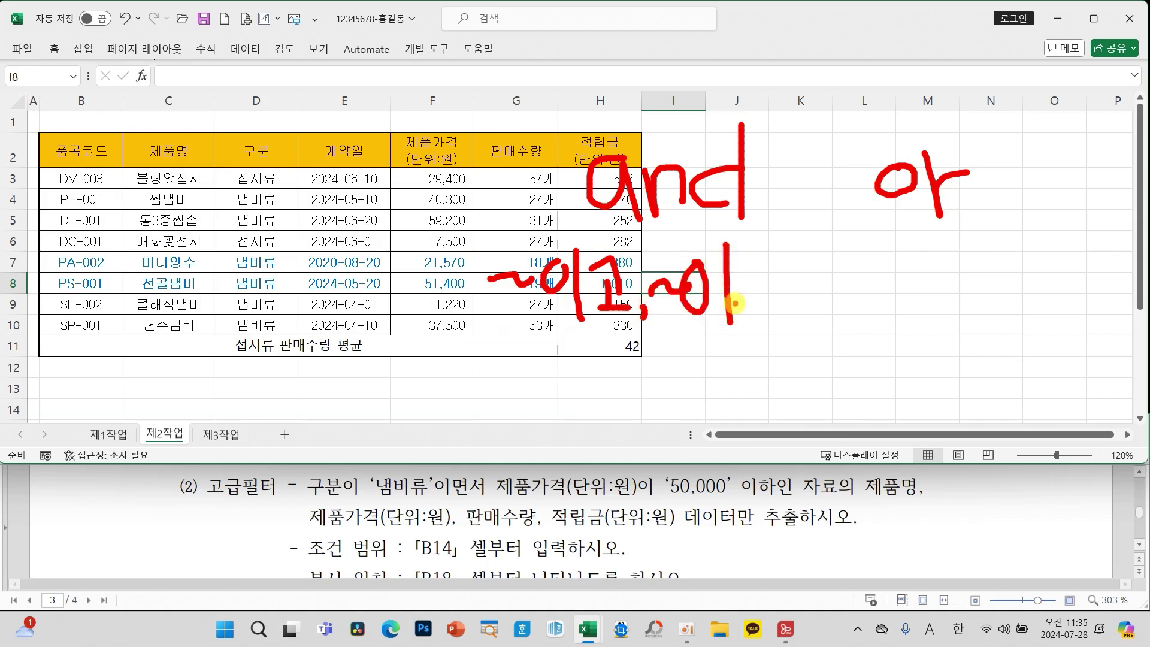
mouse_move(745, 254)
left_mouse_down()
mouse_move(771, 289)
mouse_move(805, 279)
mouse_move(810, 317)
left_mouse_up()
mouse_move(774, 300)
left_mouse_down()
mouse_move(776, 320)
mouse_move(815, 329)
left_mouse_up()
left_click_drag(834, 273, 802, 343)
mouse_move(821, 317)
left_mouse_down()
mouse_move(845, 344)
mouse_move(844, 297)
left_mouse_up()
left_click_drag(851, 258, 854, 338)
mouse_move(918, 287)
left_mouse_down()
mouse_move(935, 273)
mouse_move(966, 275)
mouse_move(989, 247)
mouse_move(1032, 306)
left_mouse_up()
mouse_move(1035, 258)
left_mouse_down()
mouse_move(1052, 257)
mouse_move(1048, 296)
mouse_move(1071, 277)
left_mouse_up()
mouse_move(1072, 248)
left_mouse_down()
mouse_move(1073, 311)
mouse_move(1106, 297)
mouse_move(1105, 326)
left_mouse_up()
left_click_drag(1106, 311, 1147, 309)
left_click_drag(595, 346, 610, 389)
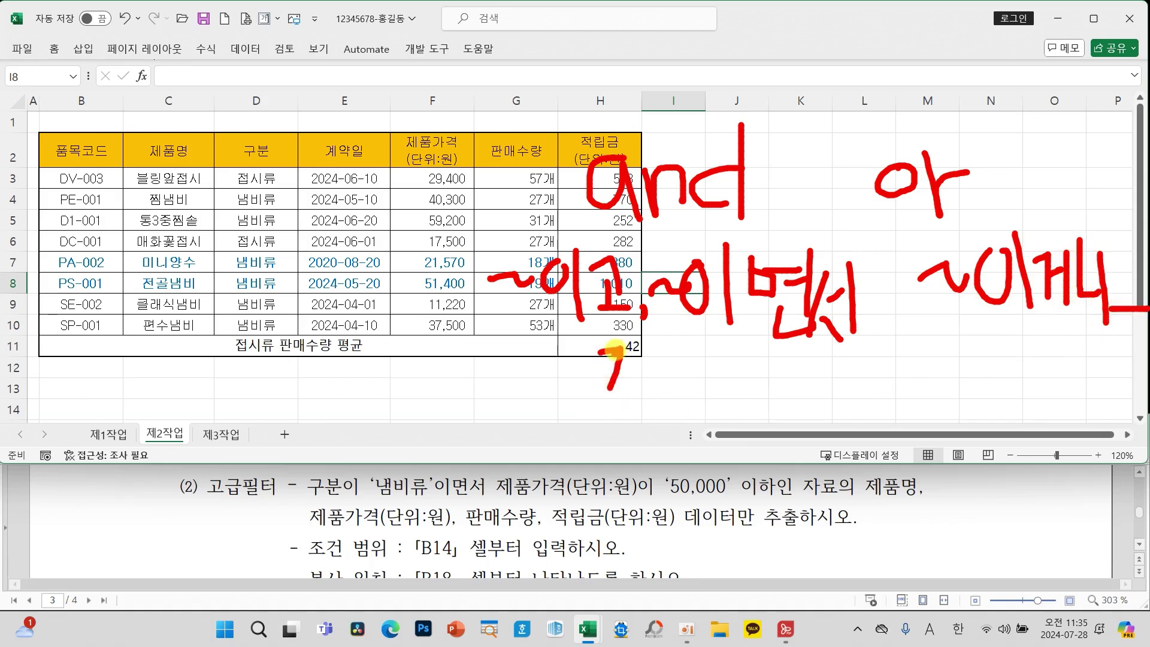
mouse_move(633, 329)
left_mouse_down()
mouse_move(643, 392)
mouse_move(666, 371)
mouse_move(668, 422)
left_mouse_up()
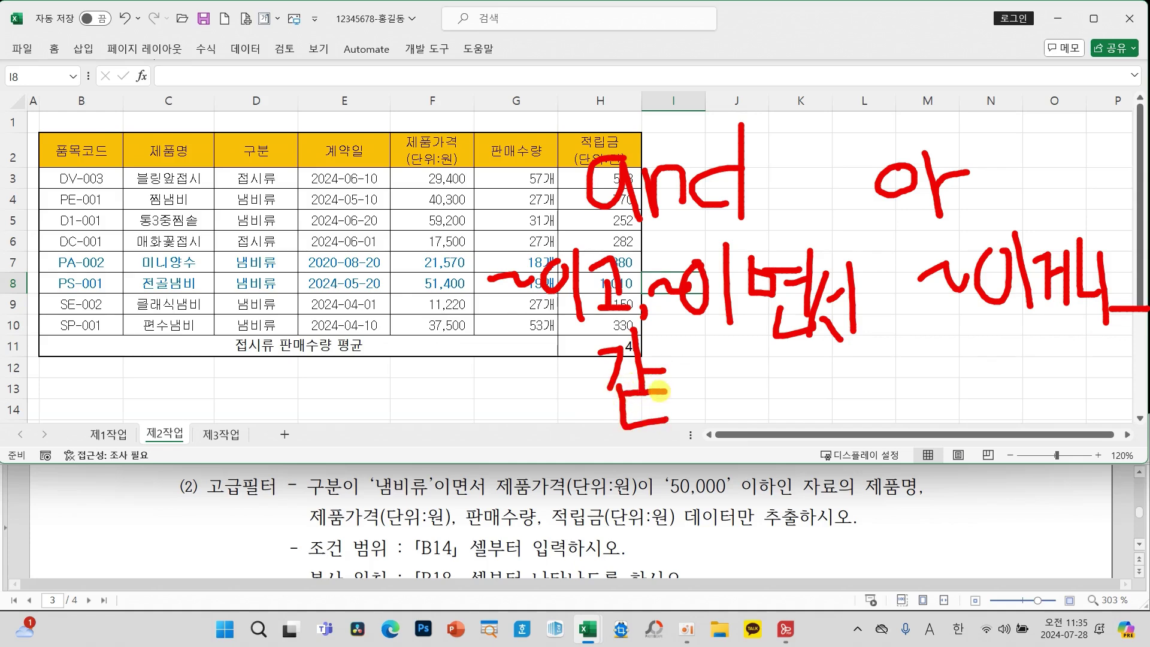
left_click_drag(952, 365, 956, 402)
mouse_move(959, 336)
left_mouse_down()
mouse_move(969, 420)
mouse_move(993, 389)
left_mouse_up()
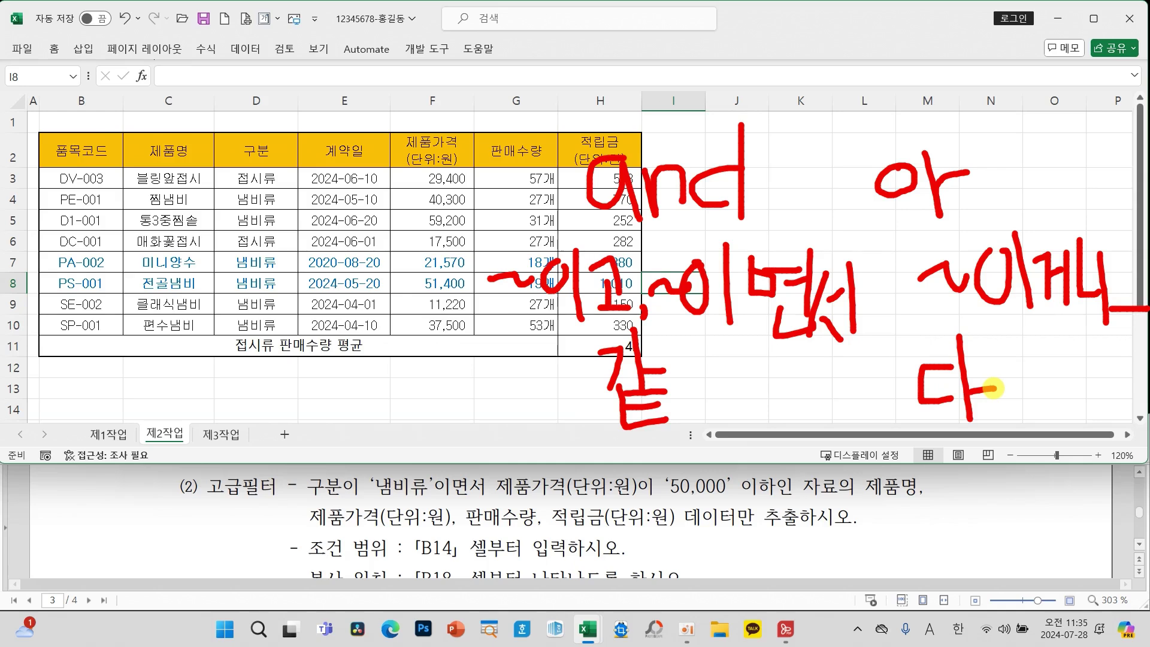
key("Escape")
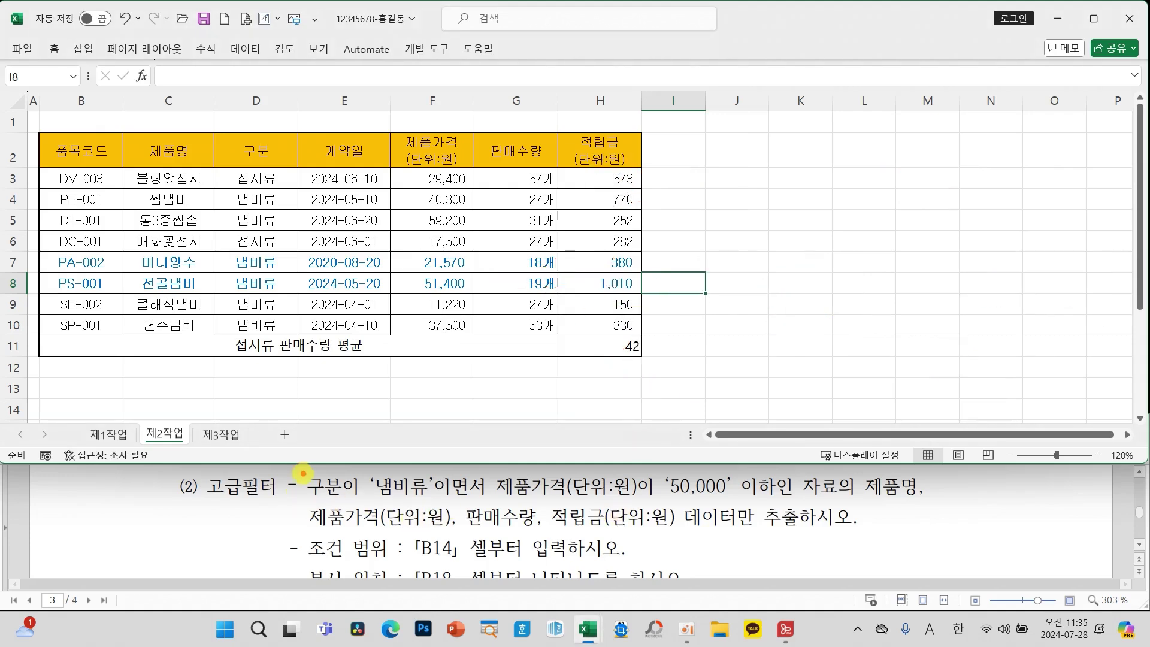
Examine the advanced filter instruction for its conditions on 구분 and 제품가격 and the columns to extract
mouse_move(279, 468)
left_mouse_down()
mouse_move(323, 500)
mouse_move(415, 498)
left_mouse_up()
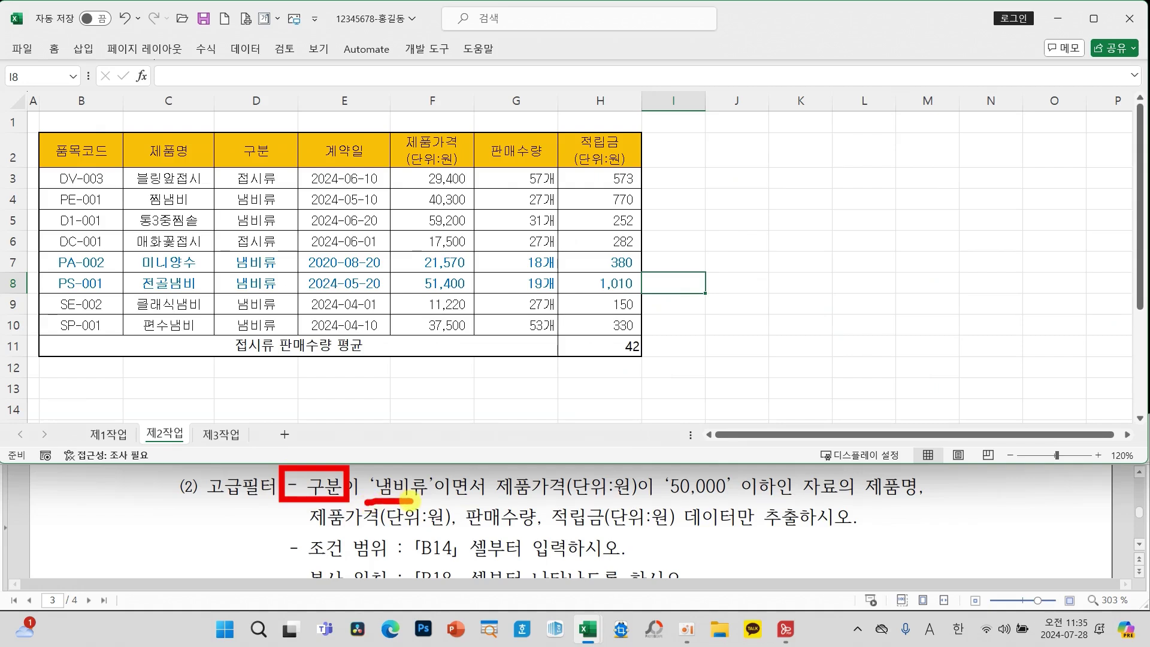
mouse_move(462, 435)
left_mouse_down()
mouse_move(496, 458)
mouse_move(538, 456)
left_mouse_up()
mouse_move(578, 413)
left_mouse_down()
mouse_move(557, 415)
mouse_move(577, 397)
mouse_move(582, 446)
left_mouse_up()
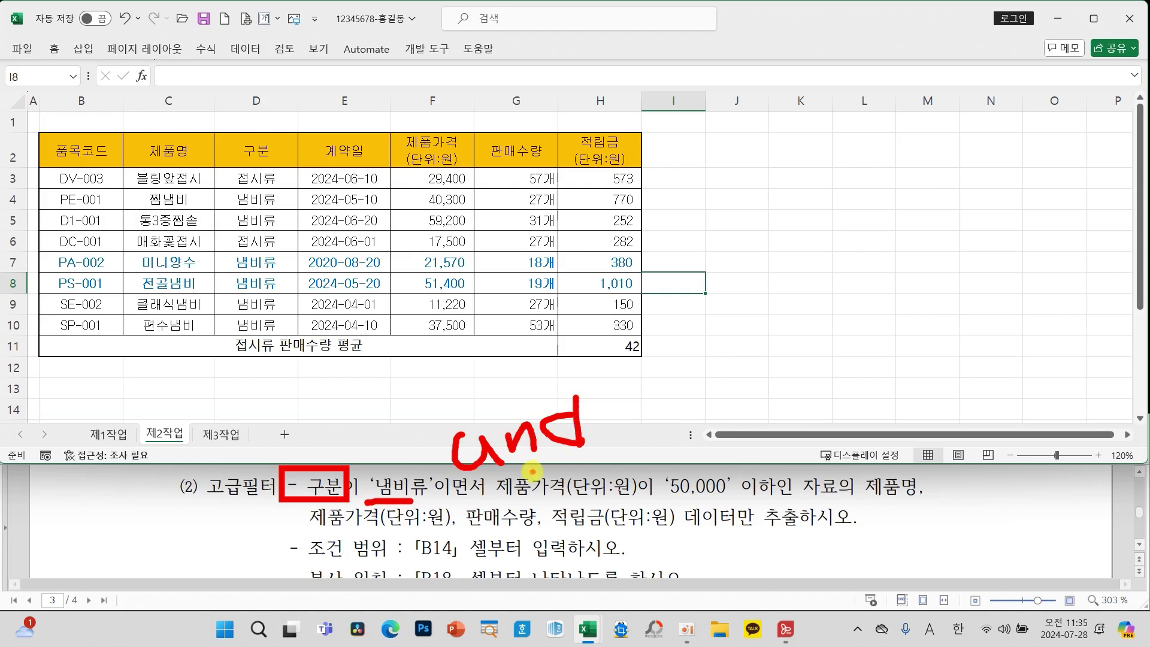
mouse_move(488, 472)
left_mouse_down()
mouse_move(638, 507)
mouse_move(750, 505)
left_mouse_up()
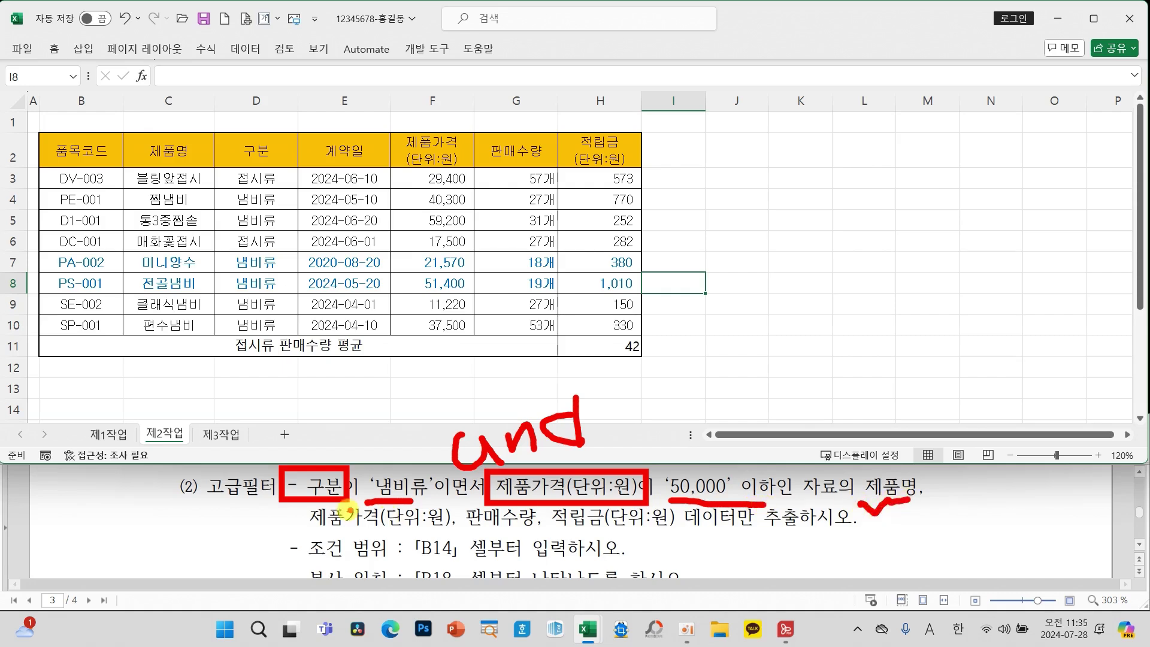
mouse_move(324, 518)
left_mouse_down()
mouse_move(548, 539)
mouse_move(668, 533)
left_mouse_up()
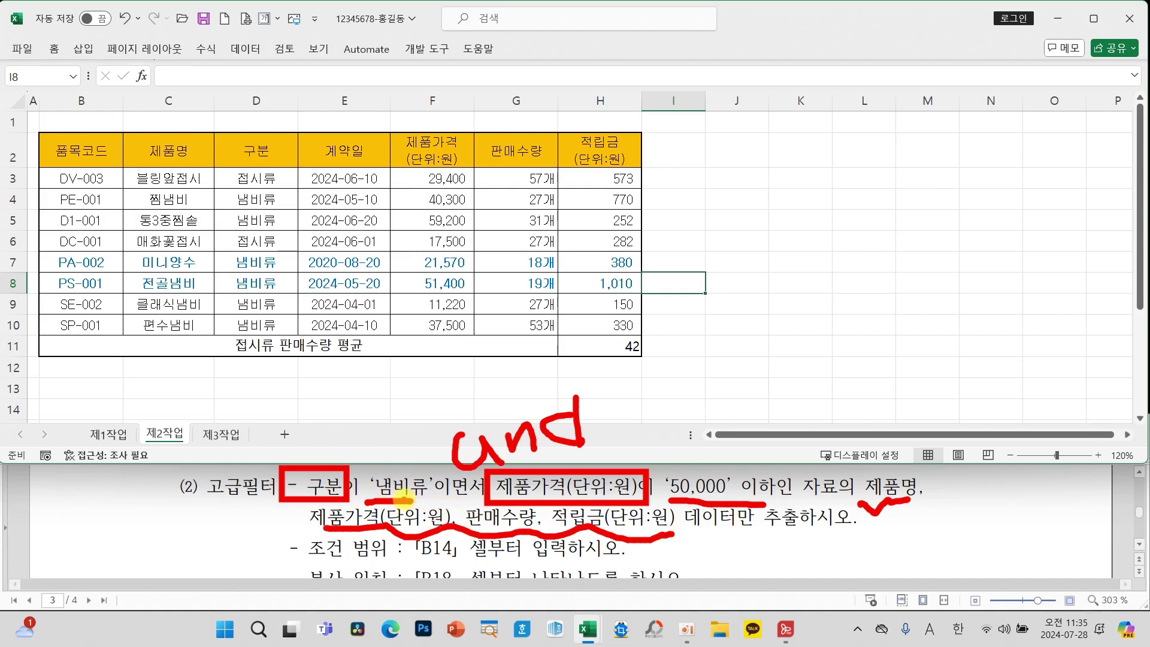
left_click(419, 495)
mouse_move(378, 293)
left_mouse_down()
mouse_move(326, 330)
mouse_move(374, 366)
left_mouse_up()
mouse_move(412, 285)
left_mouse_down()
mouse_move(444, 312)
mouse_move(428, 359)
left_mouse_up()
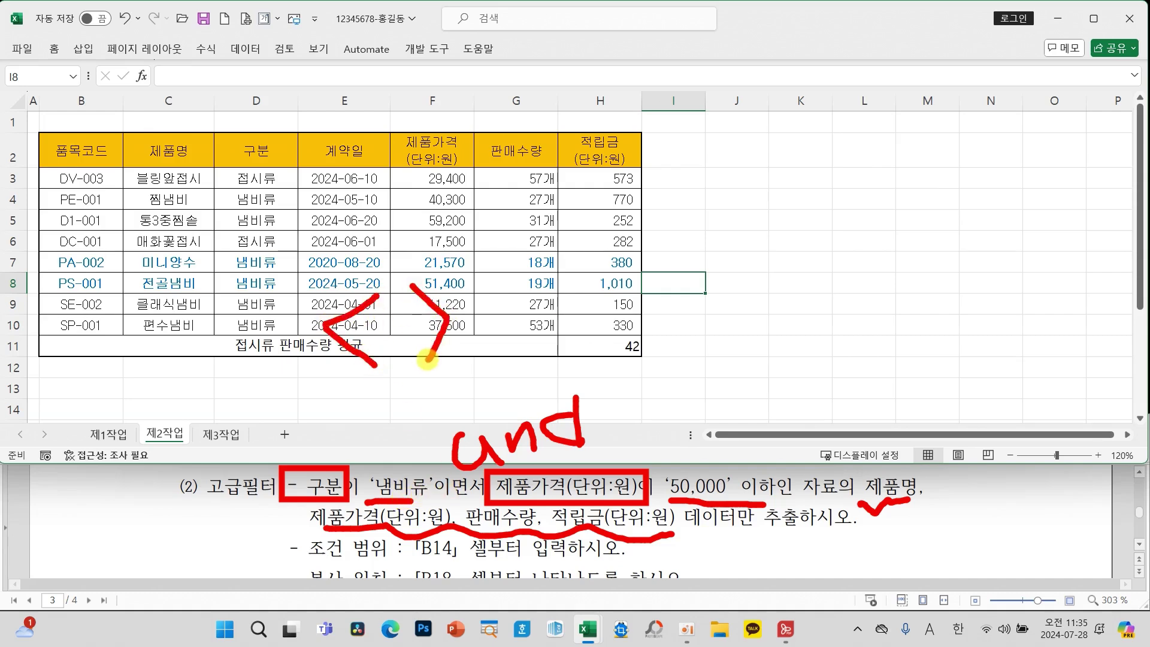
mouse_move(471, 278)
left_mouse_down()
mouse_move(474, 308)
mouse_move(492, 307)
left_mouse_up()
left_click(497, 275)
mouse_move(492, 295)
left_mouse_down()
mouse_move(507, 294)
mouse_move(510, 330)
mouse_move(473, 361)
mouse_move(512, 359)
left_mouse_up()
left_click_drag(512, 359, 508, 326)
mouse_move(542, 280)
left_mouse_down()
mouse_move(542, 334)
mouse_move(561, 333)
mouse_move(560, 311)
left_mouse_up()
left_click_drag(542, 334, 561, 333)
left_click_drag(580, 257, 582, 339)
mouse_move(600, 281)
left_mouse_down()
mouse_move(645, 298)
mouse_move(642, 321)
mouse_move(659, 326)
left_mouse_up()
mouse_move(626, 332)
left_mouse_down()
mouse_move(629, 359)
mouse_move(644, 364)
left_mouse_up()
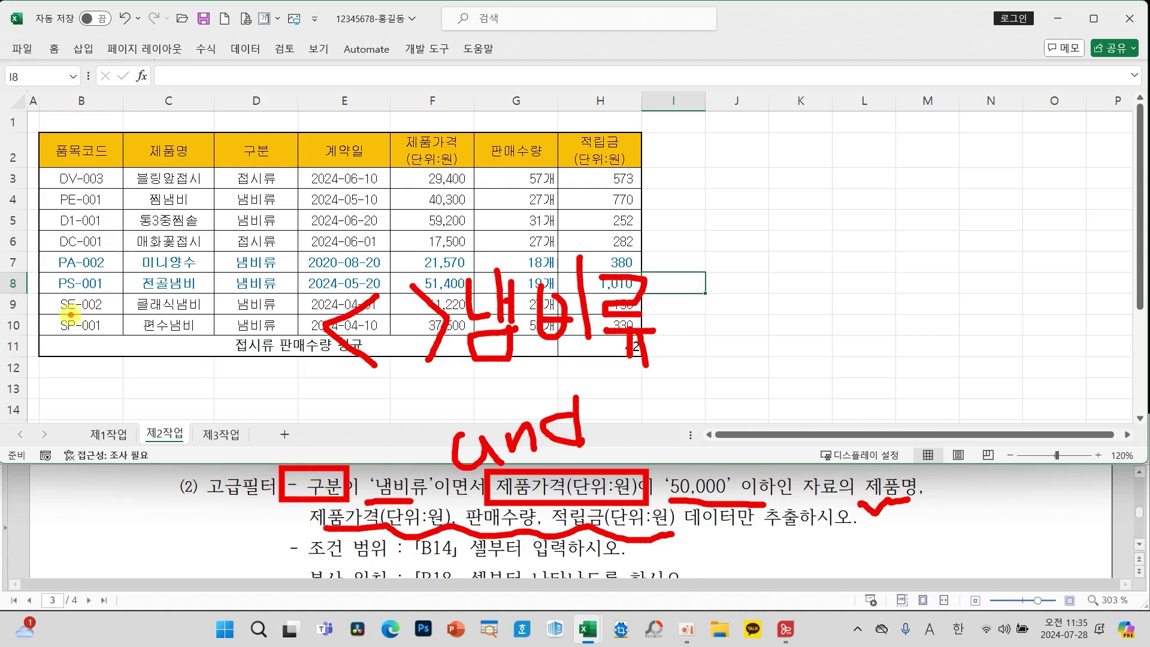
left_click_drag(413, 113, 417, 185)
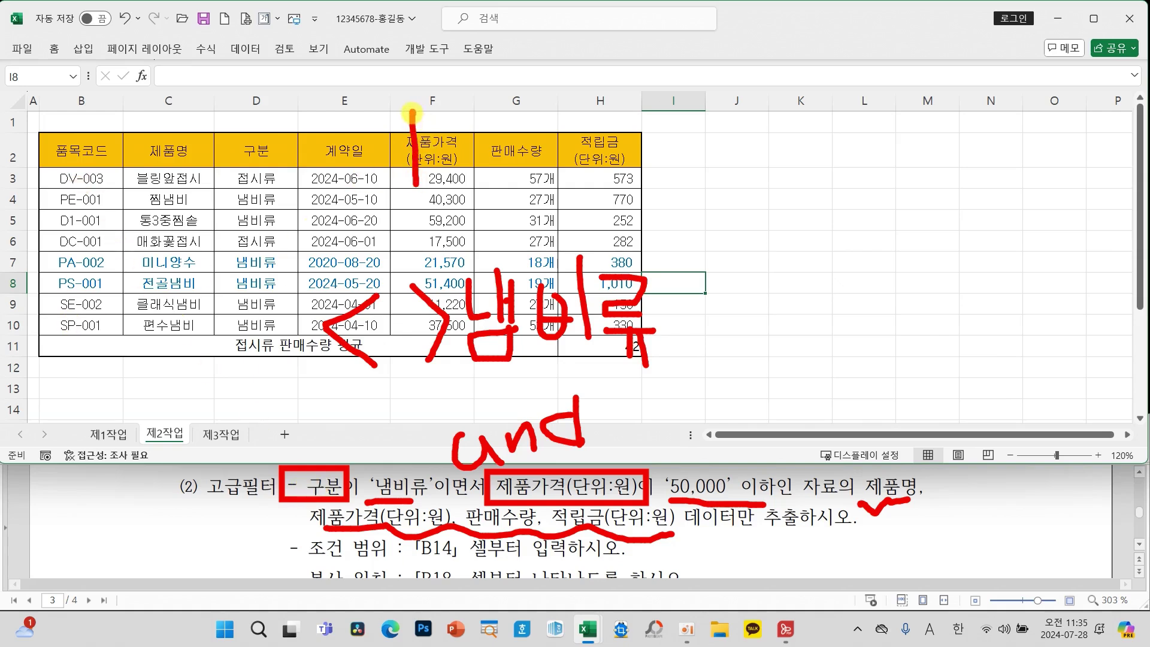
mouse_move(412, 114)
left_mouse_down()
mouse_move(459, 157)
mouse_move(419, 182)
left_mouse_up()
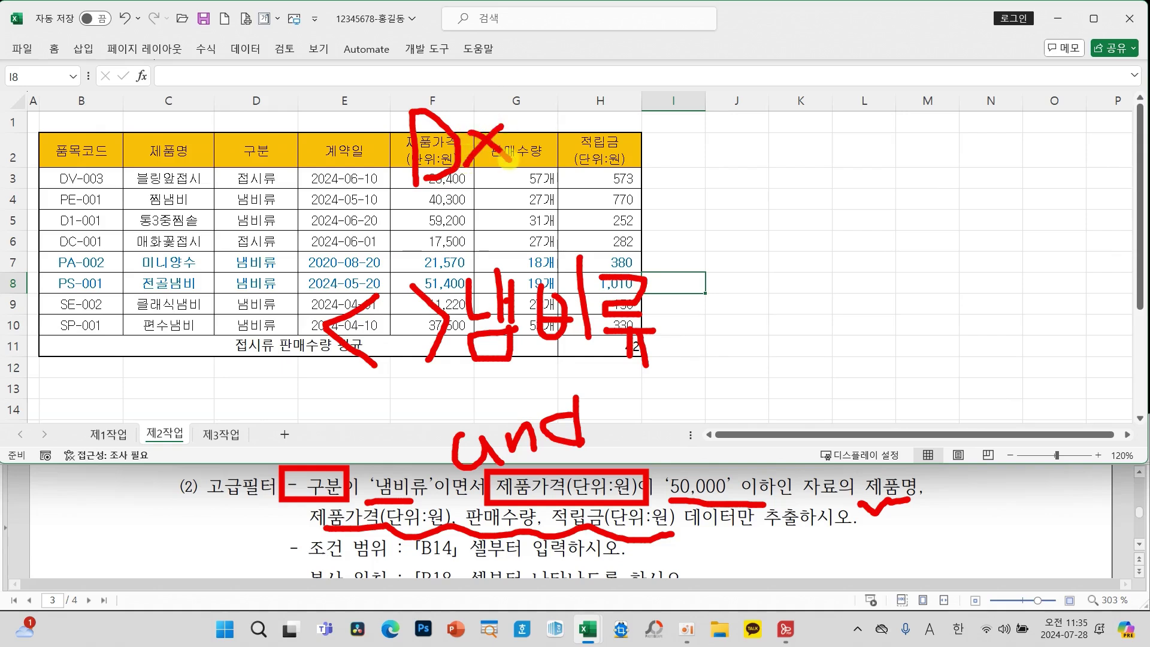
mouse_move(476, 129)
left_mouse_down()
mouse_move(509, 160)
mouse_move(512, 143)
mouse_move(488, 186)
left_mouse_up()
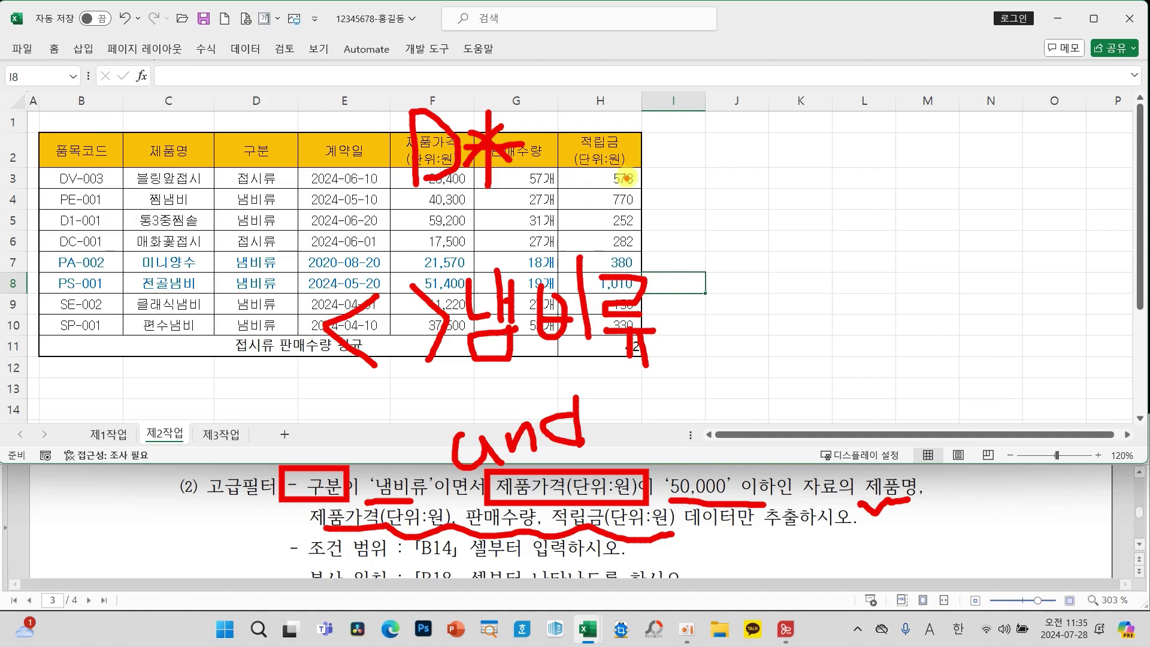
mouse_move(666, 126)
left_mouse_down()
mouse_move(646, 156)
mouse_move(677, 152)
mouse_move(686, 124)
mouse_move(654, 166)
left_mouse_up()
left_click_drag(700, 113, 703, 174)
left_click_drag(698, 92, 709, 163)
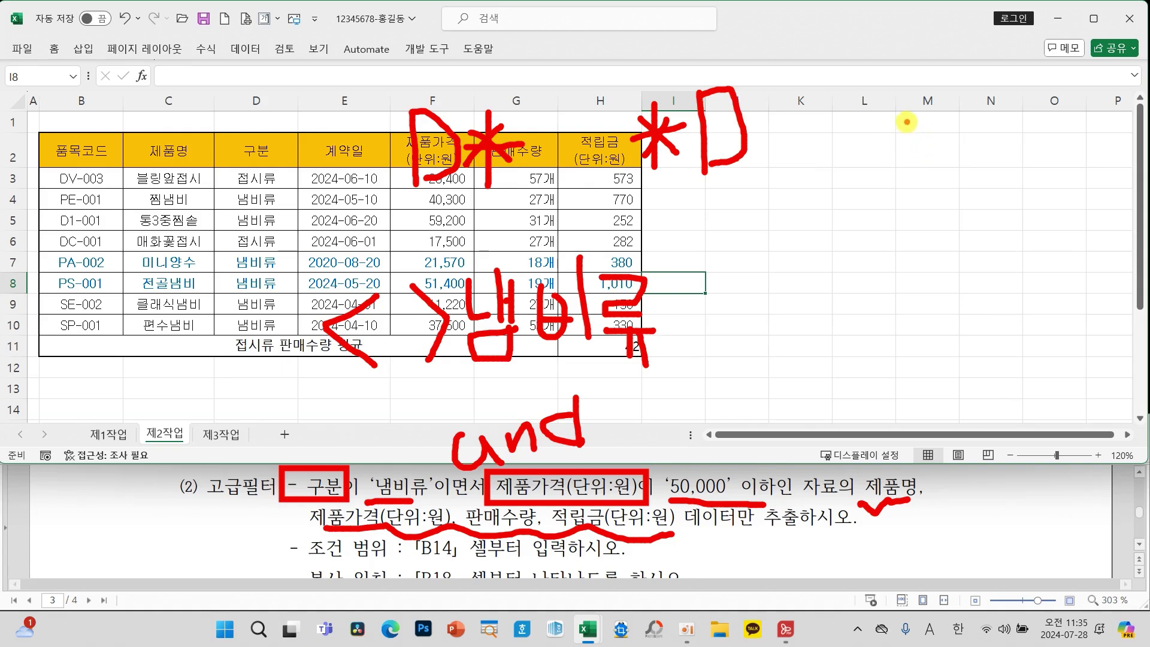
mouse_move(858, 116)
left_mouse_down()
mouse_move(892, 148)
mouse_move(858, 155)
mouse_move(910, 122)
mouse_move(879, 170)
left_mouse_up()
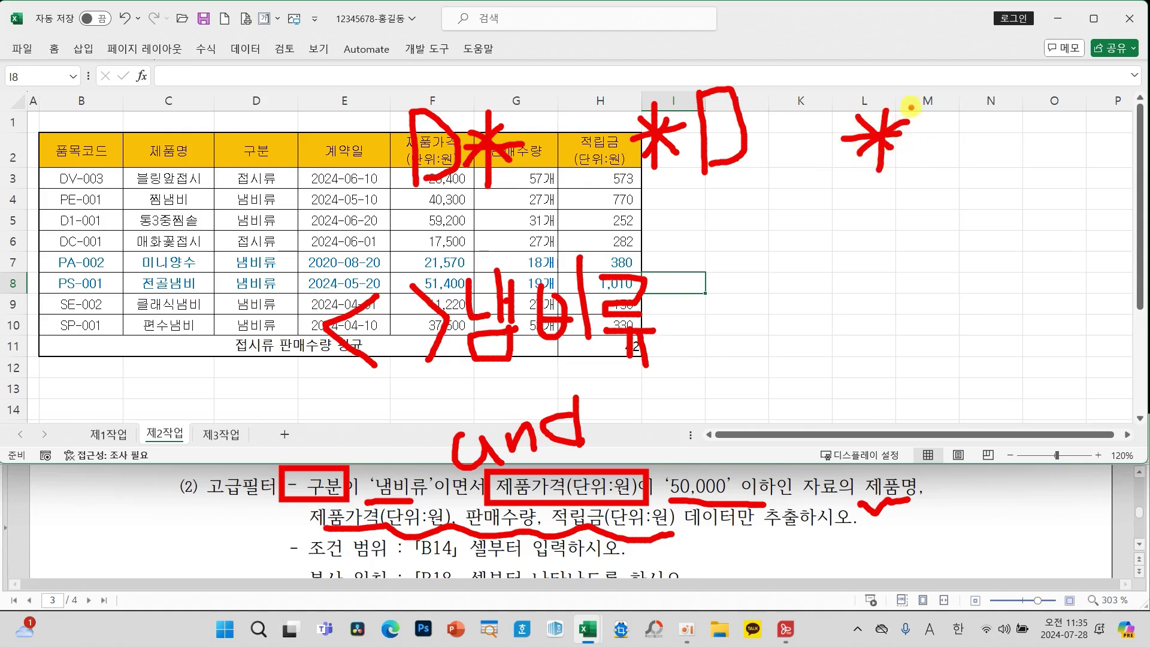
mouse_move(913, 109)
left_mouse_down()
mouse_move(917, 169)
mouse_move(957, 160)
mouse_move(919, 178)
left_mouse_up()
left_click_drag(1013, 108, 989, 160)
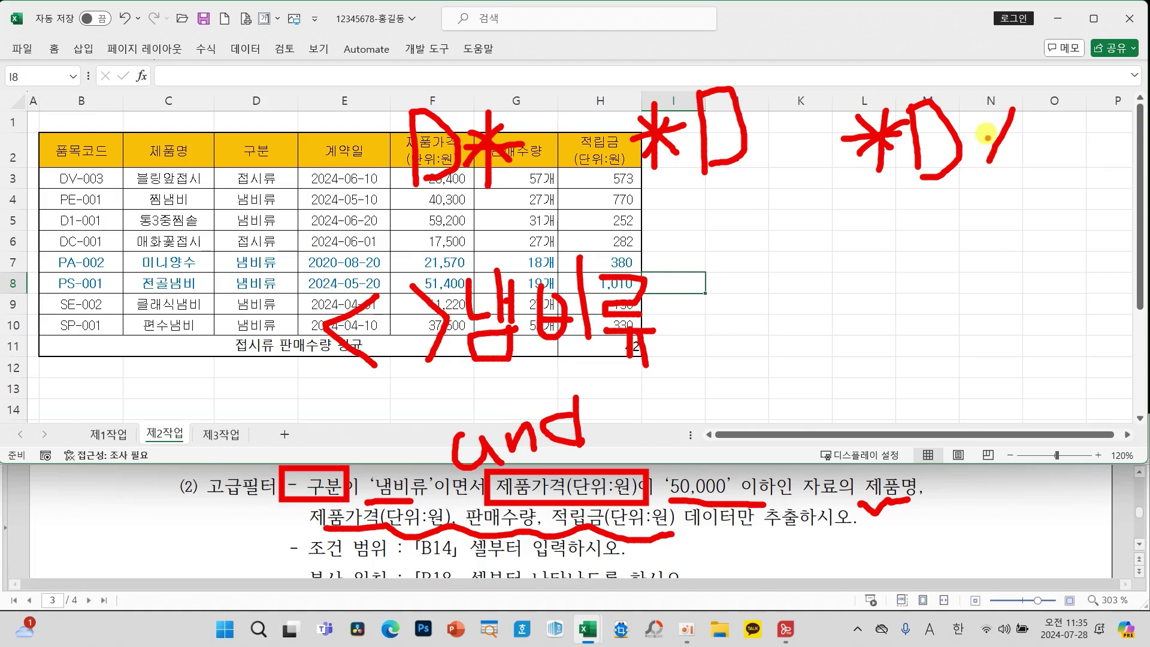
mouse_move(975, 120)
left_mouse_down()
mouse_move(1015, 151)
mouse_move(1018, 142)
mouse_move(1003, 179)
left_mouse_up()
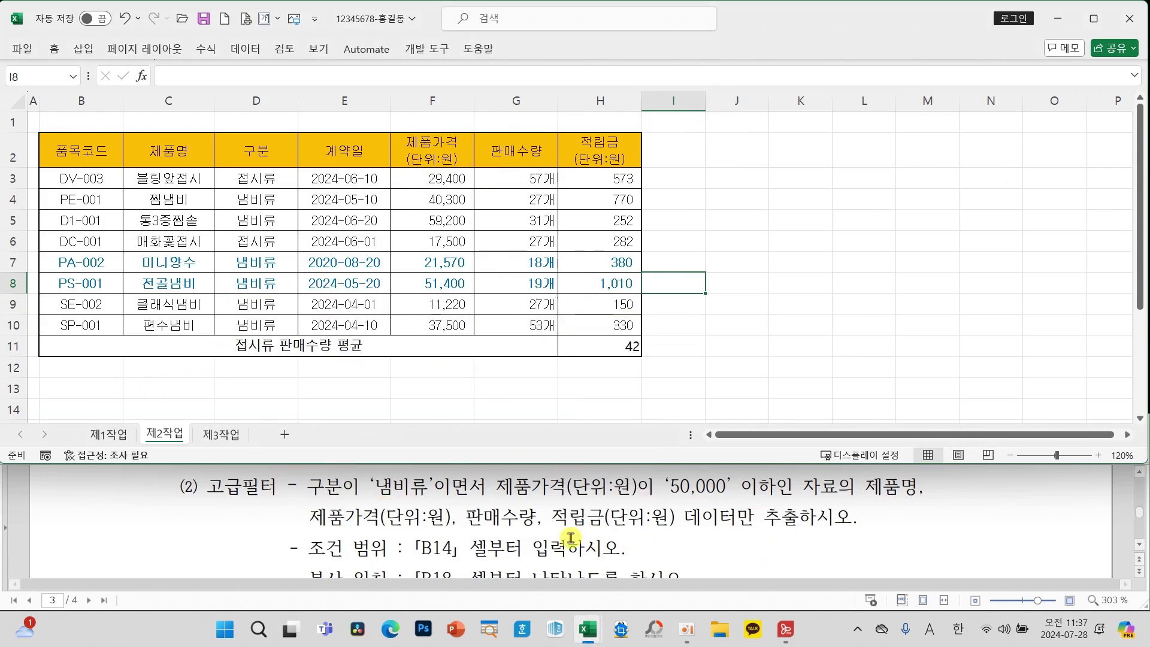
Enter the 구분 criteria header in B14 as a reference to header cell D2
left_click(90, 410)
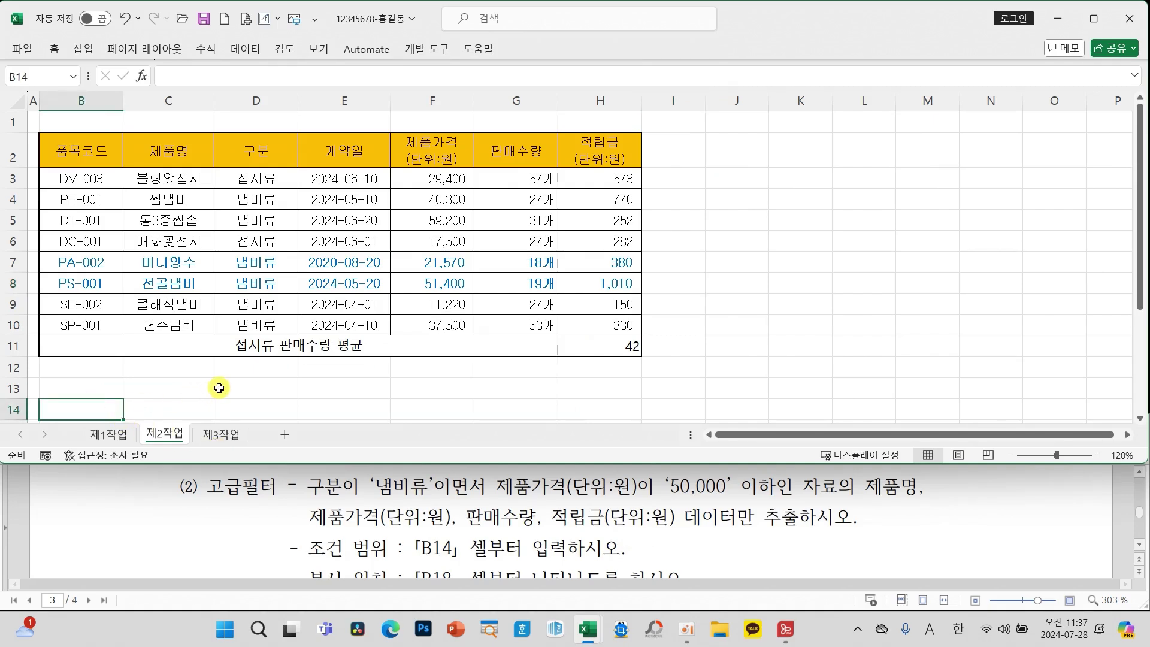
type("=")
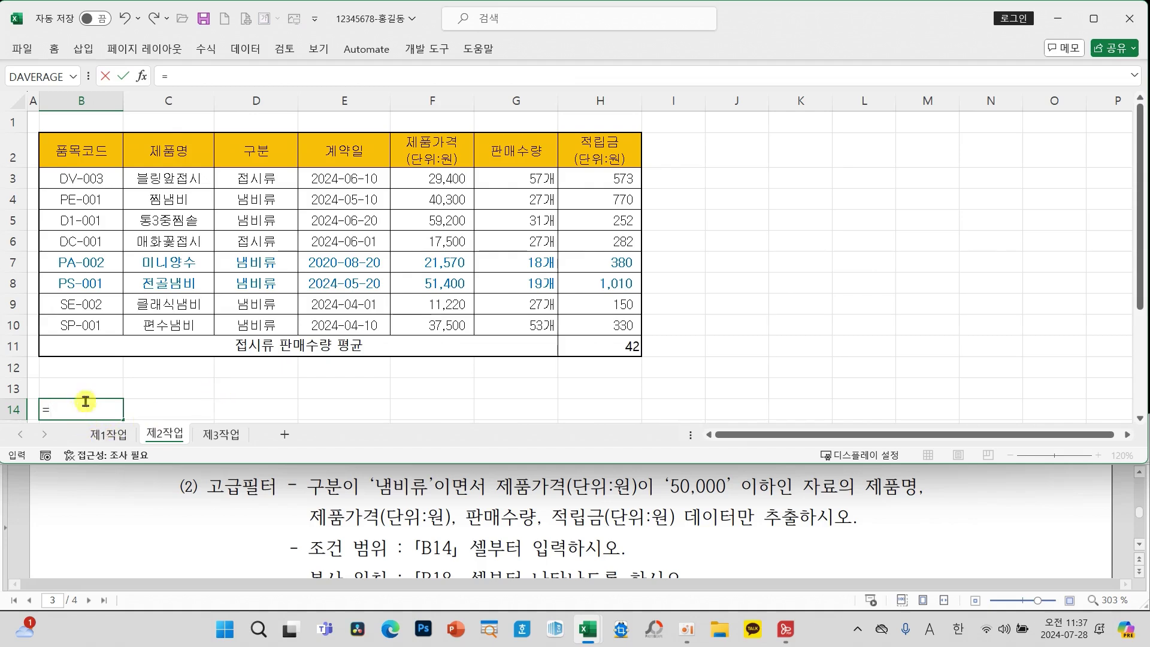
left_click(261, 161)
key("Return")
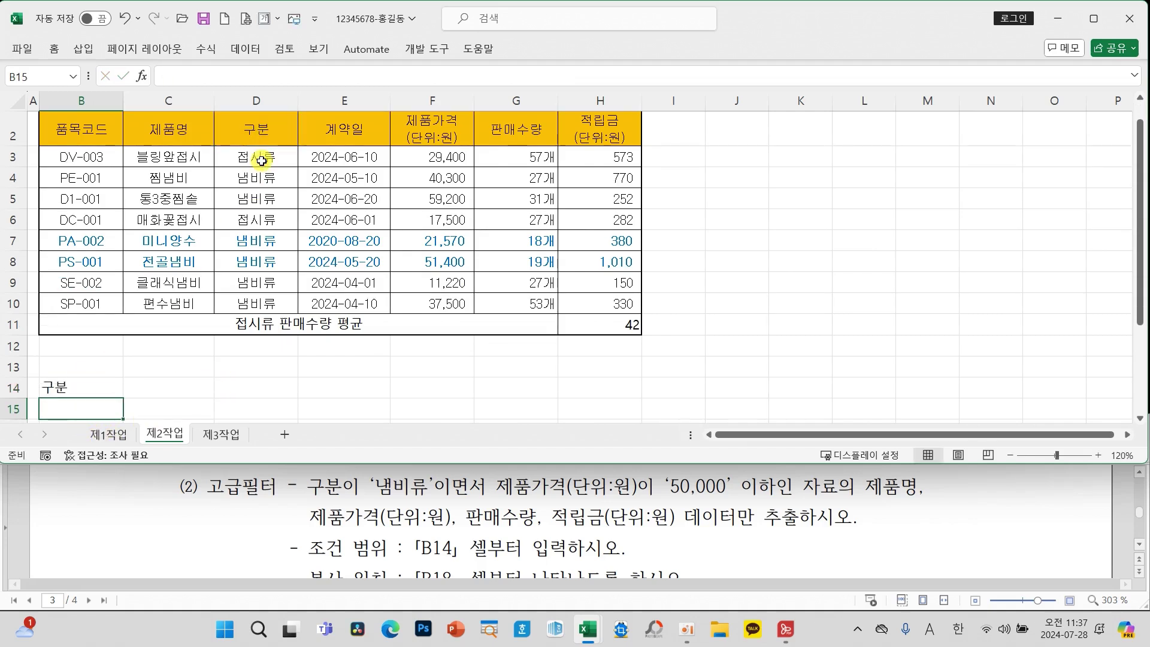
Enter the price criteria header in C14 as a reference to header cell F2, and widen column C to fit it
left_click(153, 384)
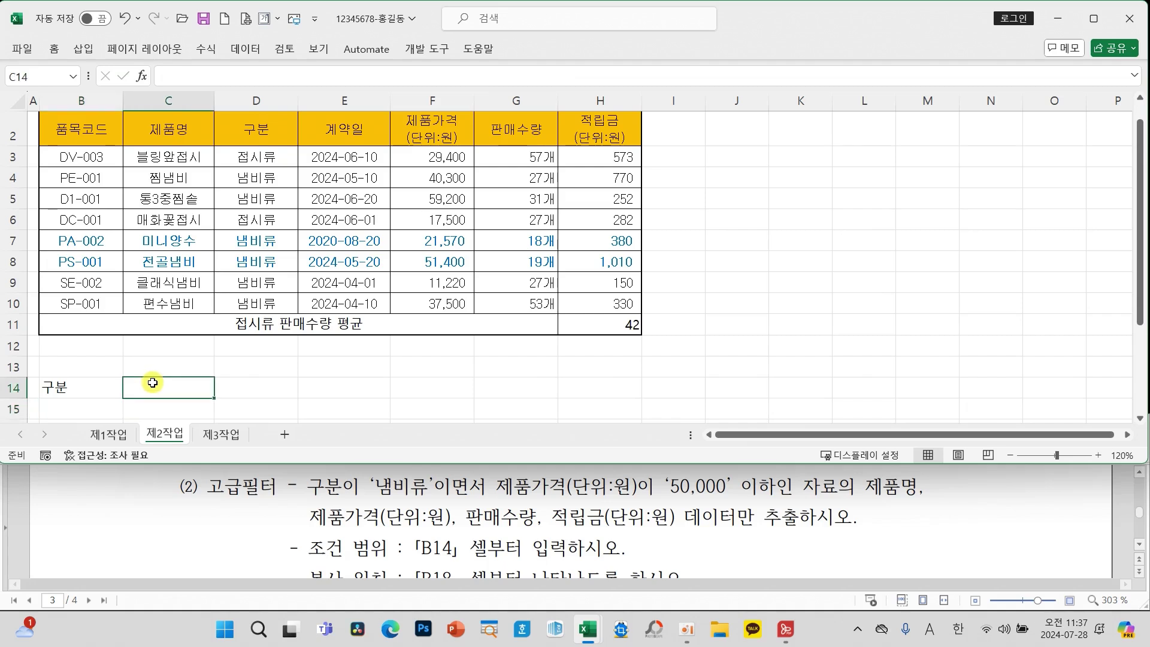
type("=")
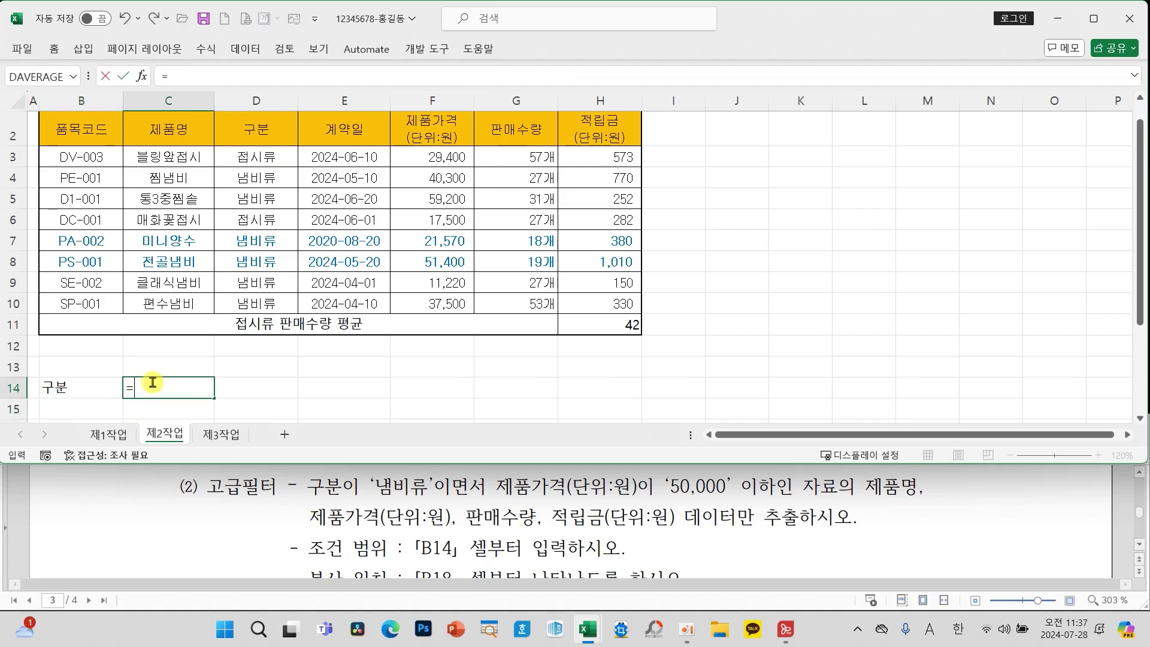
left_click(431, 134)
key("Return")
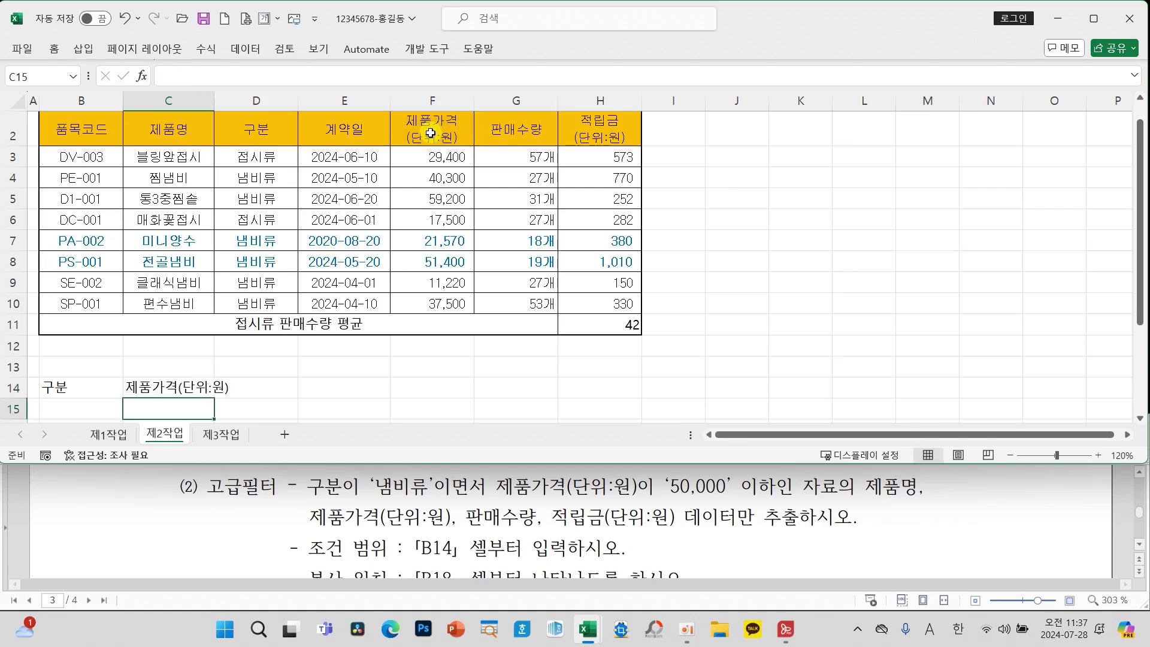
left_click_drag(214, 100, 242, 100)
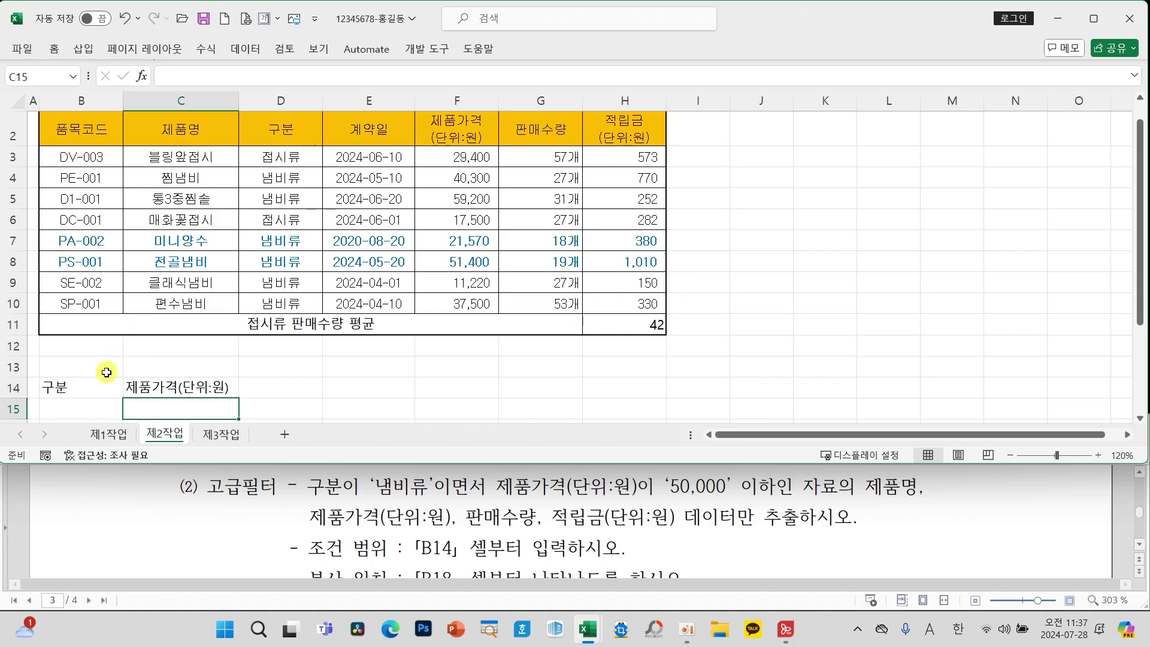
Insert a space into the 구분 header in D2 to test its link to B14, and restore the original text
left_click(67, 388)
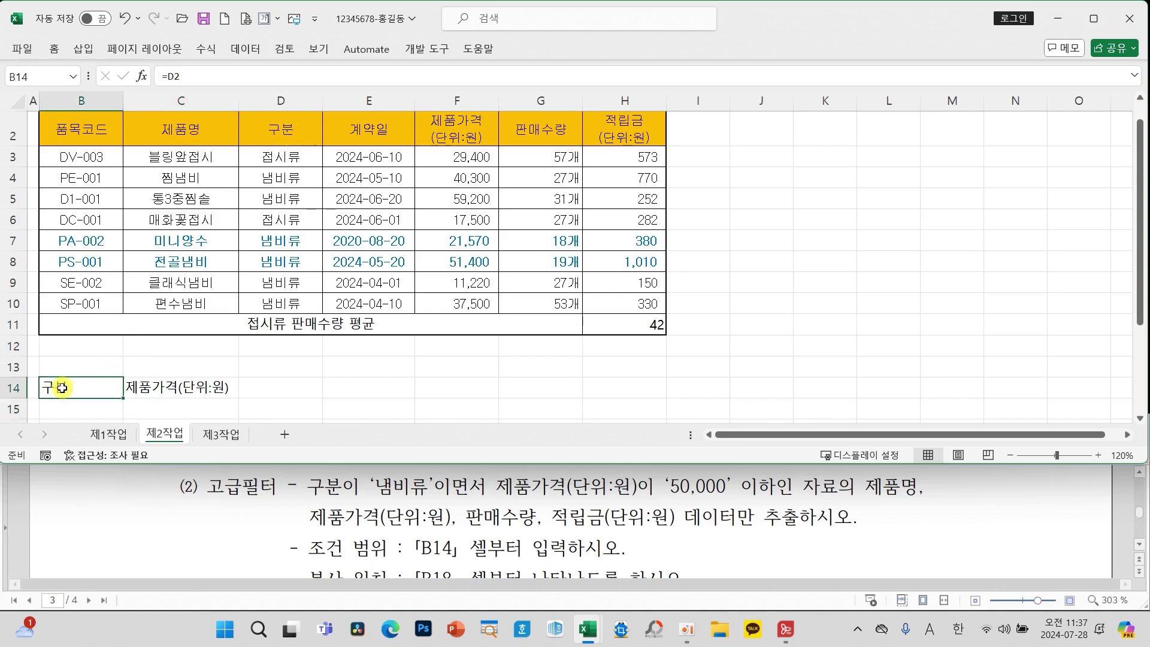
left_click(280, 130)
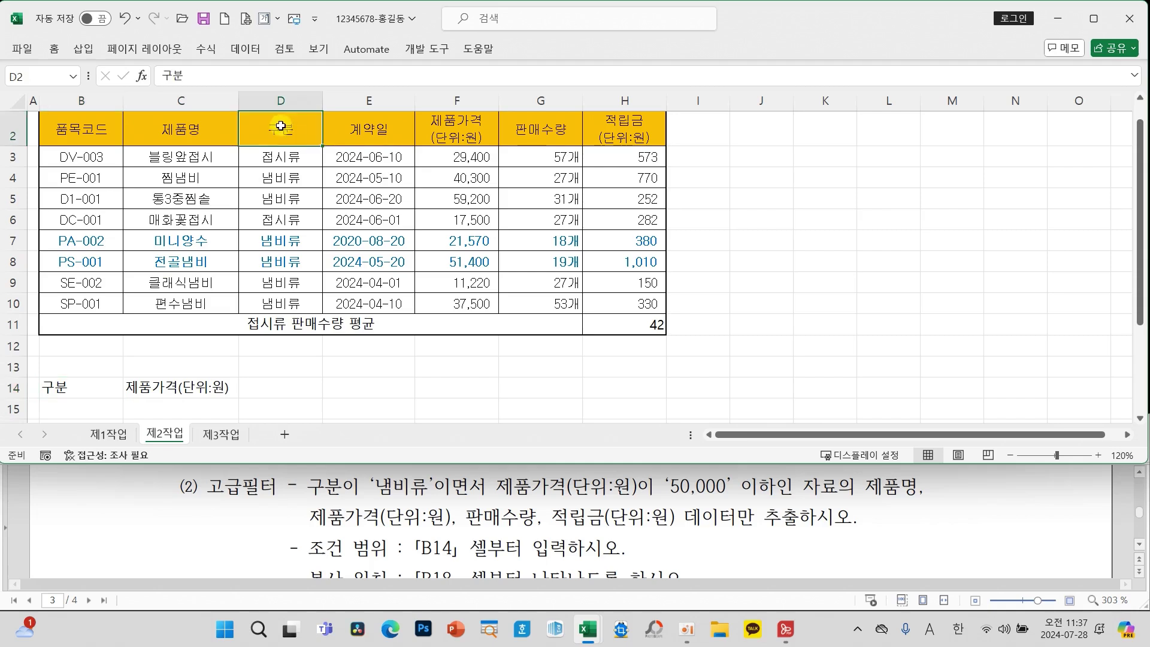
double_click(280, 129)
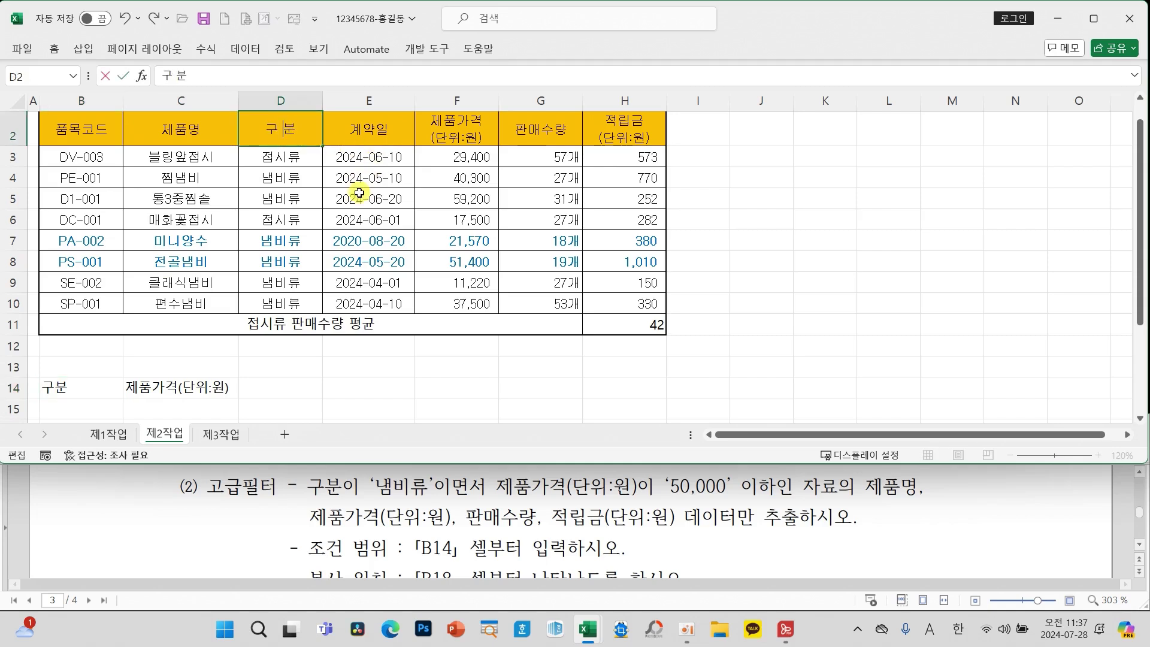
key("Return")
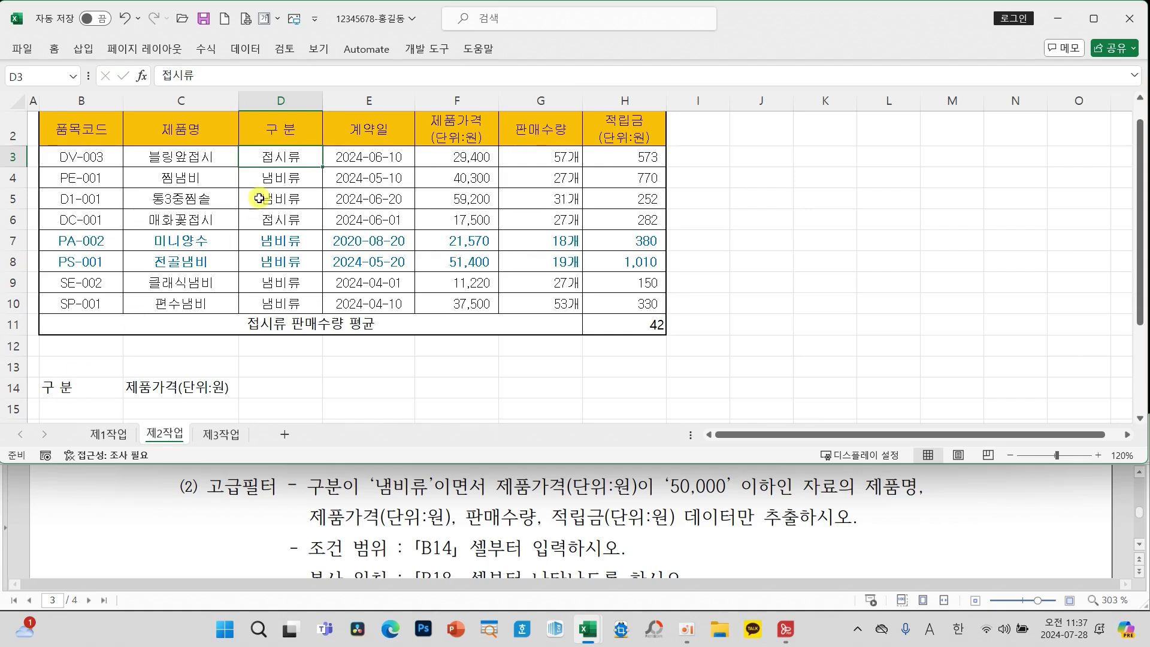
double_click(279, 135)
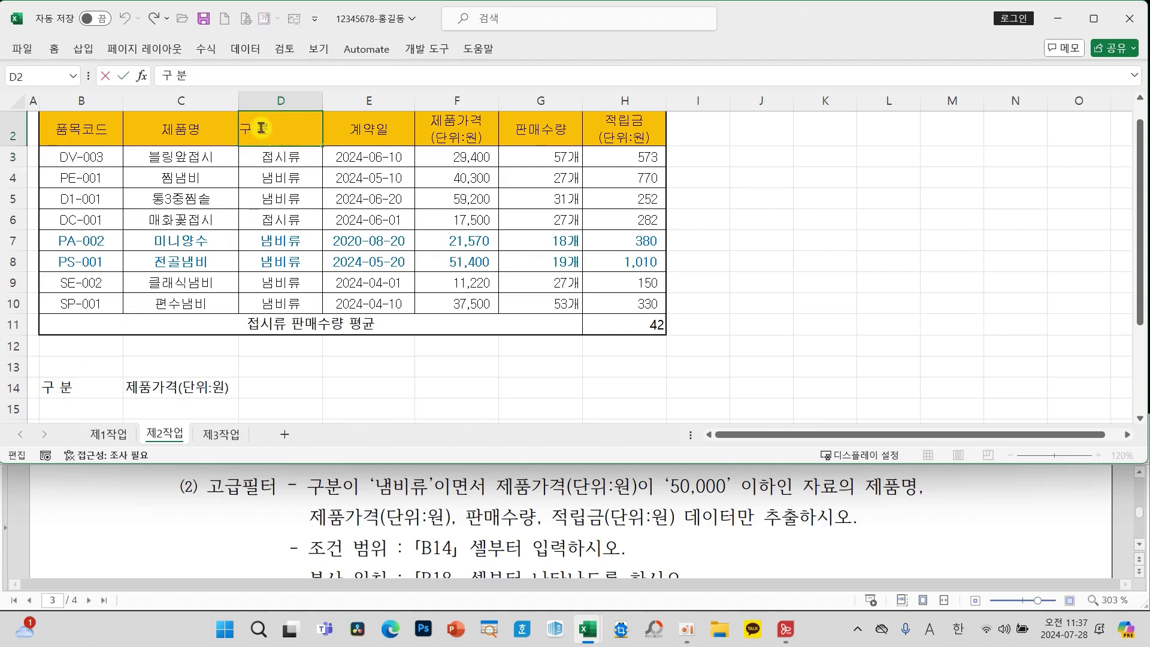
key("Return")
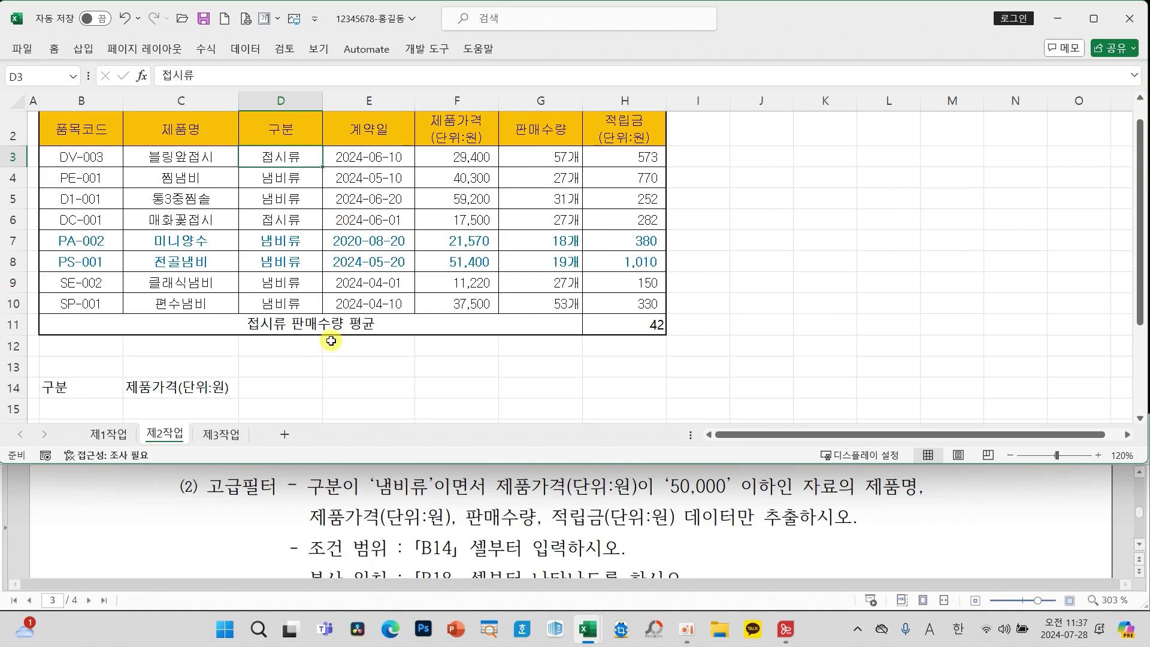
Enter the filter conditions 냄비류 in B15 and <=50000 in C15
left_click(104, 415)
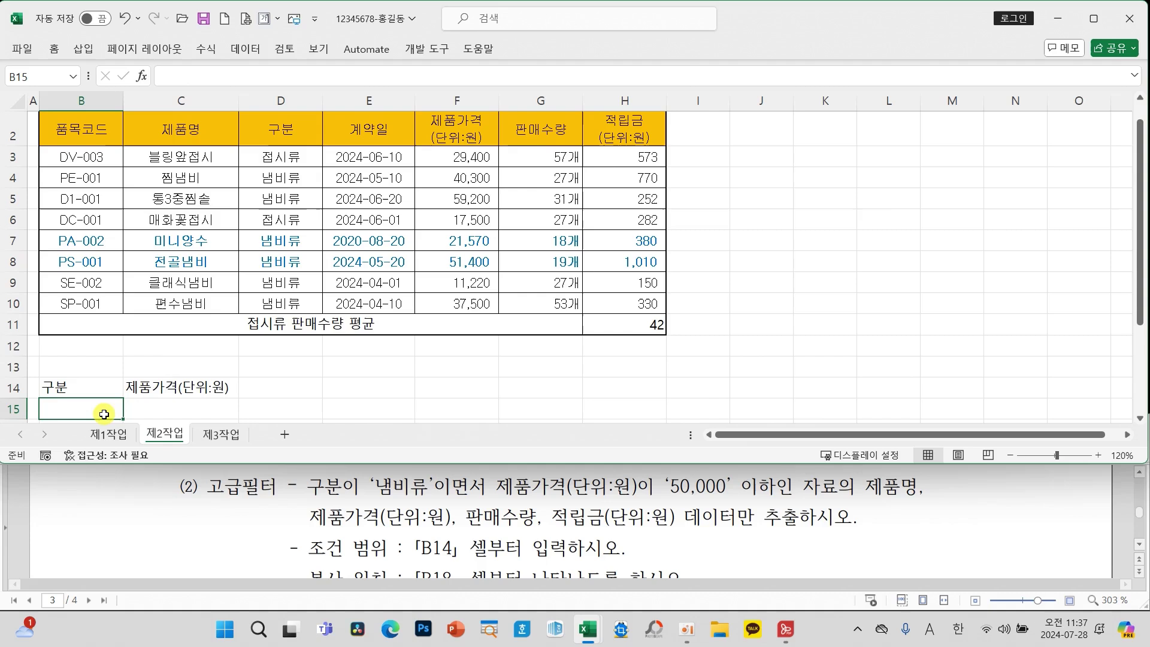
type("SO")
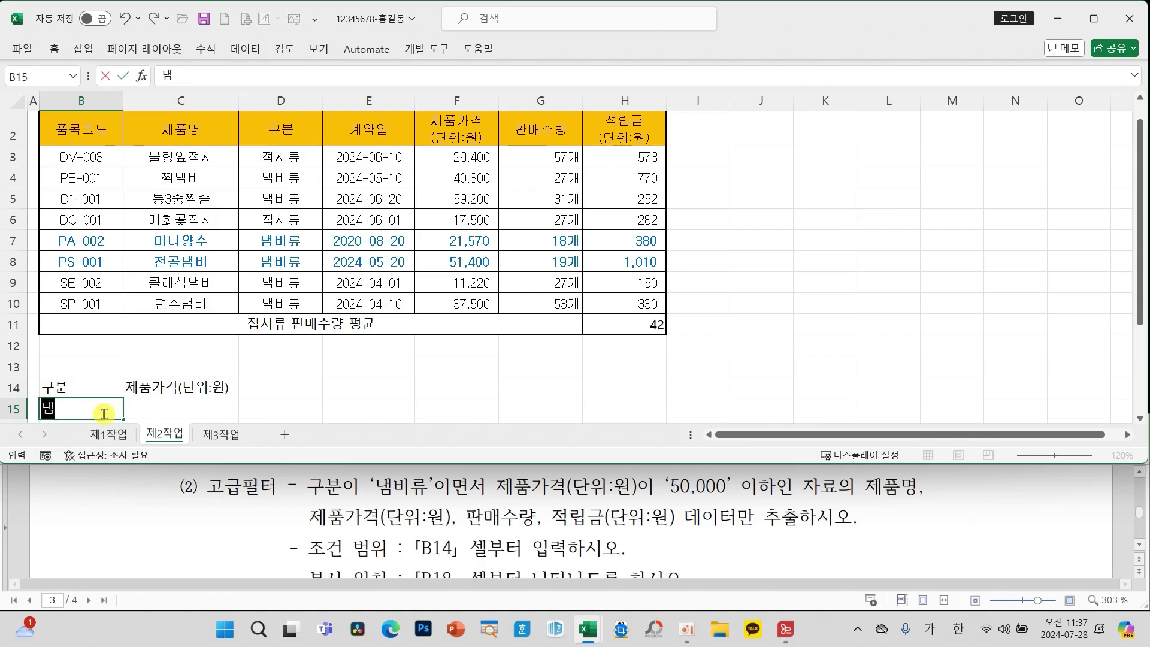
type("비류")
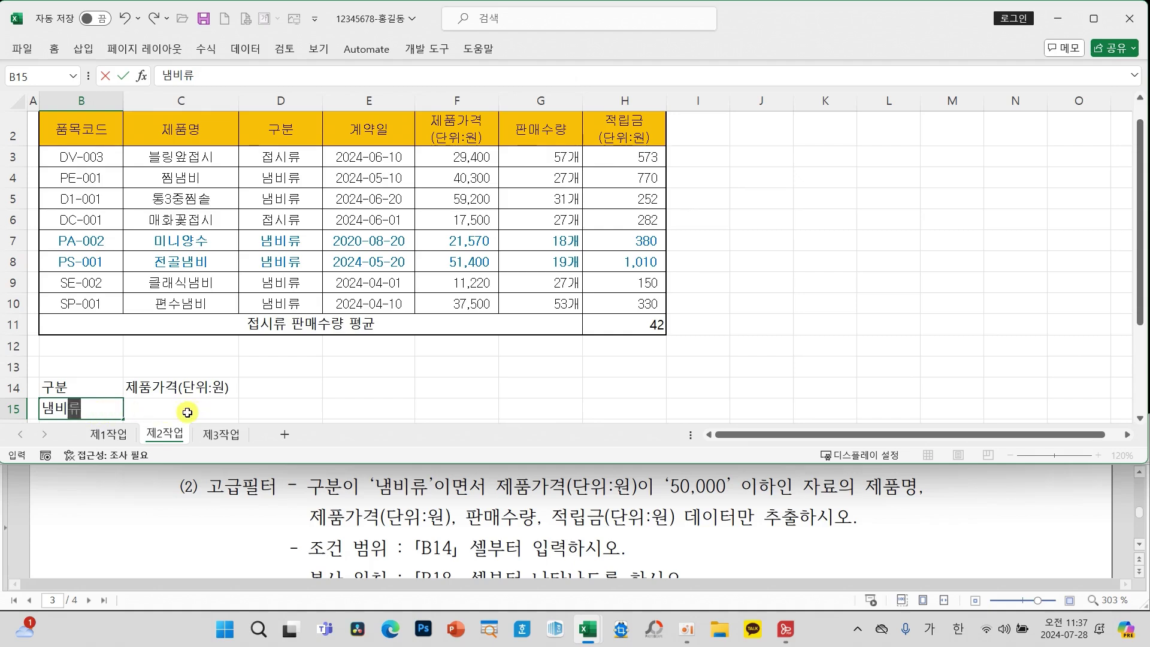
left_click(148, 411)
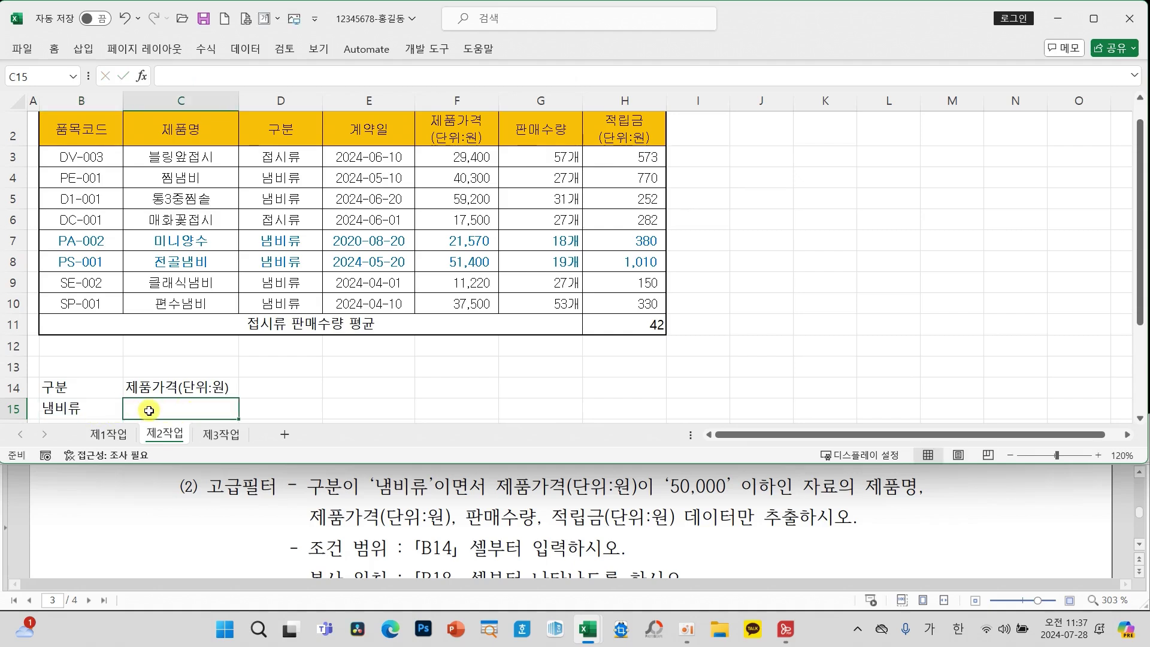
type("<=50000")
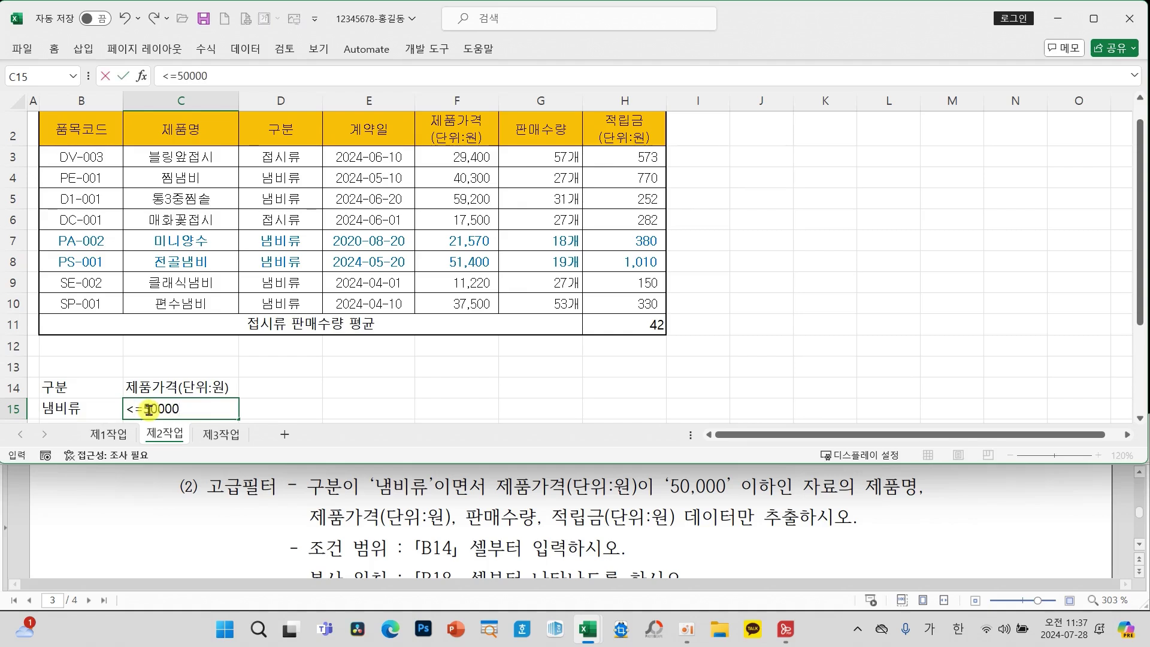
key("Return")
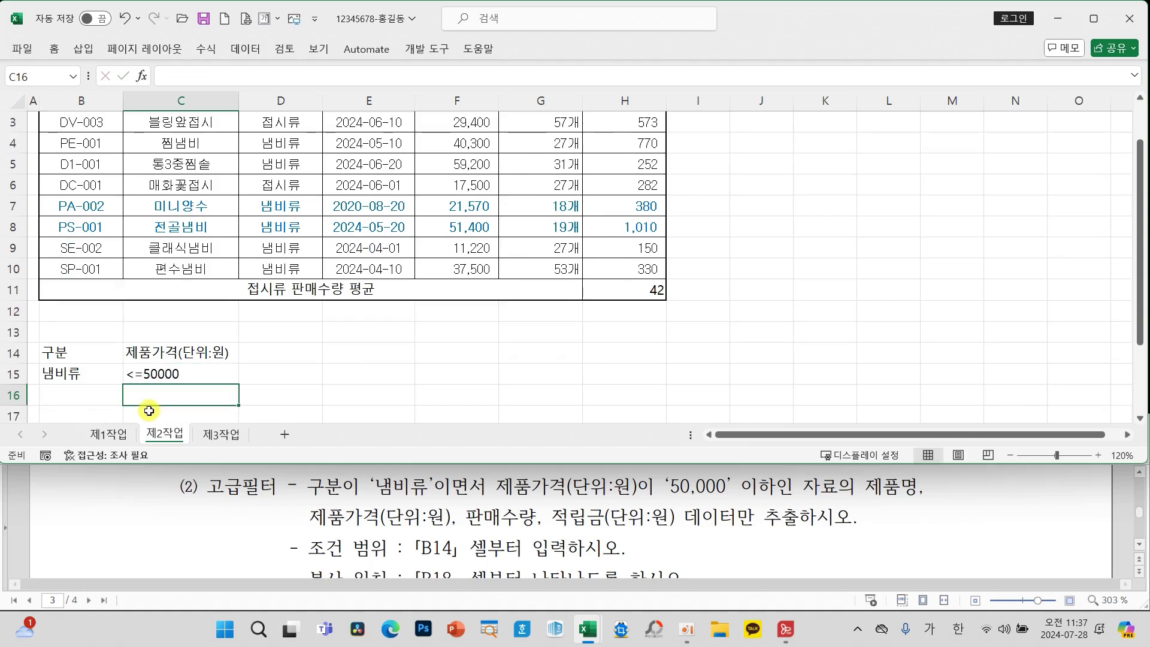
Apply all borders to the criteria range B14:C15 and center its contents horizontally
left_click_drag(79, 353, 183, 370)
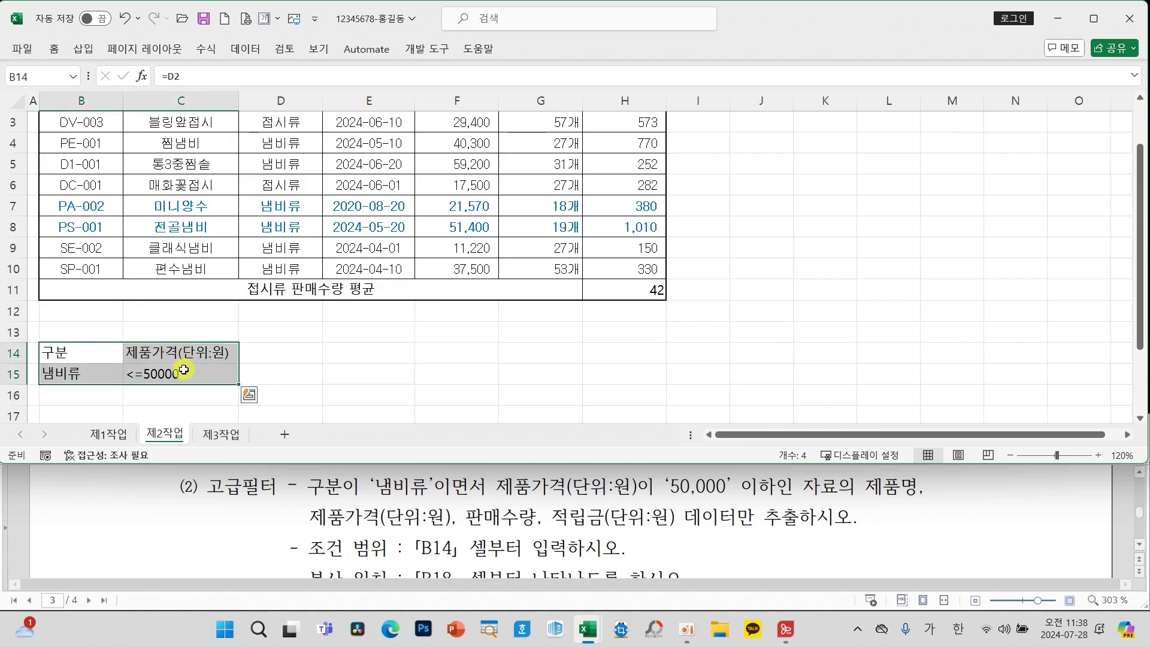
left_click(55, 54)
left_click(223, 100)
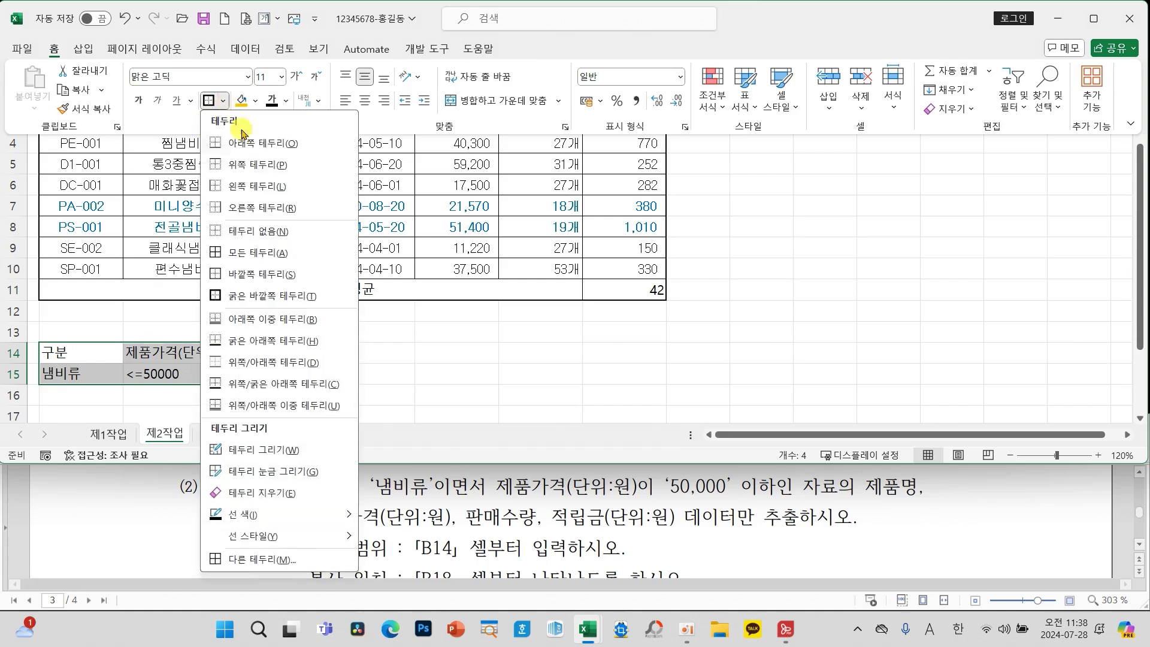
left_click(248, 250)
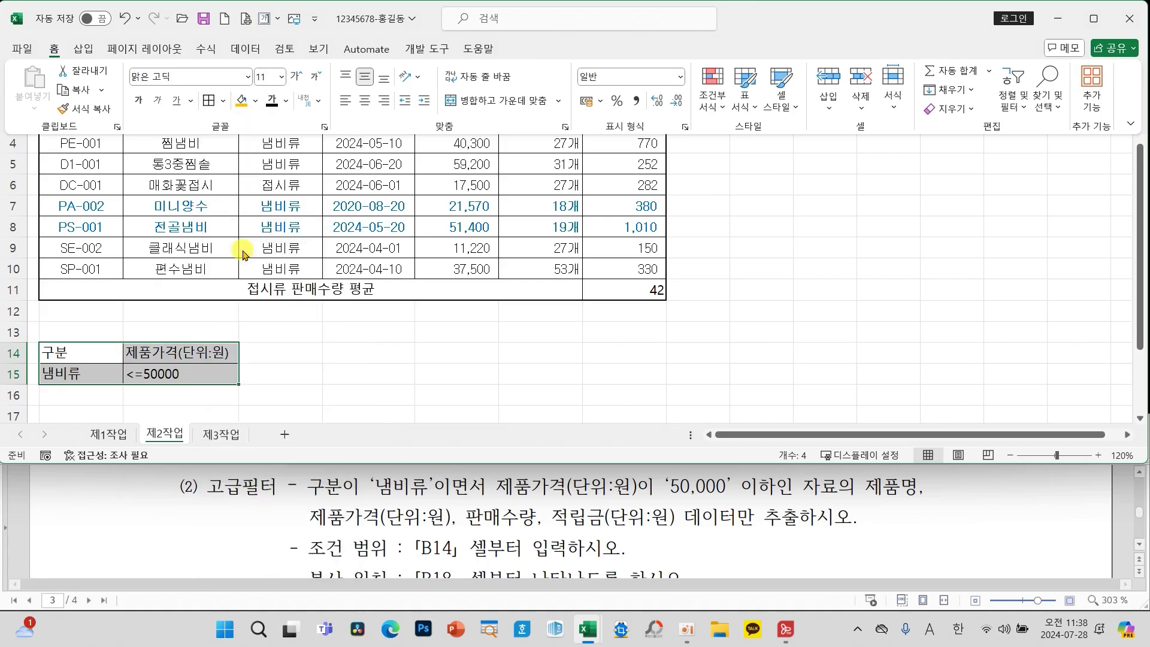
left_click(363, 100)
left_click(400, 353)
left_click(368, 354)
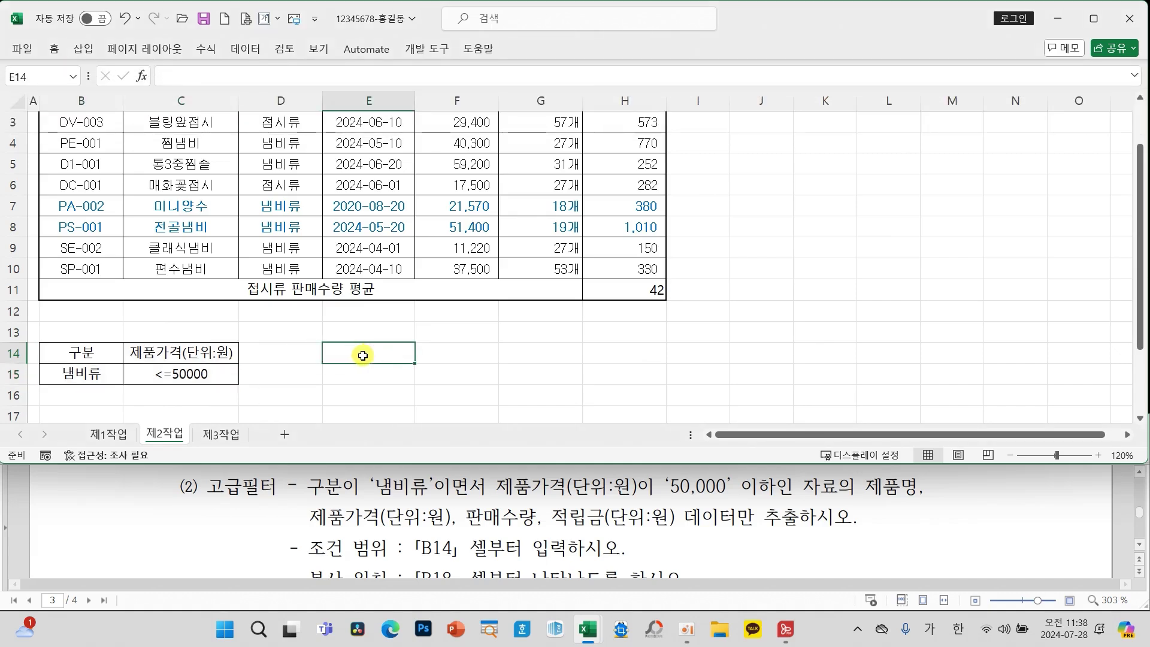
mouse_move(13, 320)
left_mouse_down()
mouse_move(218, 402)
mouse_move(260, 402)
left_mouse_up()
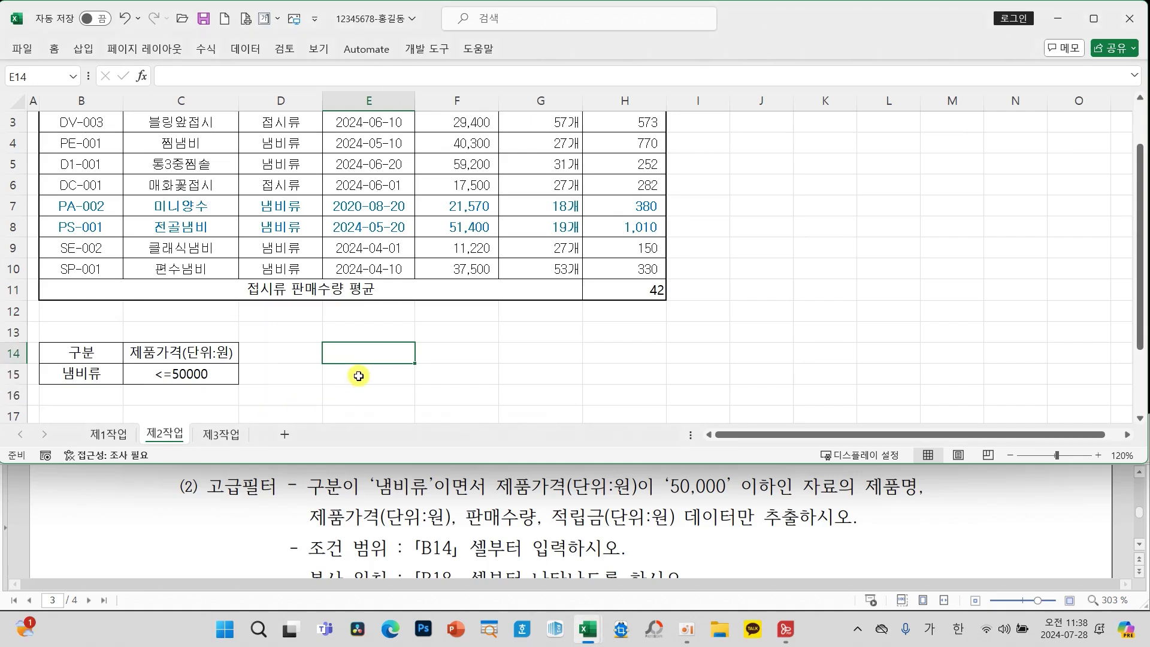
Start an advanced filter on the product table B2:H10, set to copy the results to another location
scroll(463, 372, "up", 1)
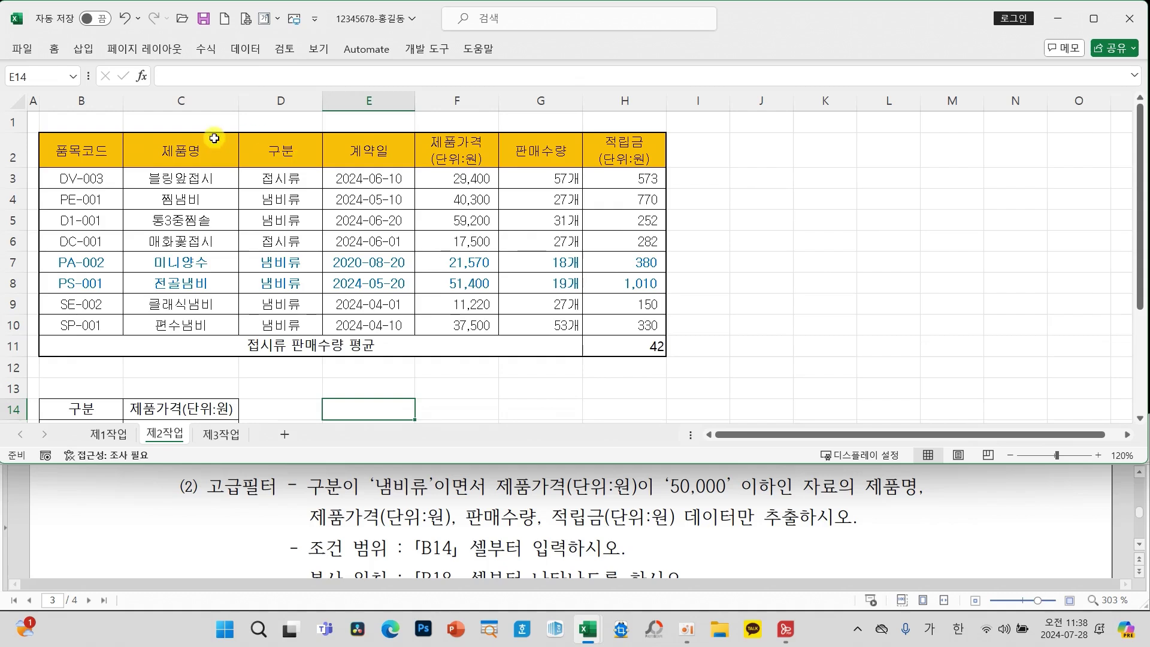
left_click_drag(87, 148, 614, 320)
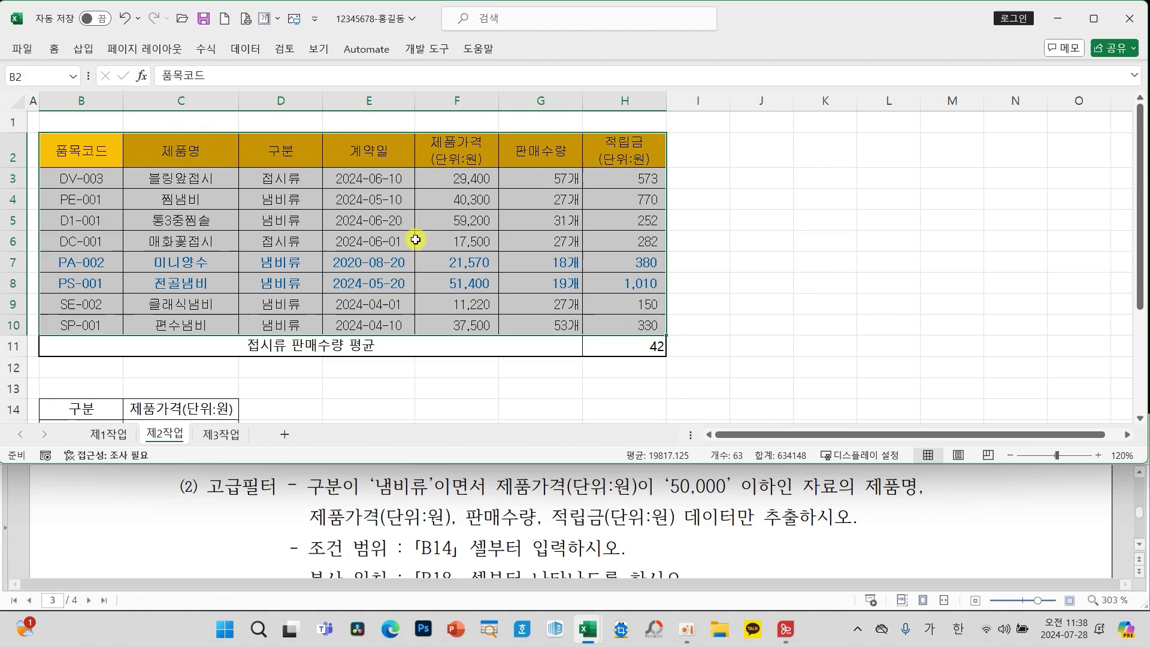
left_click(245, 49)
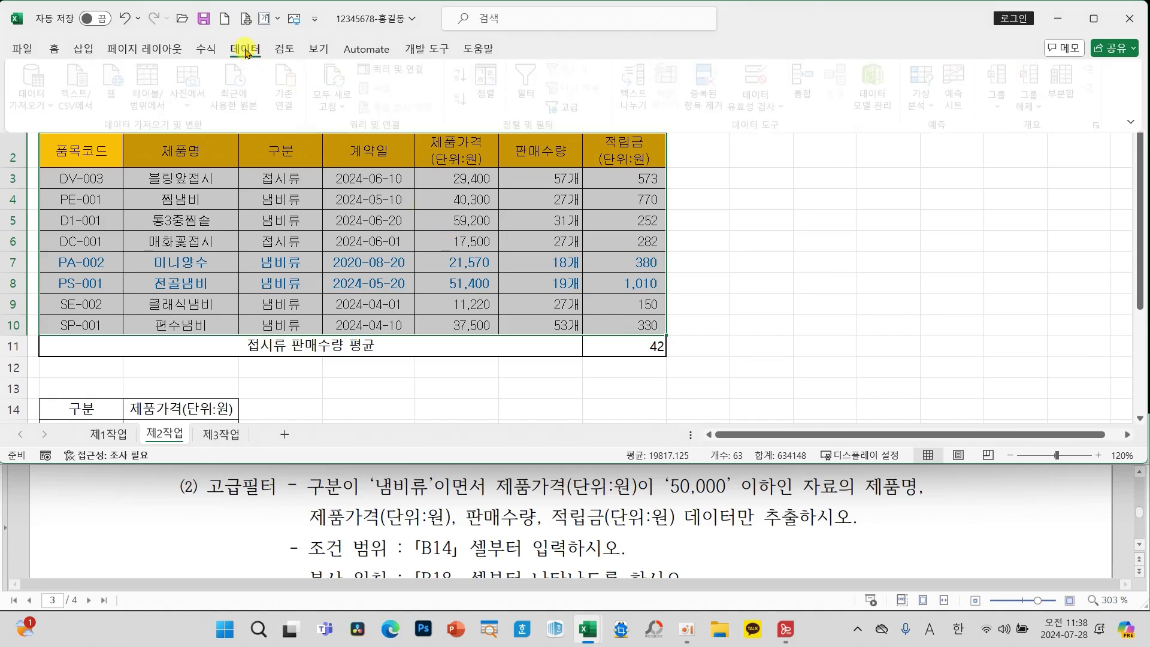
left_click(569, 108)
left_click_drag(773, 168, 514, 189)
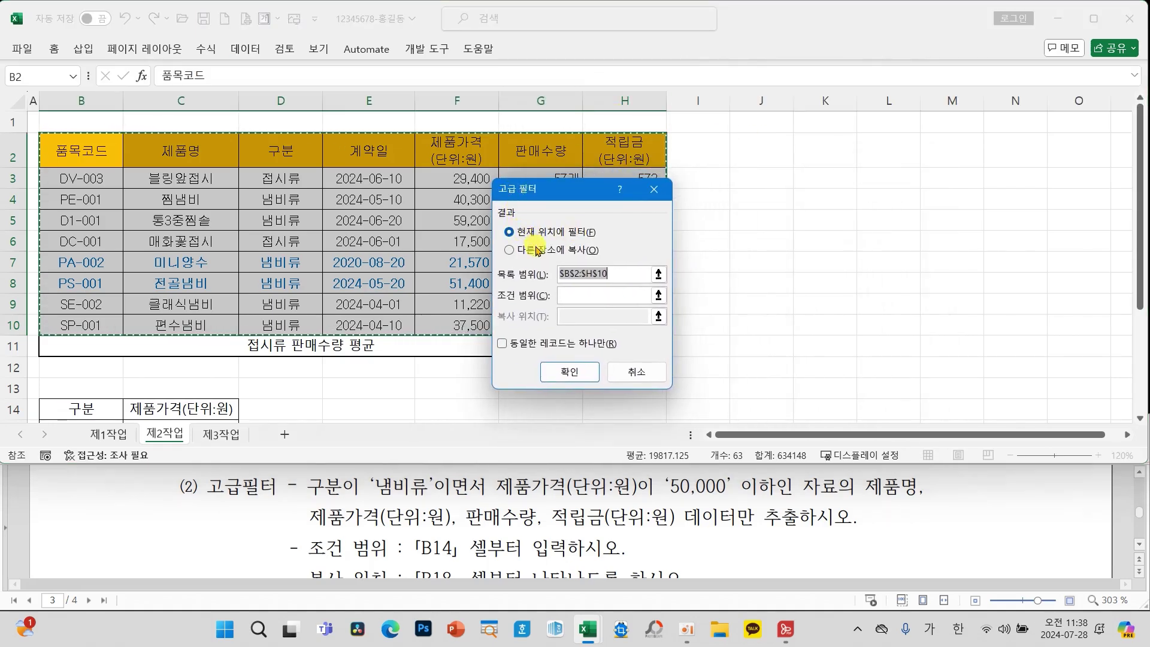
left_click(531, 250)
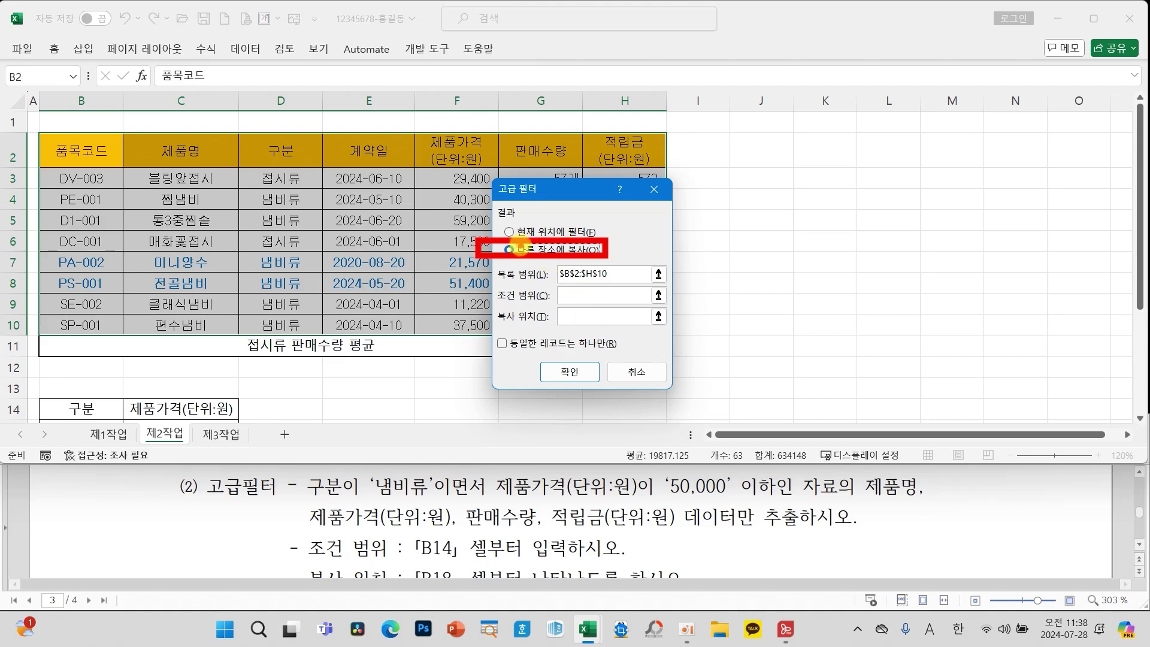
left_click(584, 274)
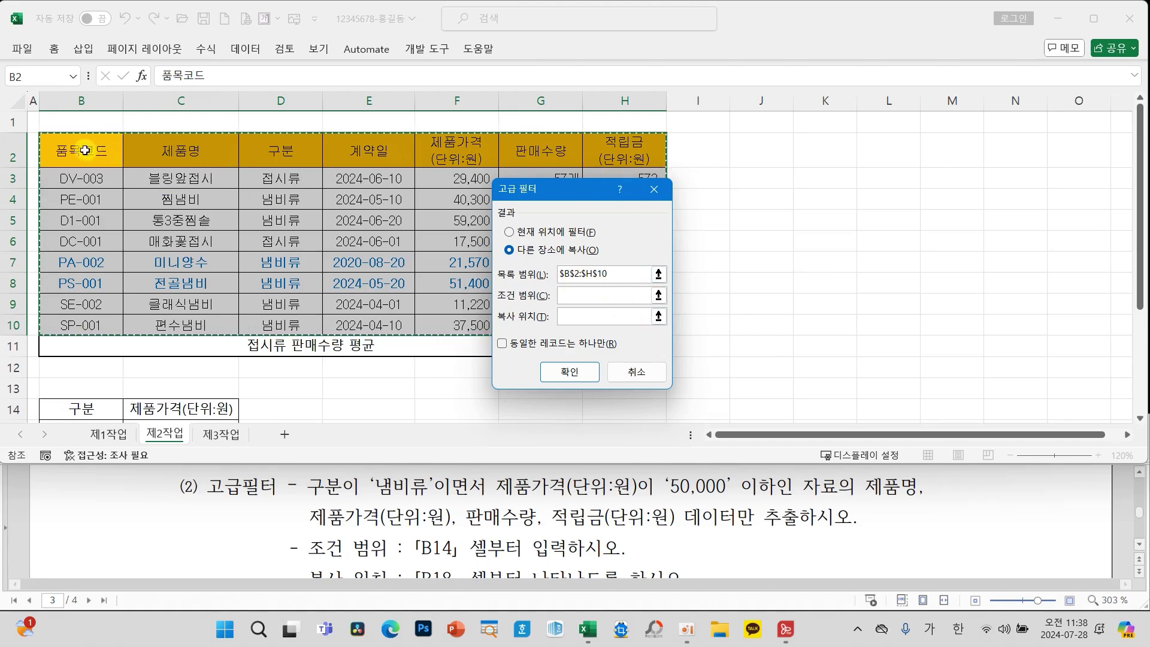
Set the criteria range to B14:C15 and the copy destination to B18, and run the advanced filter
left_click(568, 295)
left_click_drag(87, 403, 207, 378)
left_click(569, 316)
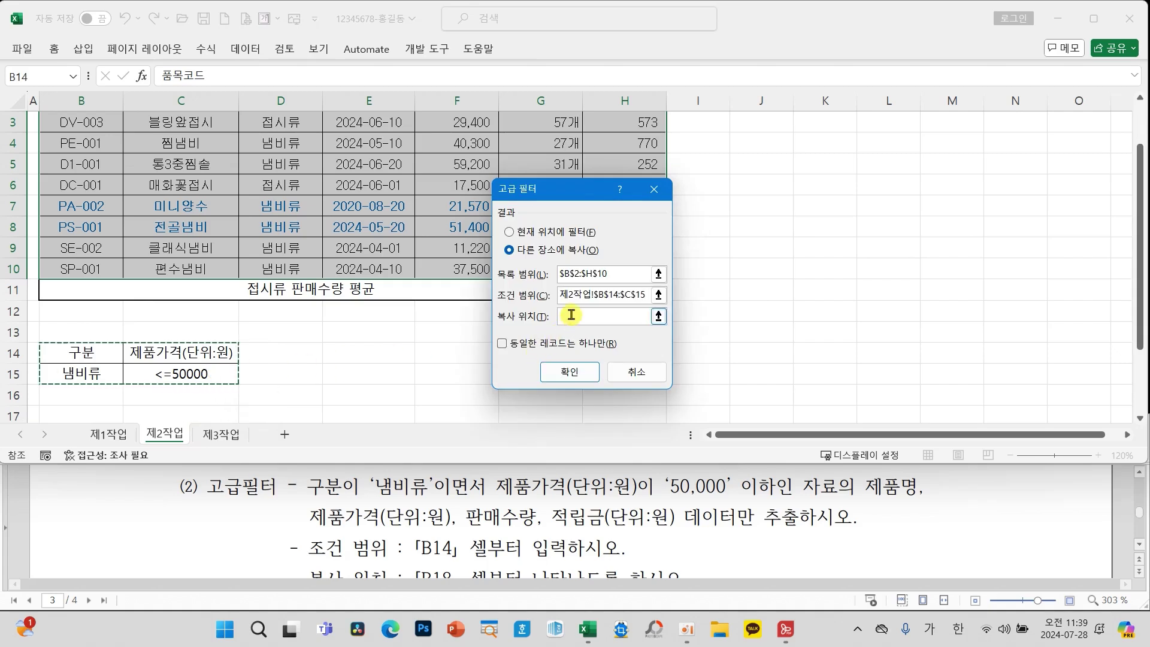
scroll(473, 550, "down", 2)
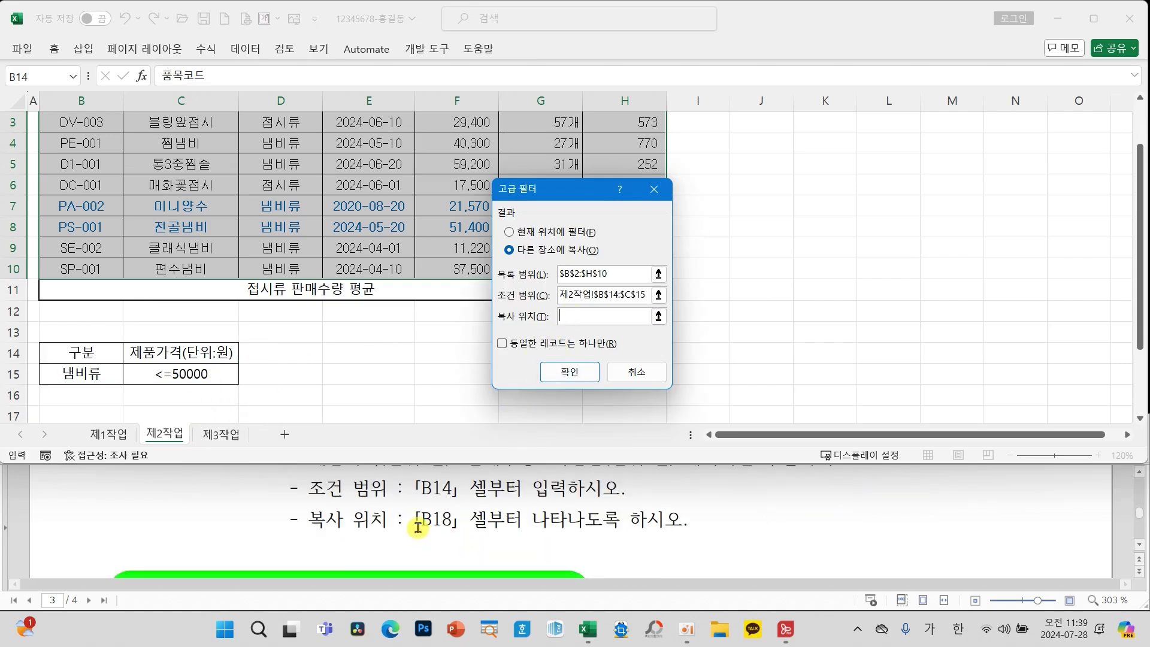
scroll(176, 399, "down", 1)
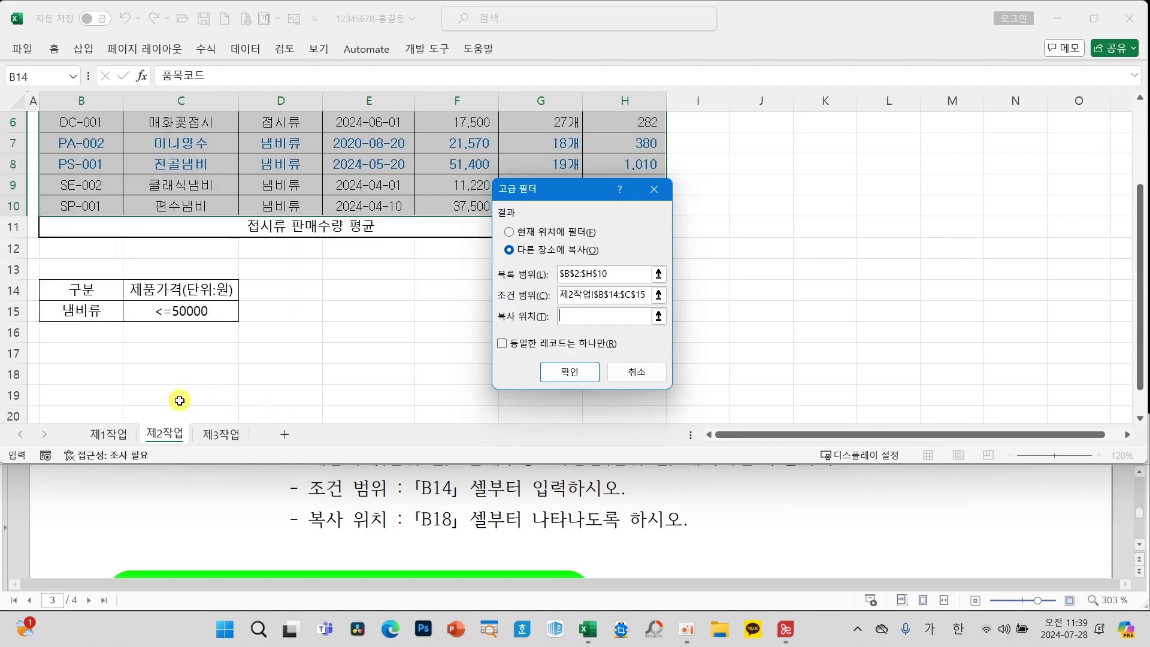
left_click(80, 366)
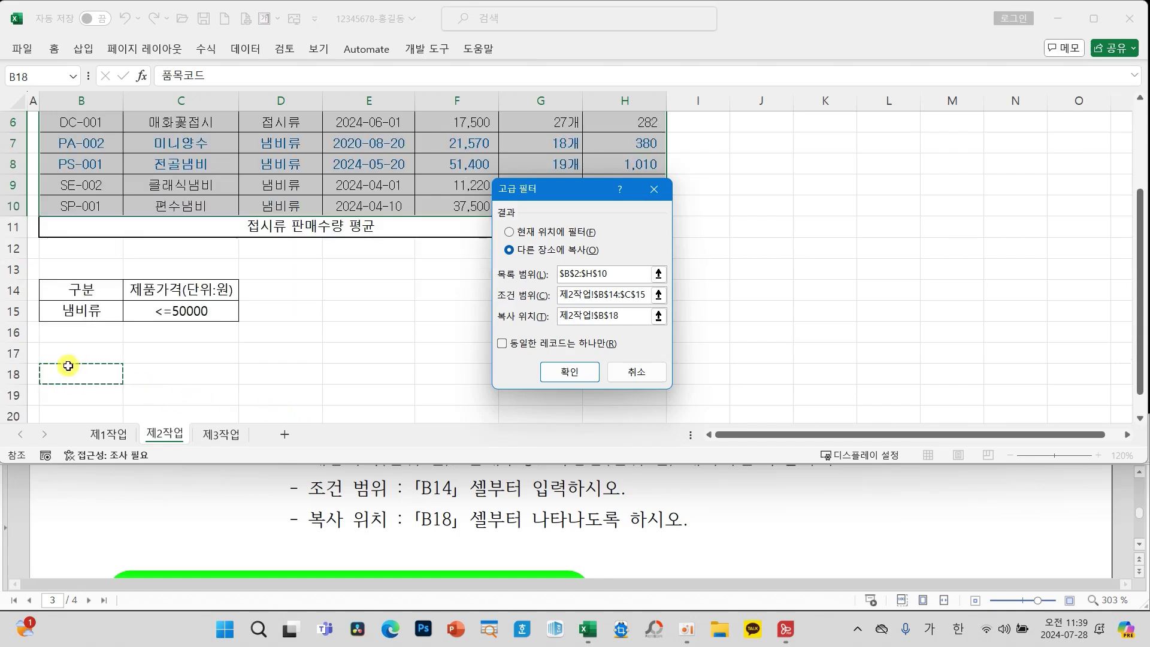
left_click(587, 378)
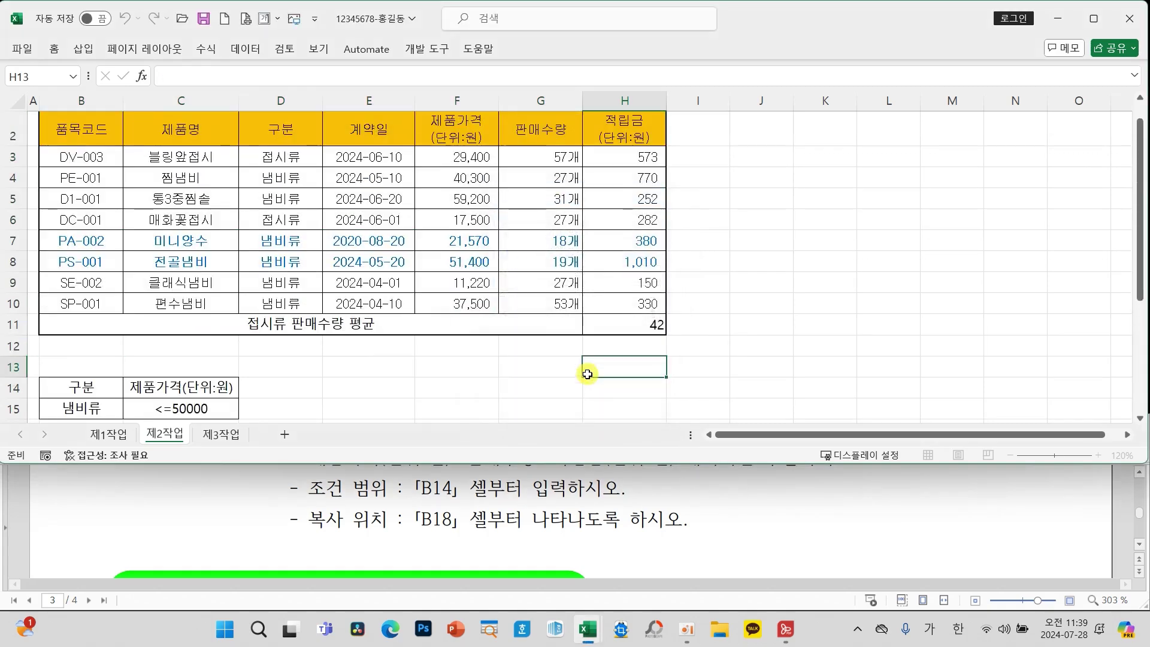
Delete the 품목코드, 구분 and 계약일 cells, headers included, from the extracted table at B18:H22, shifting the remaining cells left
scroll(500, 377, "down", 4)
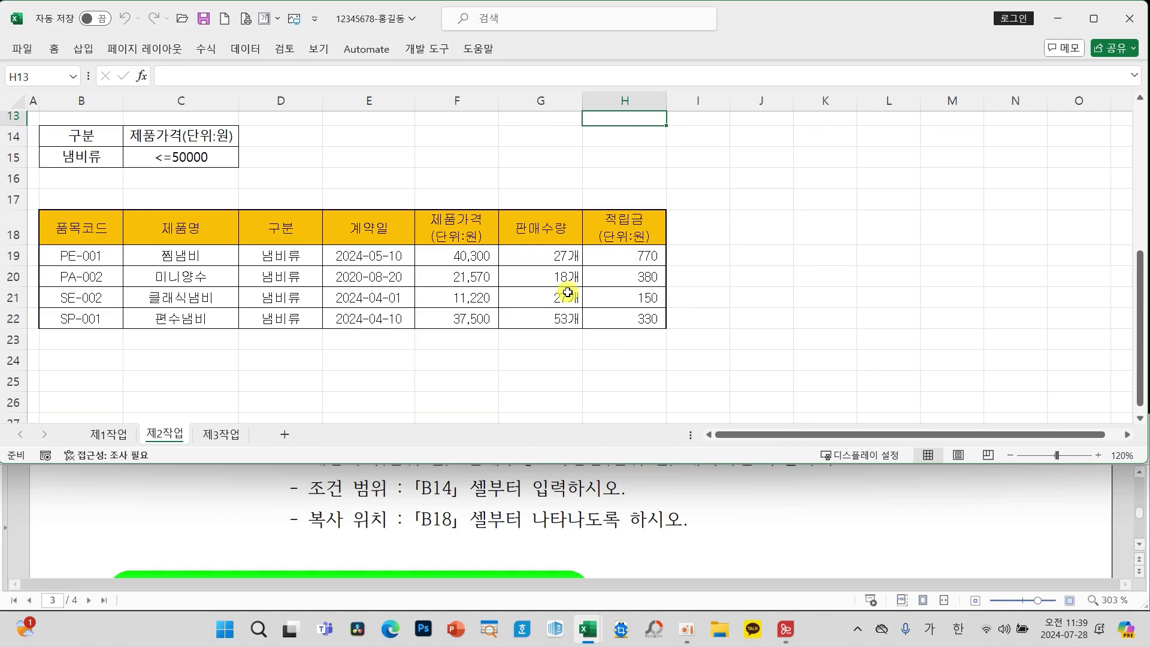
scroll(802, 539, "up", 1)
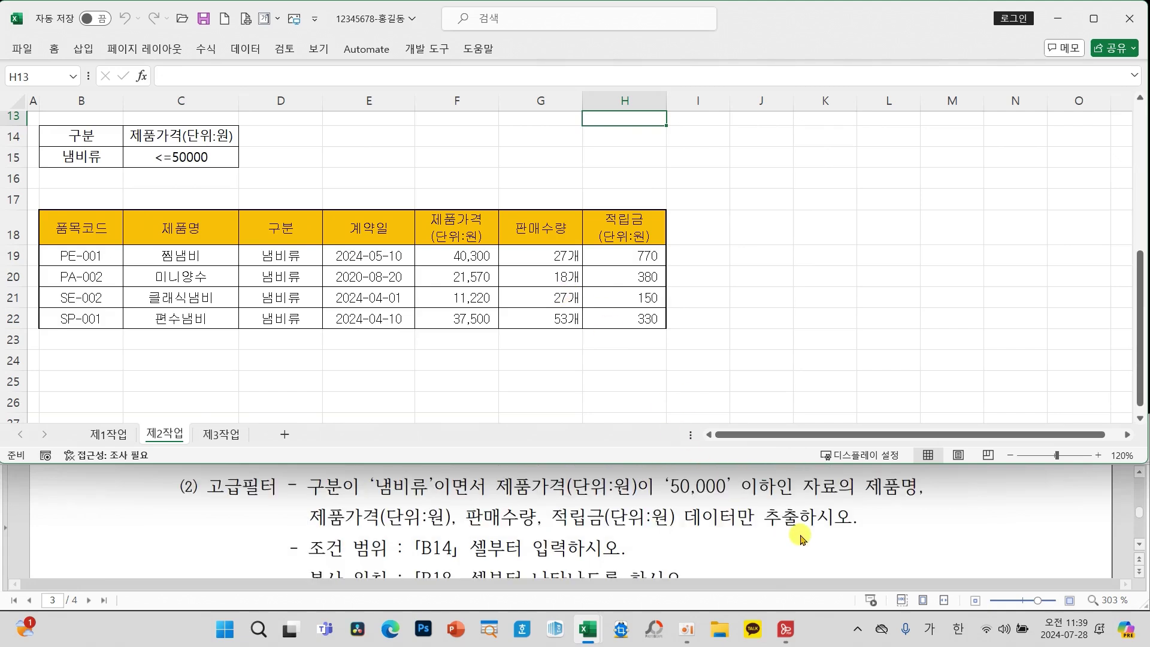
left_click_drag(856, 505, 916, 502)
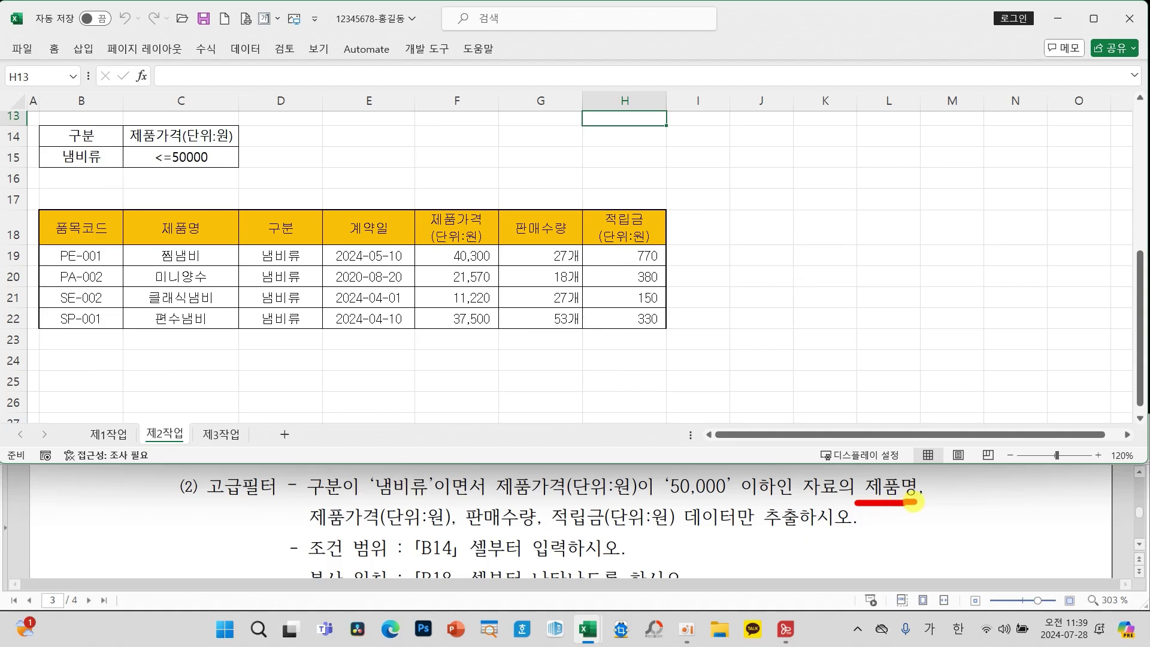
left_click_drag(303, 530, 692, 532)
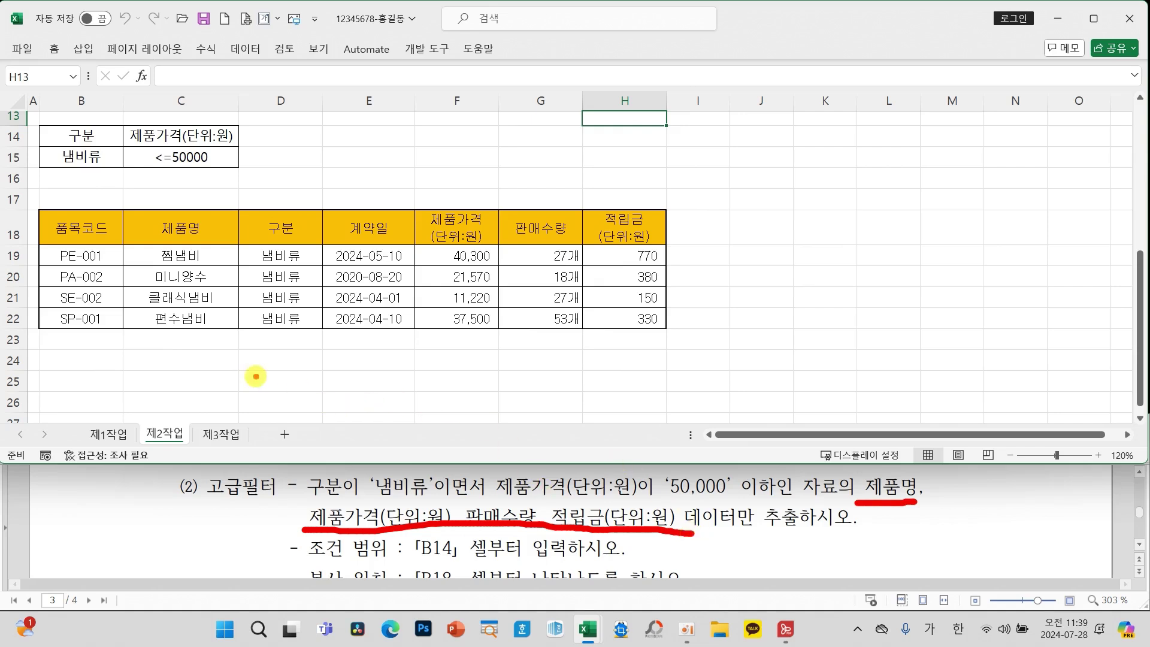
left_click_drag(84, 228, 99, 312)
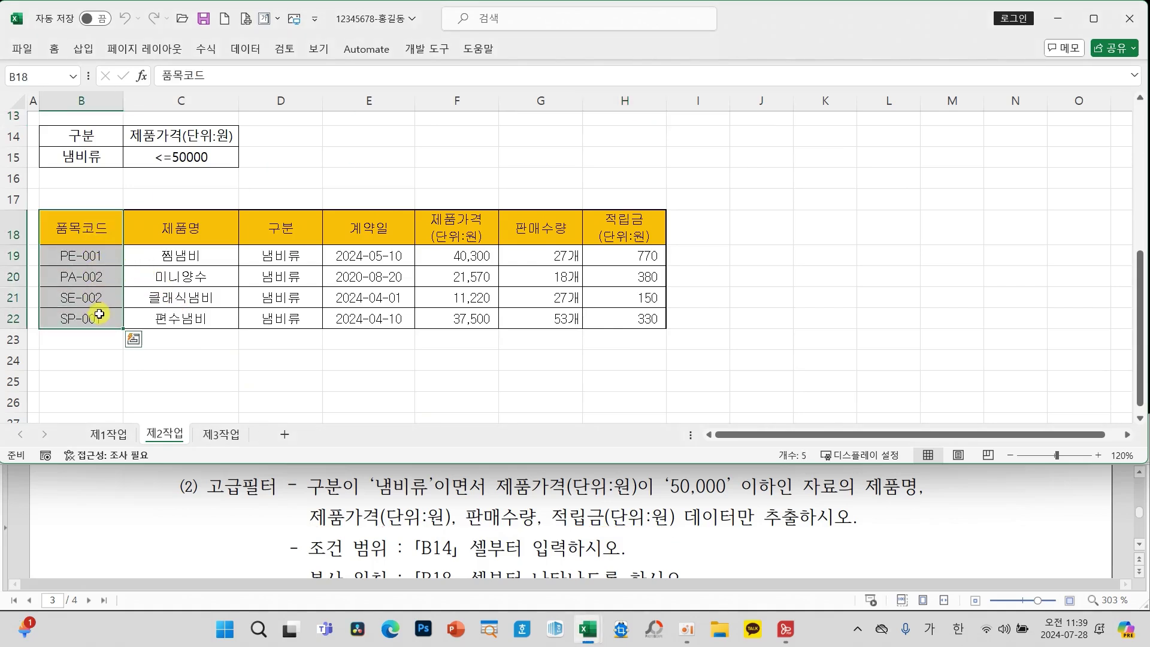
left_click(274, 238, "ctrl")
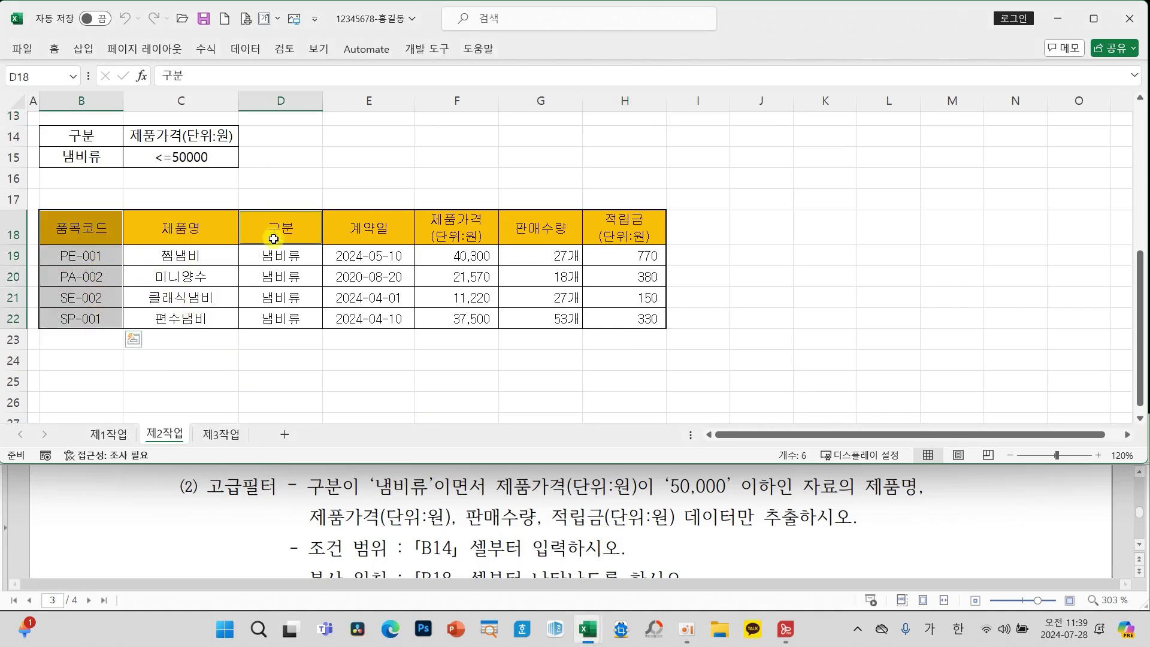
left_click_drag(274, 238, 372, 314)
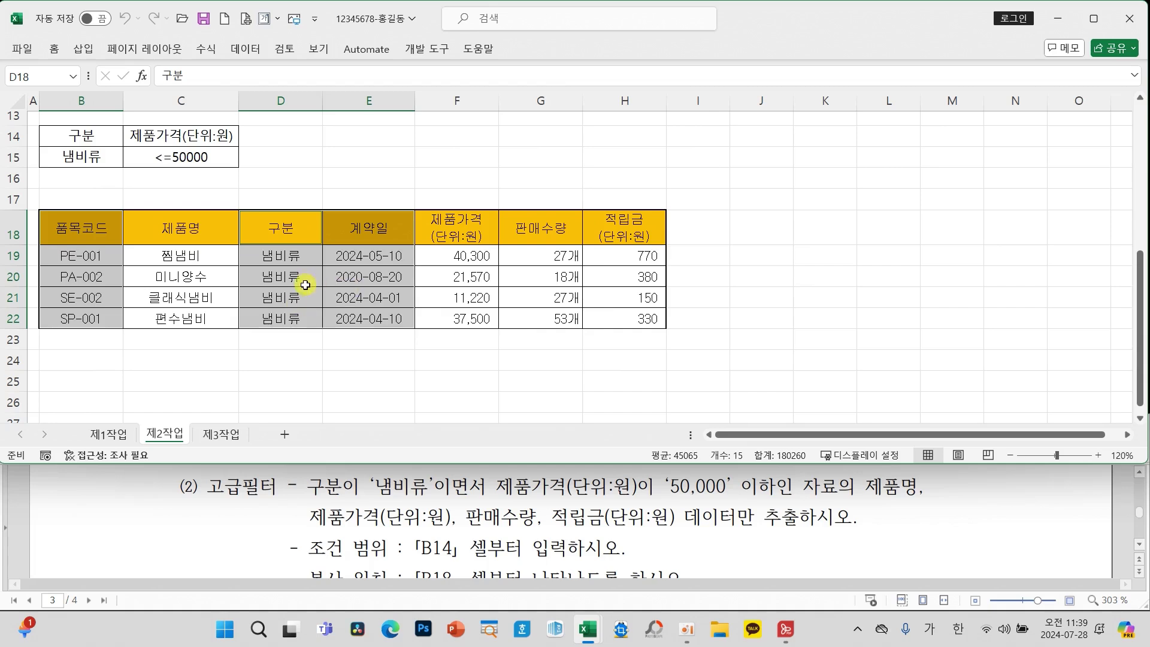
right_click(275, 278)
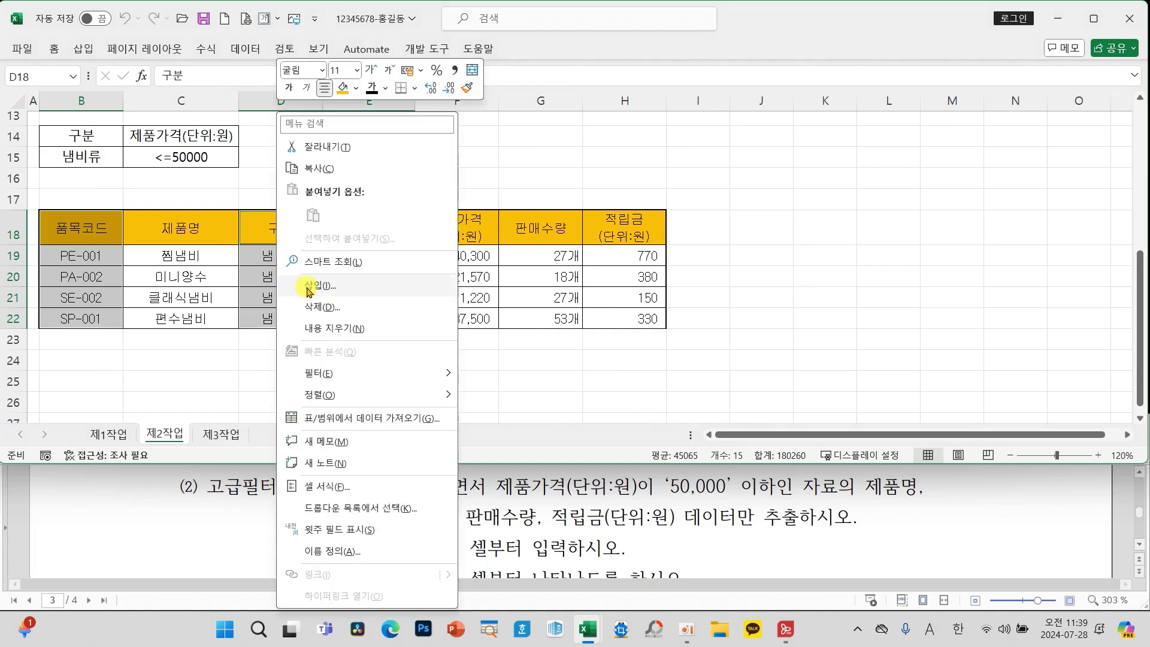
left_click(308, 308)
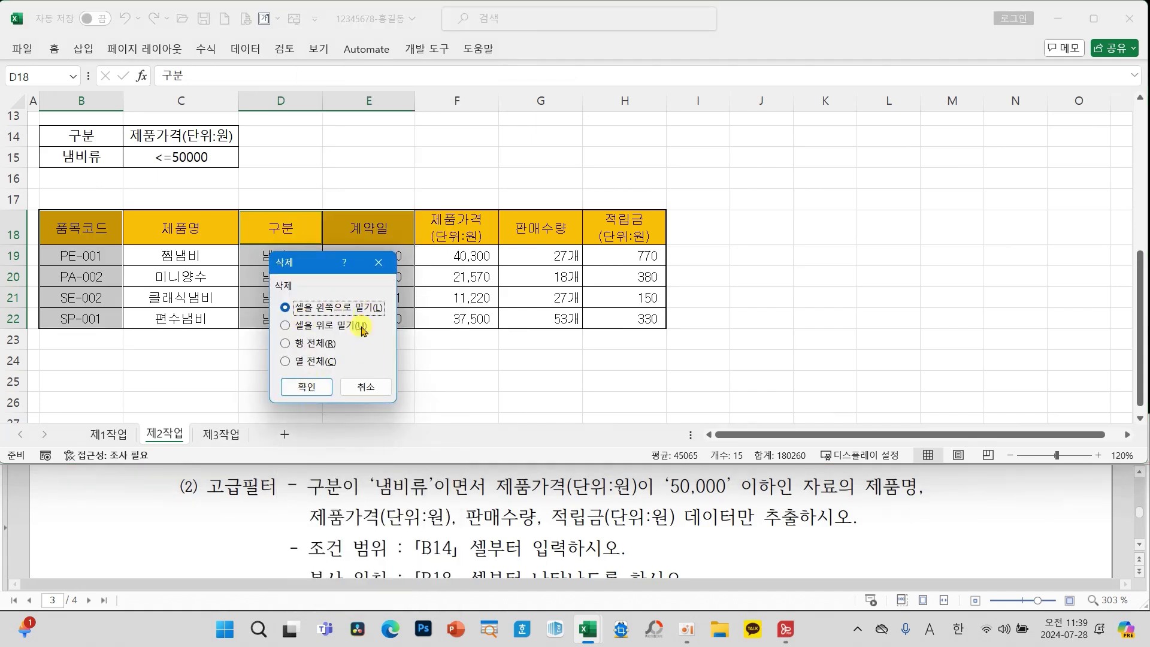
left_click(303, 385)
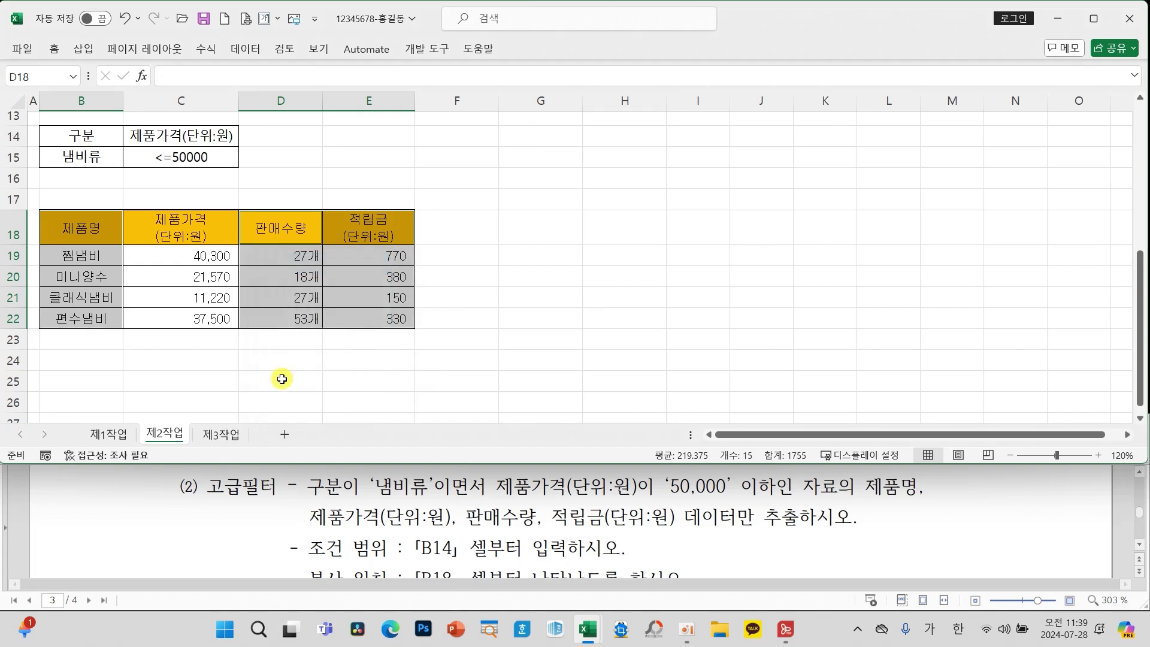
left_click(283, 380)
left_click(288, 282)
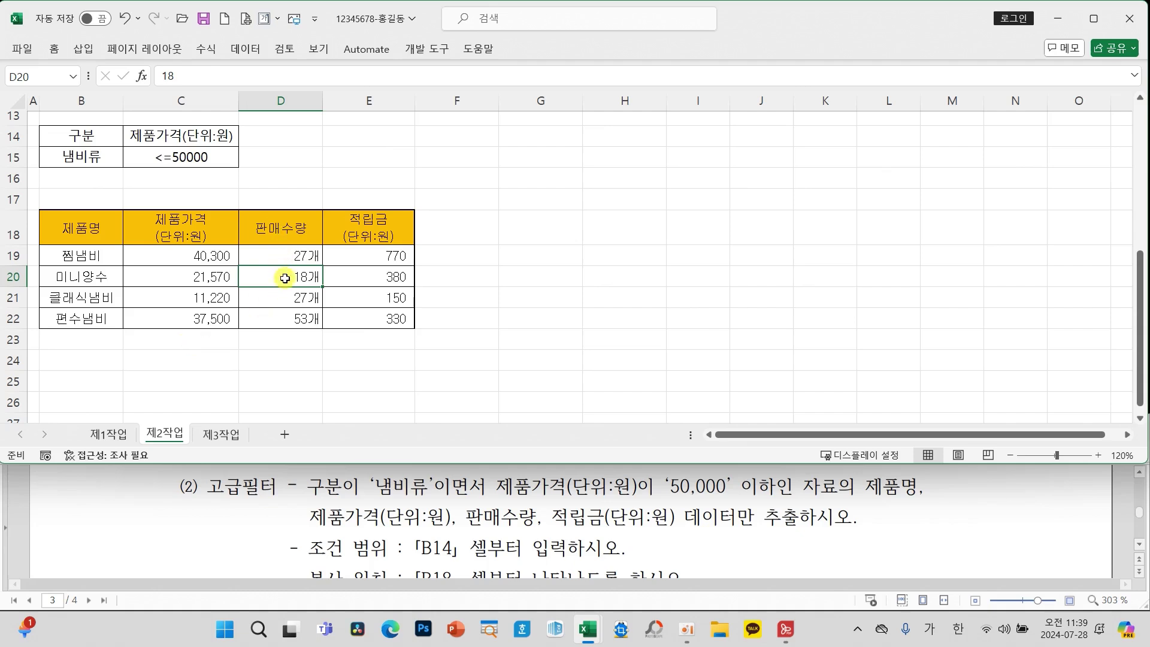
Check the finished 제2작업 sheet and save the workbook
left_click(535, 337)
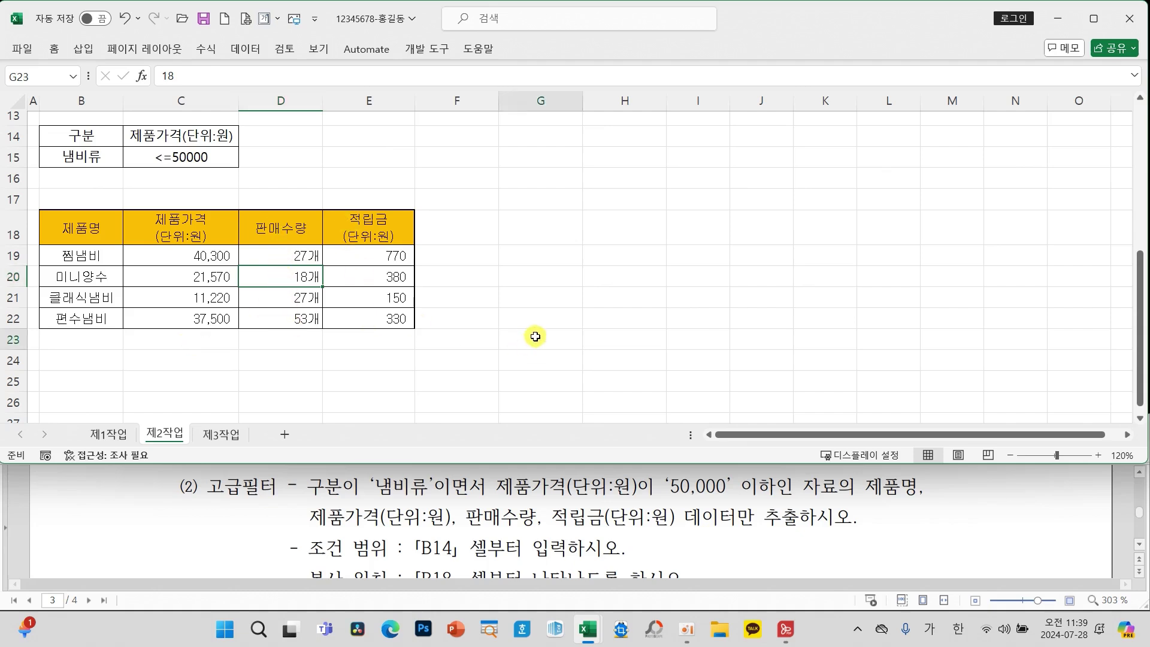
scroll(535, 337, "up", 3)
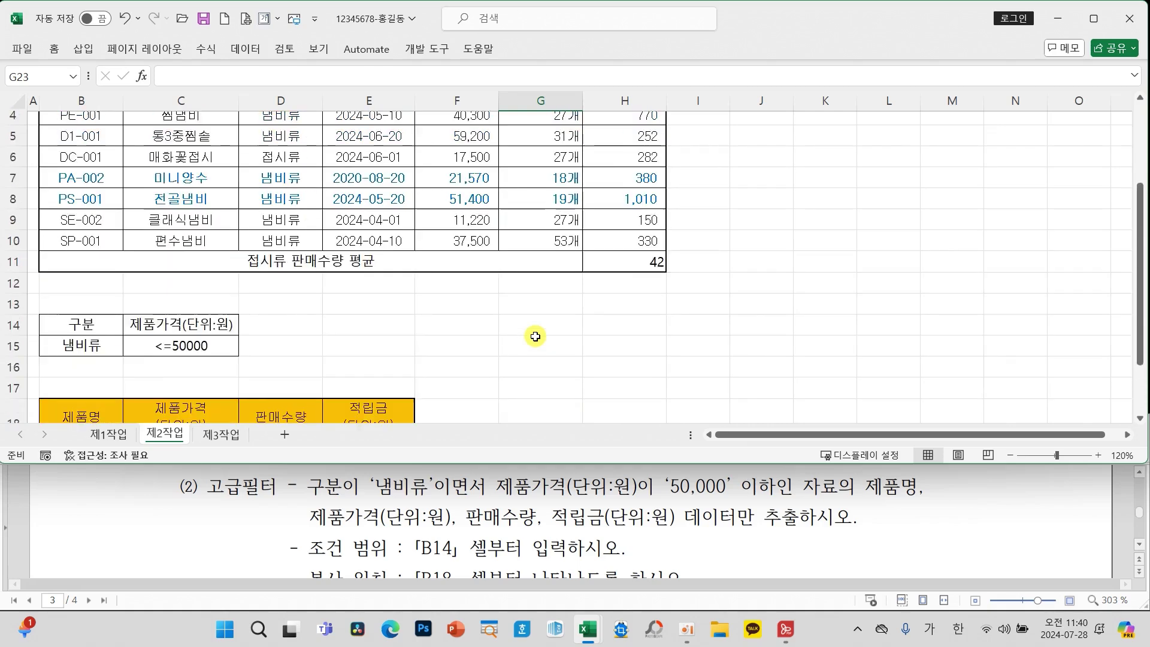
scroll(535, 337, "down", 1)
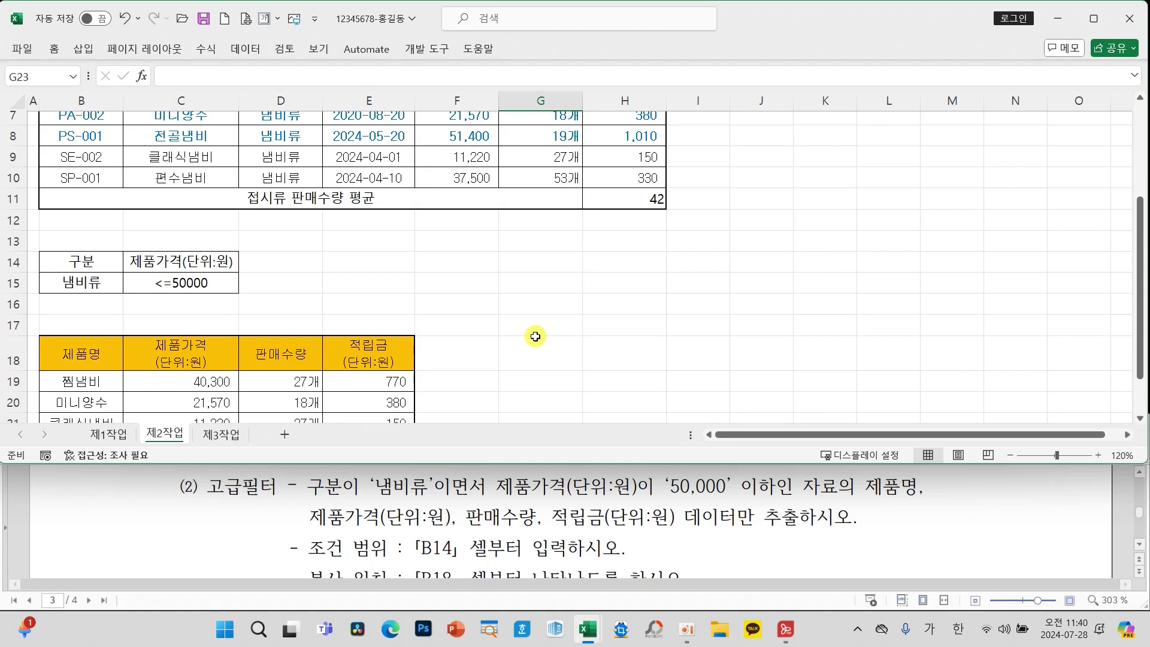
left_click(535, 325)
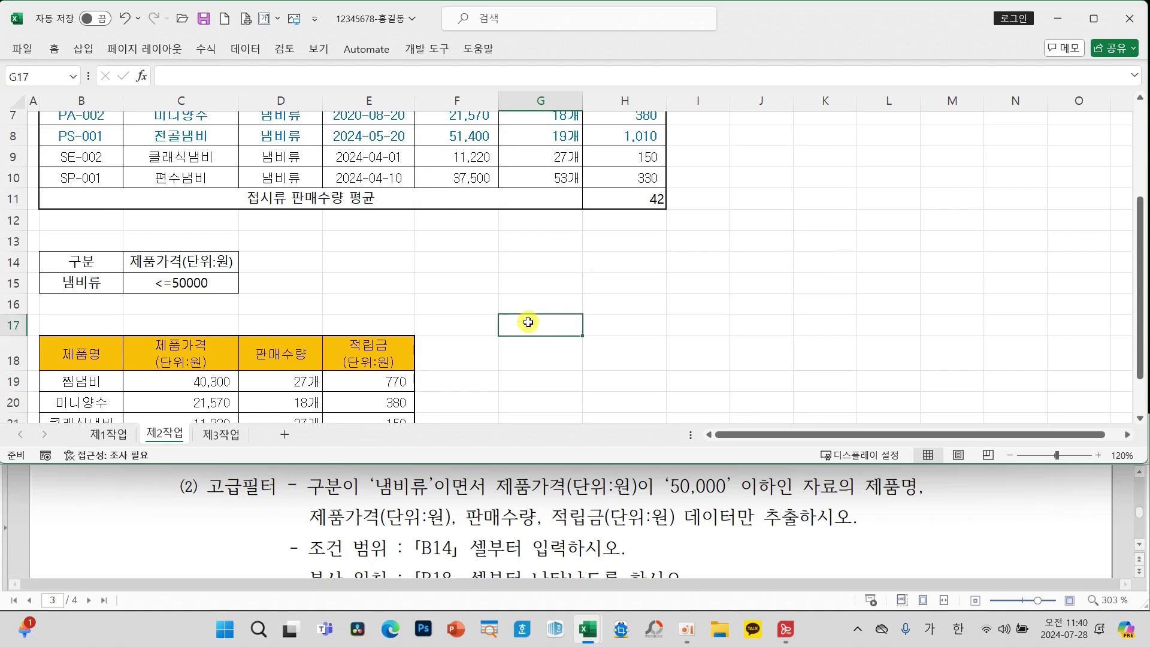
left_click(204, 20)
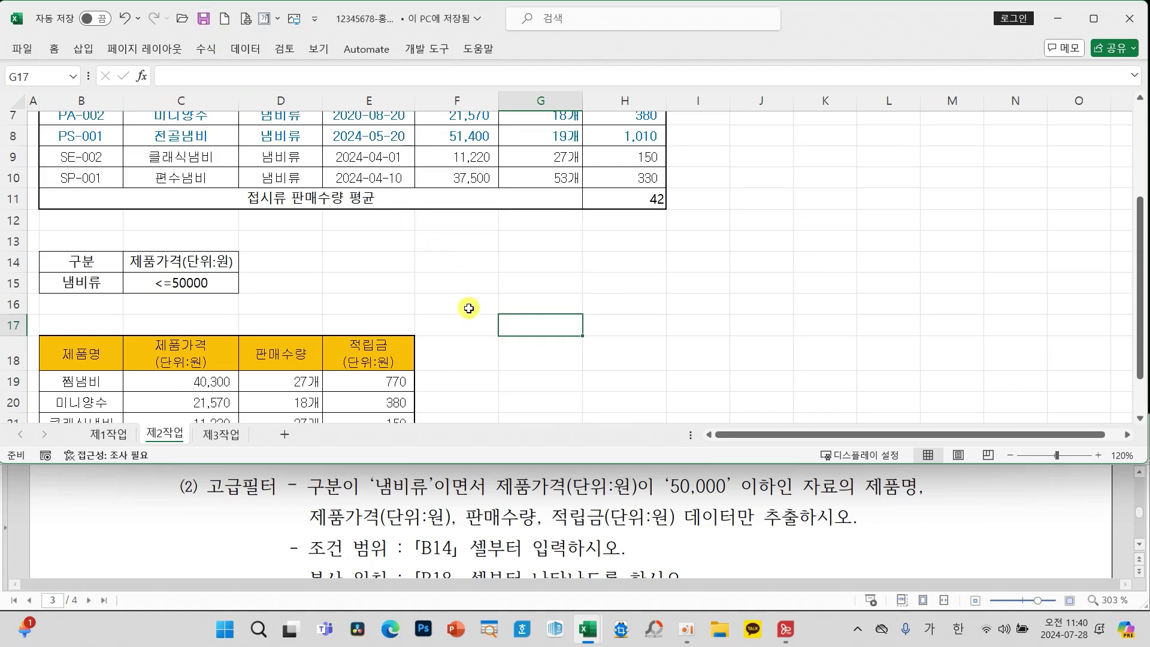
Examine the start of the [제3작업] 정렬 및 부분합 section in the exam paper
scroll(505, 511, "down", 5)
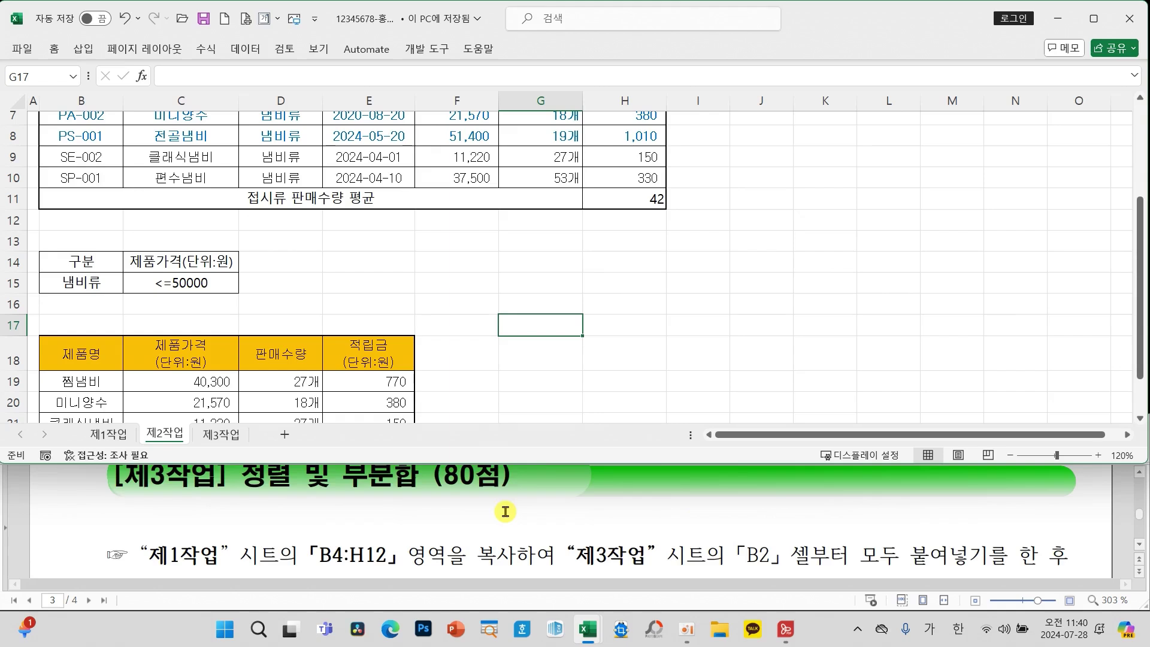
scroll(505, 511, "up", 1)
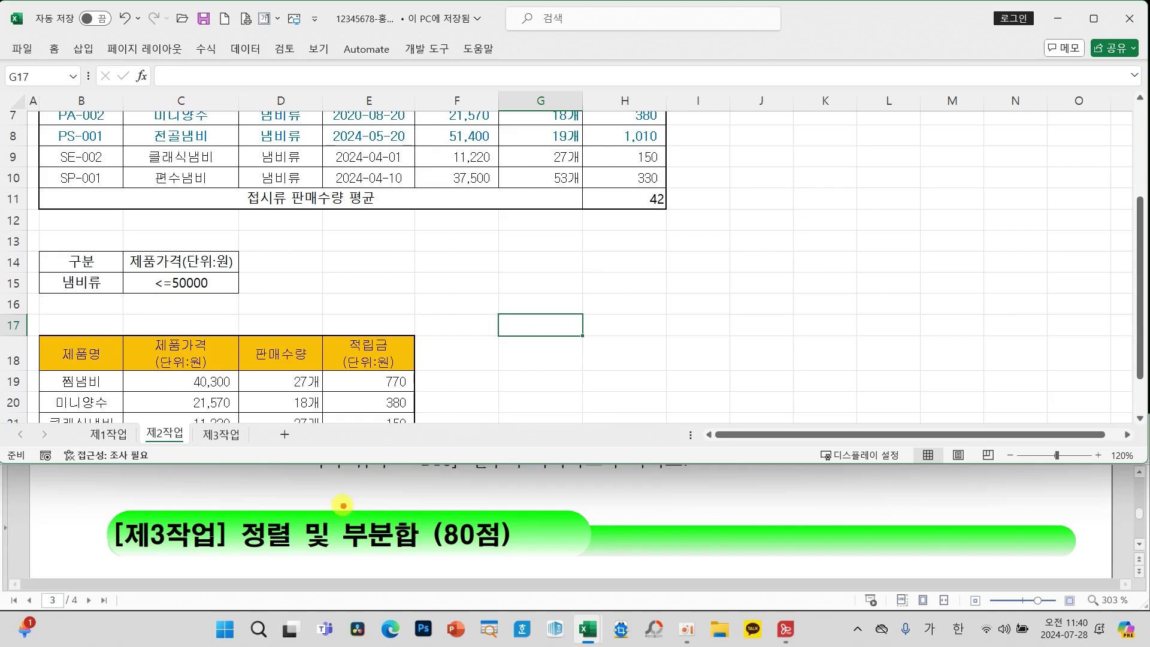
mouse_move(288, 488)
left_mouse_down()
mouse_move(294, 520)
mouse_move(321, 481)
mouse_move(359, 503)
mouse_move(383, 462)
mouse_move(396, 533)
left_mouse_up()
left_click(337, 503)
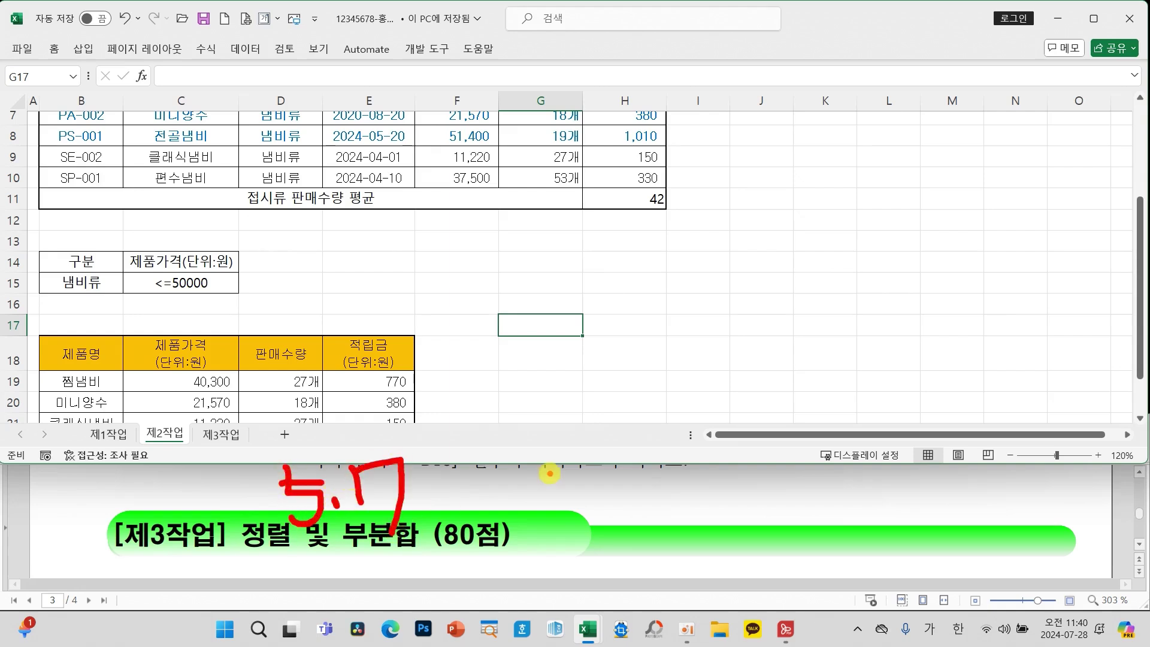
mouse_move(563, 453)
left_mouse_down()
mouse_move(534, 490)
mouse_move(608, 488)
left_mouse_up()
left_click_drag(582, 455, 566, 523)
left_click_drag(608, 505, 596, 526)
mouse_move(689, 453)
left_mouse_down()
mouse_move(672, 471)
mouse_move(672, 503)
left_mouse_up()
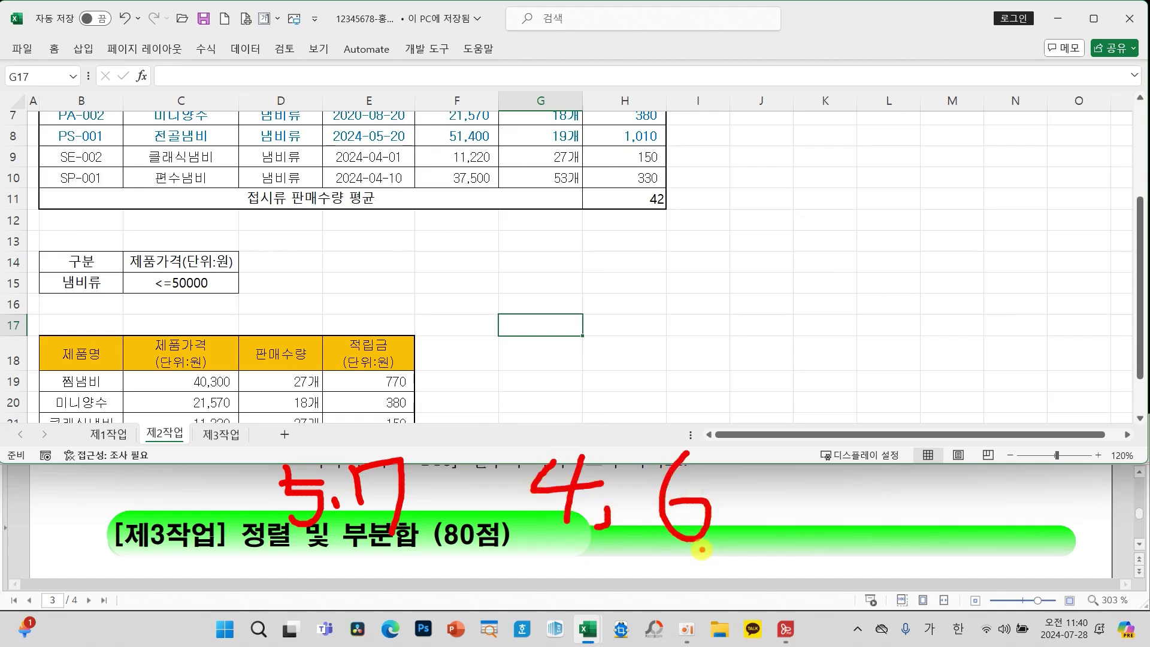
left_click_drag(531, 548, 719, 541)
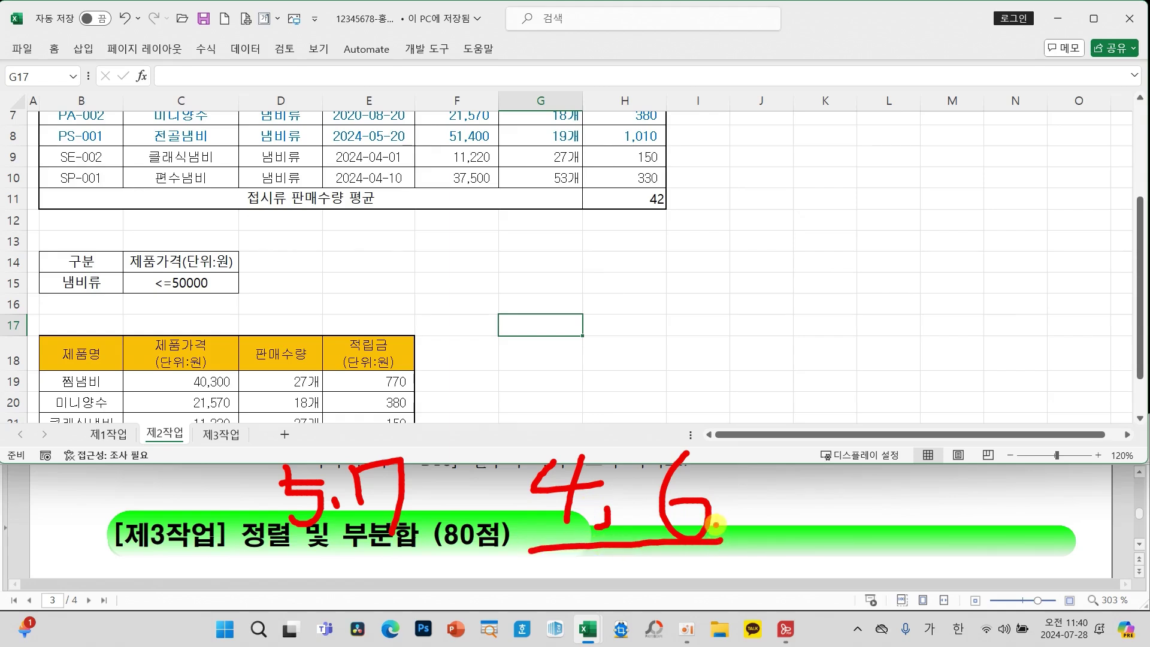
key("Escape")
scroll(508, 542, "down", 1)
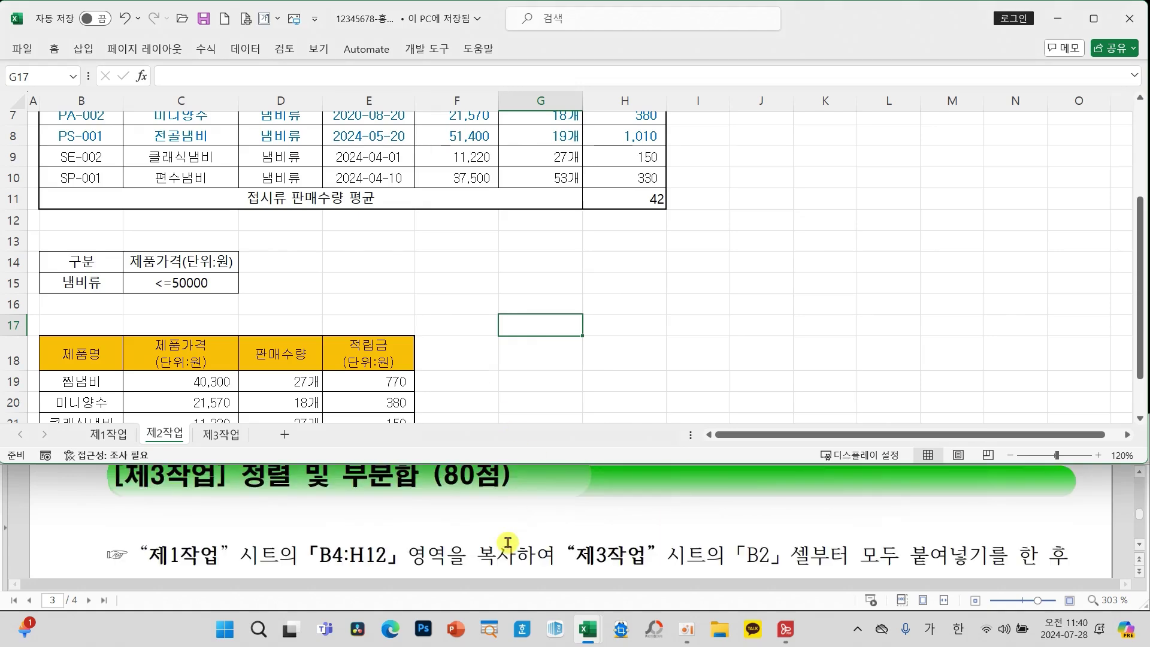
Copy the product table B4:H12 on the 제1작업 sheet
left_click(114, 436)
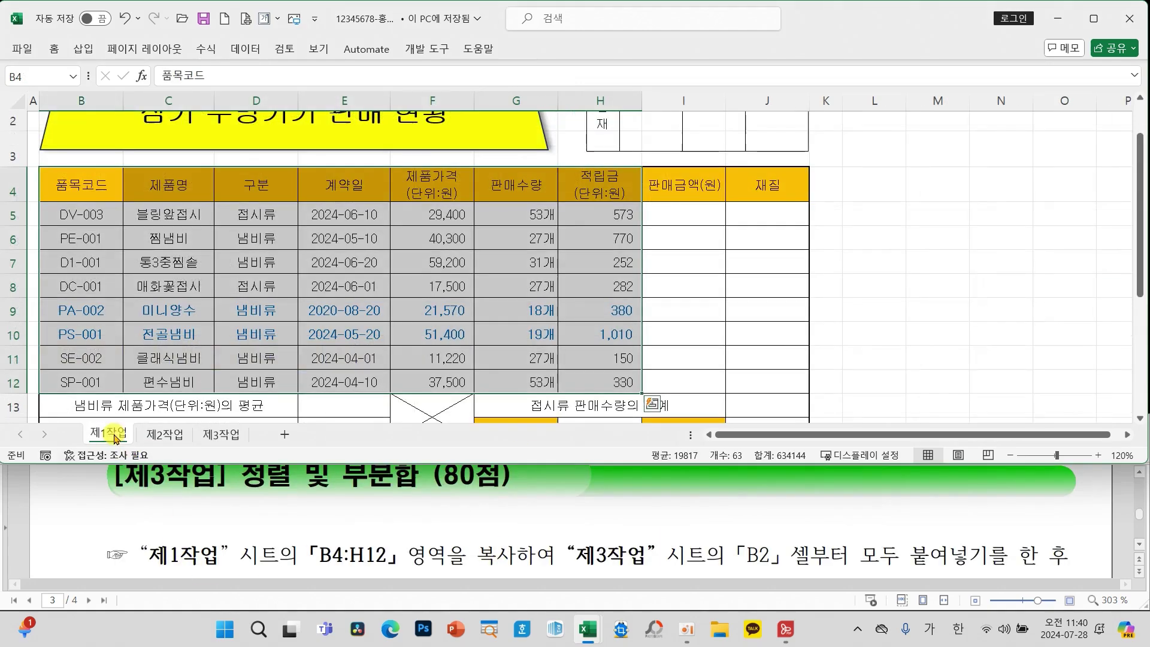
left_click_drag(91, 185, 590, 374)
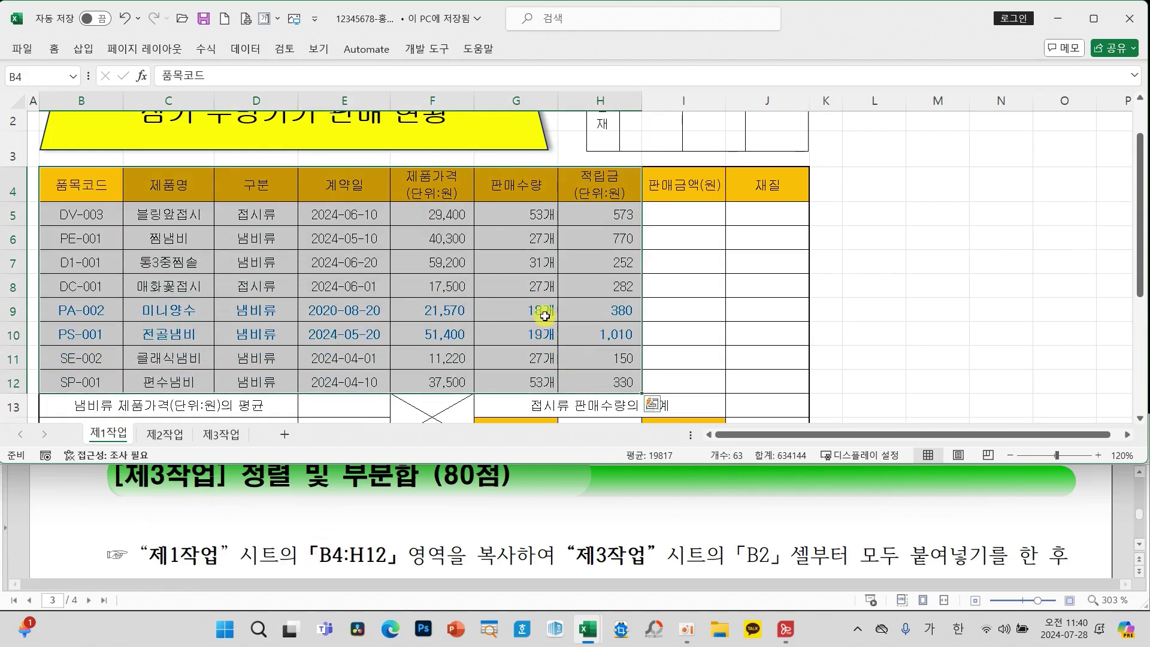
right_click(429, 288)
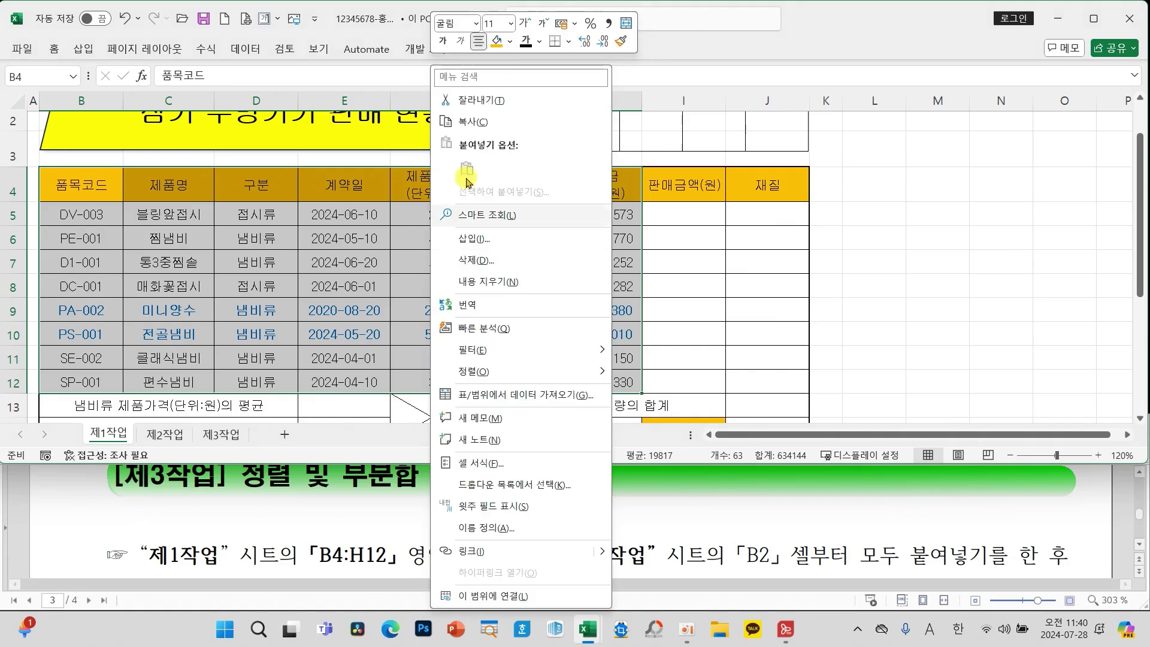
left_click(467, 125)
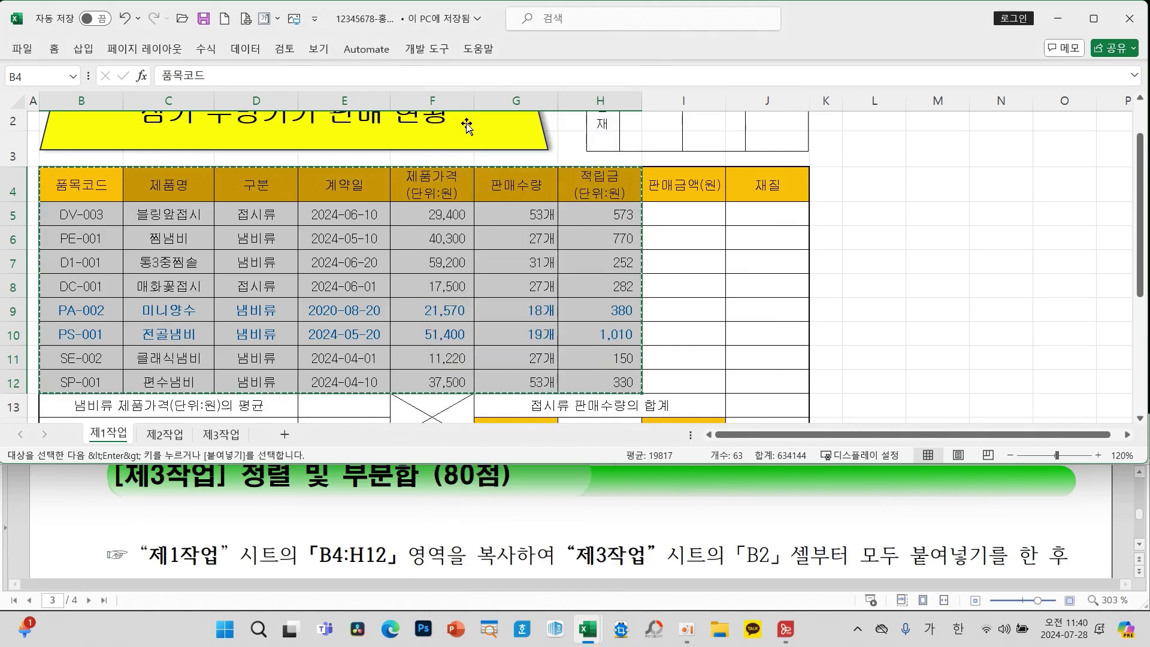
Paste only the column widths of the copied table at B2 on the 제3작업 sheet
left_click(223, 435)
left_click(64, 137)
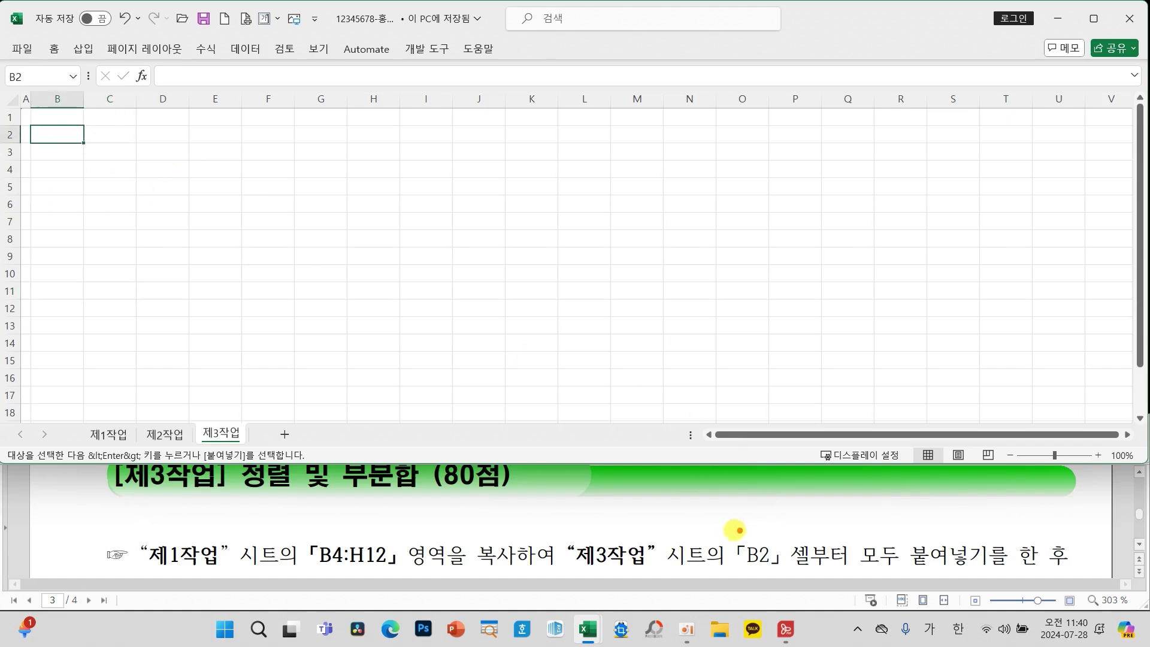
left_click_drag(732, 528, 915, 570)
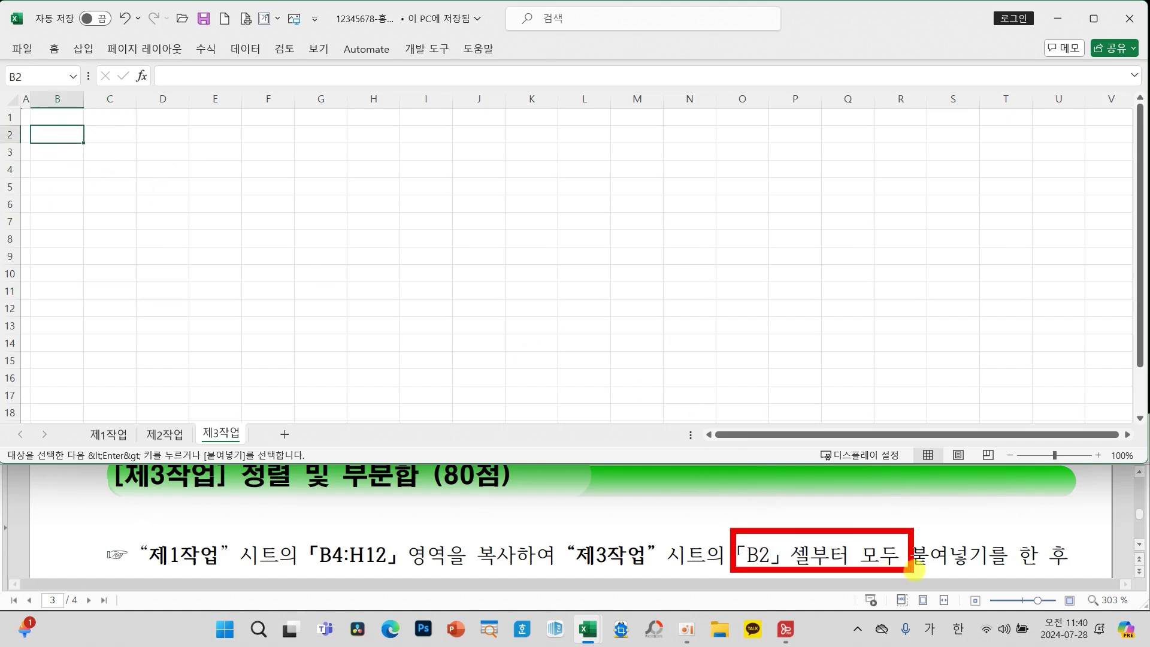
right_click(58, 133)
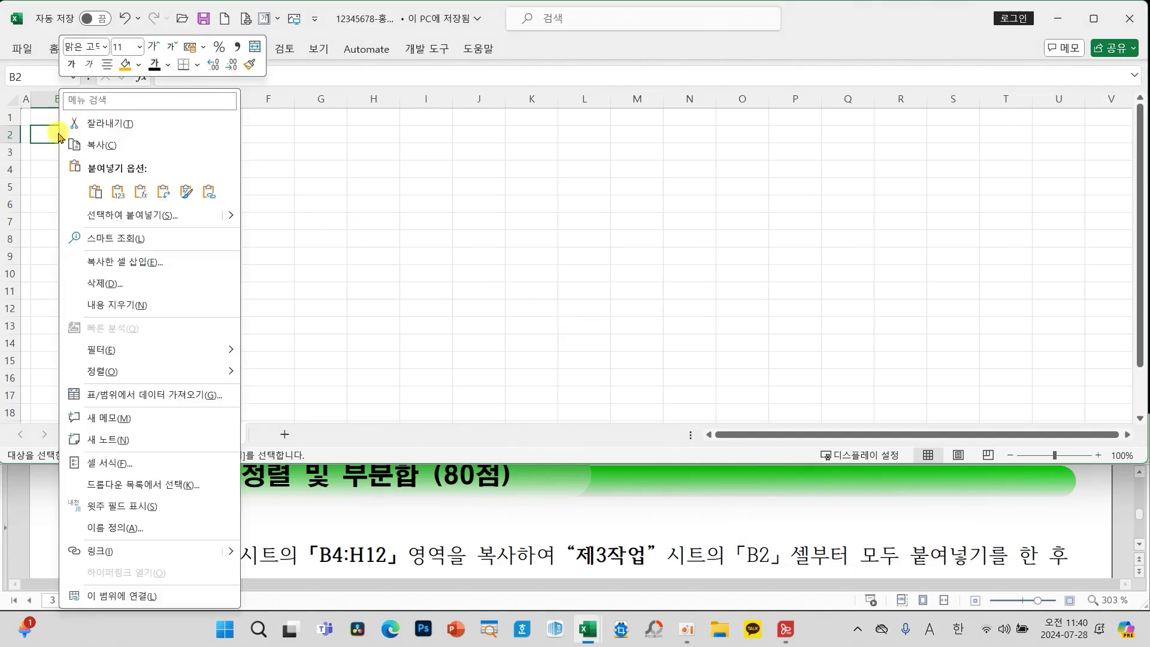
left_click(155, 221)
left_click(191, 185)
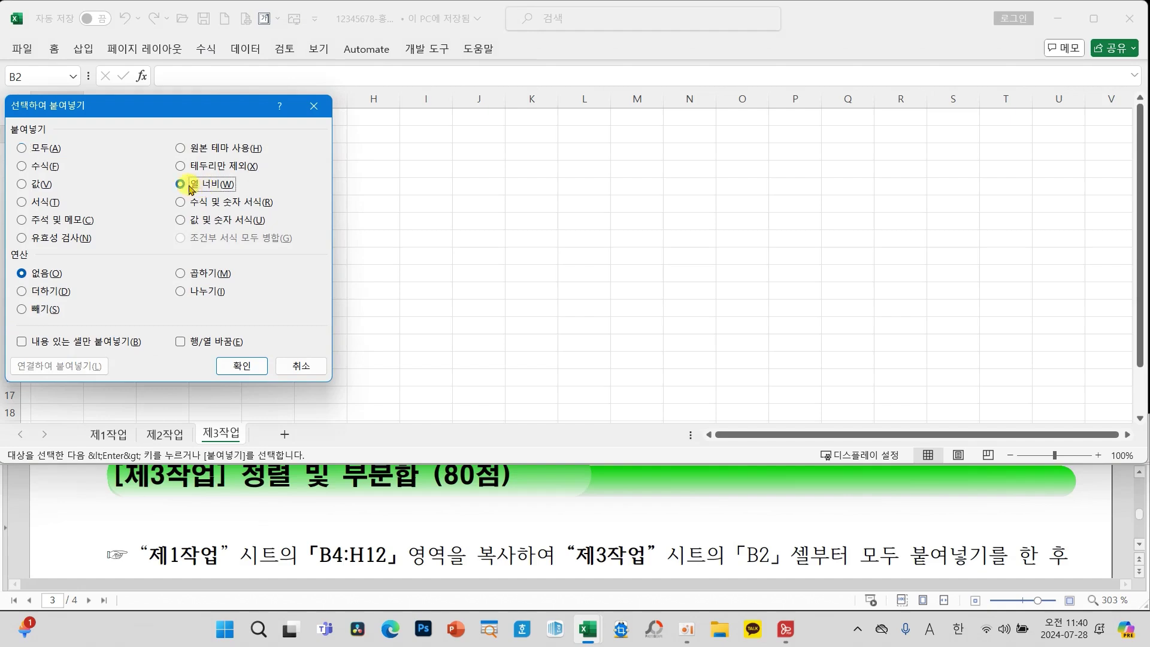
left_click(239, 366)
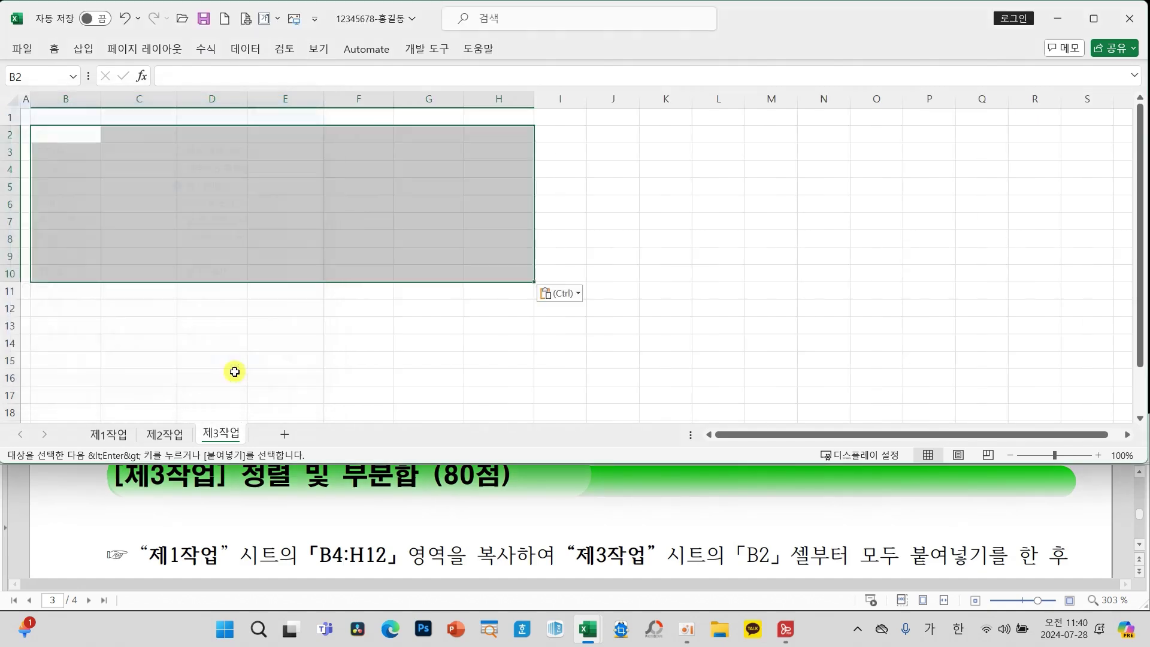
Paste all contents and formatting of the copied product table into the 제3작업 sheet starting at B2
right_click(238, 198)
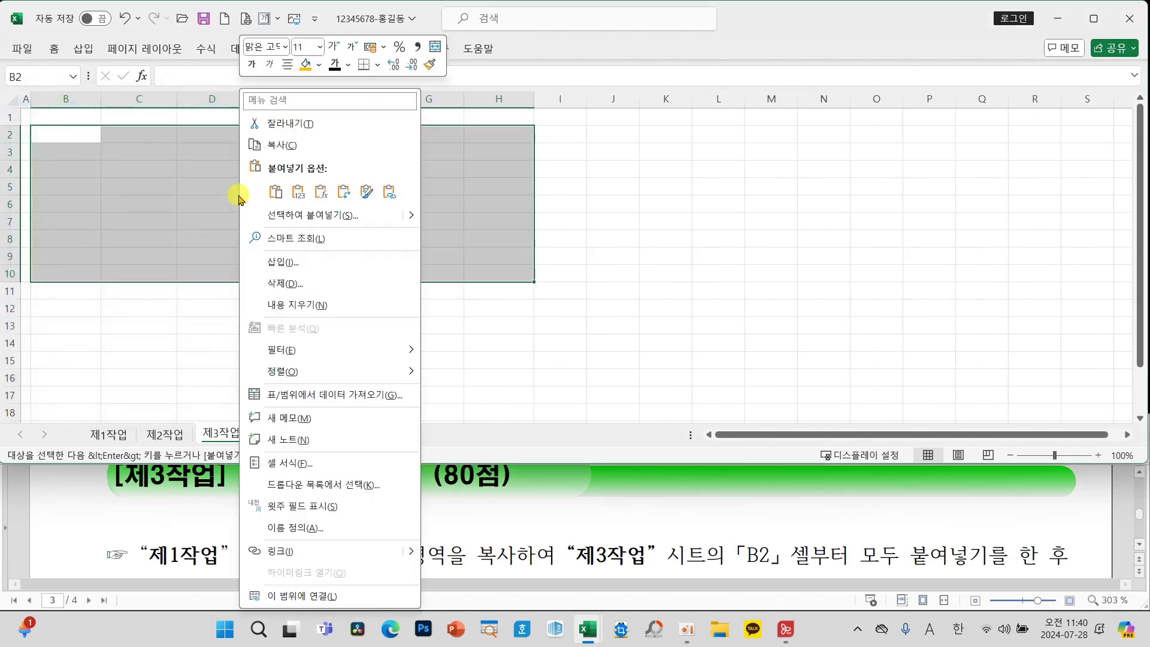
left_click(279, 215)
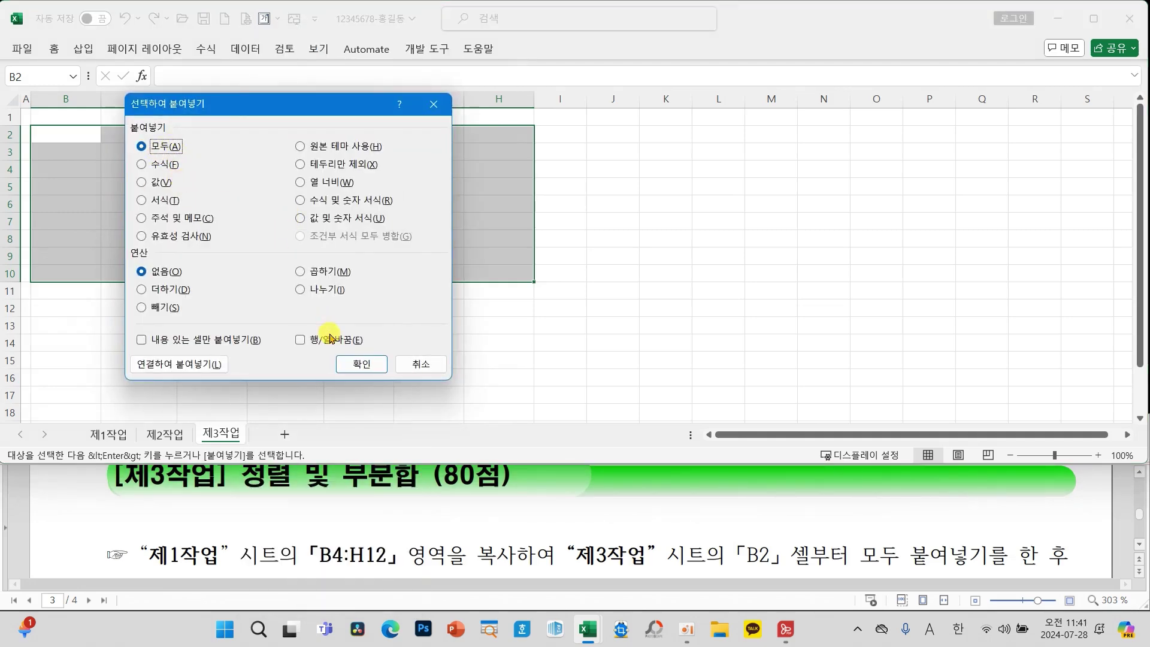
left_click(361, 363)
left_click(358, 233)
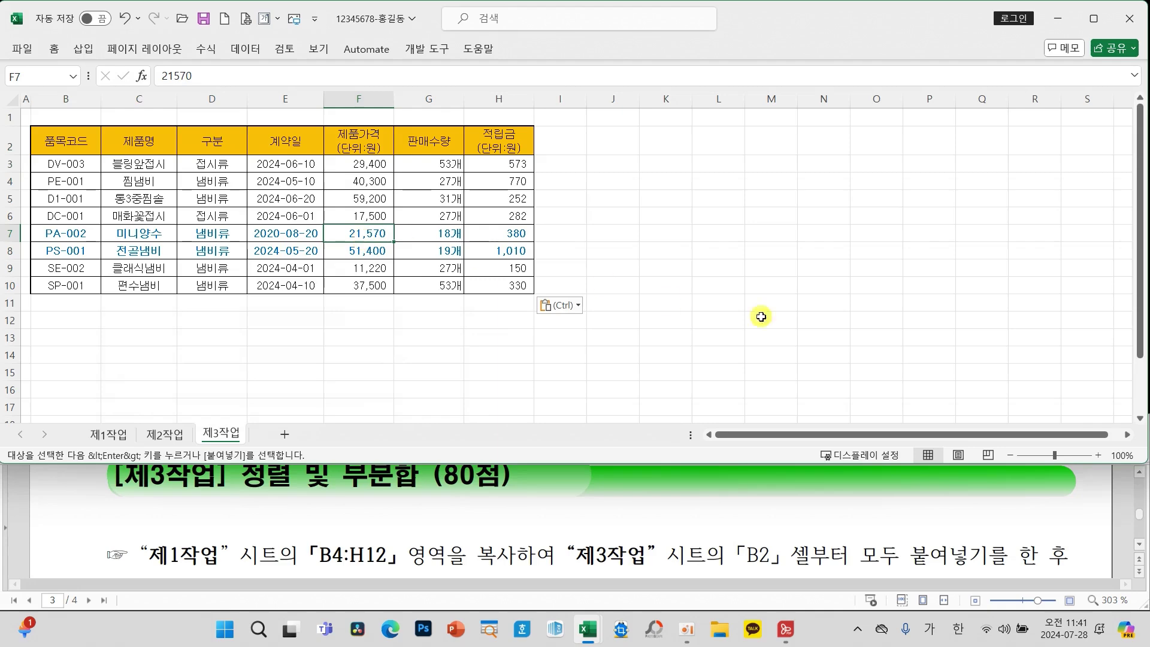
left_click(1099, 457)
left_click(1099, 456)
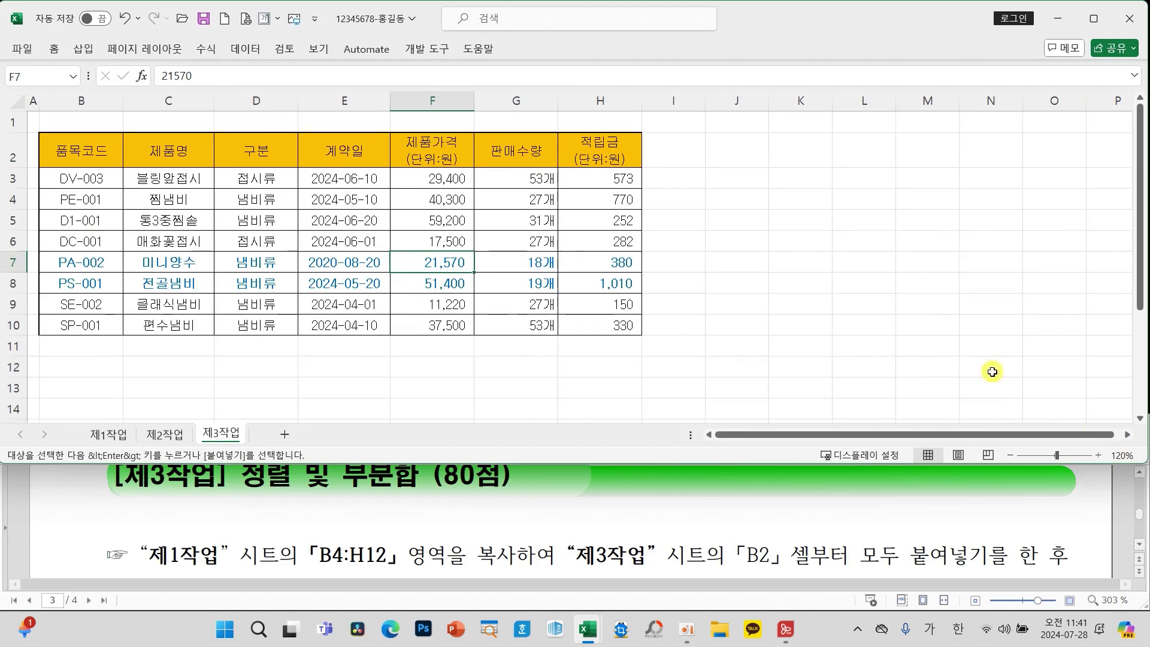
Examine the 제3작업 conditions and the expected output table in the exam paper to find the required sort order
scroll(693, 526, "down", 1)
scroll(693, 526, "down", 3)
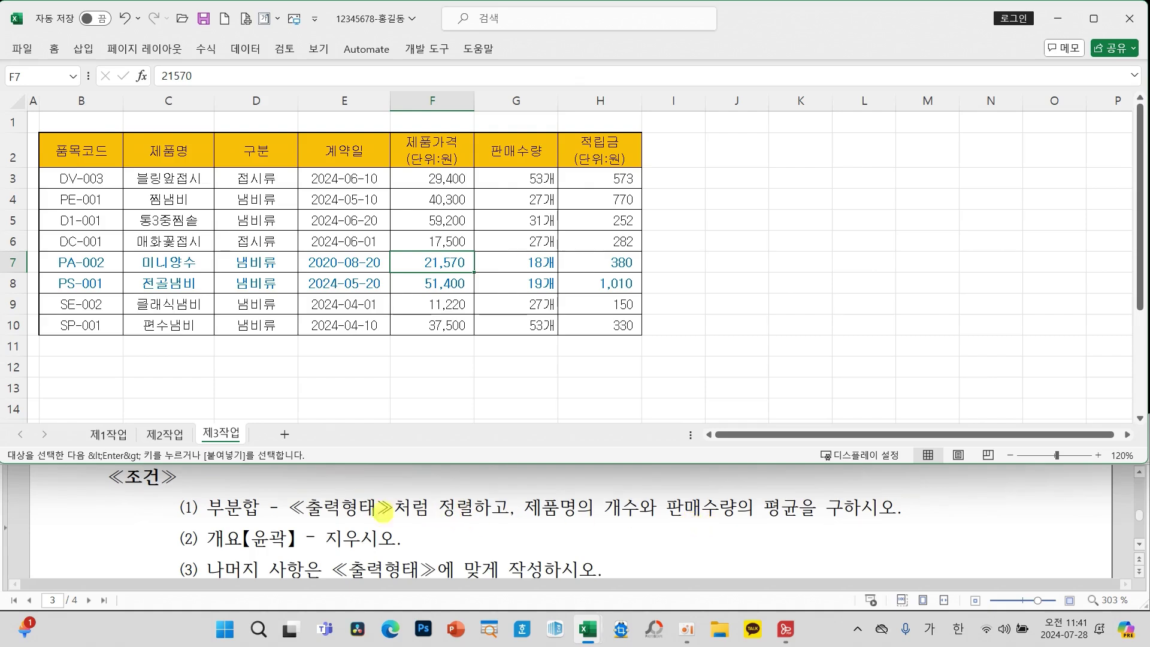
mouse_move(286, 489)
left_mouse_down()
mouse_move(462, 532)
mouse_move(499, 530)
mouse_move(451, 554)
mouse_move(450, 567)
left_mouse_up()
key("Escape")
scroll(560, 515, "down", 3)
scroll(560, 516, "down", 2)
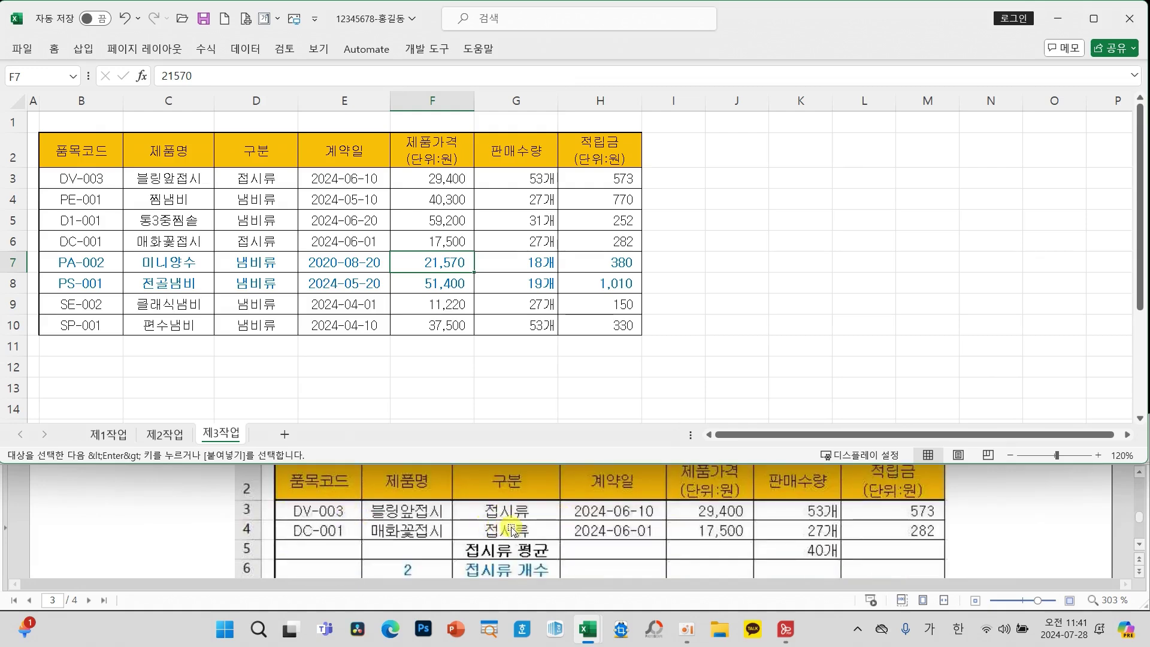
scroll(516, 512, "down", 3)
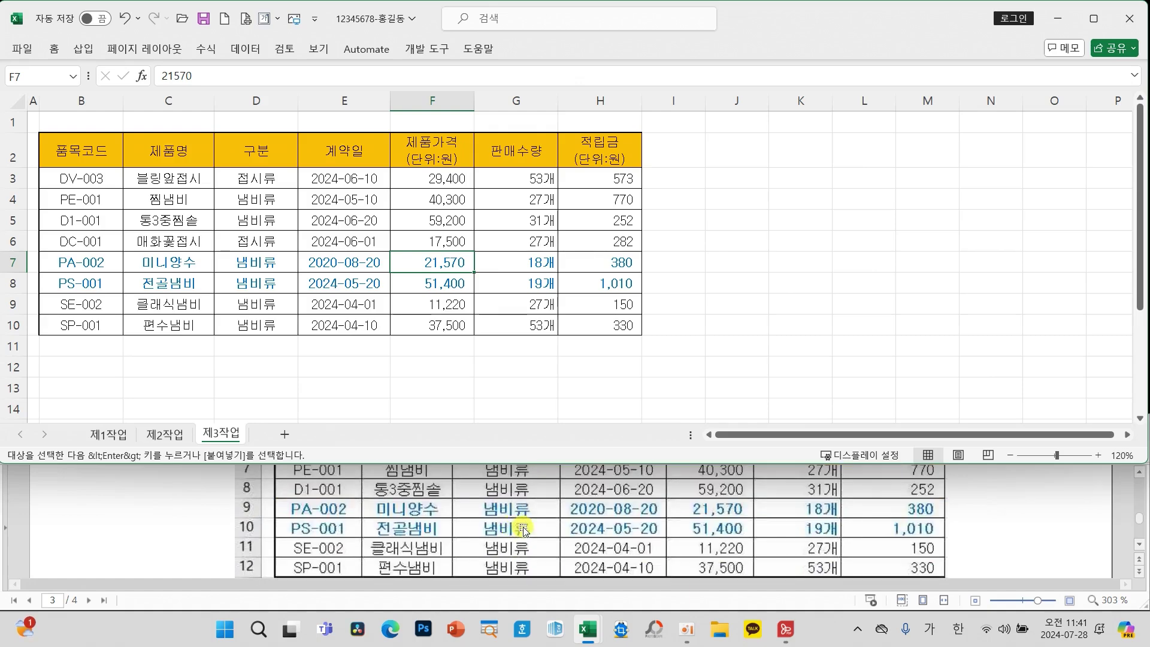
scroll(525, 512, "down", 2)
scroll(527, 522, "up", 4)
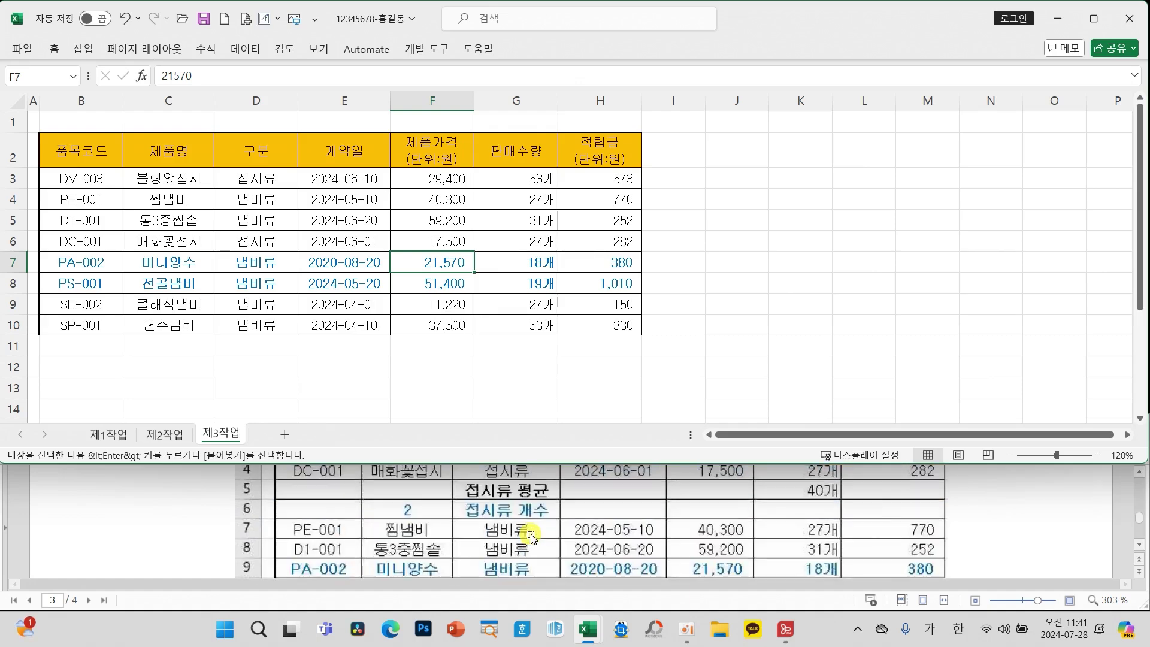
scroll(531, 537, "up", 2)
scroll(531, 537, "down", 4)
scroll(531, 539, "up", 4)
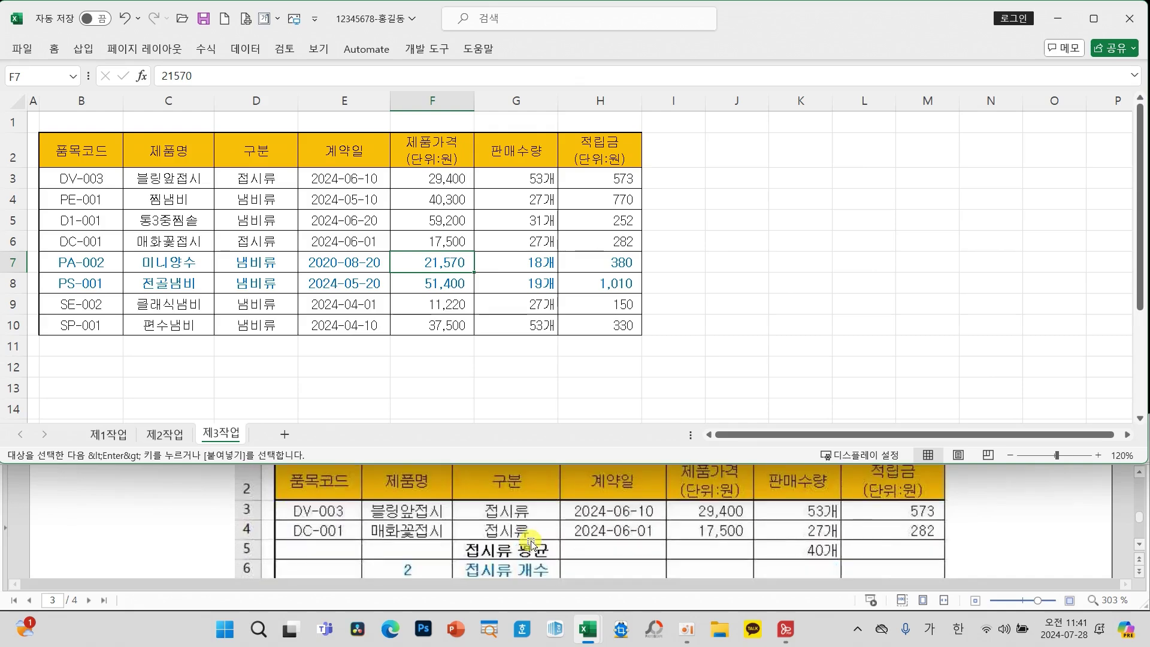
Sort the product table on the 제3작업 sheet by 구분 in descending order
left_click(259, 162)
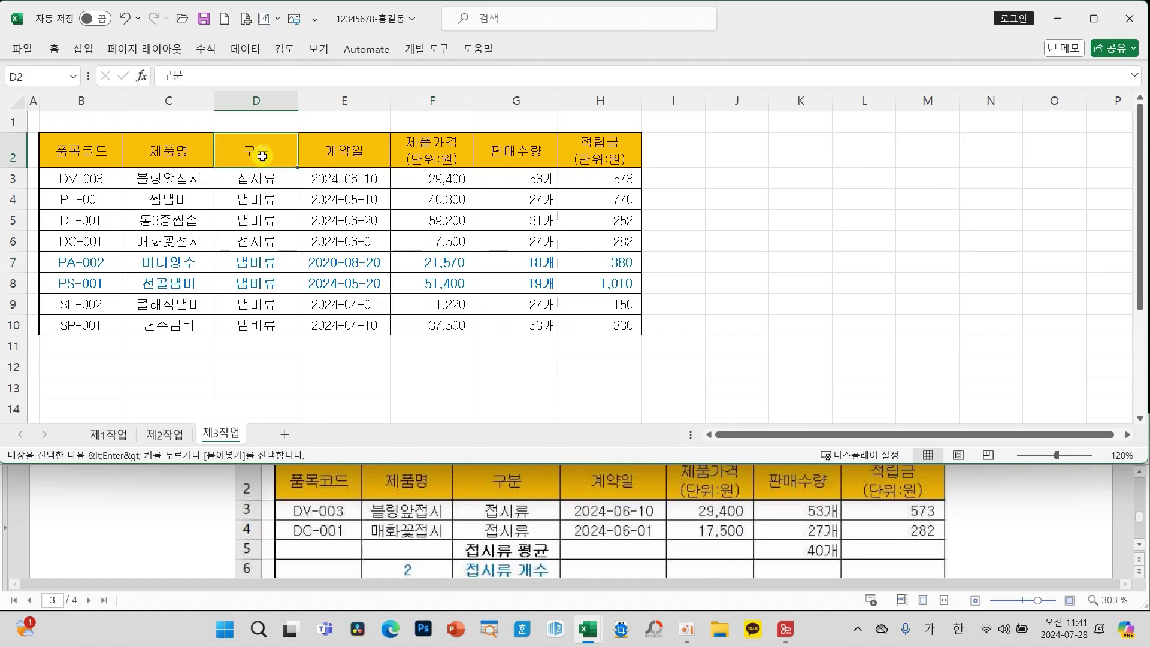
left_click(242, 52)
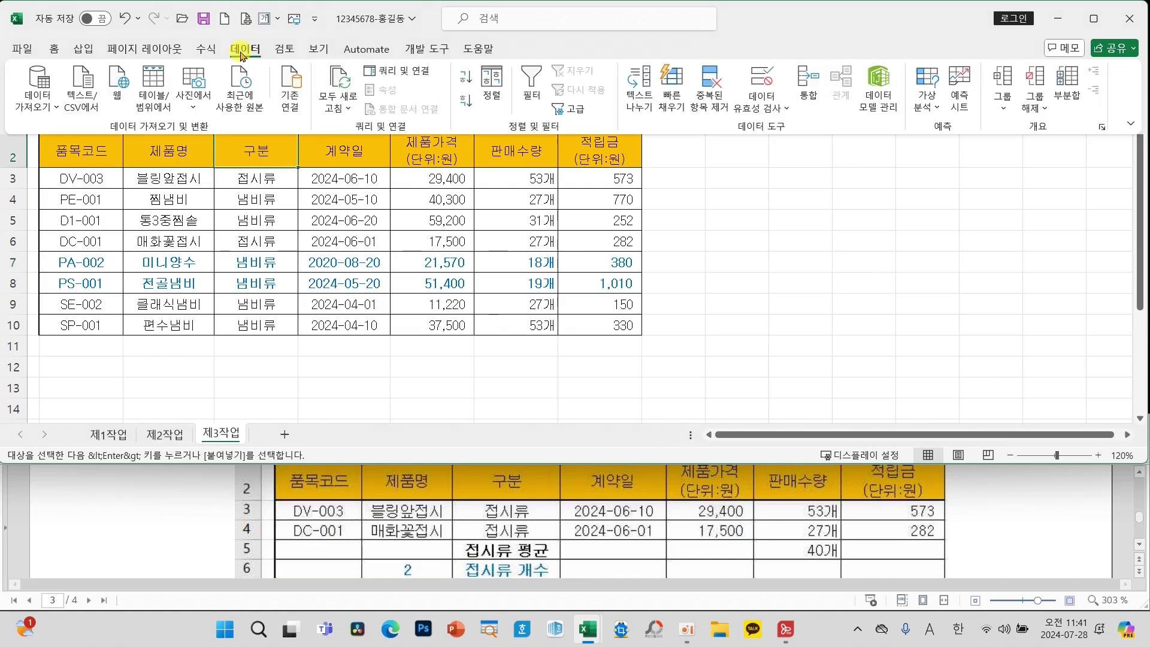
left_click(466, 102)
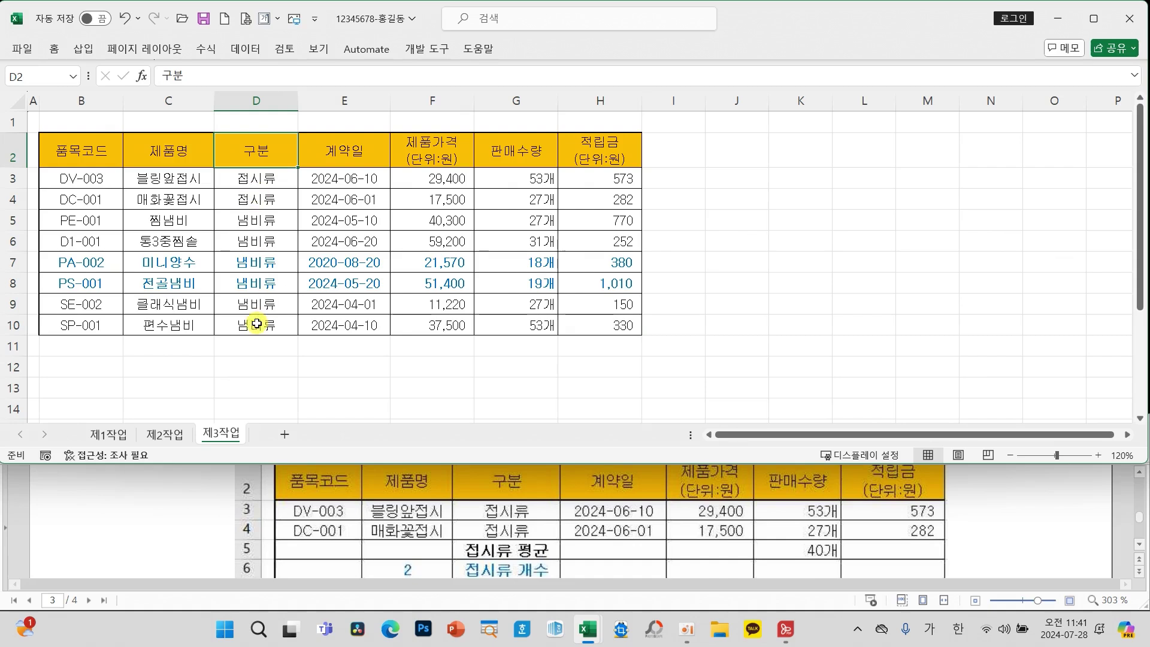
left_click(250, 53)
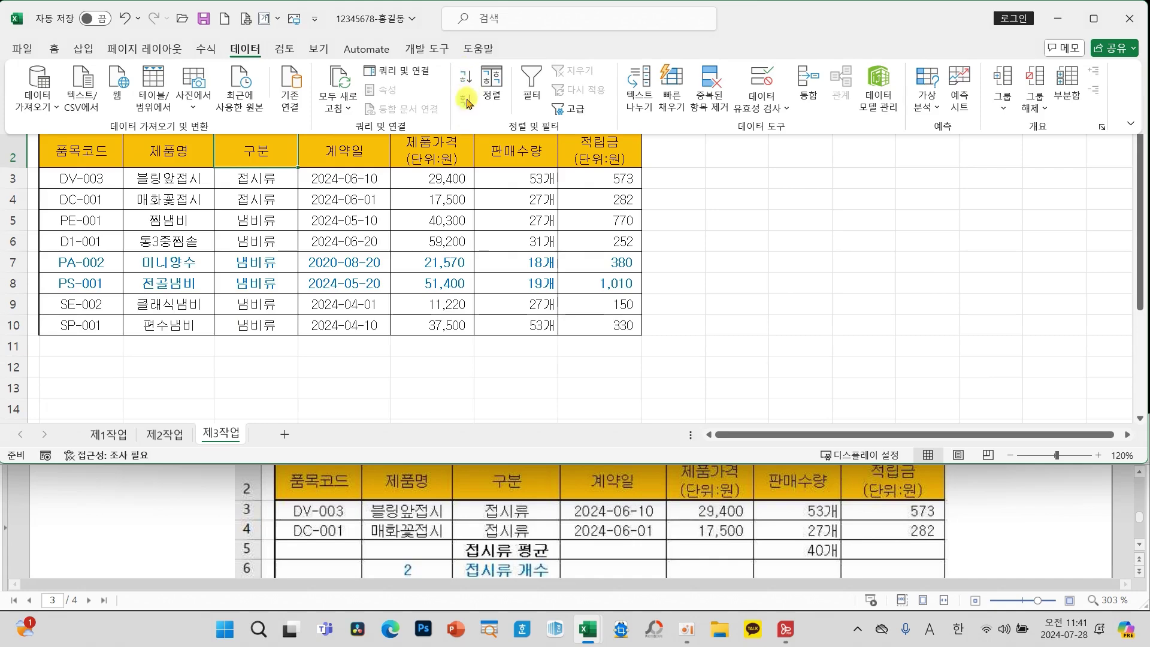
left_click(492, 84)
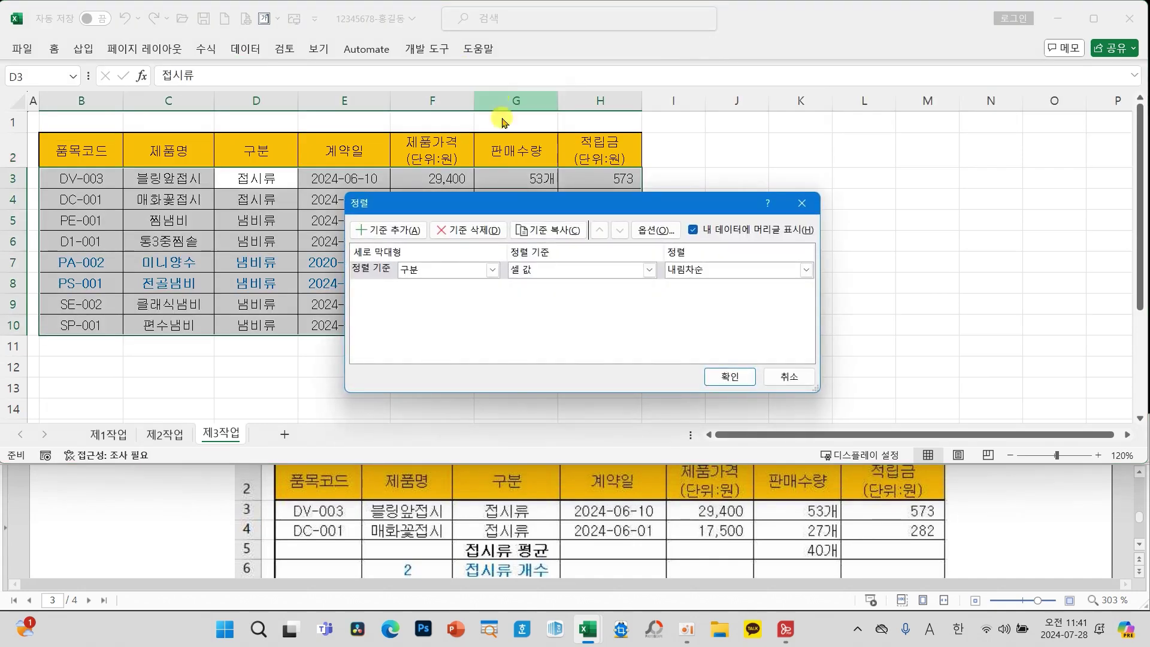
left_click(422, 272)
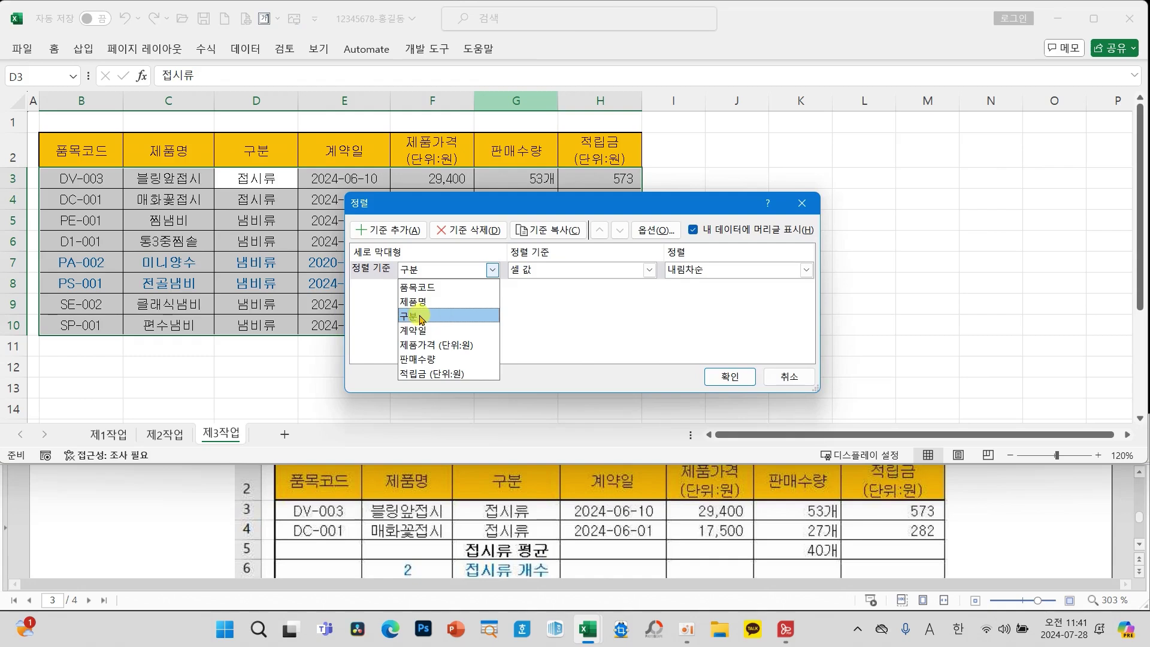
left_click(666, 271)
left_click(695, 271)
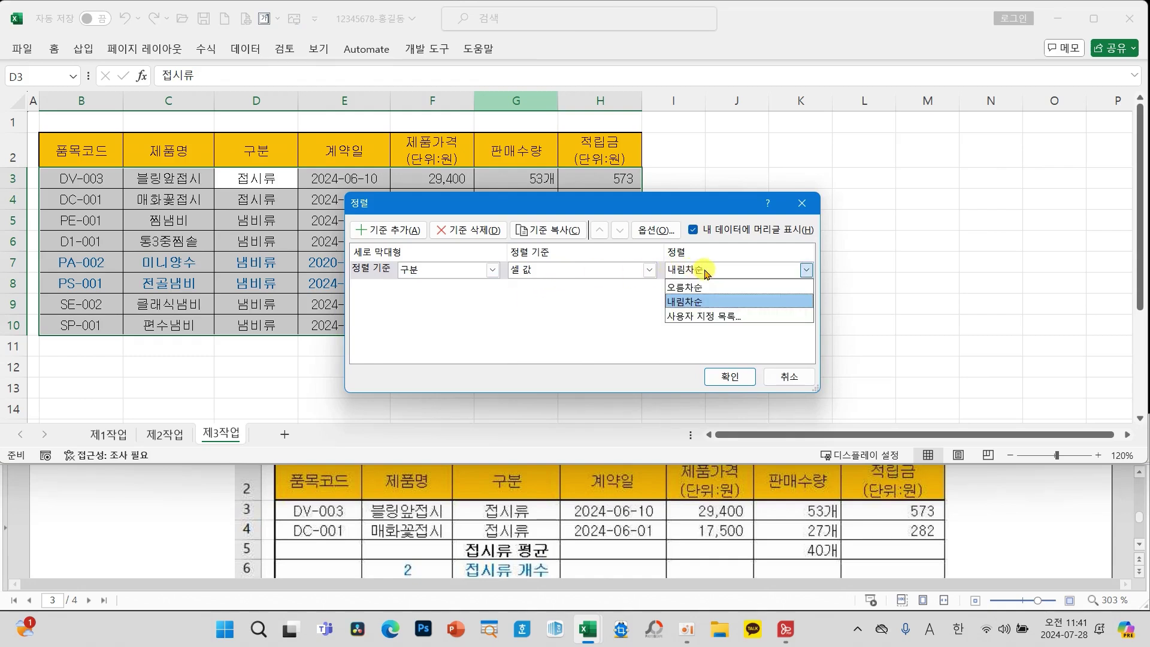
left_click(720, 322)
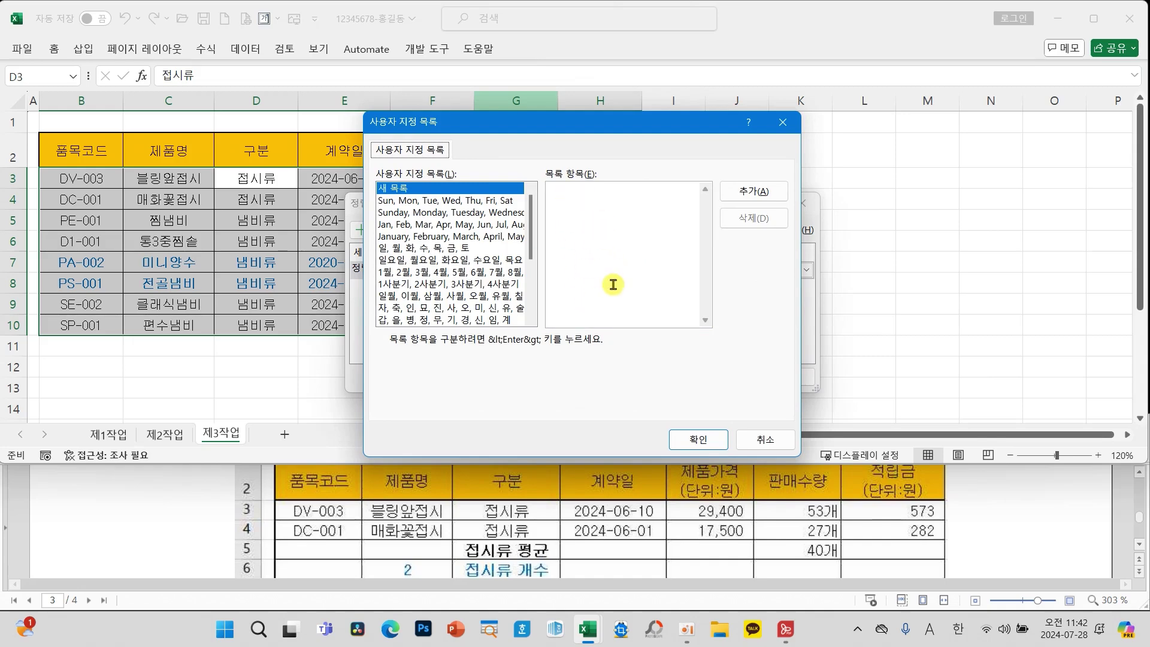
left_click(767, 444)
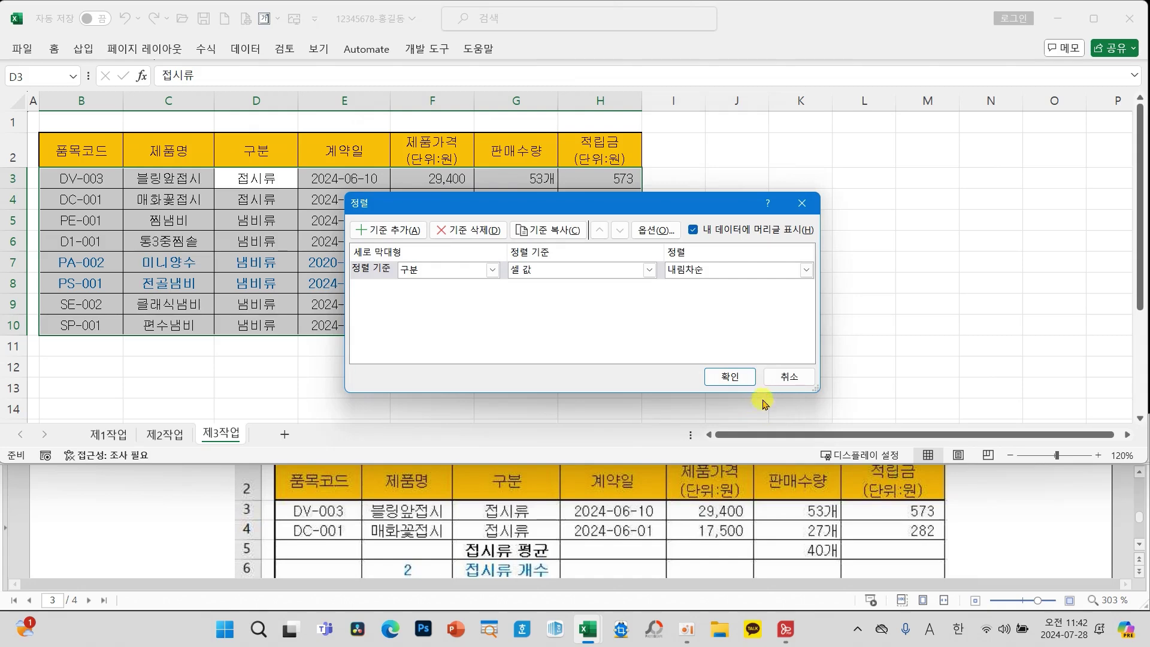
left_click(785, 376)
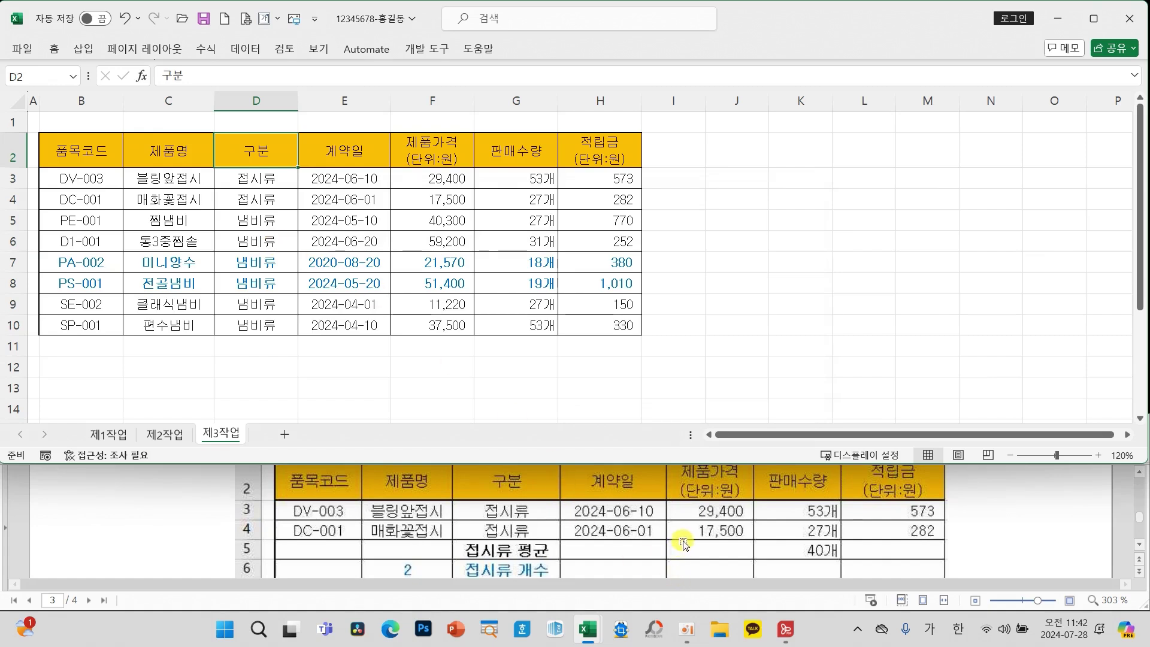
Examine the exam paper's subtotal condition and the order of the average and count rows in the expected output
scroll(629, 527, "down", 2)
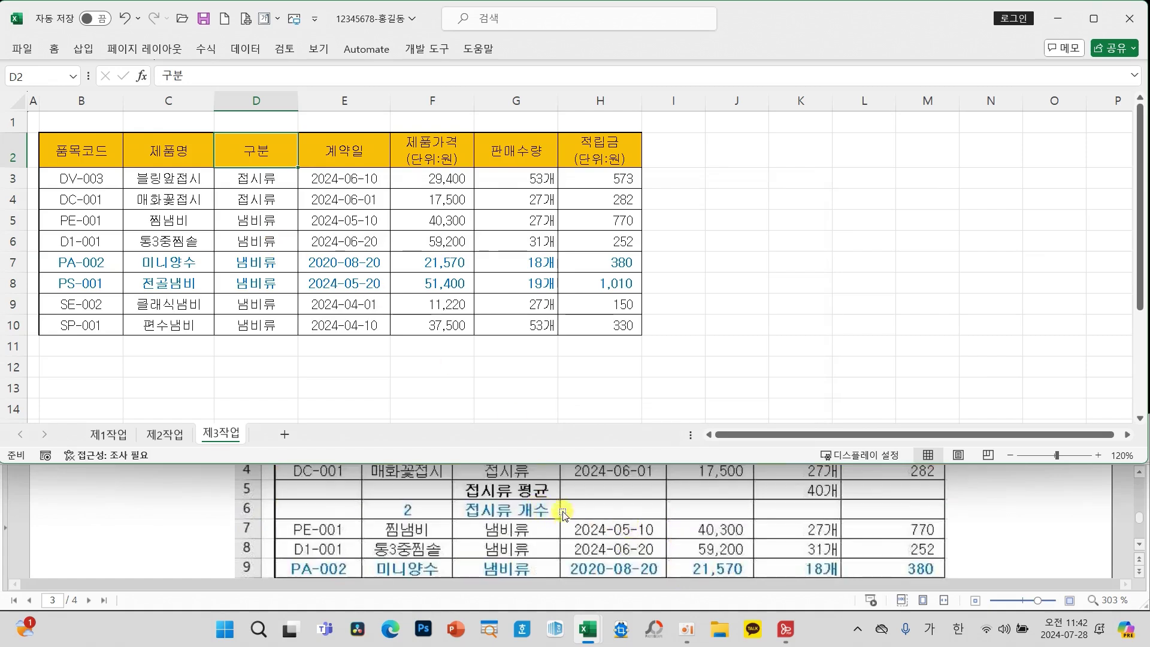
left_click_drag(554, 507, 551, 527)
left_click_drag(572, 486, 604, 496)
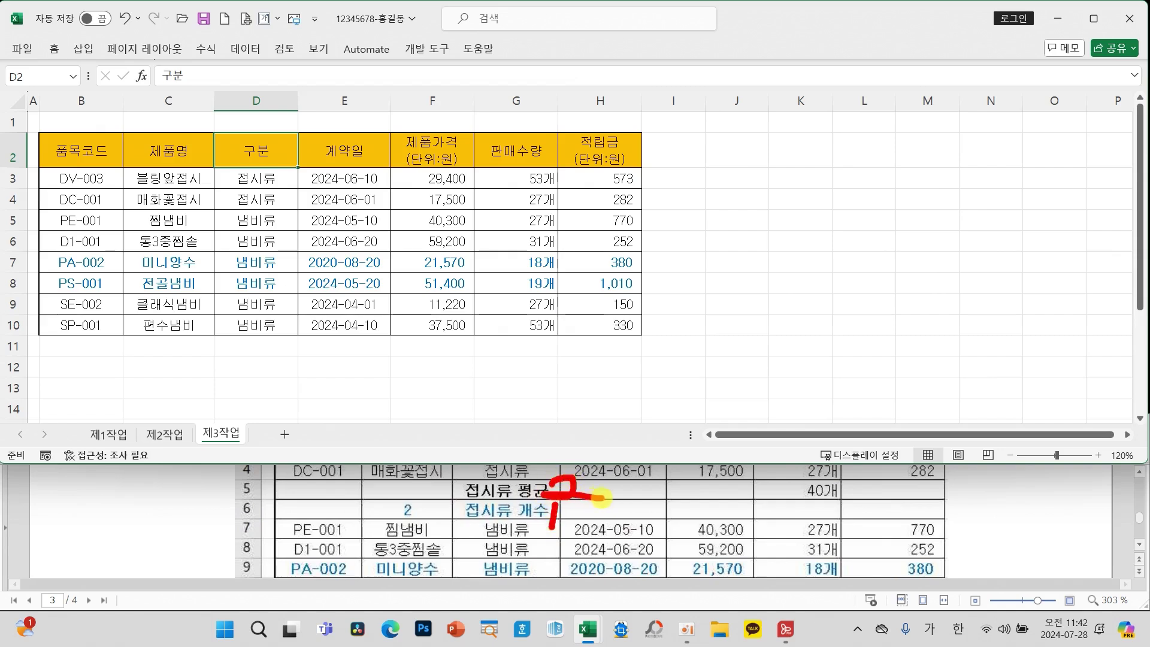
scroll(683, 518, "up", 5)
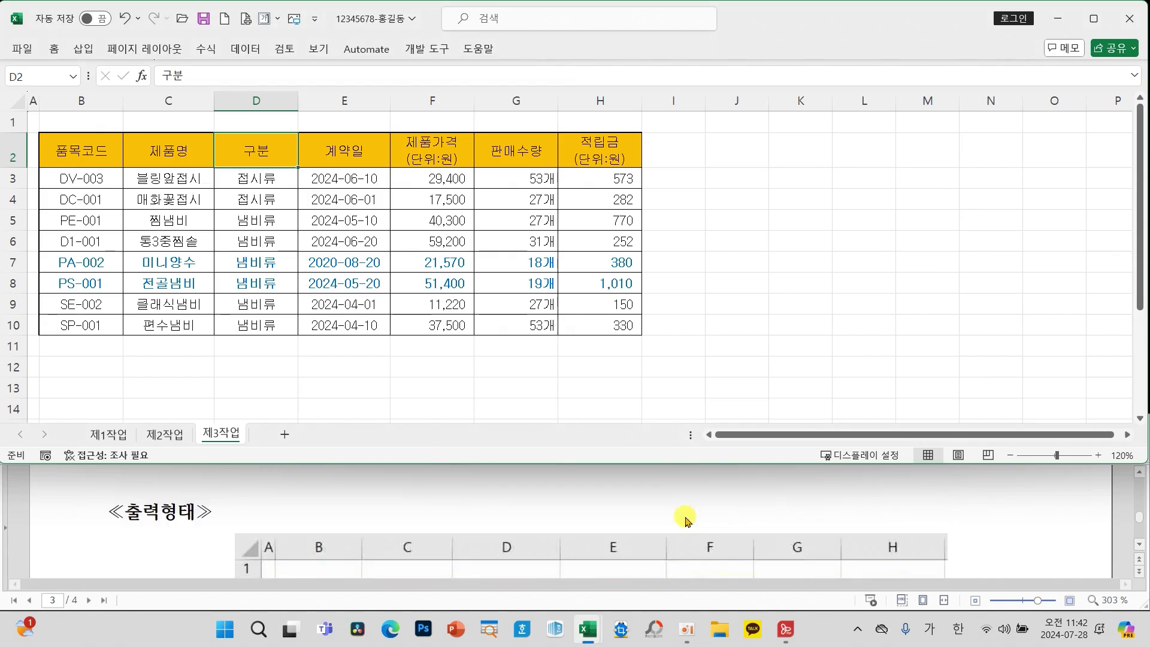
scroll(686, 523, "up", 2)
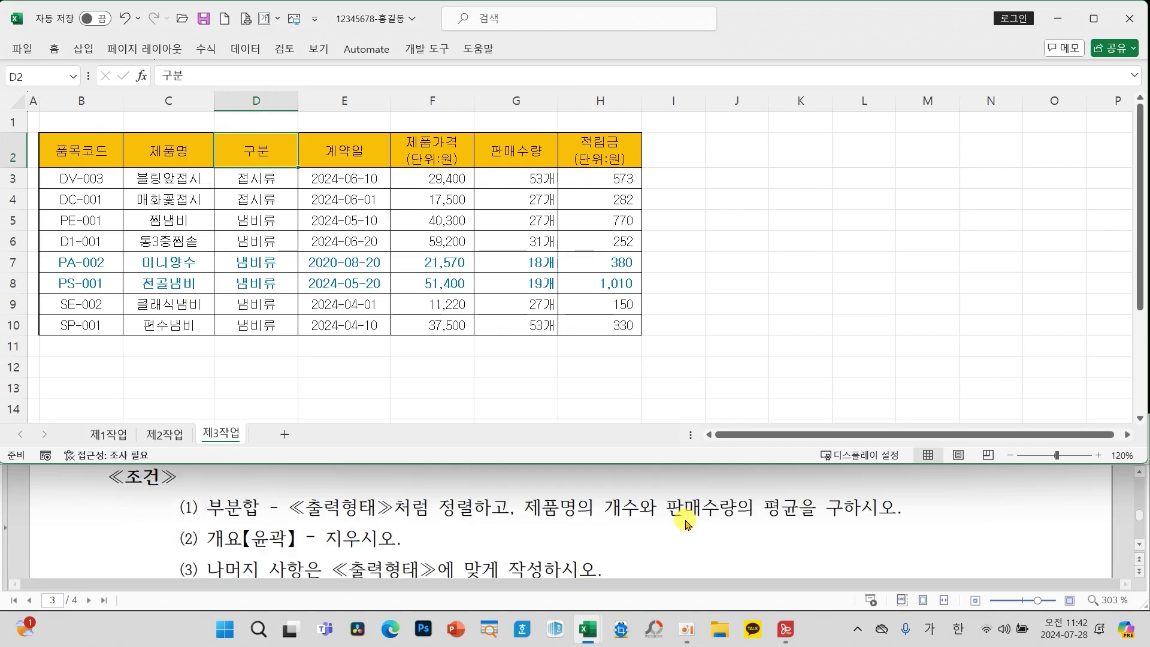
mouse_move(518, 492)
left_mouse_down()
mouse_move(650, 521)
mouse_move(594, 556)
left_mouse_up()
mouse_move(659, 487)
left_mouse_down()
mouse_move(807, 526)
mouse_move(779, 557)
mouse_move(802, 560)
left_mouse_up()
mouse_move(575, 479)
left_mouse_down()
mouse_move(644, 443)
mouse_move(710, 476)
left_mouse_up()
mouse_move(580, 383)
left_mouse_down()
mouse_move(612, 374)
mouse_move(623, 399)
mouse_move(663, 388)
mouse_move(633, 430)
left_mouse_up()
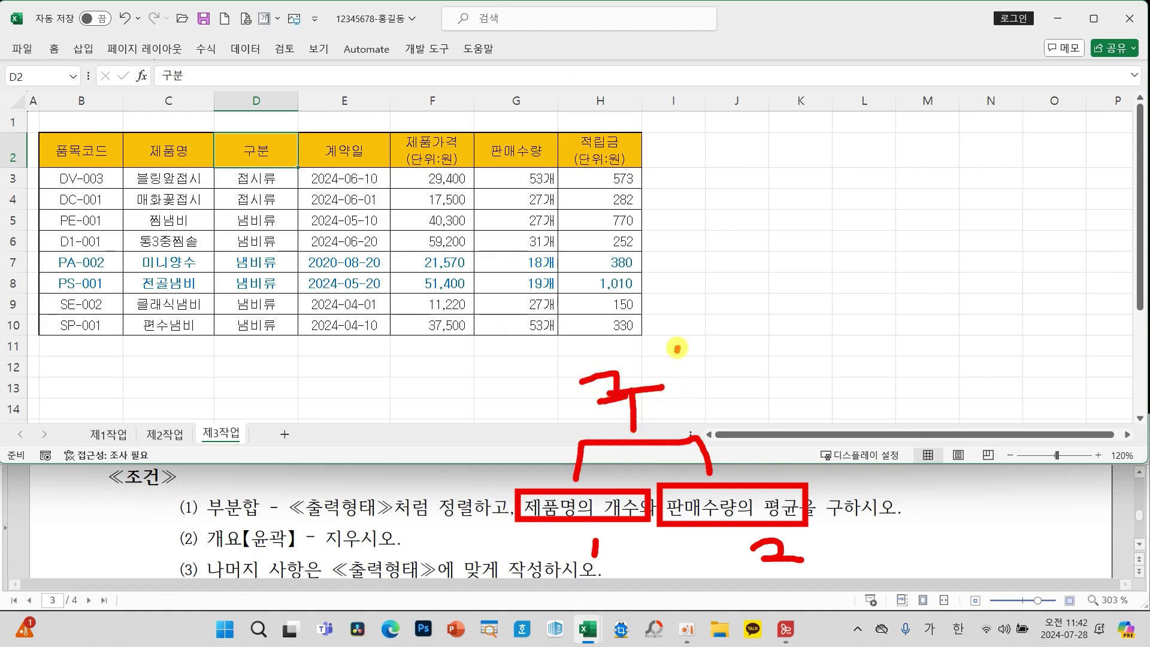
left_click_drag(670, 348, 671, 377)
mouse_move(692, 346)
left_mouse_down()
mouse_move(693, 375)
mouse_move(758, 426)
left_mouse_up()
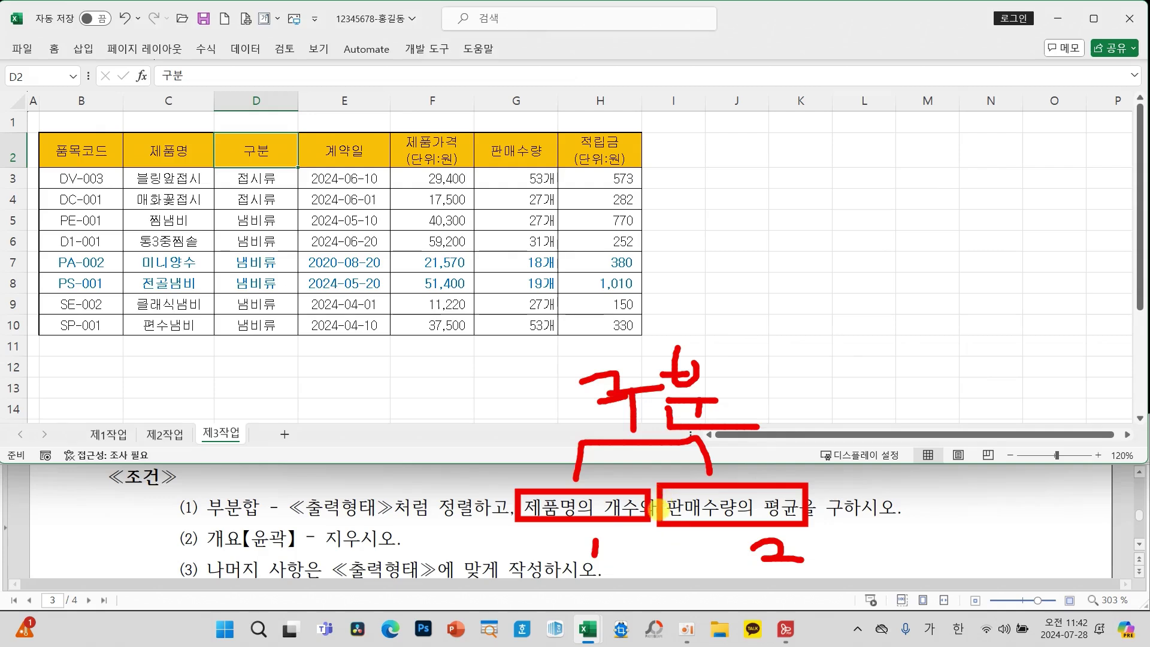
key("Escape")
scroll(653, 513, "down", 5)
scroll(652, 514, "down", 3)
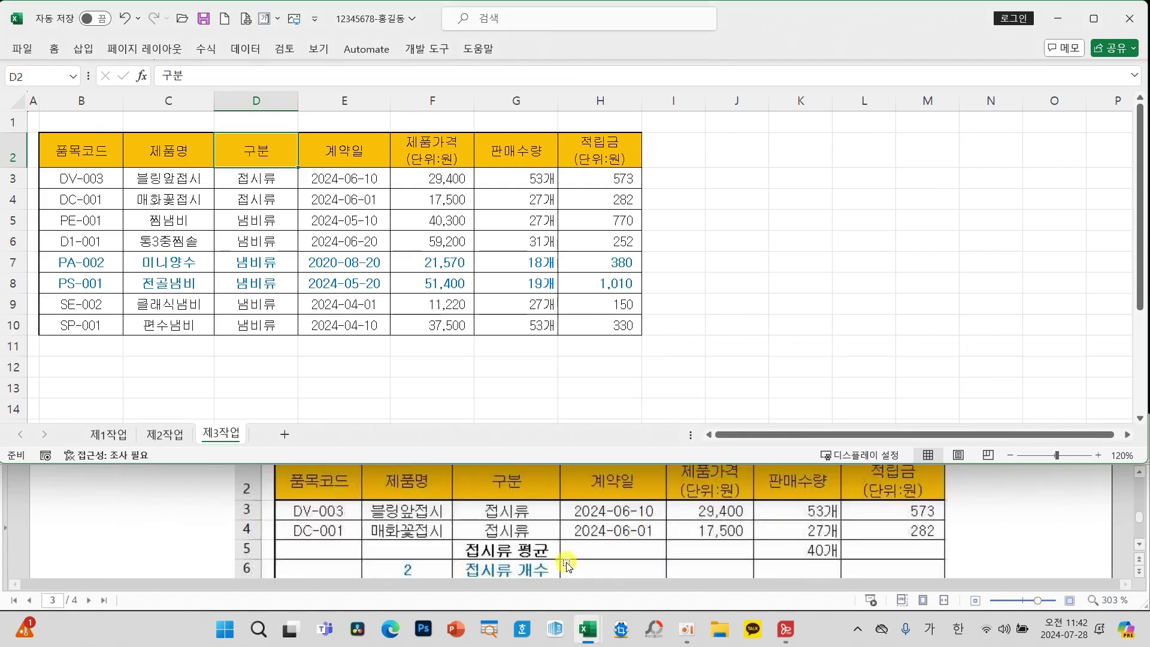
mouse_move(581, 566)
left_mouse_down()
mouse_move(515, 566)
mouse_move(622, 595)
left_mouse_up()
mouse_move(575, 547)
left_mouse_down()
mouse_move(488, 542)
mouse_move(584, 536)
mouse_move(576, 550)
left_mouse_up()
mouse_move(606, 529)
left_mouse_down()
mouse_move(623, 514)
mouse_move(663, 547)
left_mouse_up()
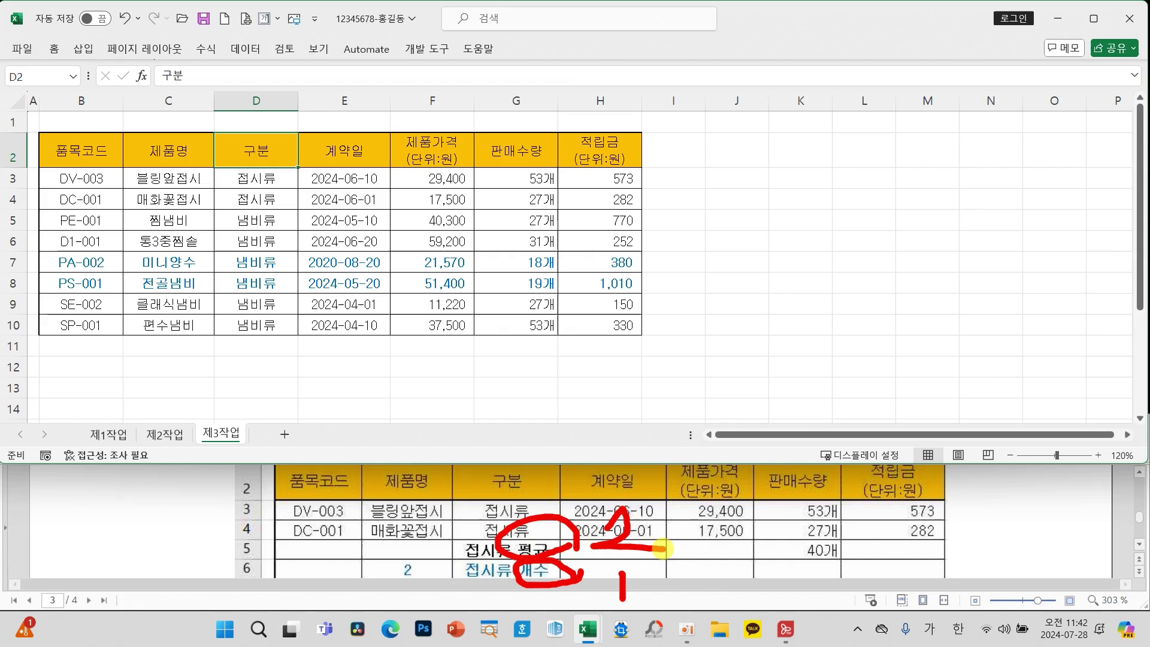
key("Escape")
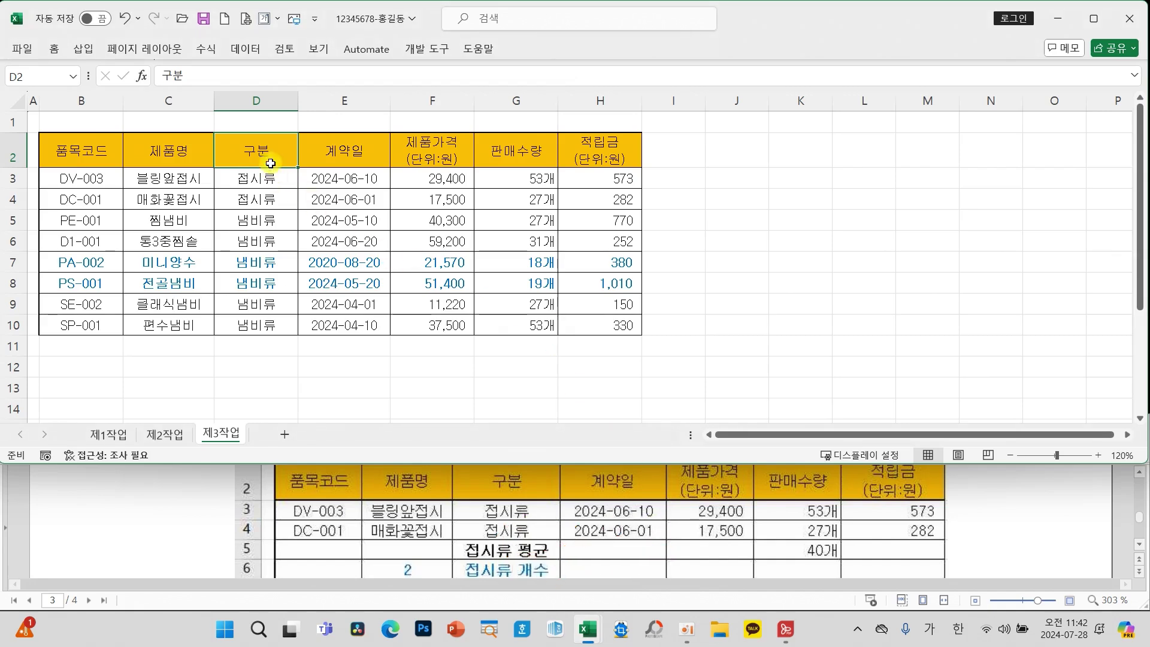
Start a Subtotal on the table, excluding 적립금(단위:원) from the calculated items and turning off replacement of current subtotals (새로운 값으로 대치)
left_click(246, 51)
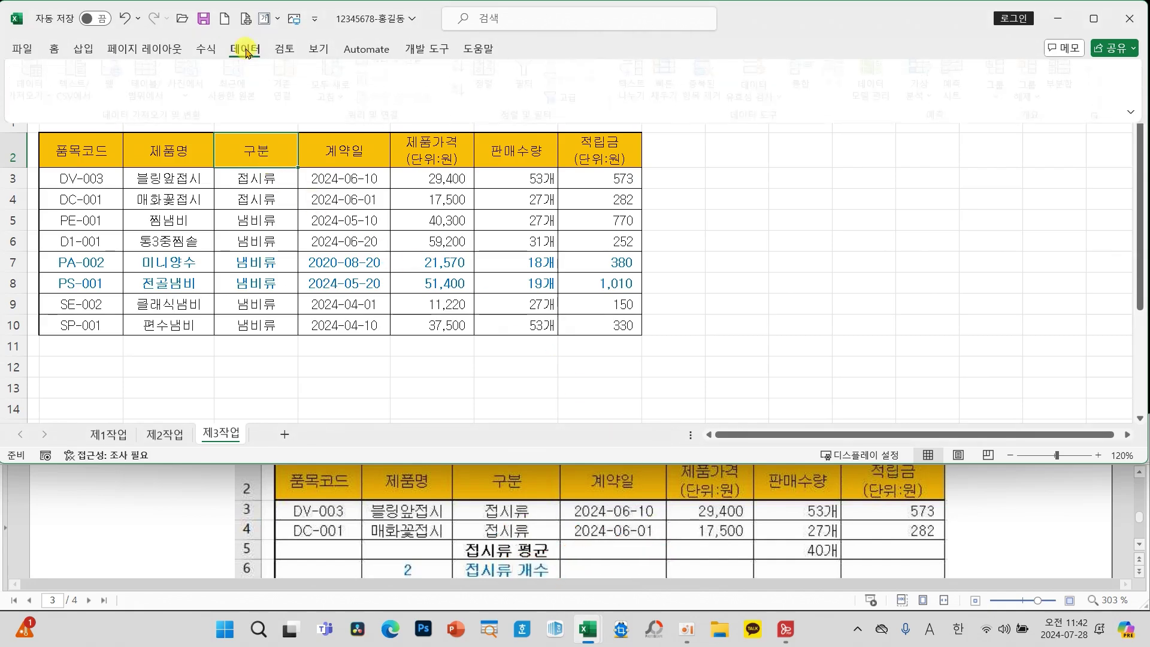
left_click(1066, 81)
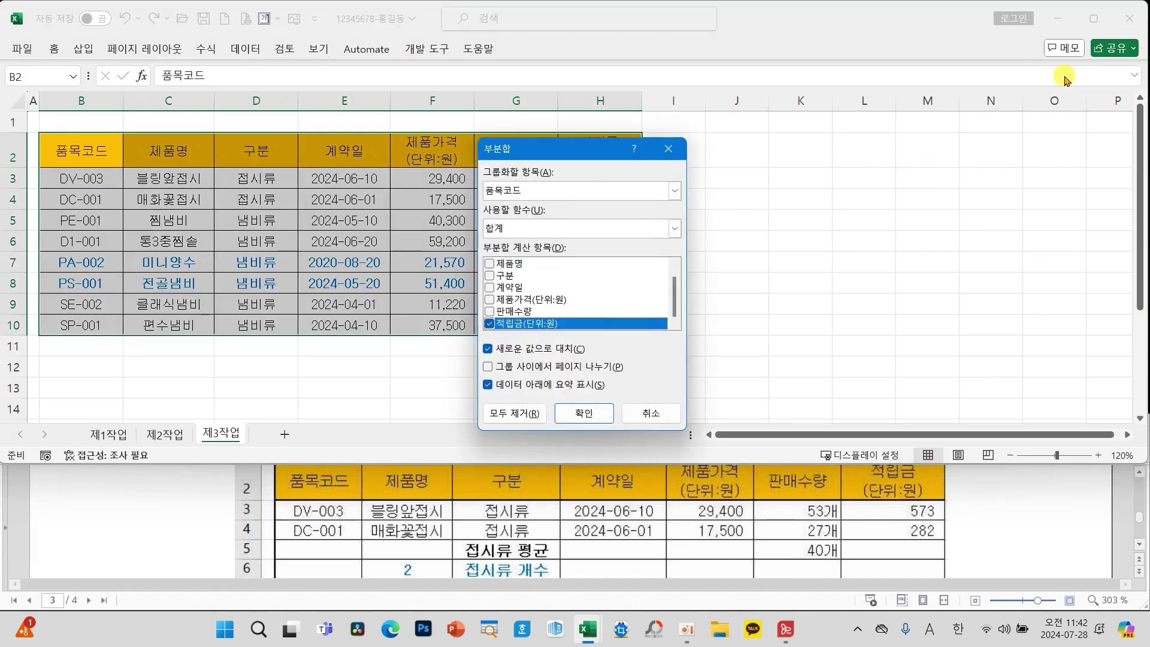
left_click_drag(552, 158, 580, 121)
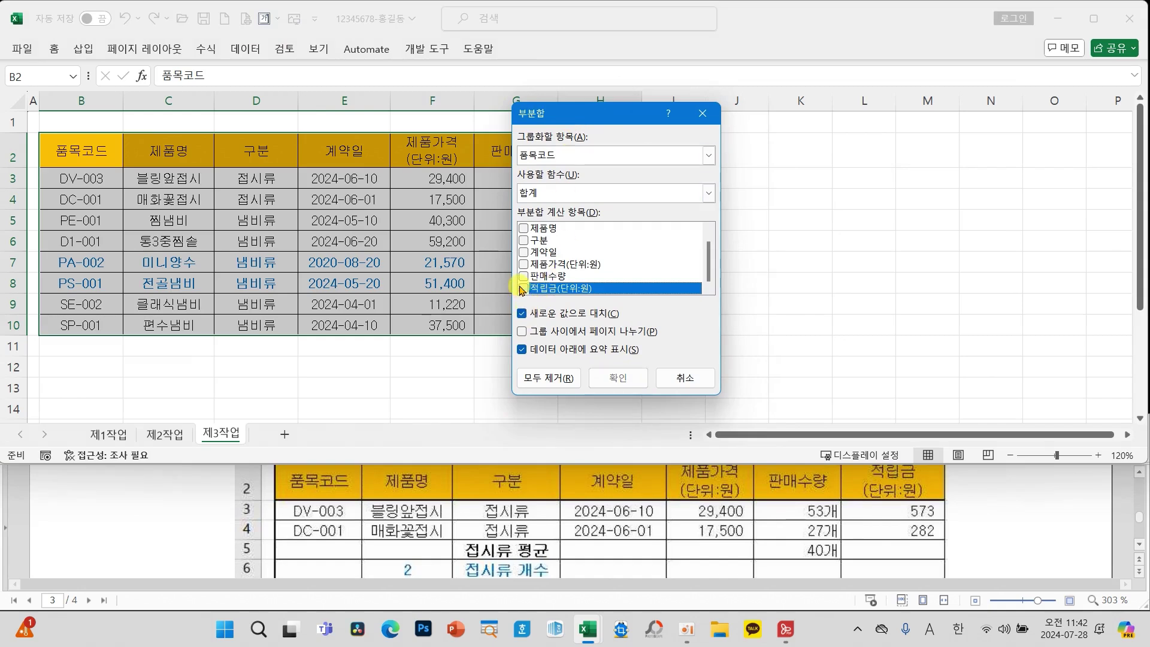
left_click(521, 313)
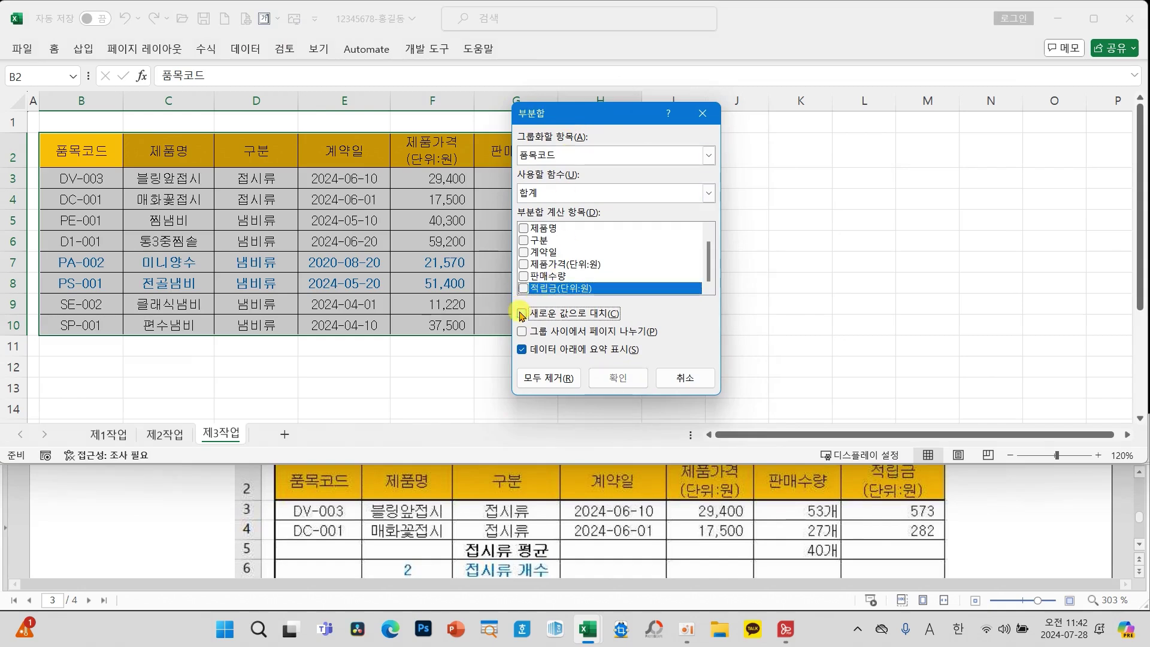
left_click_drag(483, 334, 675, 361)
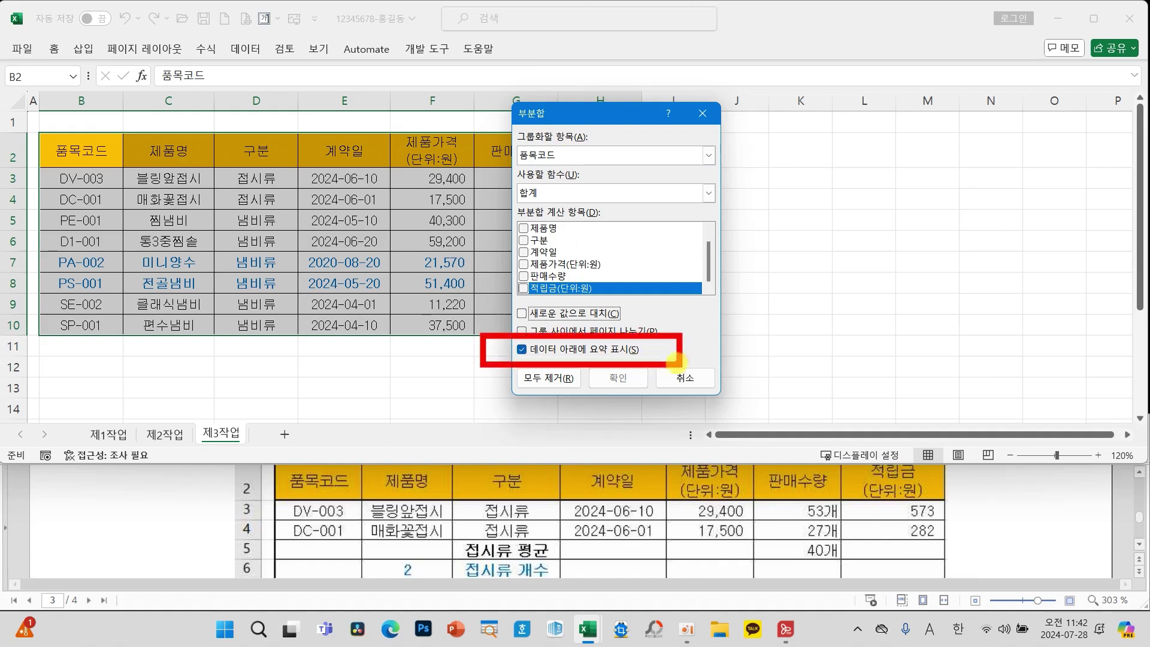
mouse_move(545, 482)
left_mouse_down()
mouse_move(563, 527)
mouse_move(446, 547)
mouse_move(484, 570)
mouse_move(440, 577)
left_mouse_up()
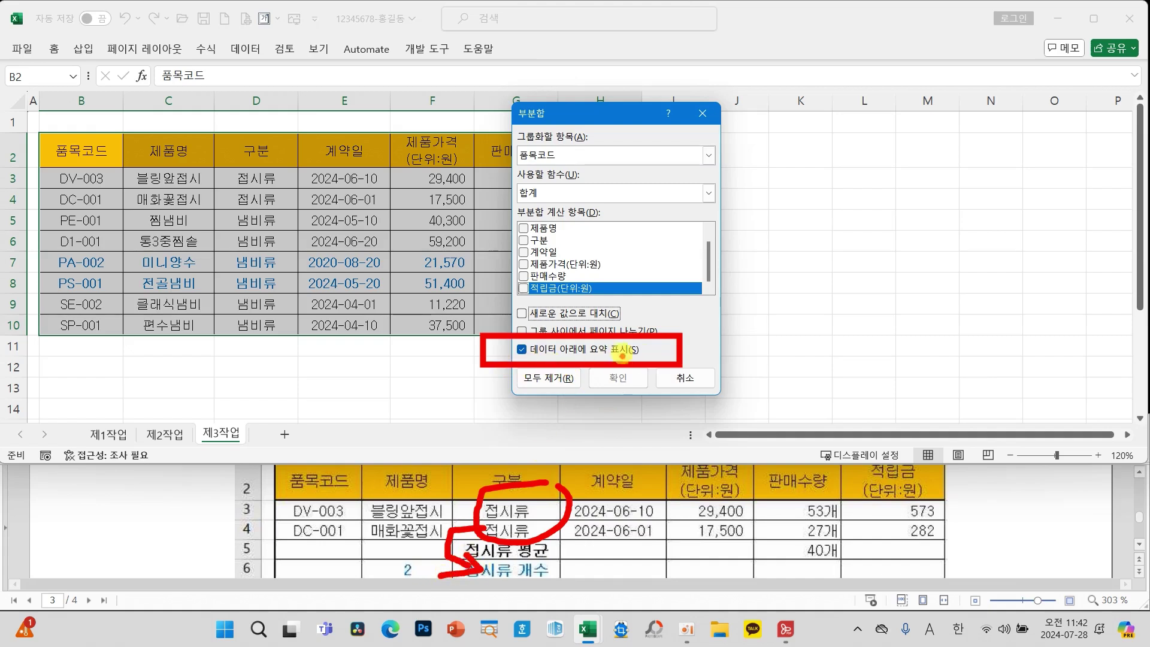
key("Escape")
Apply the first subtotal, grouped by 구분 and using the 개수 function on 제품명
left_click(565, 154)
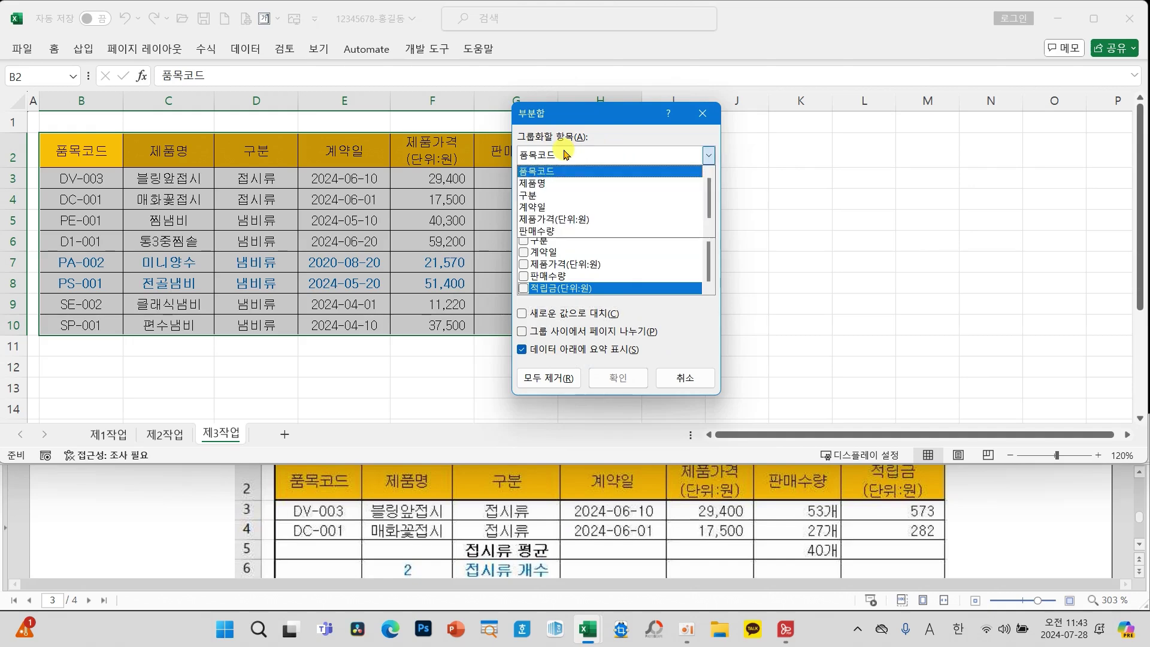
left_click(532, 197)
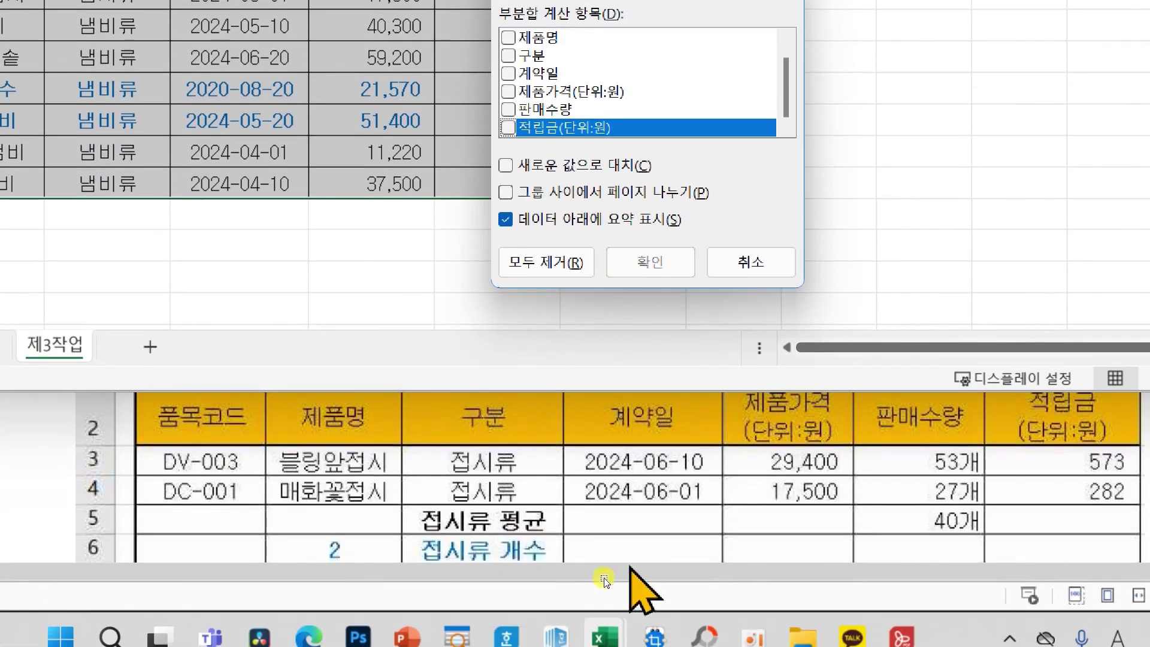
scroll(611, 527, "up", 5)
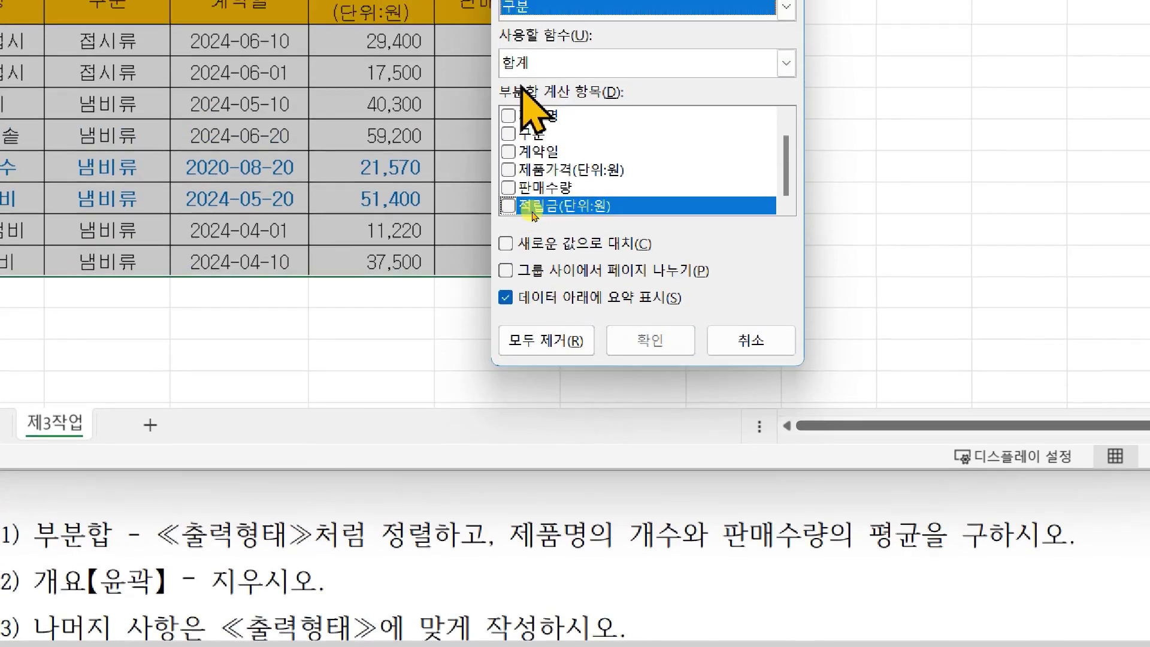
left_click(510, 115)
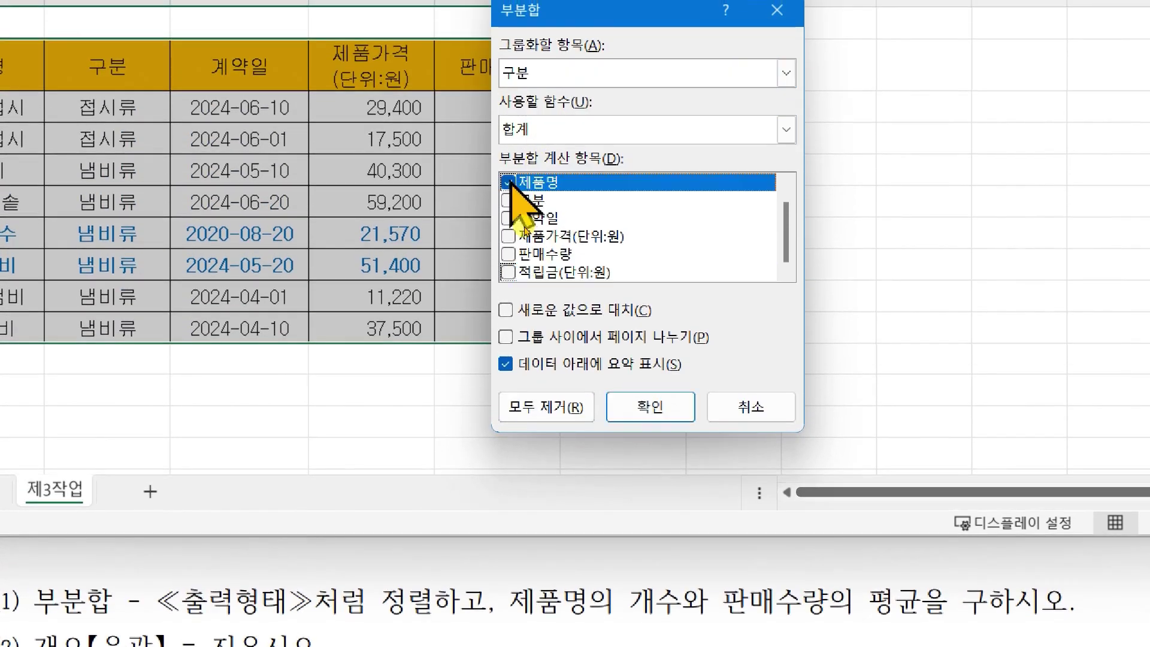
left_click(786, 130)
left_click(529, 169)
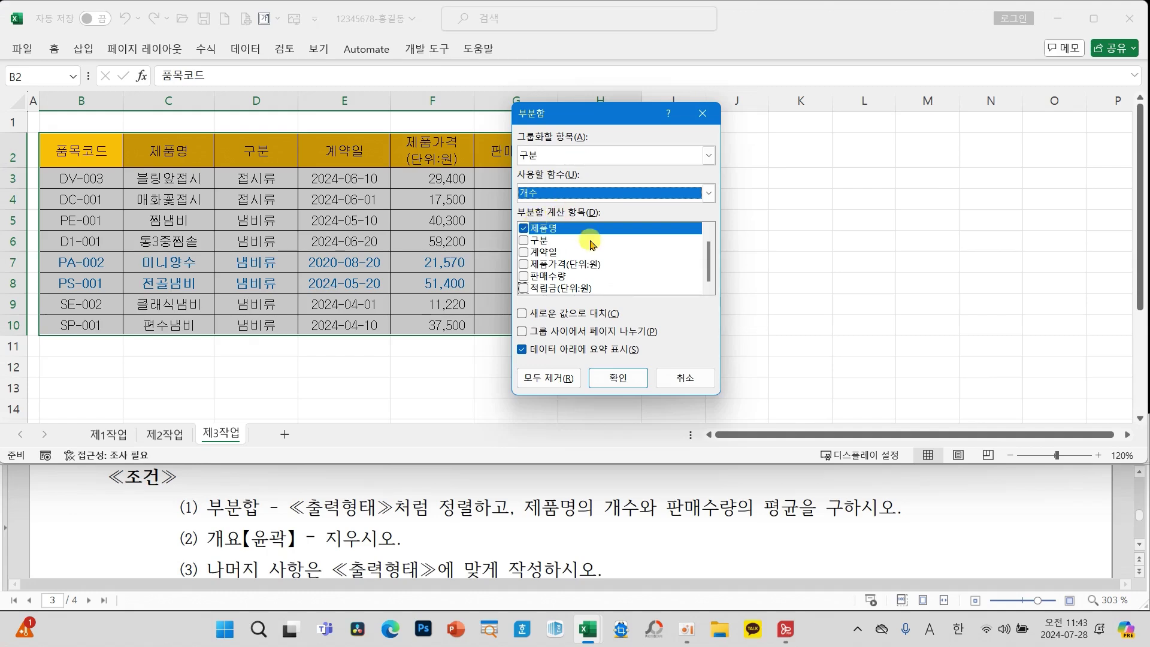
left_click(577, 152)
left_click_drag(575, 137, 575, 186)
left_click_drag(578, 227, 632, 256)
left_click_drag(609, 192, 621, 220)
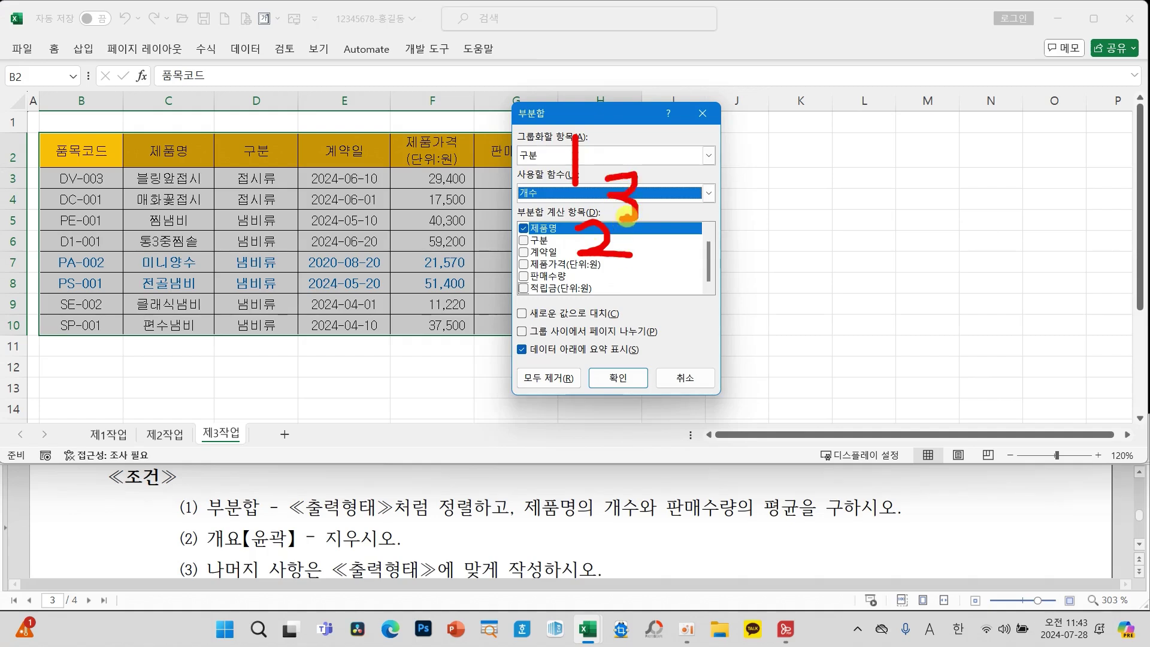
left_click(618, 377)
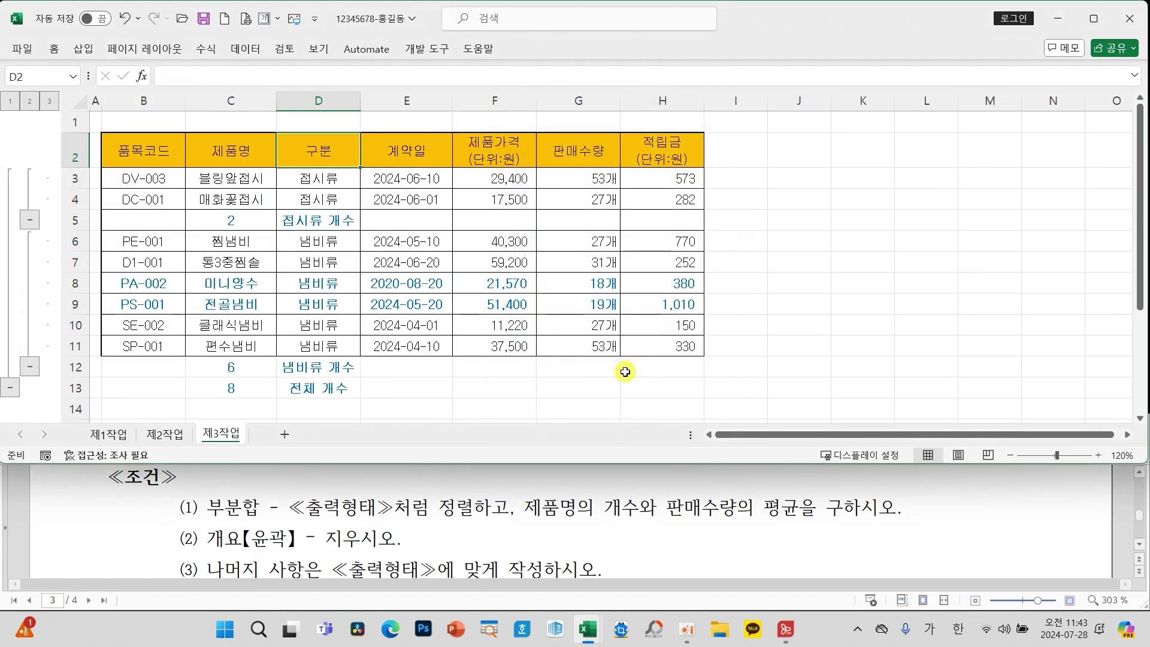
Add a second subtotal grouped by 구분, using the 평균 function on 판매수량 only and excluding 제품명
left_click(246, 50)
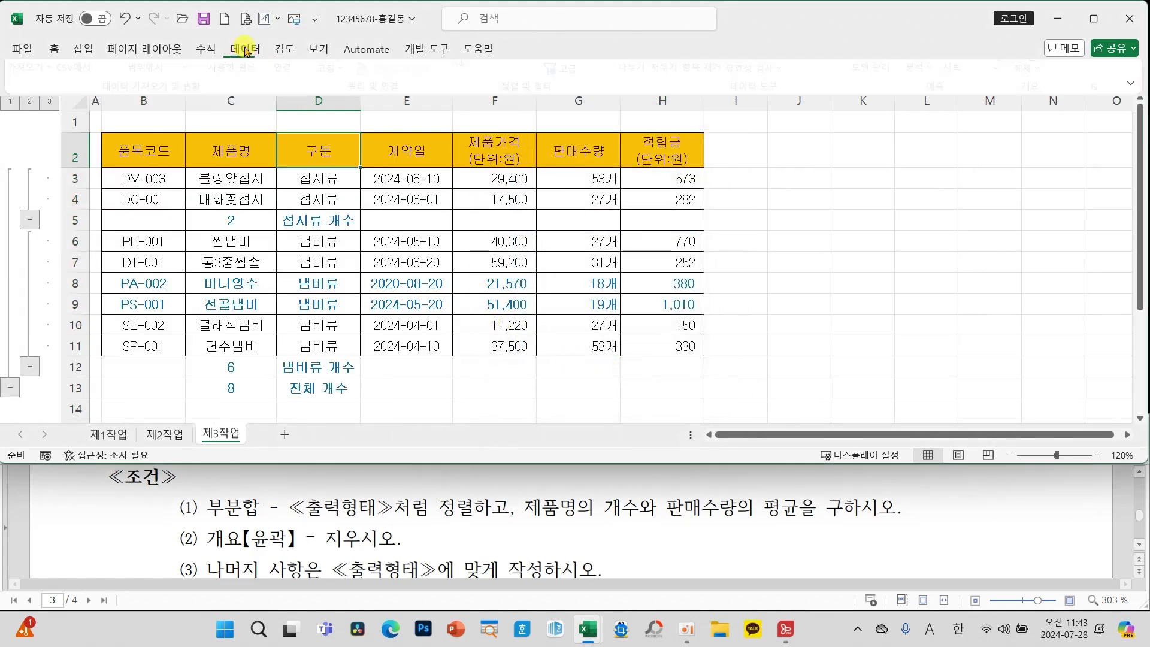
left_click(1048, 85)
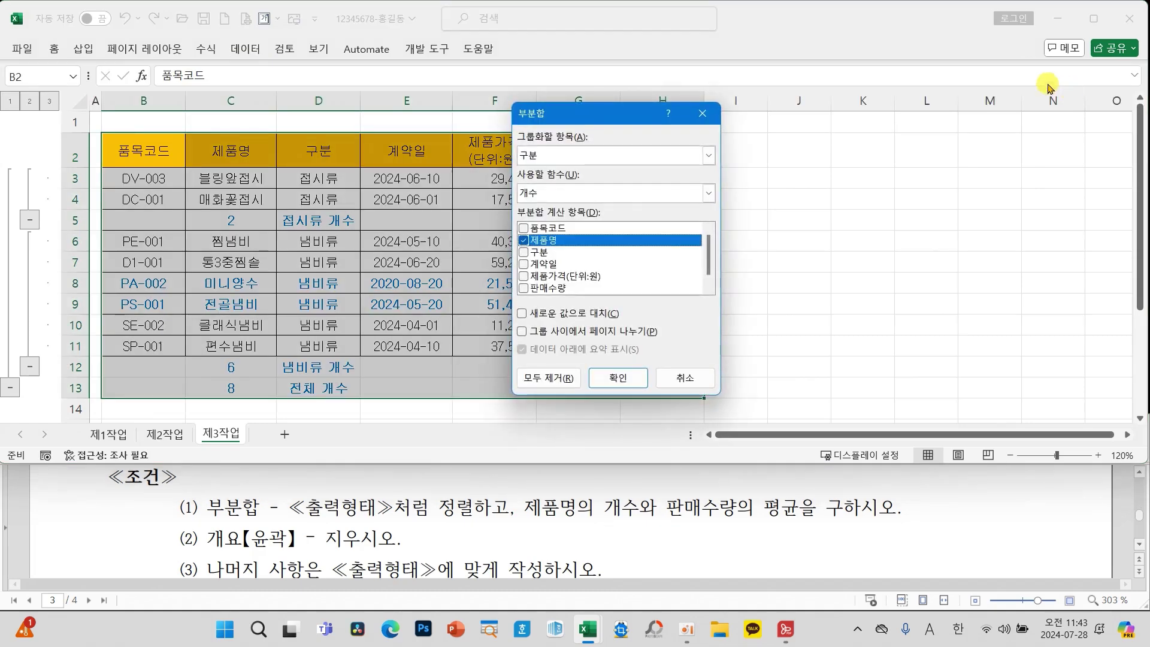
left_click(525, 241)
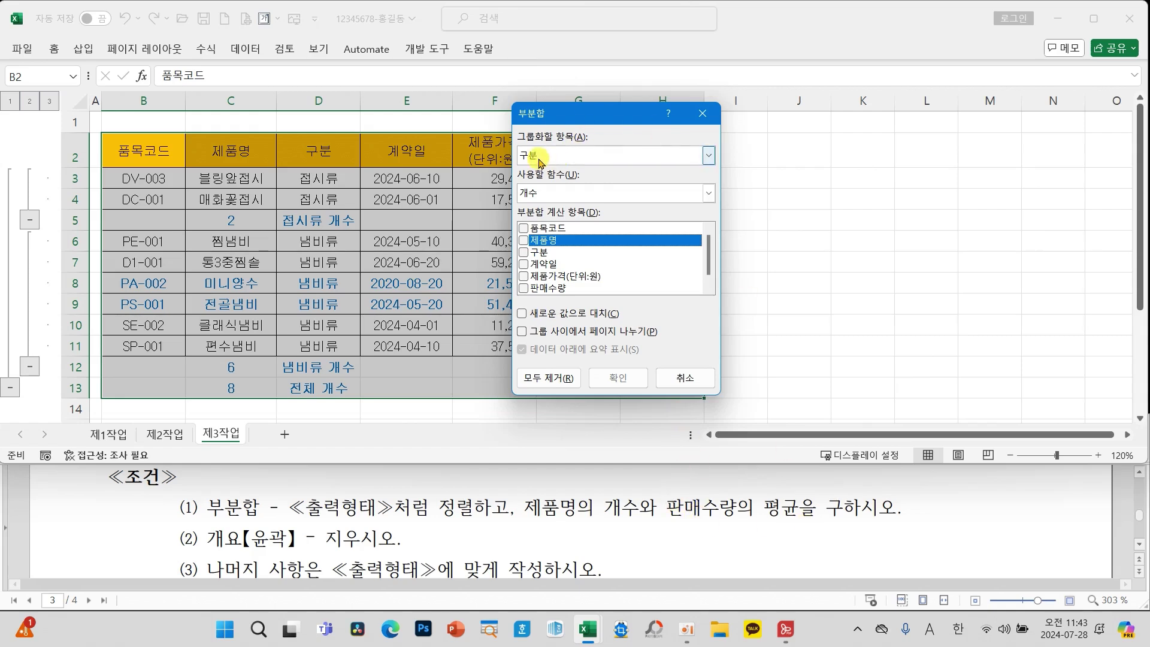
left_click(524, 289)
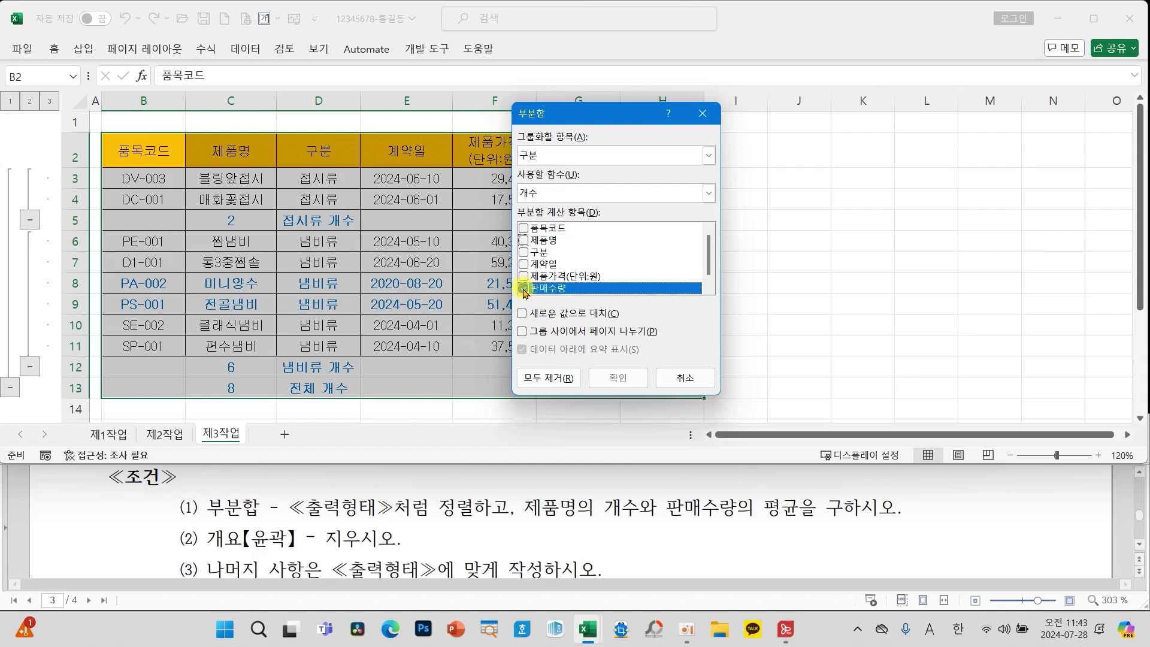
left_click(554, 187)
left_click(554, 232)
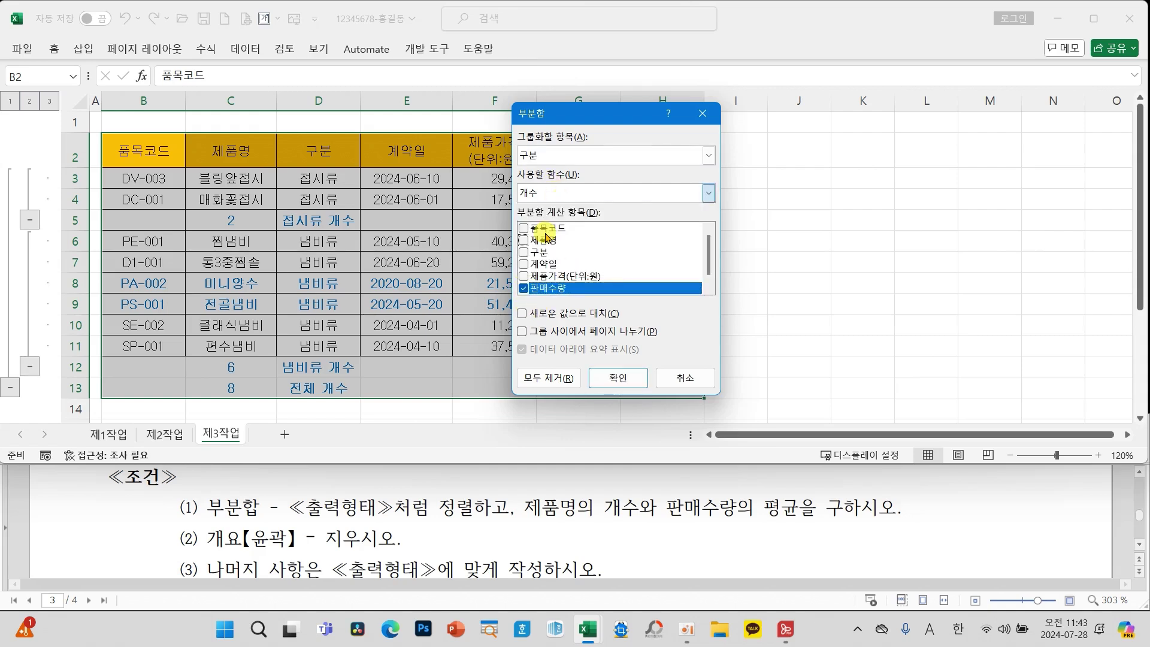
left_click(580, 135)
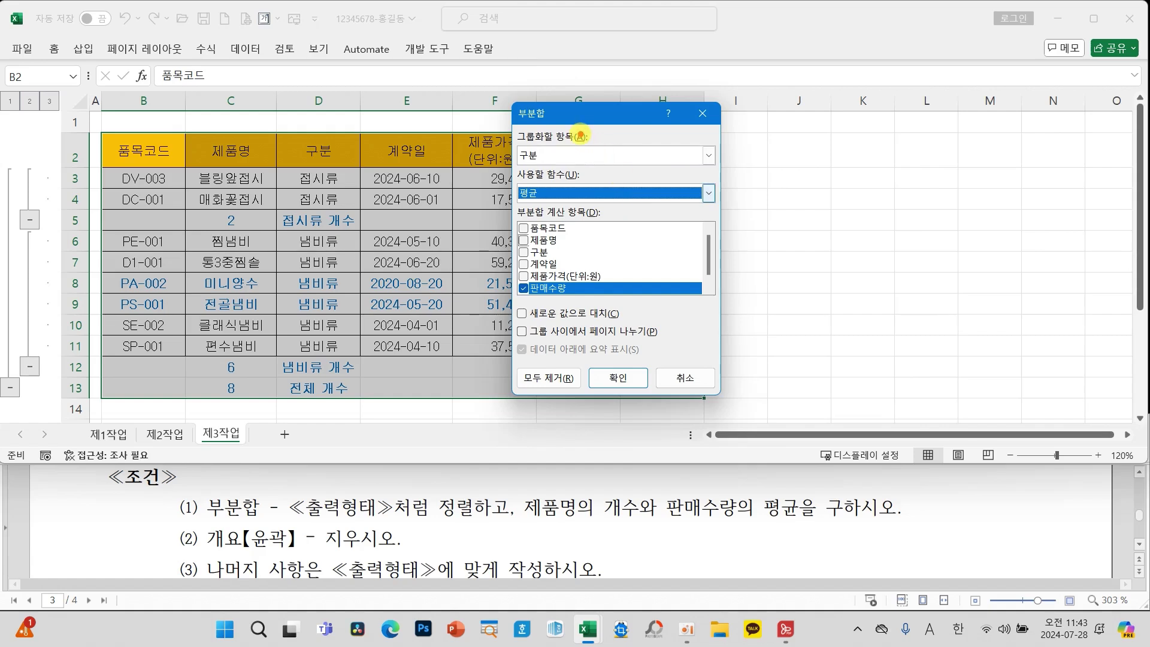
left_click_drag(599, 278, 650, 309)
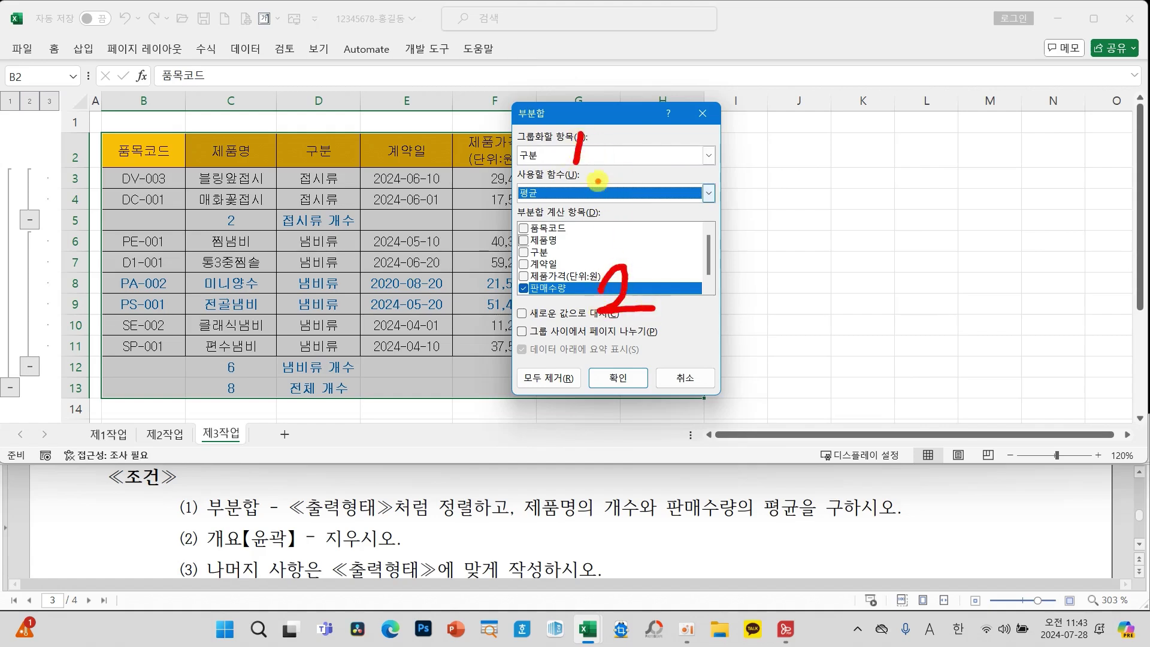
left_click_drag(614, 200, 595, 224)
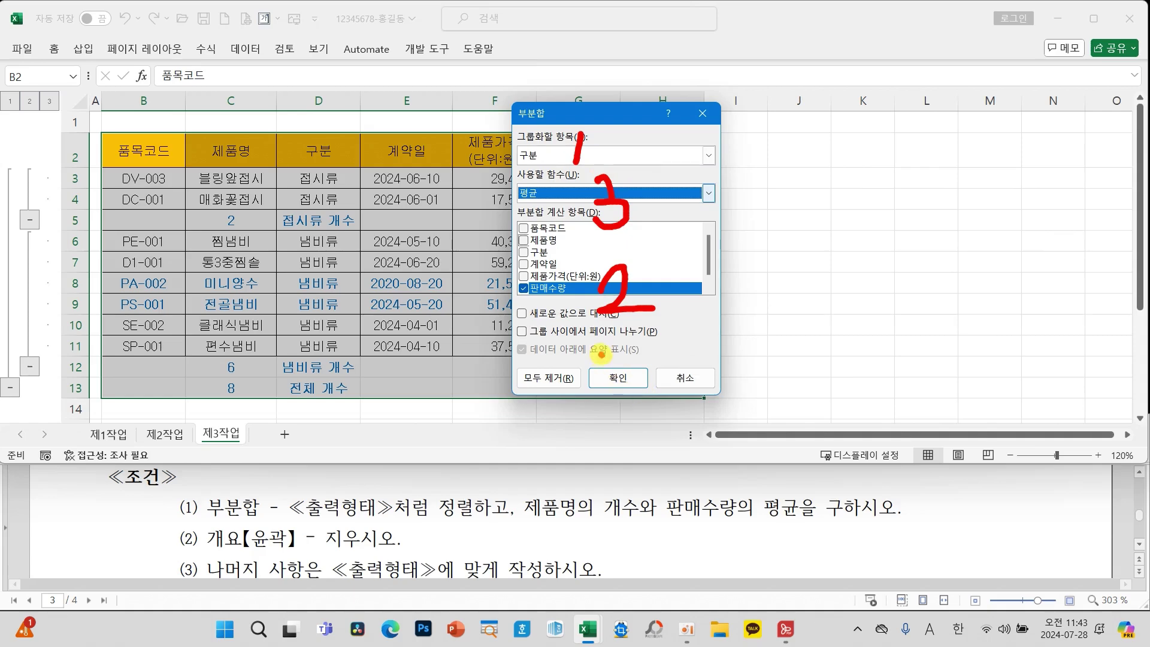
left_click_drag(599, 350, 660, 328)
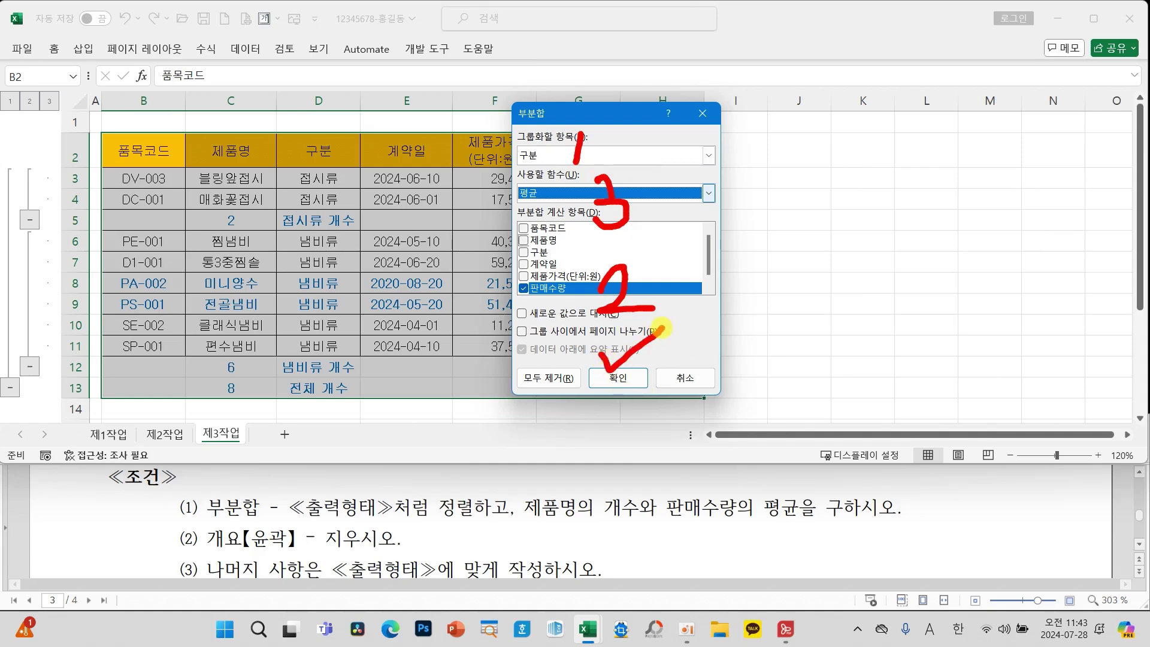
left_click(618, 378)
scroll(507, 312, "down", 1)
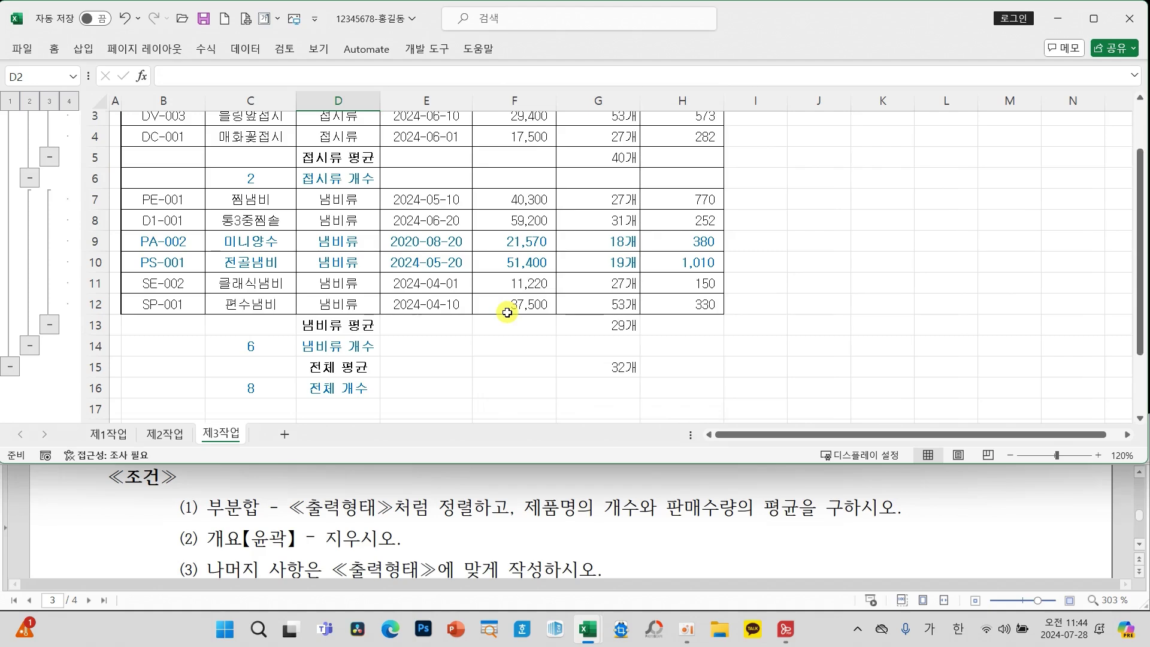
scroll(499, 336, "up", 1)
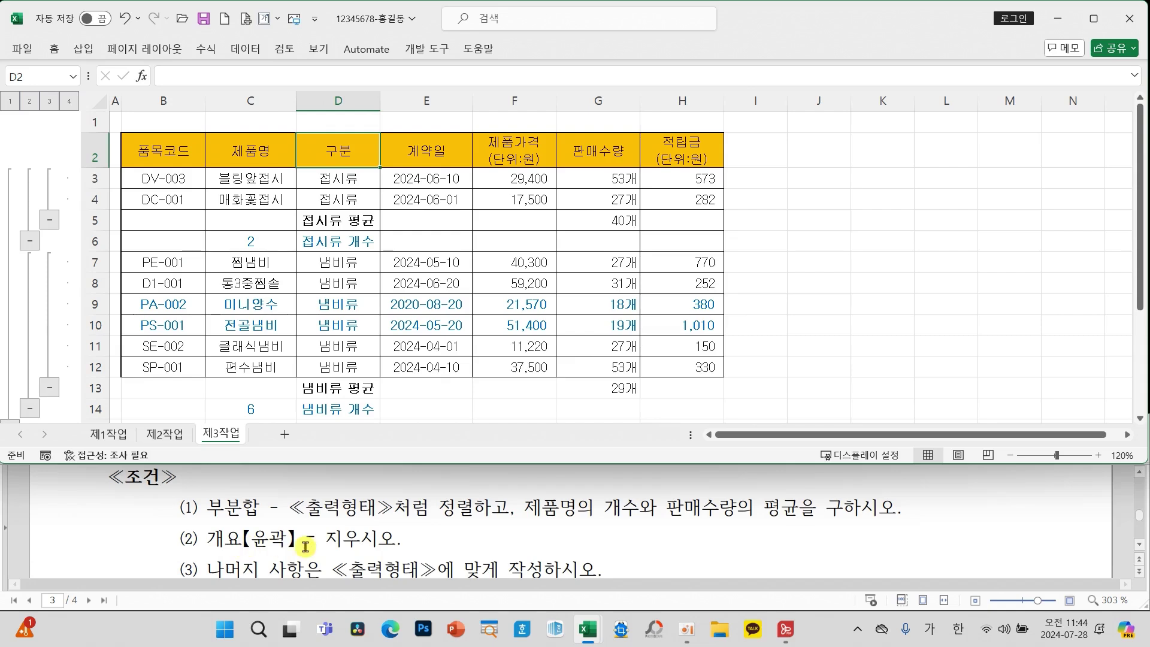
left_click_drag(178, 524, 325, 563)
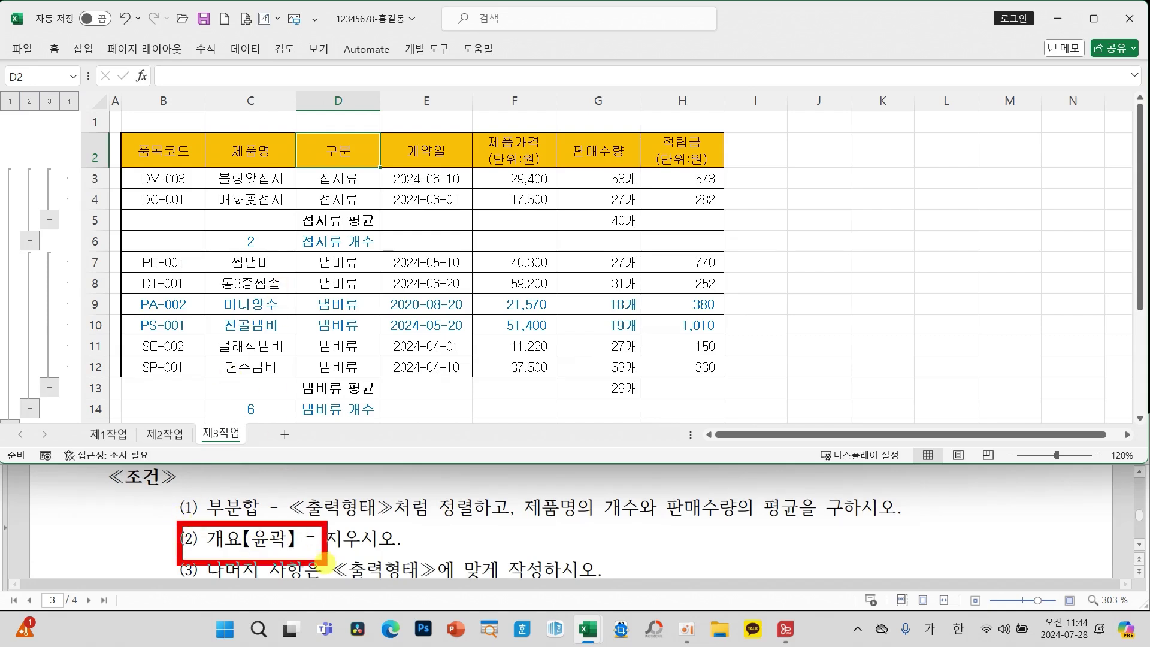
mouse_move(242, 530)
left_mouse_down()
mouse_move(112, 343)
mouse_move(72, 359)
mouse_move(60, 315)
mouse_move(123, 286)
left_mouse_up()
left_click_drag(198, 324, 209, 356)
left_click_drag(179, 377, 237, 372)
mouse_move(243, 300)
left_mouse_down()
mouse_move(264, 292)
mouse_move(317, 332)
left_mouse_up()
mouse_move(245, 344)
left_mouse_down()
mouse_move(362, 345)
mouse_move(358, 359)
left_mouse_up()
mouse_move(306, 371)
left_mouse_down()
mouse_move(304, 386)
mouse_move(359, 374)
mouse_move(354, 390)
left_mouse_up()
mouse_move(359, 329)
left_mouse_down()
mouse_move(413, 328)
mouse_move(396, 371)
mouse_move(428, 299)
mouse_move(425, 356)
mouse_move(447, 349)
left_mouse_up()
left_click_drag(450, 297, 448, 388)
mouse_move(464, 334)
left_mouse_down()
mouse_move(513, 327)
mouse_move(467, 398)
left_mouse_up()
left_click_drag(482, 371, 514, 397)
mouse_move(497, 367)
left_mouse_down()
mouse_move(528, 359)
mouse_move(545, 391)
left_mouse_up()
left_click_drag(578, 305, 582, 414)
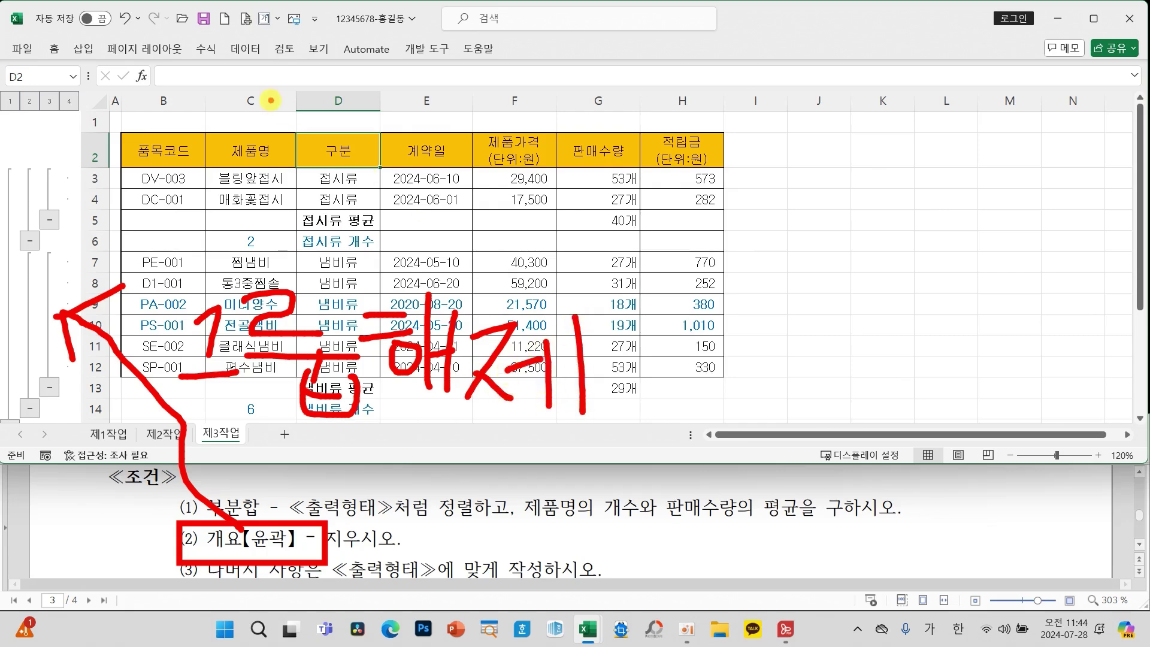
left_click_drag(267, 61, 259, 23)
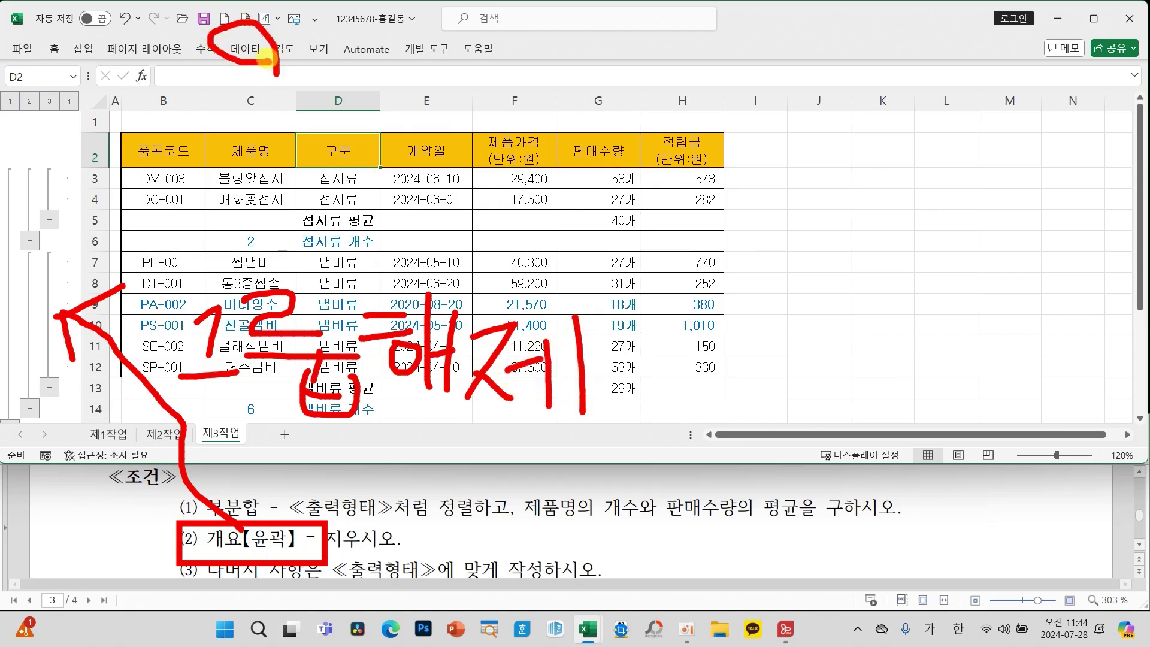
key("Escape")
Clear the outline (개요 지우기) from the subtotaled table on the 제3작업 sheet
left_click(245, 48)
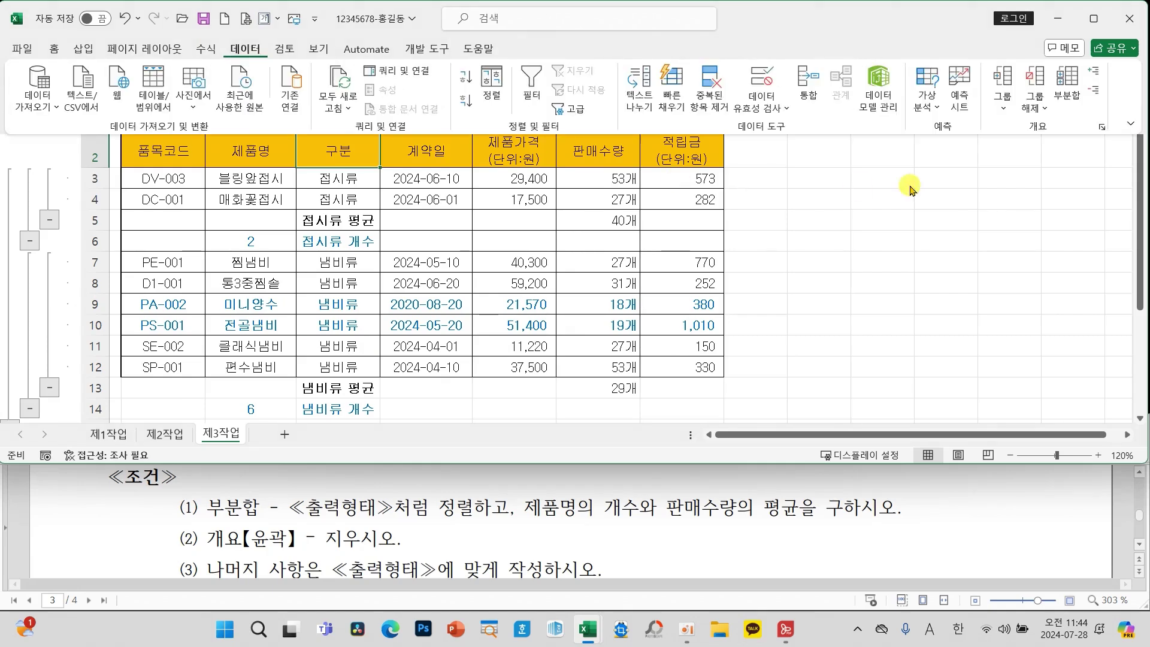
left_click(1039, 113)
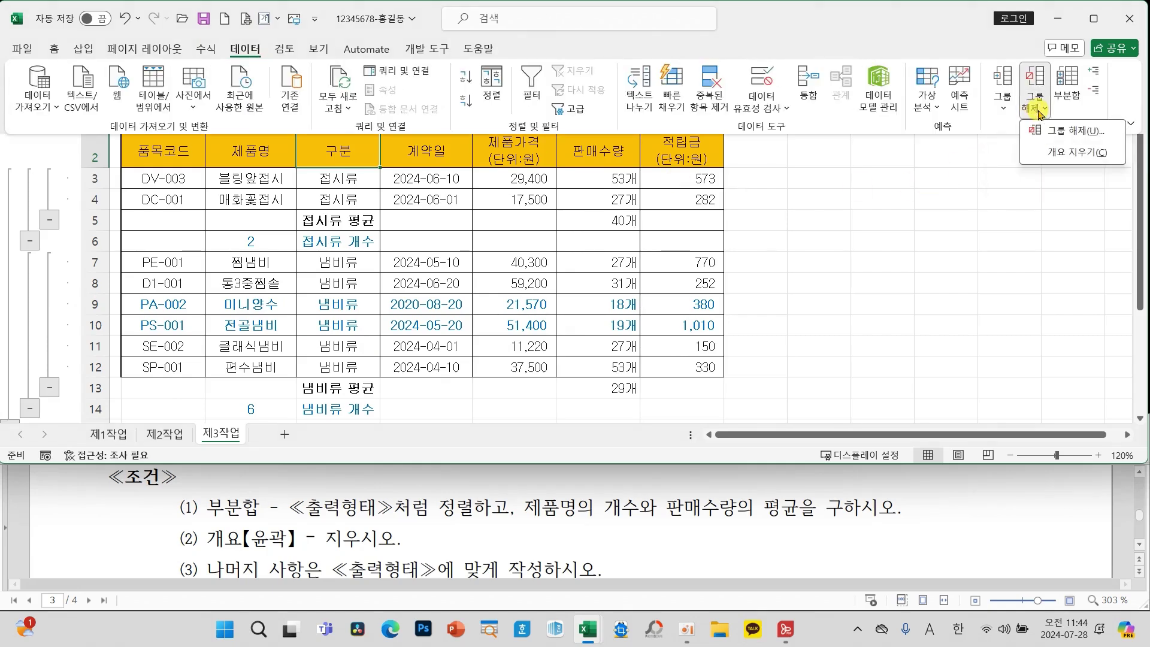
left_click(1066, 154)
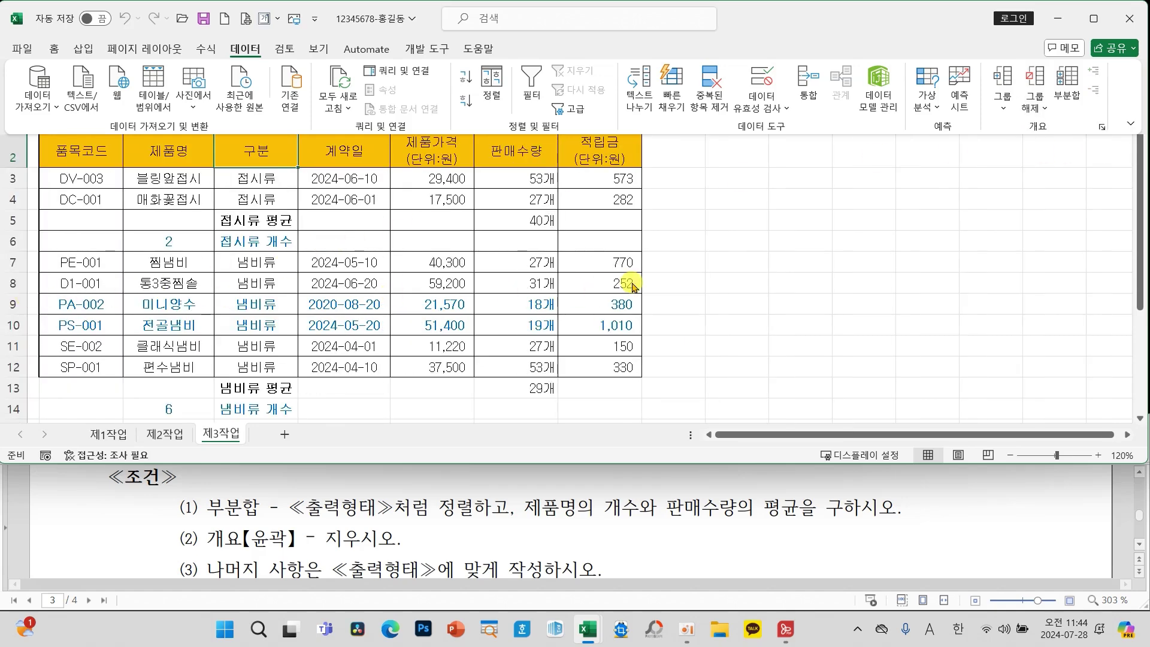
Compare the subtotal rows and table borders on the 제3작업 sheet with the expected output in the exam paper
scroll(632, 286, "down", 2)
scroll(668, 516, "down", 3)
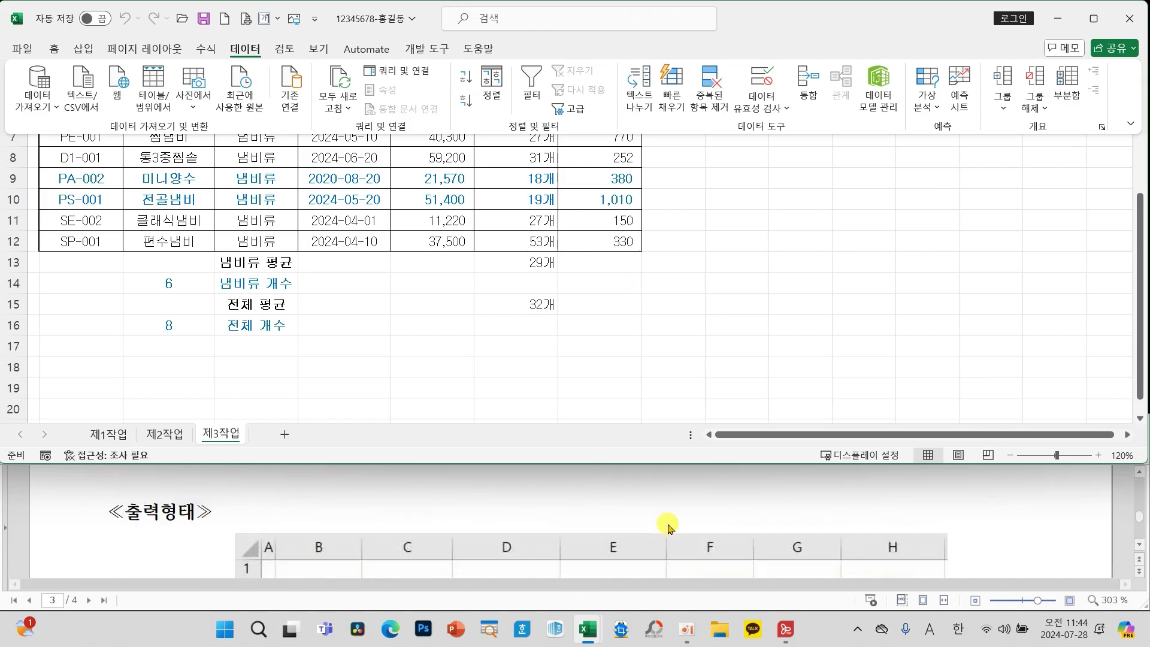
scroll(669, 527, "down", 5)
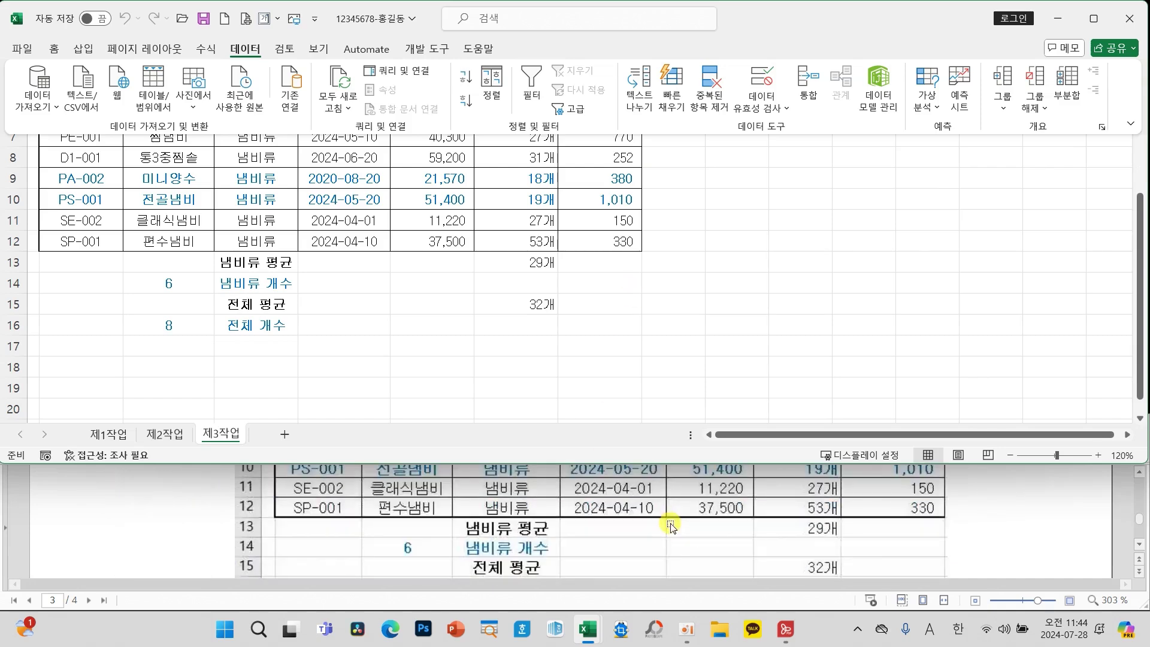
scroll(671, 526, "down", 2)
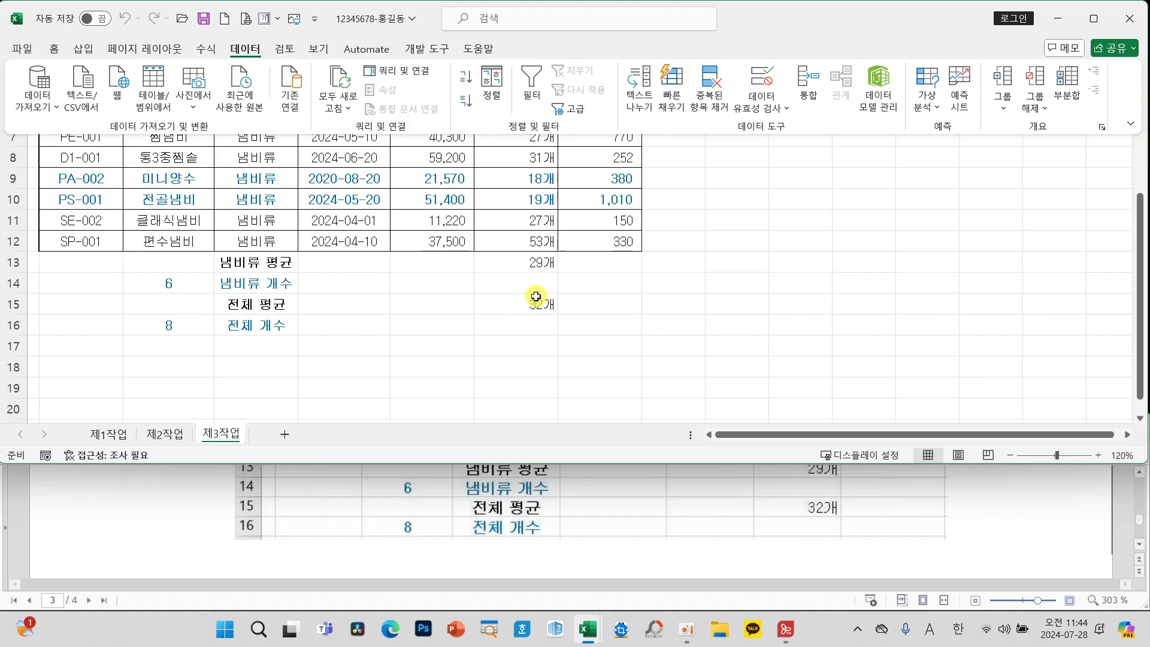
left_click(486, 325)
scroll(486, 325, "up", 2)
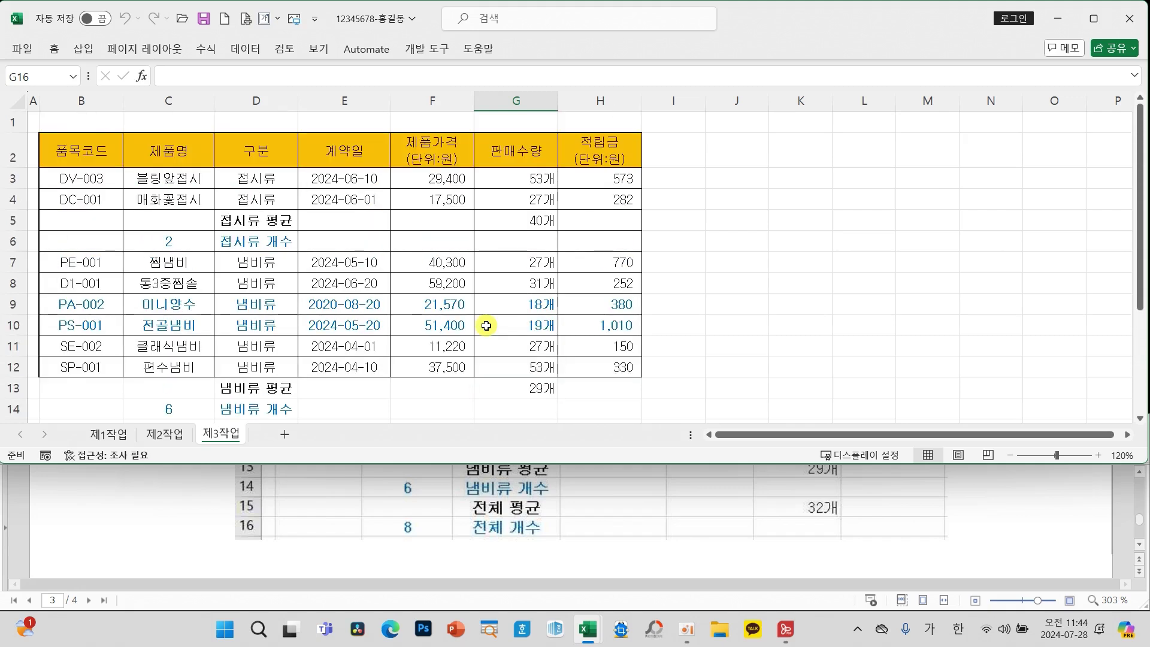
scroll(681, 526, "up", 8)
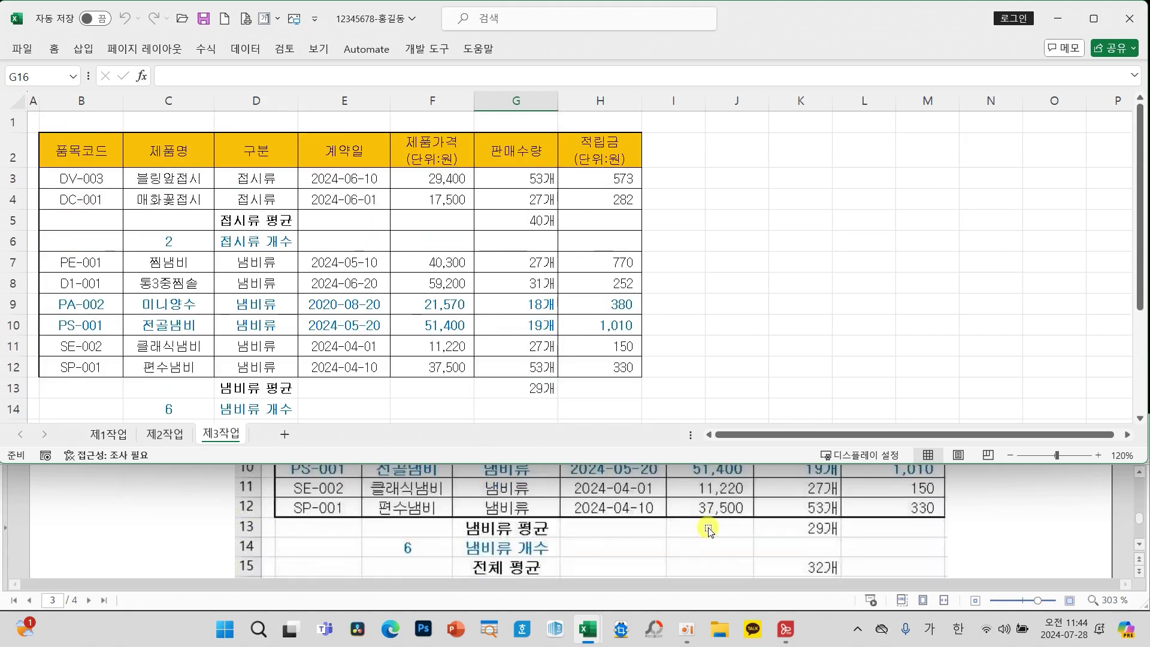
scroll(709, 532, "down", 8)
Apply a thick outside border around B2:H12 on the 제3작업 sheet
left_click(88, 153)
mouse_move(88, 153)
left_mouse_down()
mouse_move(554, 318)
mouse_move(593, 367)
left_mouse_up()
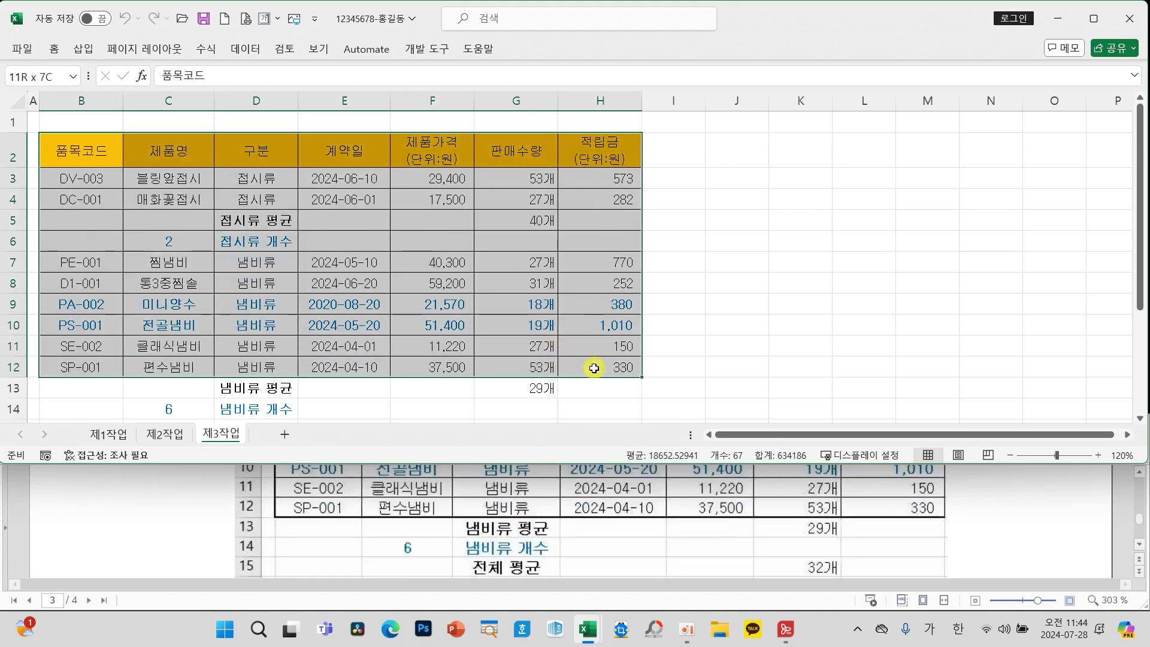
left_click(53, 49)
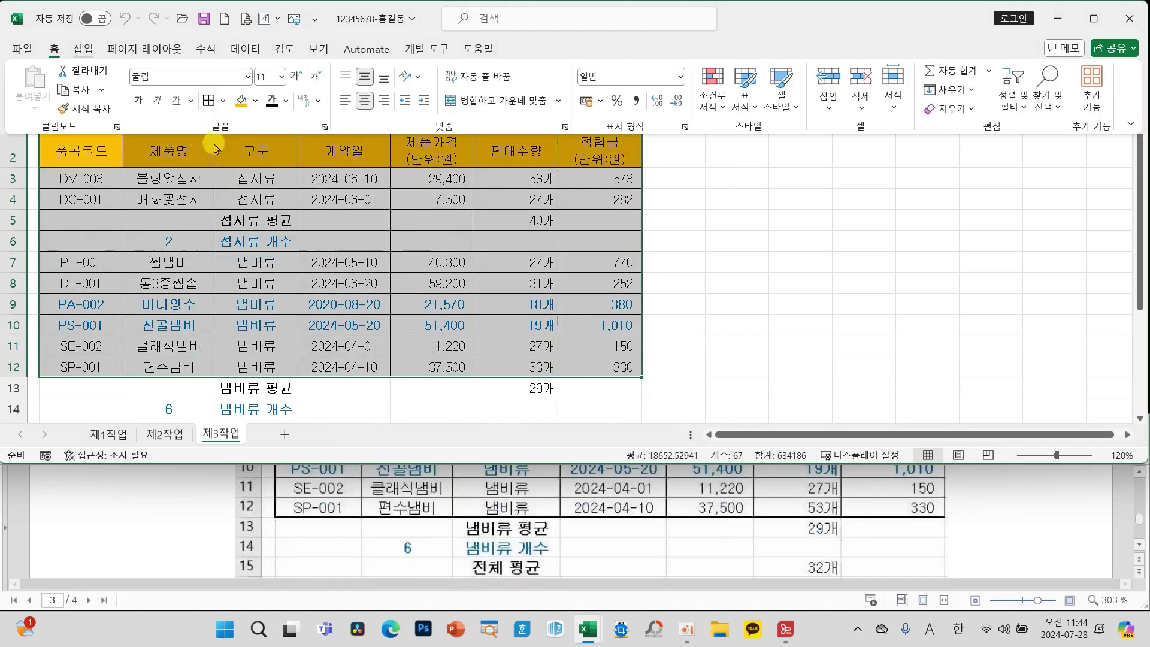
left_click(223, 100)
left_click(257, 274)
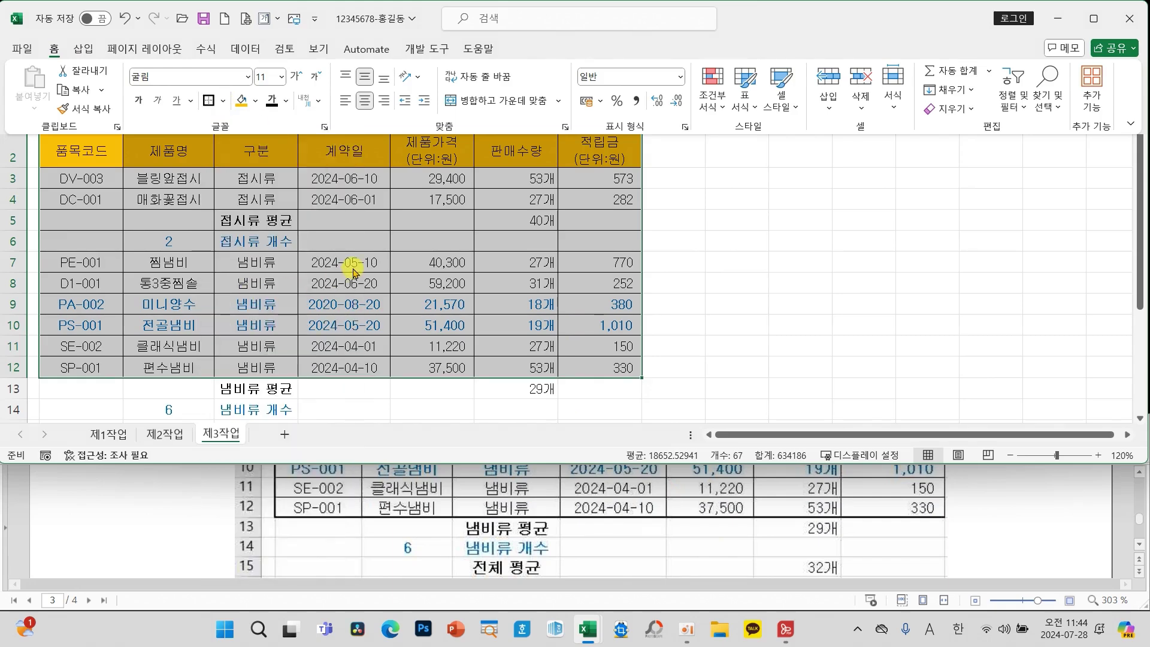
left_click(408, 256)
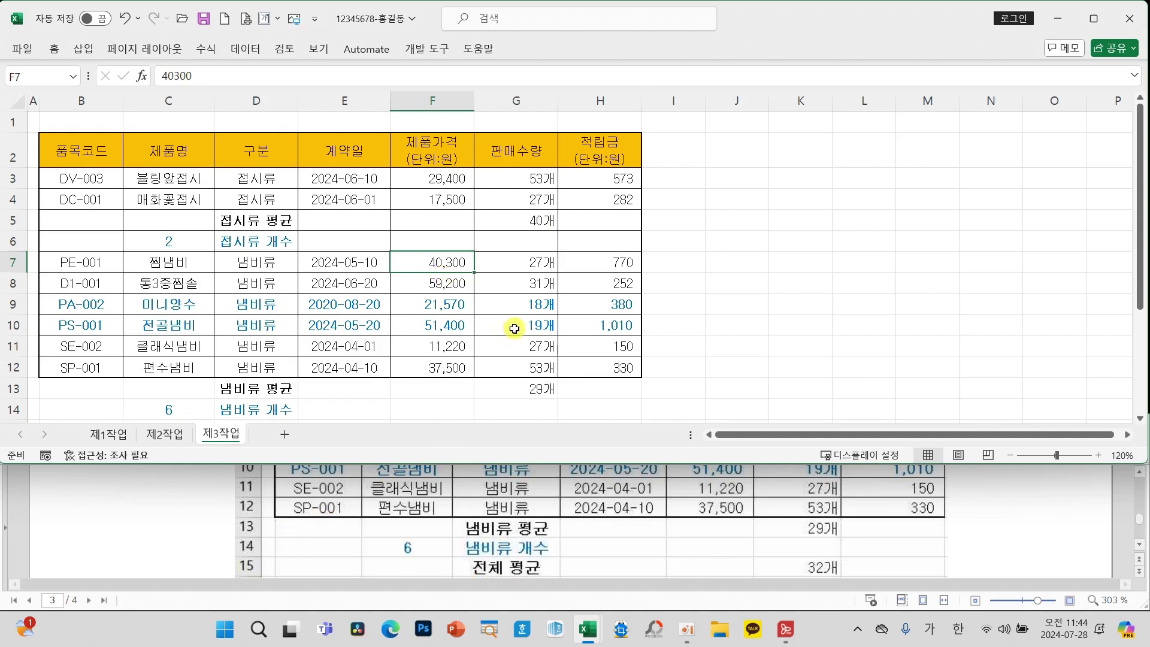
Save the workbook and move past the 제3작업 output table in the exam paper
left_click(286, 282)
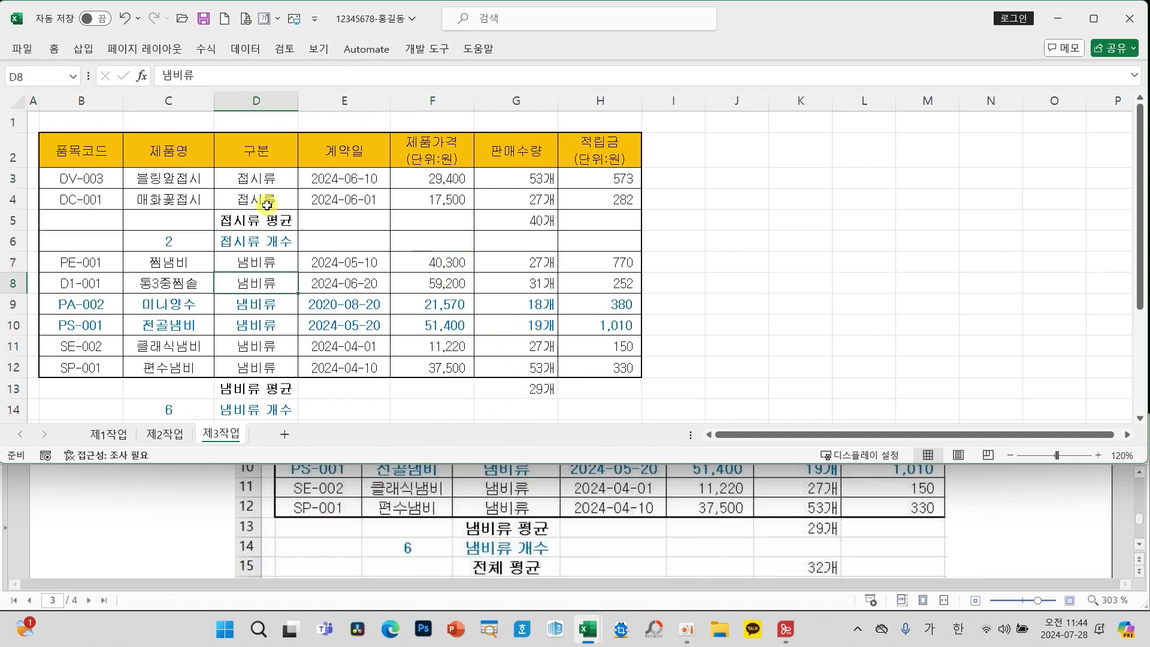
left_click(201, 19)
scroll(437, 530, "down", 5)
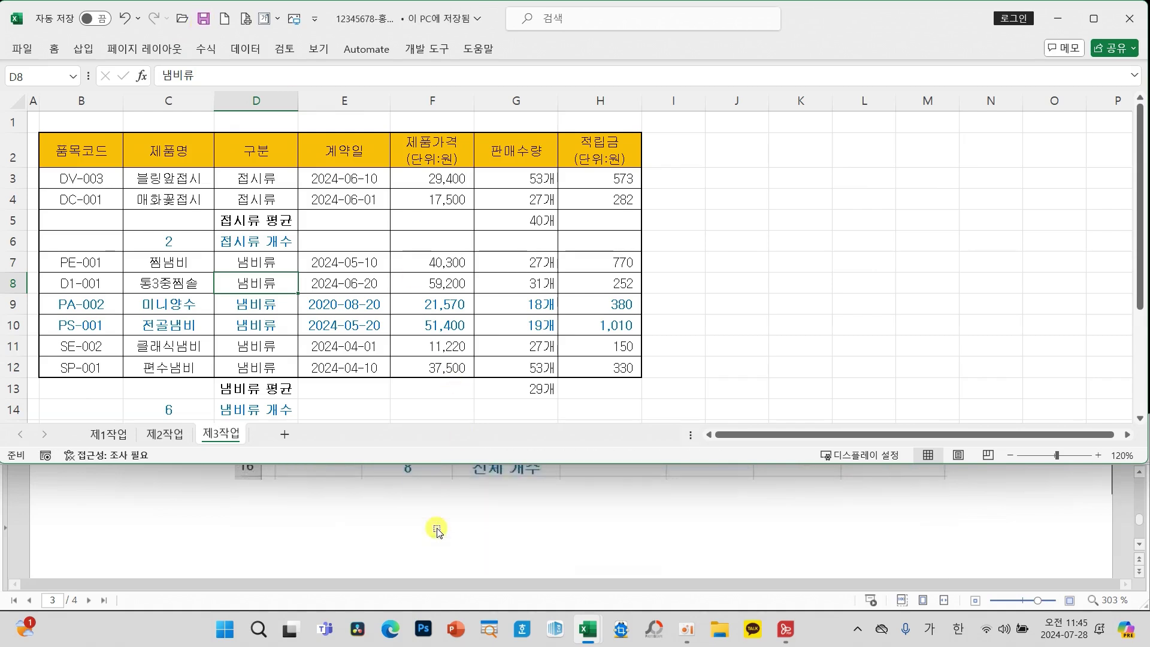
Read the 제4작업 graph instructions in the exam paper and examine the category labels and legend of the expected chart
scroll(438, 530, "down", 3)
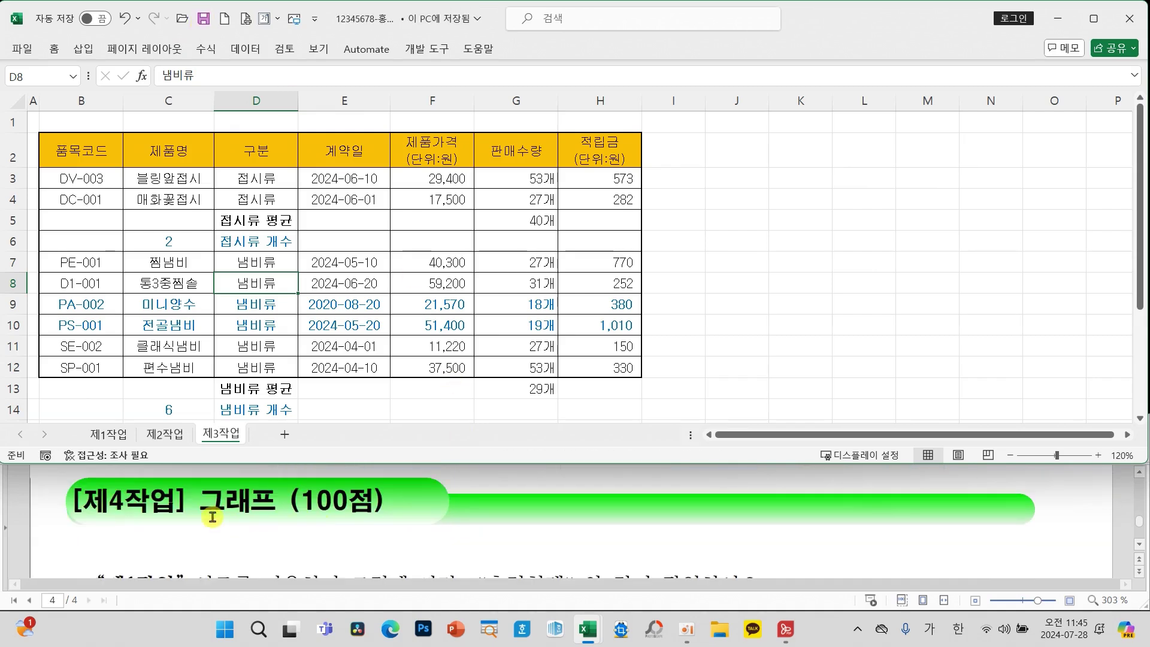
scroll(490, 521, "down", 2)
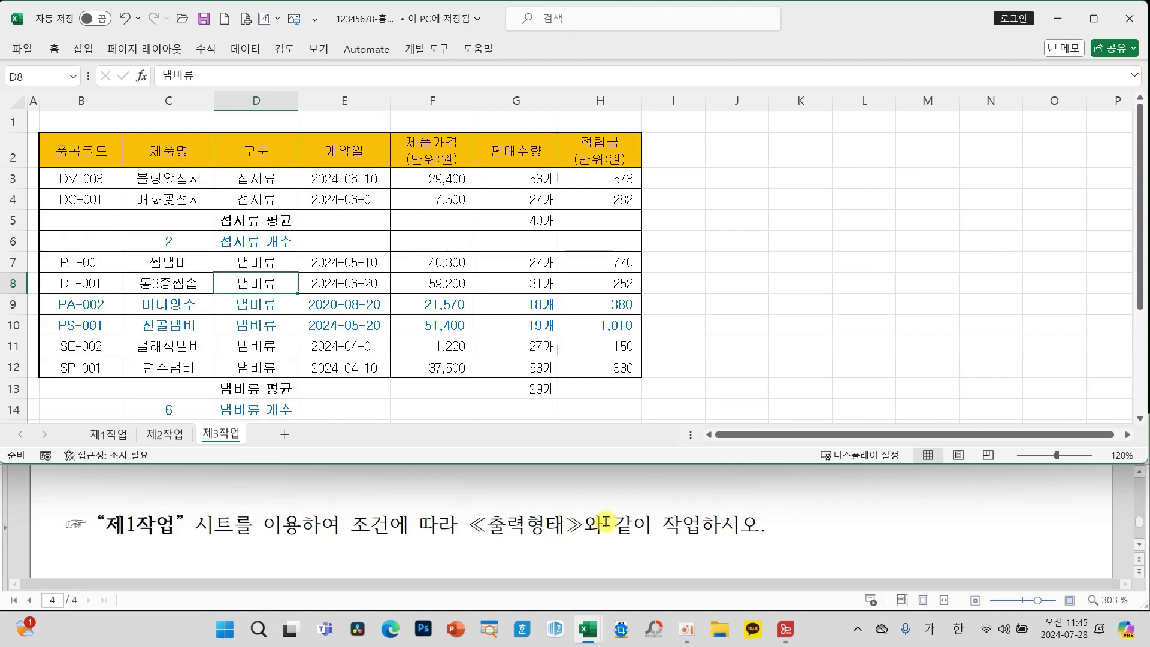
scroll(602, 523, "down", 5)
scroll(606, 520, "down", 10)
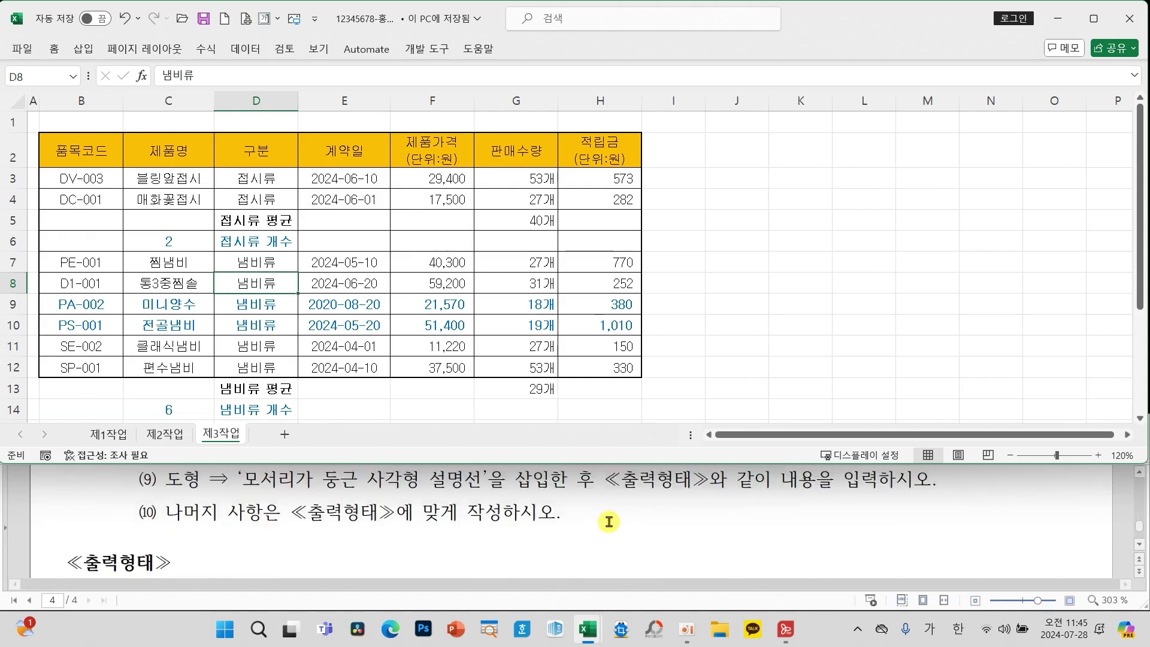
scroll(610, 524, "down", 6)
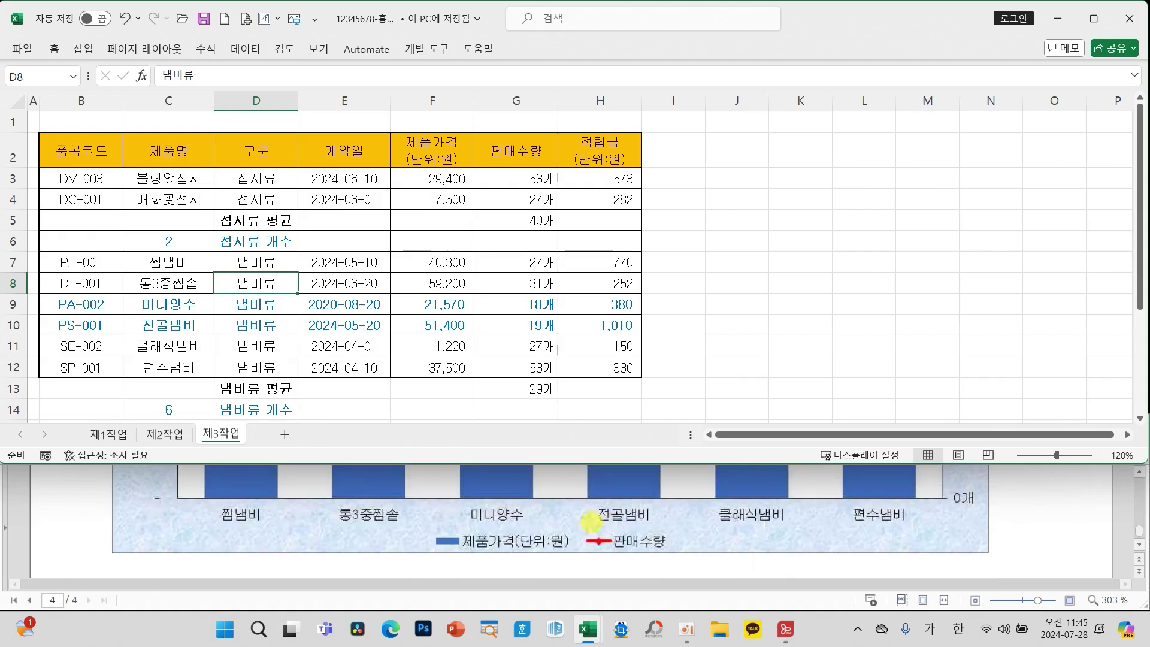
mouse_move(157, 492)
left_mouse_down()
mouse_move(470, 530)
mouse_move(968, 563)
left_mouse_up()
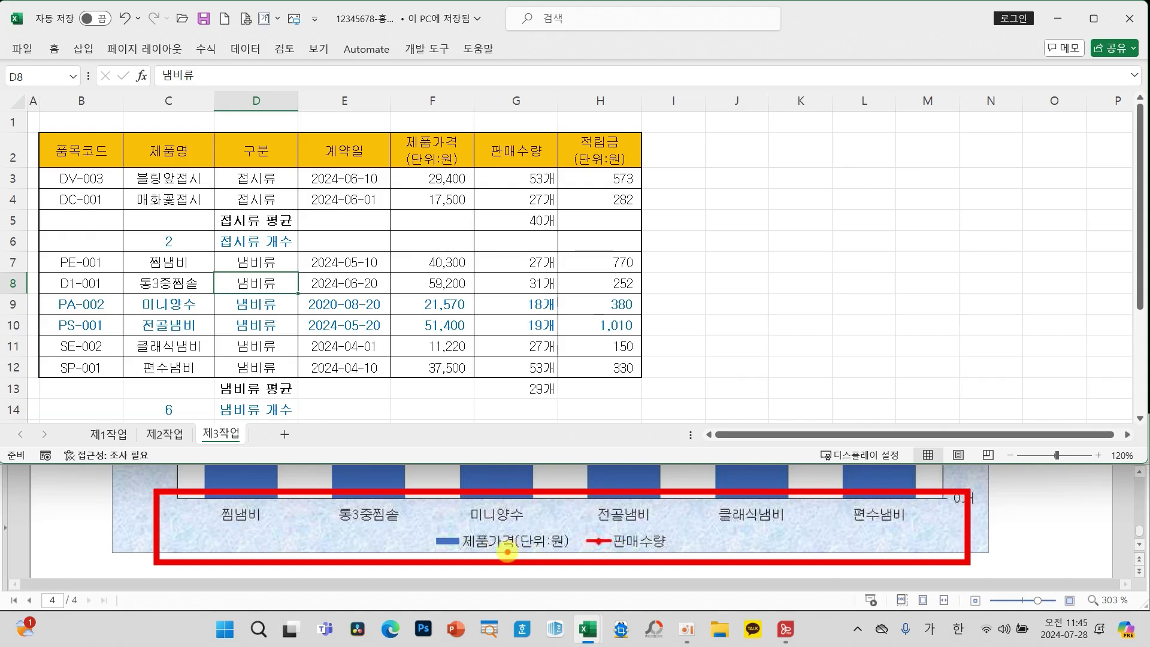
Insert a 2-D clustered column chart from C4:C12 and F4:G12 of the 제1작업 sheet and reposition it over the table
left_click(110, 433)
left_click(182, 309)
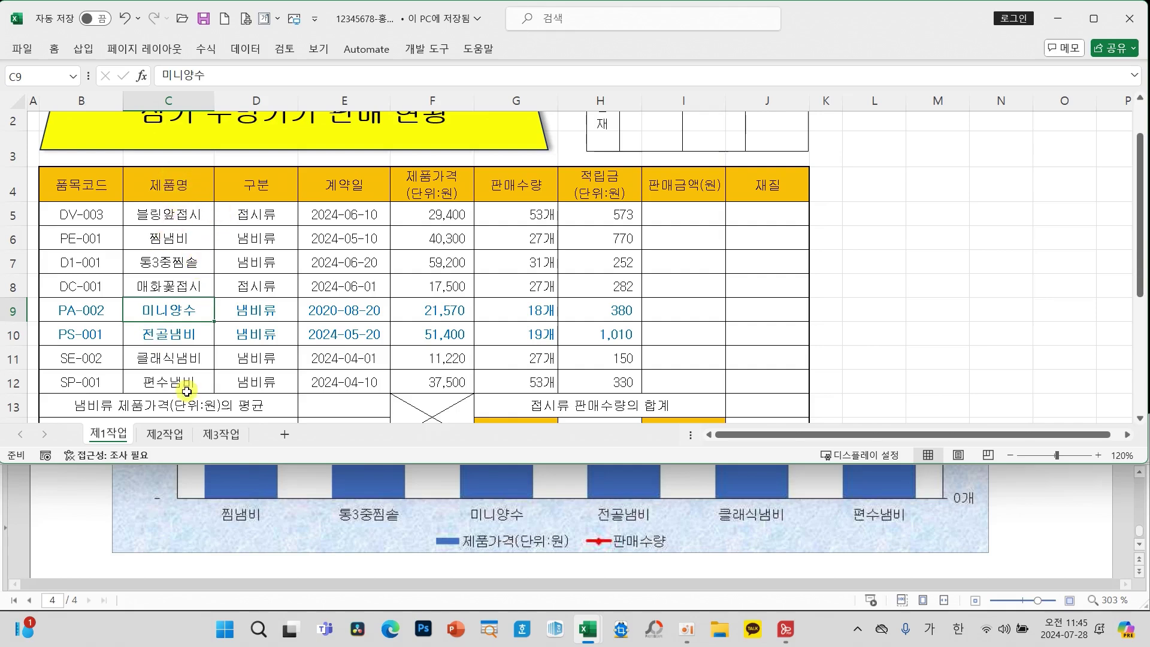
left_click_drag(179, 185, 175, 371)
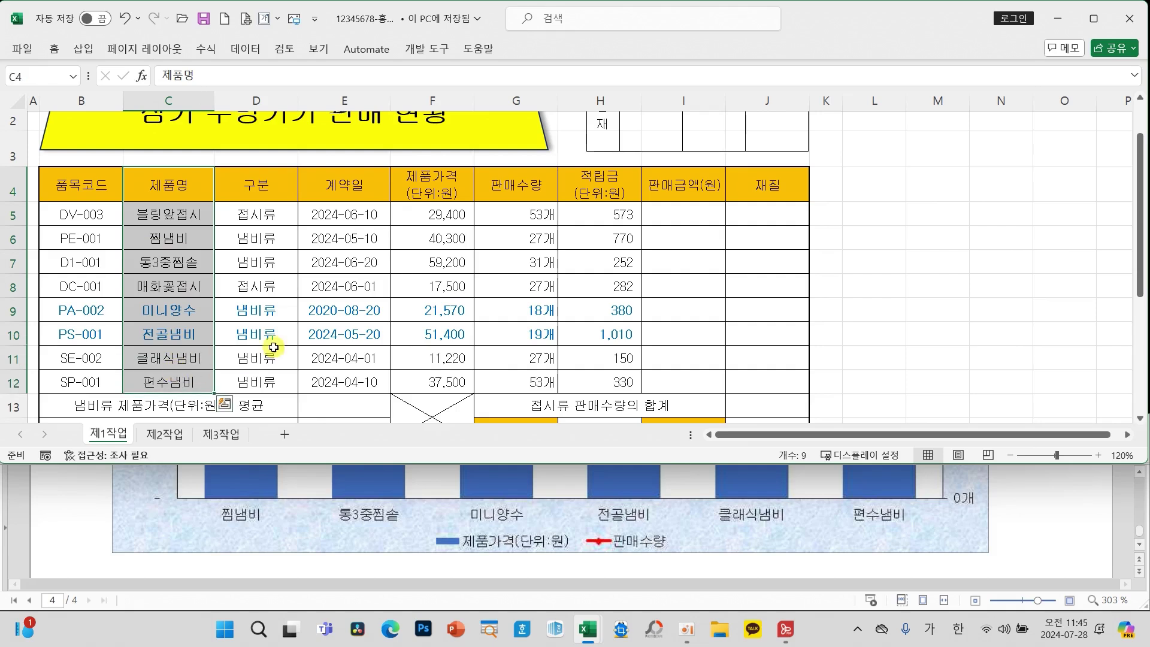
left_click(426, 183, "ctrl")
left_click_drag(425, 183, 511, 375)
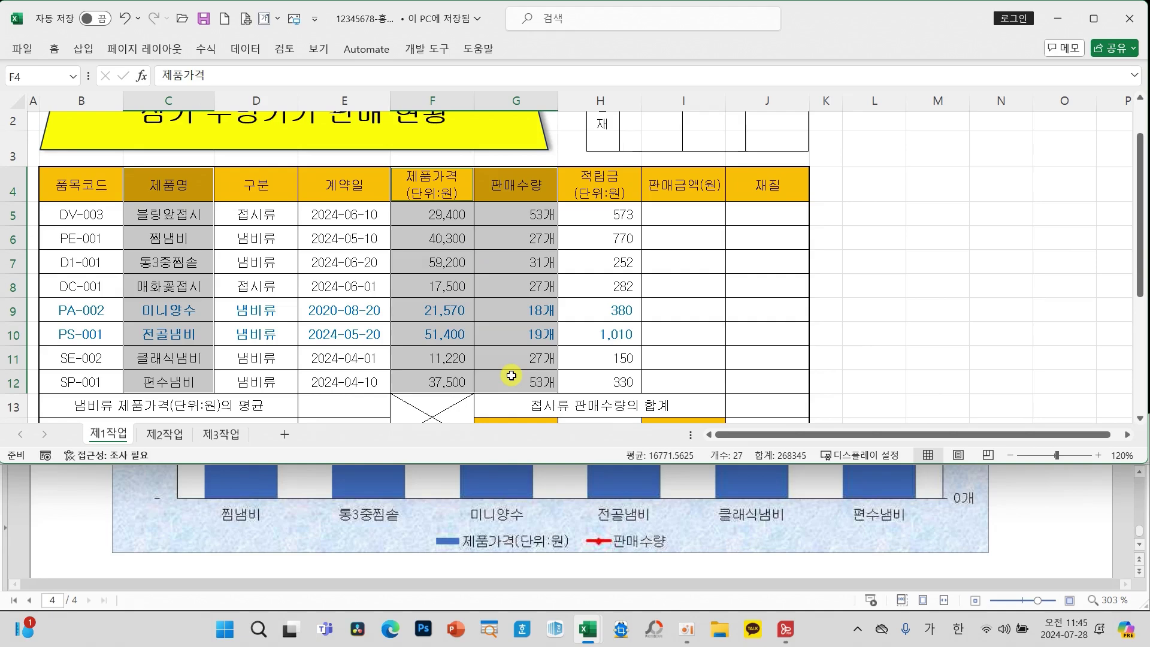
left_click(82, 53)
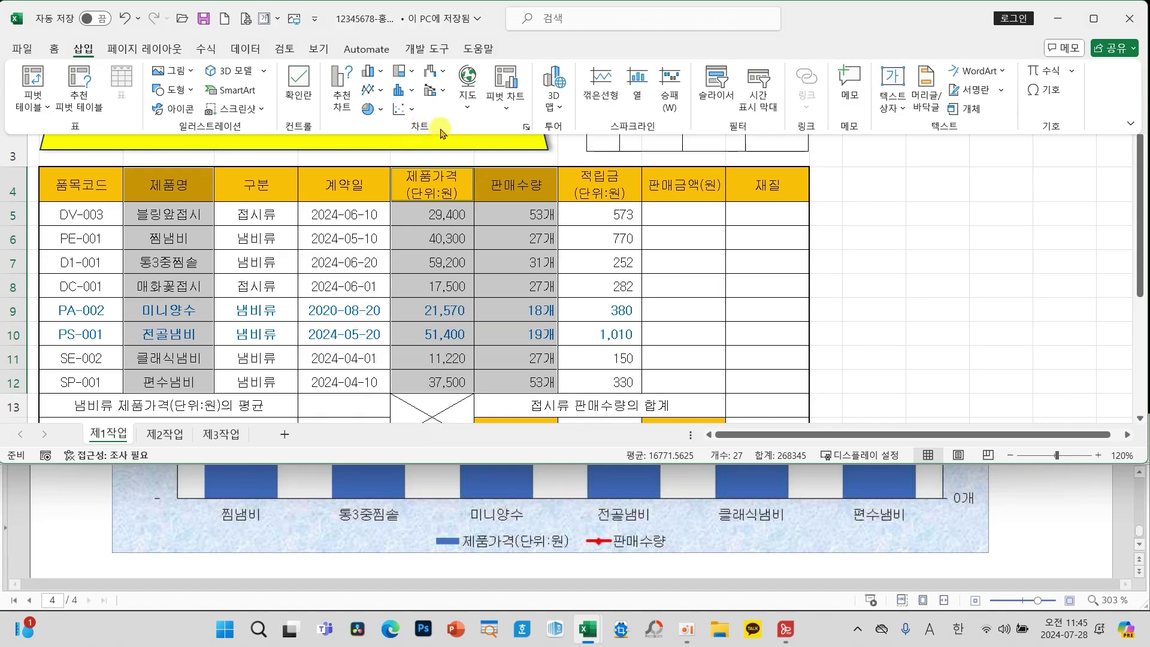
left_click(367, 73)
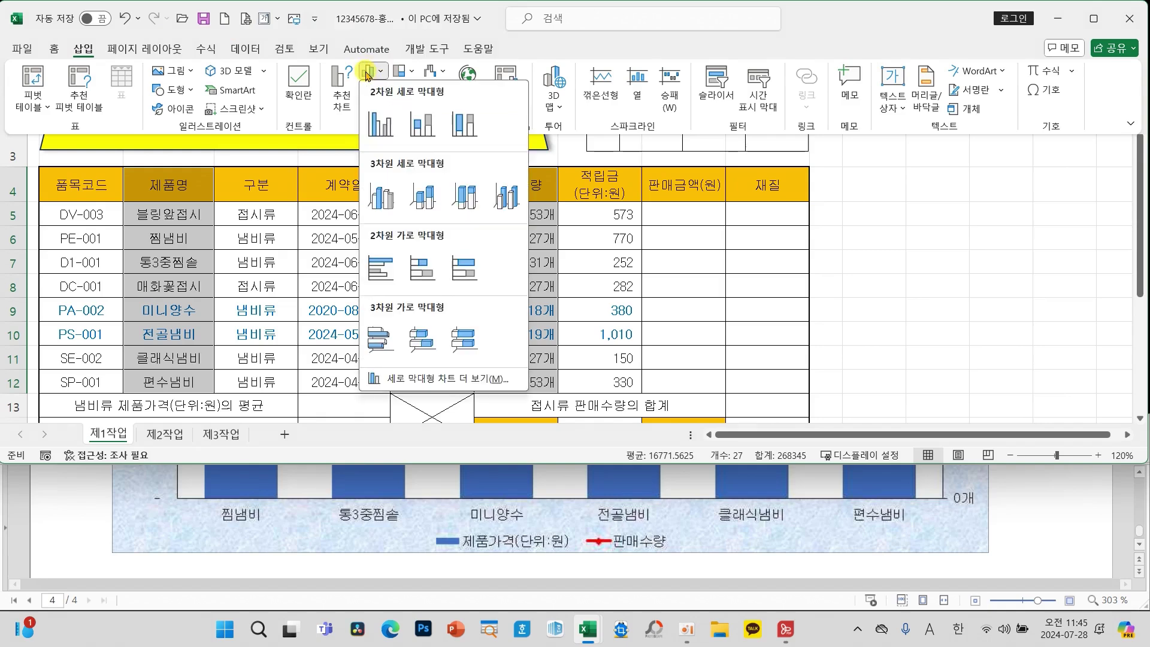
left_click(380, 123)
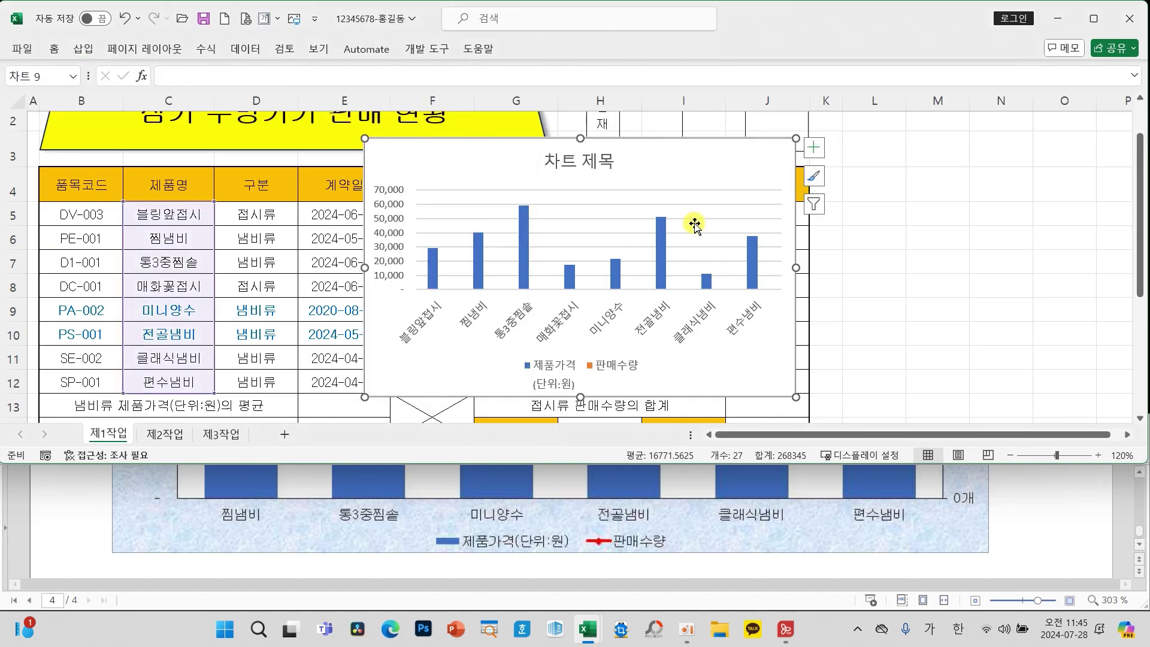
left_click_drag(739, 162, 629, 172)
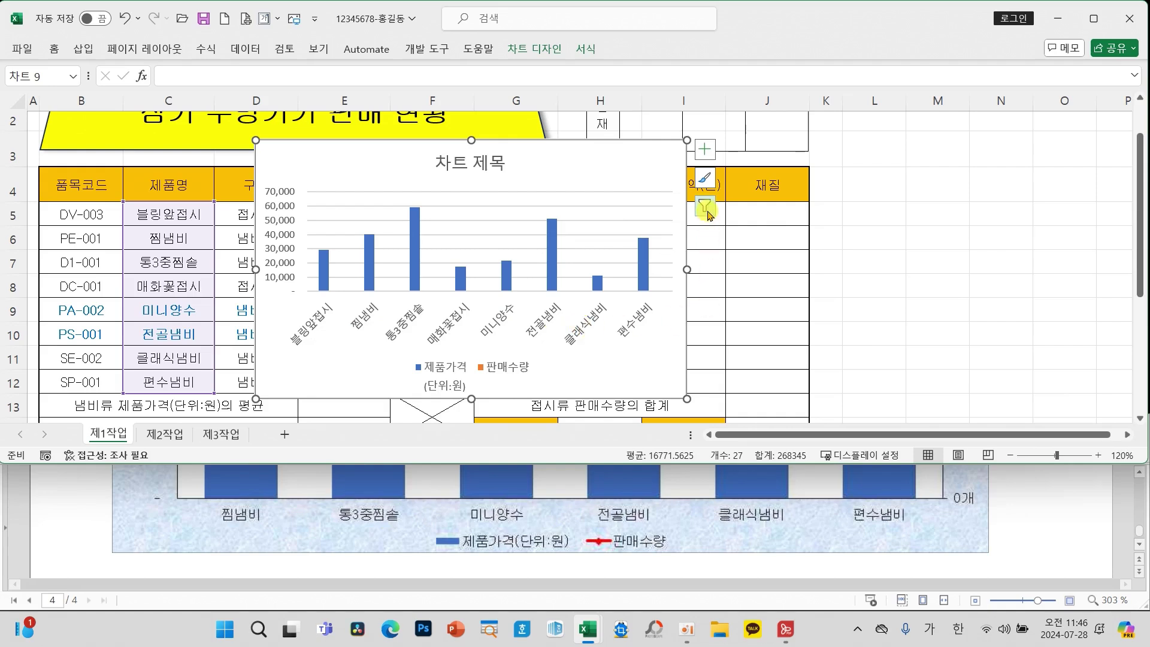
mouse_move(741, 205)
left_mouse_down()
mouse_move(698, 192)
mouse_move(726, 230)
mouse_move(739, 193)
left_mouse_up()
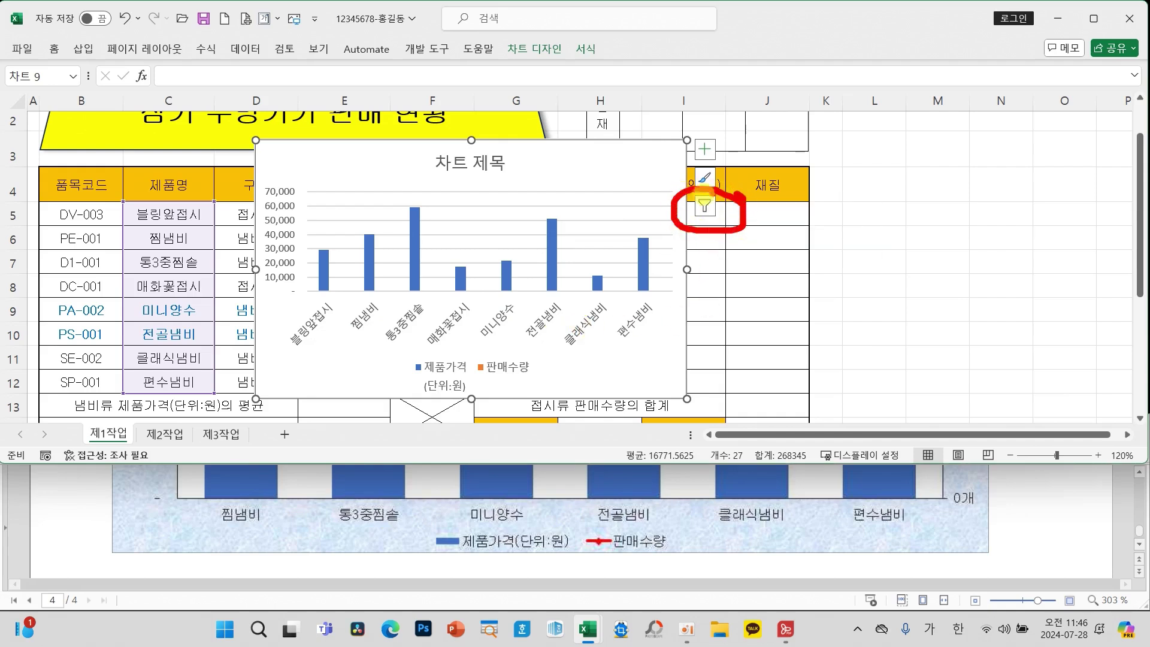
left_click(705, 207)
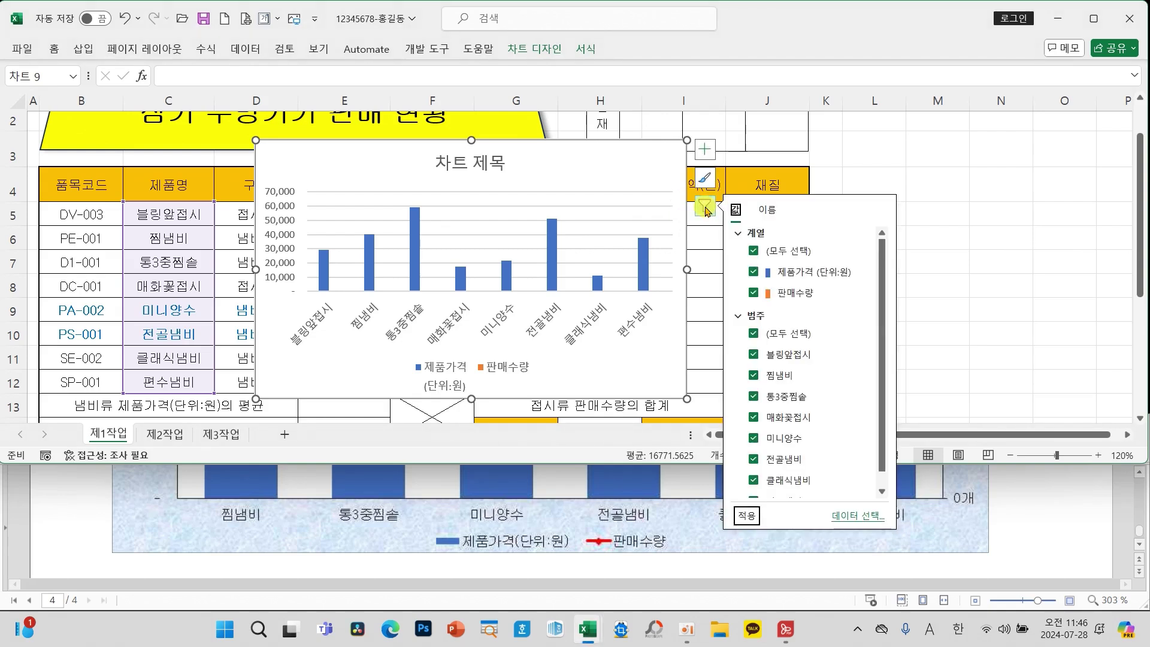
left_click(757, 358)
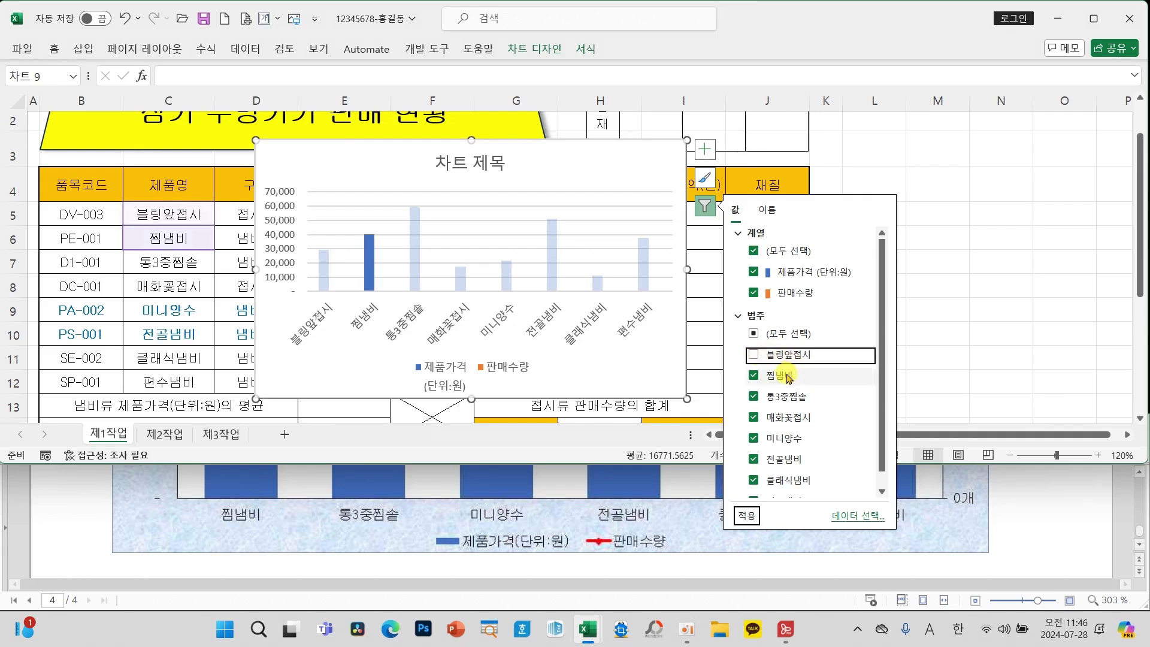
left_click(755, 419)
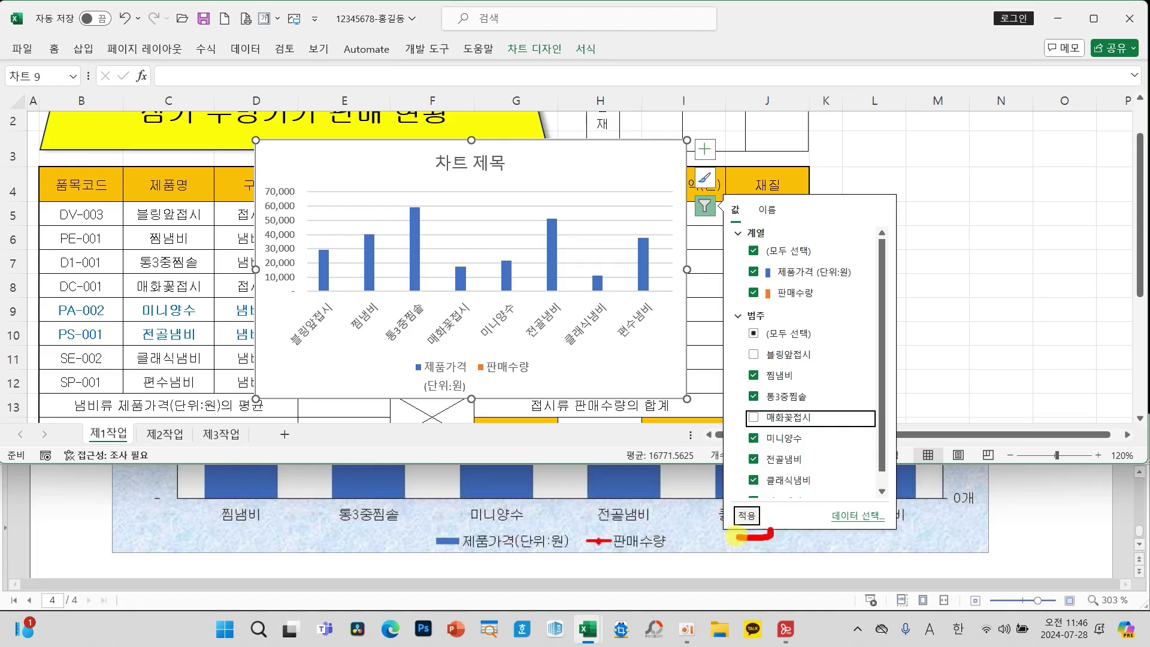
left_click_drag(767, 496, 778, 533)
left_click(768, 535)
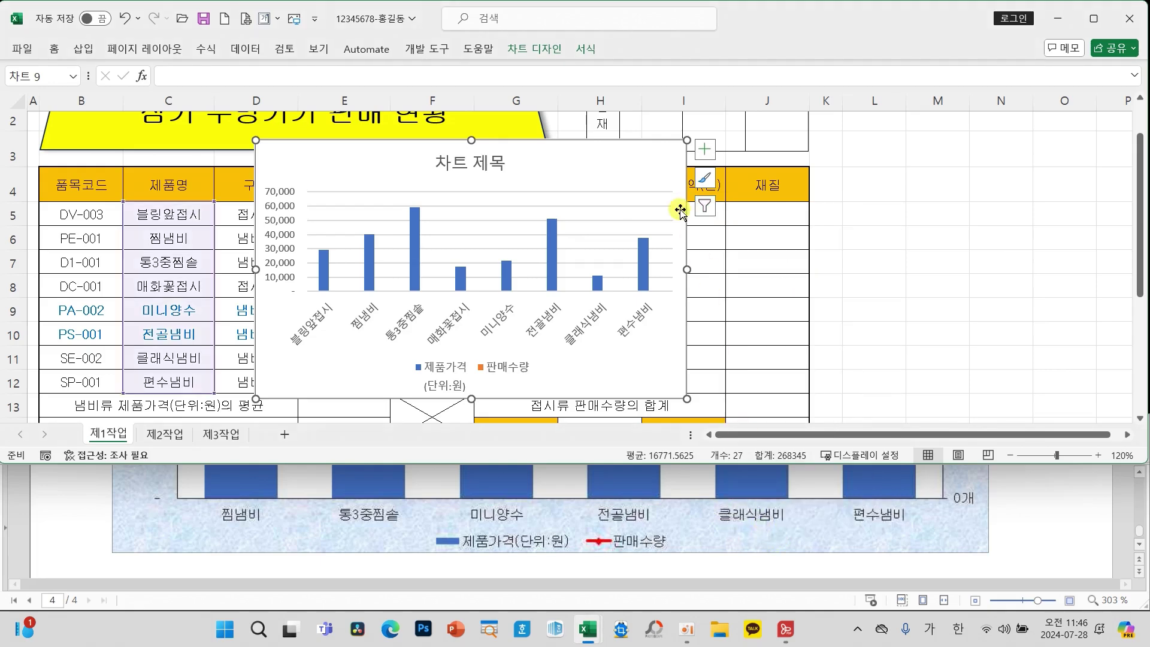
Filter the 블링앞접시 and 매화꽃접시 categories out of the chart and compare its category labels with the expected output
left_click(705, 206)
left_click(753, 355)
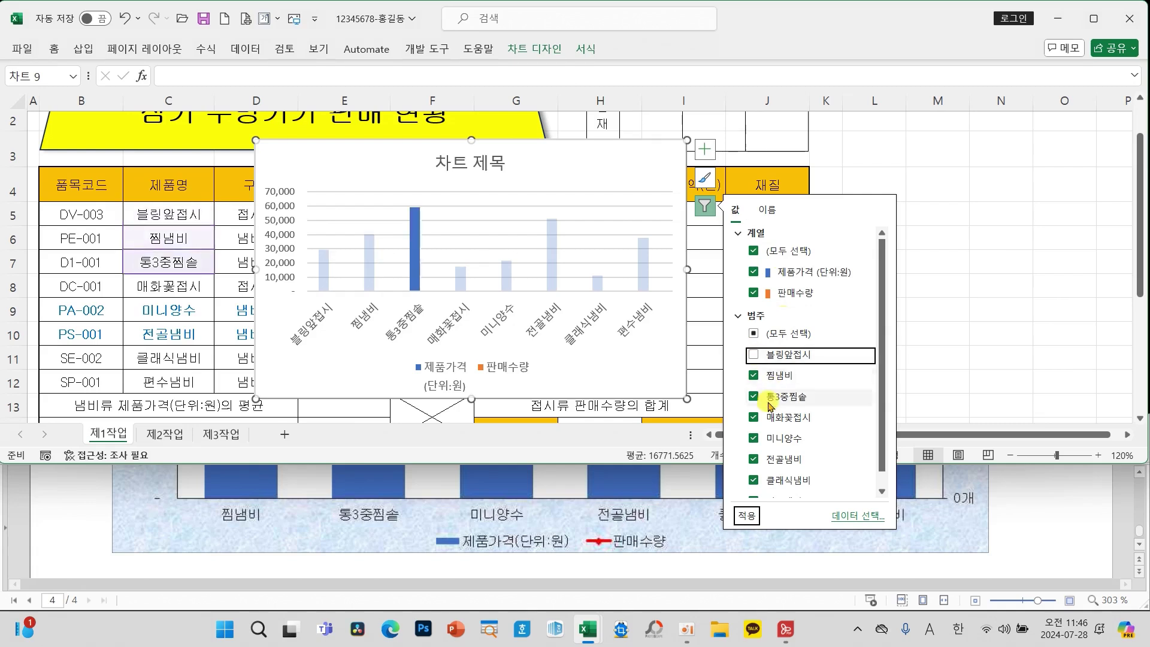
left_click(753, 417)
left_click(749, 515)
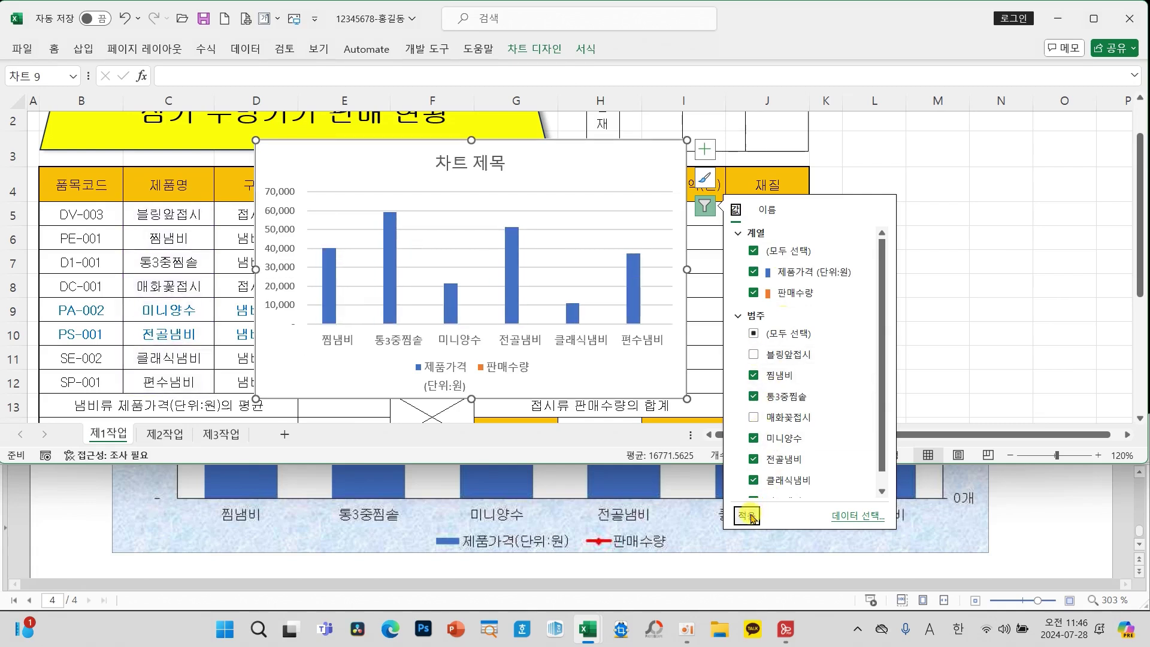
left_click(632, 192)
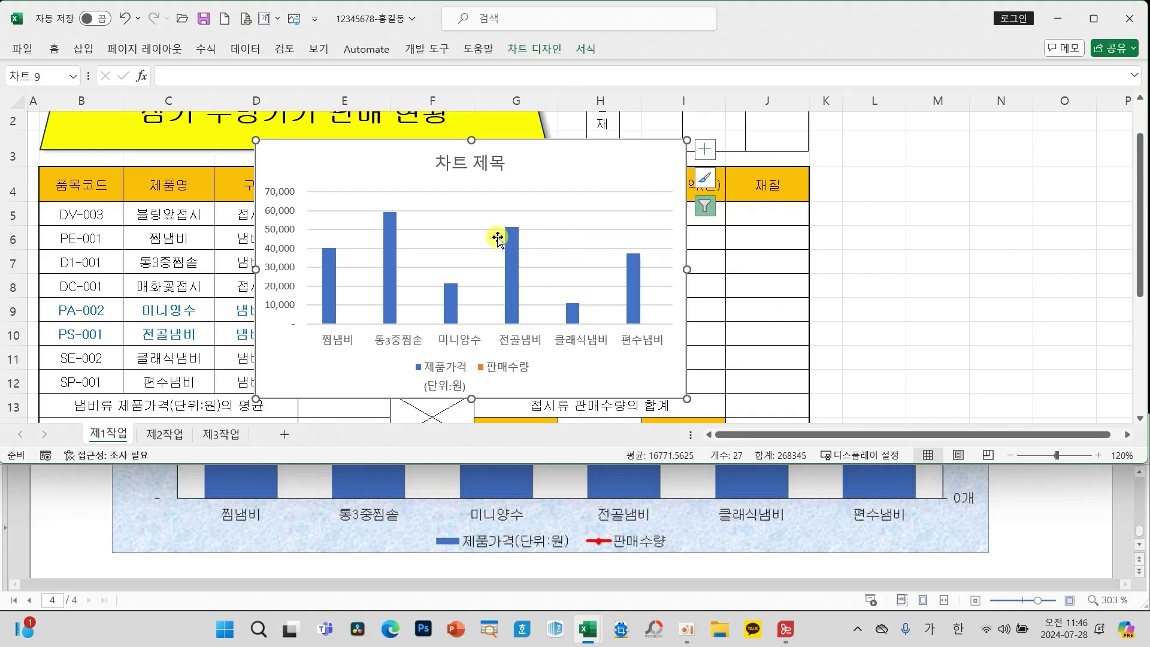
left_click_drag(298, 324, 665, 358)
mouse_move(183, 500)
left_mouse_down()
mouse_move(593, 528)
mouse_move(954, 529)
left_mouse_up()
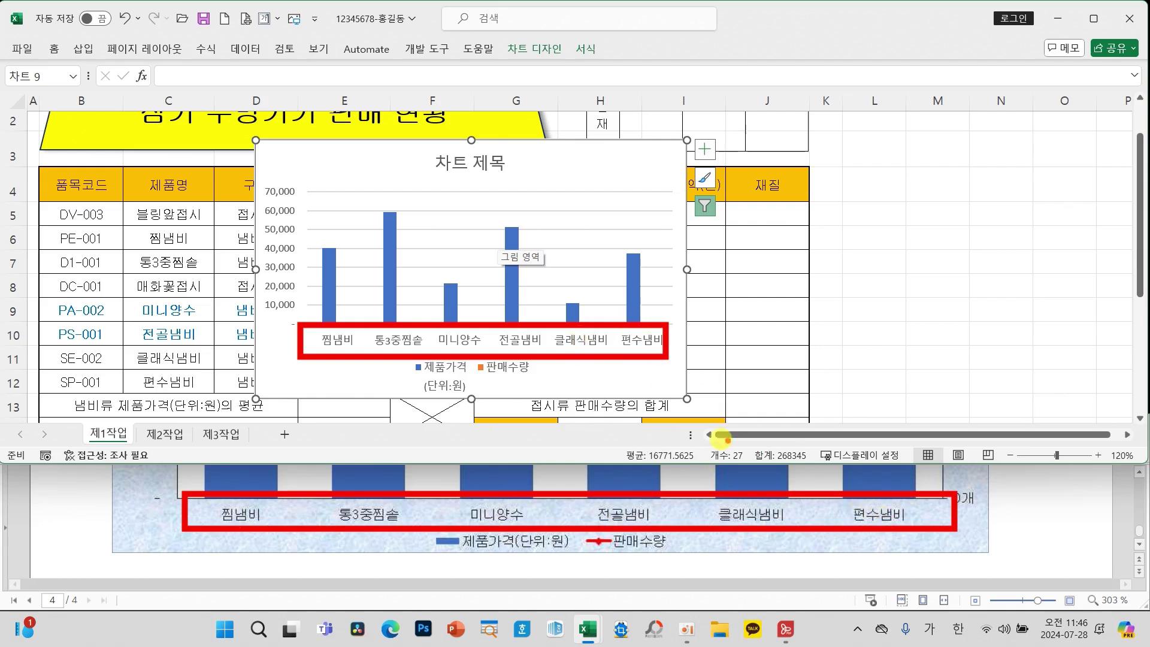
key("Escape")
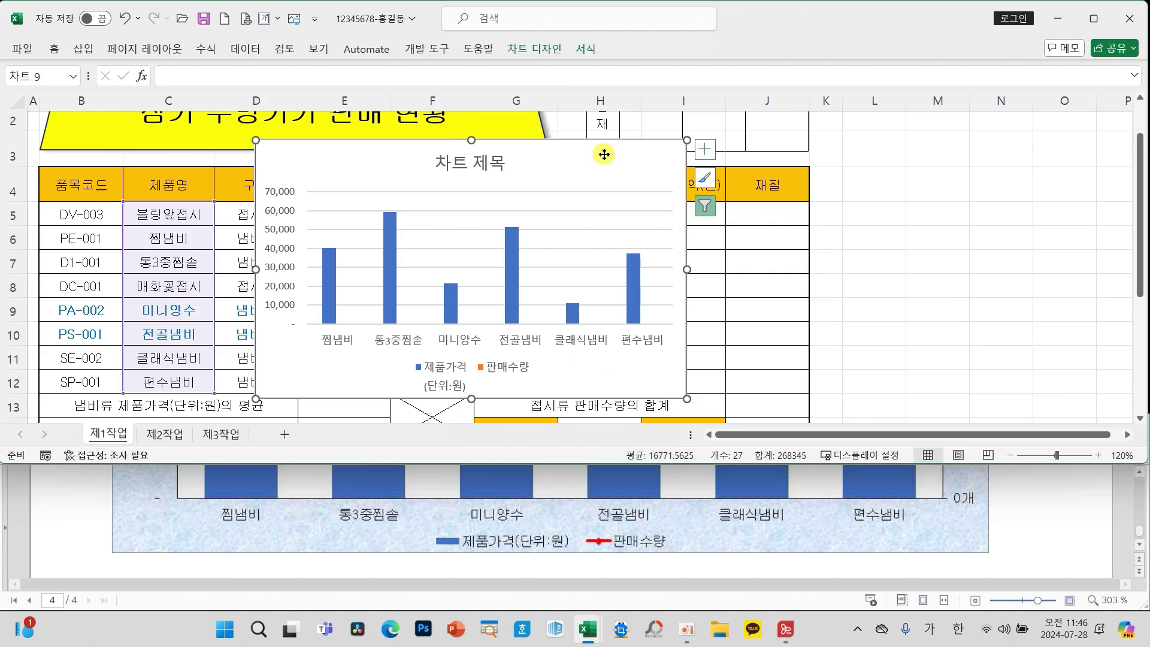
Move the chart to a new sheet named 제4작업 and place that sheet after 제3작업
left_click(535, 51)
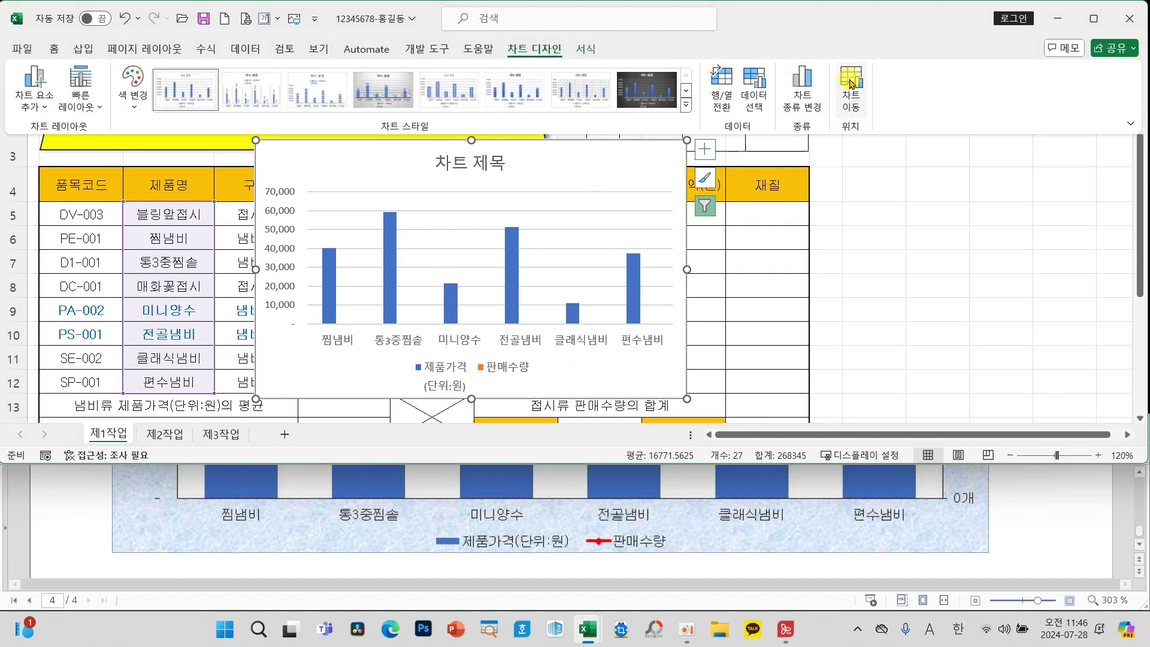
left_click(852, 84)
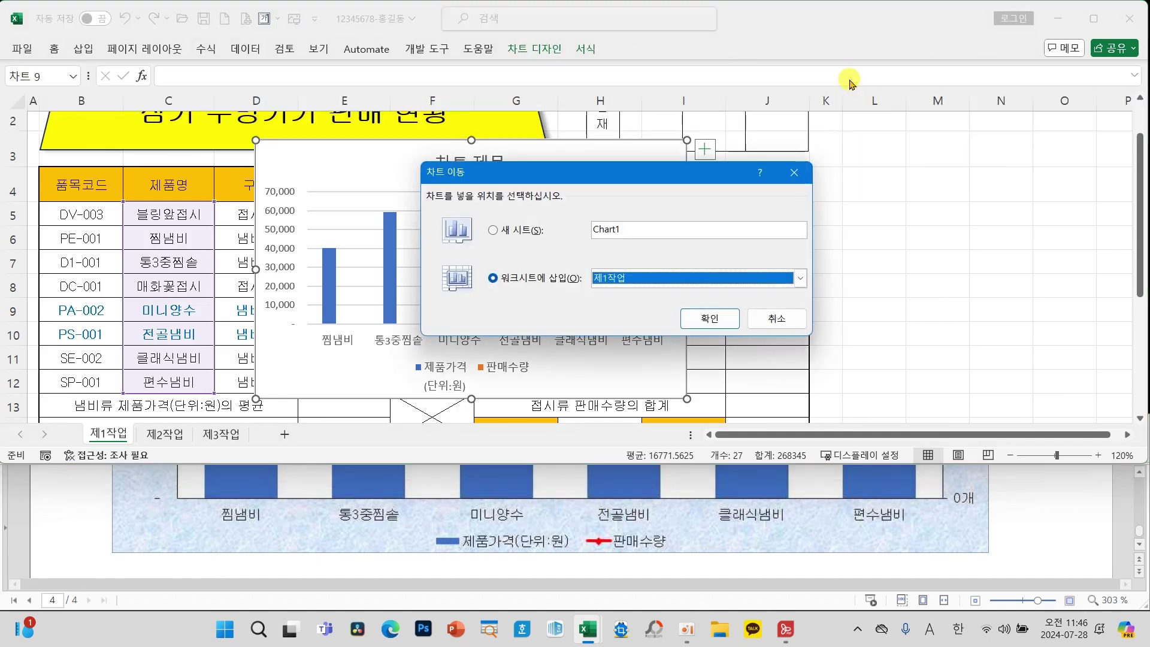
left_click(504, 232)
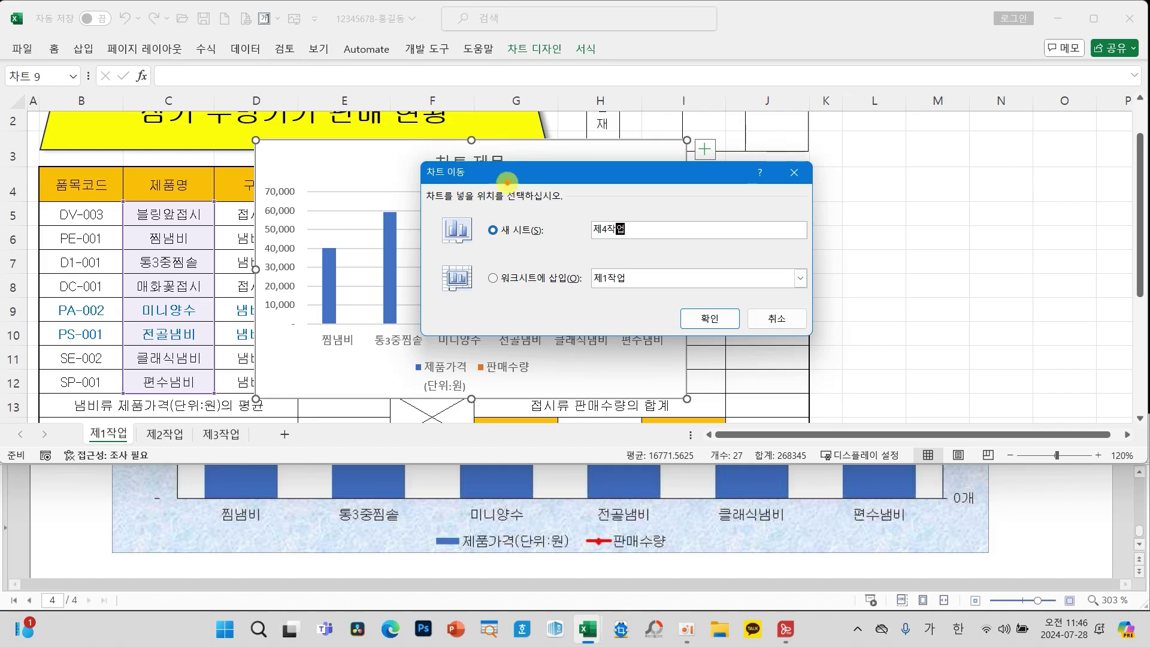
mouse_move(428, 204)
left_mouse_down()
mouse_move(593, 256)
mouse_move(662, 264)
mouse_move(705, 321)
mouse_move(756, 254)
left_mouse_up()
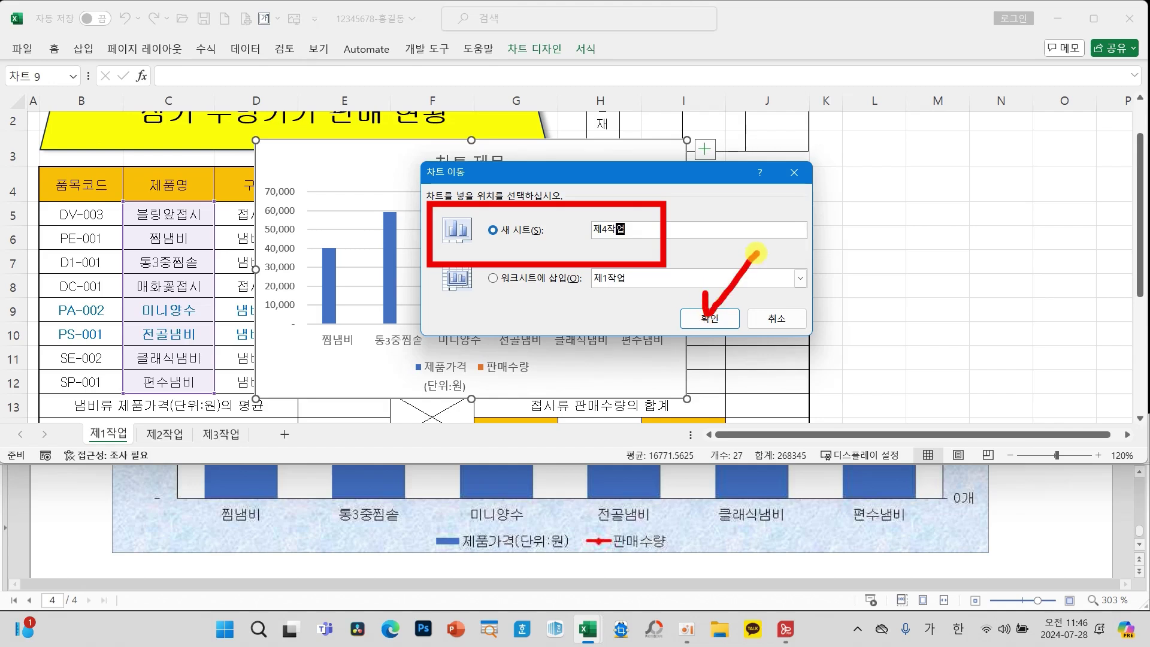
key("Escape")
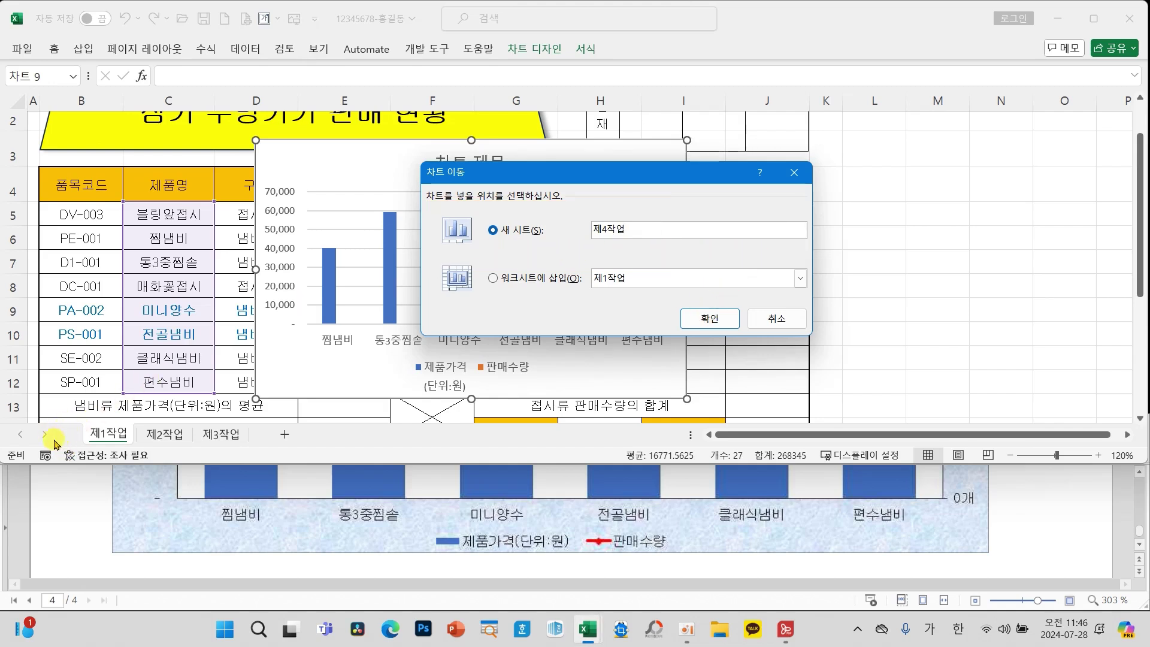
left_click(708, 315)
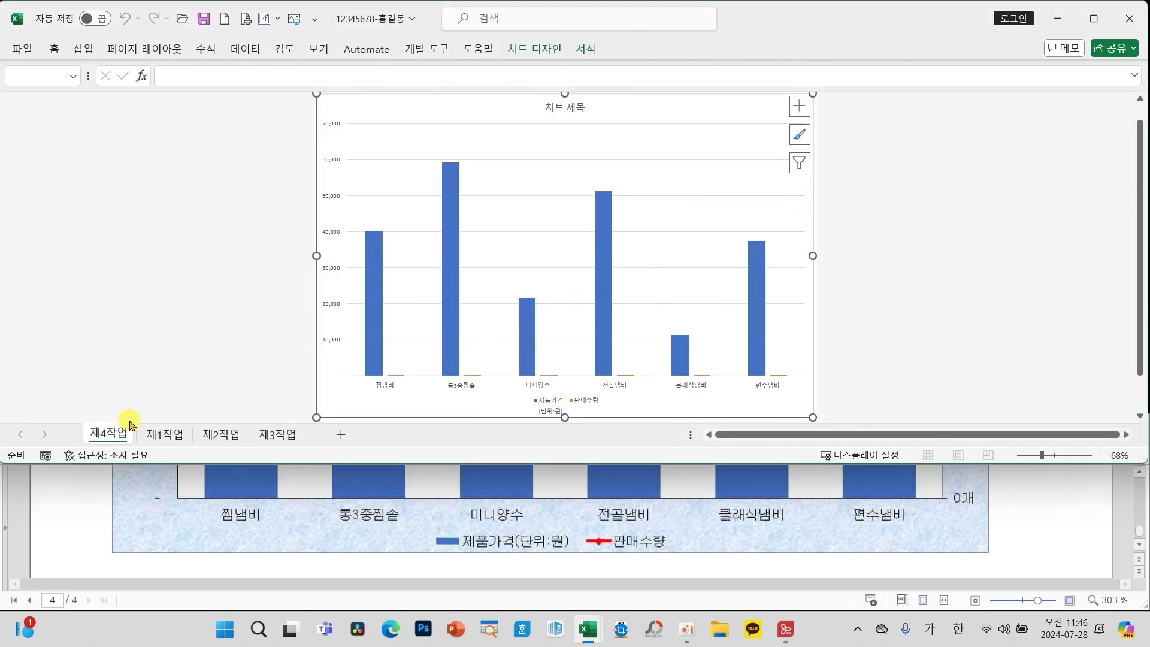
left_click_drag(109, 435, 327, 435)
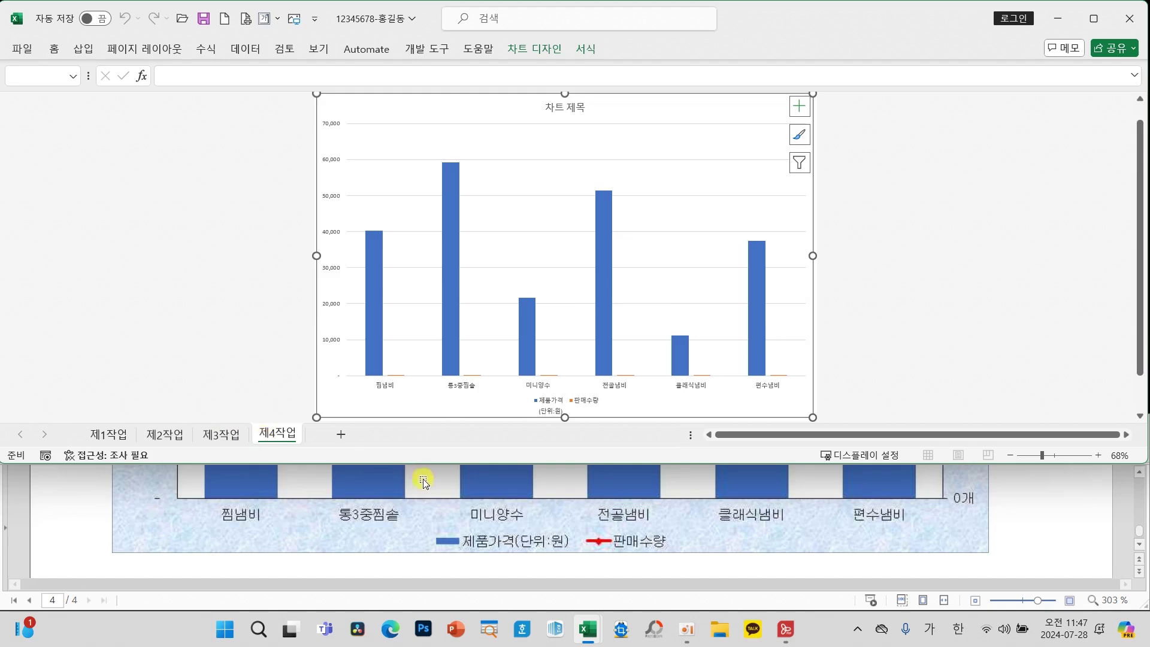
Check the 제4작업 conditions for chart type, data range, location and chart design in the exam paper against the enlarged chart
left_click(1057, 457)
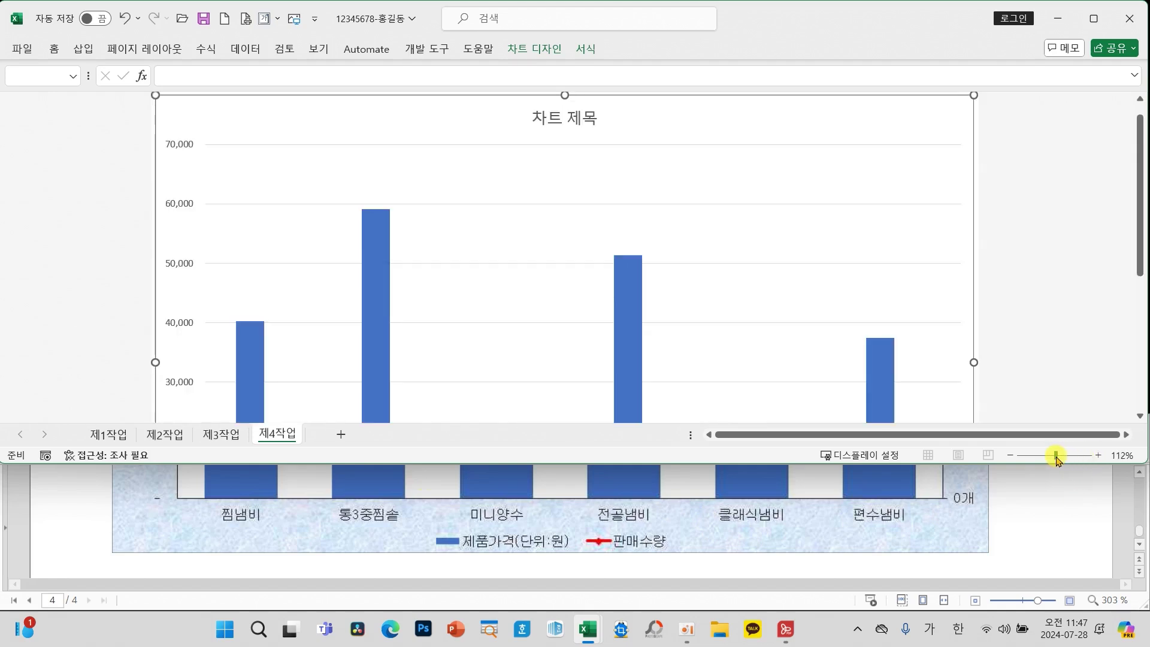
scroll(847, 528, "up", 10)
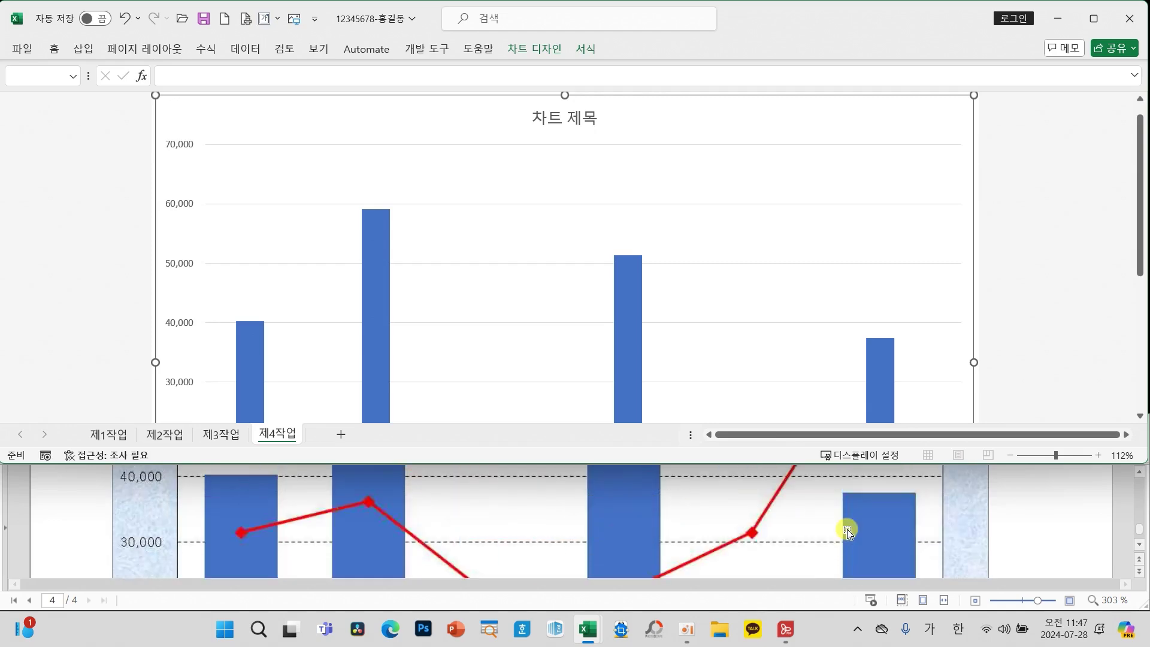
scroll(847, 537, "up", 6)
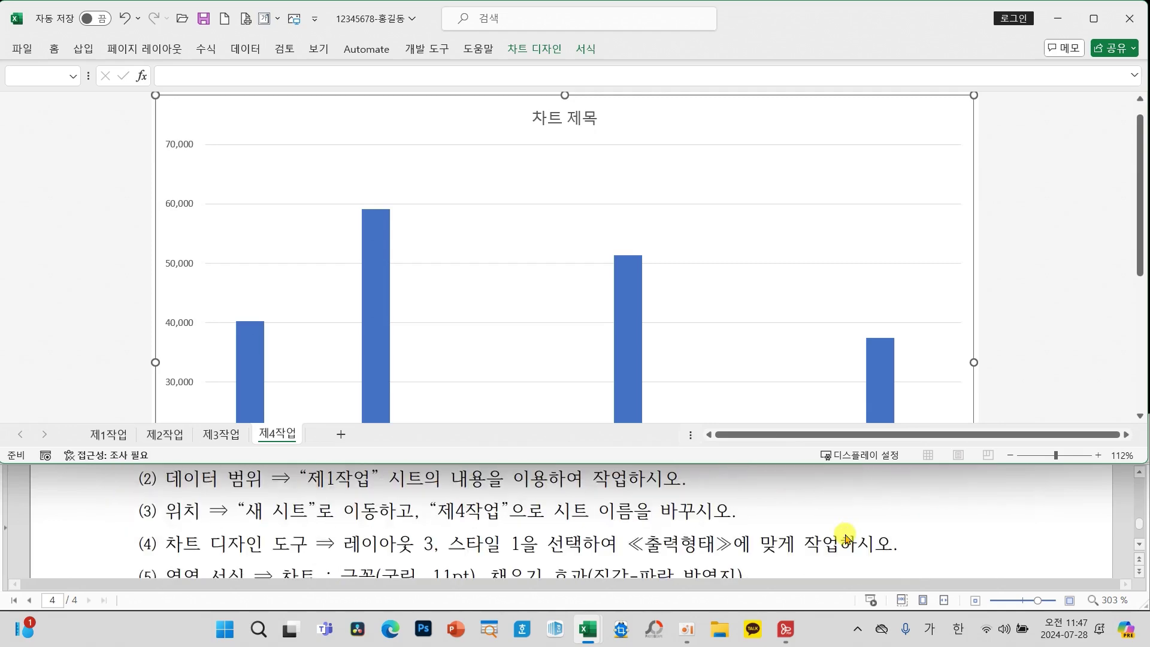
scroll(847, 536, "up", 2)
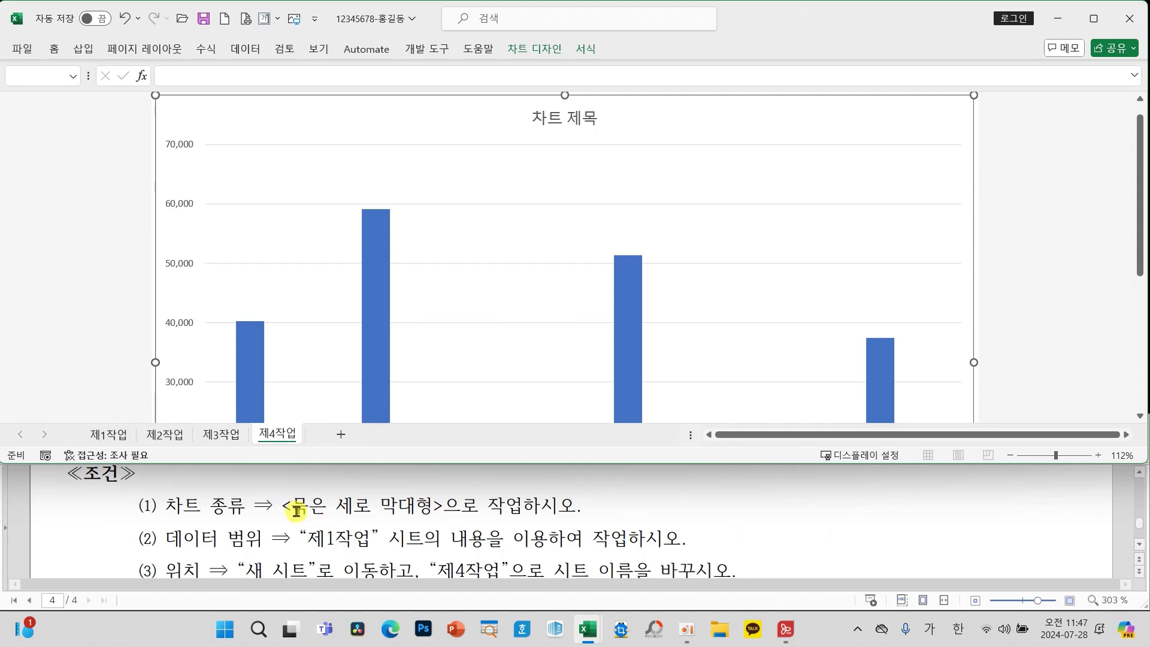
left_click(433, 347)
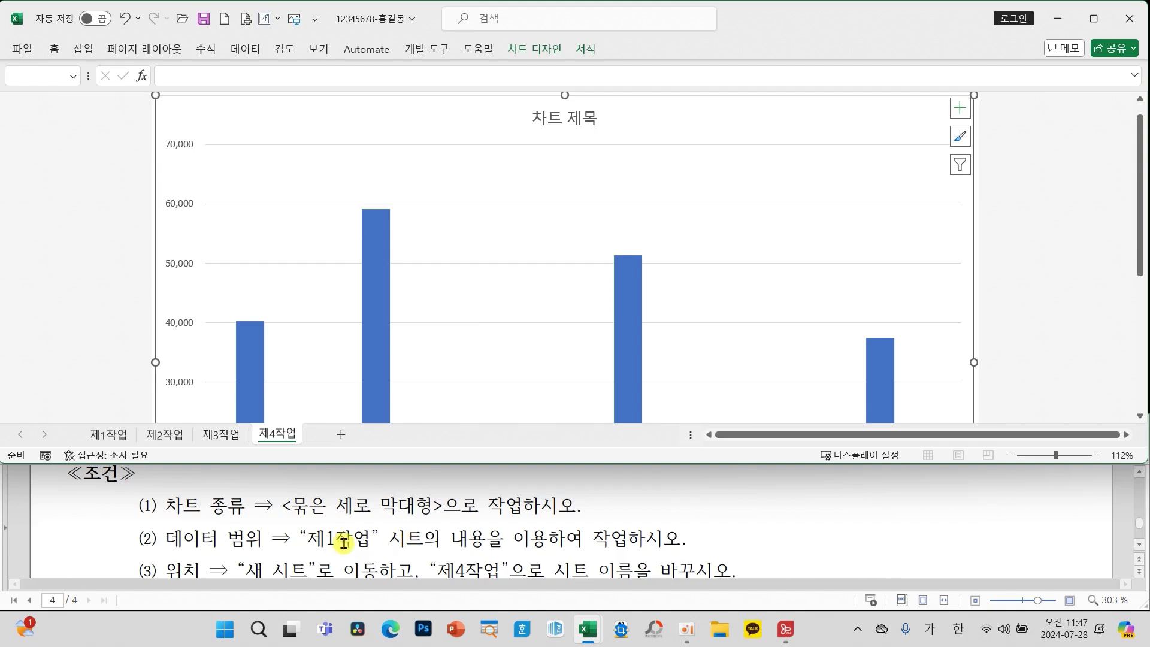
scroll(446, 533, "down", 2)
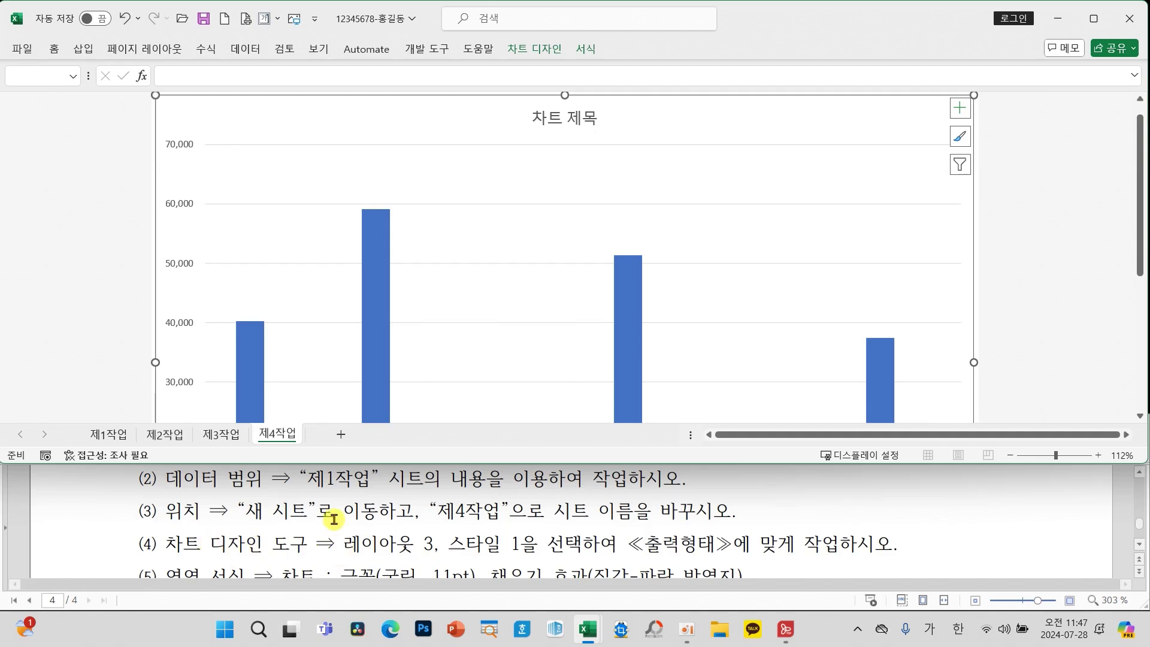
Apply quick layout 레이아웃 3 and chart style 스타일 1 to the 제4작업 chart
left_click_drag(338, 529, 542, 563)
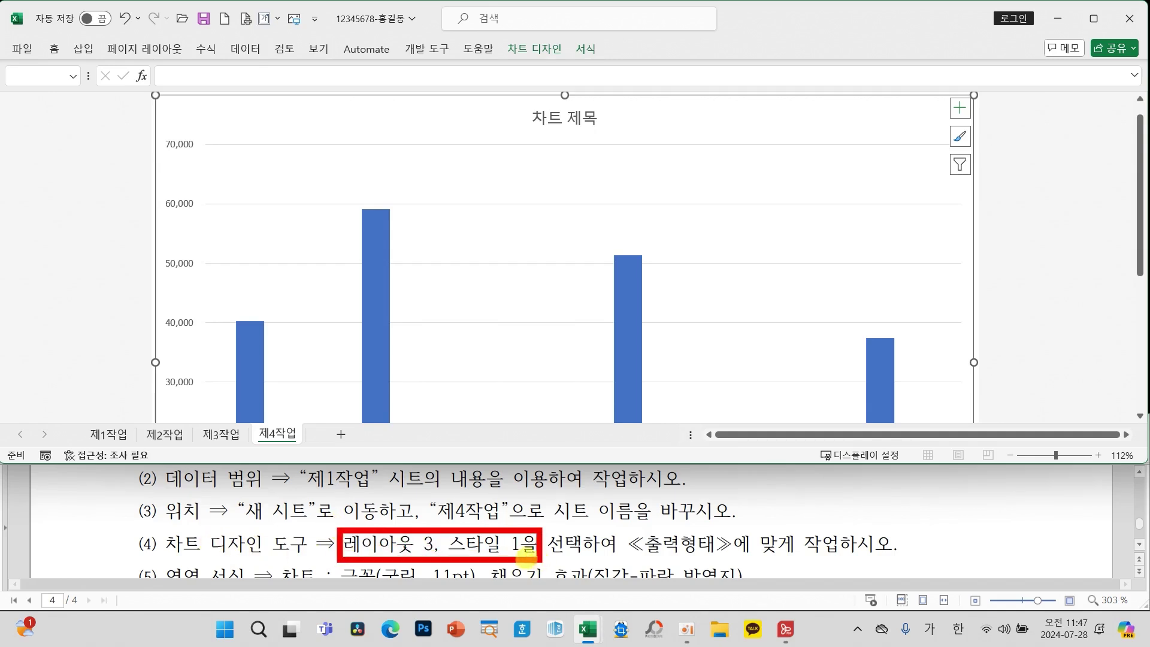
left_click(534, 49)
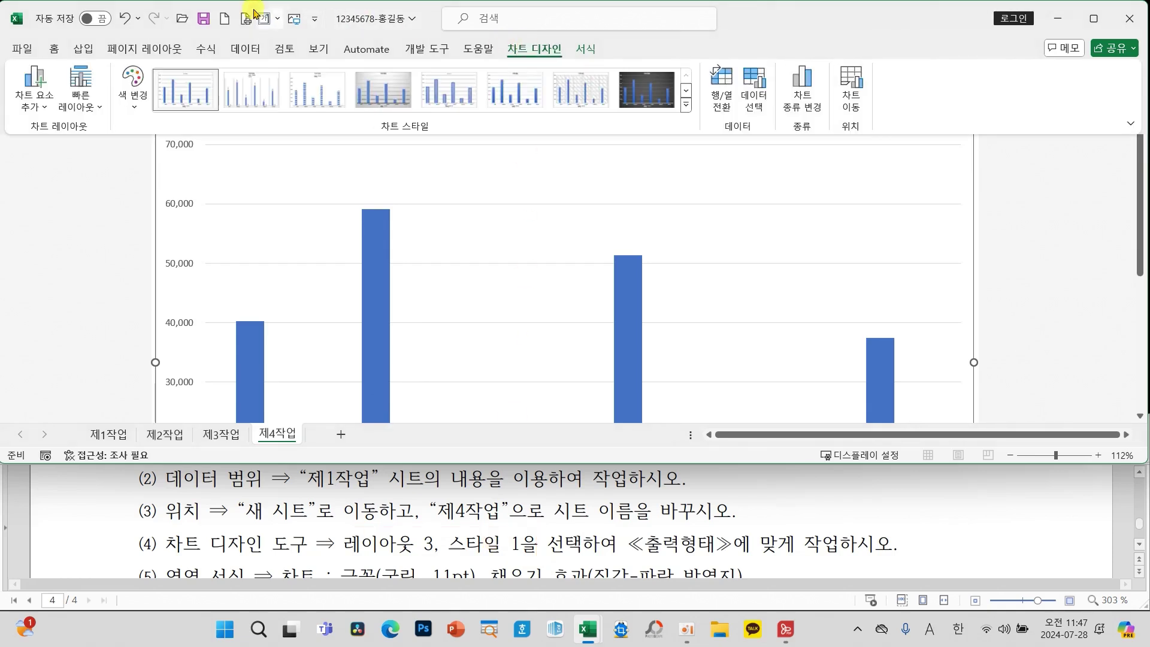
left_click(80, 89)
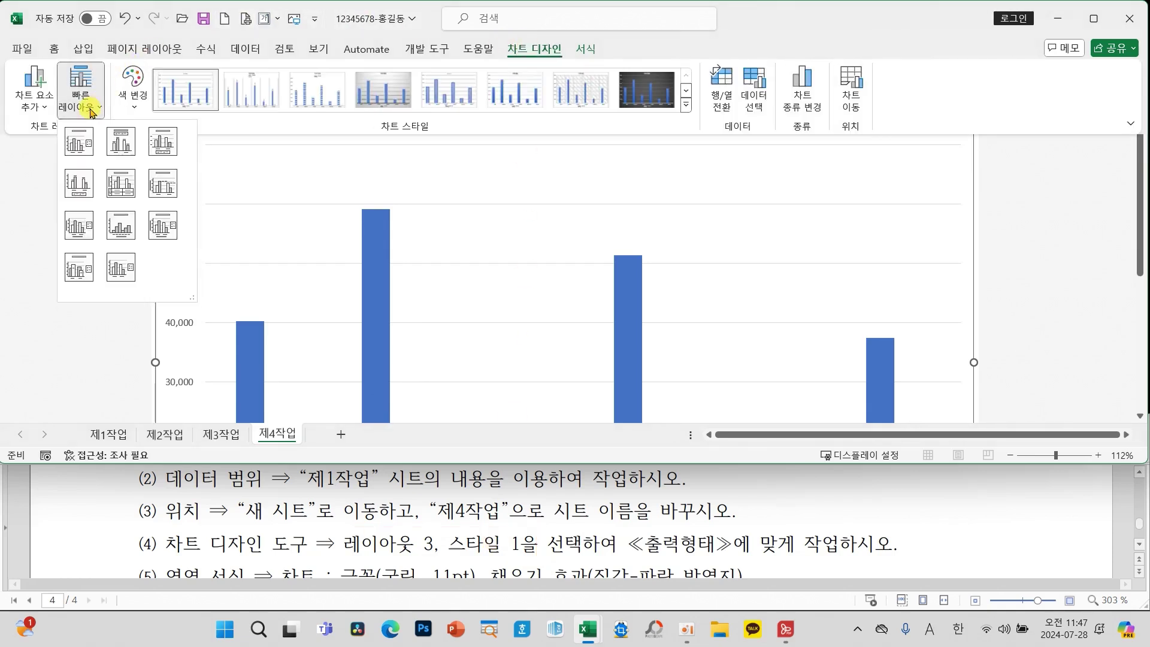
left_click(162, 142)
left_click(684, 106)
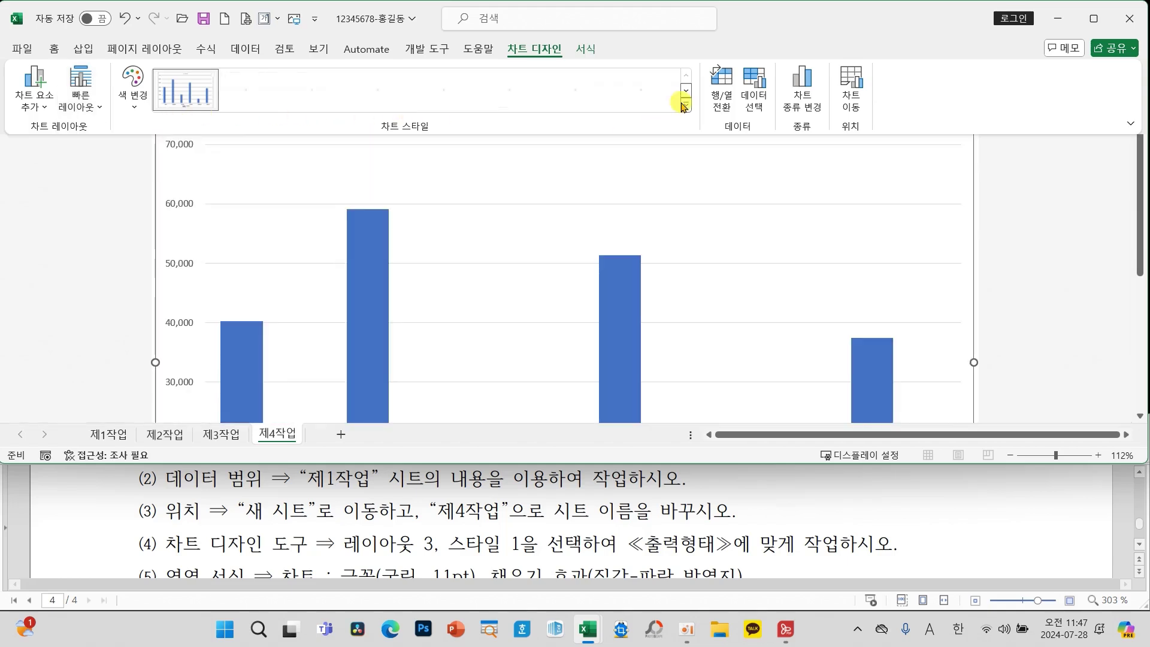
left_click(187, 88)
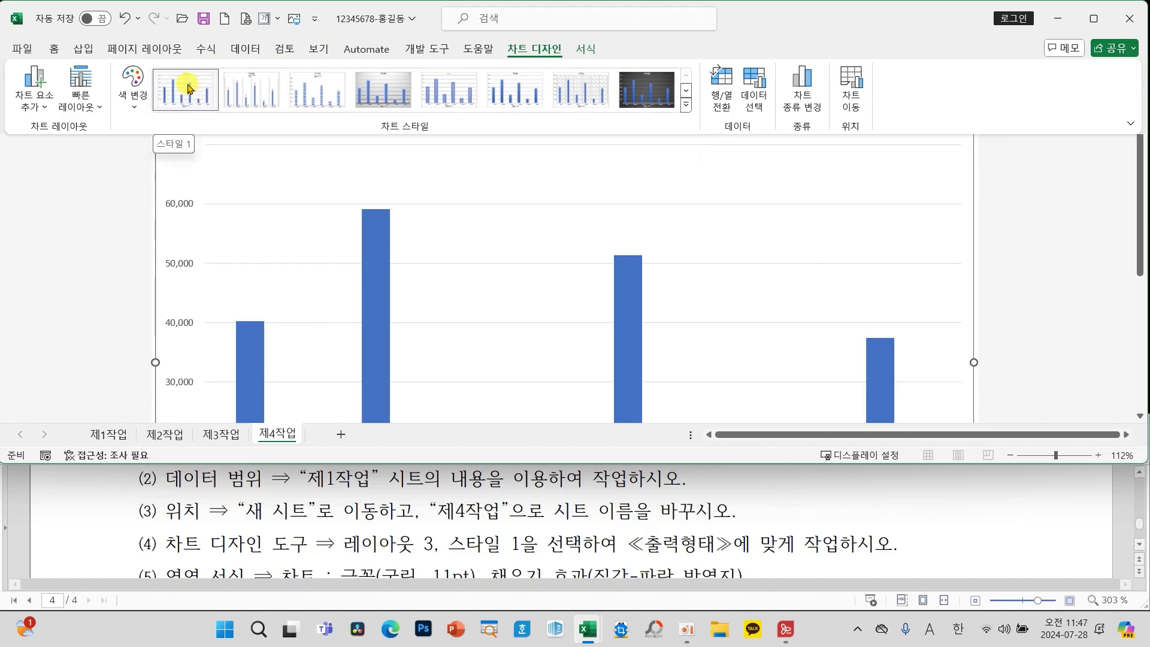
Set the whole chart area's font to 굴림 at 11 pt, following condition (5) of the exam paper
scroll(570, 537, "down", 2)
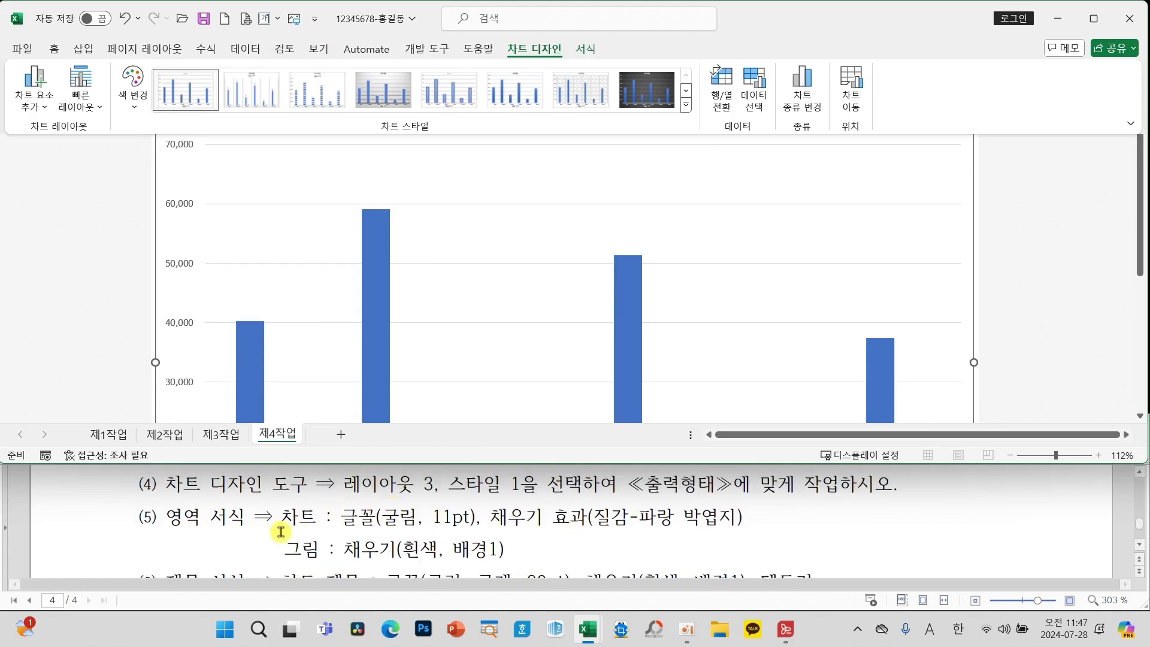
left_click(1011, 231)
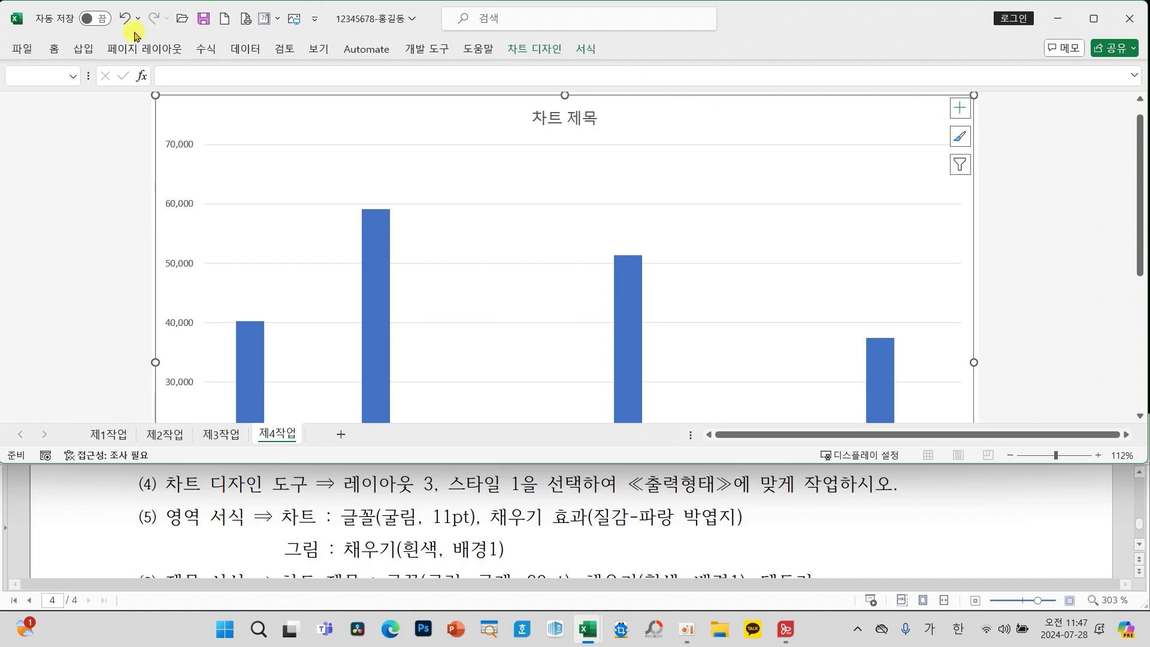
left_click(53, 51)
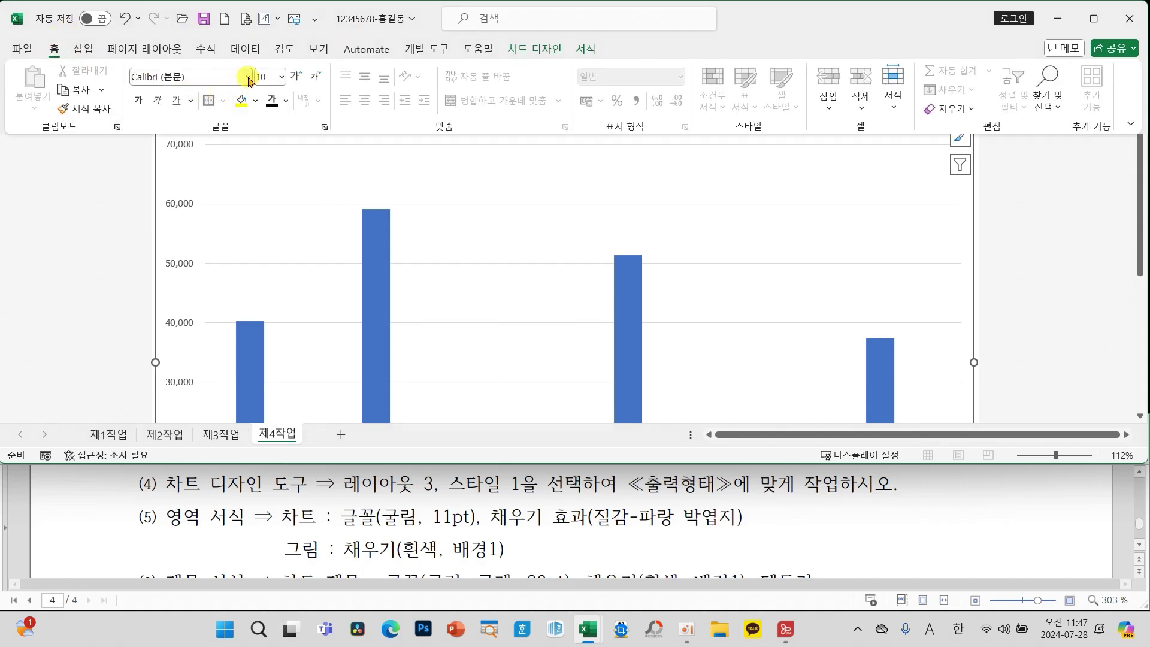
left_click(248, 78)
left_click(161, 221)
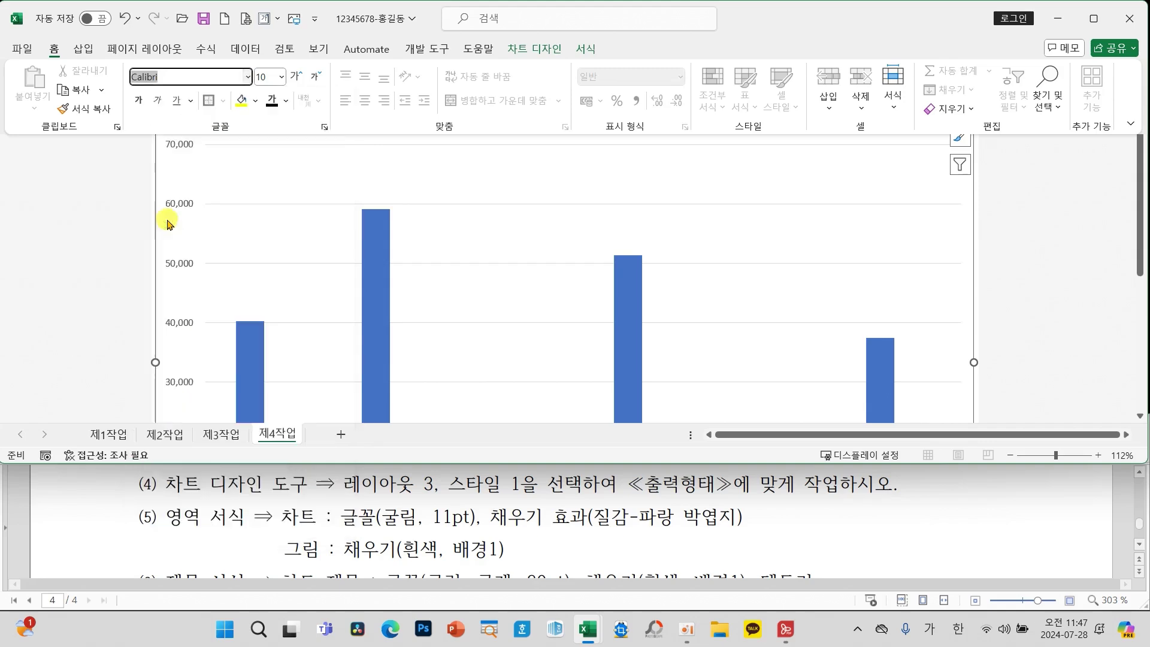
left_click(281, 78)
left_click(268, 167)
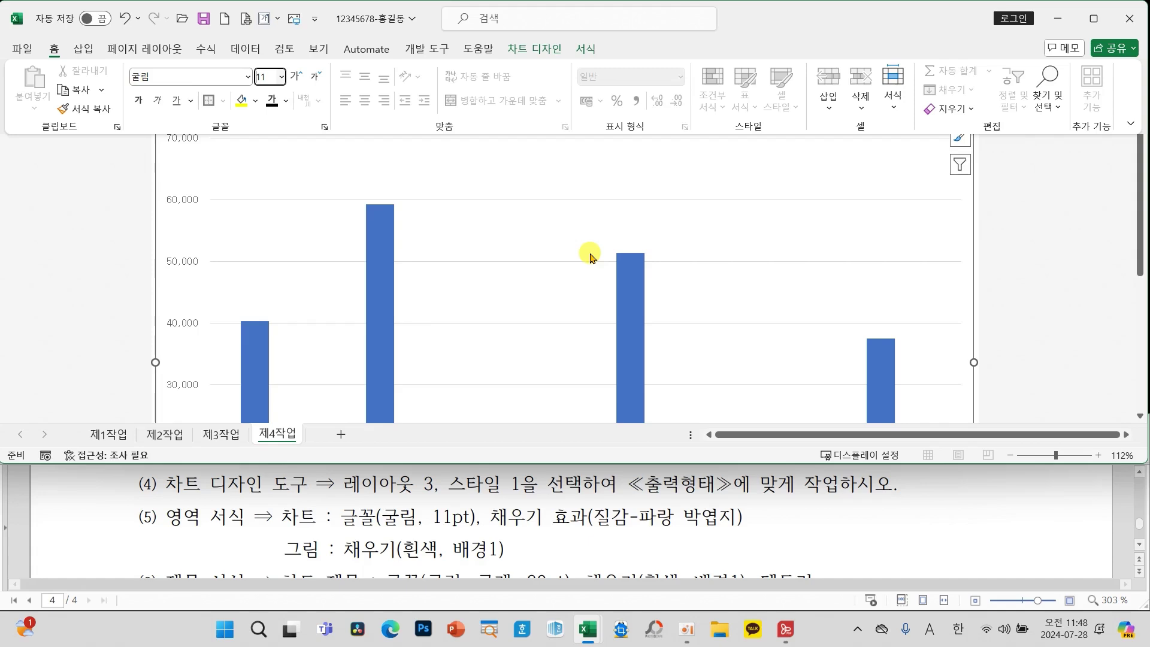
Fill the chart area with the 파랑 박엽지 texture
scroll(588, 267, "up", 1)
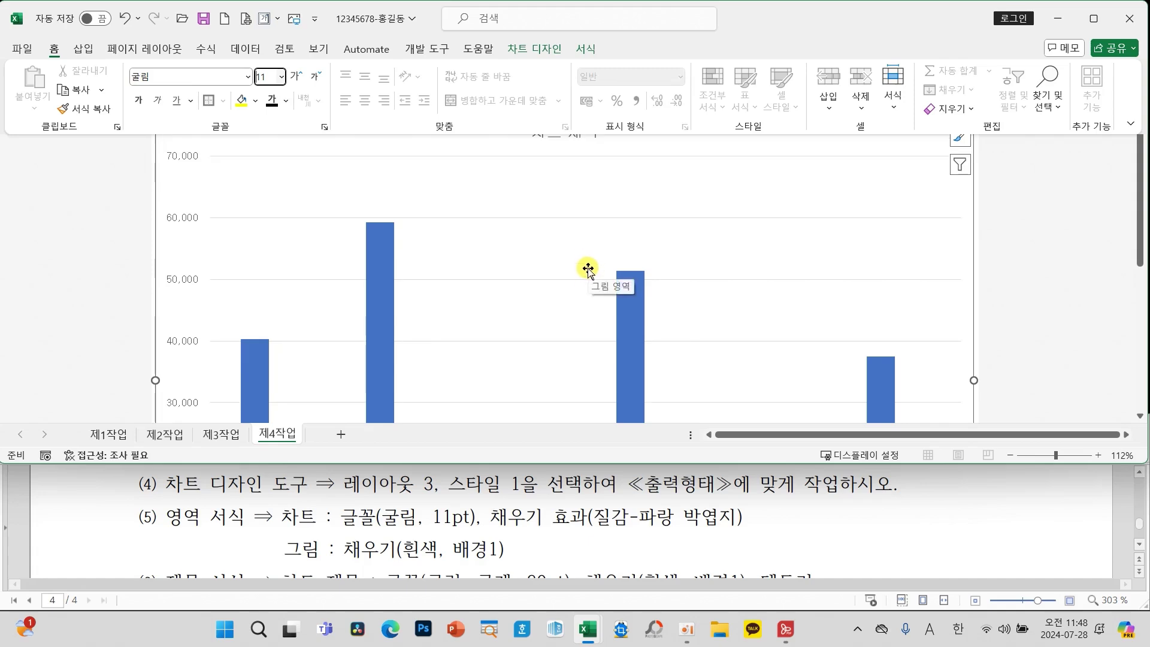
left_click(585, 50)
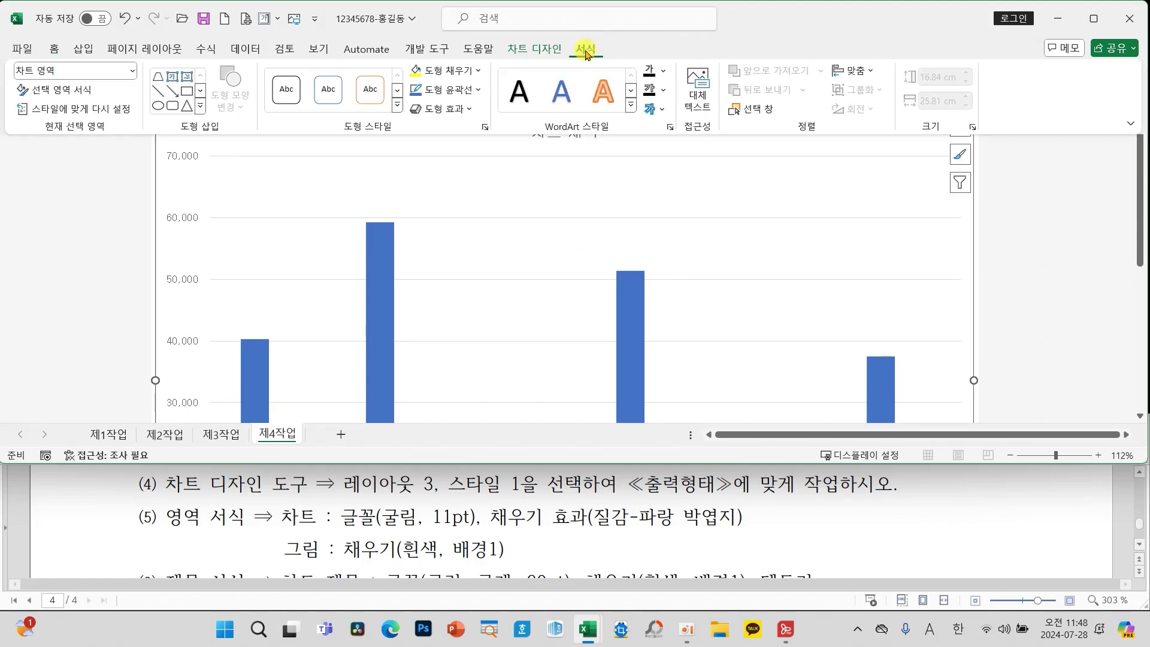
left_click(453, 73)
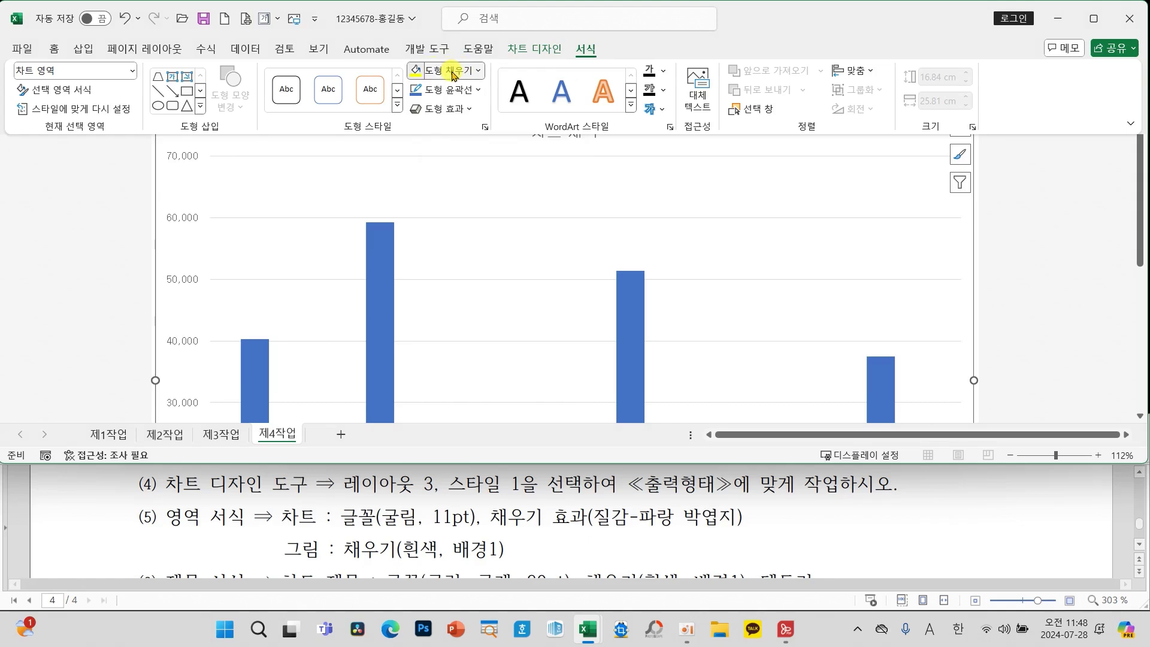
mouse_move(463, 345)
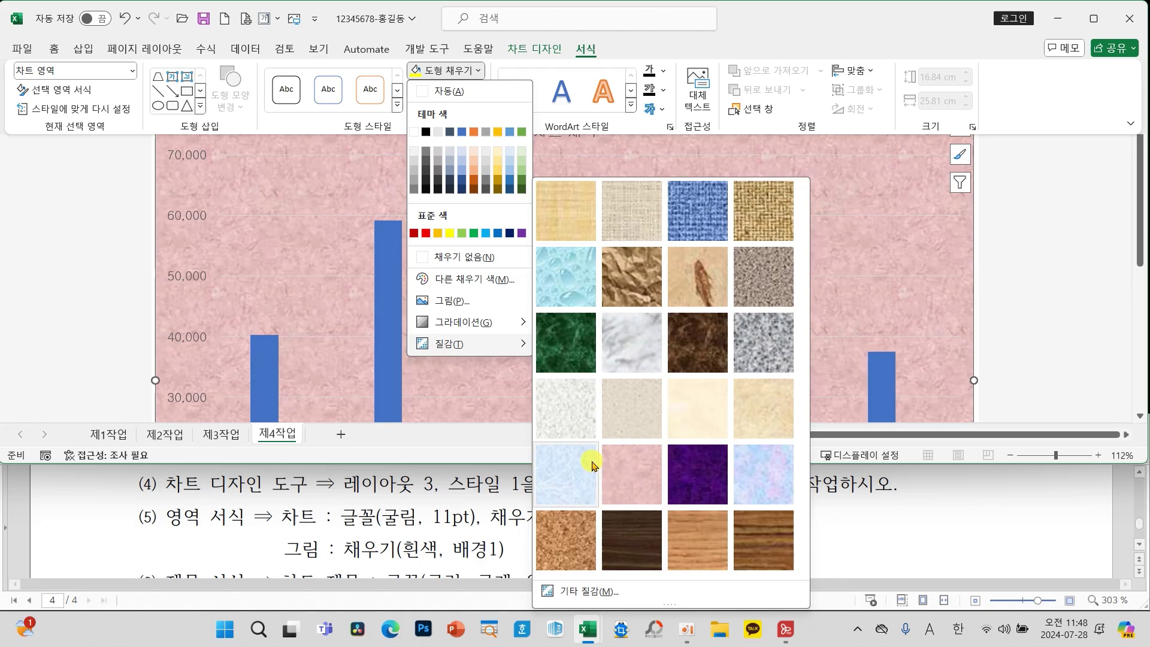
left_click(568, 477)
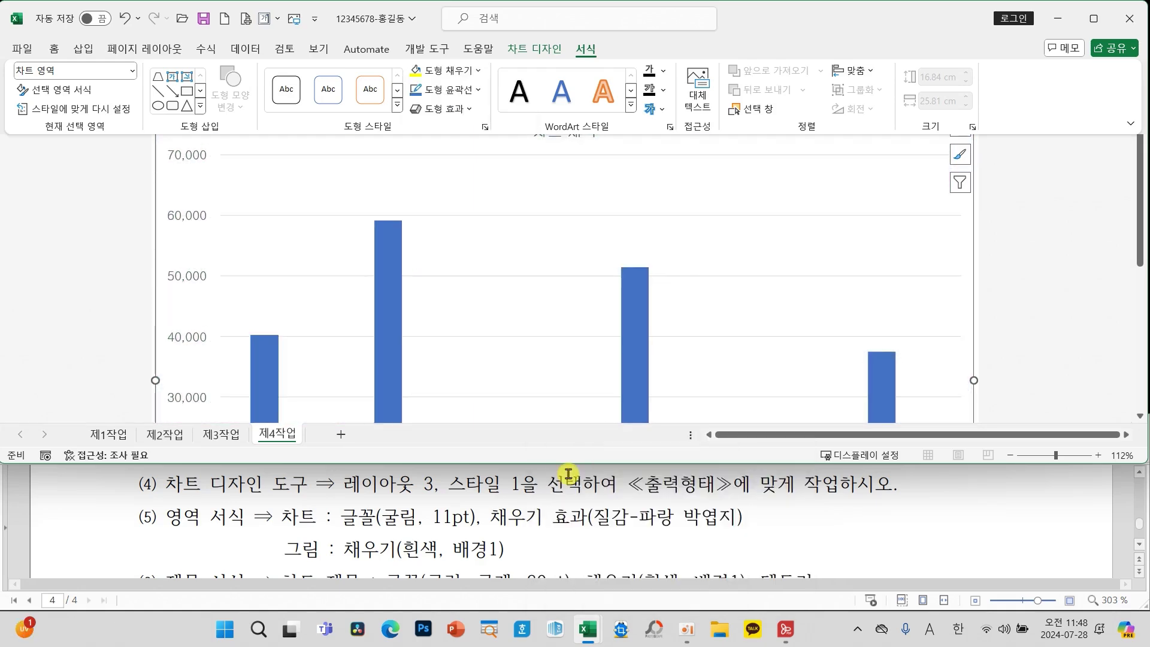
left_click(476, 70)
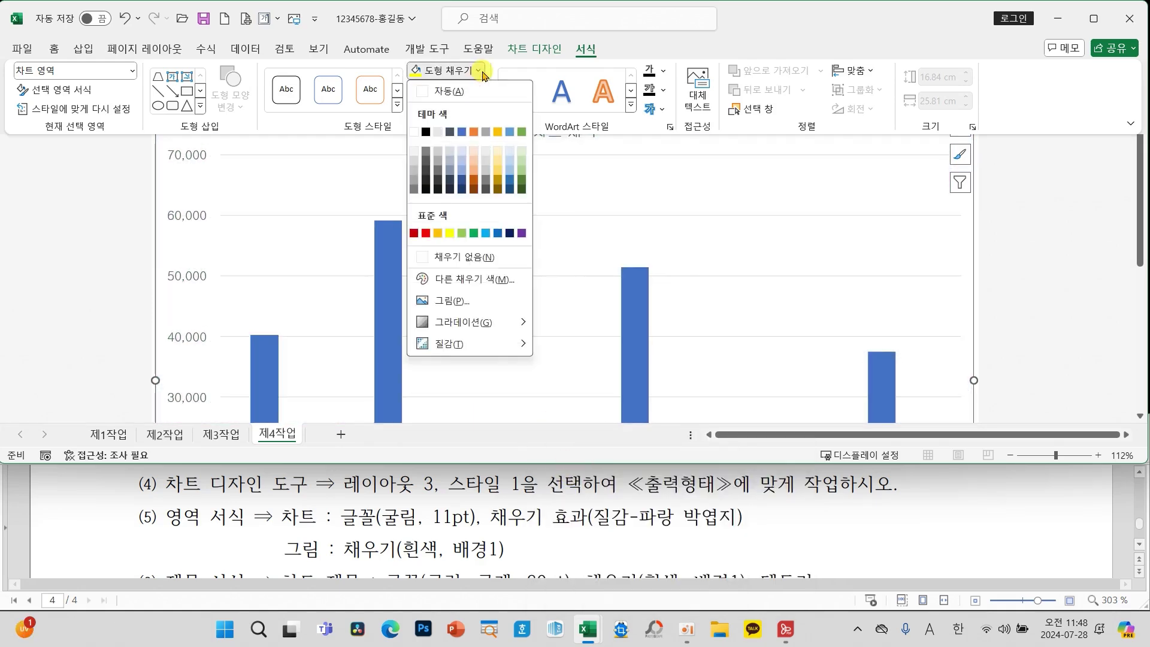
mouse_move(514, 343)
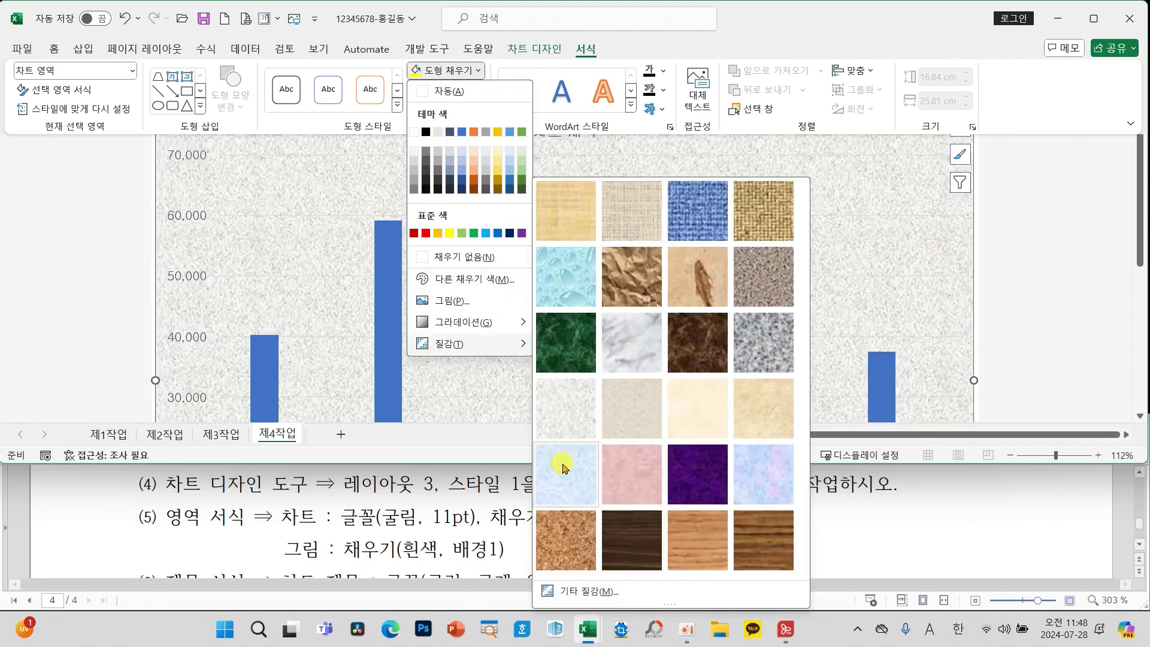
left_click(563, 467)
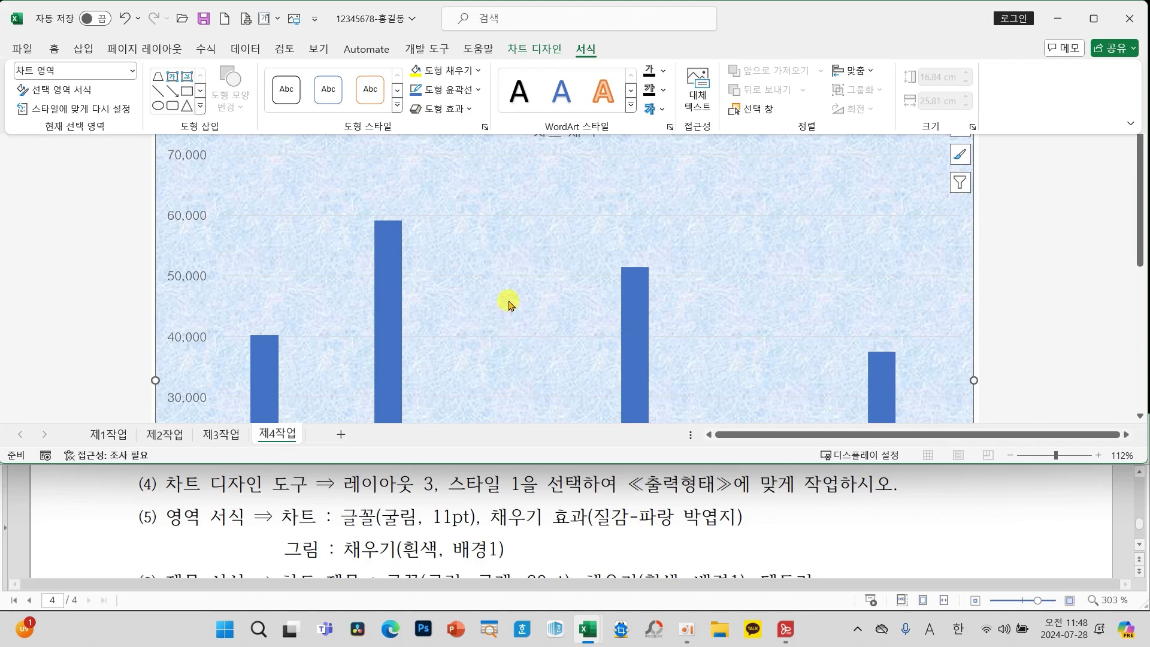
Fill the chart's plot area with the theme color 흰색, 배경 1
left_click_drag(505, 324, 575, 232)
key("Escape")
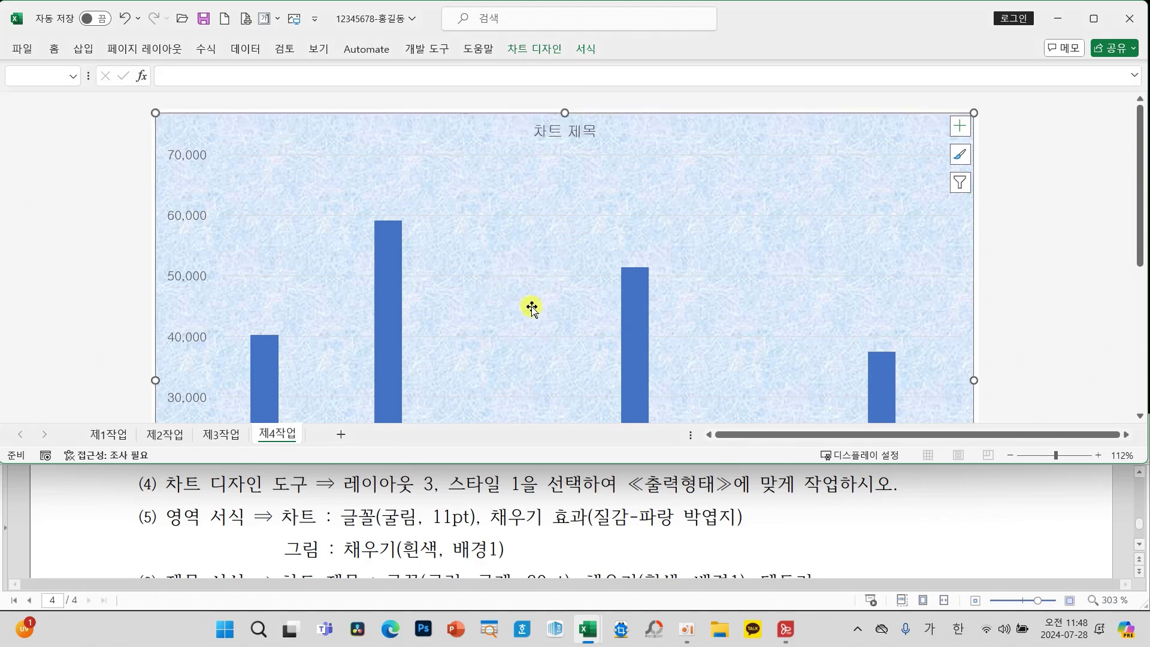
left_click(525, 306)
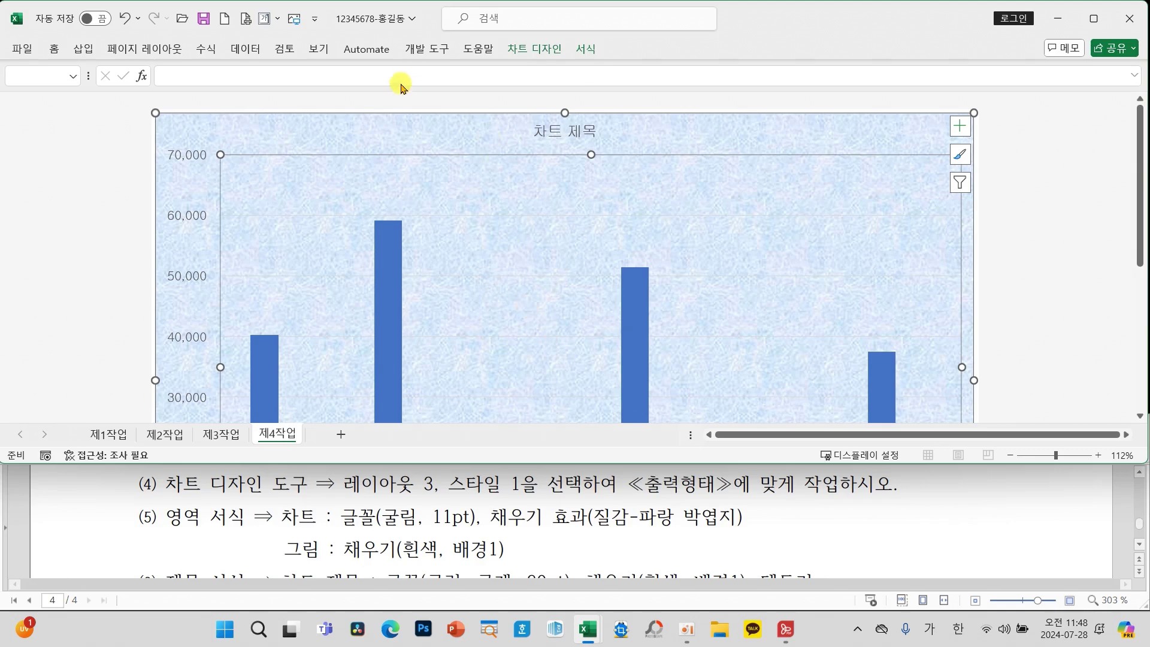
left_click(586, 48)
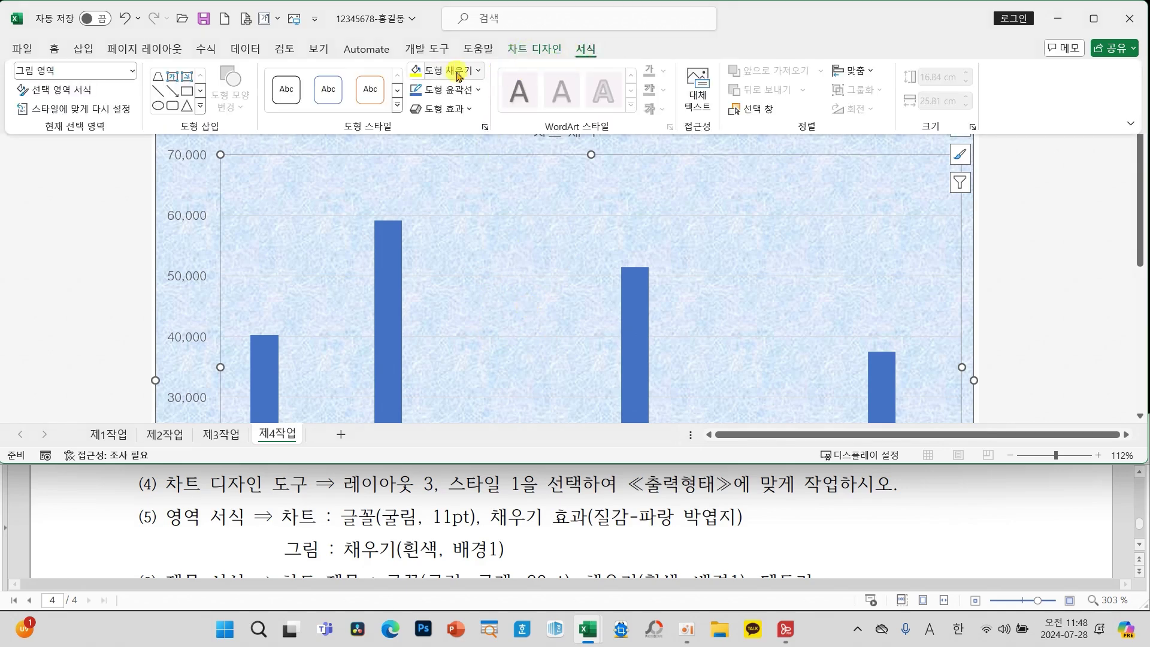
left_click(480, 71)
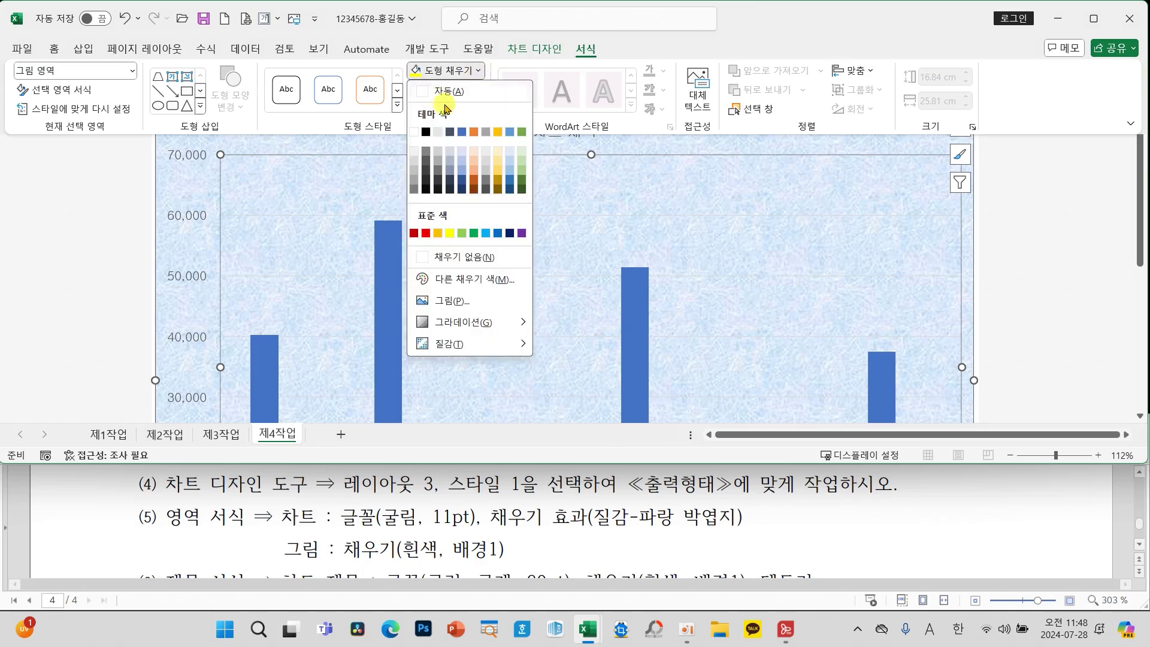
left_click(415, 132)
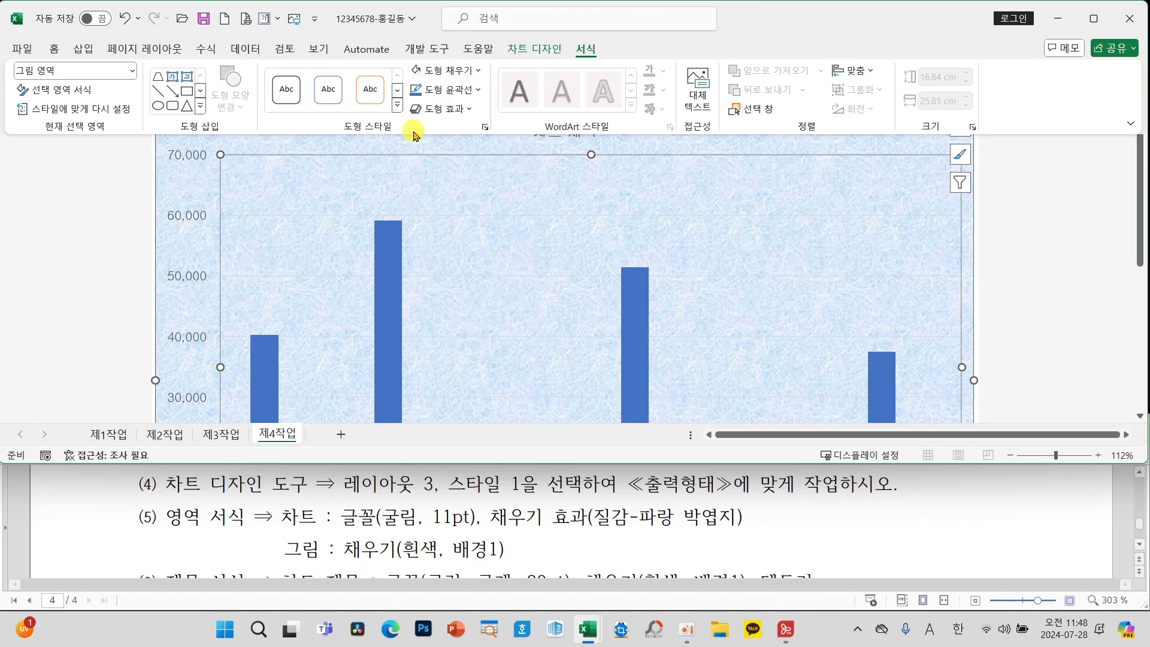
left_click(477, 71)
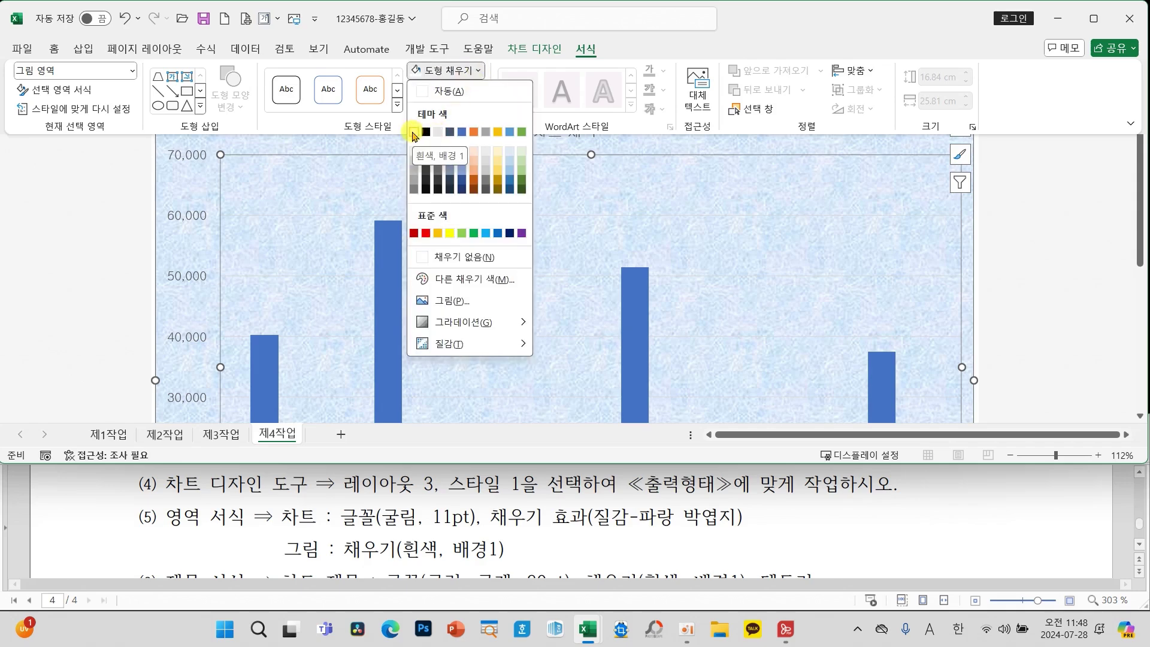
left_click(415, 132)
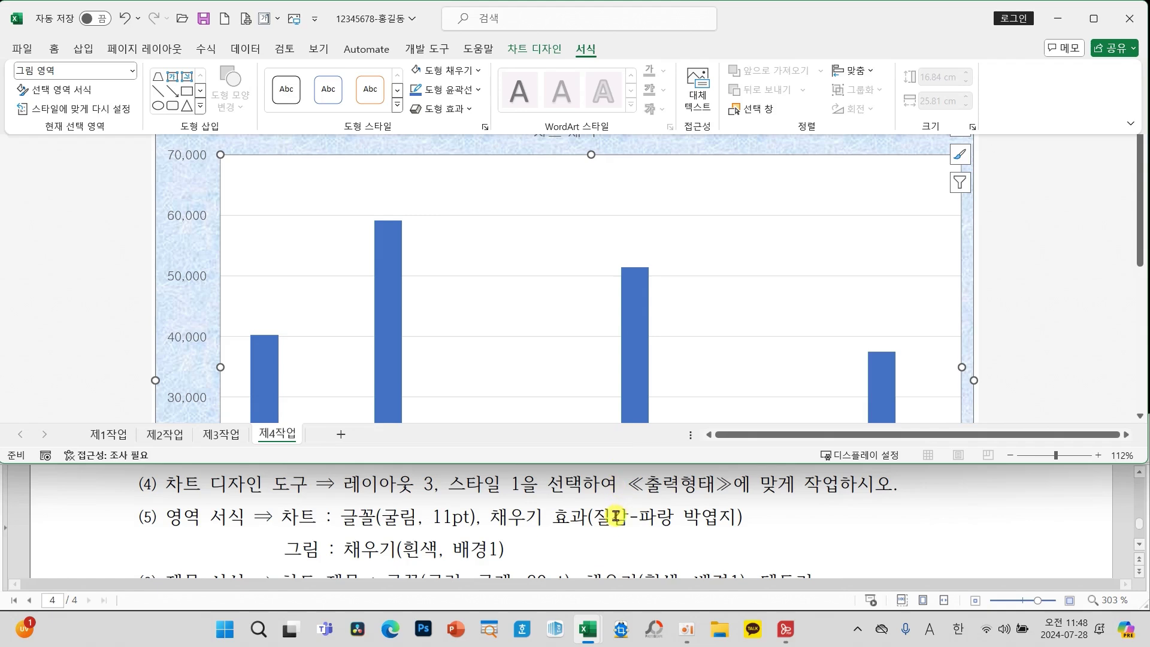
Fill the chart title with 흰색, 배경 1 as condition (6) requires, and open its outline color choices
scroll(615, 515, "down", 1)
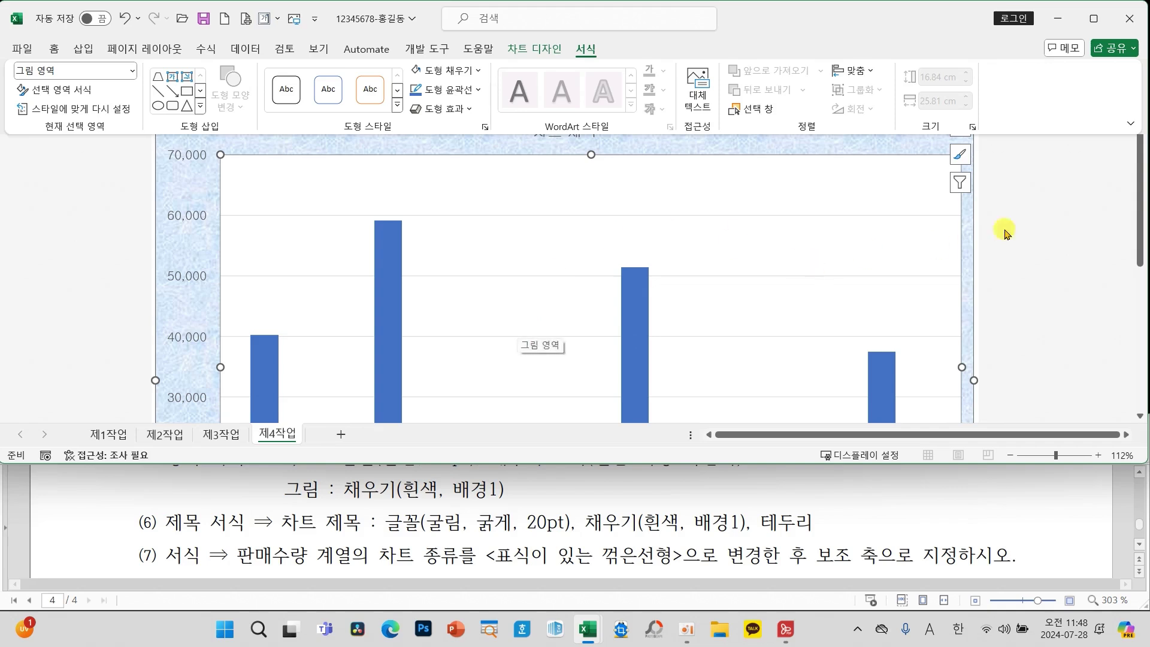
left_click(1135, 200)
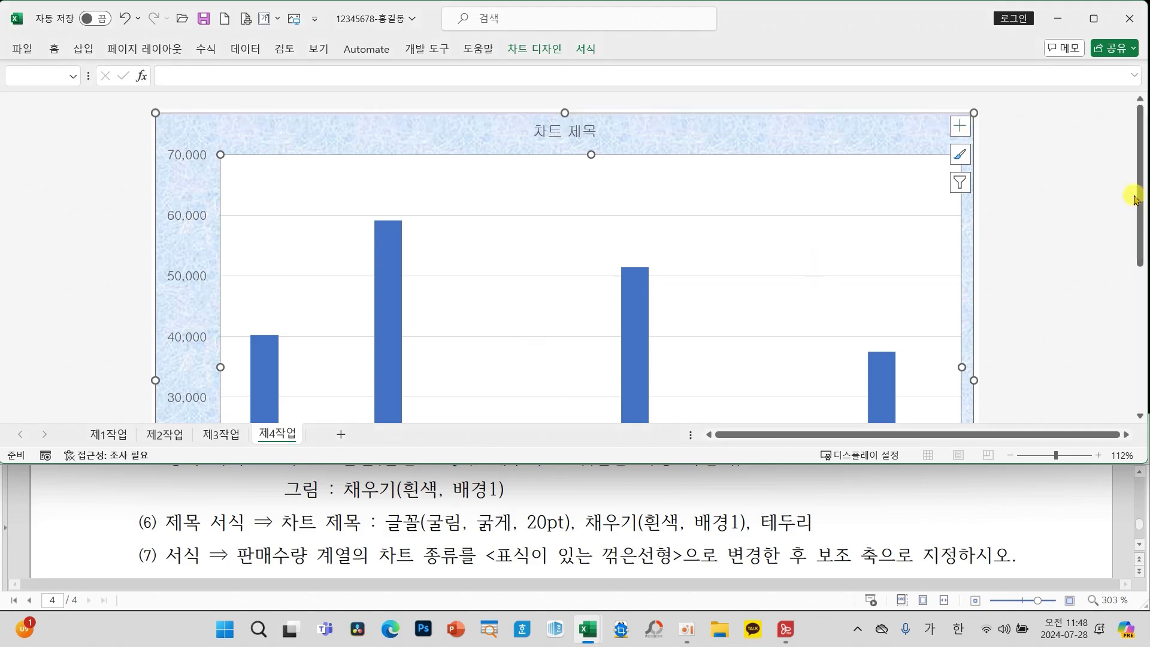
left_click(568, 132)
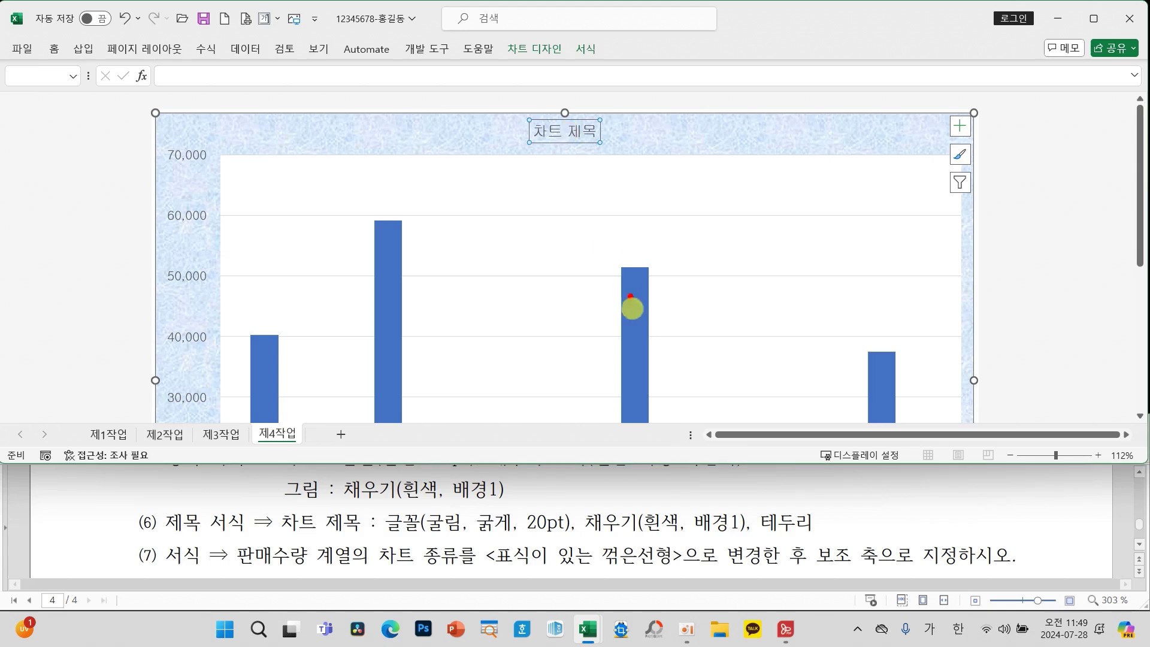
left_click_drag(582, 499, 832, 545)
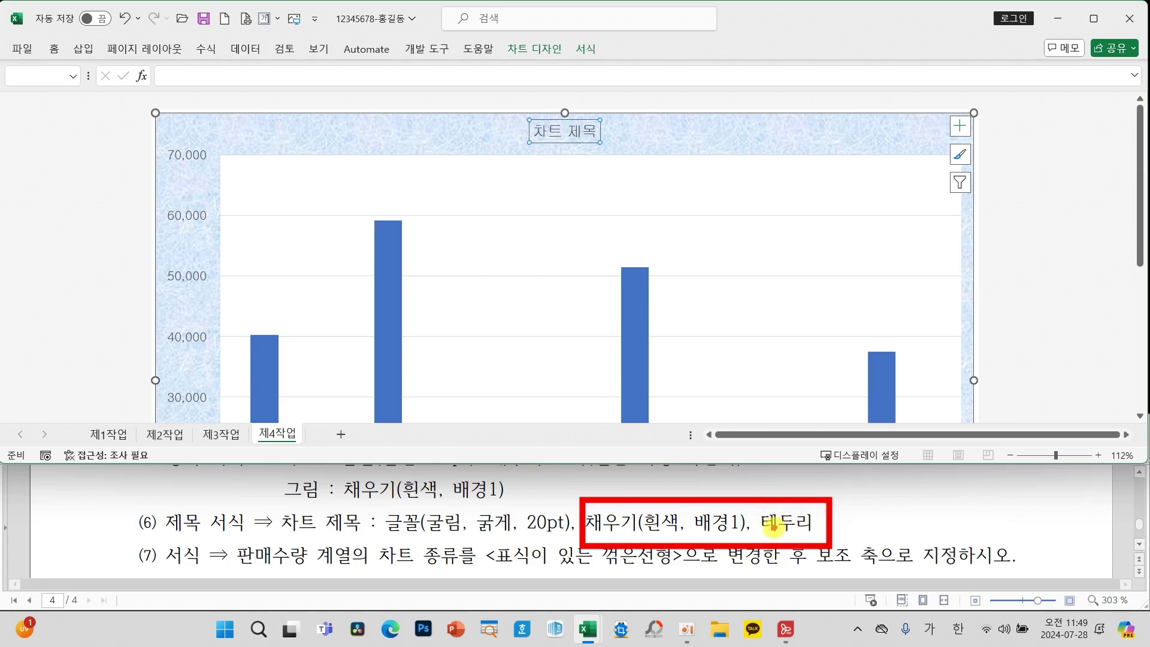
left_click(584, 48)
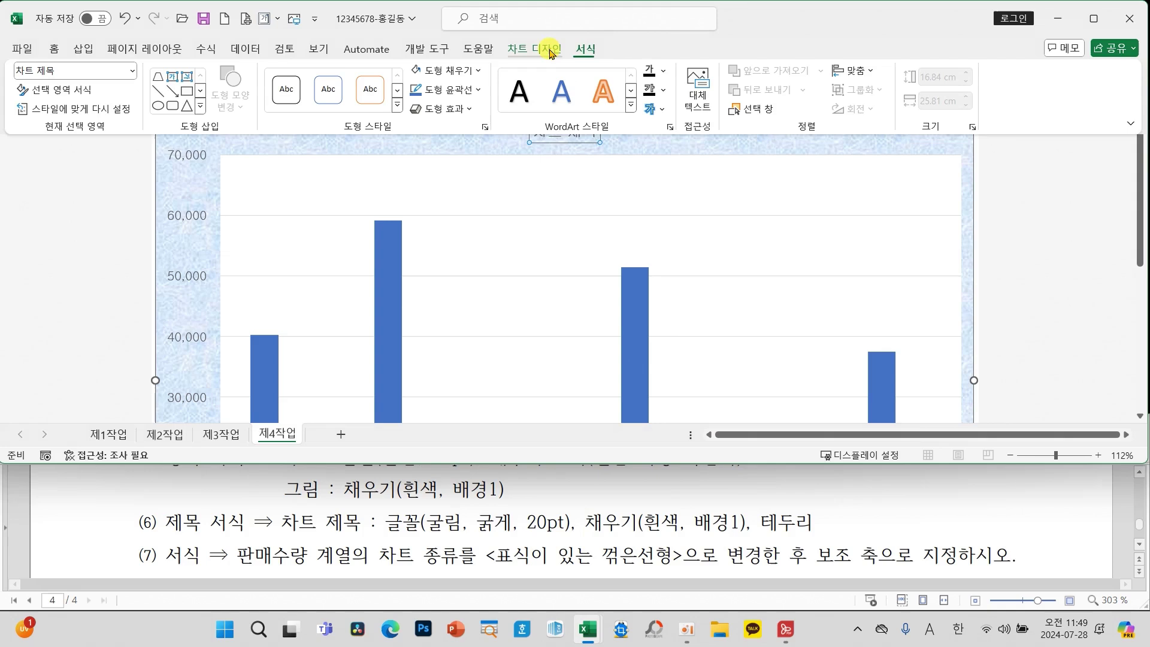
left_click(477, 71)
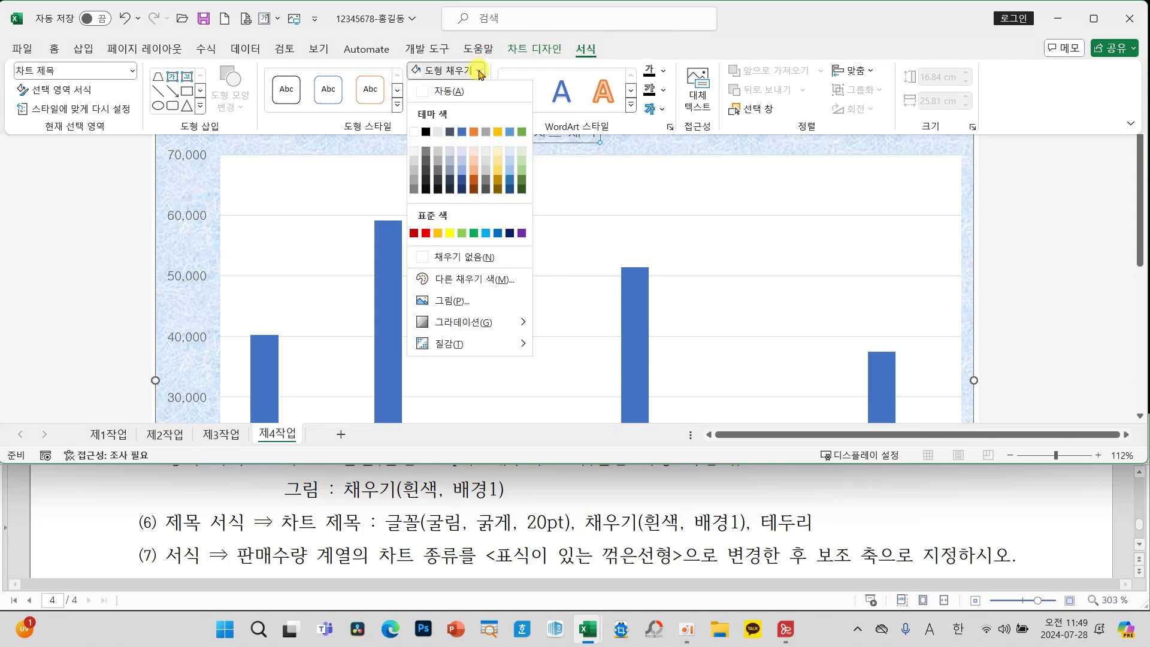
left_click(416, 131)
left_click(478, 90)
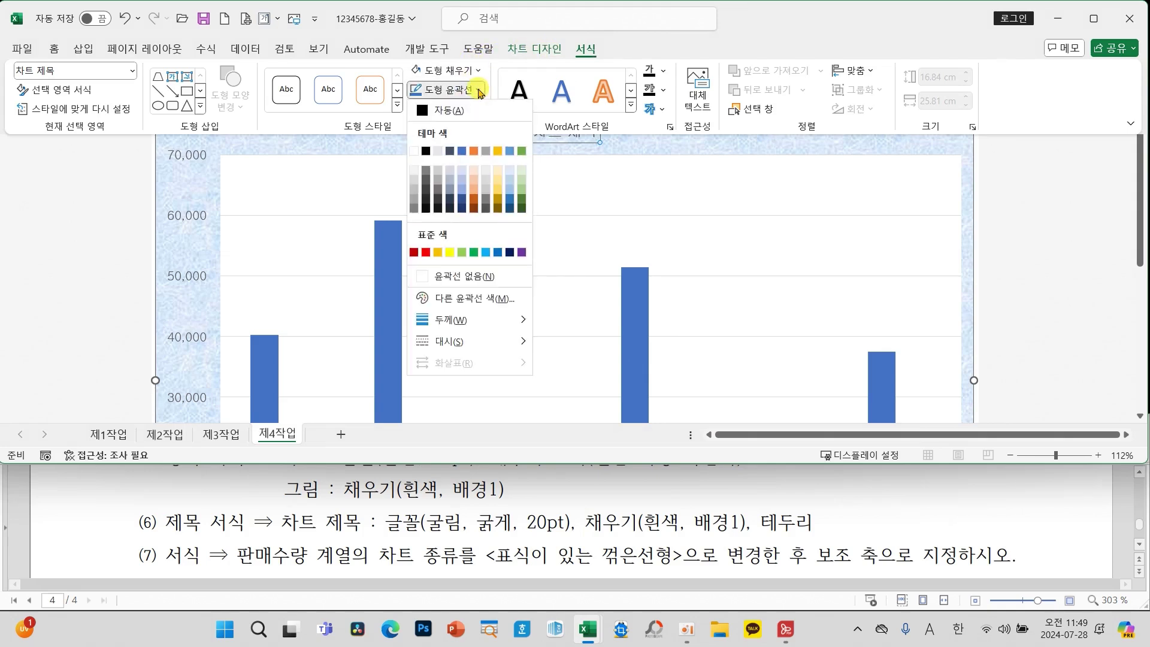
Give the chart title a black outline and set its text to 20 pt bold
left_click(426, 151)
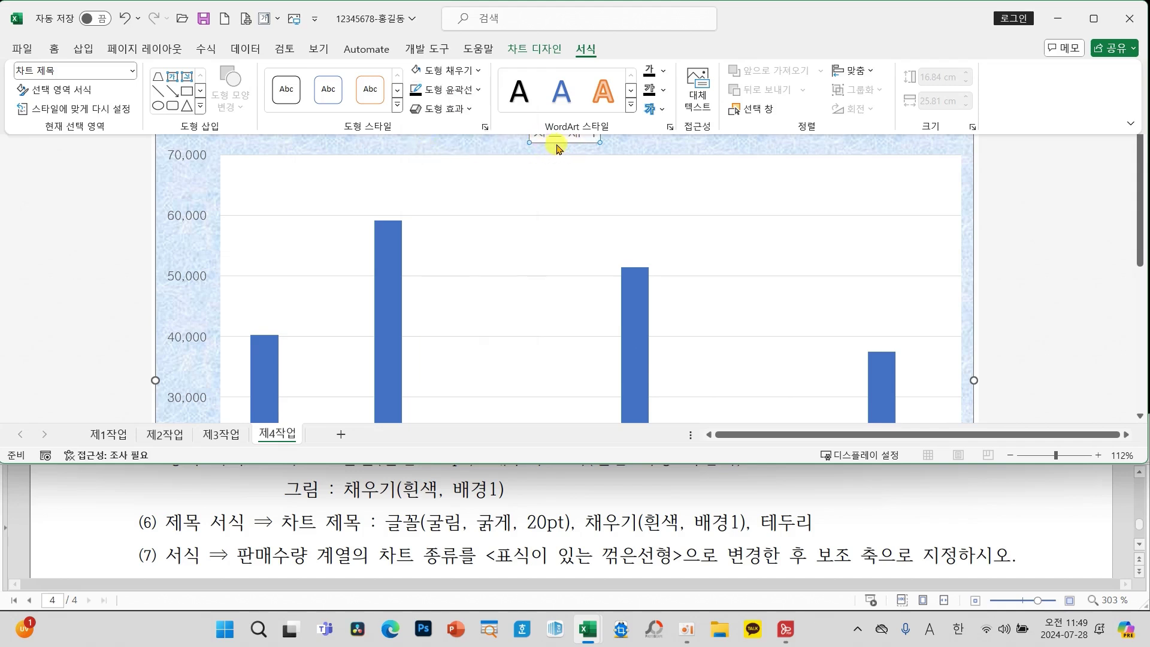
left_click(55, 51)
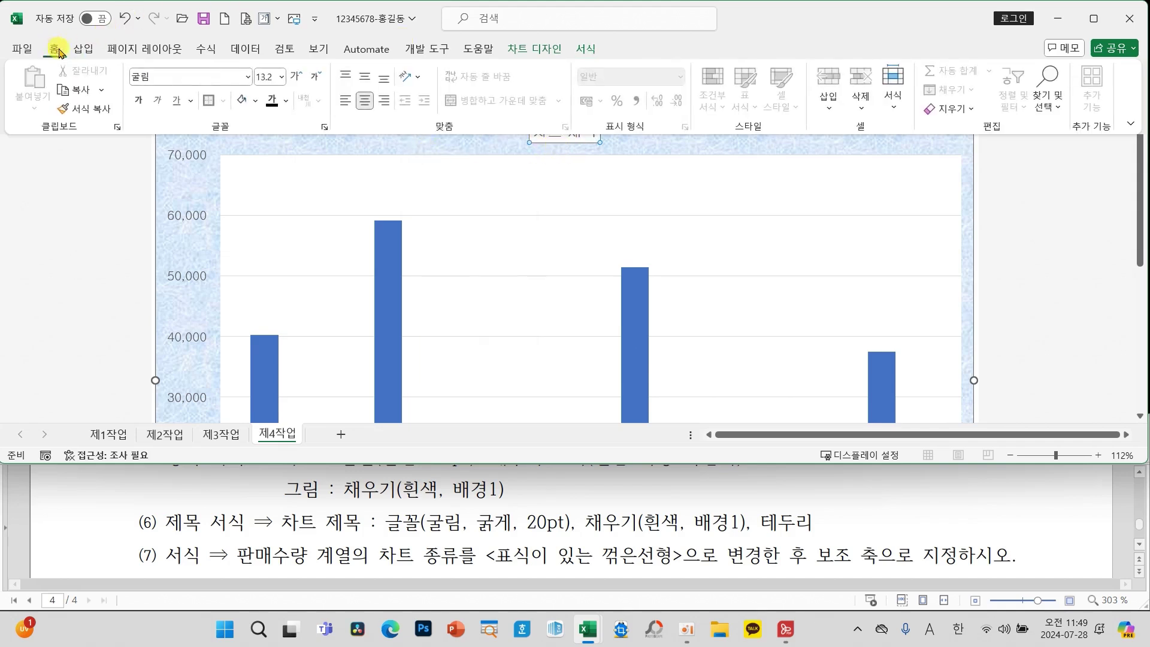
left_click(282, 81)
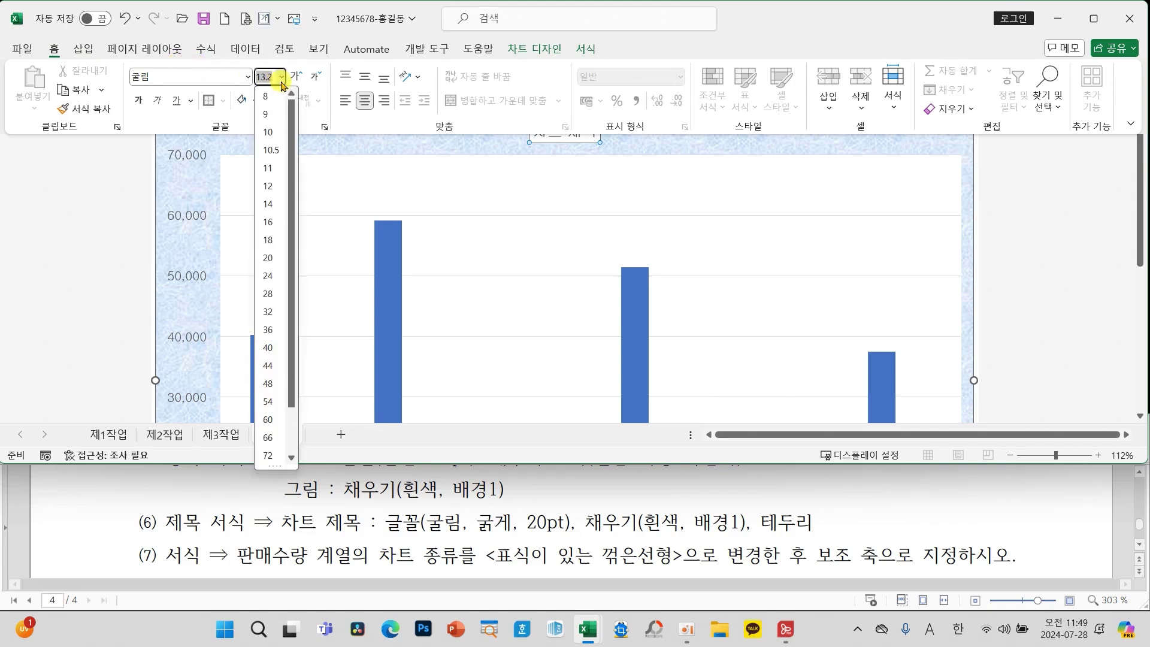
left_click(273, 254)
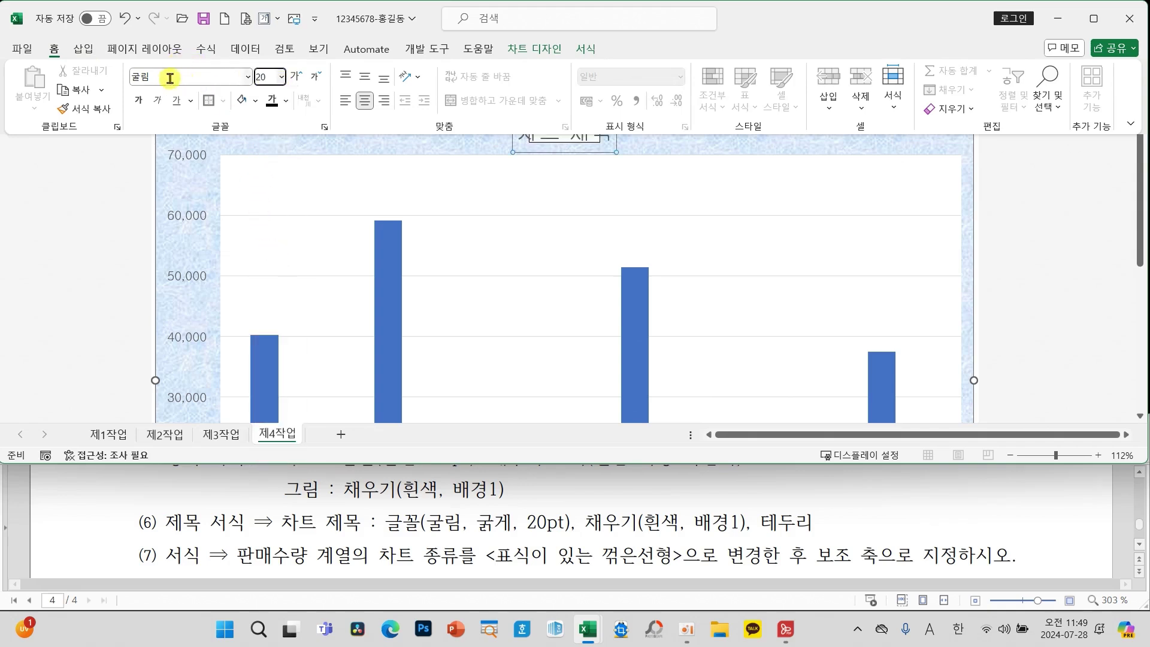
left_click(140, 102)
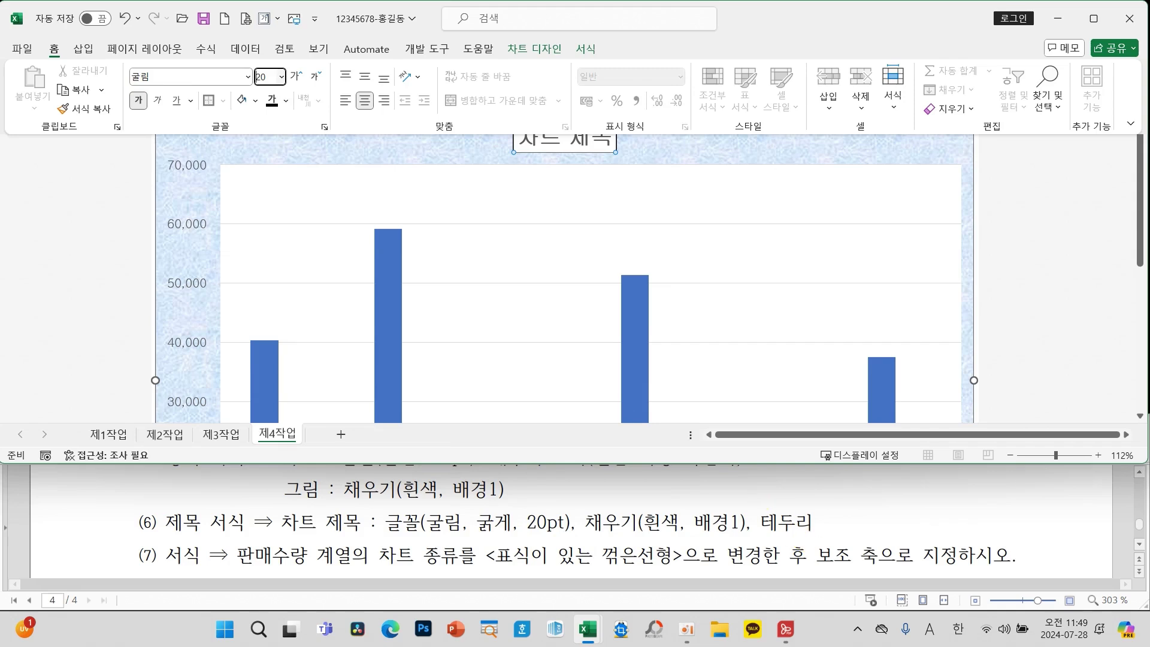
key("ctrl+2")
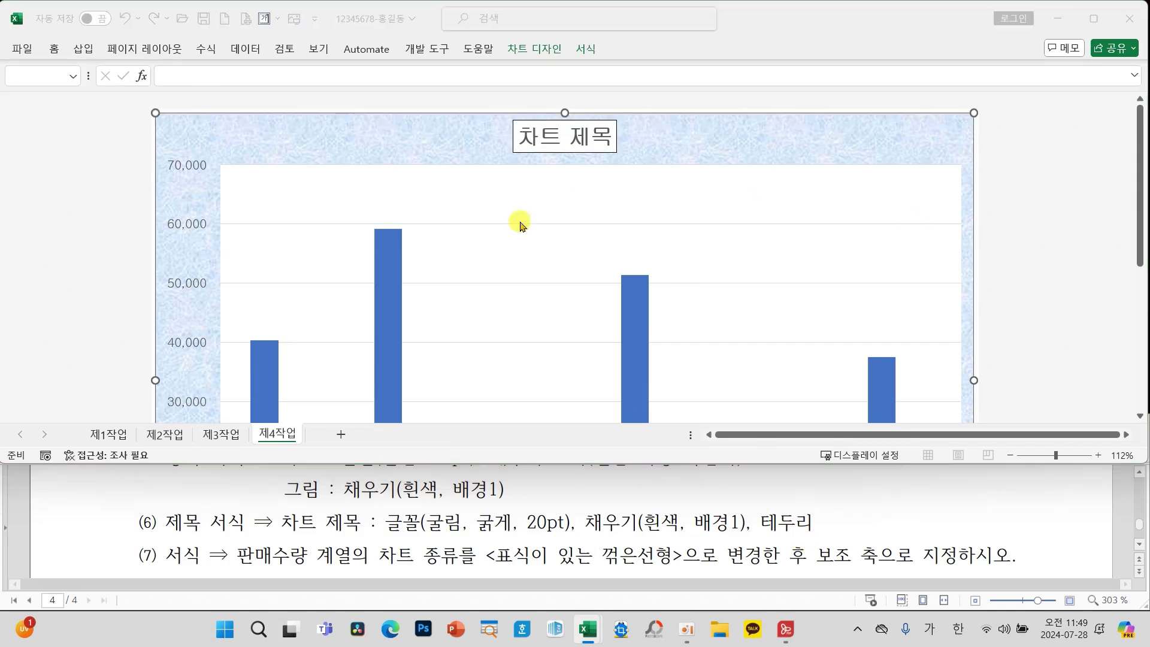
Replace the chart title's placeholder text with "냄비류 제품 판매 현황"
left_click(526, 137)
left_click_drag(523, 137, 605, 137)
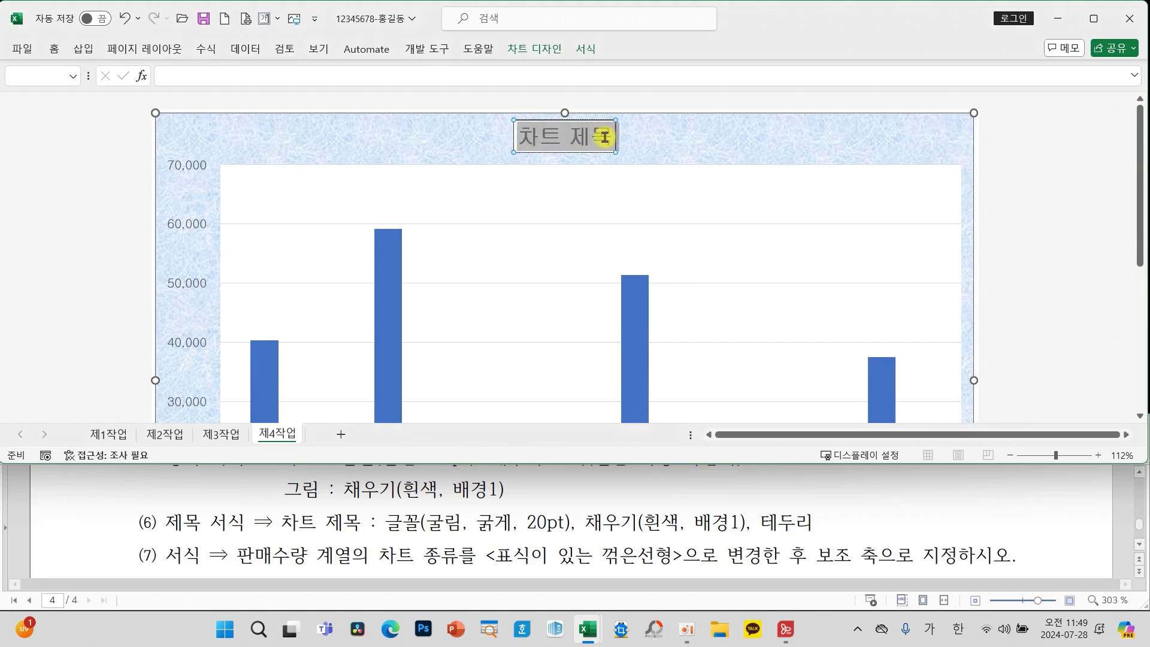
type("냄비류")
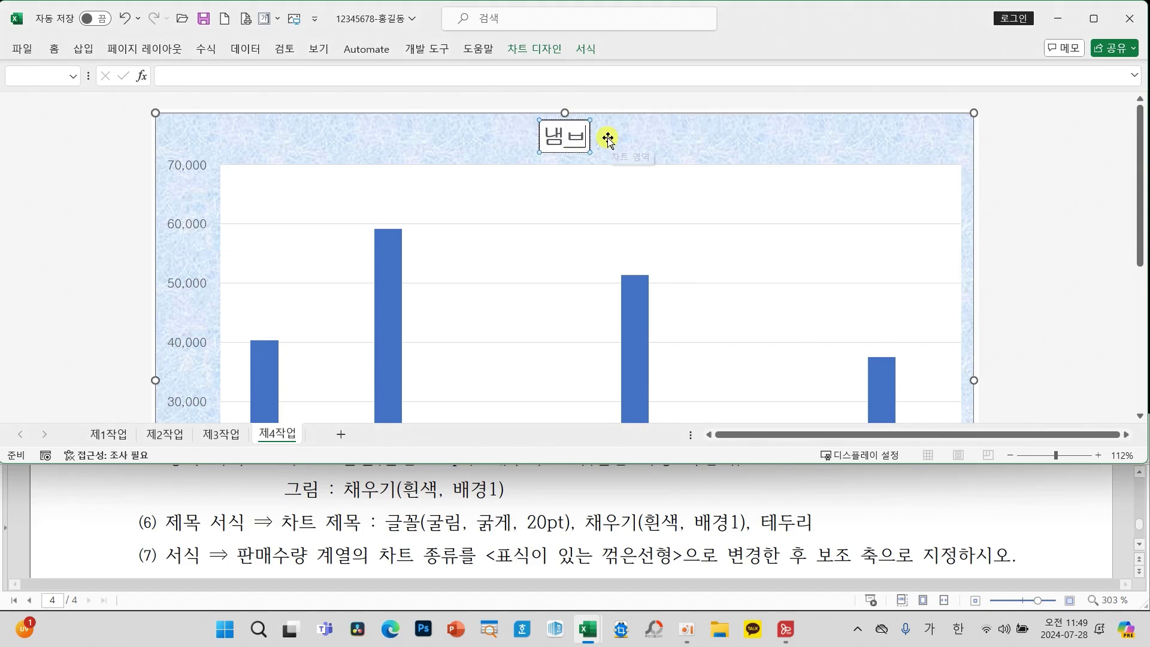
type(" 제품 판매 현")
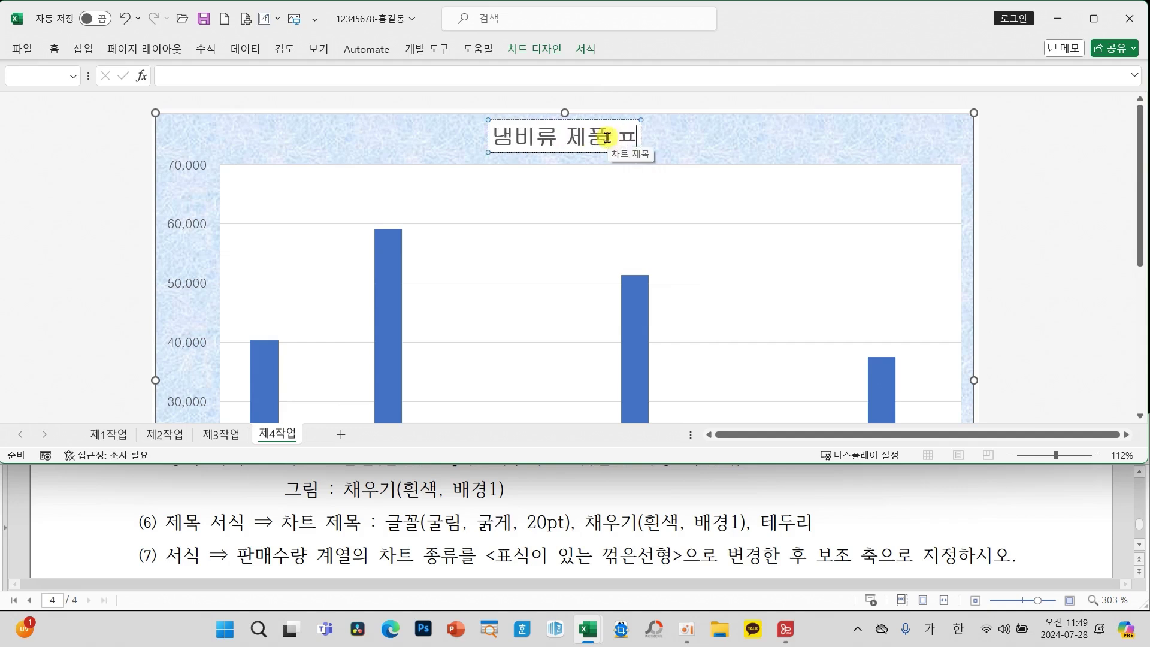
type("황")
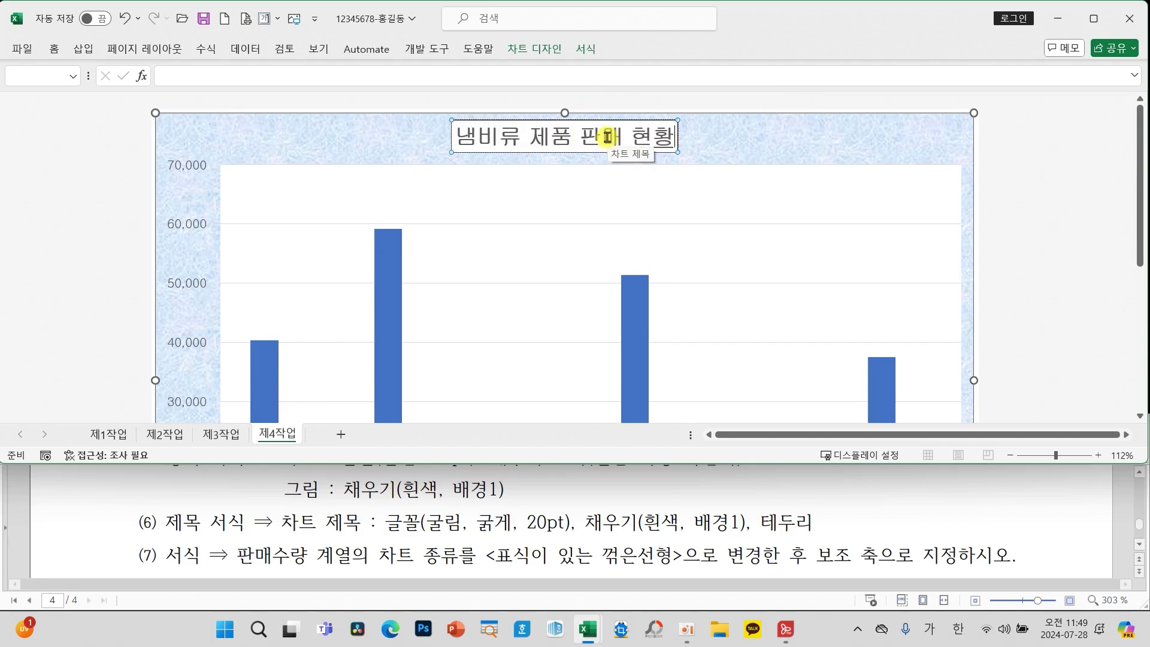
left_click(732, 137)
Check the title in the exam sheet's sample chart and read condition (7) on formatting the 판매수량 series and gridlines
scroll(755, 516, "up", 5)
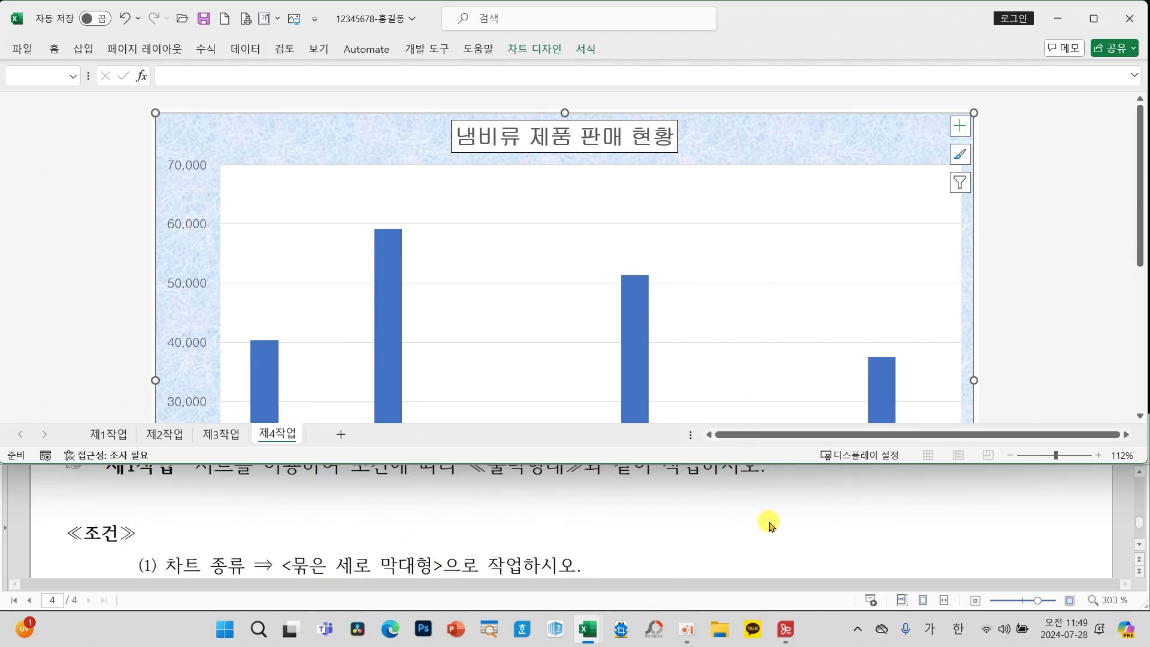
scroll(769, 525, "up", 3)
scroll(771, 534, "down", 10)
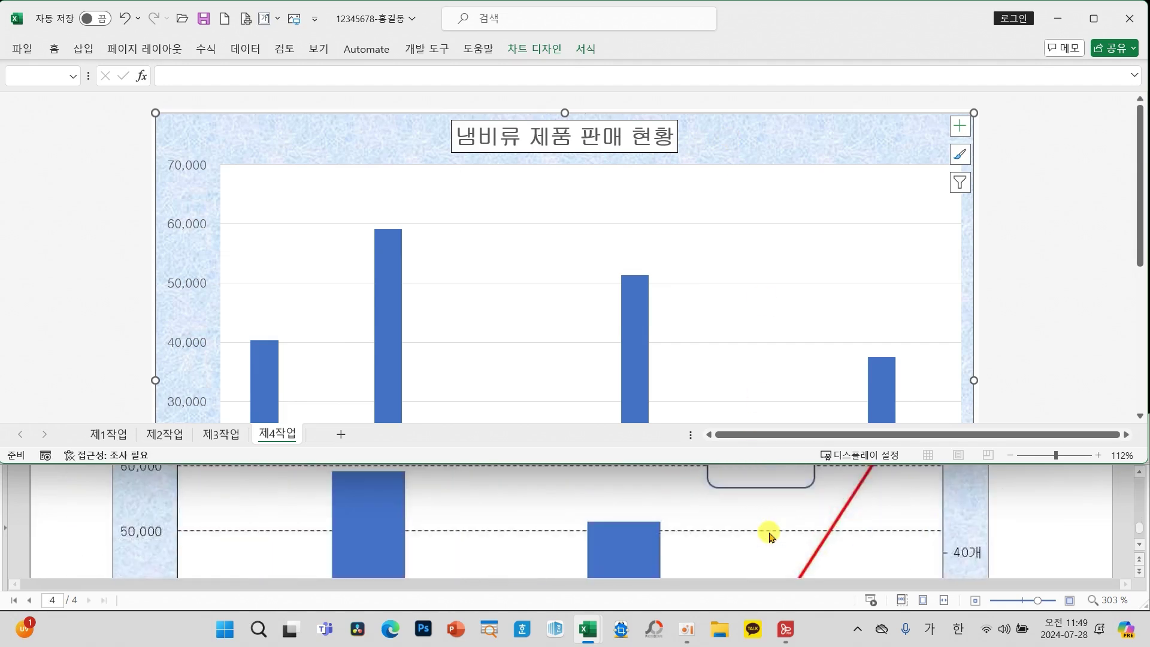
scroll(769, 533, "up", 2)
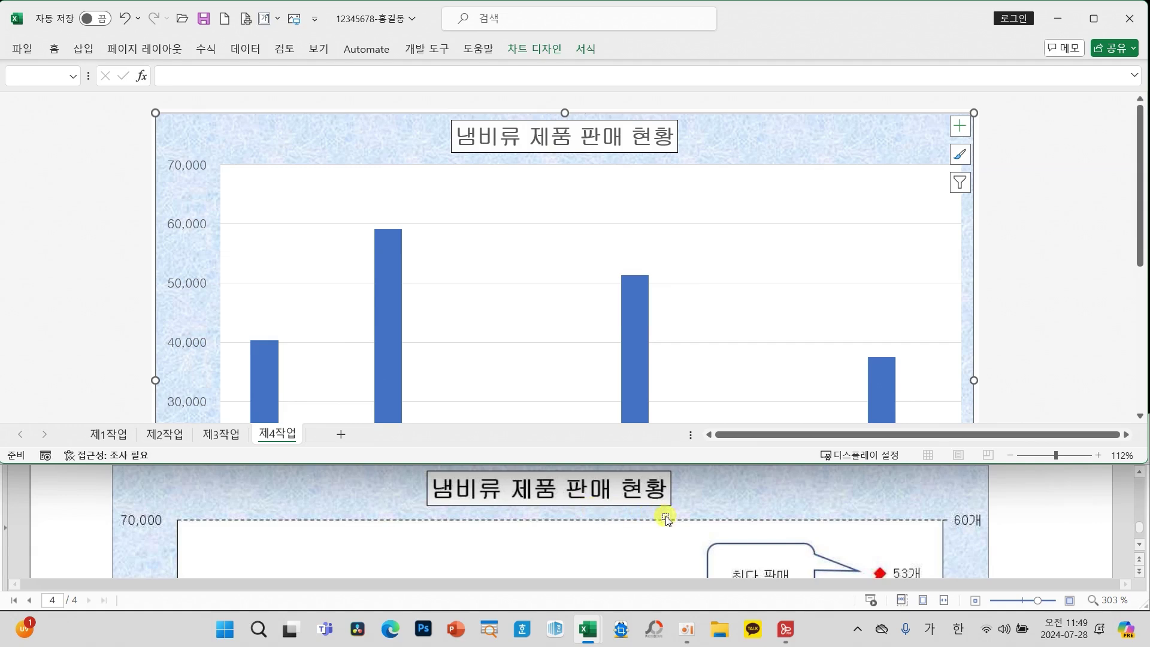
scroll(688, 539, "up", 5)
scroll(692, 546, "up", 1)
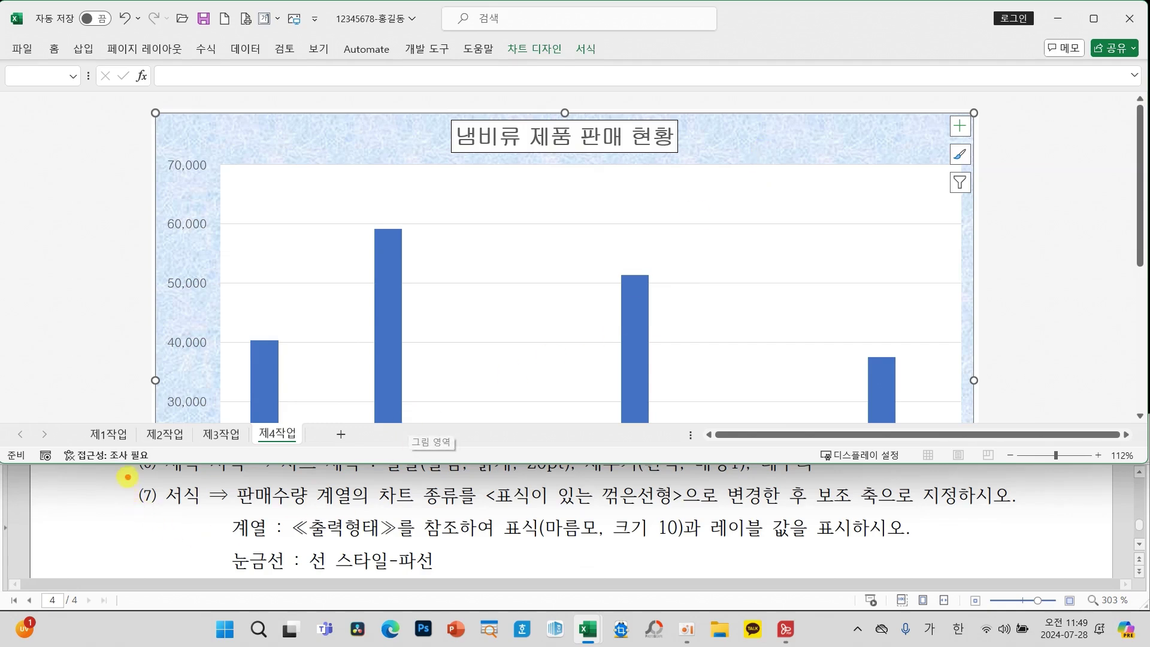
mouse_move(124, 473)
left_mouse_down()
mouse_move(926, 601)
mouse_move(1060, 581)
left_mouse_up()
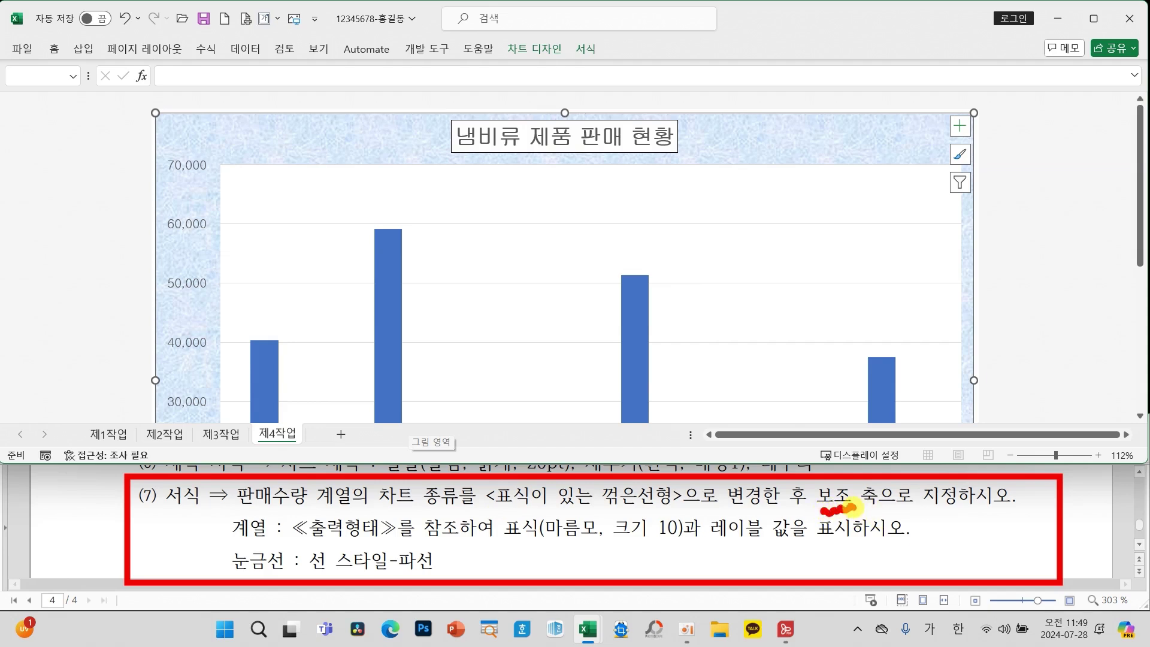
Change the 판매수량 series to a line with markers (표식이 있는 꺾은선형) plotted on the secondary axis
scroll(560, 295, "down", 5)
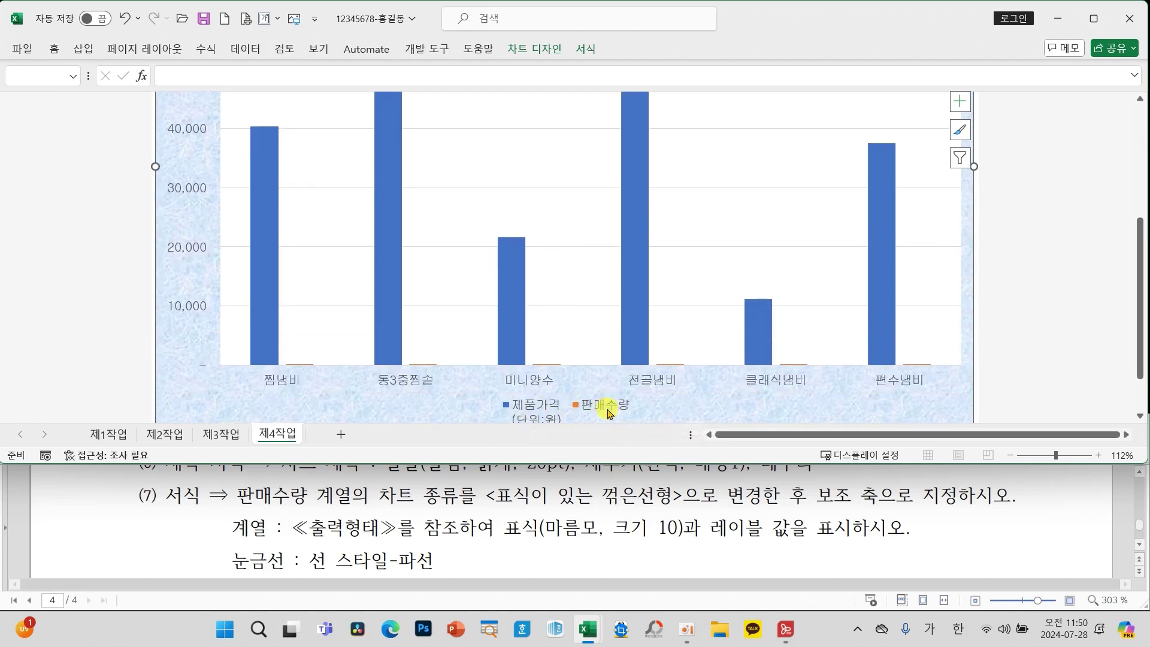
left_click(640, 218)
scroll(639, 217, "up", 1)
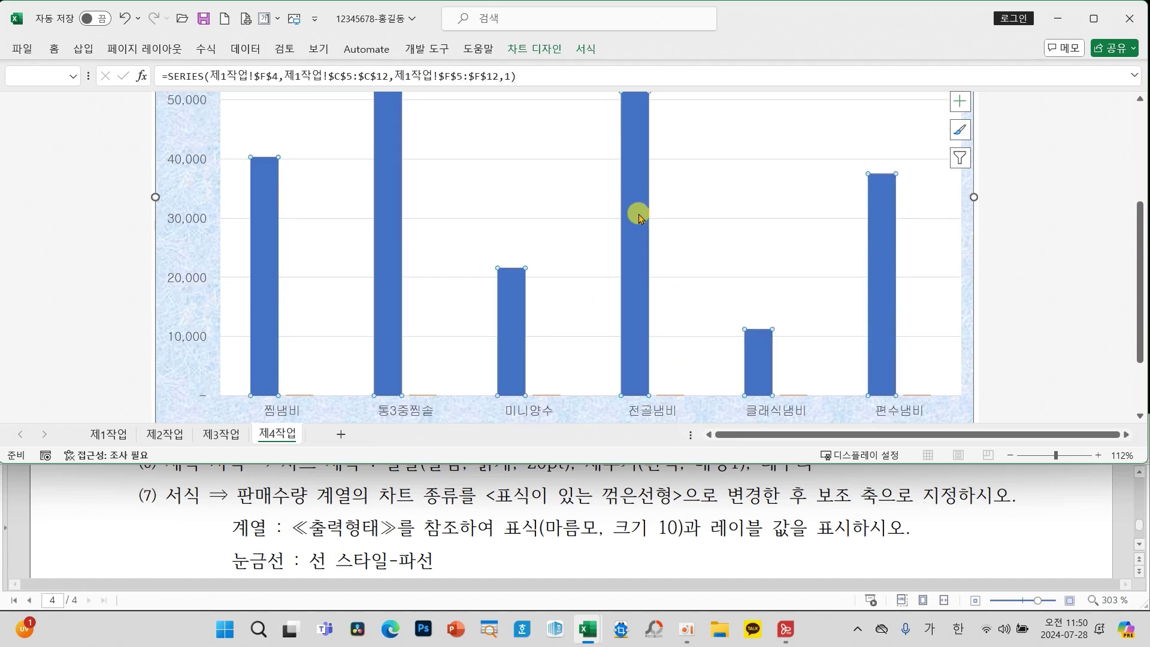
scroll(639, 218, "up", 1)
right_click(638, 220)
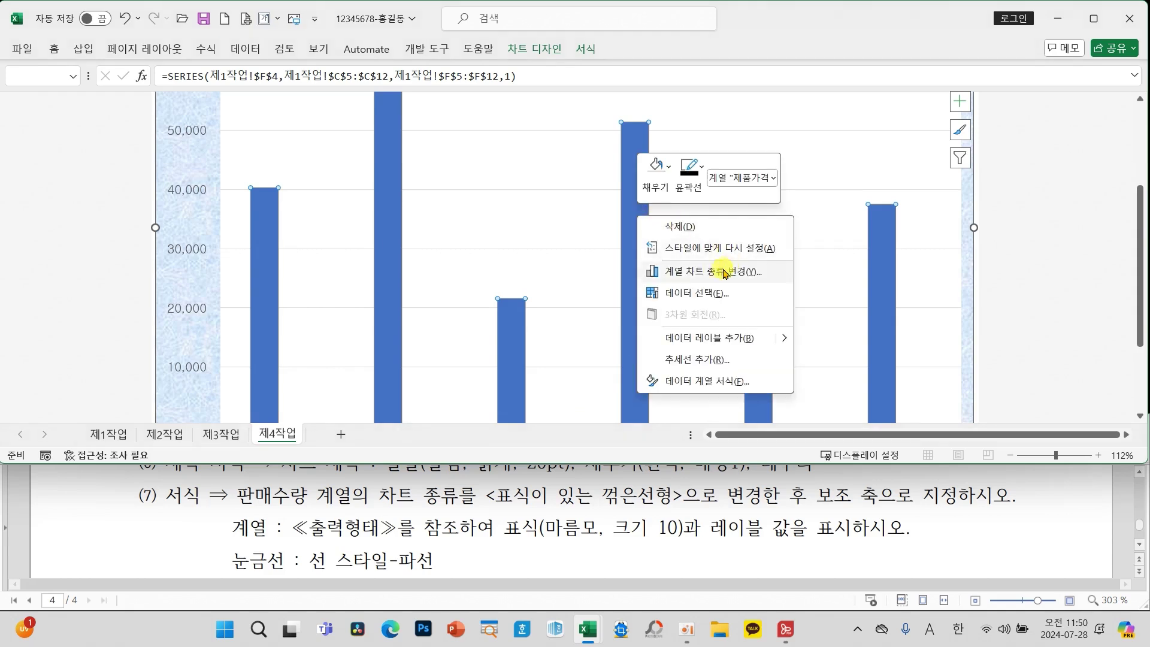
left_click(676, 274)
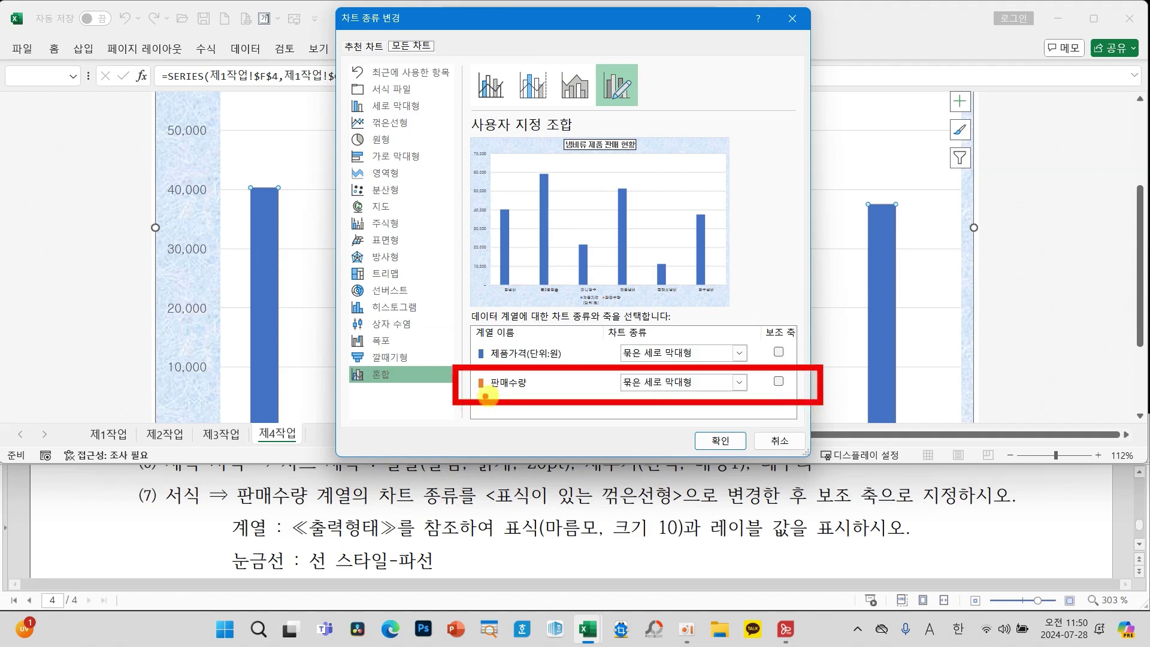
left_click(654, 384)
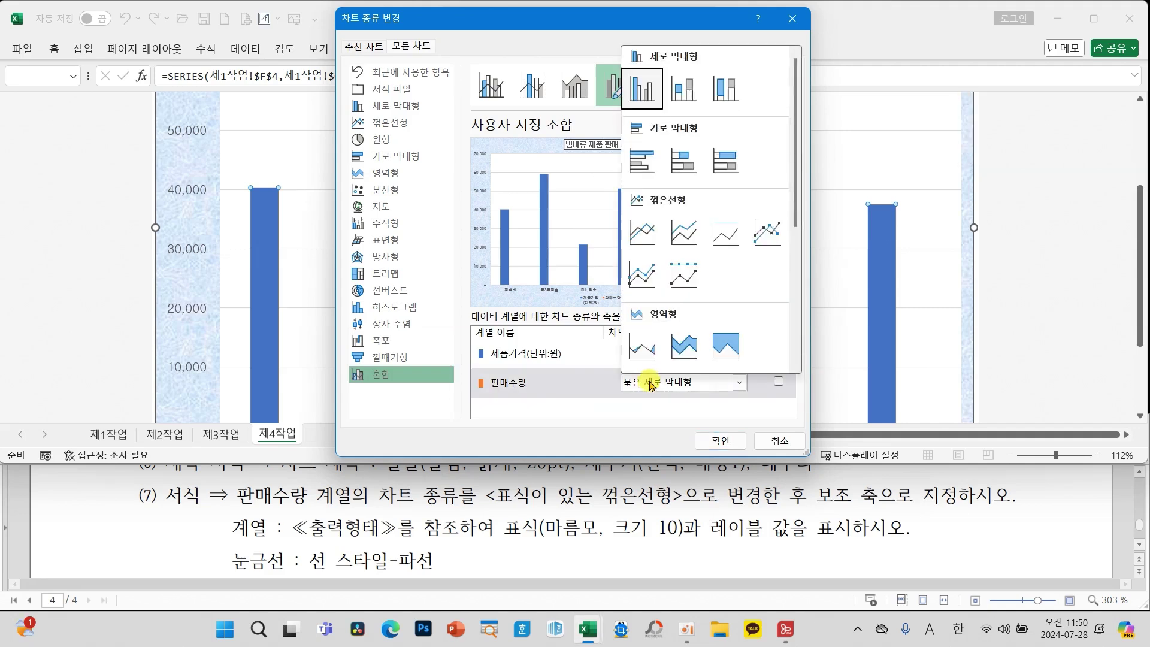
left_click(757, 234)
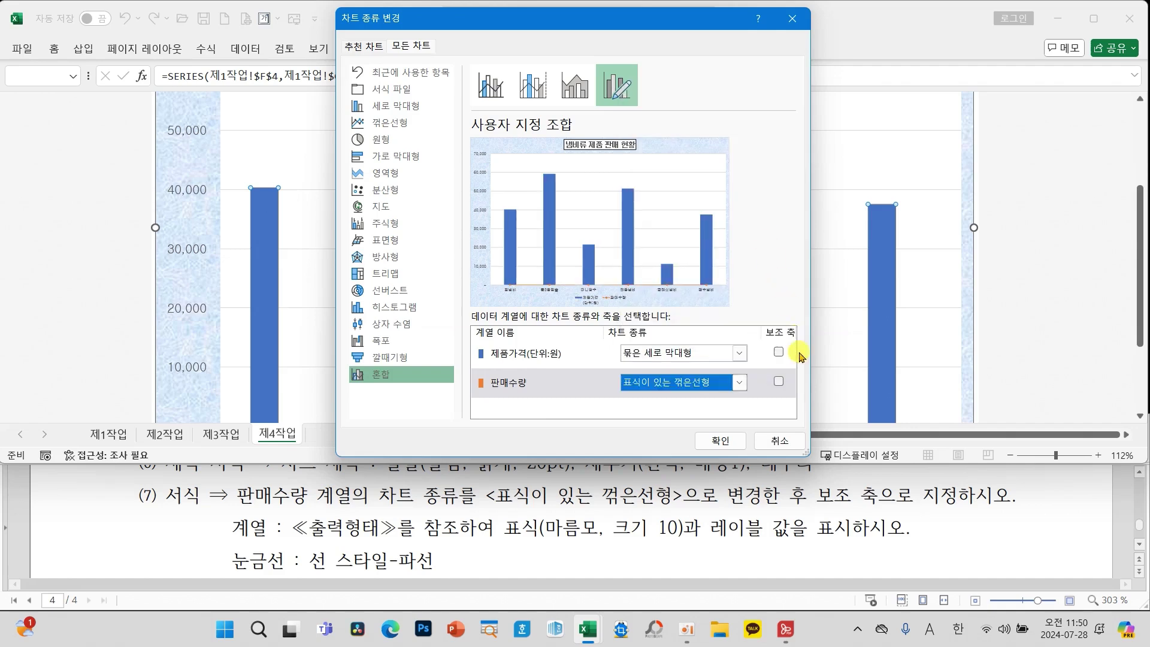
left_click(778, 382)
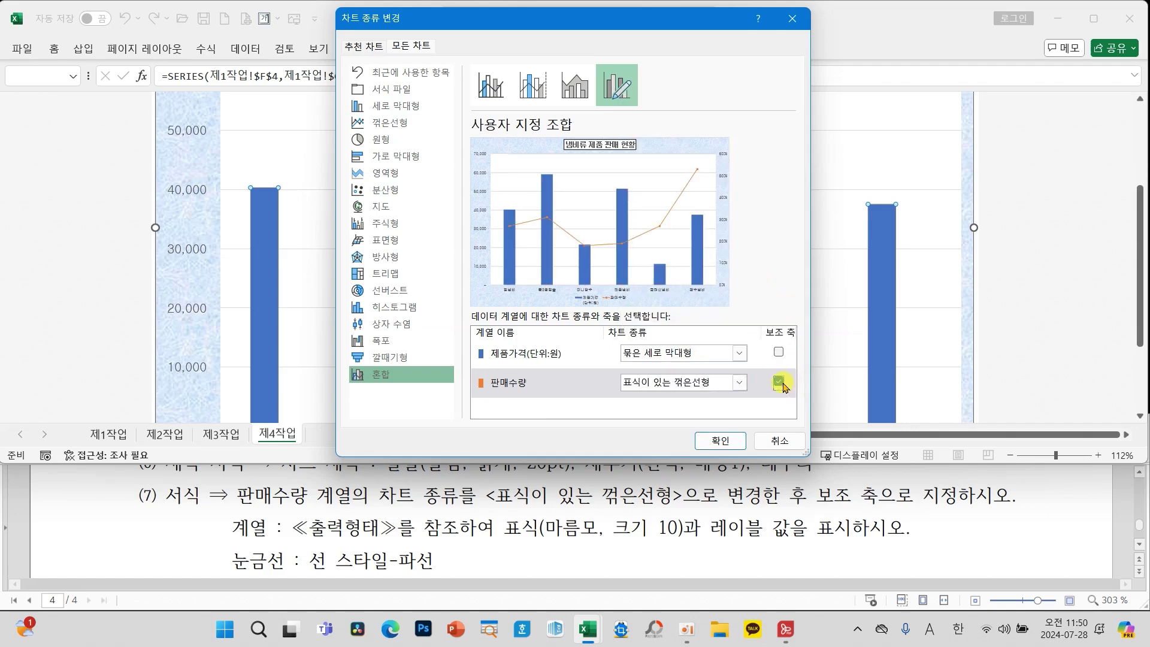
left_click(722, 441)
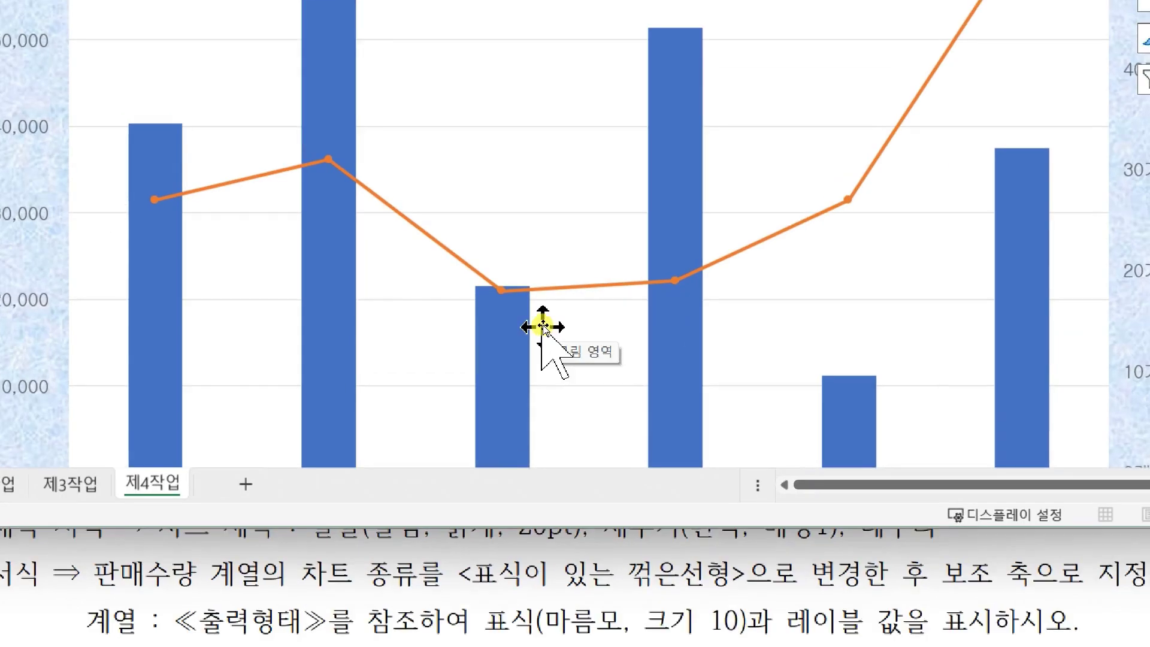
Open the data series formatting options for the 판매수량 line and dismiss the chart styles gallery covering them
mouse_move(518, 305)
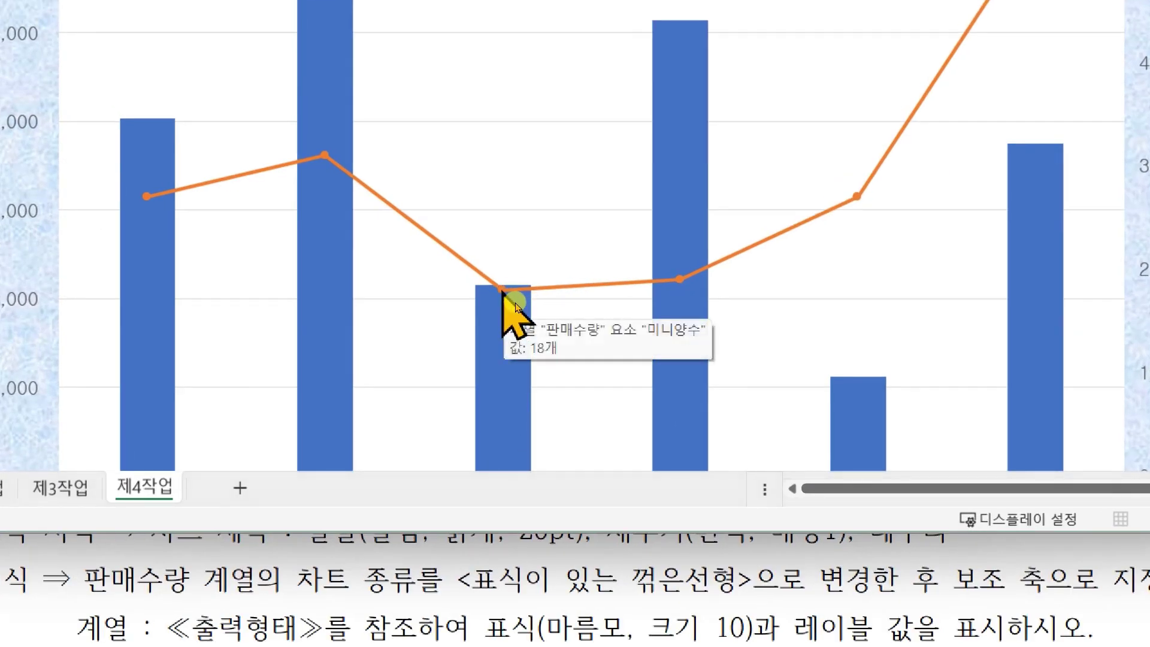
left_click(515, 306)
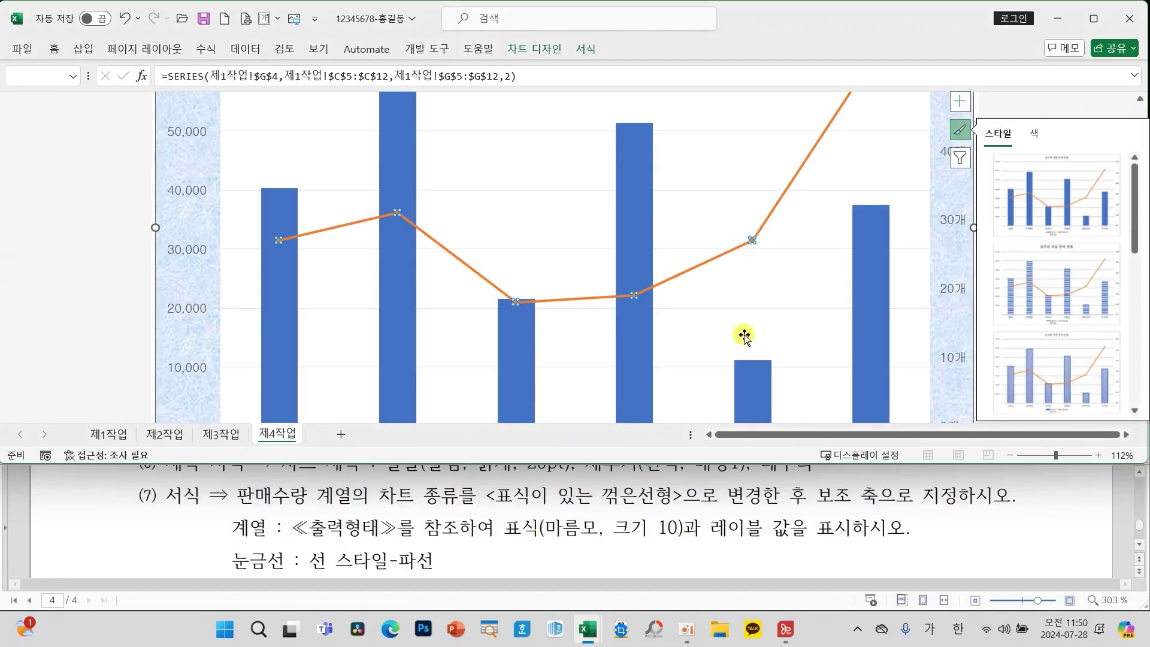
right_click(753, 241)
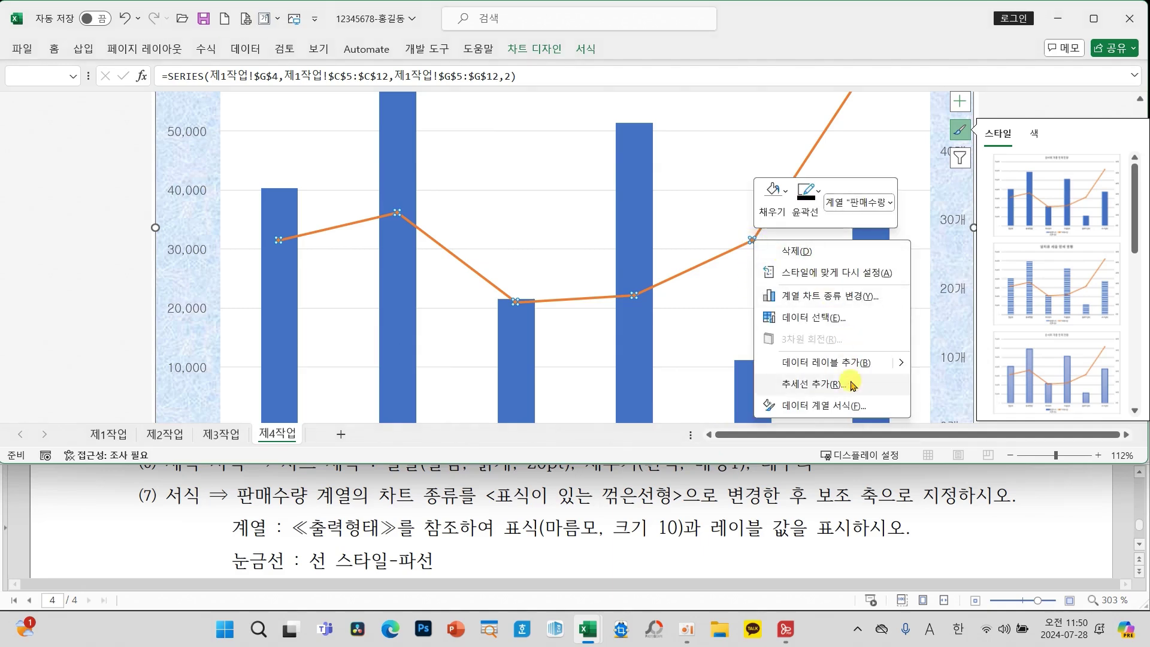
left_click(833, 404)
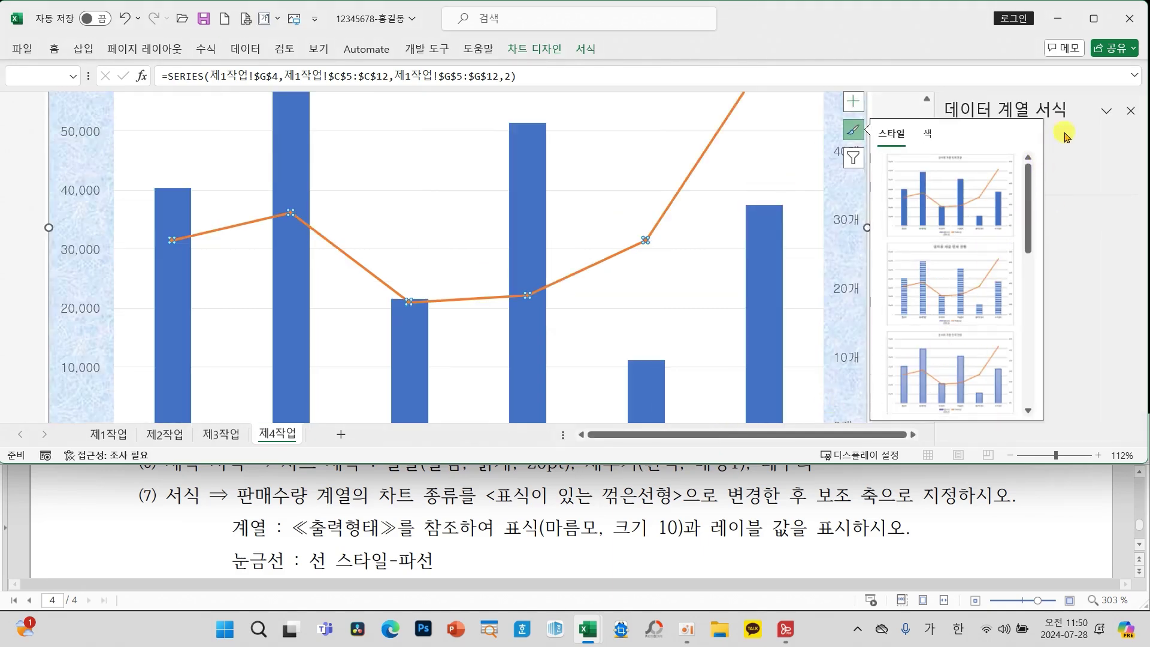
left_click(1108, 111)
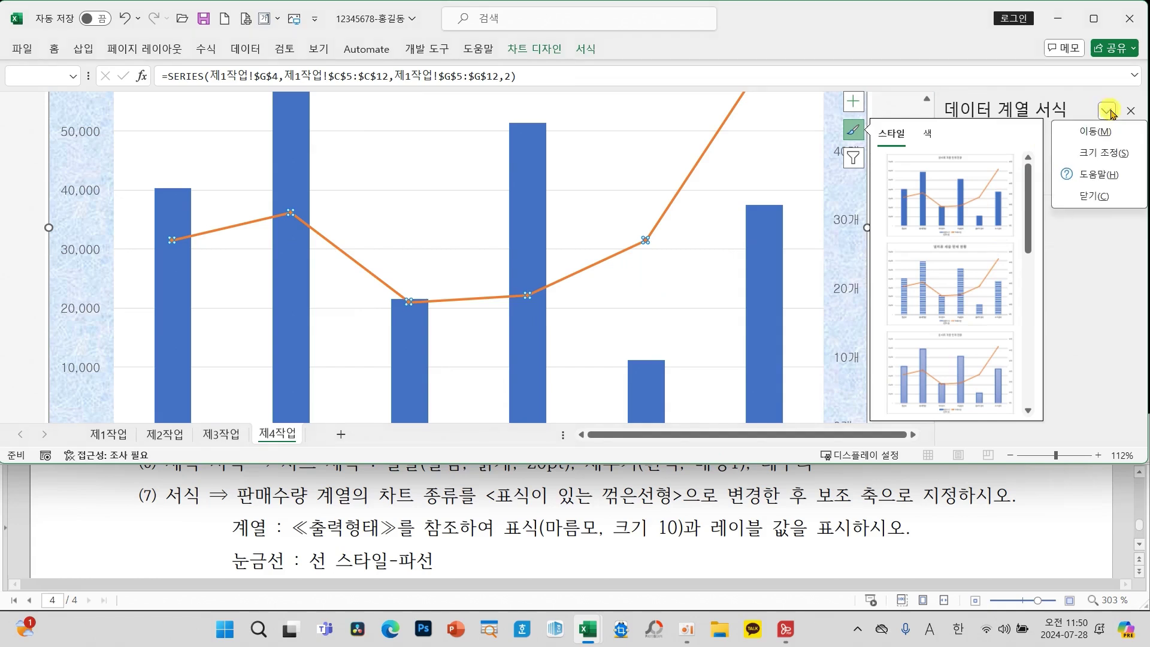
left_click(1022, 108)
left_click(817, 170)
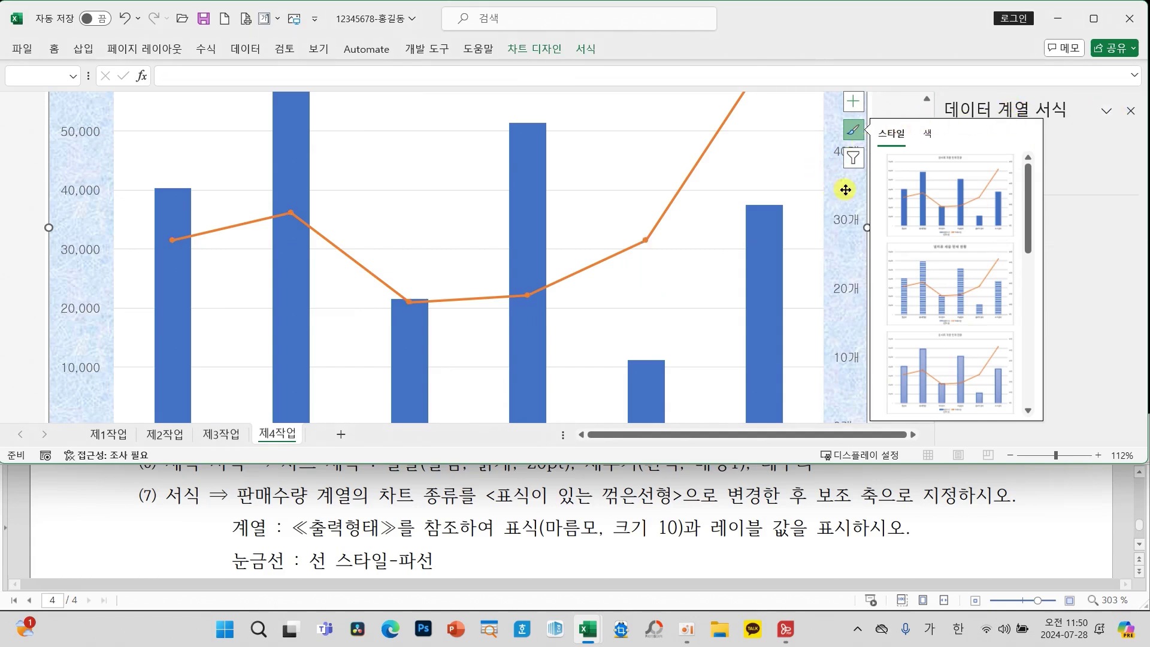
left_click(886, 106)
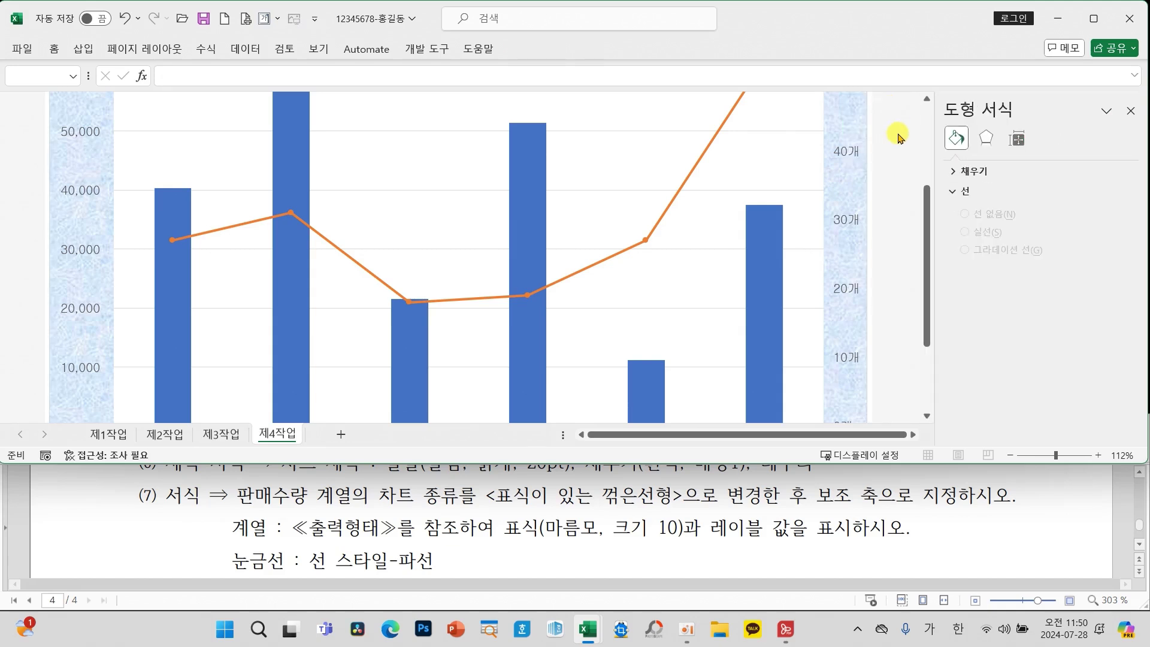
Set the 판매수량 line's markers to the built-in diamond shape at size 10
left_click(645, 241)
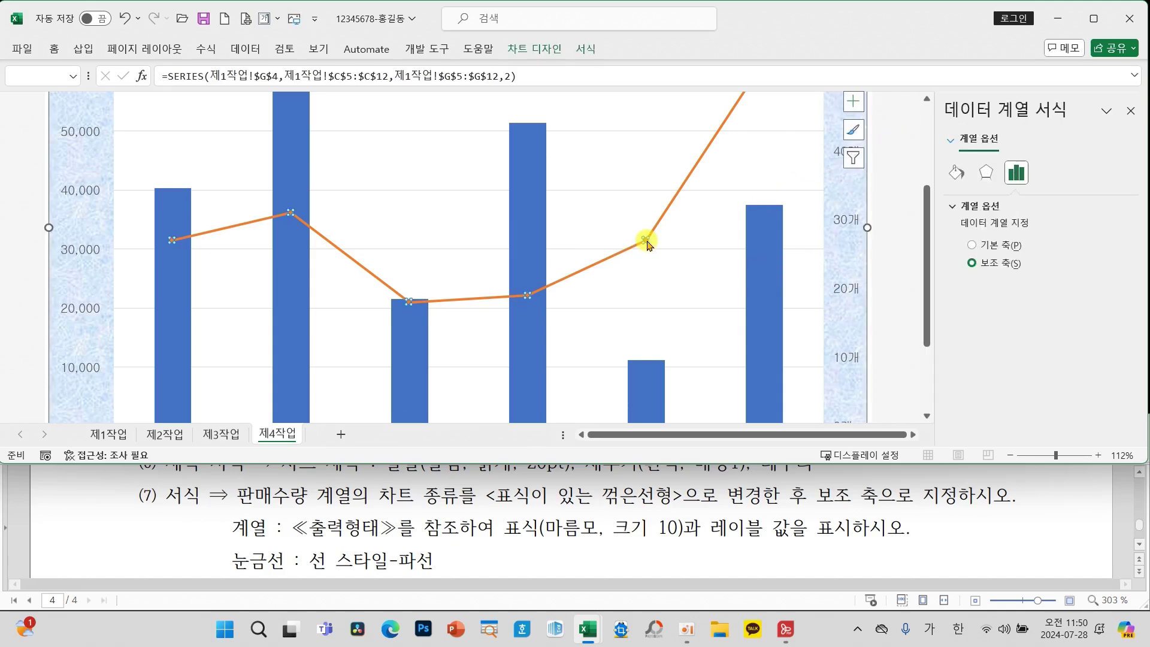
right_click(647, 243)
left_click(710, 407)
left_click(956, 176)
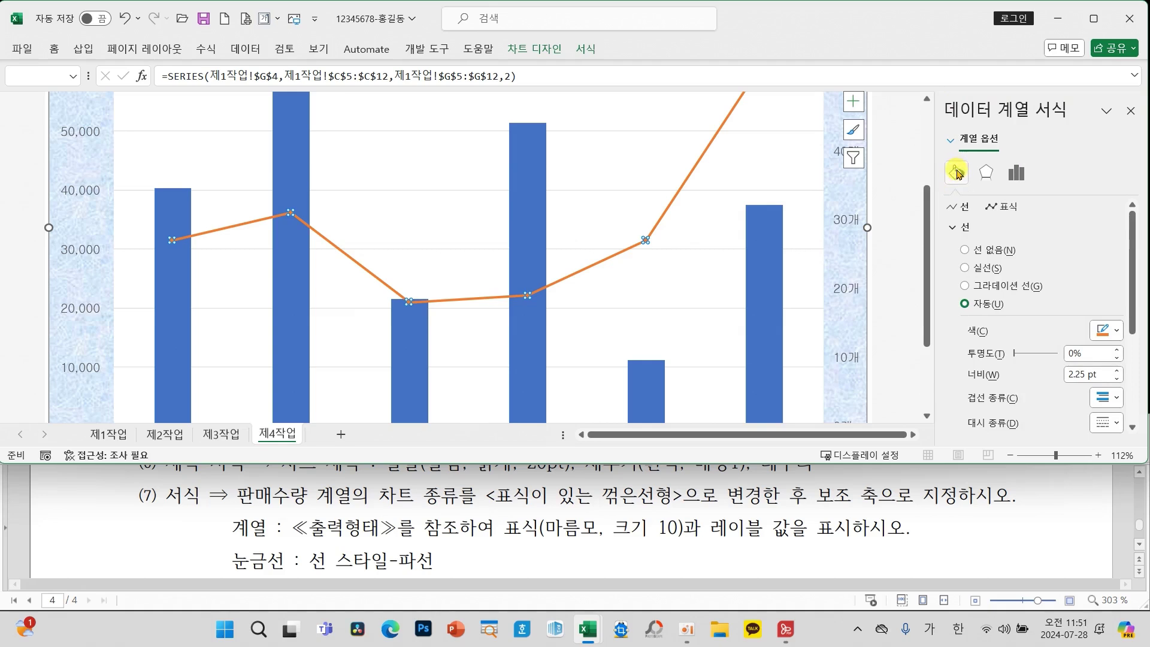
left_click_drag(956, 173, 977, 118)
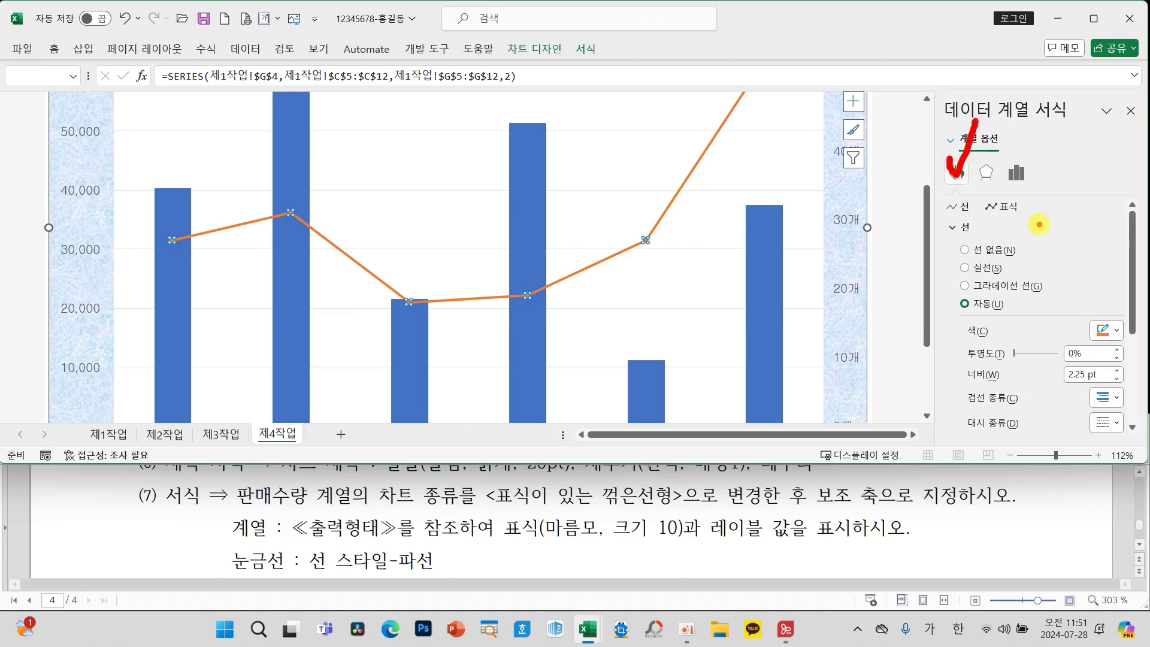
left_click_drag(979, 217, 1035, 204)
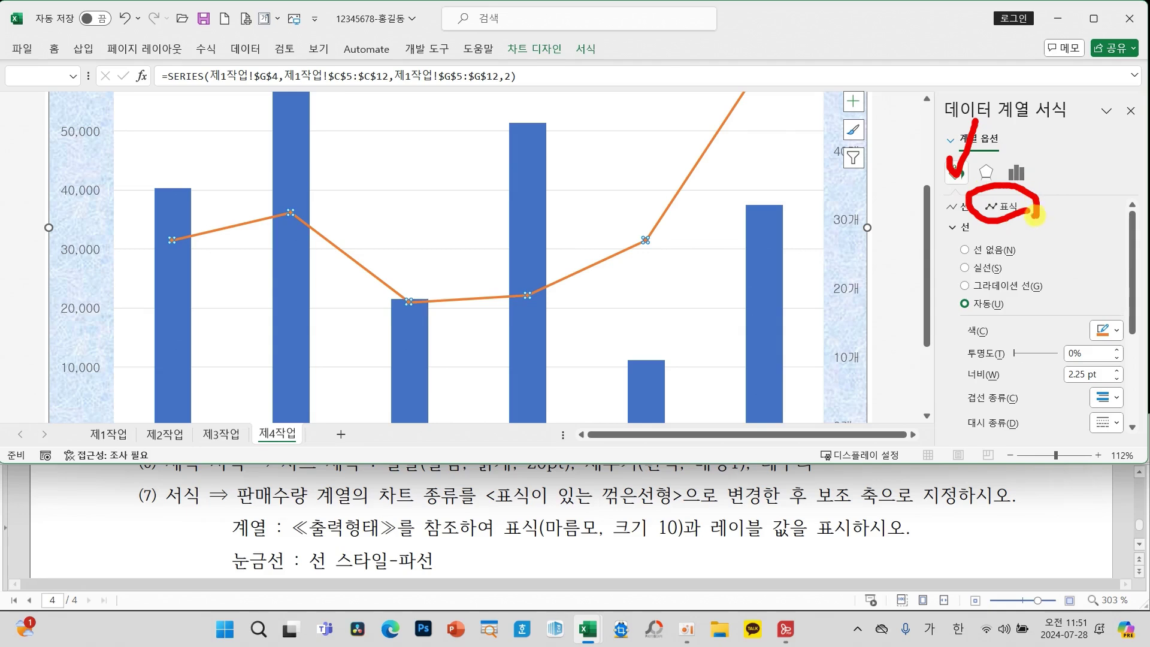
left_click(1005, 207)
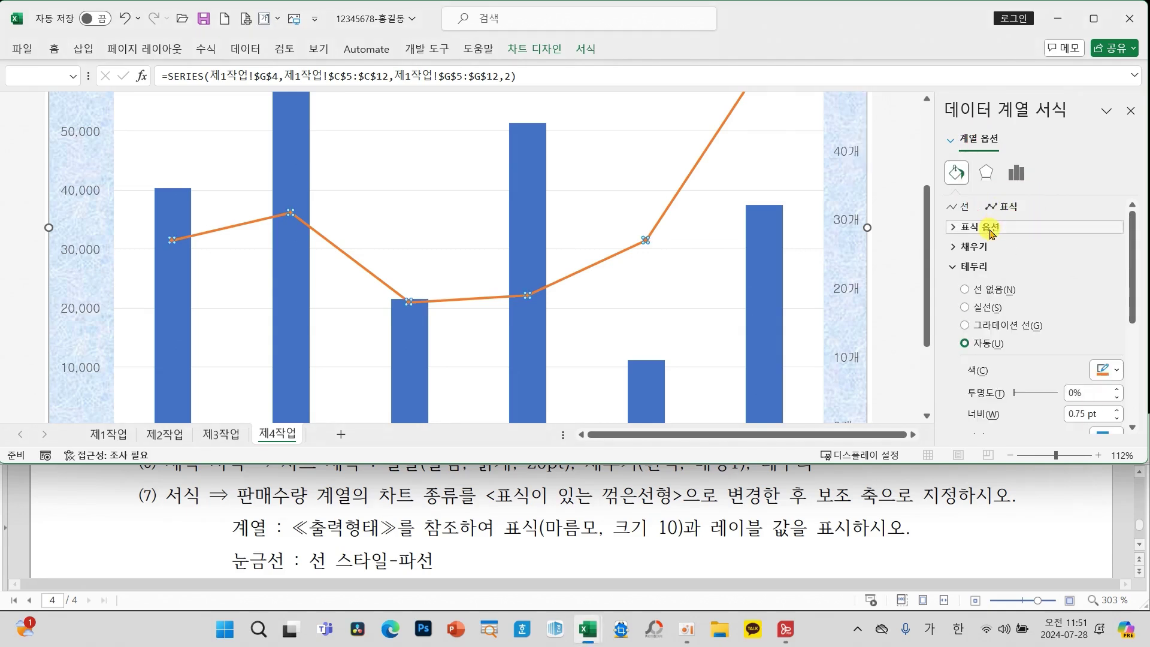
left_click(989, 229)
left_click(985, 286)
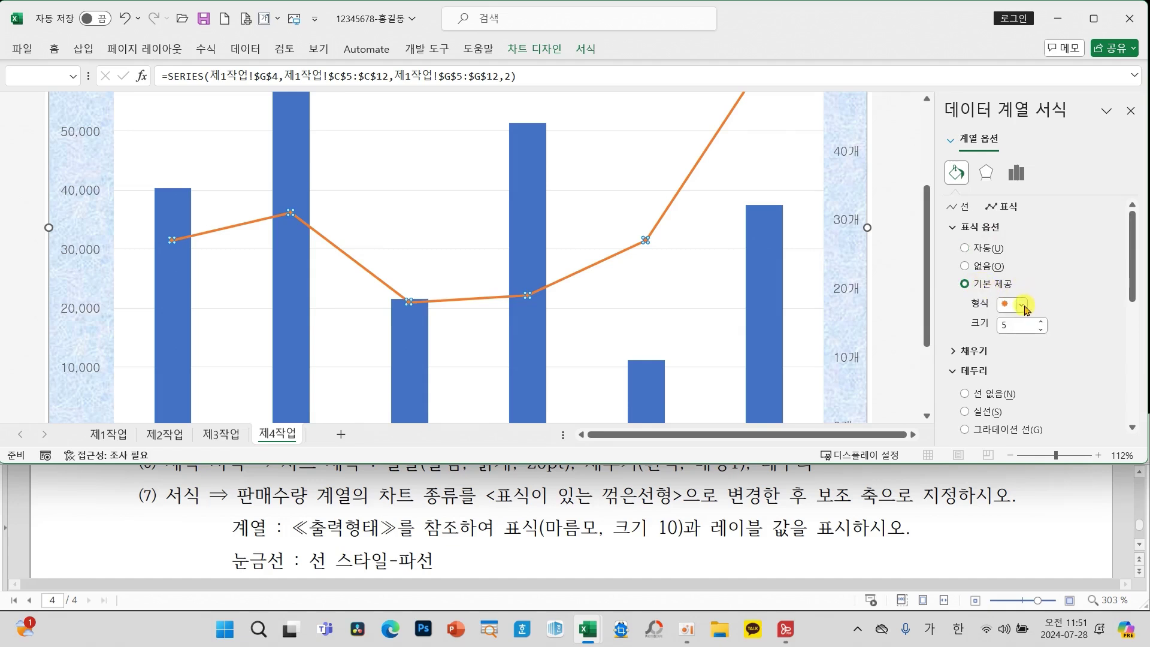
left_click(1024, 306)
left_click(1010, 341)
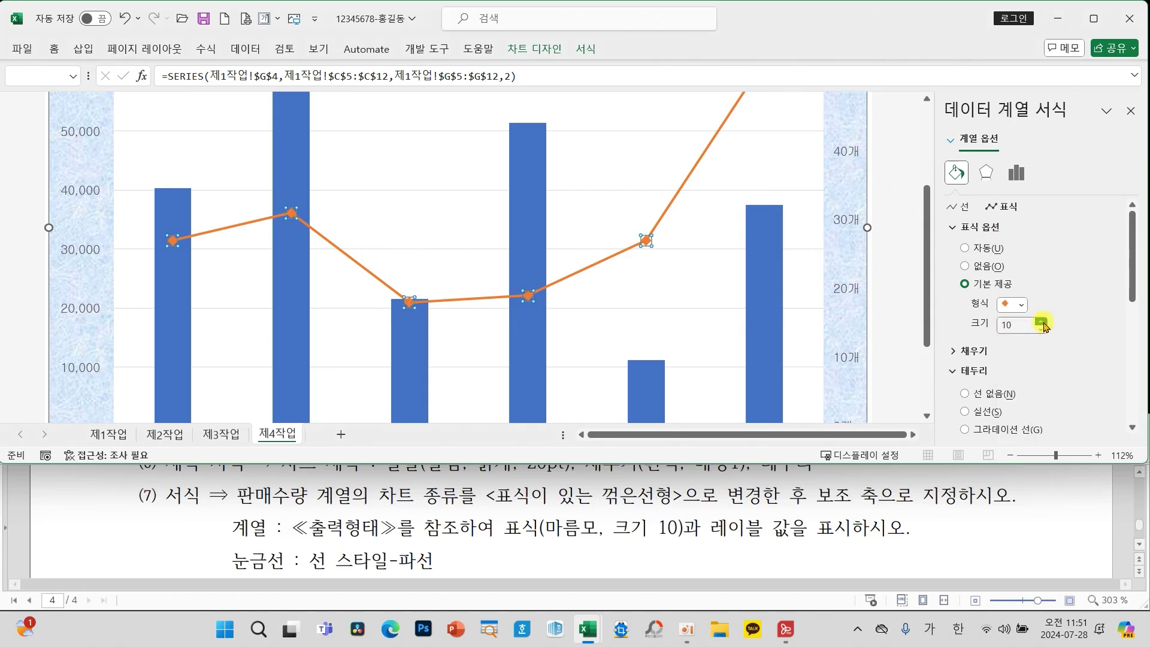
left_click(1131, 111)
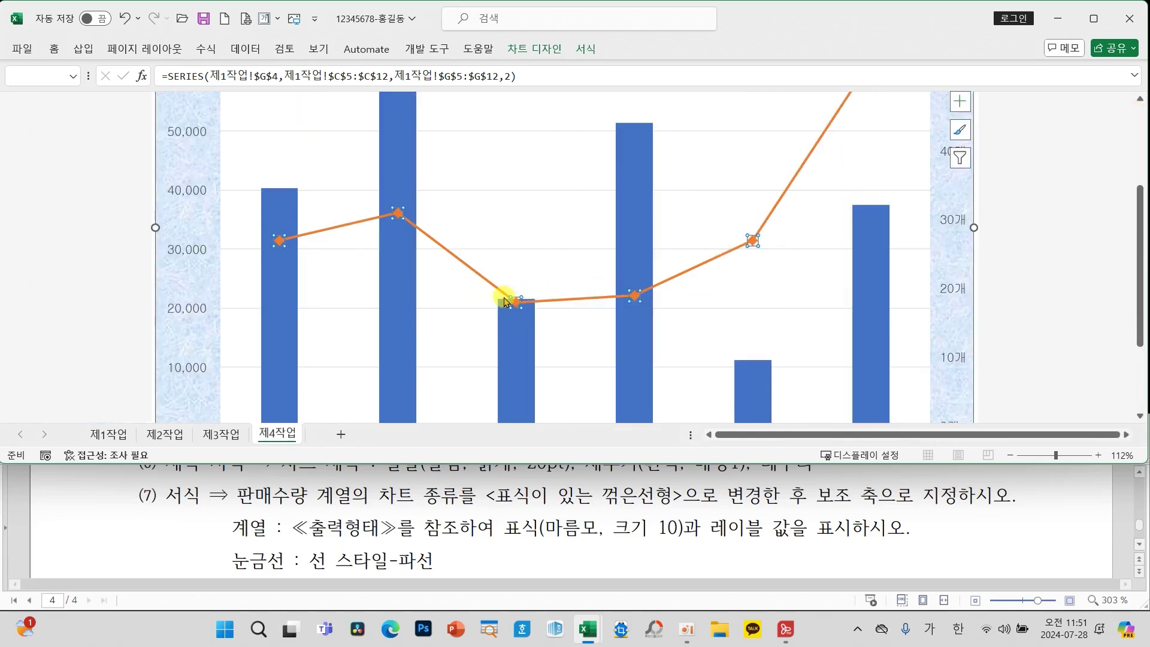
Examine the exam sheet's sample chart for which 판매수량 point carries a data label and where the label sits
left_click(485, 222)
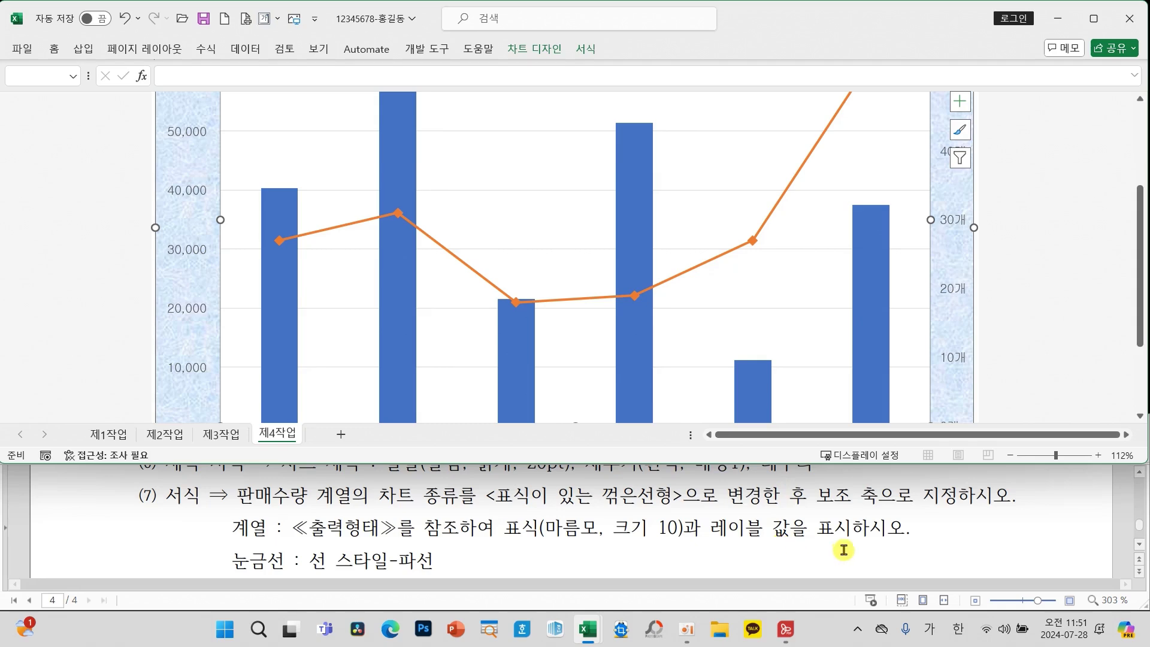
scroll(844, 550, "up", 6)
scroll(845, 549, "down", 6)
scroll(844, 550, "down", 5)
scroll(846, 550, "up", 2)
scroll(847, 551, "down", 1)
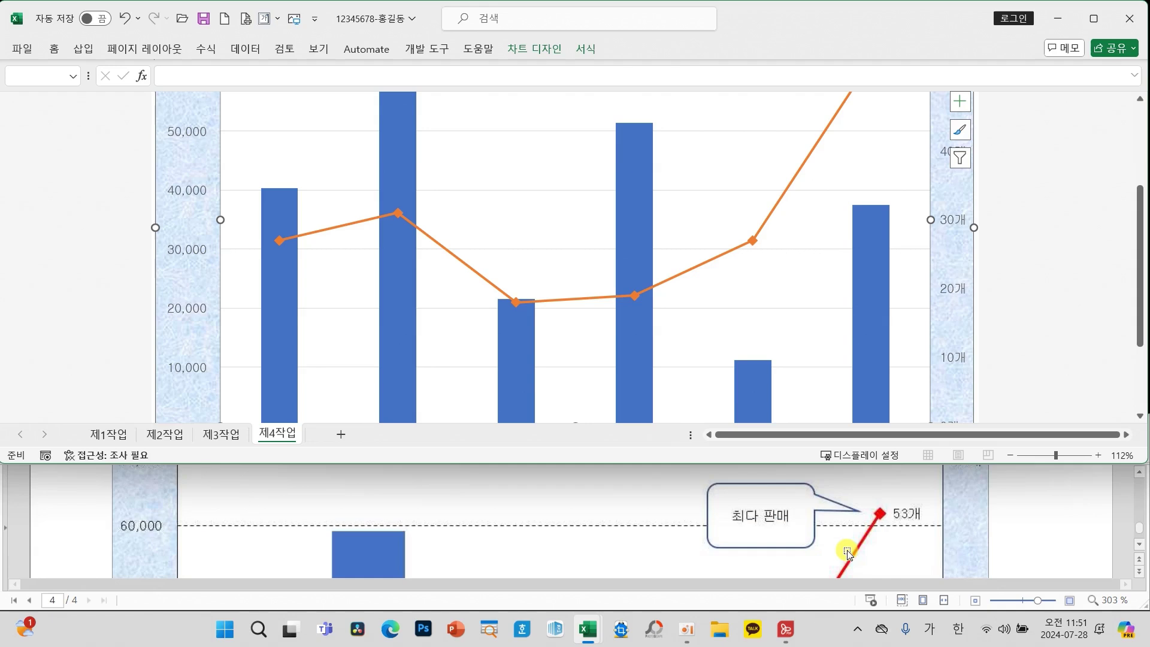
mouse_move(934, 501)
left_mouse_down()
mouse_move(847, 505)
mouse_move(933, 496)
left_mouse_up()
scroll(898, 521, "down", 5)
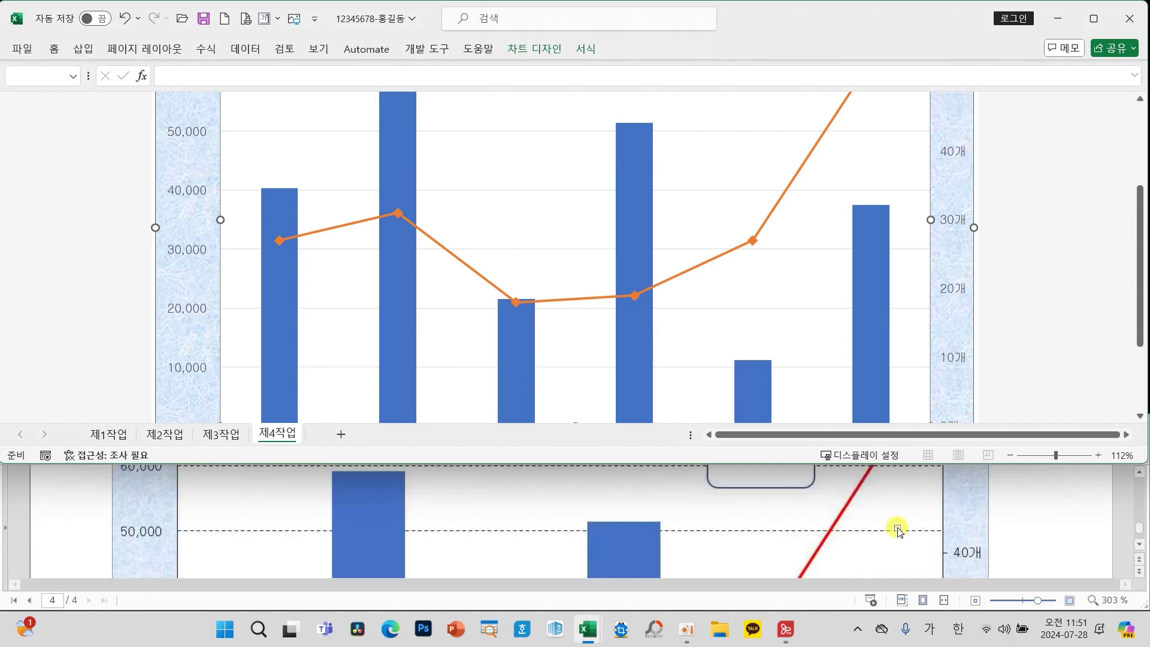
scroll(898, 530, "down", 2)
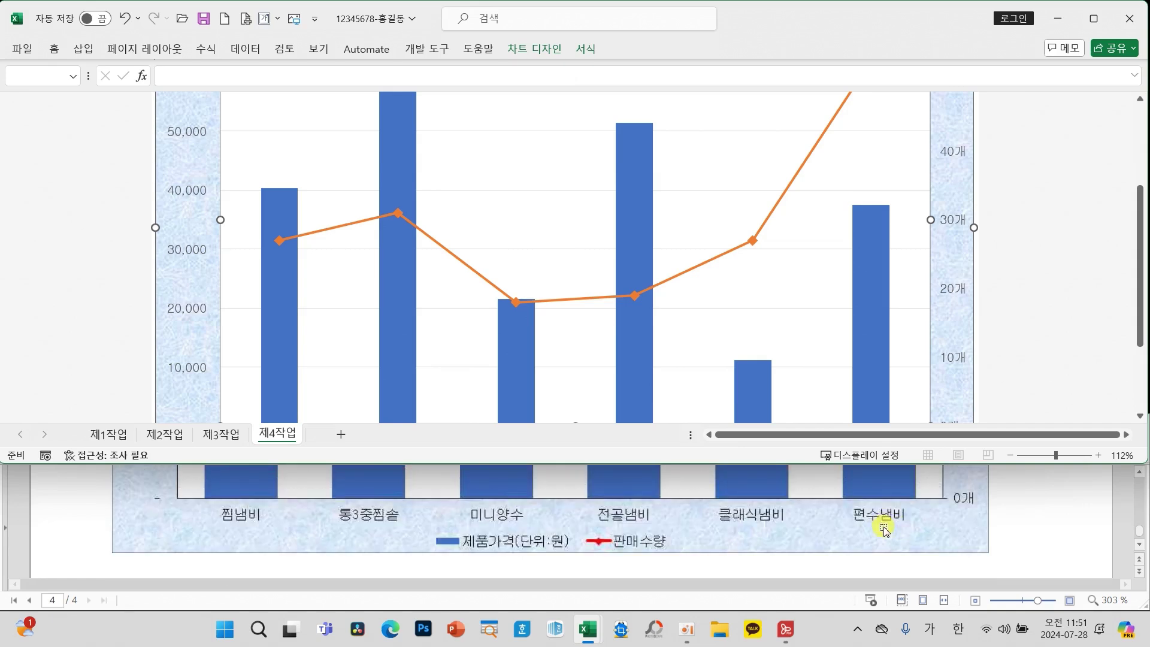
scroll(884, 530, "up", 3)
scroll(884, 529, "up", 3)
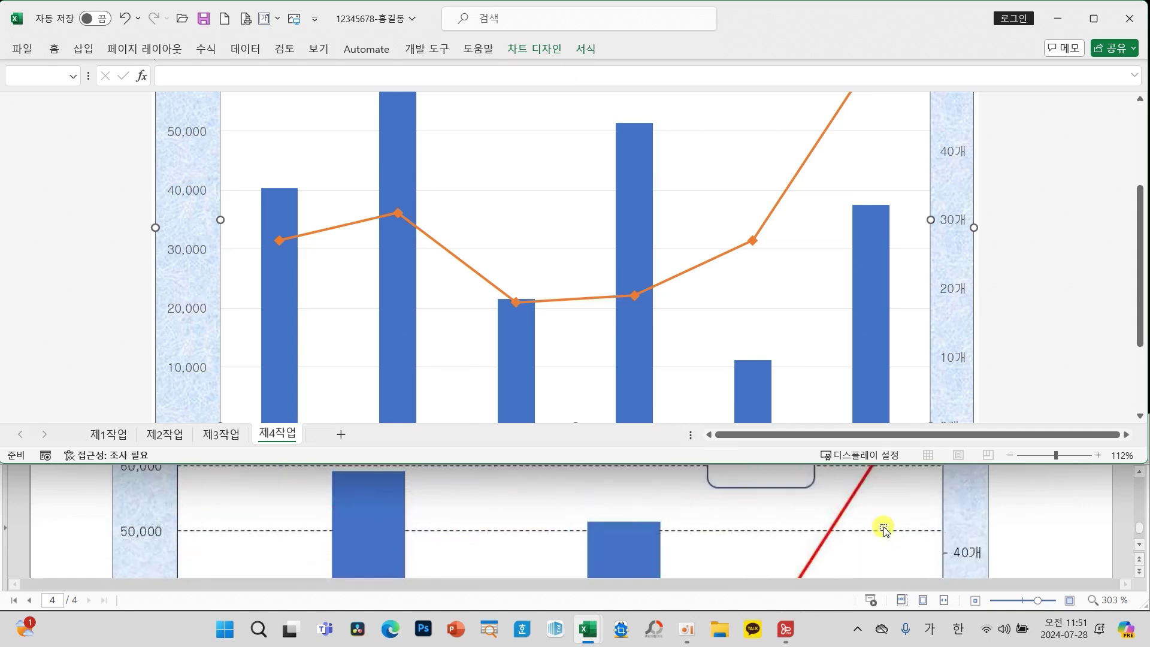
scroll(884, 530, "up", 2)
scroll(847, 324, "down", 2)
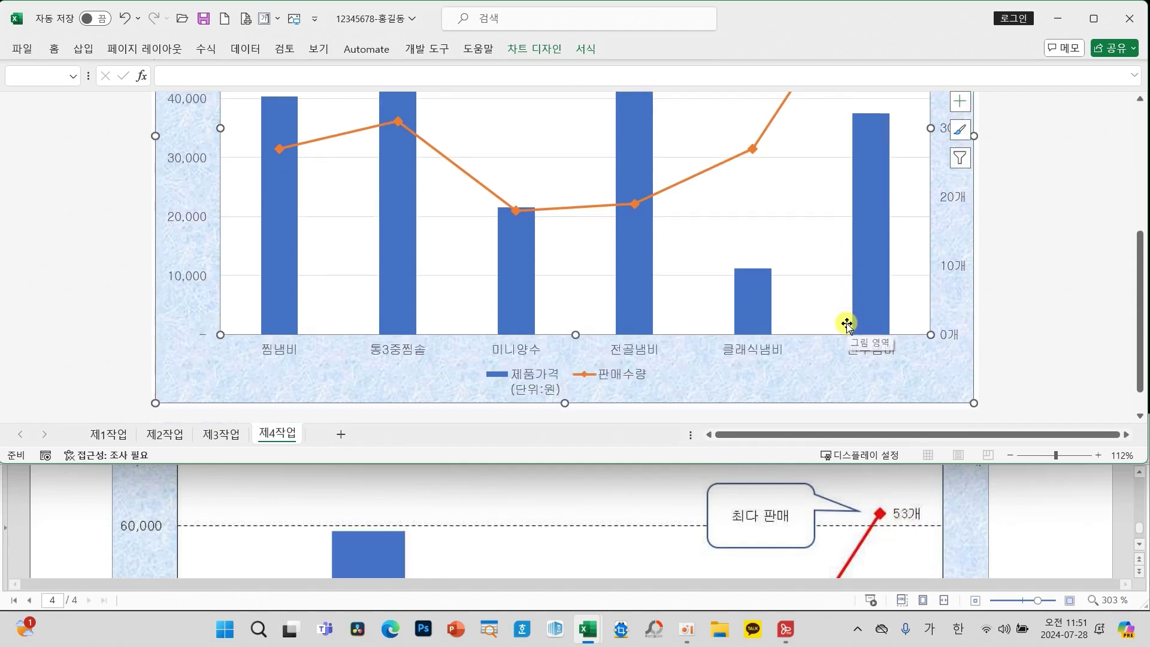
Add a value data label on the right (오른쪽) of the 편수냄비 point of 판매수량 and delete the stray 전골냄비 label
scroll(847, 324, "up", 5)
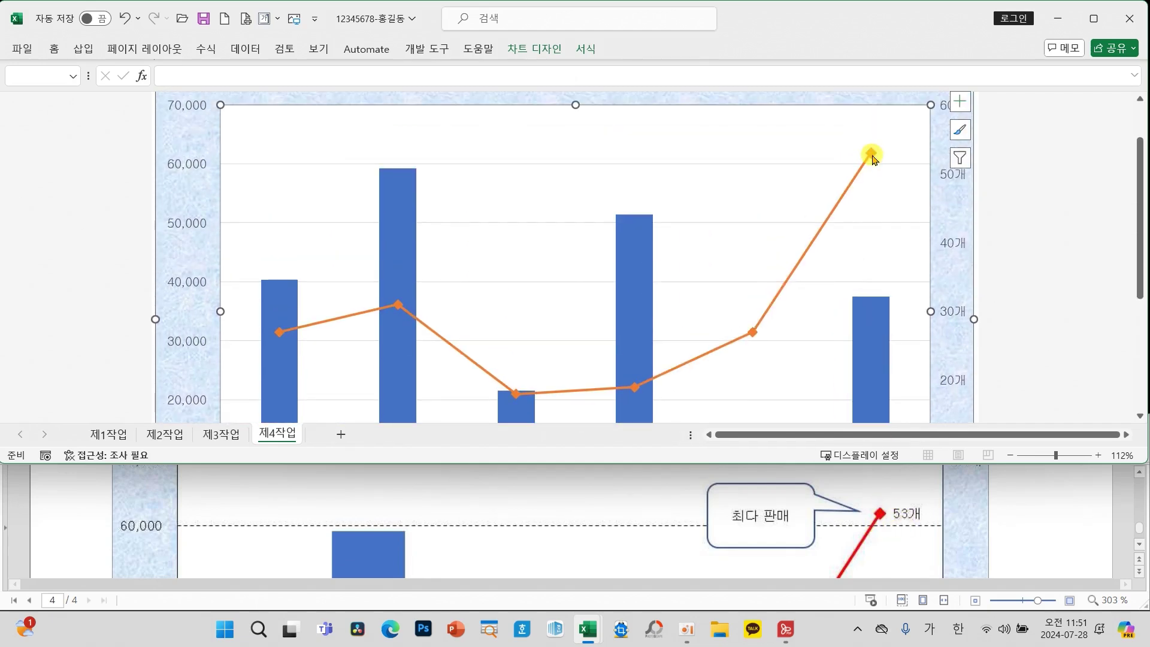
left_click(872, 157)
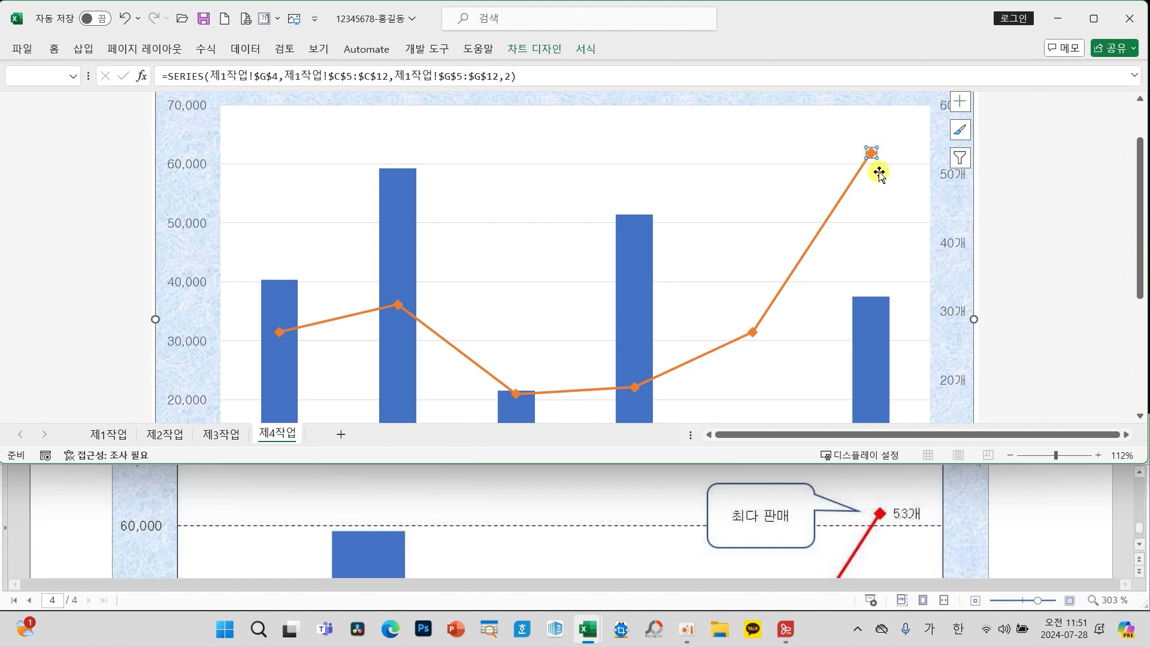
left_click(969, 104)
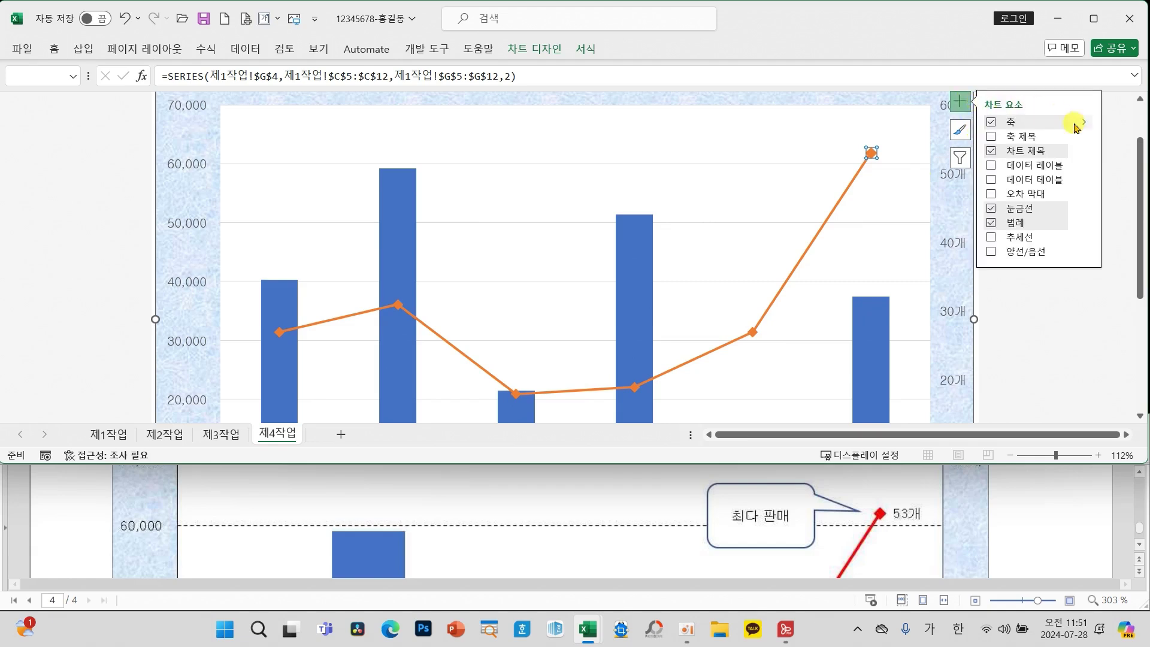
left_click(1085, 167)
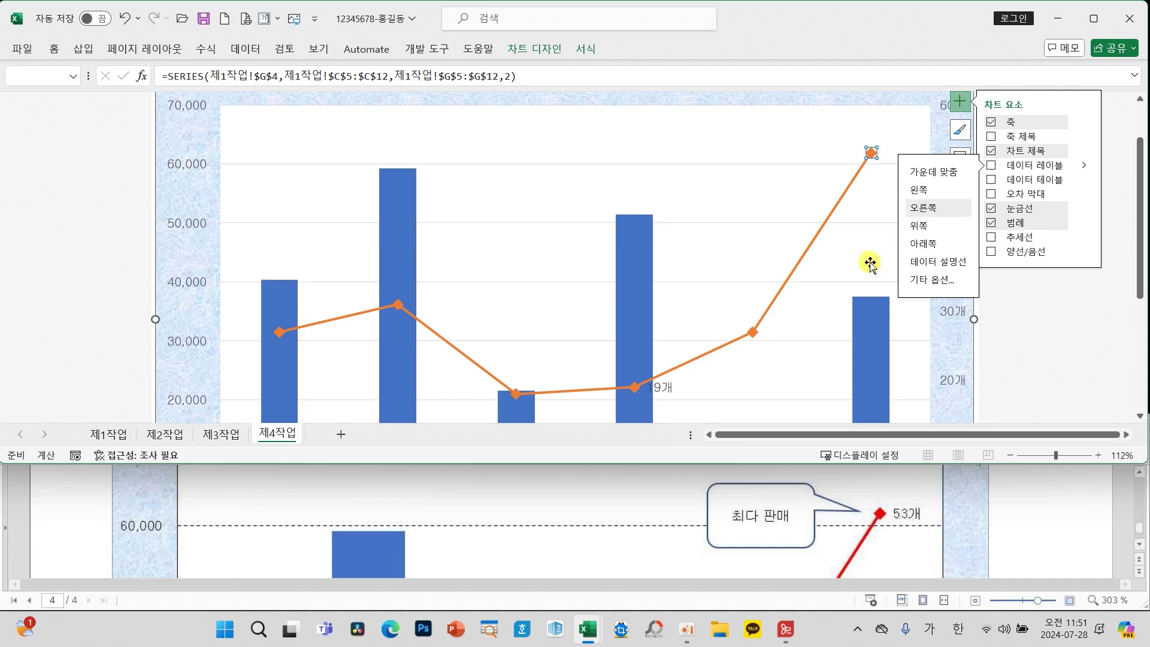
left_click(923, 279)
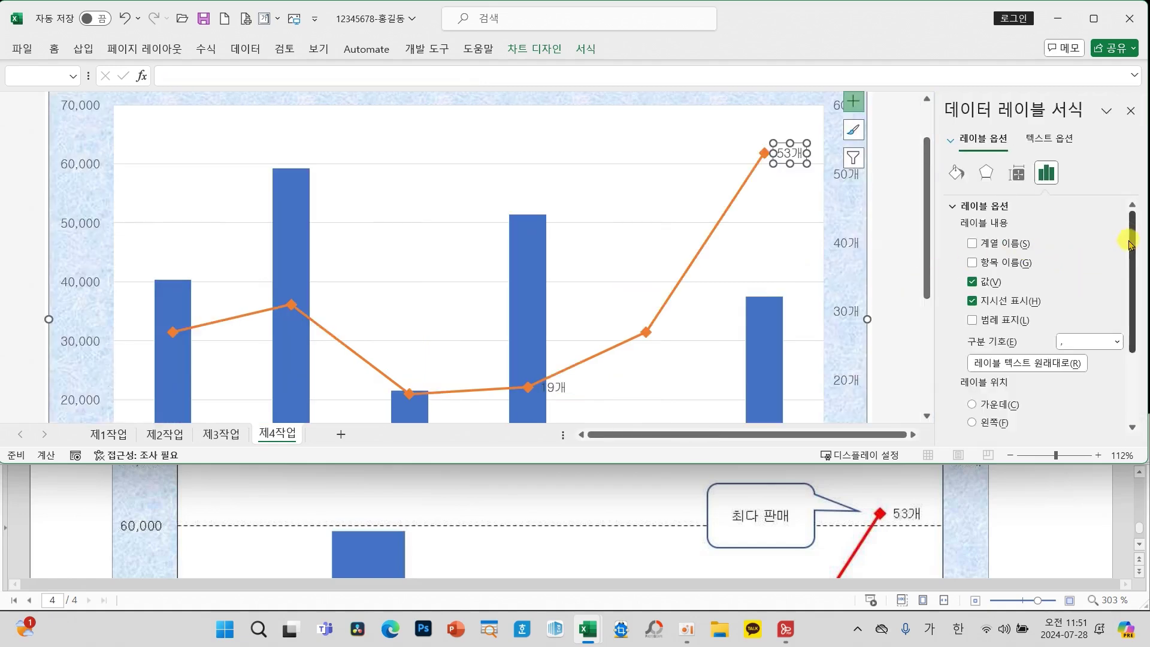
scroll(1131, 252, "down", 3)
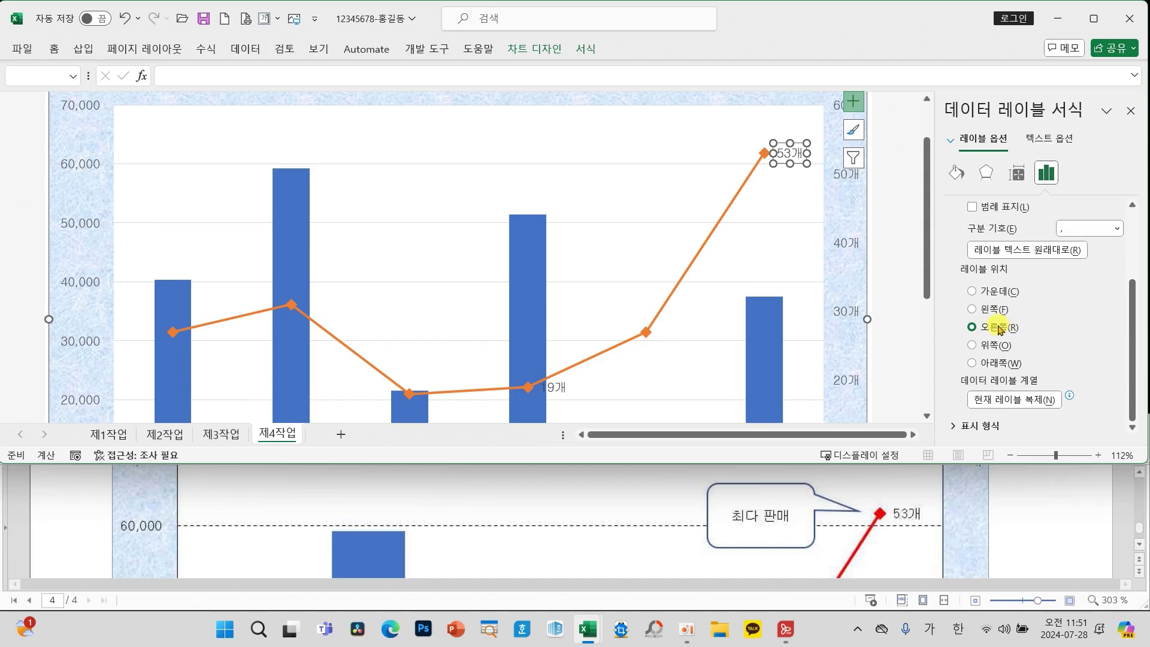
left_click(1130, 115)
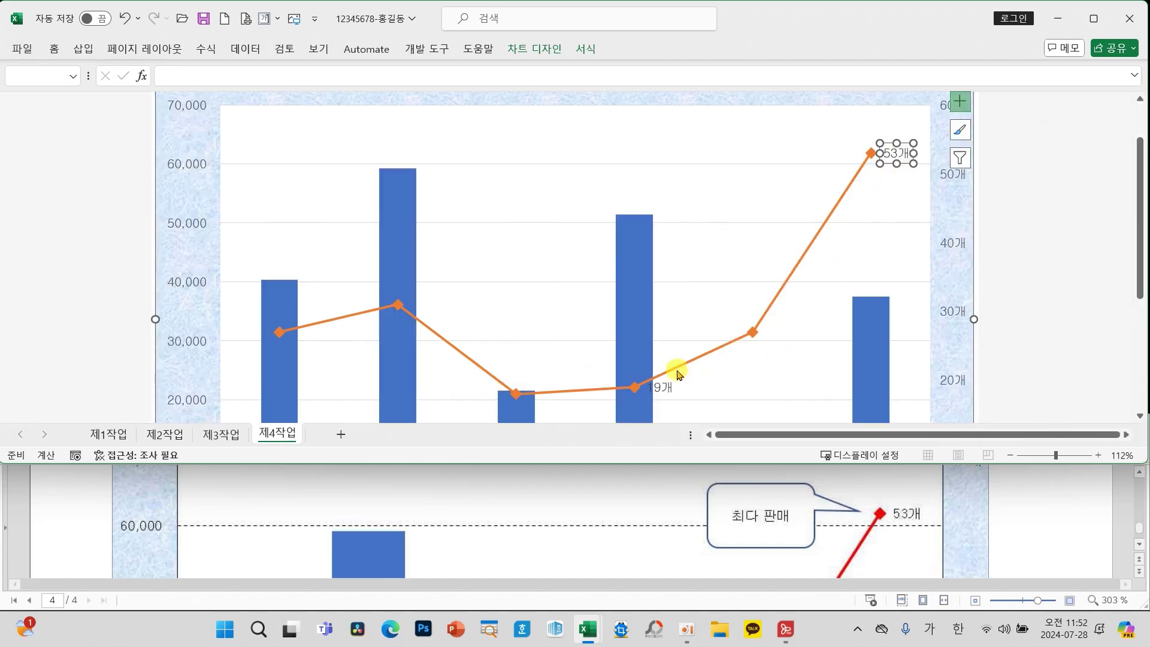
left_click(663, 390)
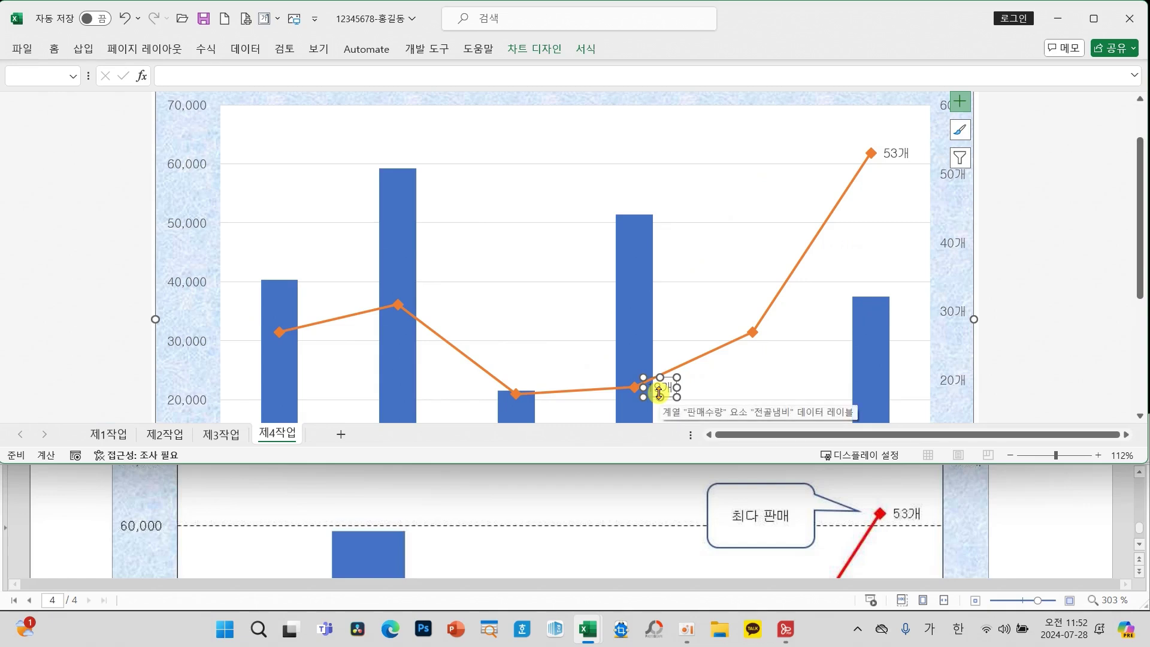
key("Delete")
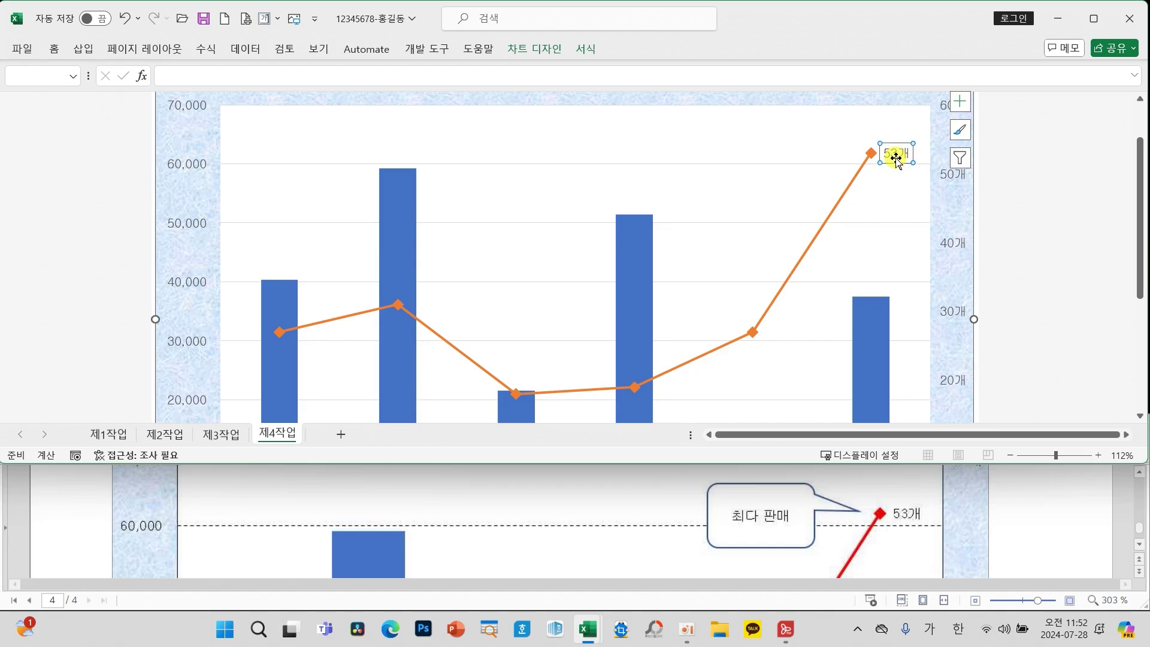
Read the gridline and axis requirements under condition (7) on the exam sheet
scroll(545, 535, "up", 5)
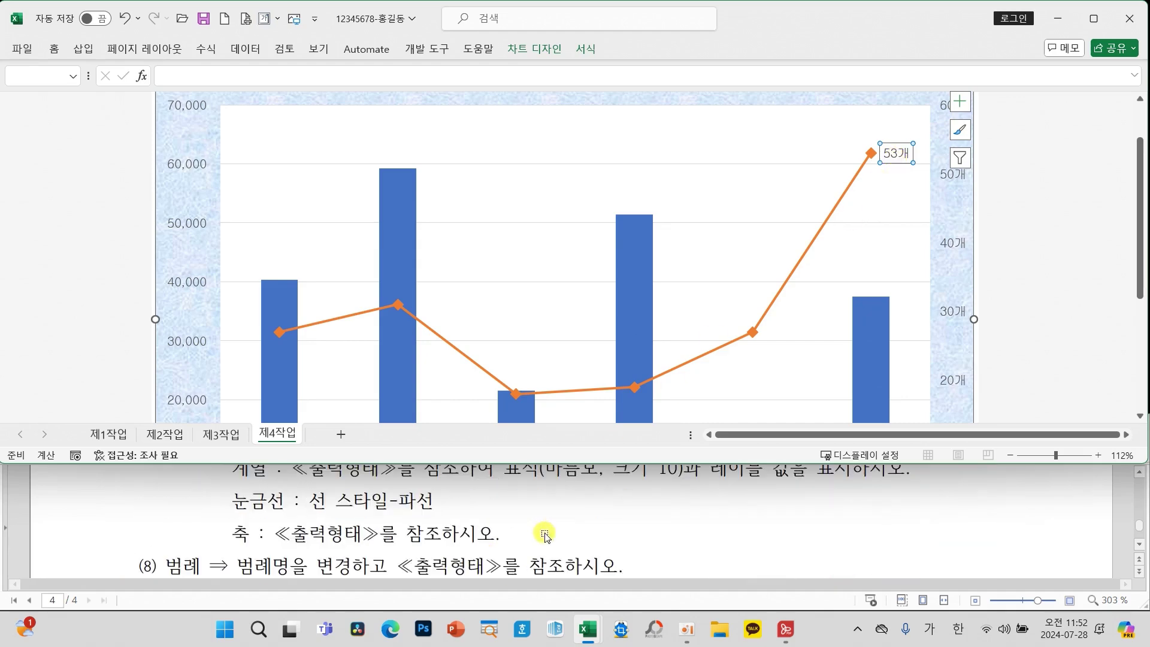
scroll(545, 535, "down", 2)
scroll(546, 535, "up", 2)
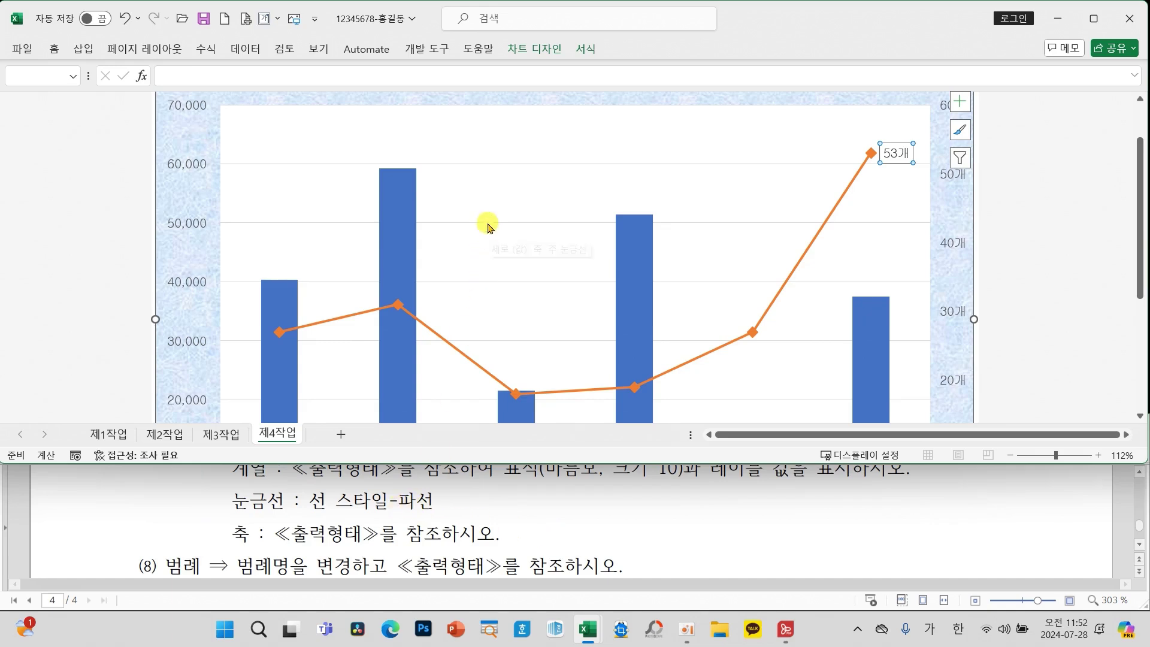
mouse_move(502, 191)
left_mouse_down()
mouse_move(478, 240)
mouse_move(511, 155)
left_mouse_up()
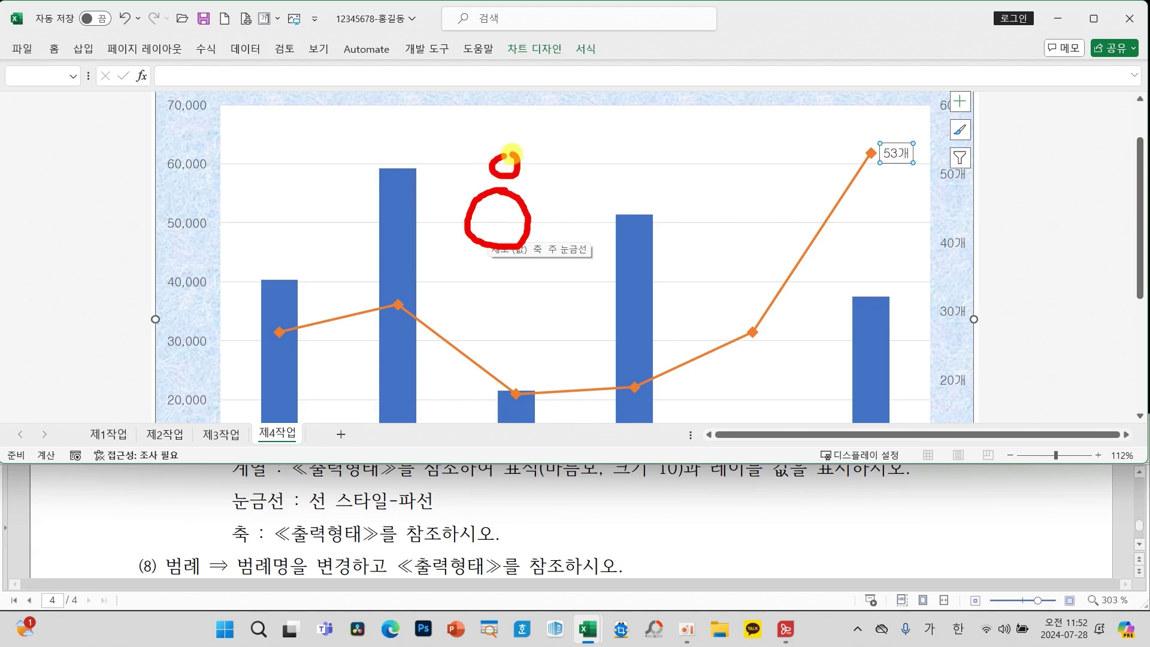
left_click(513, 227)
right_click(513, 227)
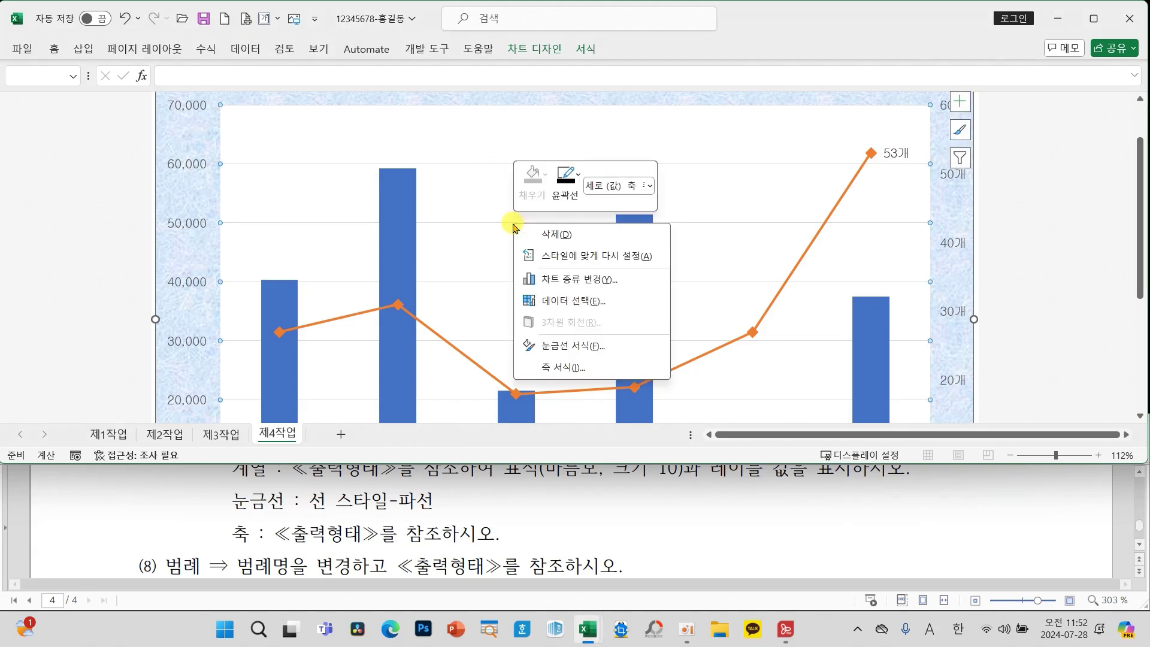
left_click(569, 367)
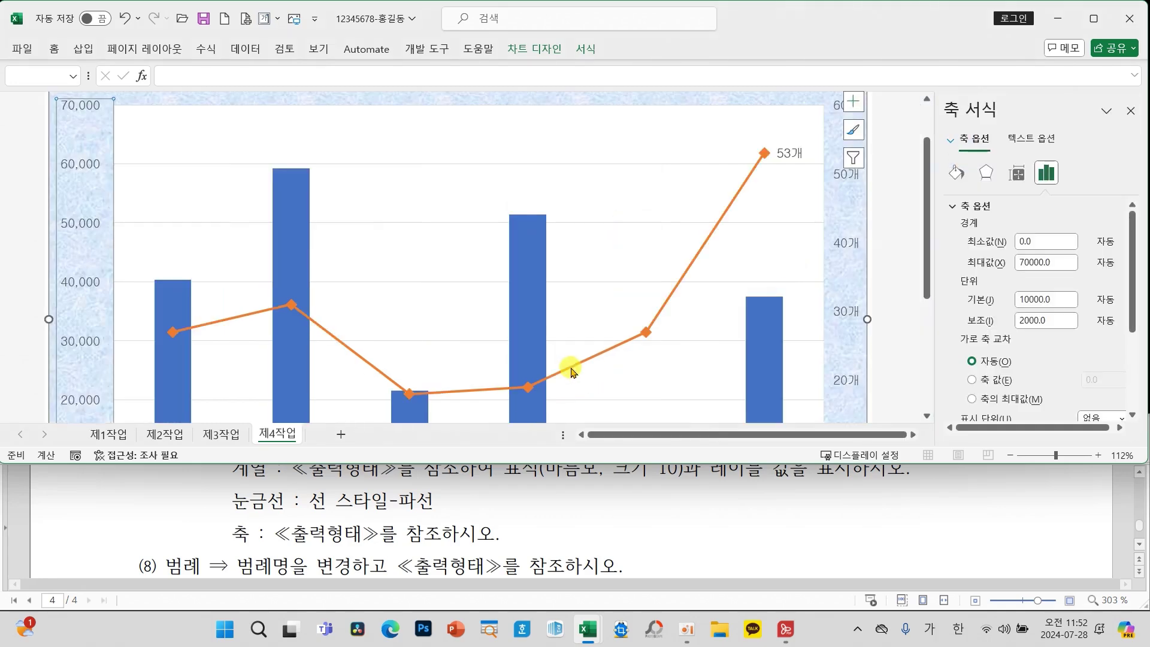
left_click_drag(1131, 229, 1131, 306)
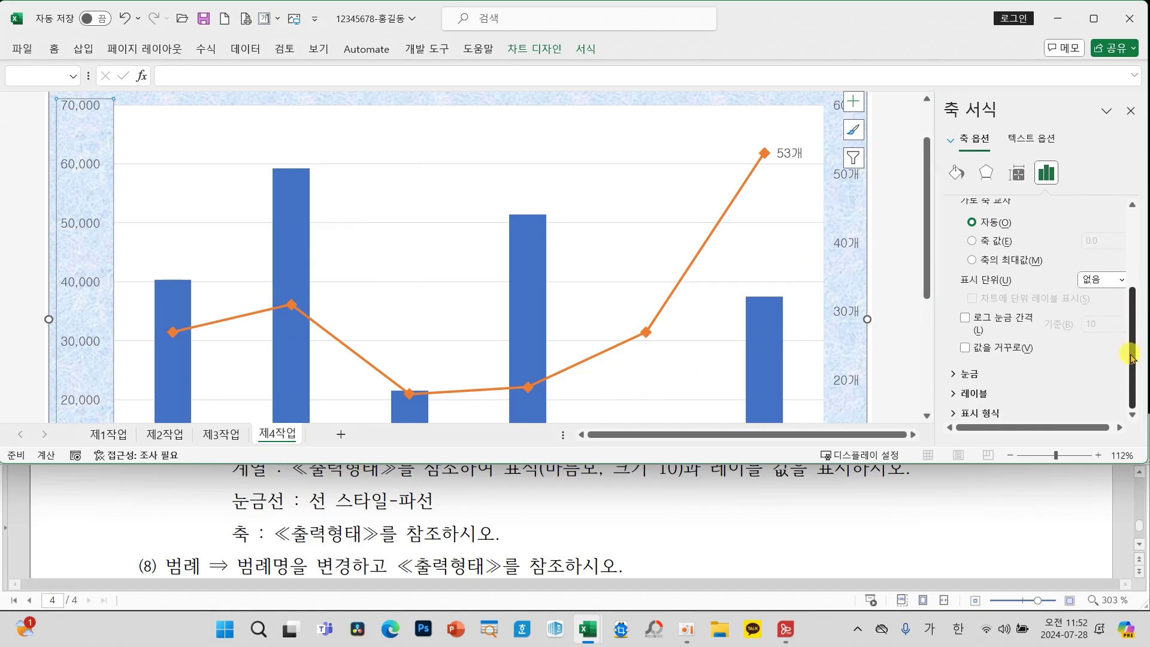
left_click(969, 377)
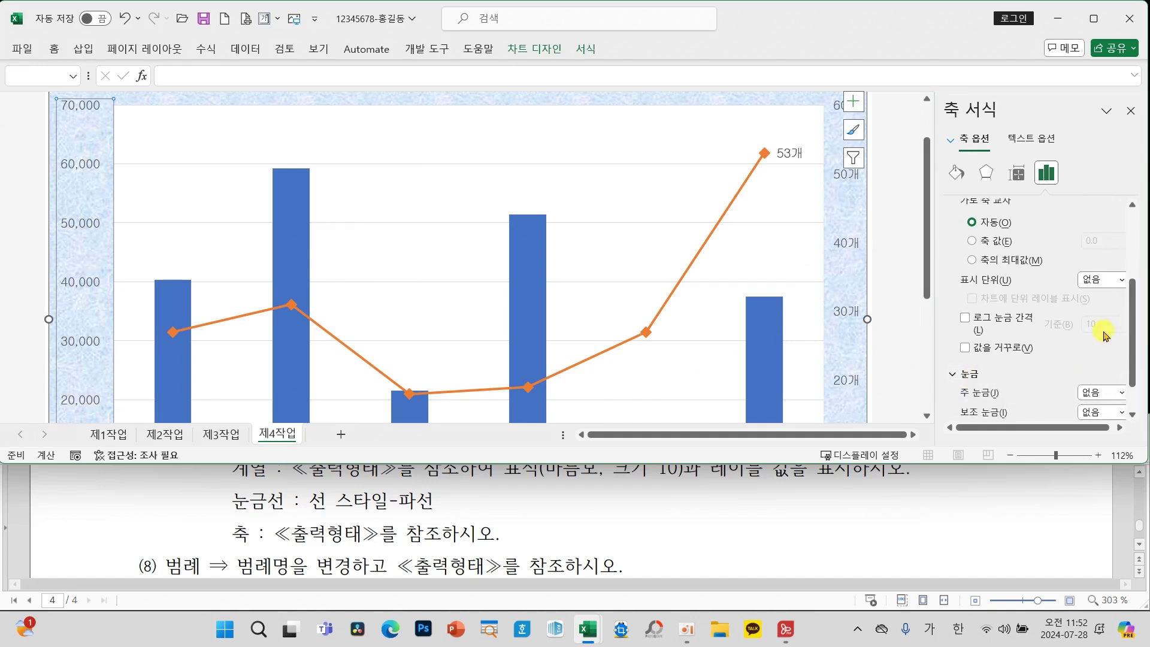
Format the primary value axis's major gridlines with the dashed line style (파선)
left_click(624, 223)
right_click(624, 223)
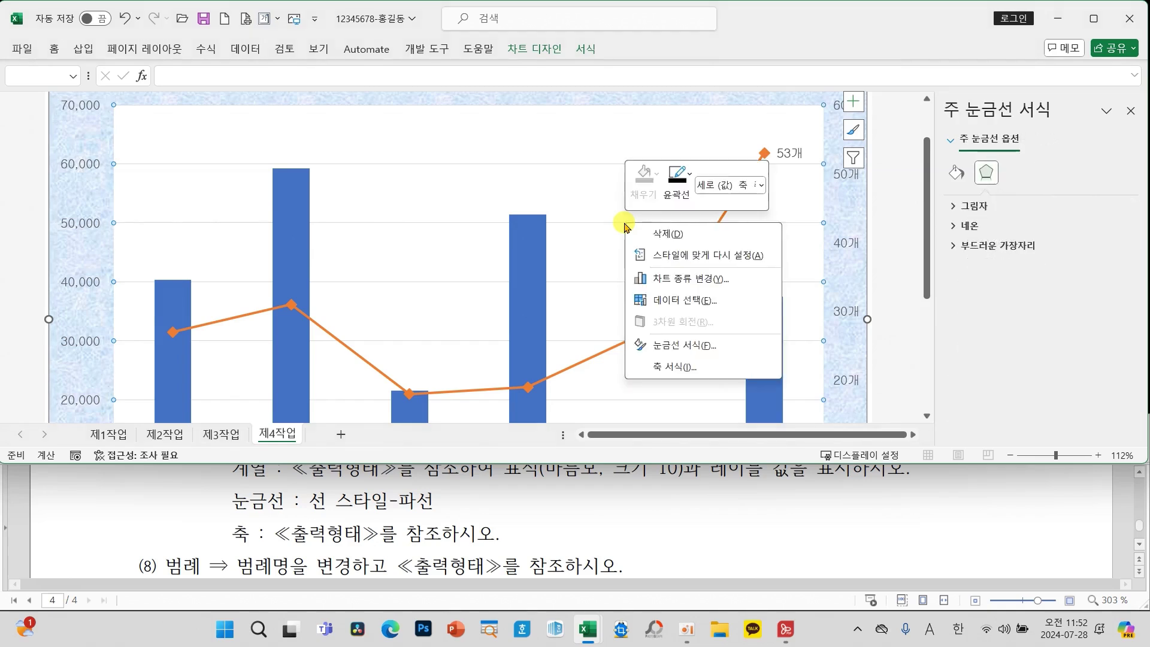
left_click(676, 350)
scroll(1125, 246, "down", 4)
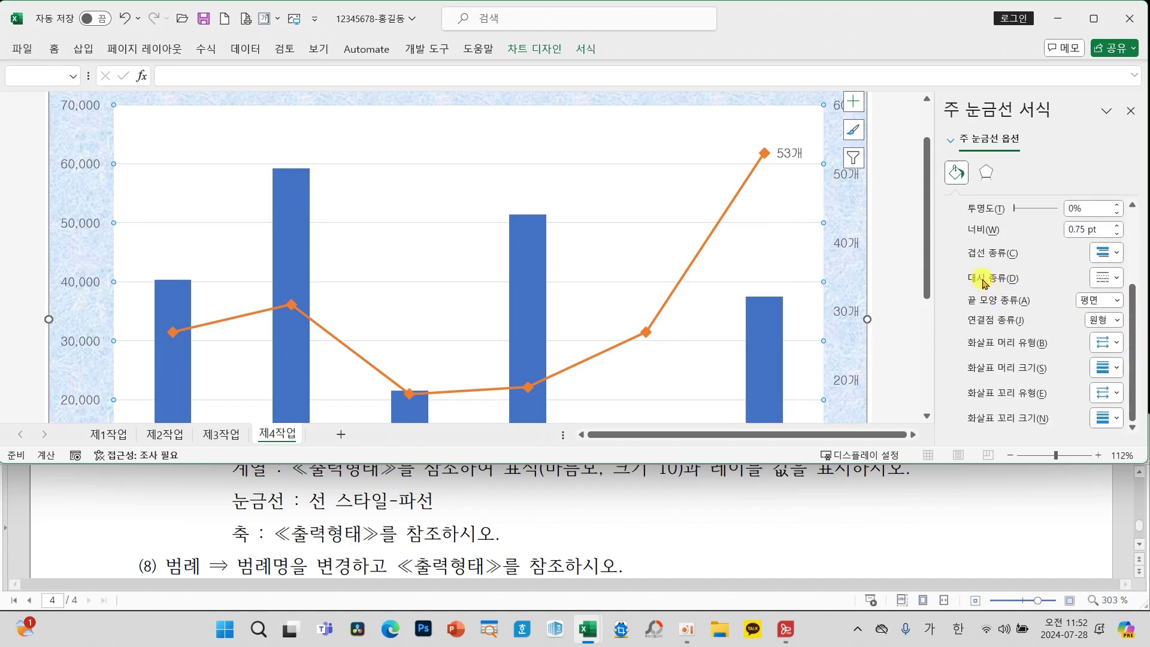
left_click(1105, 278)
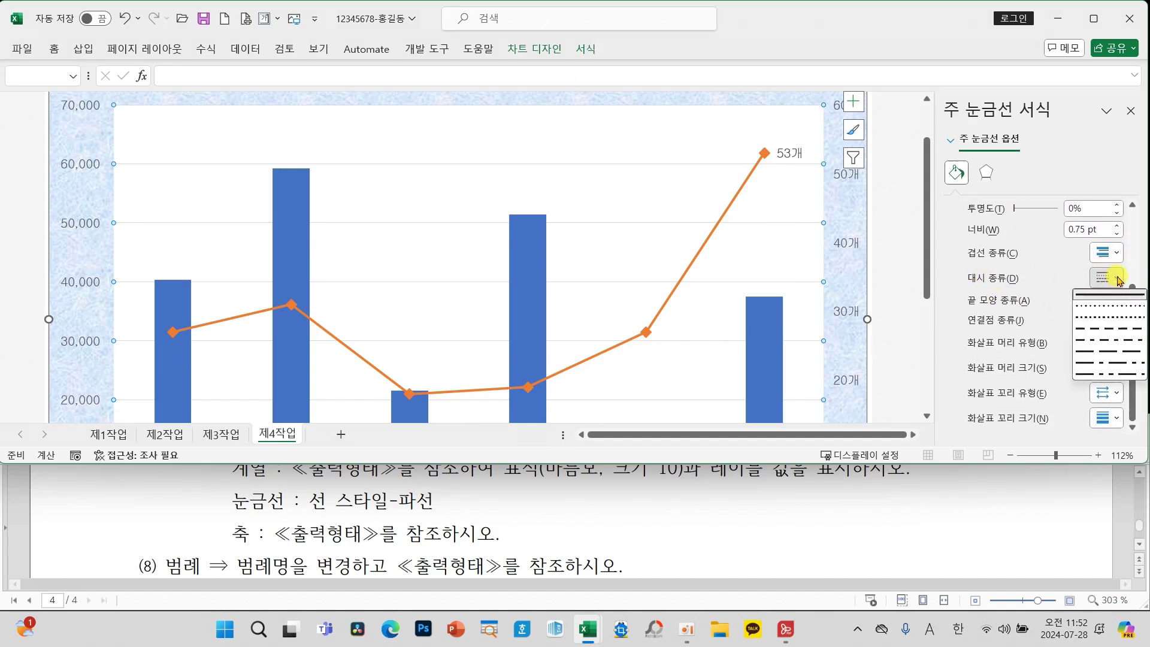
left_click(1112, 329)
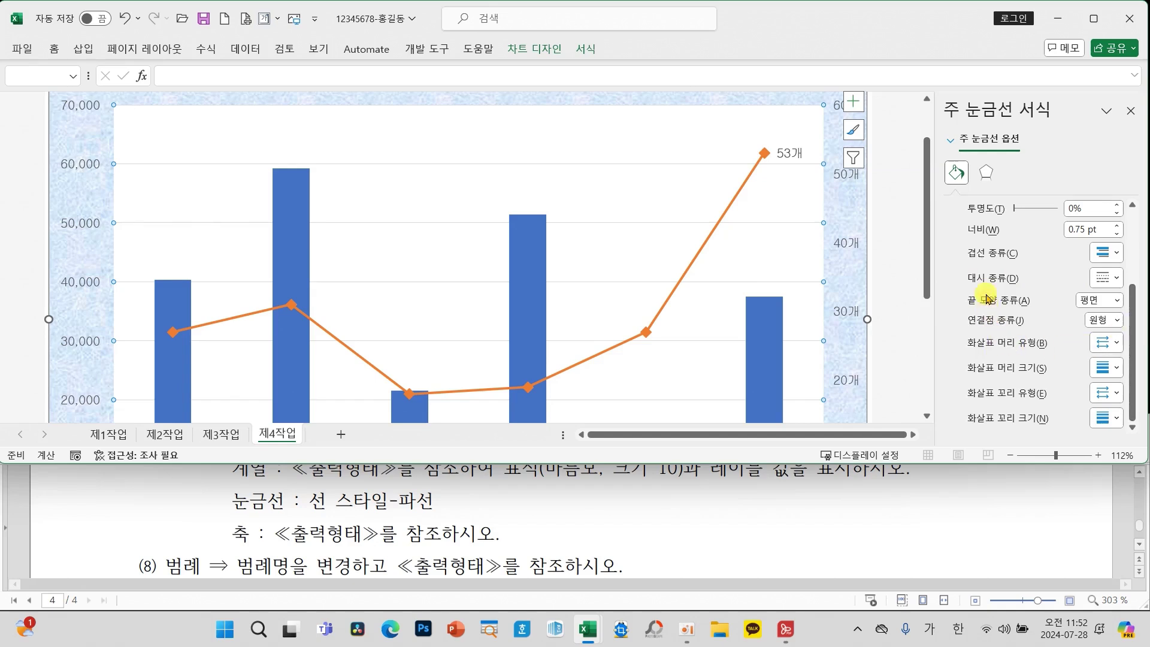
left_click(1118, 278)
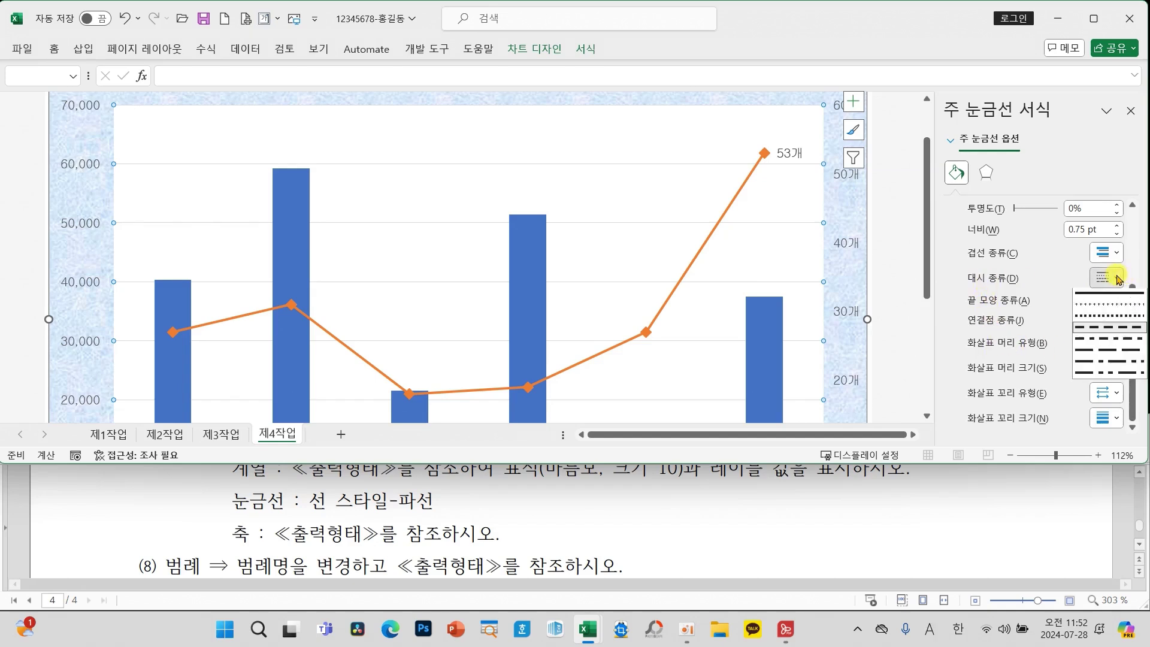
Select the value axis's major gridlines and set their dash type to dash (파선)
left_click(1106, 330)
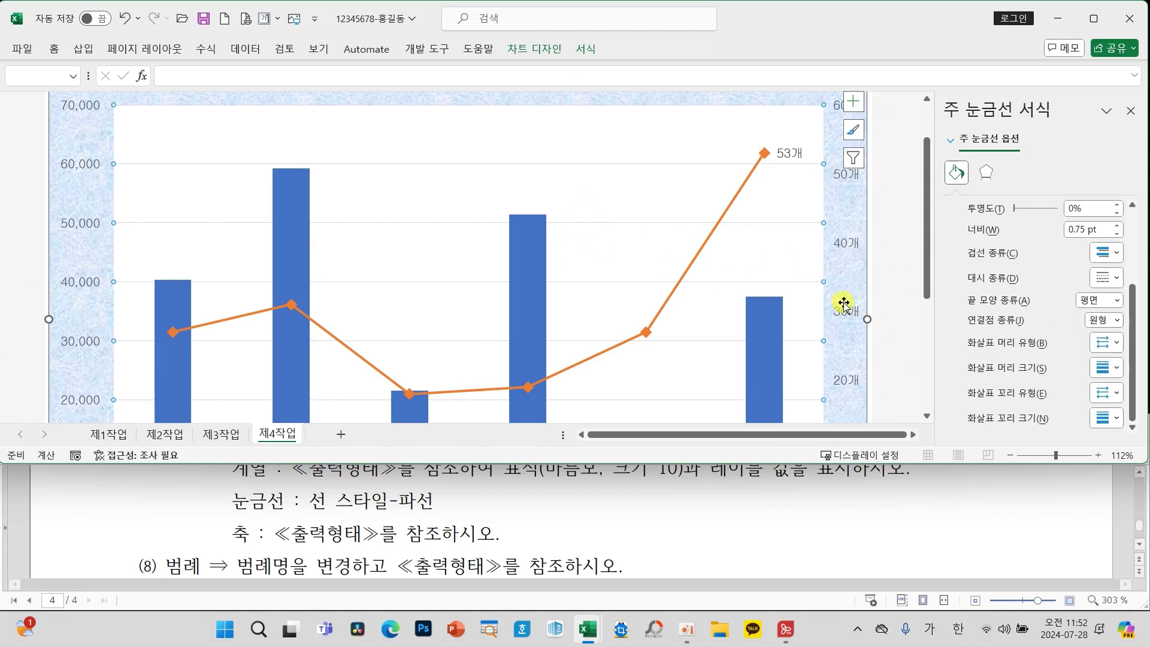
left_click(1131, 112)
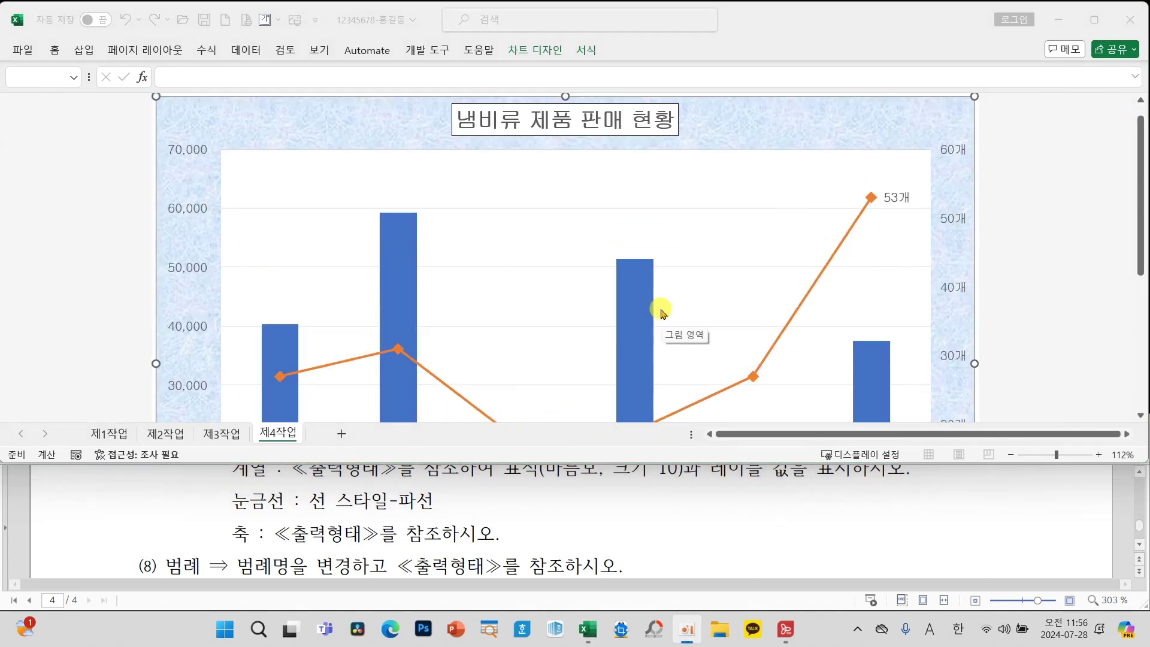
left_click(545, 264)
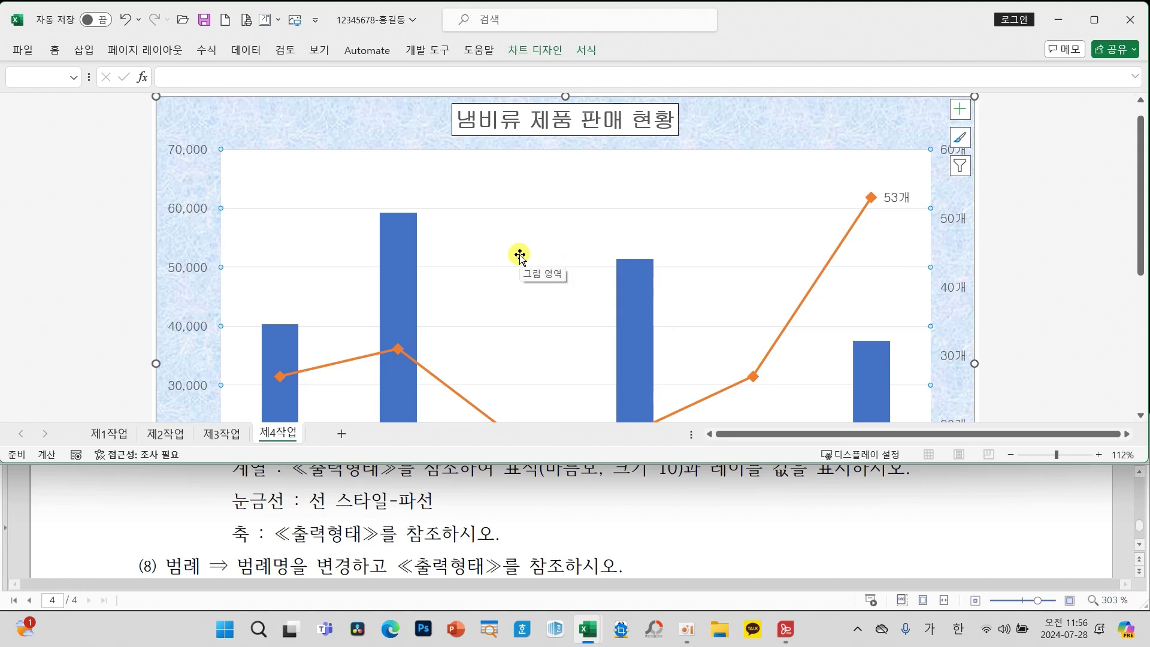
left_click_drag(513, 246, 540, 290)
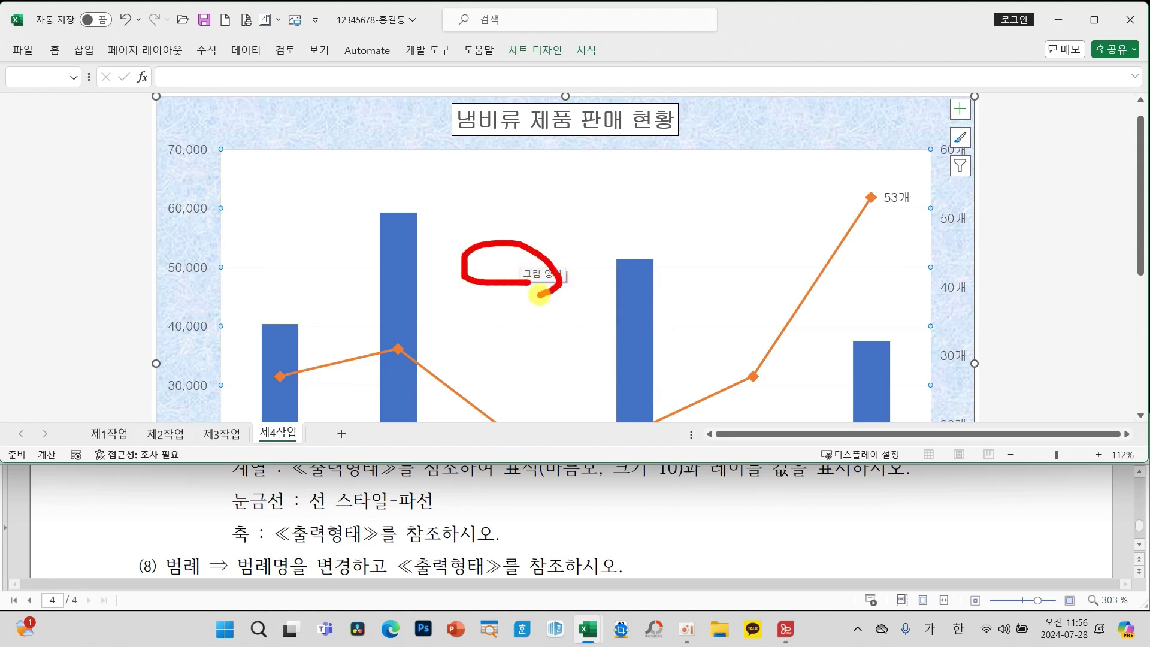
left_click(490, 265)
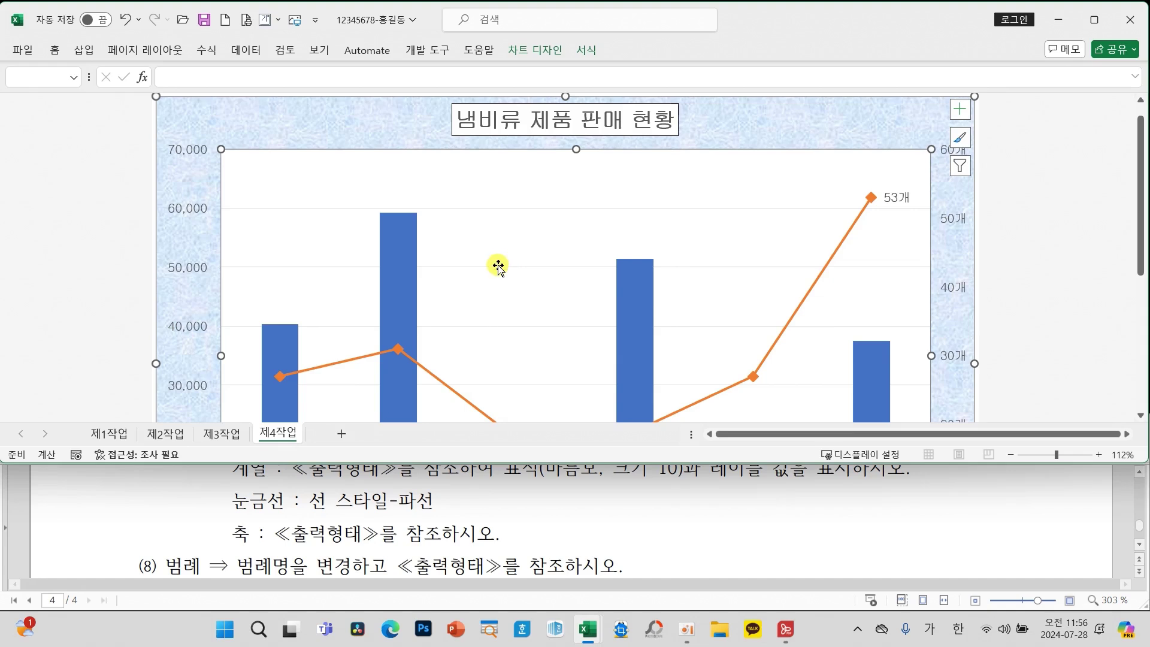
left_click(497, 267)
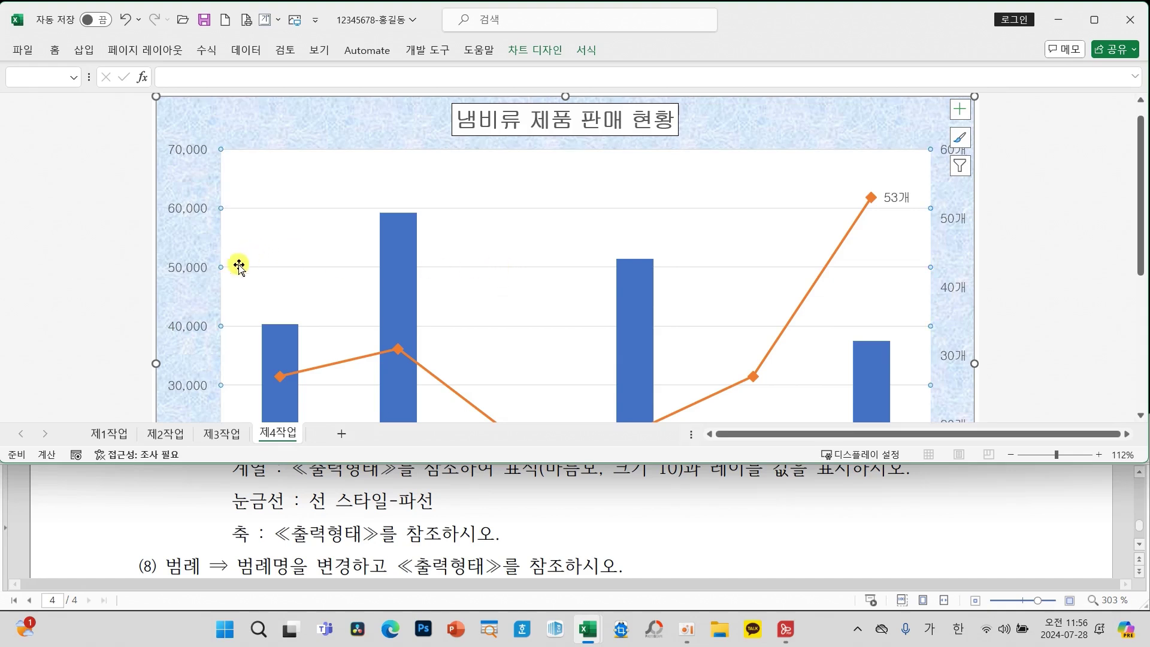
right_click(499, 270)
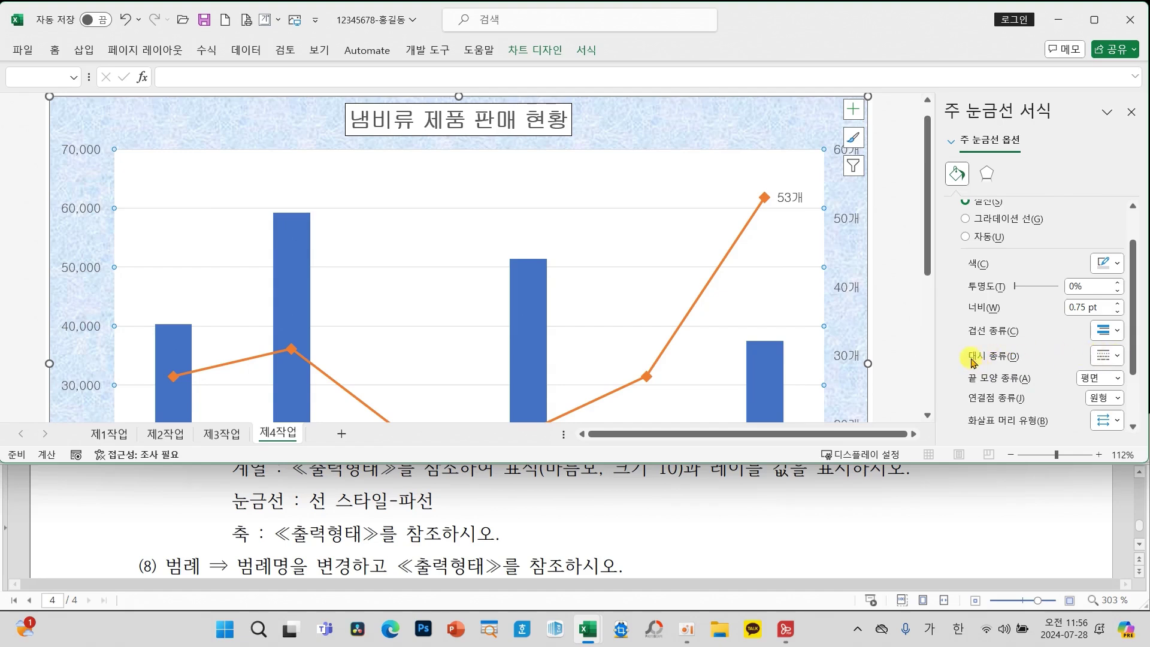
left_click(1115, 358)
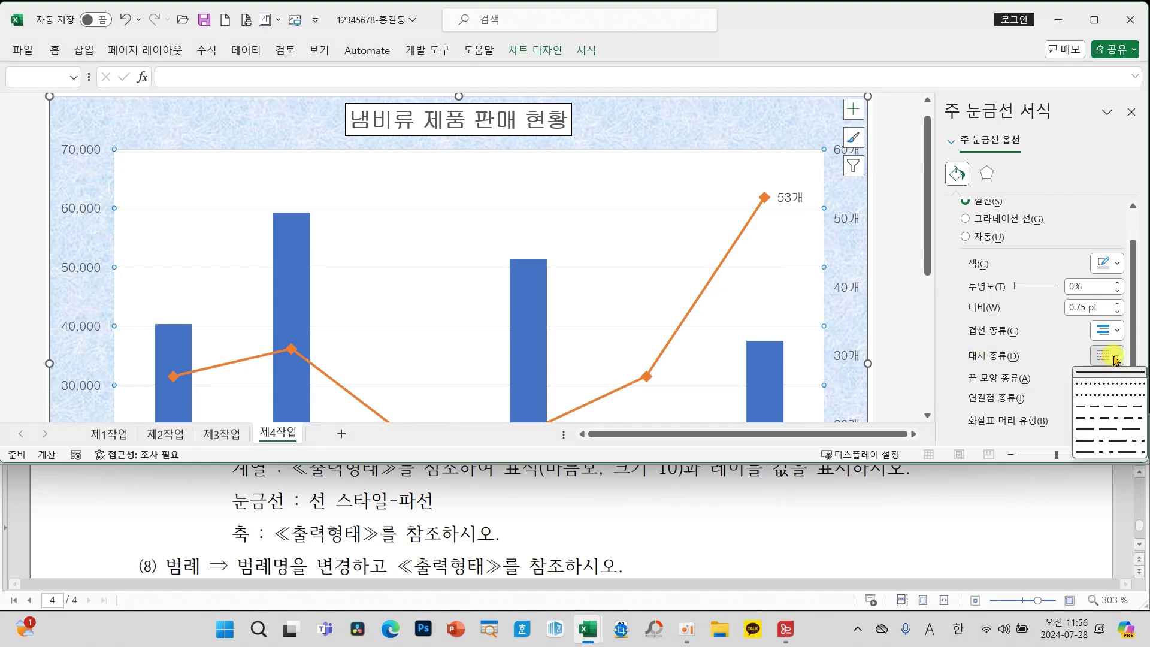
left_click(1105, 407)
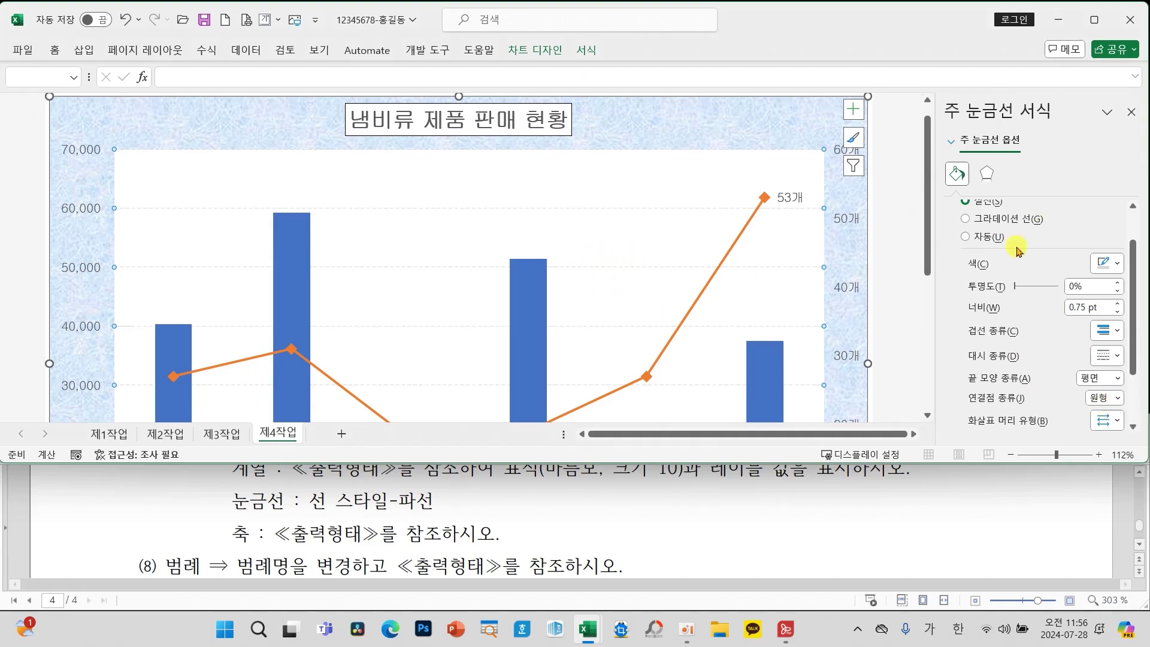
left_click(1131, 112)
Following condition (8) and the sample chart, rename the 제품가격 series to 제품가격(단위:원) so its legend entry fits on one line
scroll(425, 503, "down", 2)
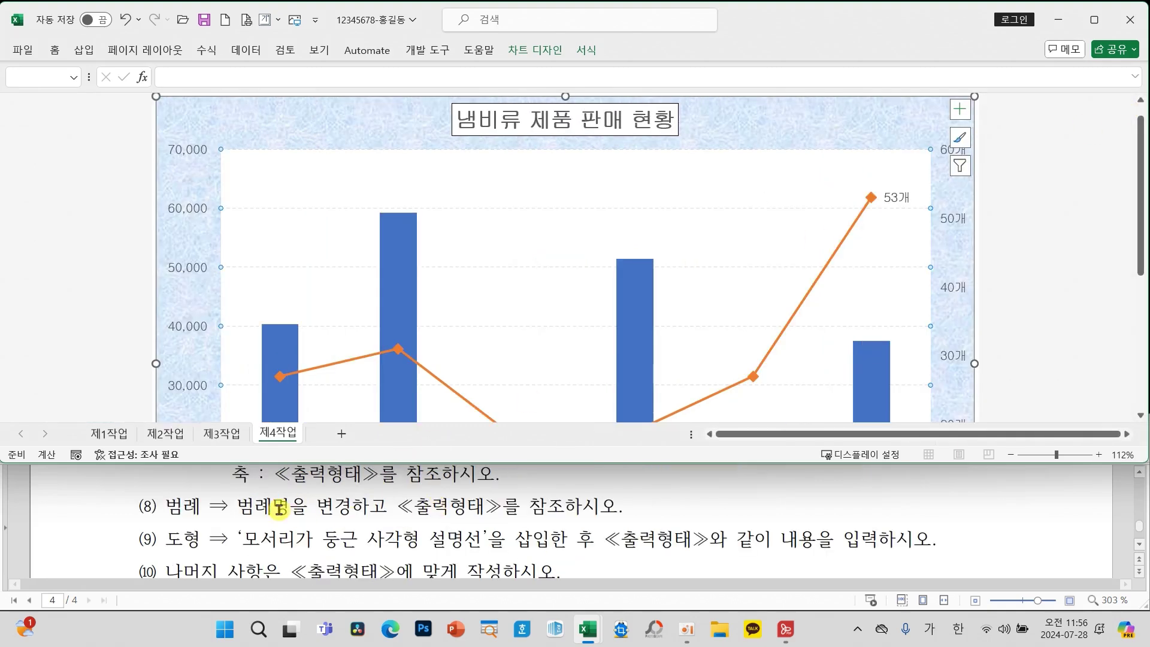
scroll(624, 326, "down", 5)
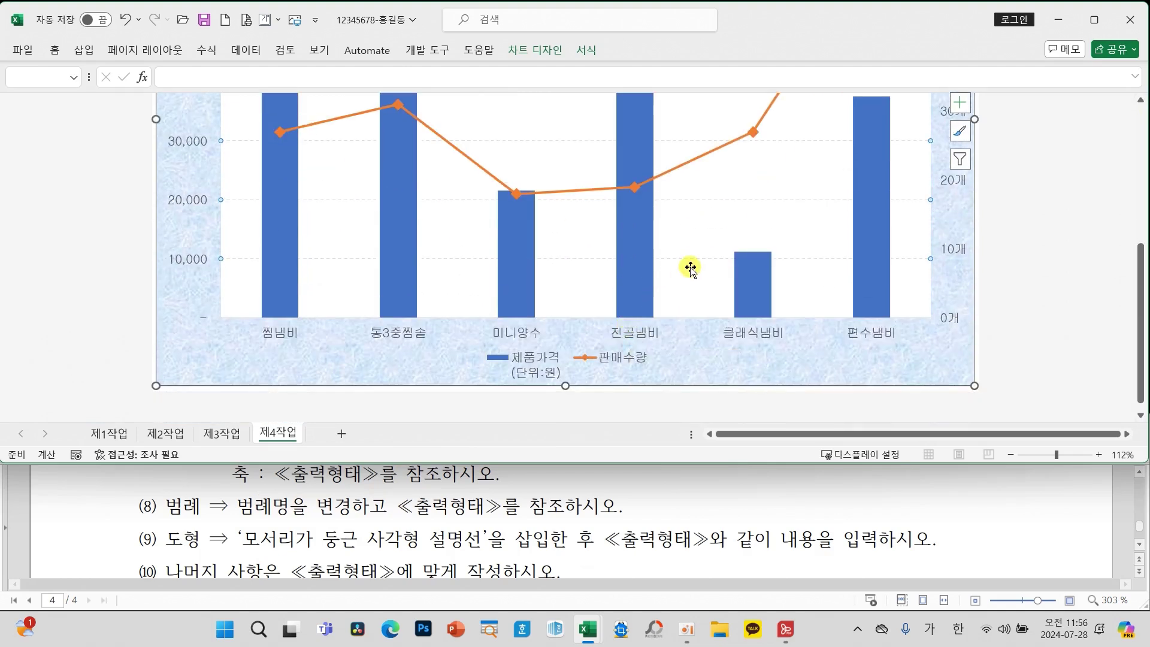
left_click_drag(460, 336, 693, 388)
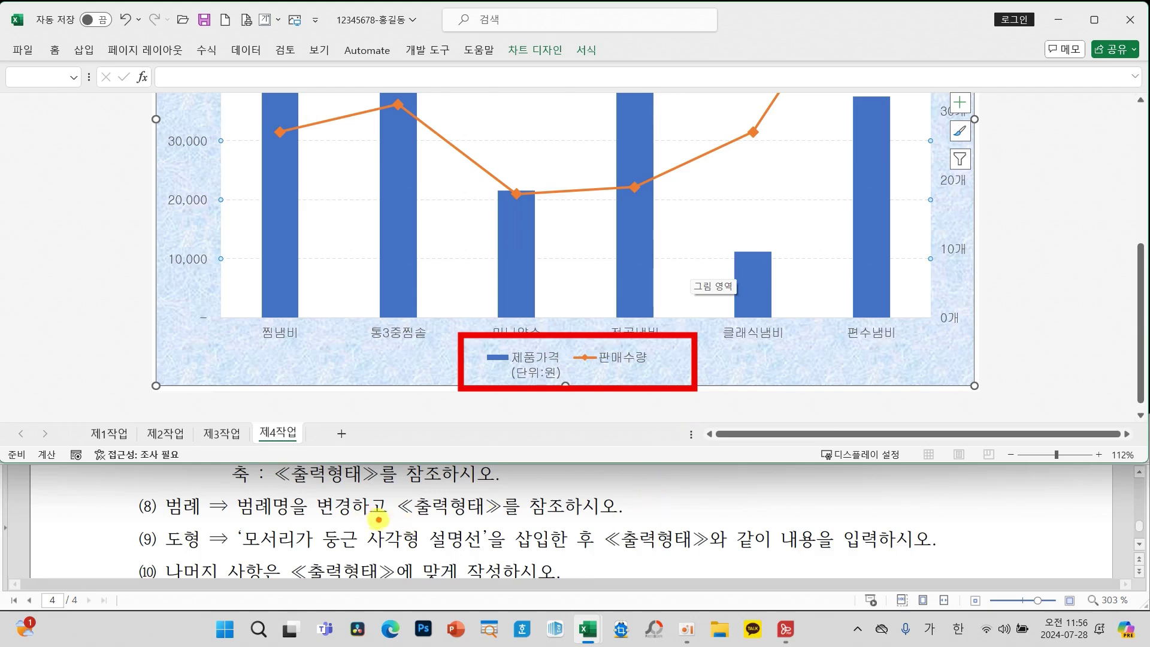
scroll(649, 542, "up", 10)
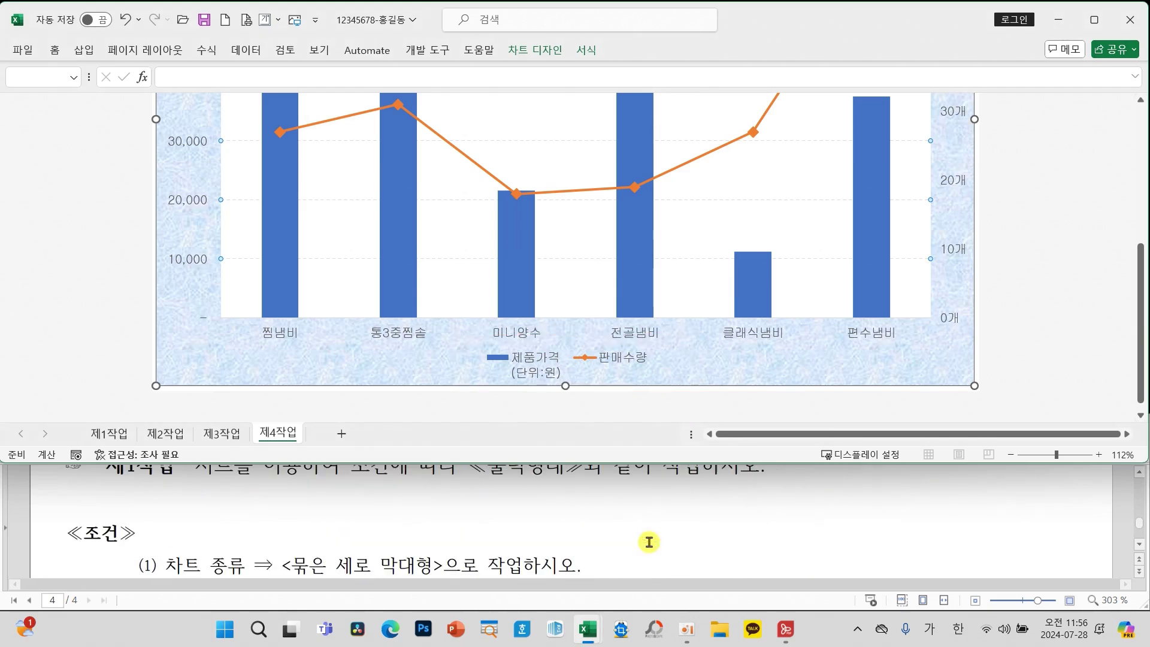
scroll(648, 542, "down", 15)
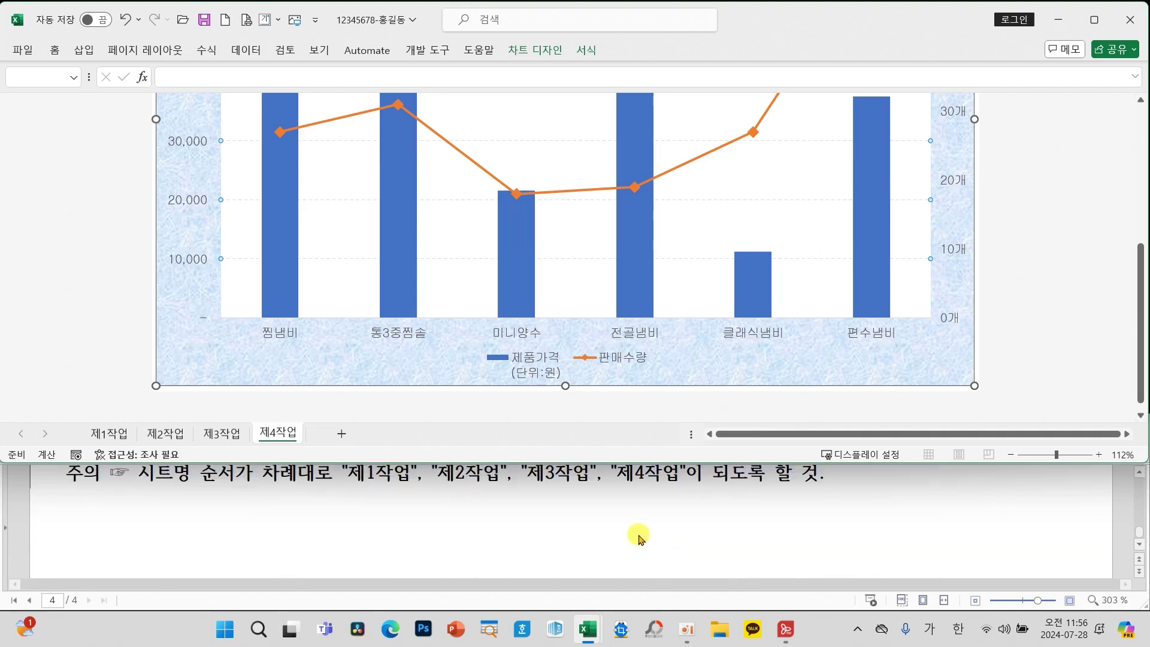
scroll(639, 538, "up", 2)
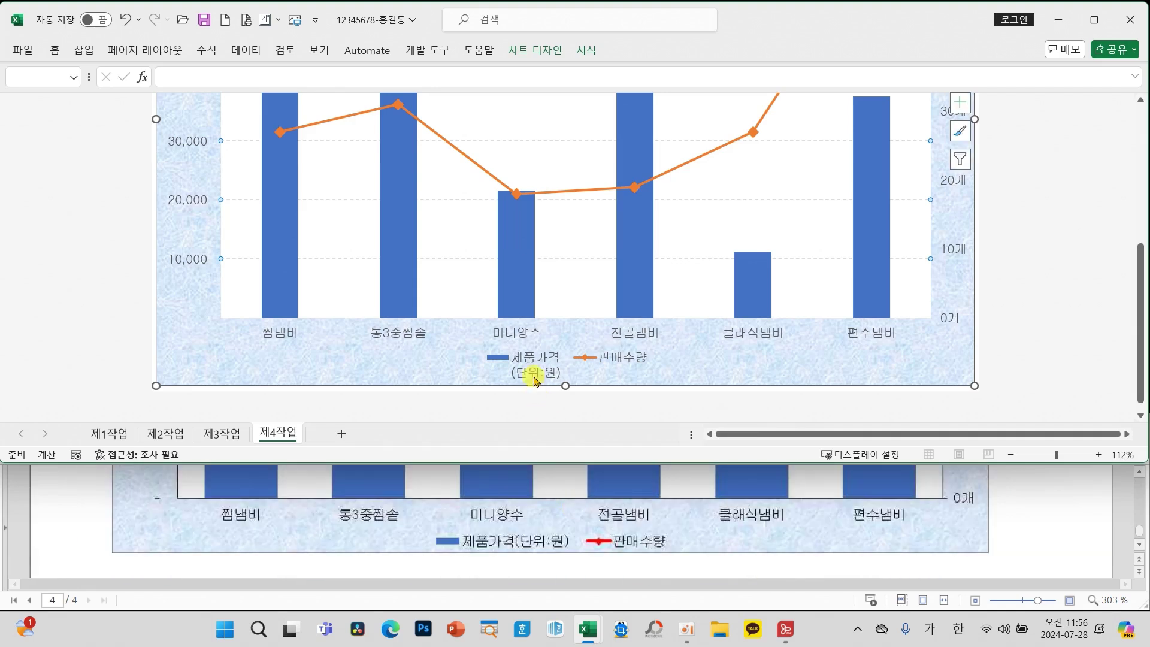
left_click(538, 366)
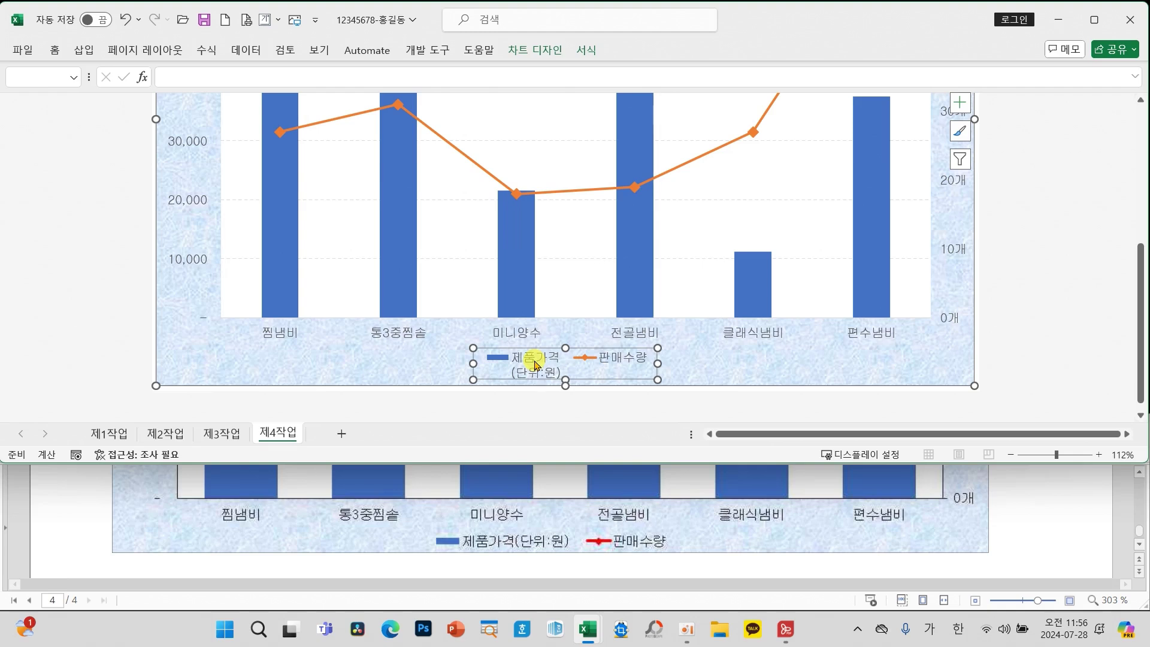
right_click(538, 366)
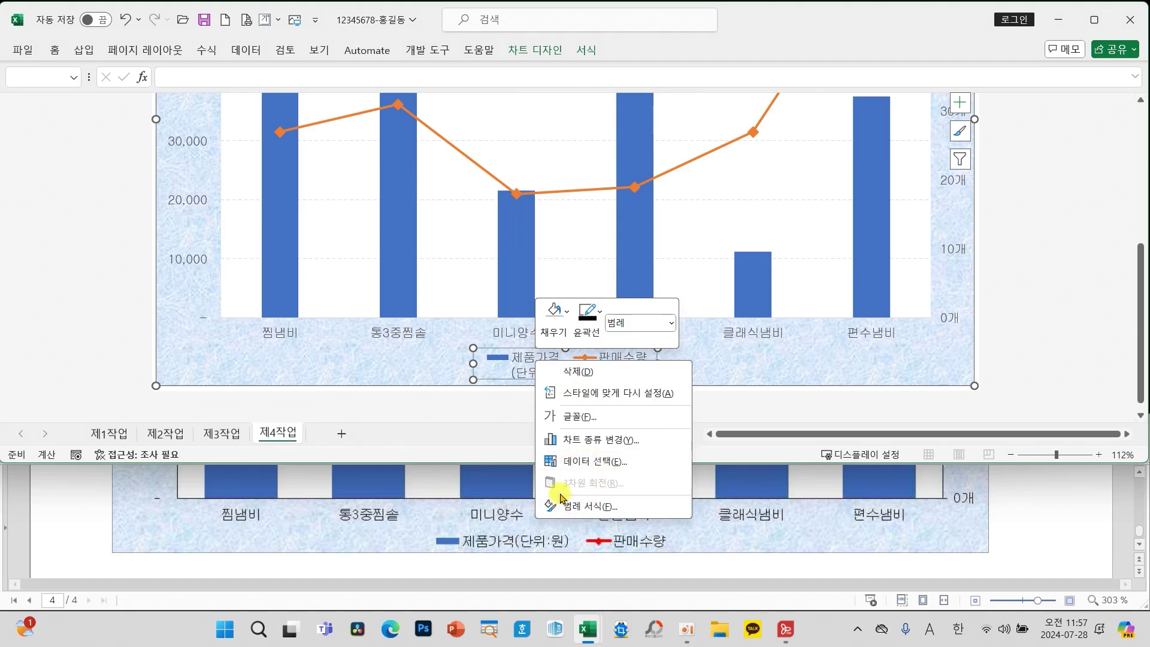
left_click(580, 463)
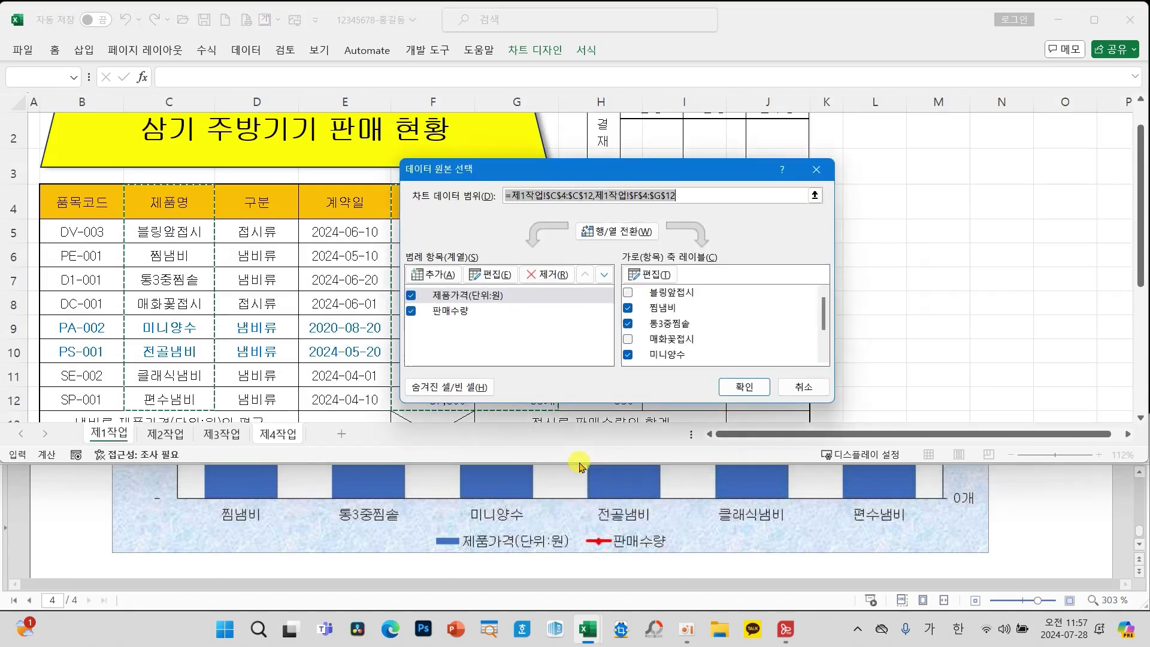
left_click(470, 297)
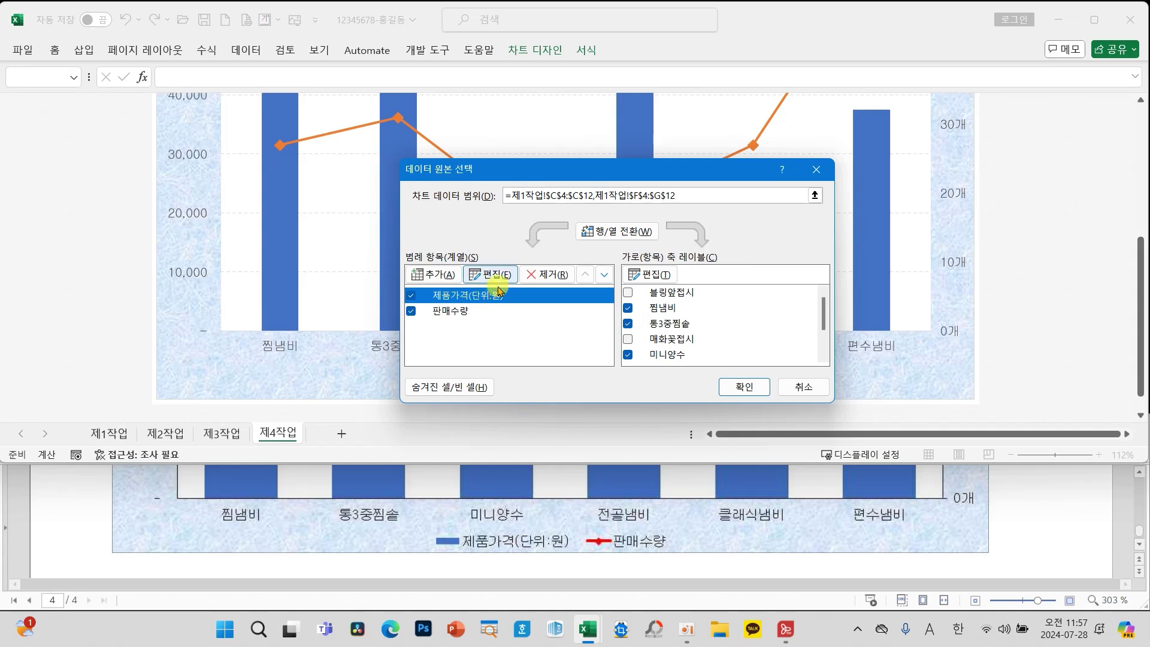
left_click(490, 274)
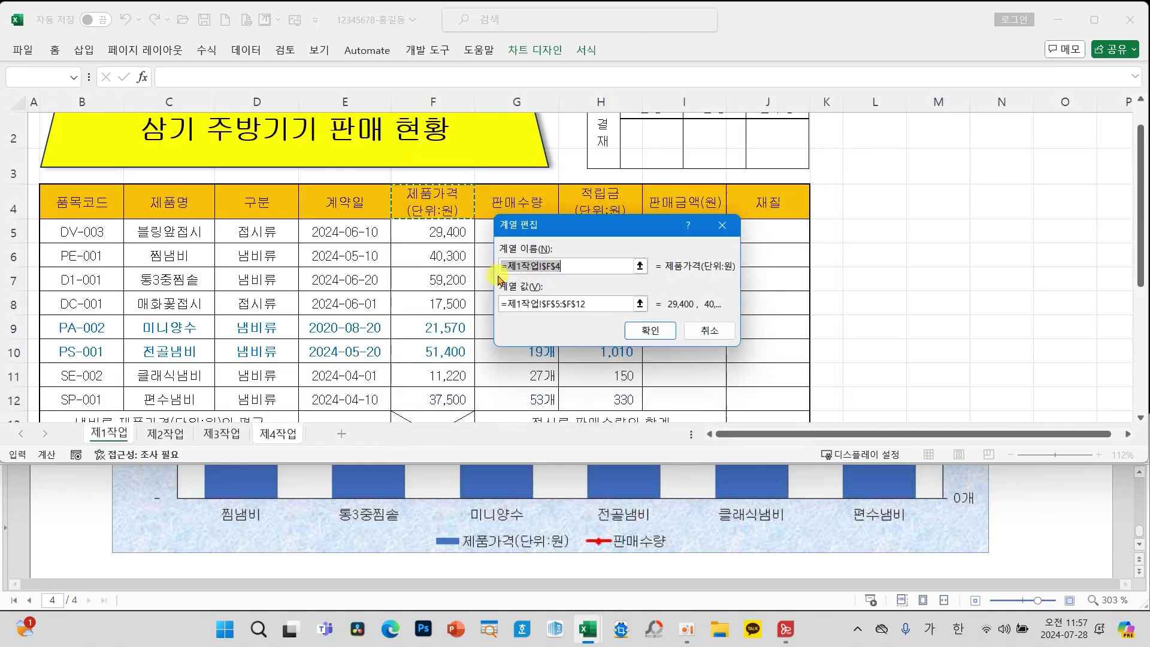
type("제품ㄱ")
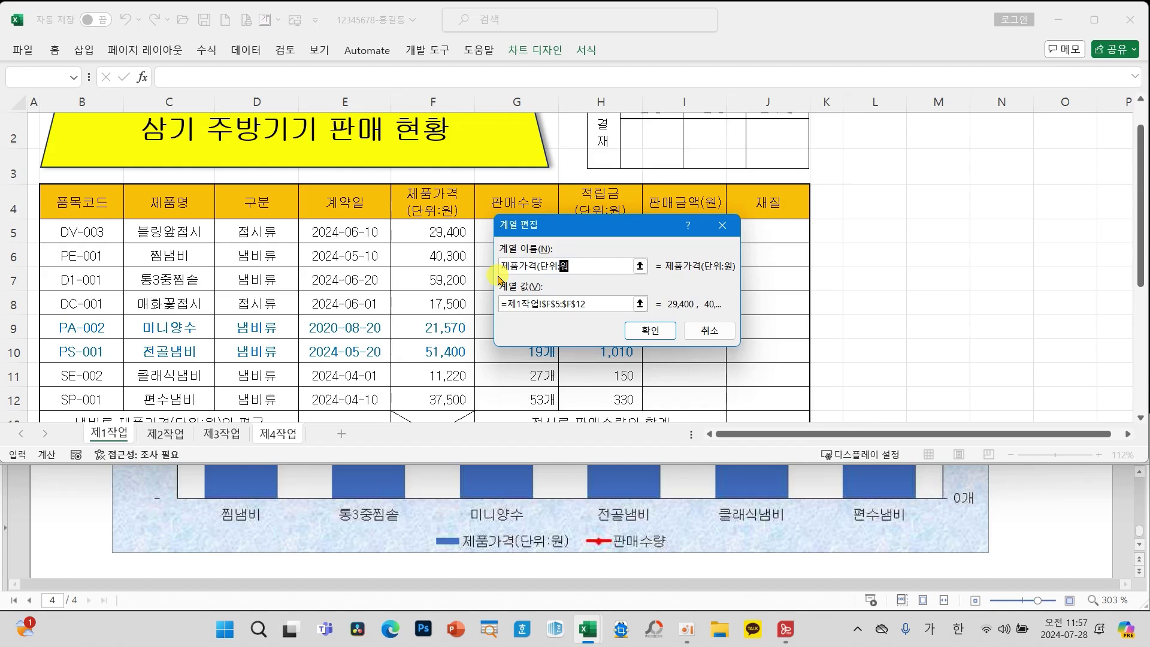
left_click(651, 330)
left_click(732, 384)
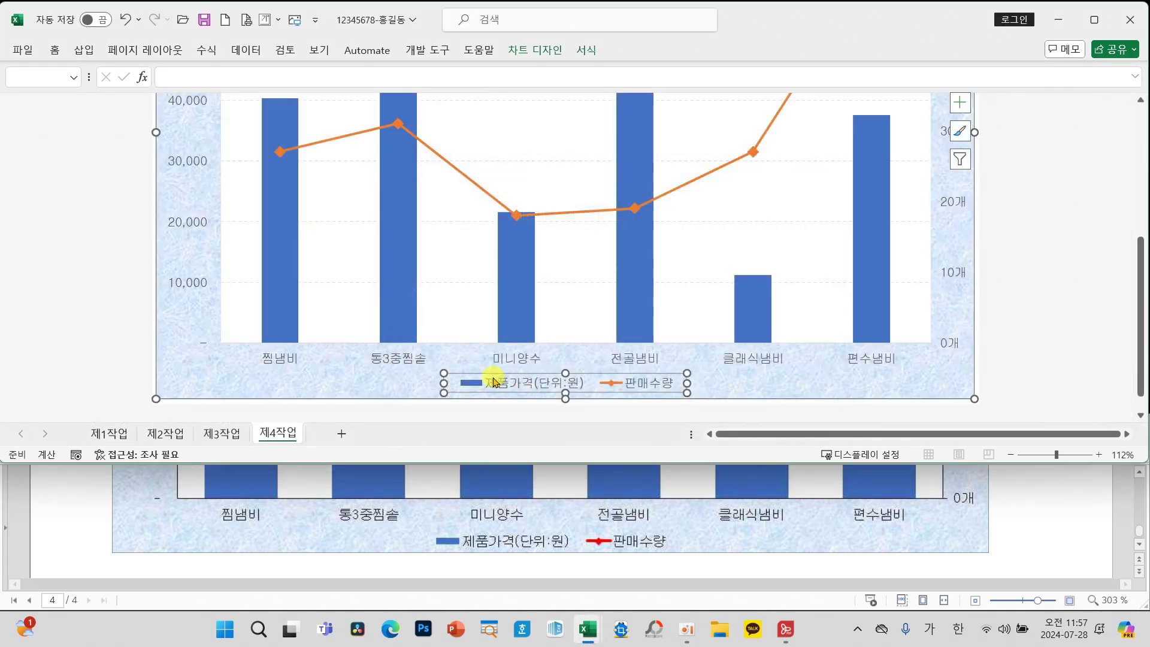
Insert a rounded-rectangle callout (말풍선: 모서리가 둥근 사각형) about 3.6 cm wide and 2.2 cm high, its tail aimed at the 편수냄비 판매수량 point
scroll(736, 525, "up", 10)
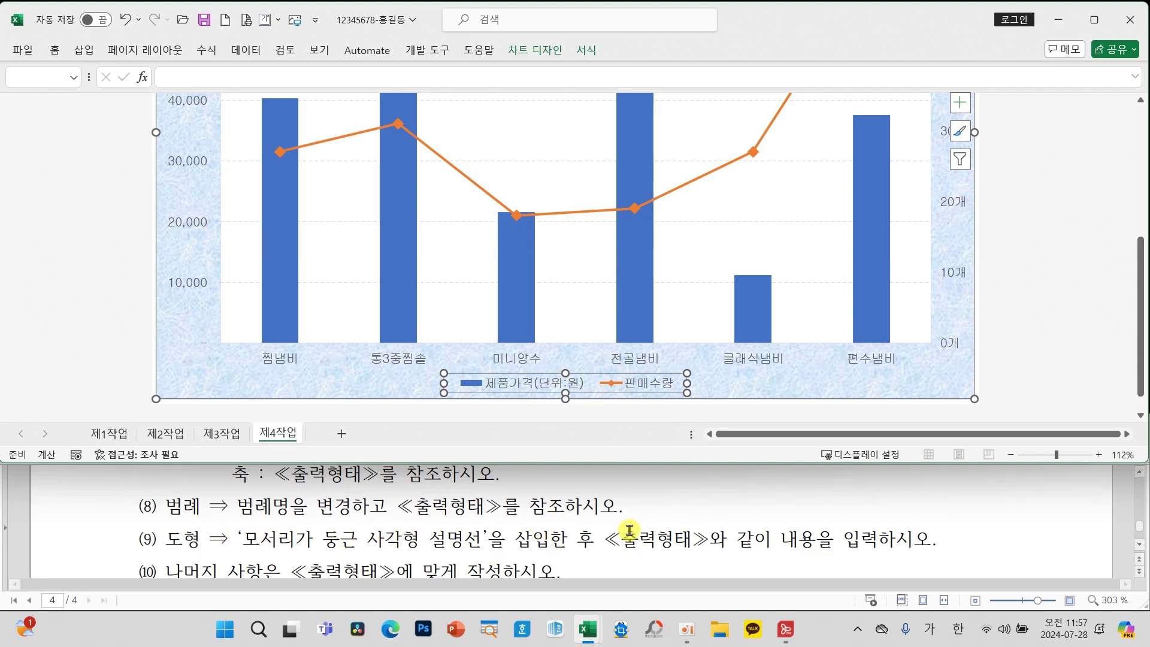
scroll(731, 532, "down", 8)
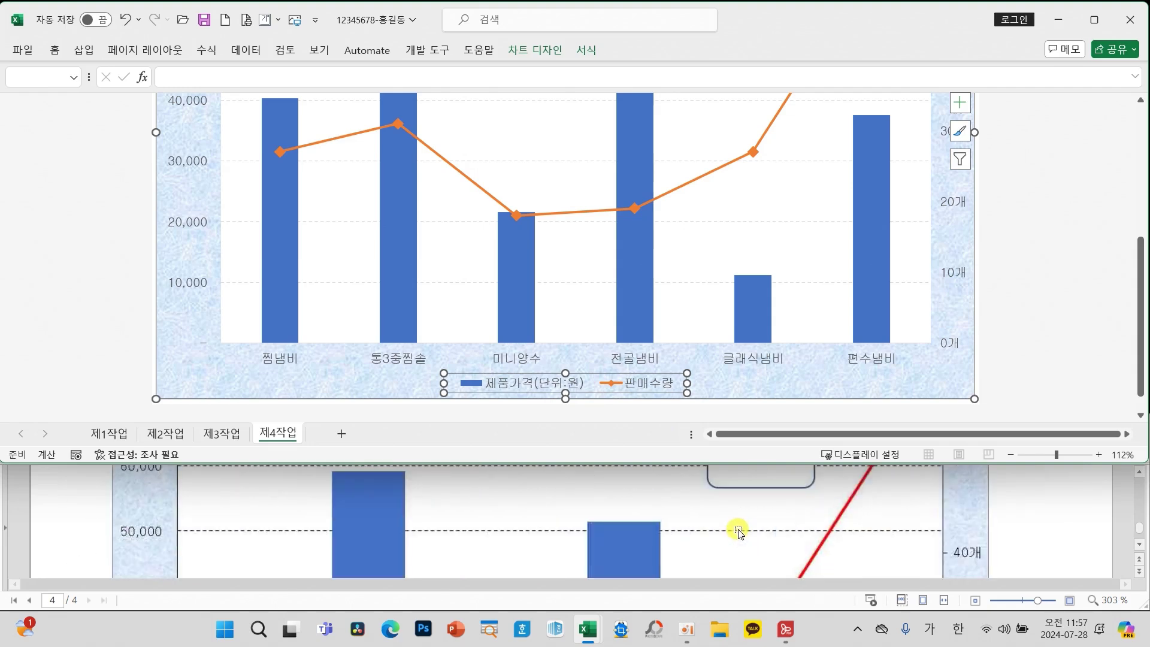
scroll(740, 531, "up", 2)
scroll(731, 375, "up", 3)
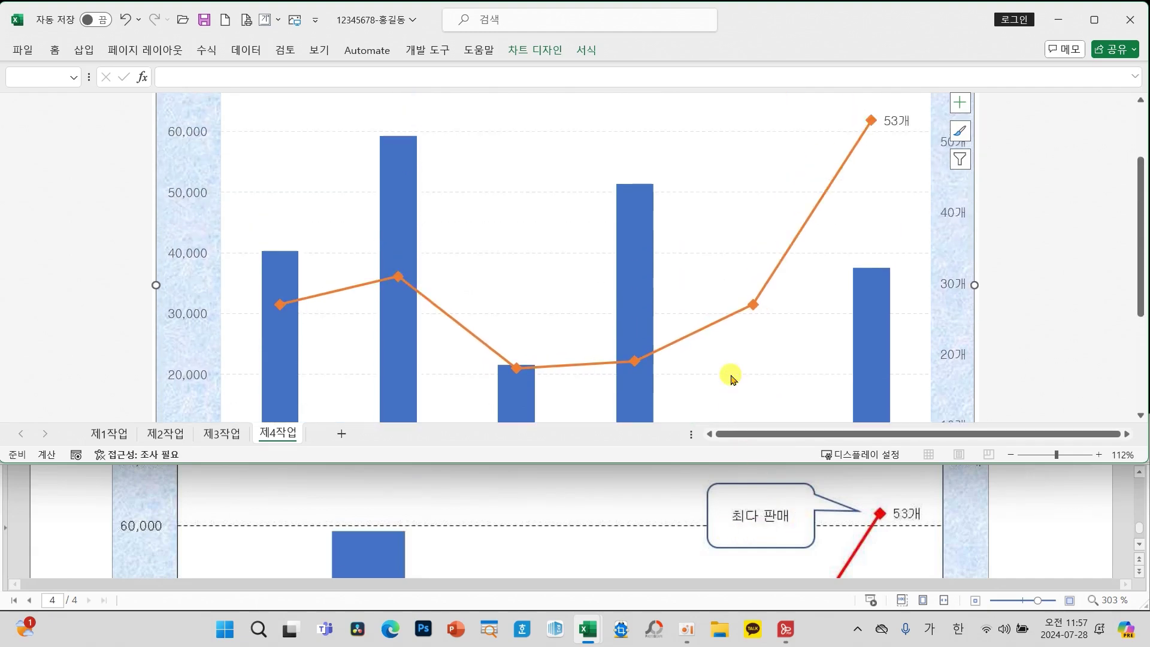
scroll(730, 377, "up", 1)
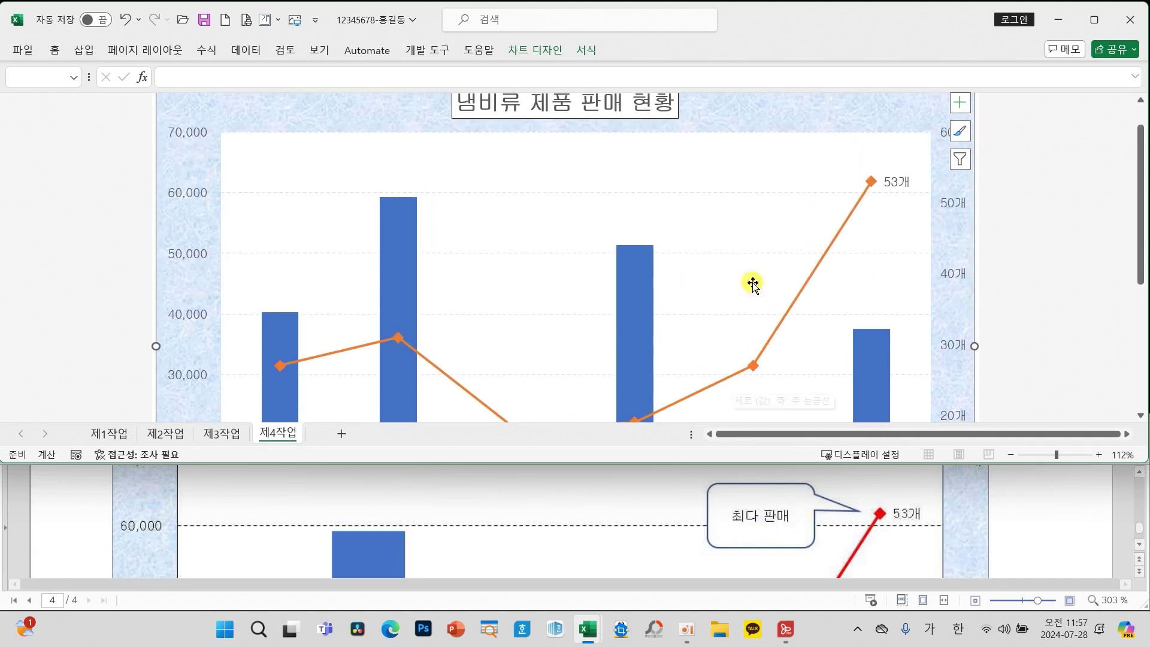
left_click(82, 49)
left_click(174, 90)
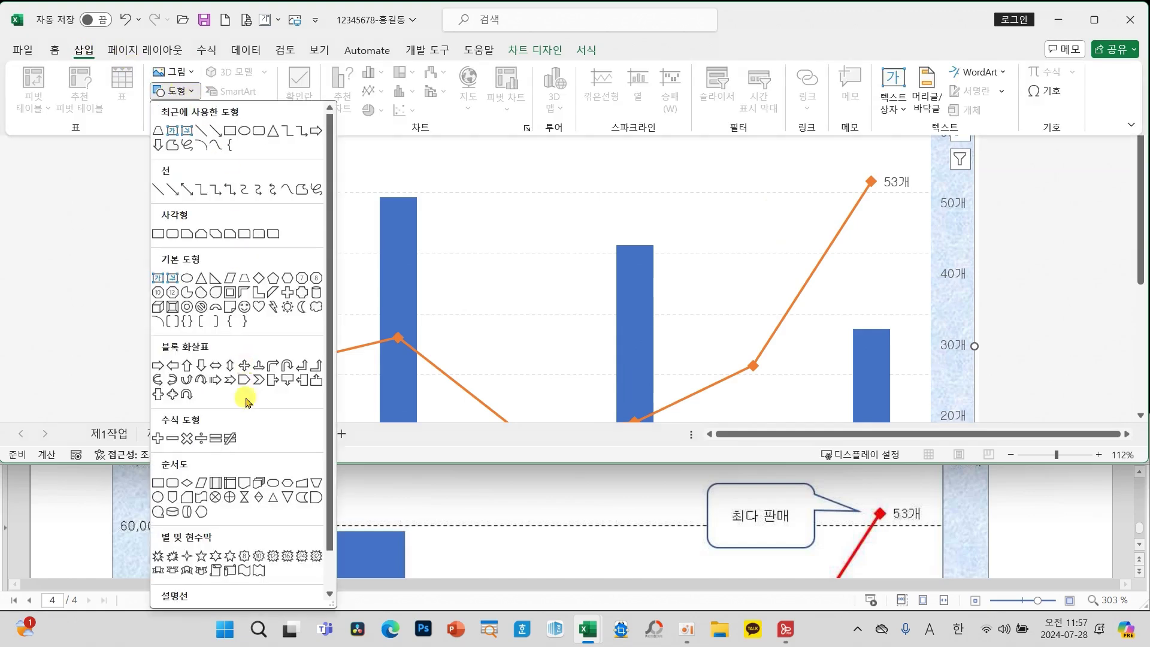
scroll(329, 496, "down", 1)
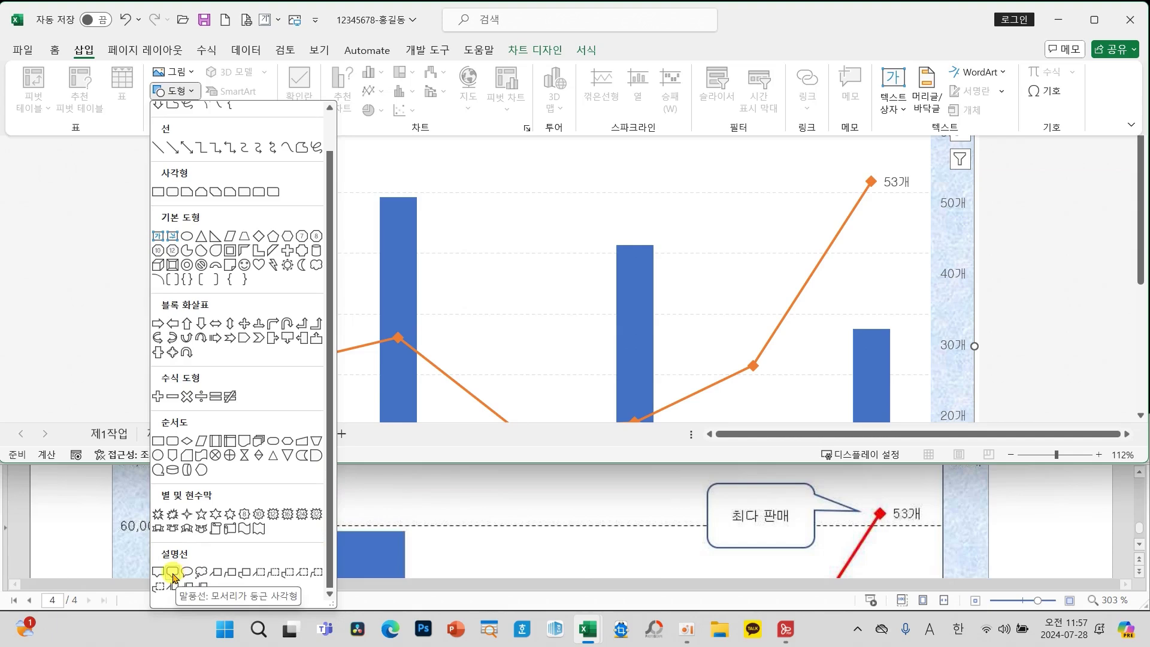
left_click(173, 576)
left_click_drag(693, 154, 809, 222)
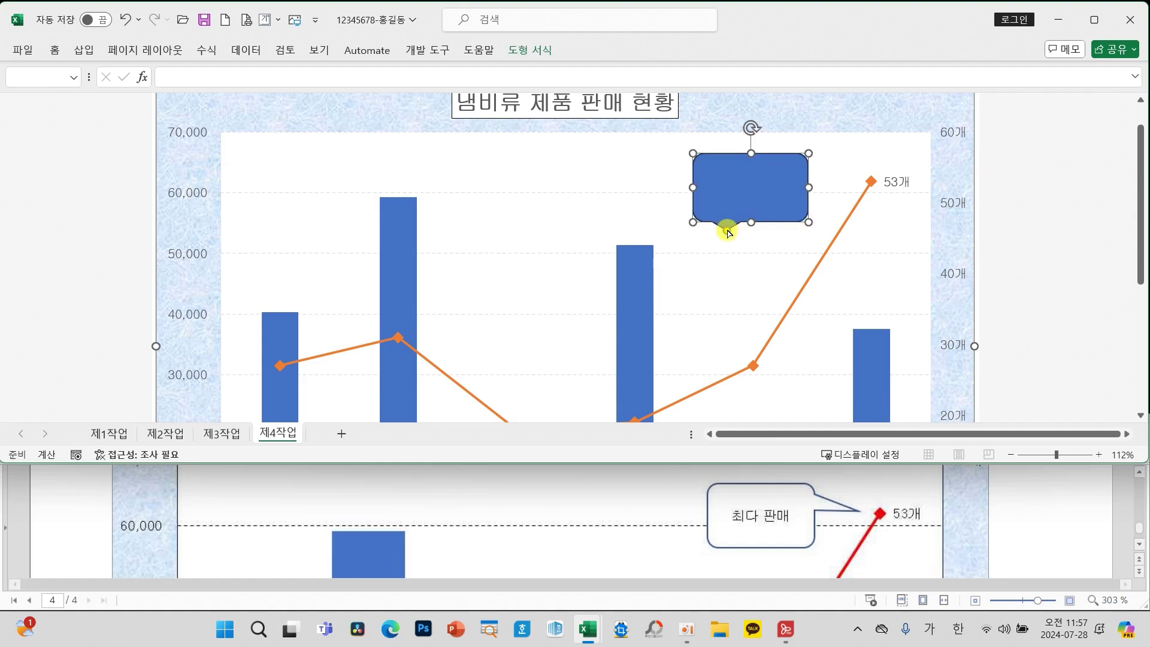
left_click_drag(729, 233, 854, 179)
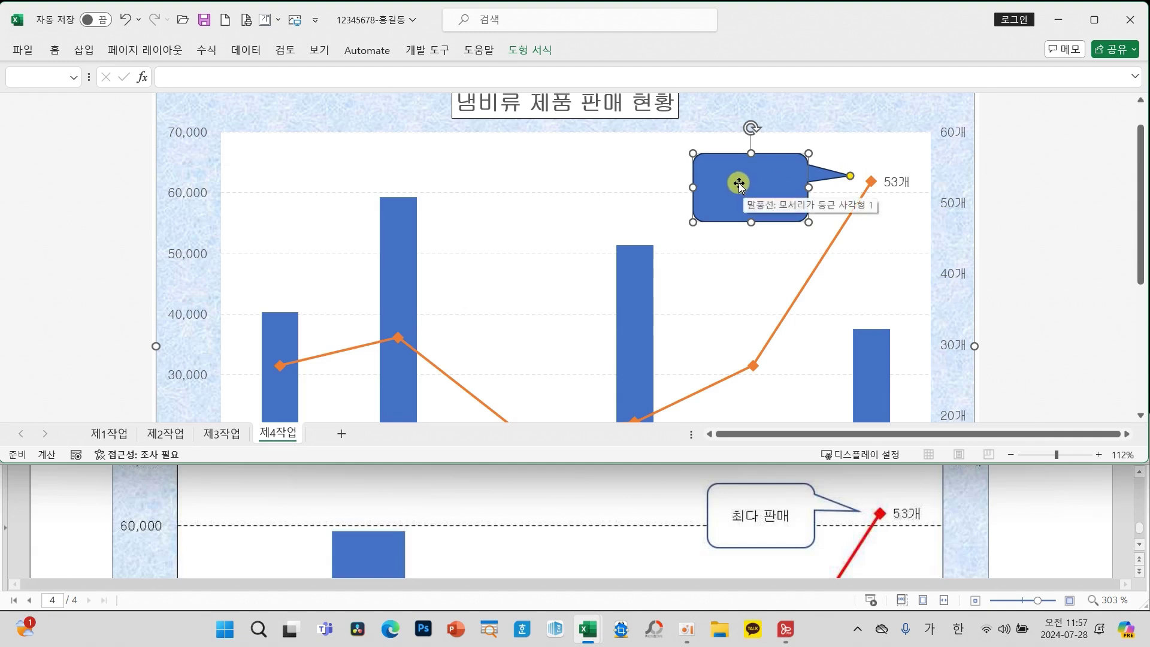
Apply the white-fill, black-outline theme style to the callout and enter the text 최다 판매
left_click(524, 51)
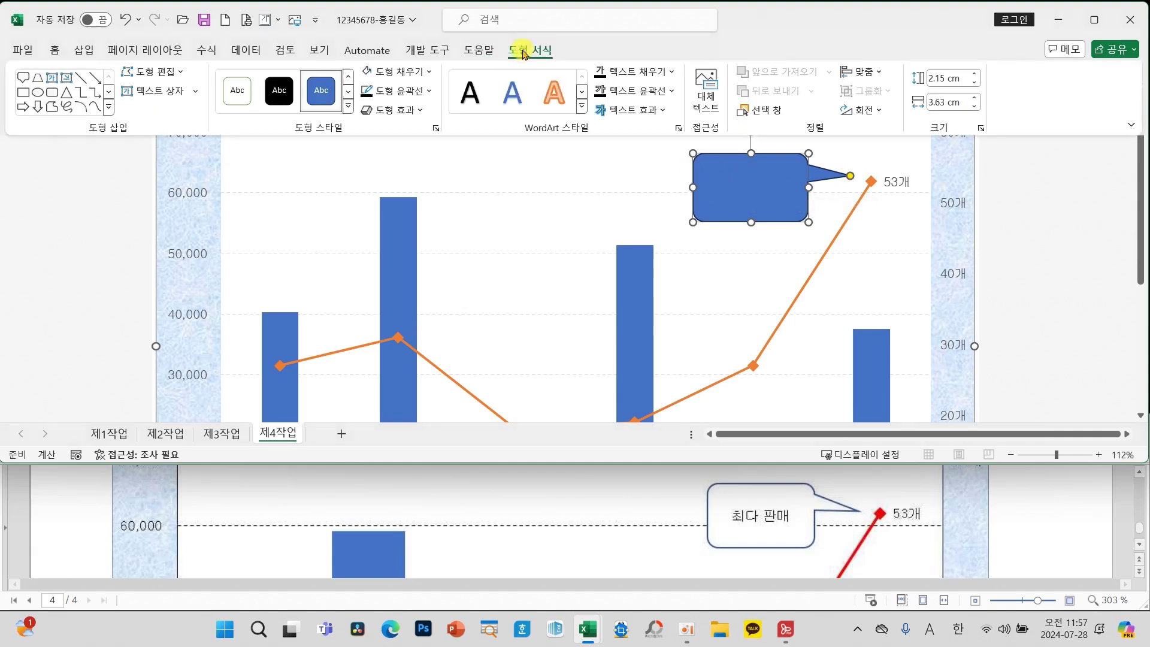
left_click(347, 107)
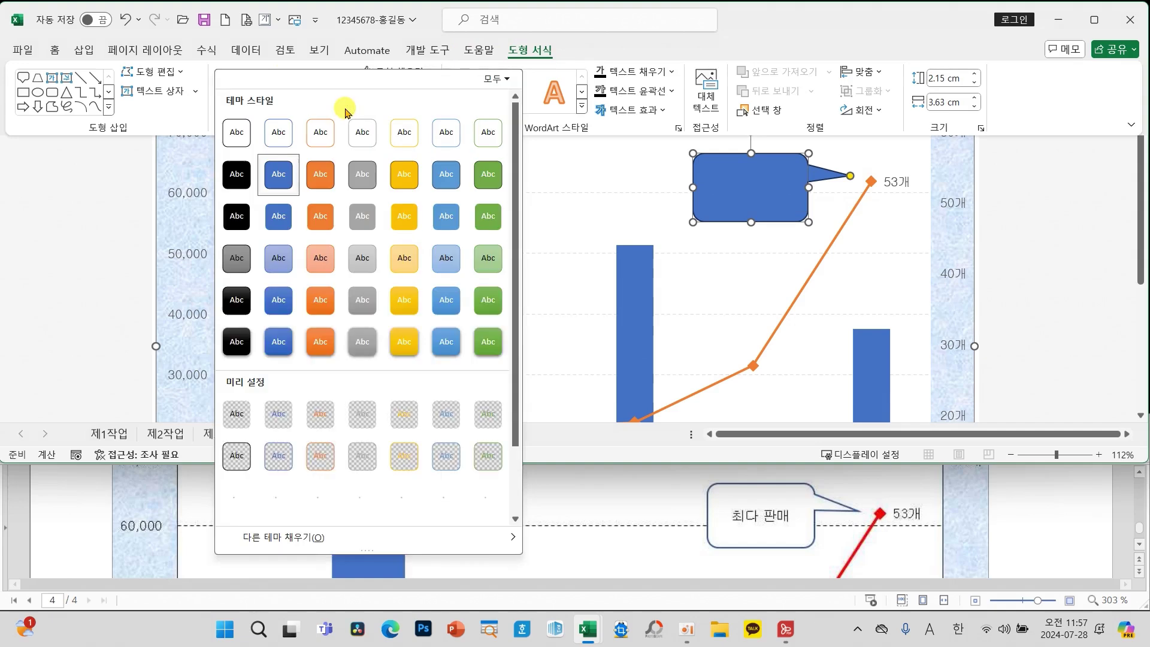
left_click(237, 133)
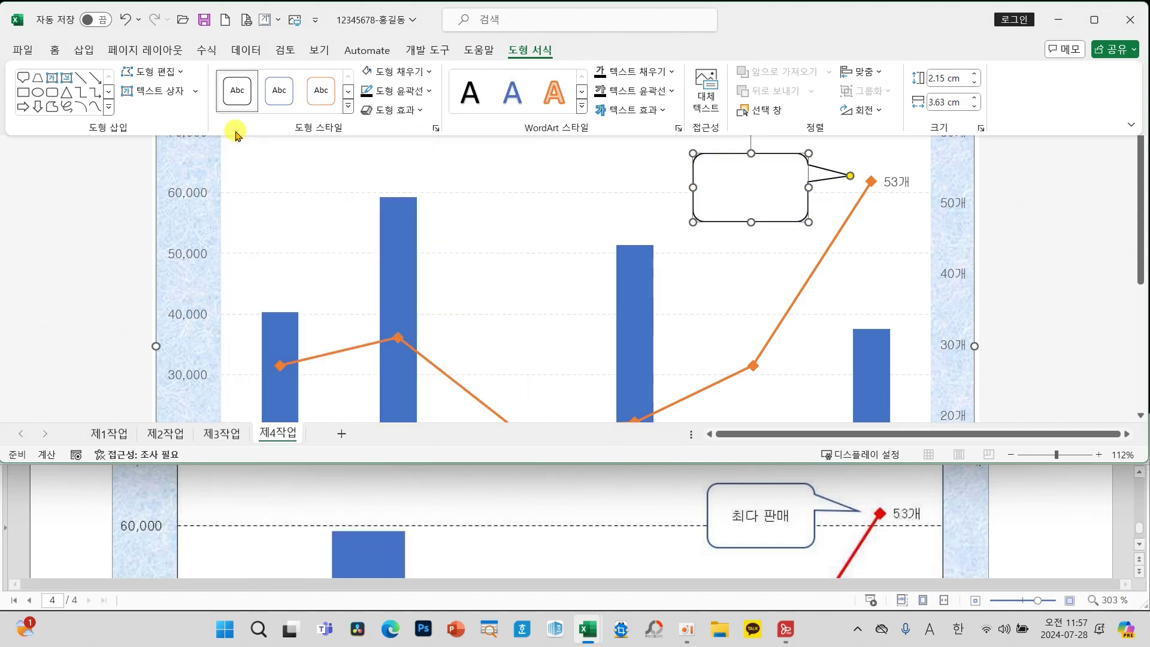
key("BackSpace")
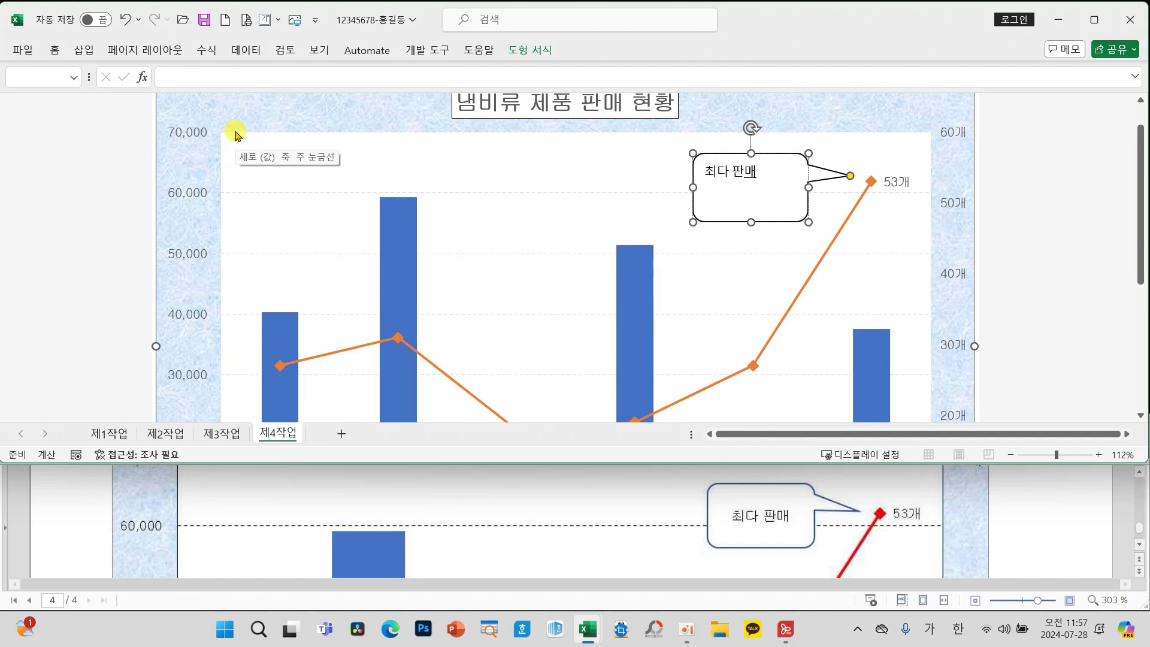
left_click(744, 216)
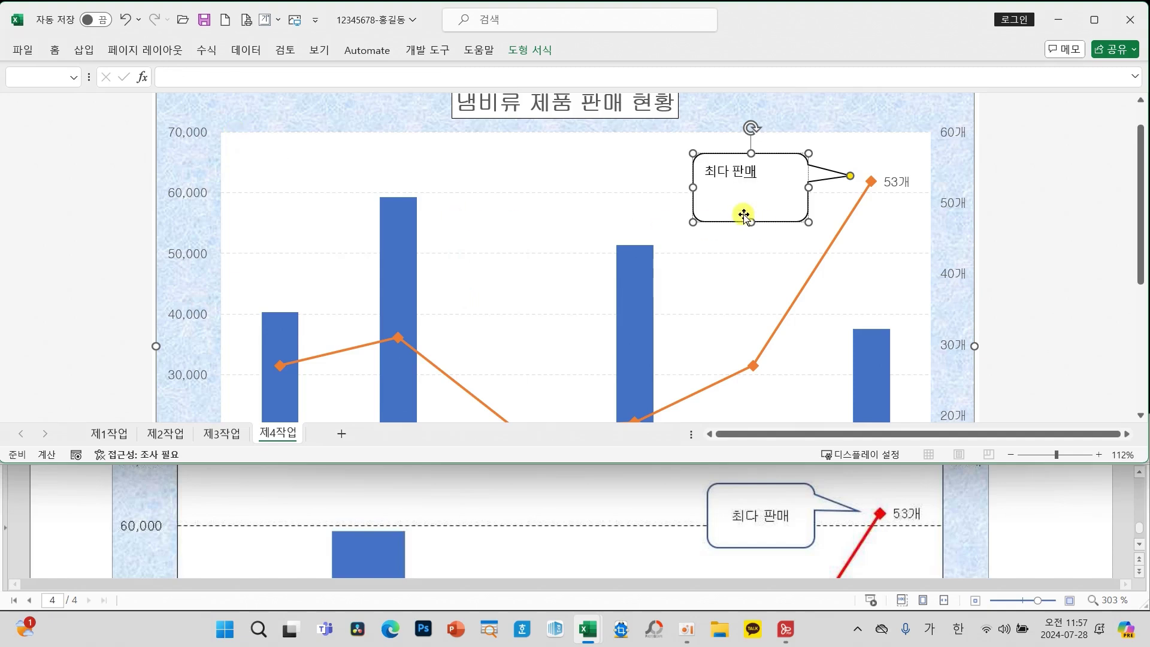
Center the 최다 판매 text horizontally and vertically inside the callout and deselect the shape
left_click(48, 50)
left_click(364, 101)
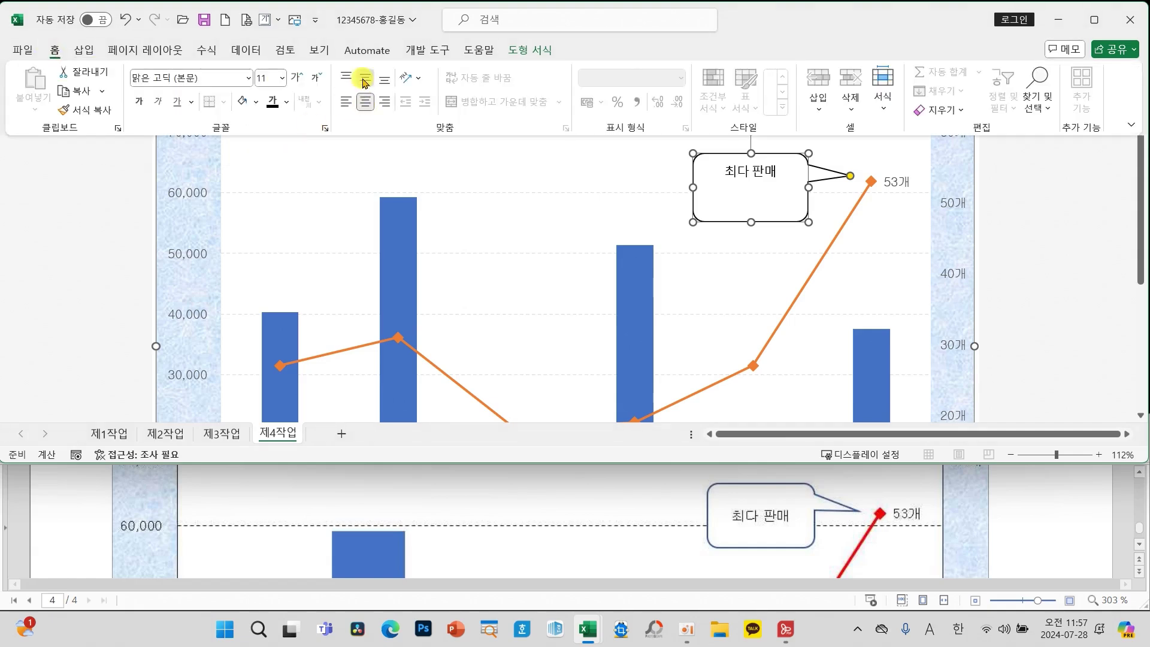
left_click(365, 79)
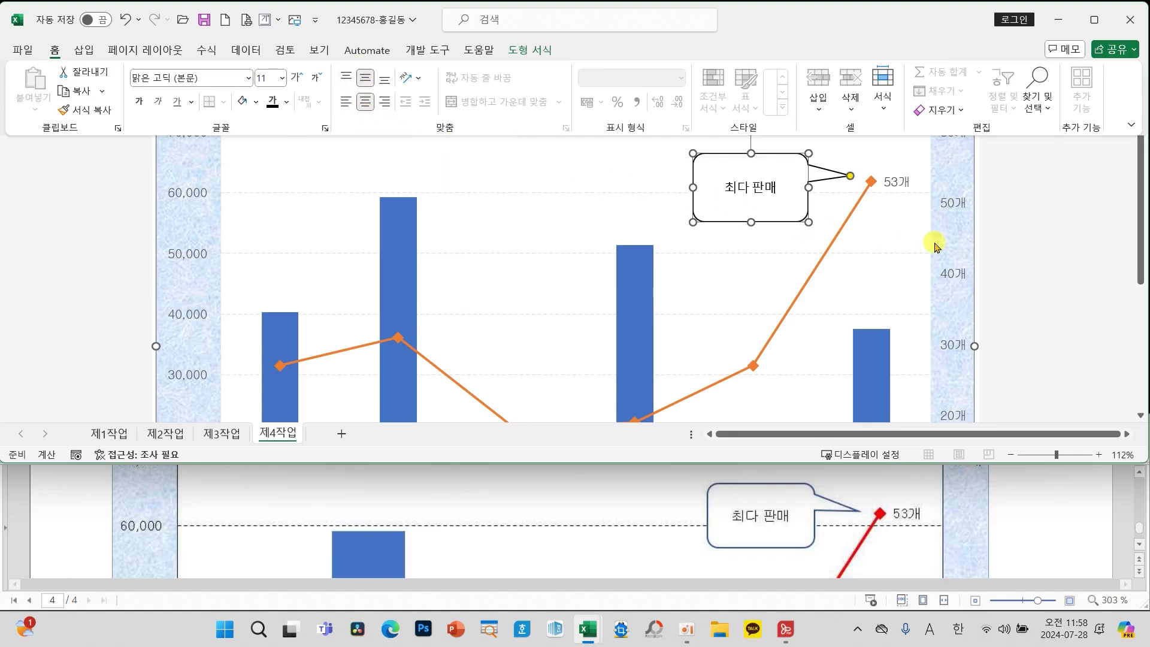
left_click(1027, 245)
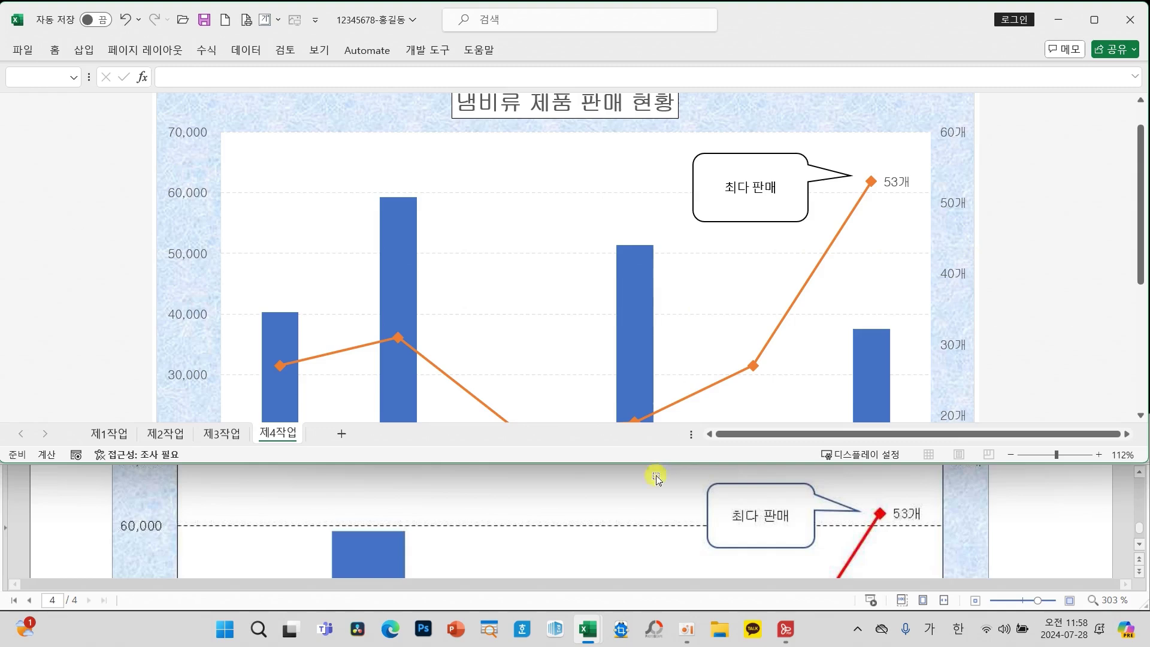
Review the axis condition (축) on the exam sheet and compare the chart's axis lines, scales and labels with the sample chart
scroll(652, 536, "up", 3)
scroll(652, 536, "up", 5)
scroll(652, 534, "down", 2)
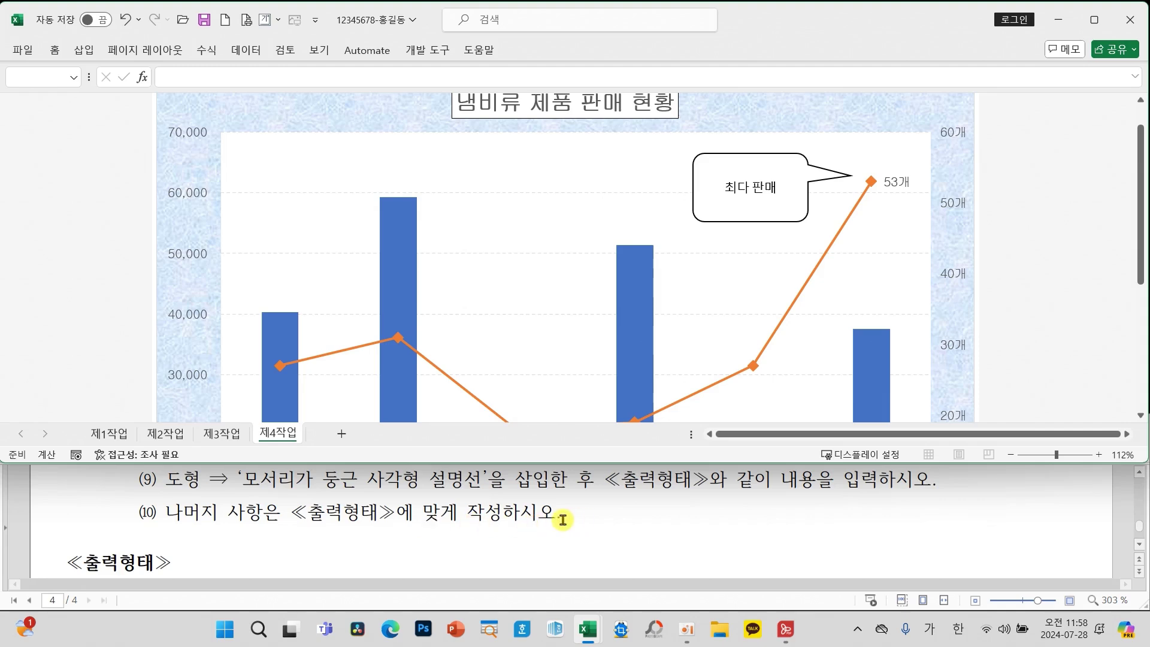
scroll(562, 520, "up", 1)
scroll(564, 520, "up", 1)
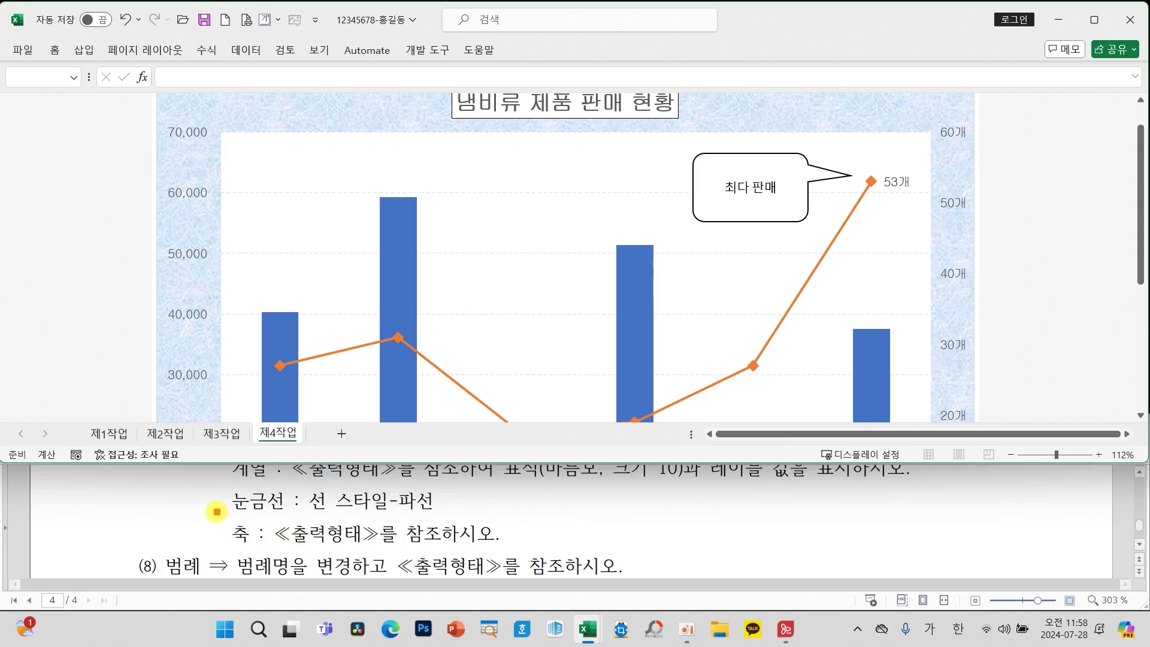
left_click_drag(216, 511, 538, 551)
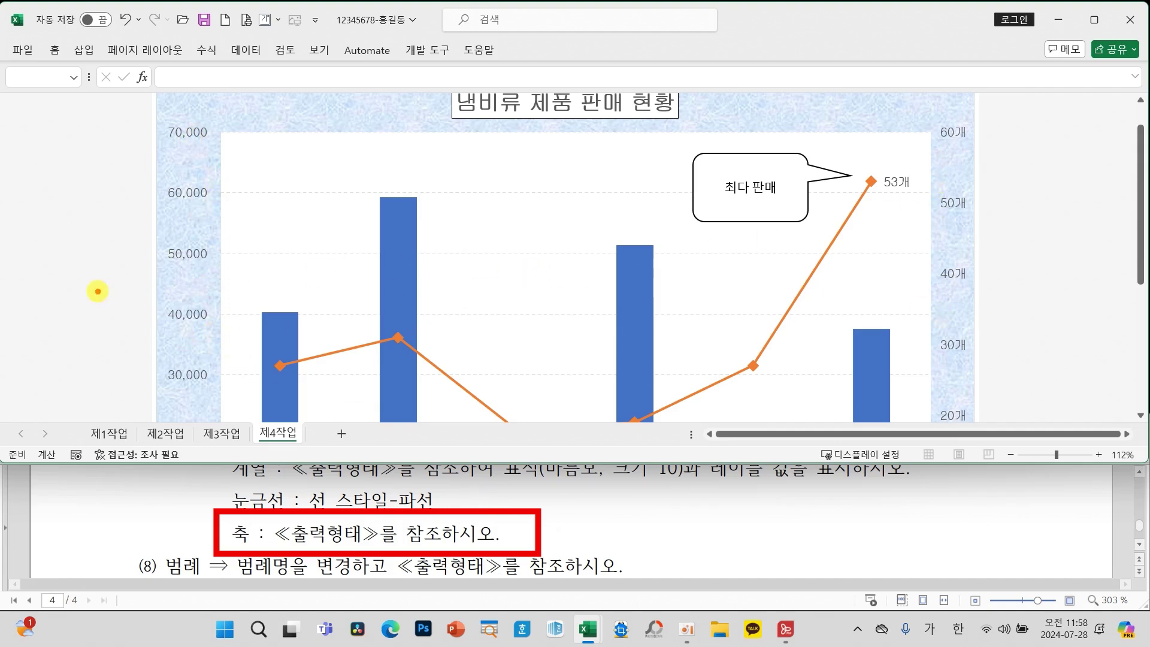
scroll(551, 511, "down", 5)
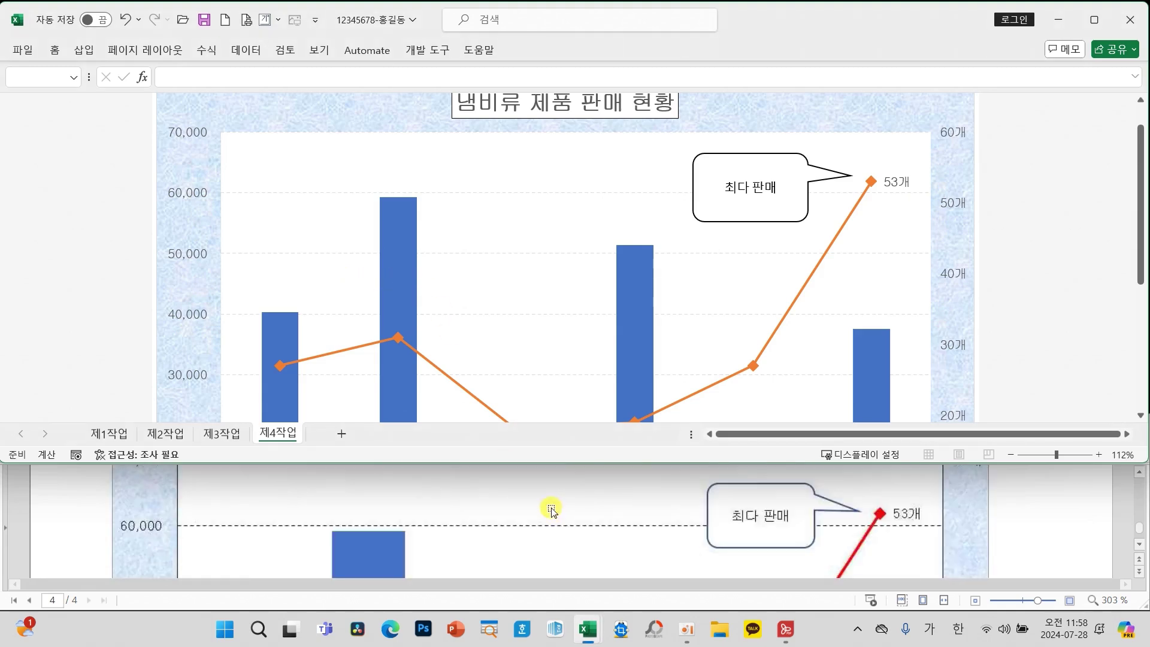
scroll(552, 510, "down", 10)
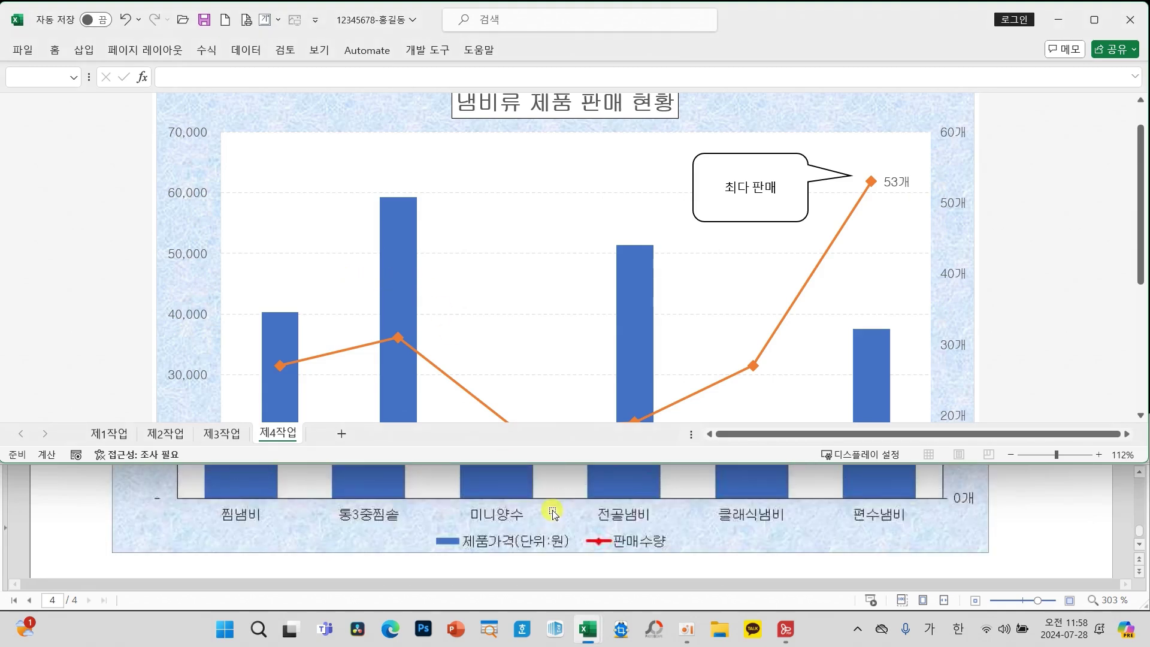
scroll(218, 361, "down", 2)
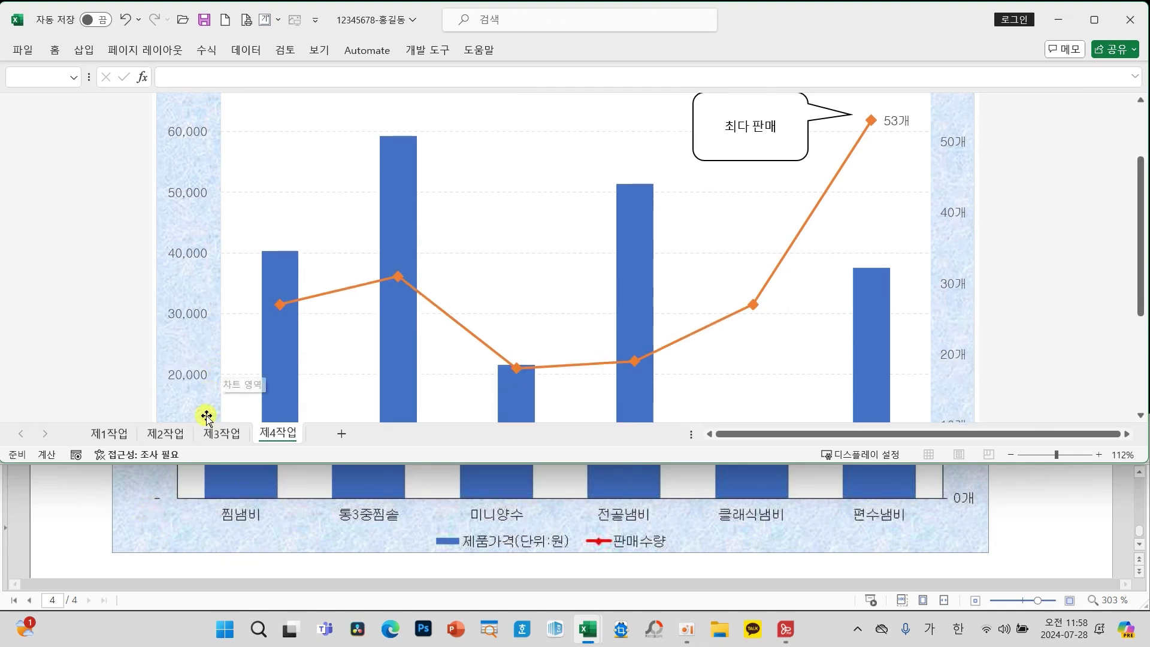
scroll(206, 411, "down", 3)
scroll(218, 474, "up", 10)
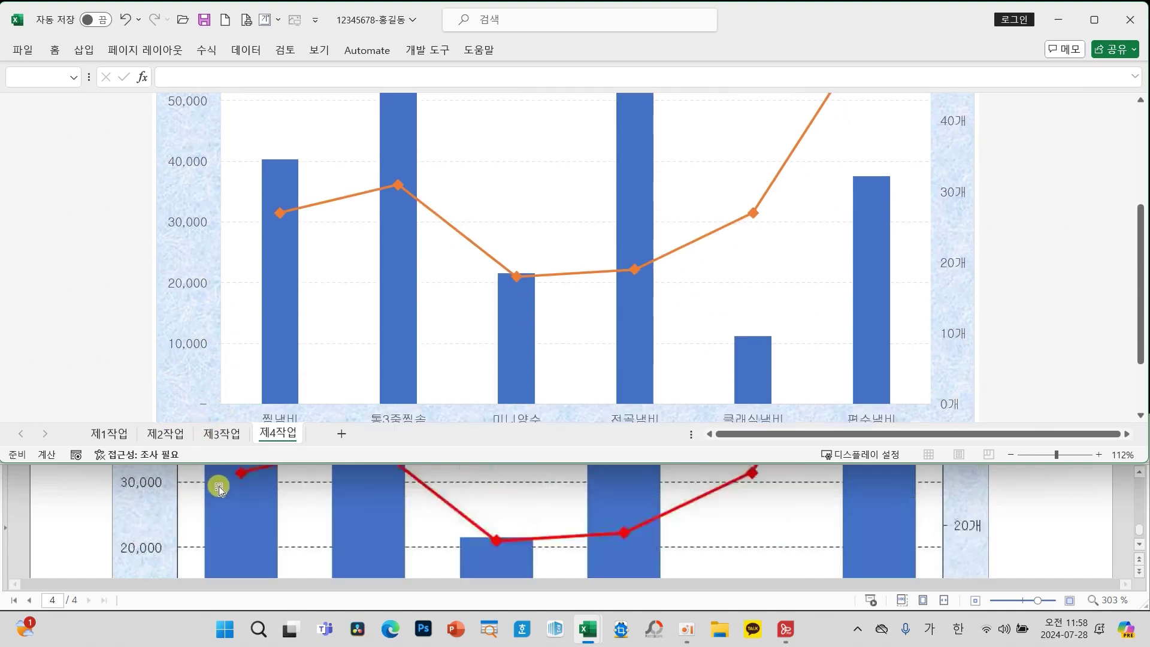
scroll(220, 343, "up", 4)
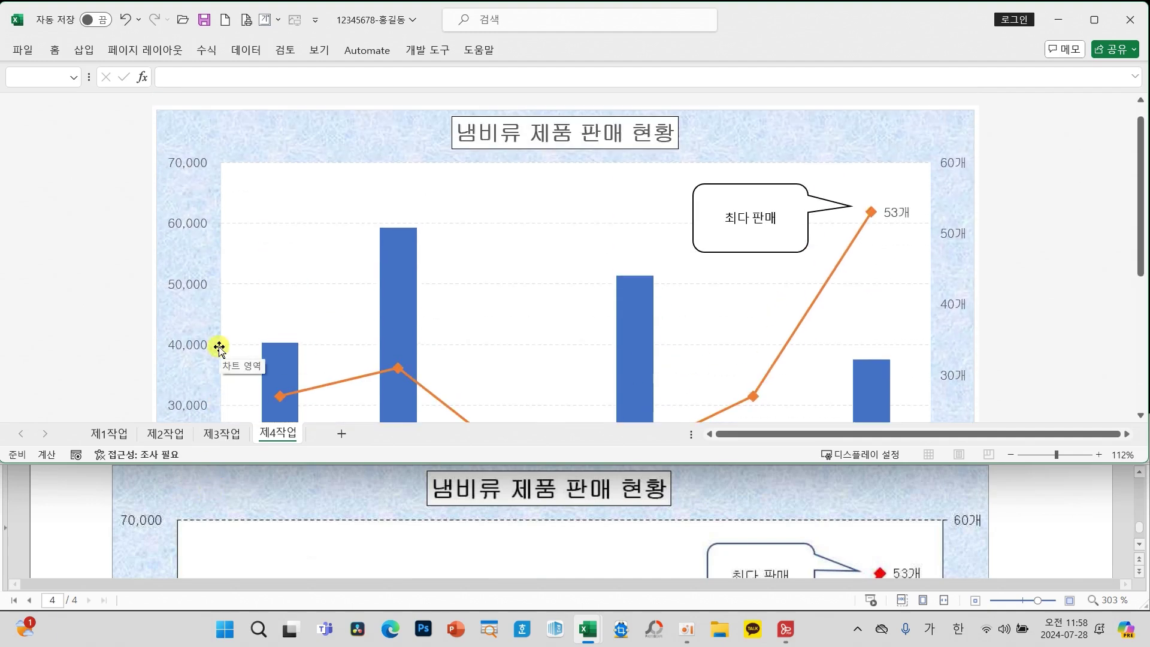
scroll(982, 522, "down", 10)
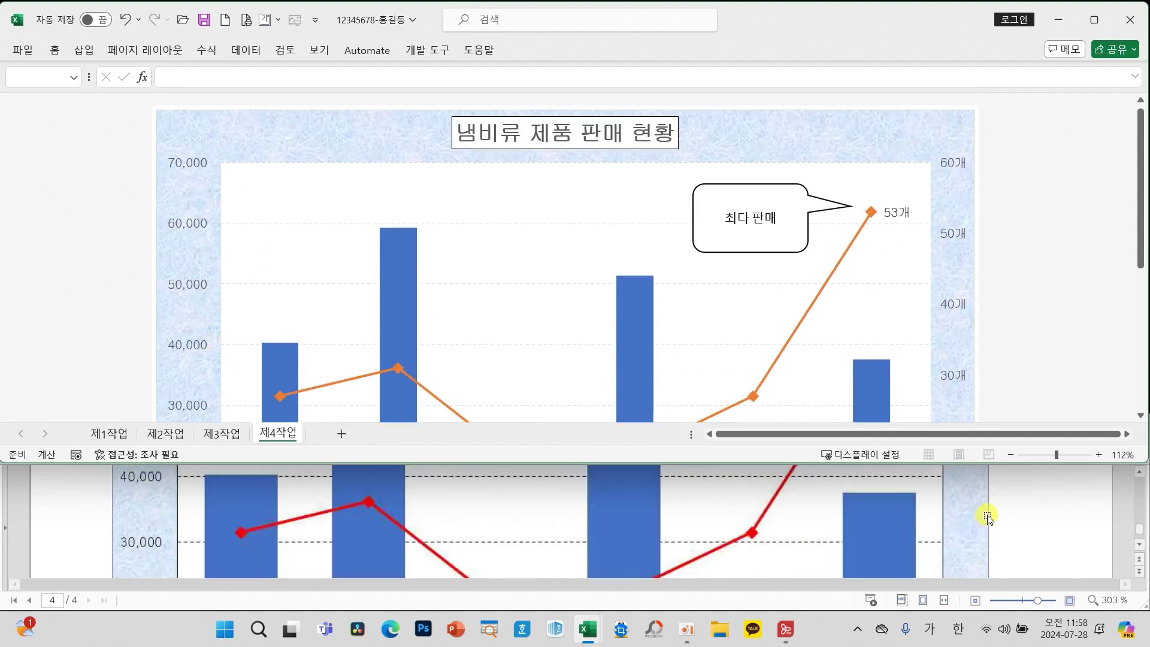
scroll(954, 378, "down", 3)
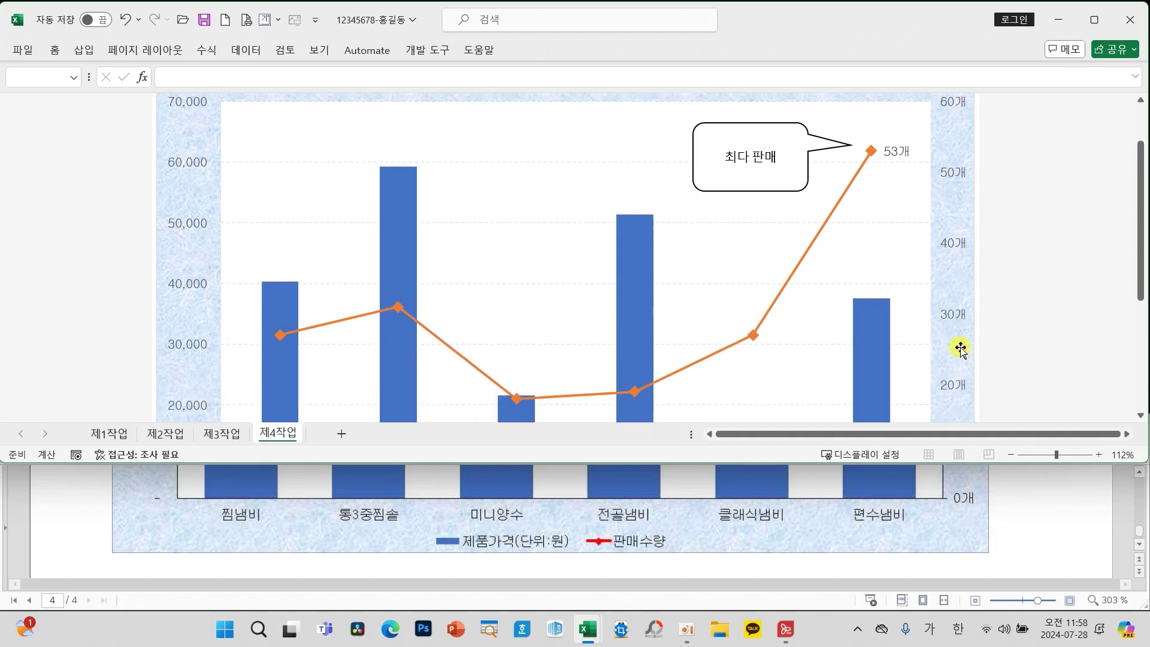
scroll(970, 398, "down", 2)
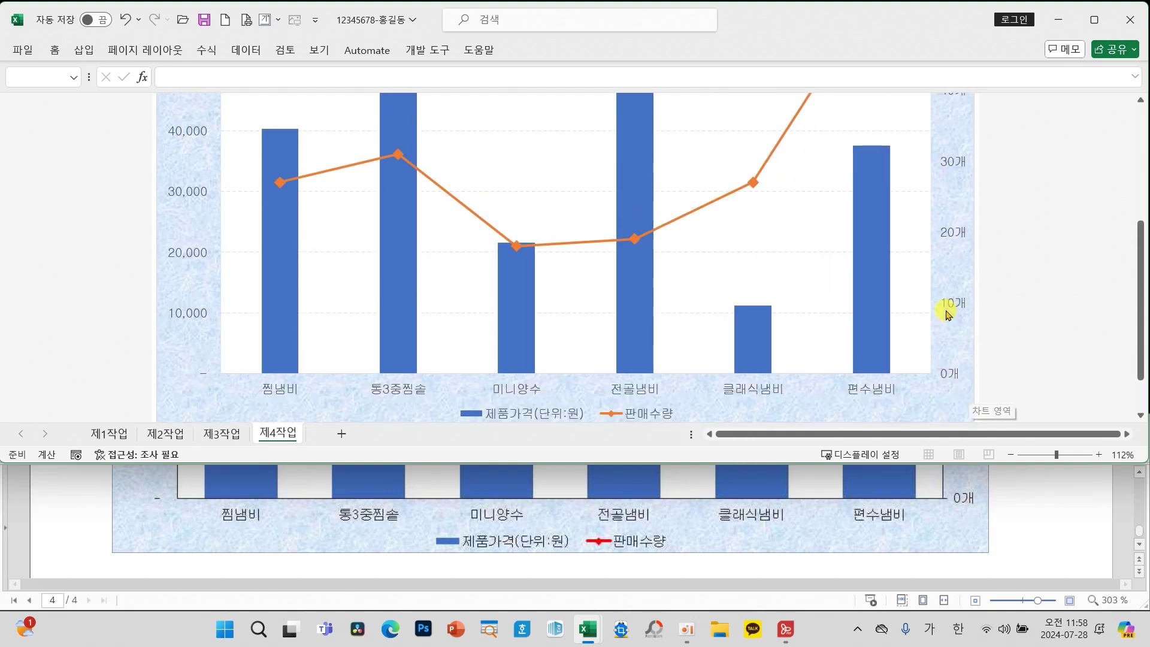
scroll(980, 518, "up", 3)
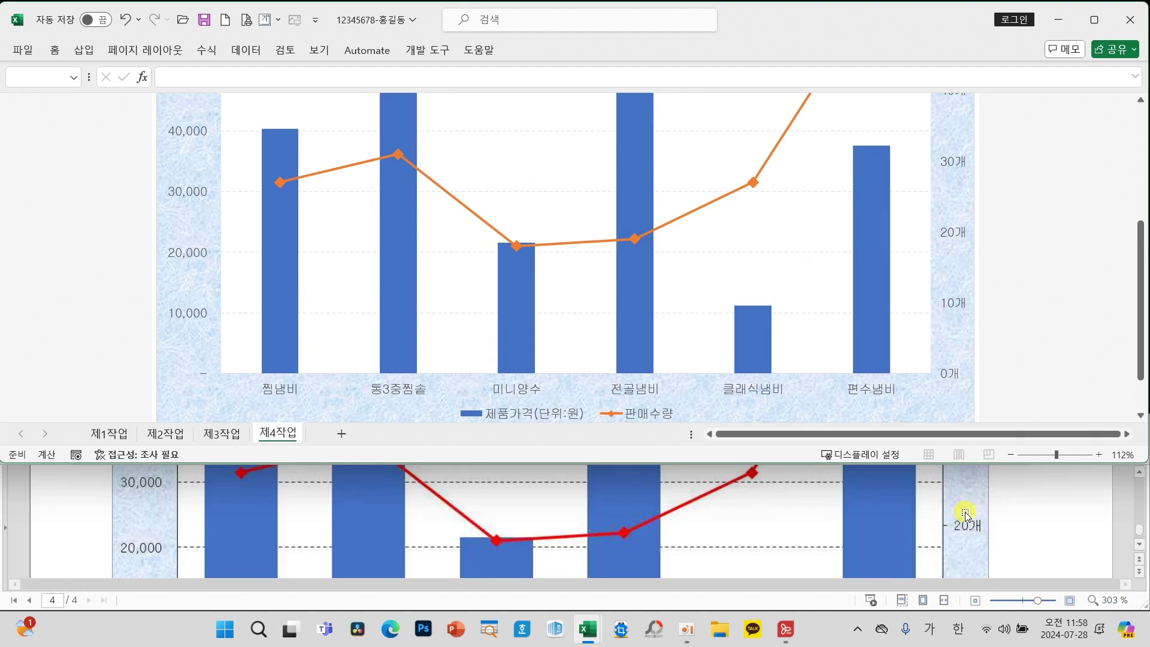
Set the major unit (기본) of the 판매수량 secondary value axis to 20
left_click(954, 304)
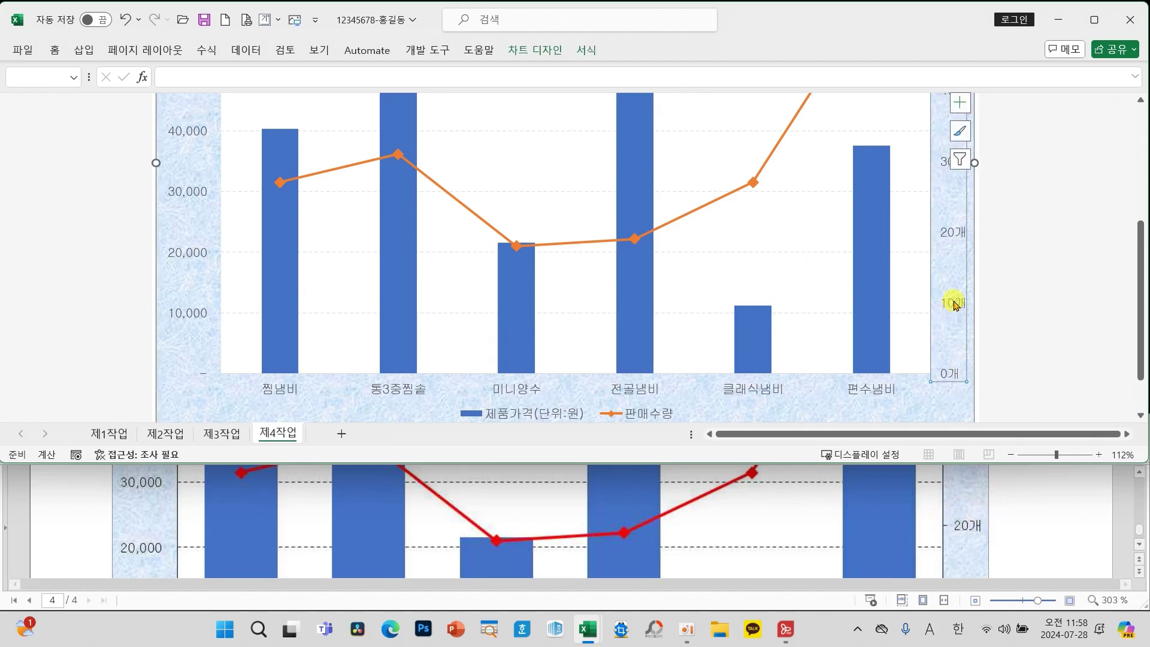
right_click(954, 304)
left_click(1027, 505)
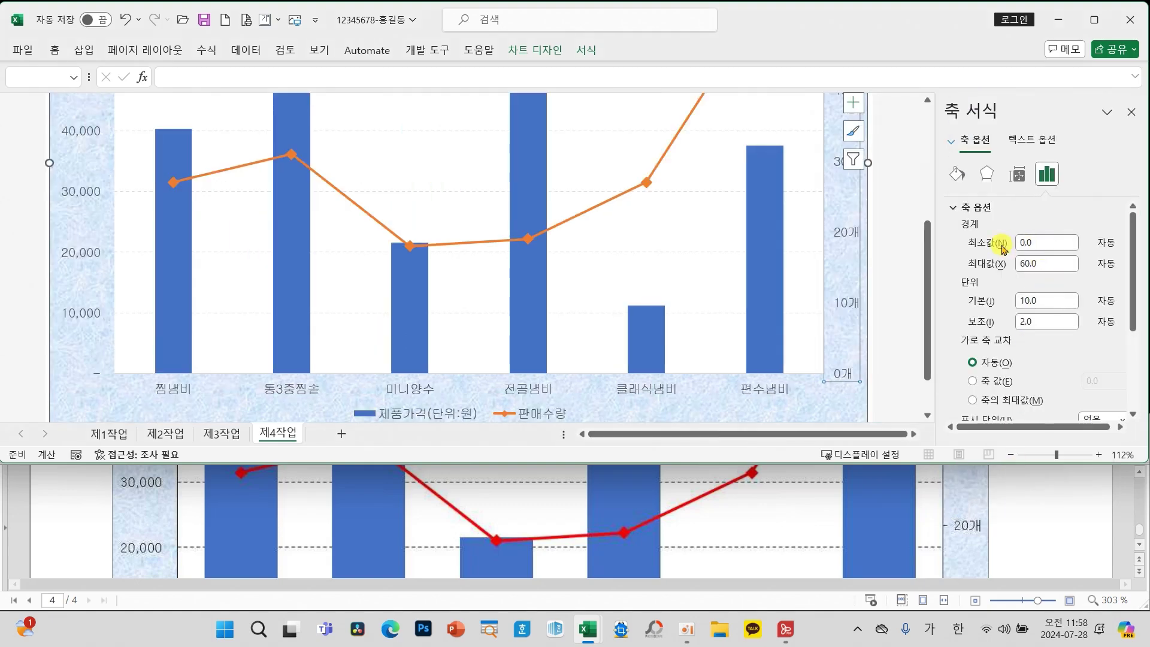
double_click(1050, 300)
type("20")
key("Return")
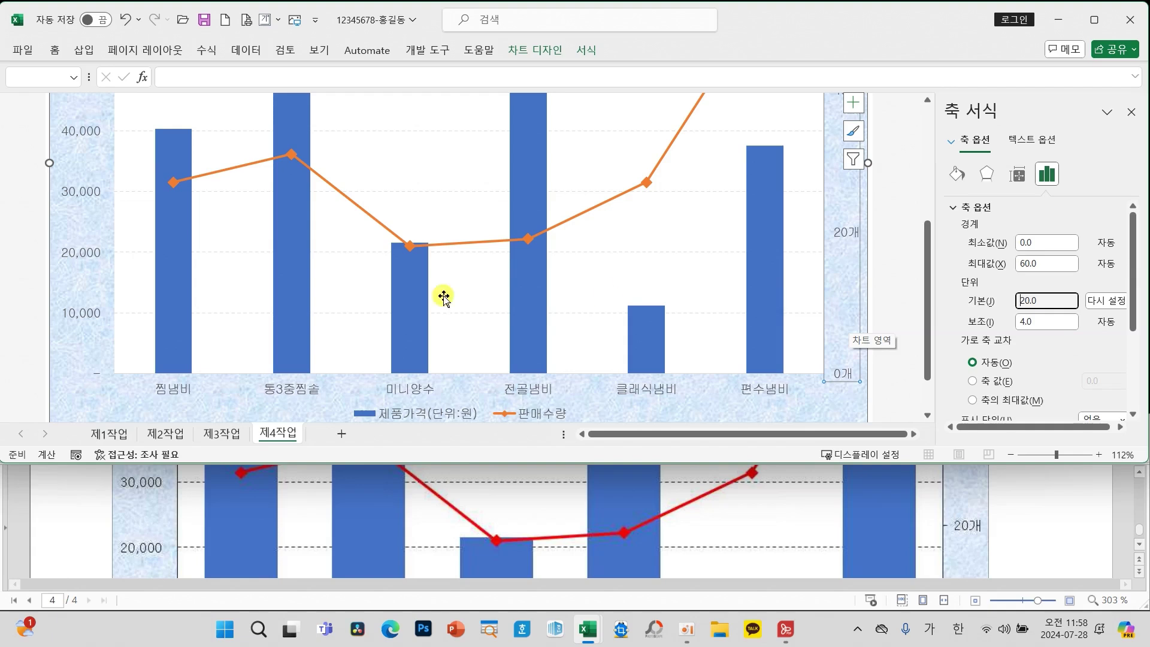
mouse_move(132, 362)
left_mouse_down()
mouse_move(52, 362)
mouse_move(137, 385)
mouse_move(140, 365)
left_mouse_up()
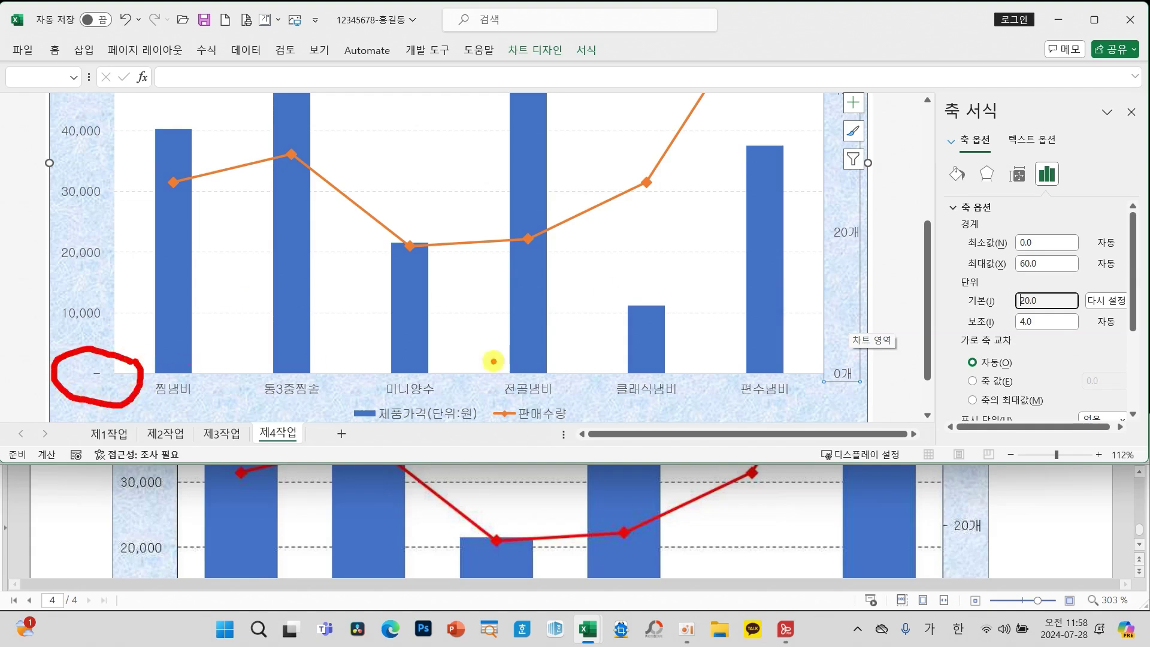
mouse_move(862, 361)
left_mouse_down()
mouse_move(788, 363)
mouse_move(870, 367)
left_mouse_up()
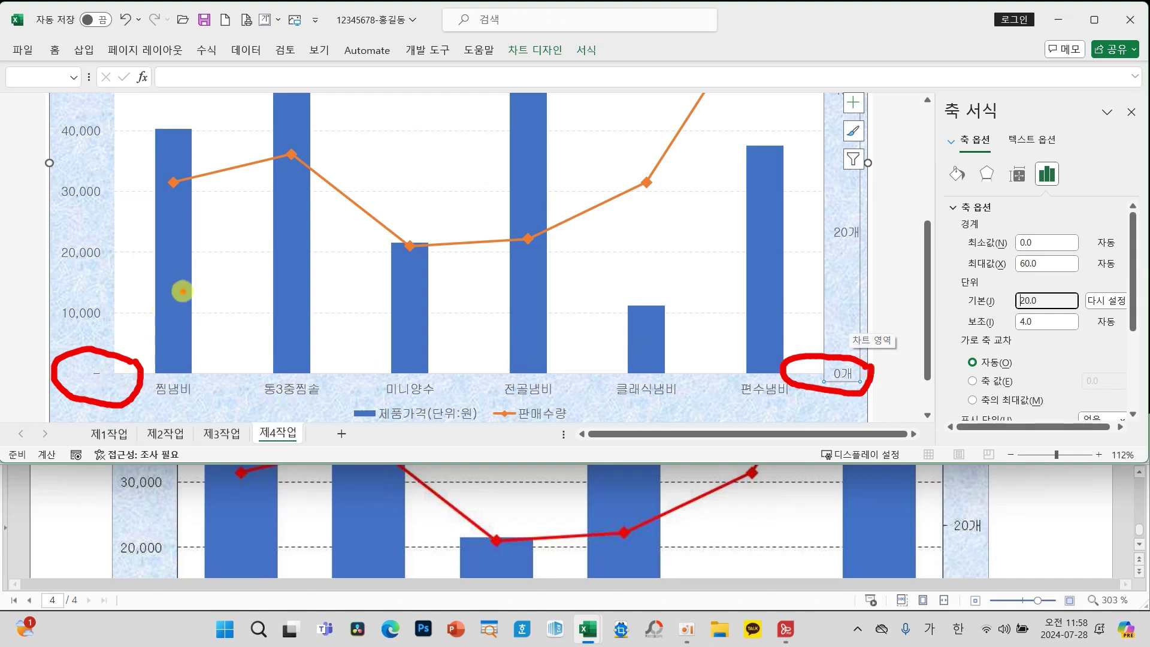
mouse_move(155, 286)
left_mouse_down()
mouse_move(209, 286)
mouse_move(204, 303)
left_mouse_up()
mouse_move(193, 319)
left_mouse_down()
mouse_move(175, 339)
mouse_move(186, 329)
mouse_move(215, 367)
left_mouse_up()
left_click_drag(227, 259, 238, 368)
mouse_move(259, 288)
left_mouse_down()
mouse_move(293, 354)
mouse_move(330, 307)
mouse_move(329, 327)
left_mouse_up()
mouse_move(337, 267)
left_mouse_down()
mouse_move(346, 349)
mouse_move(380, 349)
left_mouse_up()
left_click(407, 346)
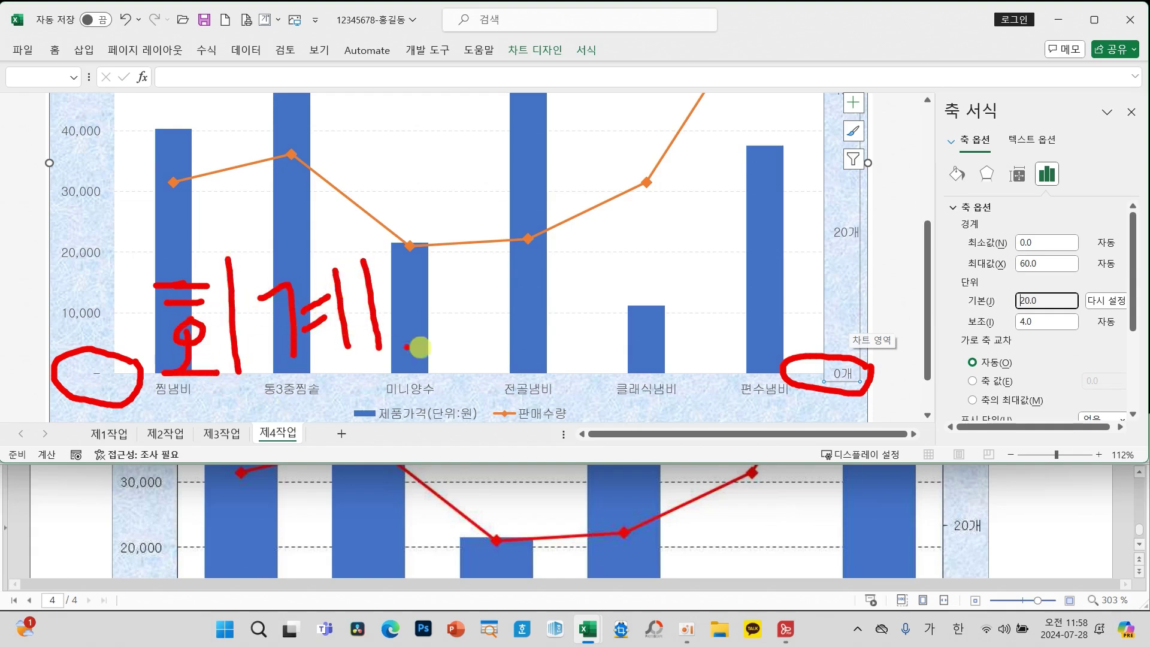
mouse_move(736, 260)
left_mouse_down()
mouse_move(745, 224)
mouse_move(762, 241)
left_mouse_up()
mouse_move(726, 280)
left_mouse_down()
mouse_move(753, 271)
mouse_move(745, 322)
mouse_move(825, 306)
mouse_move(806, 361)
left_mouse_up()
left_click_drag(817, 333, 842, 340)
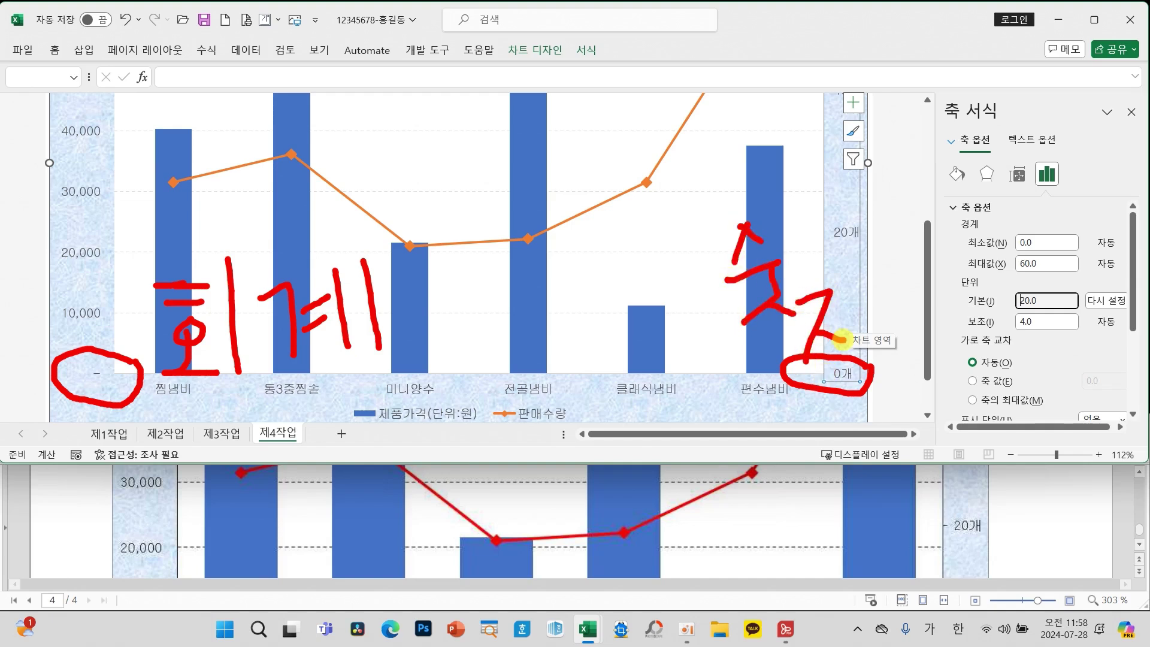
left_click_drag(845, 242, 846, 358)
left_click_drag(825, 302, 881, 294)
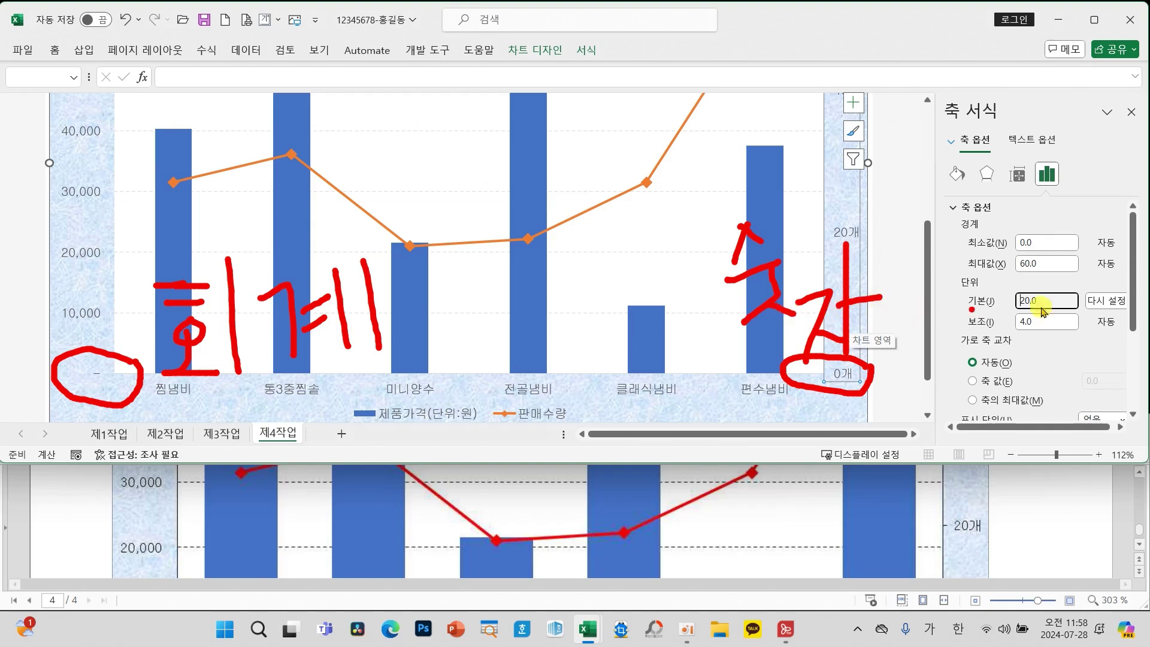
key("Escape")
Examine the number format (표시 형식) settings of the secondary value axis, including the link-to-source option, and close the axis formatting options
left_click_drag(1132, 302, 1137, 404)
left_click(995, 412)
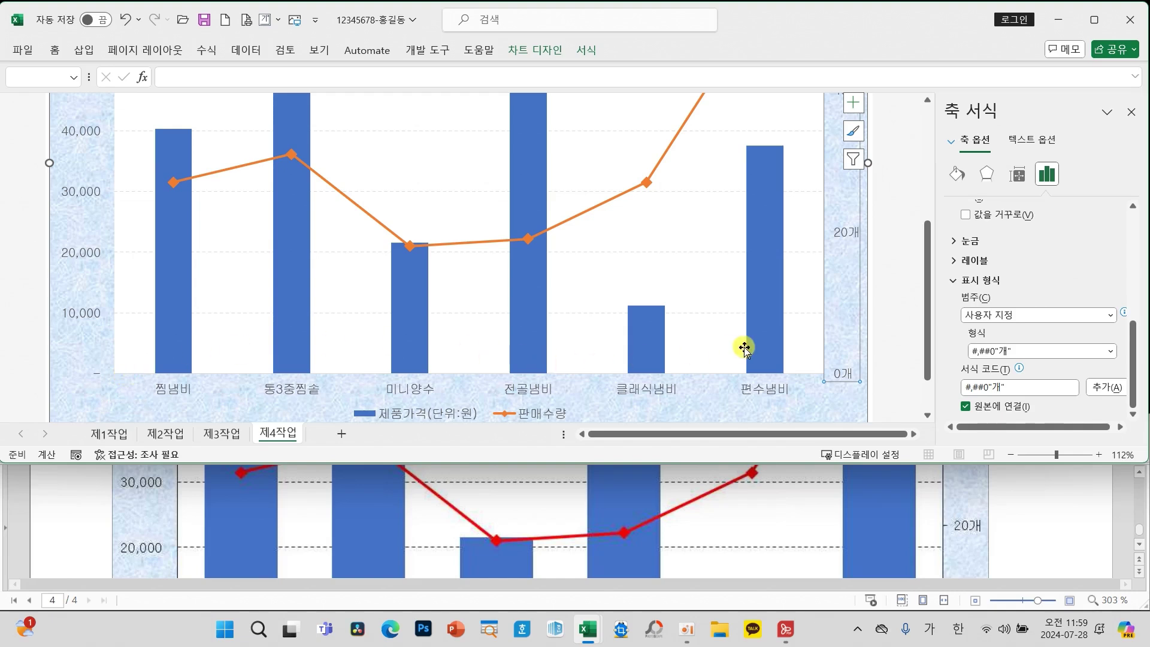
mouse_move(753, 352)
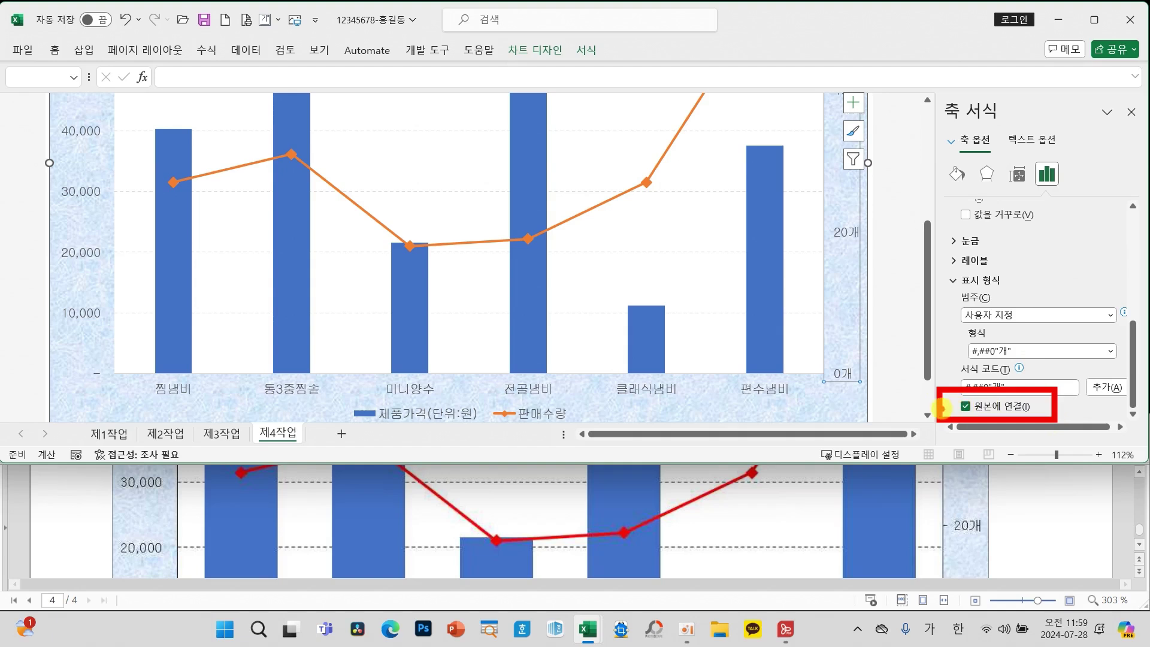
mouse_move(942, 408)
left_mouse_down()
mouse_move(837, 389)
mouse_move(877, 382)
left_mouse_up()
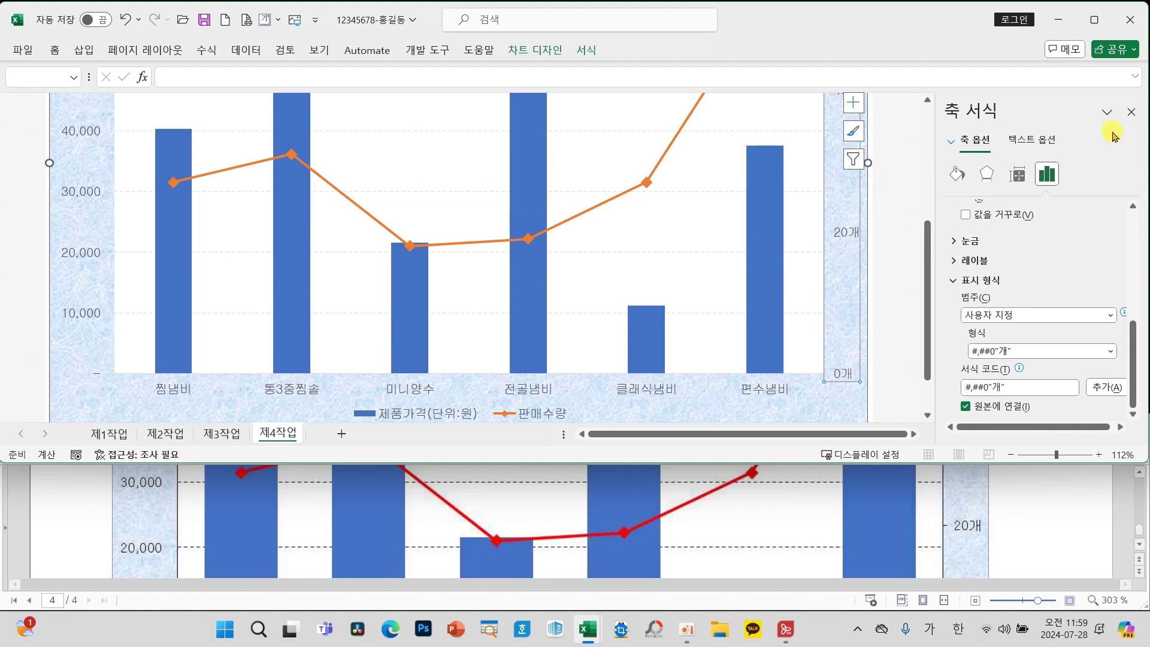
left_click(1132, 114)
scroll(625, 488, "down", 5)
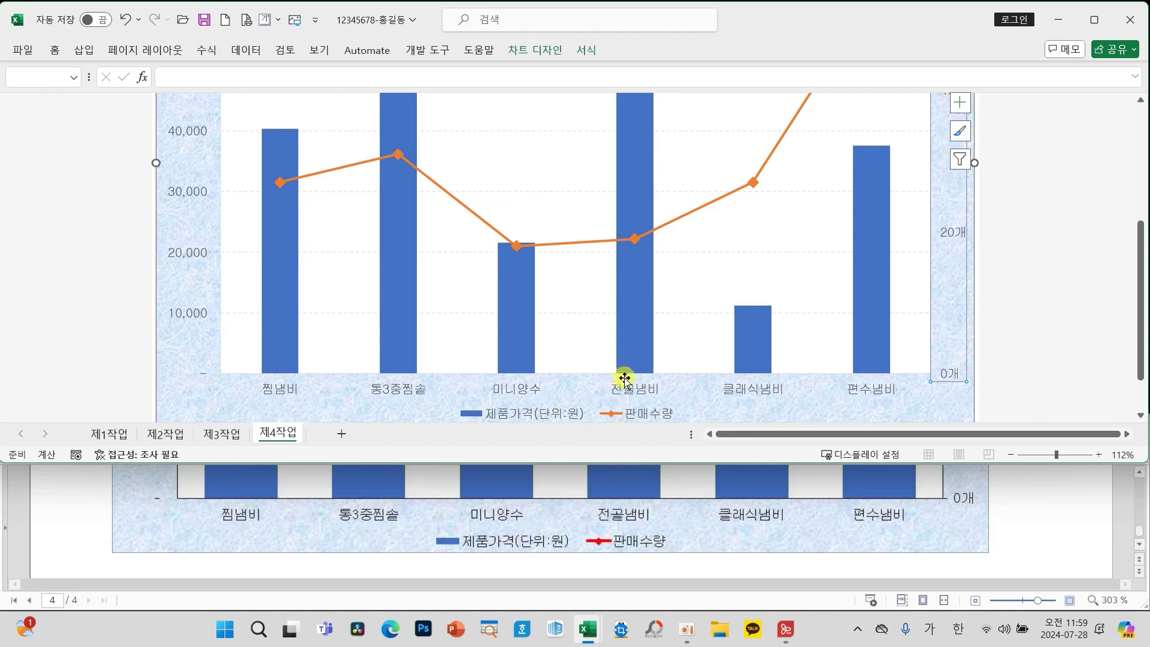
left_click(89, 353)
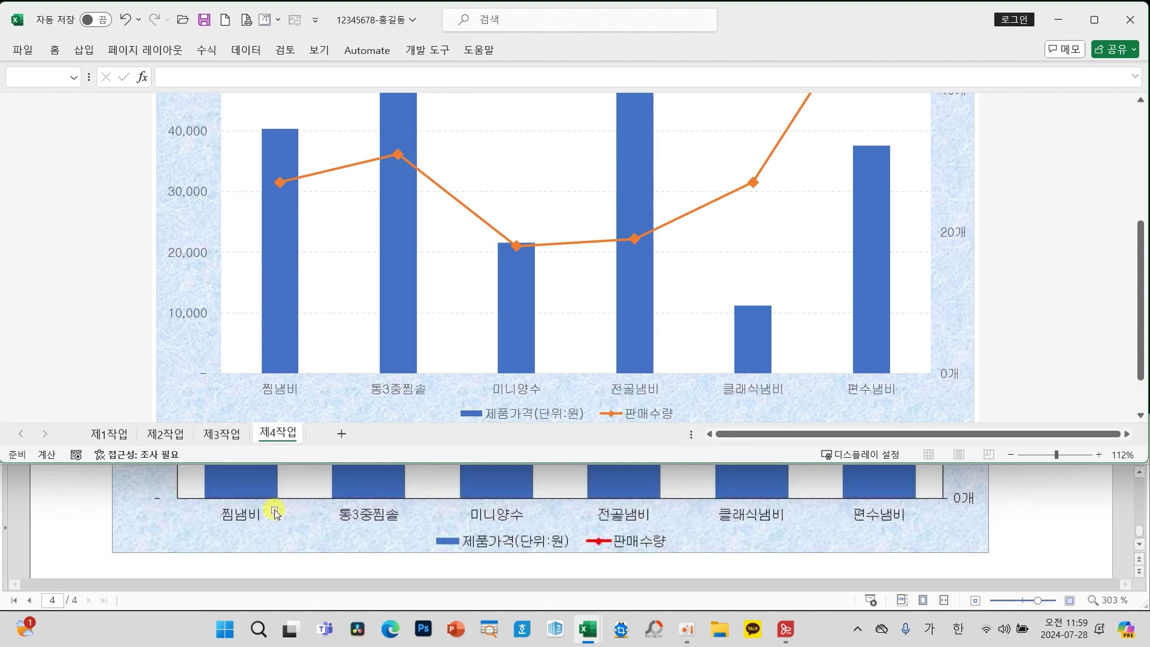
Apply a black outline to the chart area and the primary vertical value axis of the chart
left_click(187, 359)
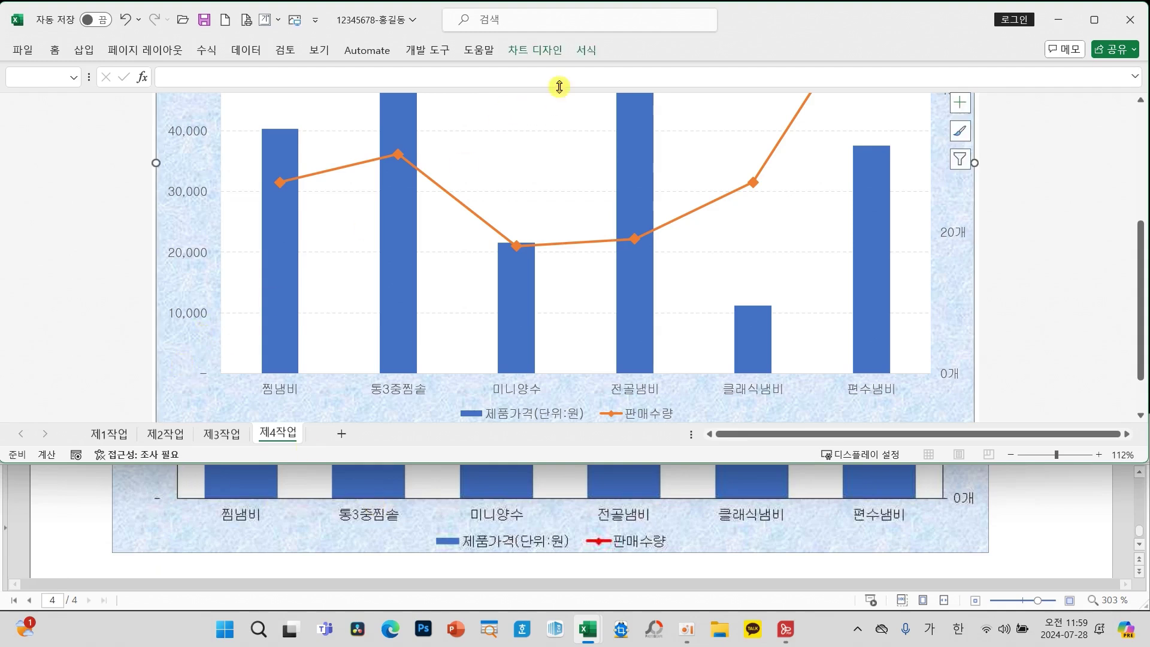
left_click(588, 49)
left_click(414, 96)
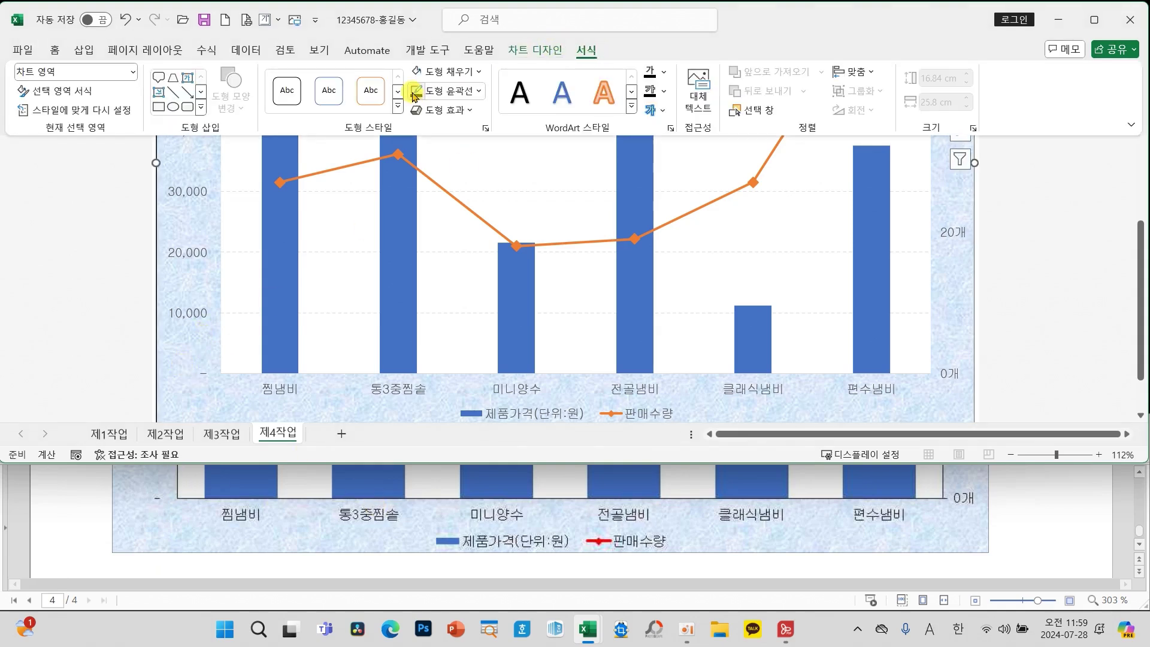
left_click(191, 316)
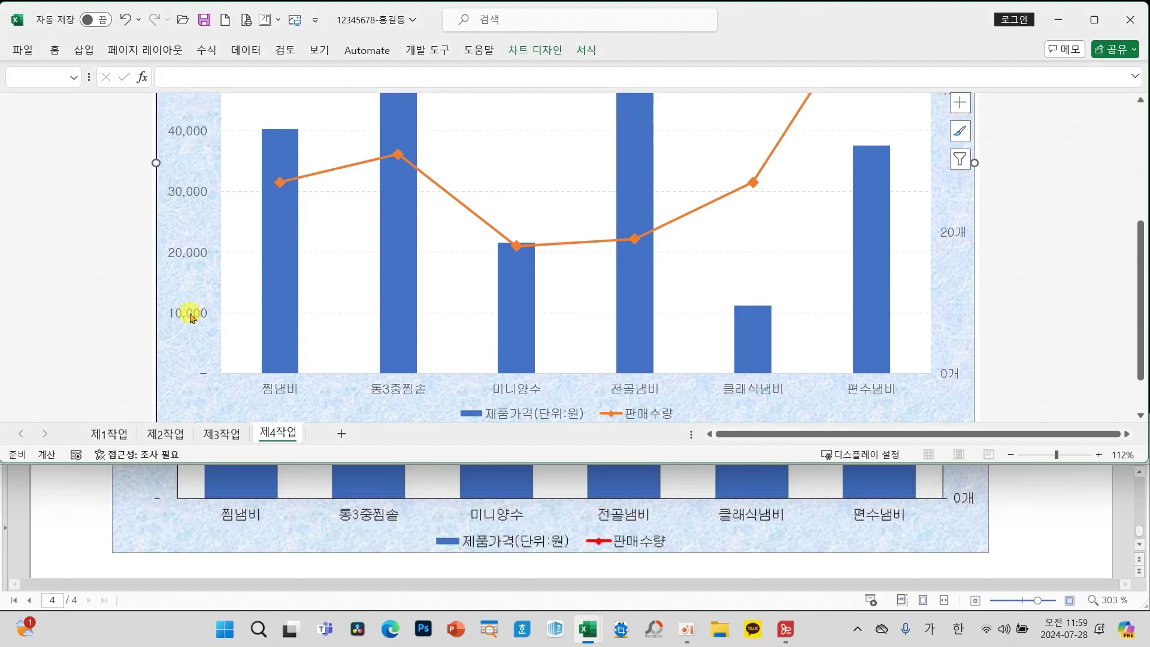
left_click(586, 52)
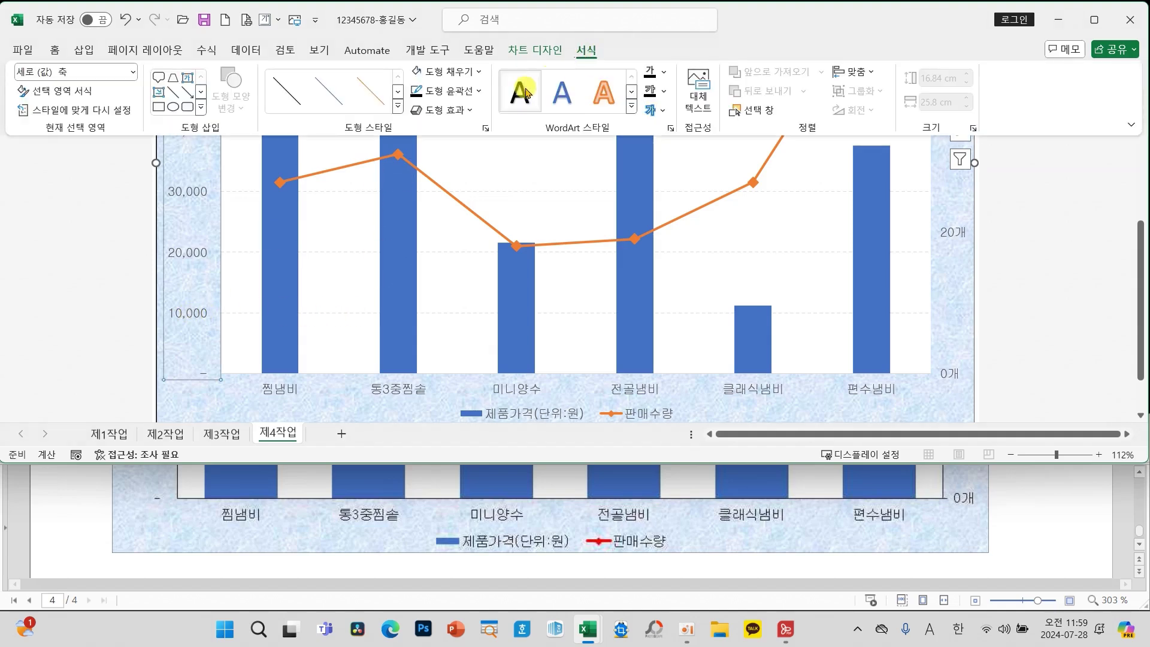
Apply a black outline to the horizontal category axis and the secondary vertical axis
left_click(277, 378)
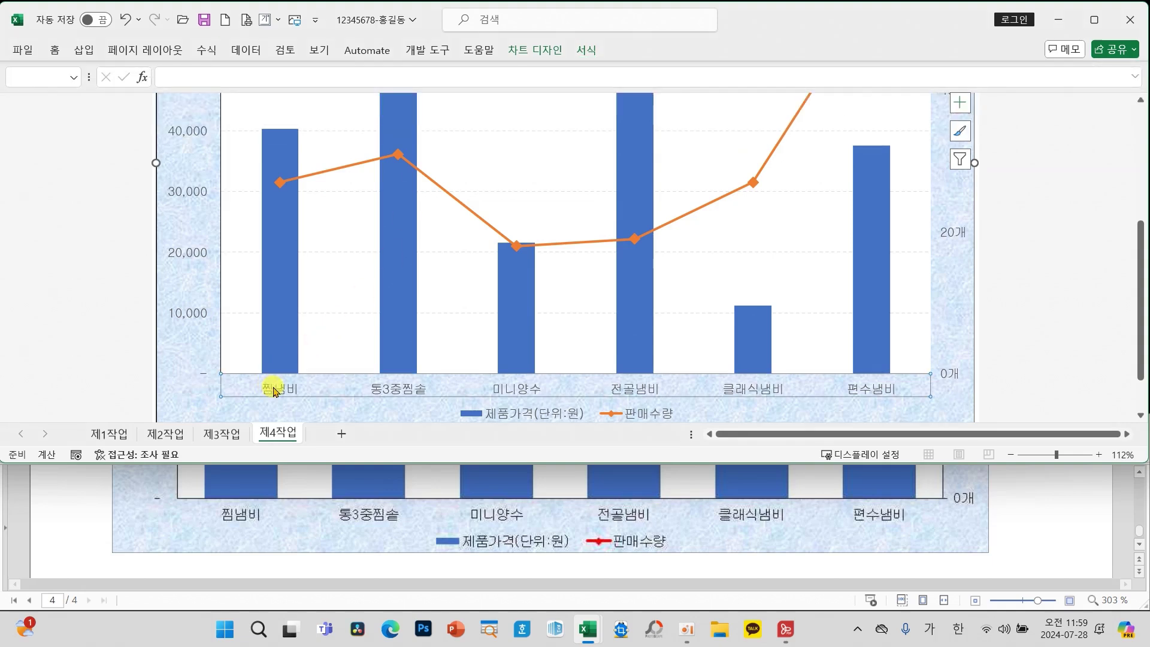
left_click(578, 51)
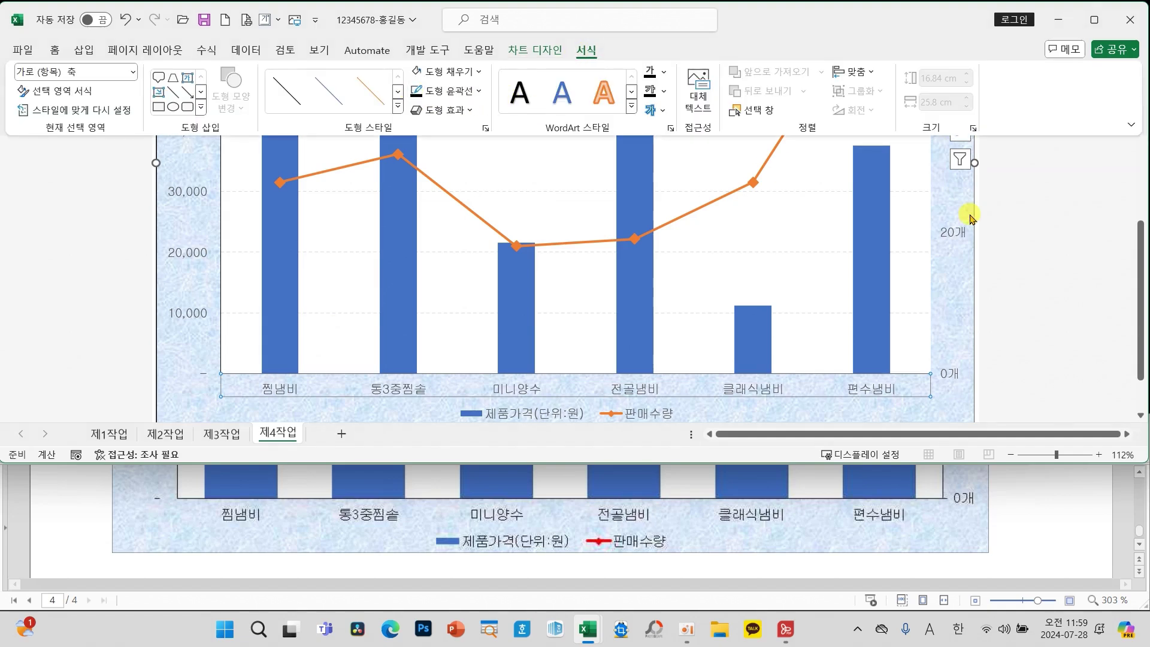
left_click(951, 232)
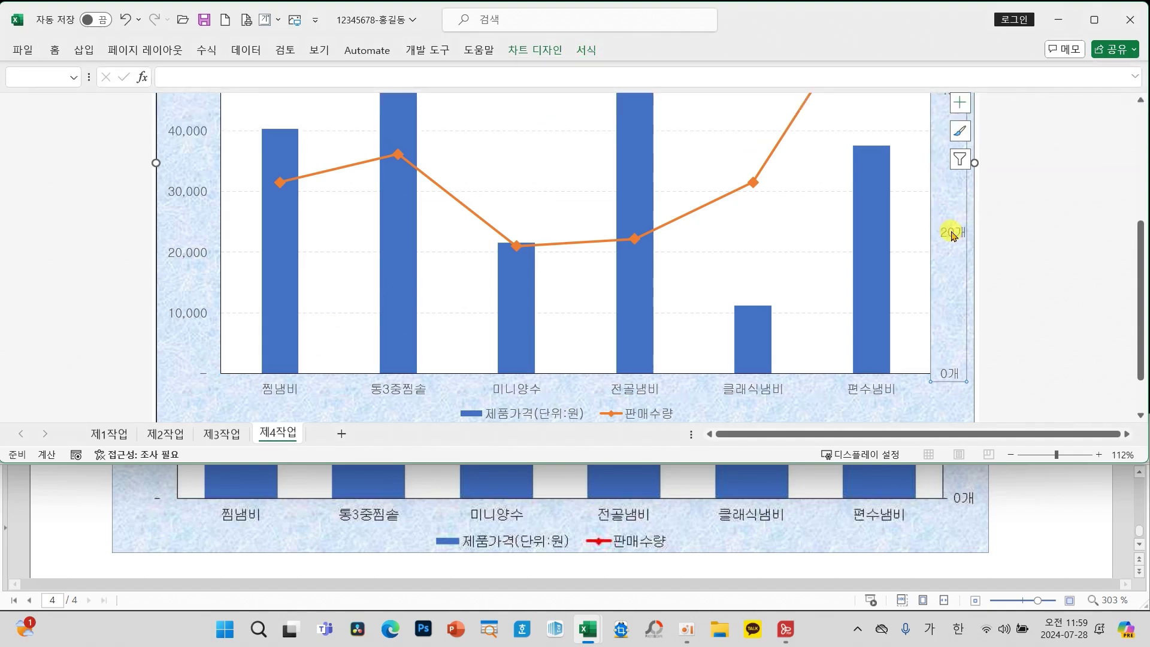
left_click(586, 52)
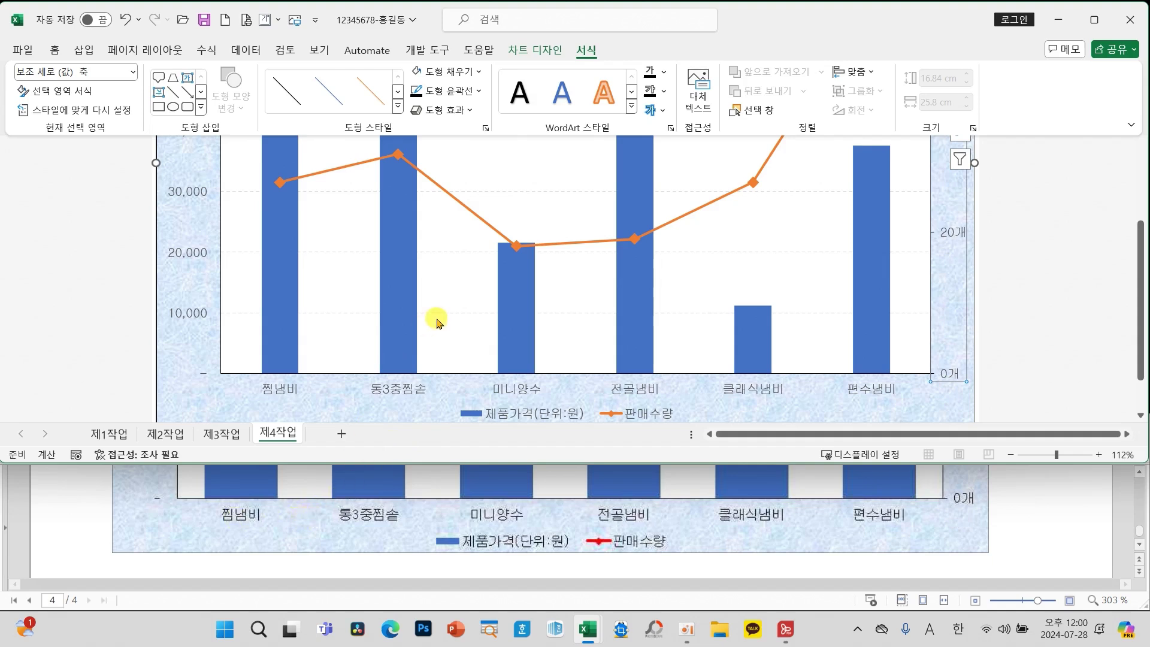
left_click(344, 334)
Compare the column widths with the sample chart and set the 제품가격(단위:원) series to 0% overlap and 70% gap width
scroll(610, 370, "up", 4)
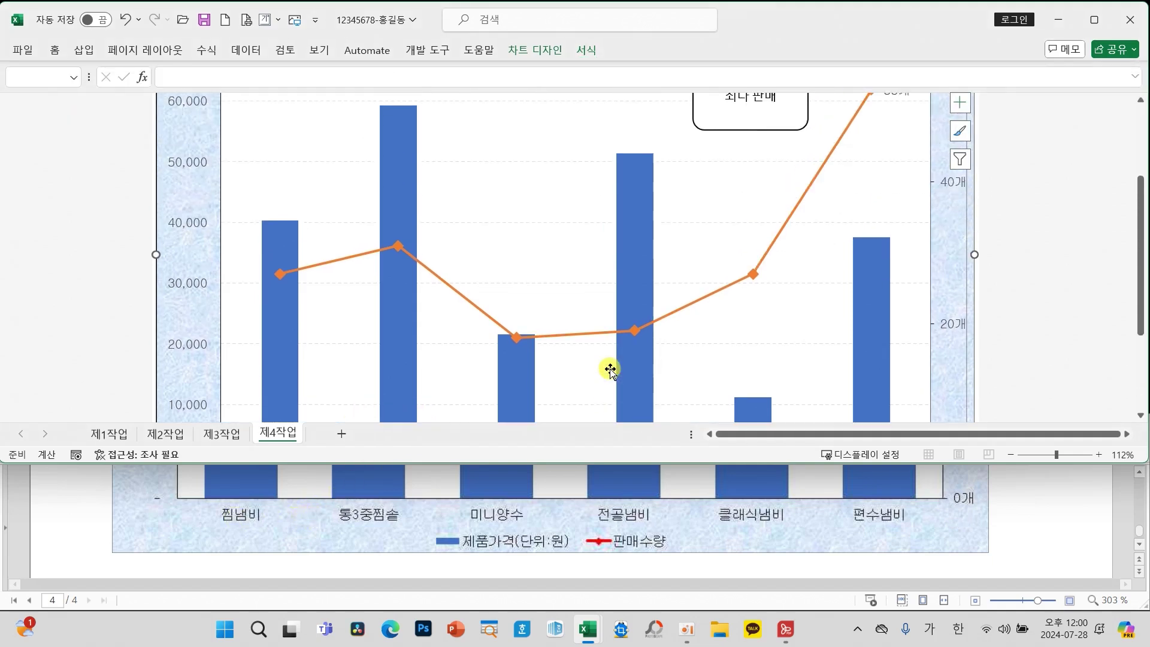
scroll(610, 370, "down", 4)
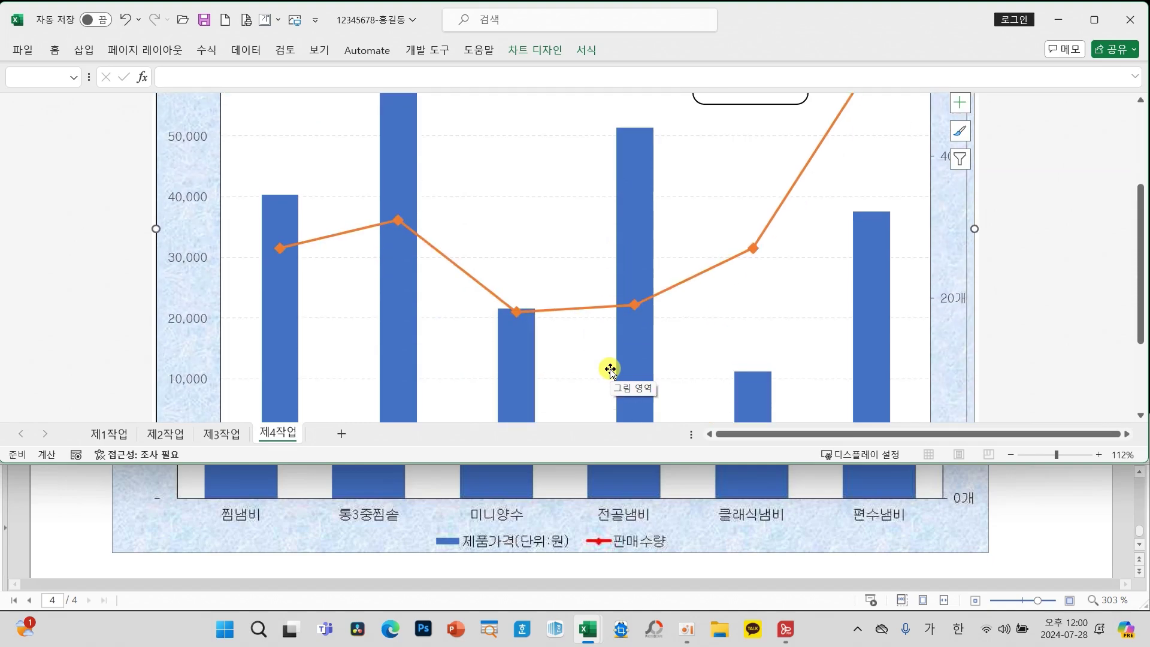
scroll(666, 485, "up", 3)
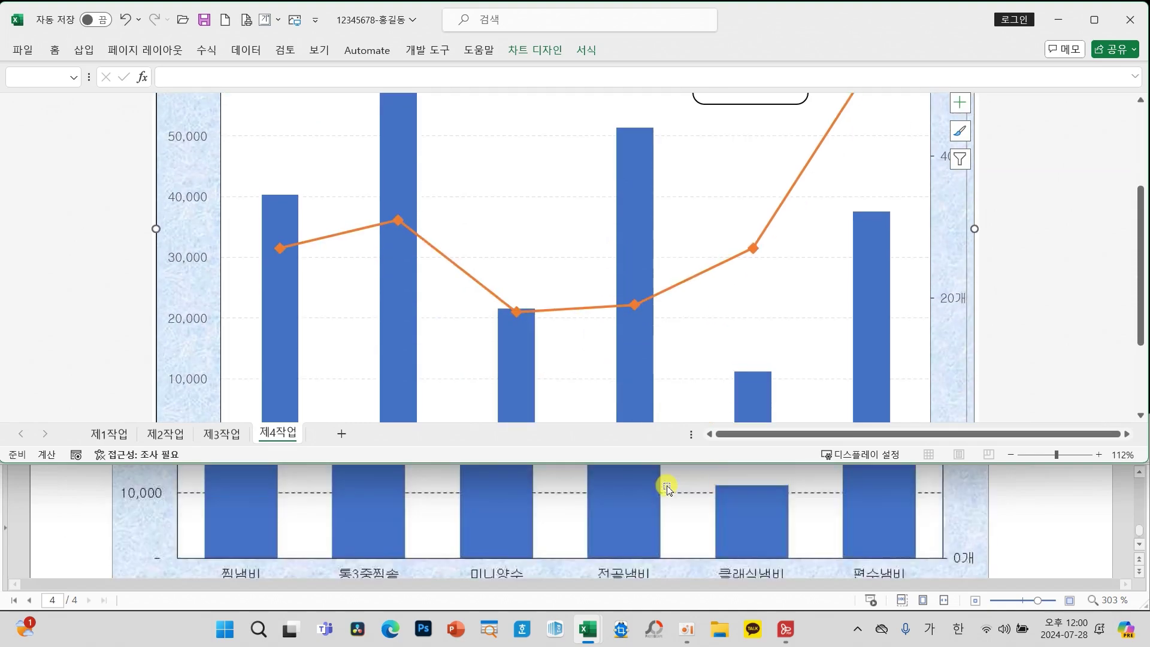
mouse_move(311, 408)
left_mouse_down()
mouse_move(236, 380)
mouse_move(310, 406)
left_mouse_up()
mouse_move(267, 554)
left_mouse_down()
mouse_move(204, 509)
mouse_move(303, 548)
left_mouse_up()
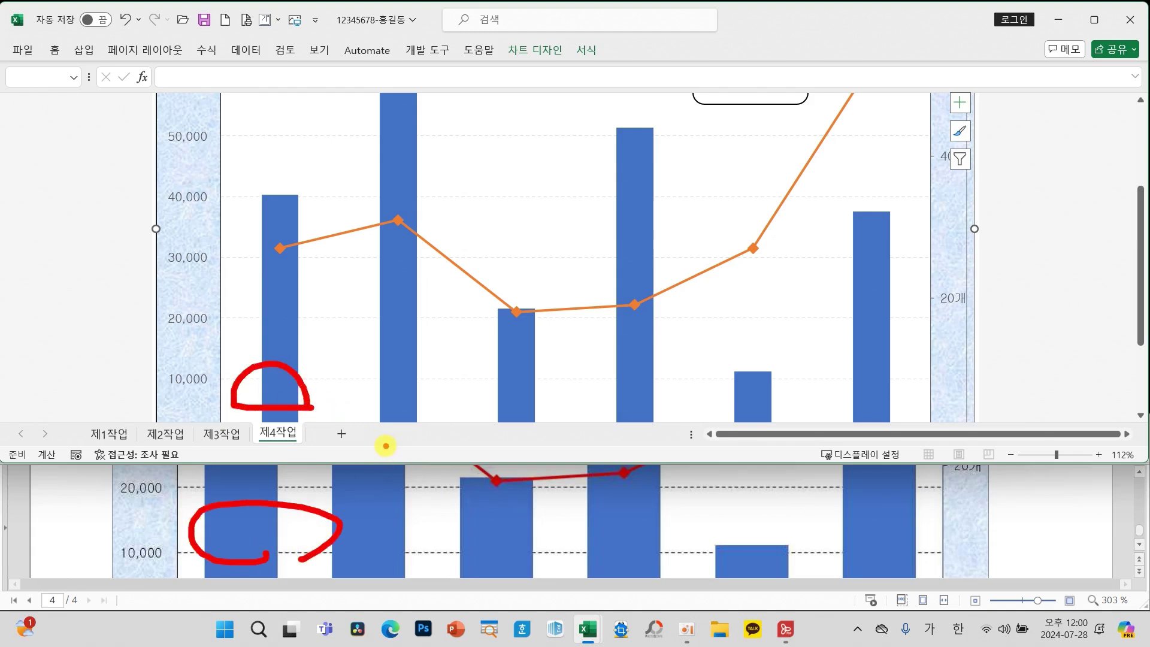
key("Escape")
right_click(286, 320)
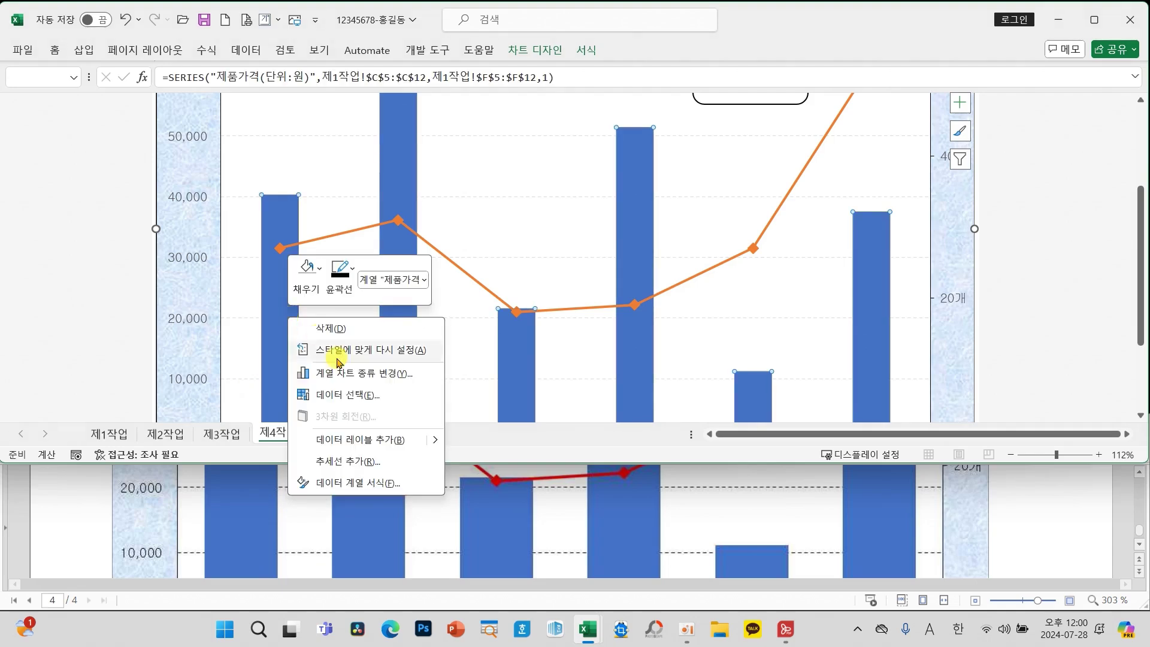
left_click(383, 490)
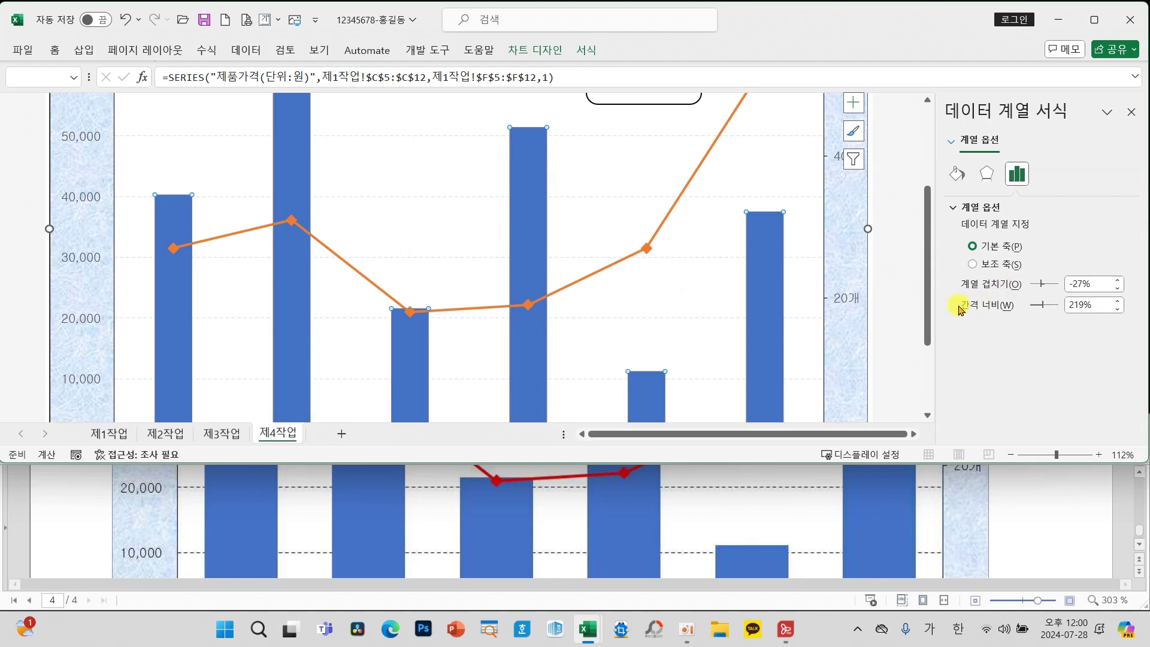
left_click(1041, 284)
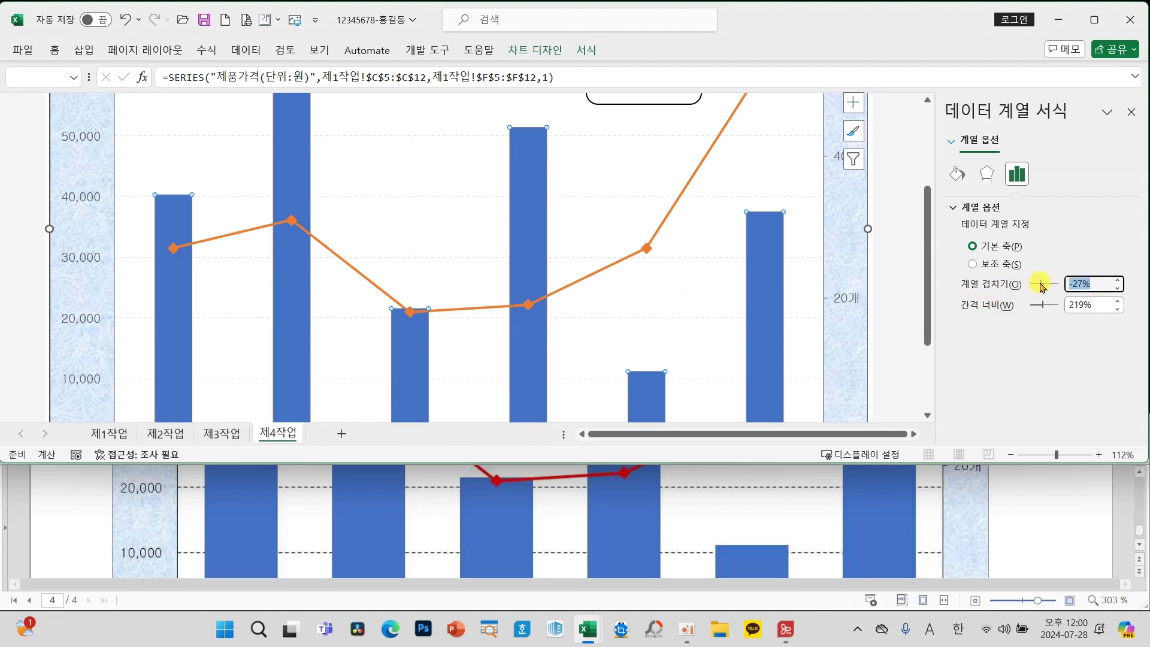
type("0")
key("Tab")
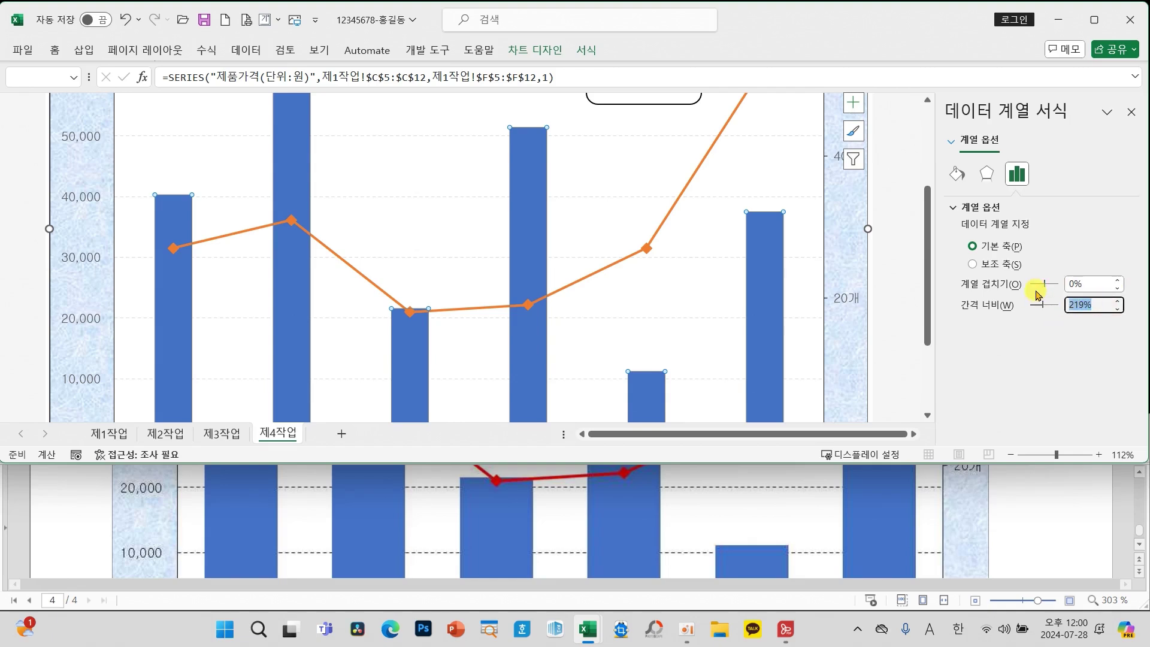
key("Return")
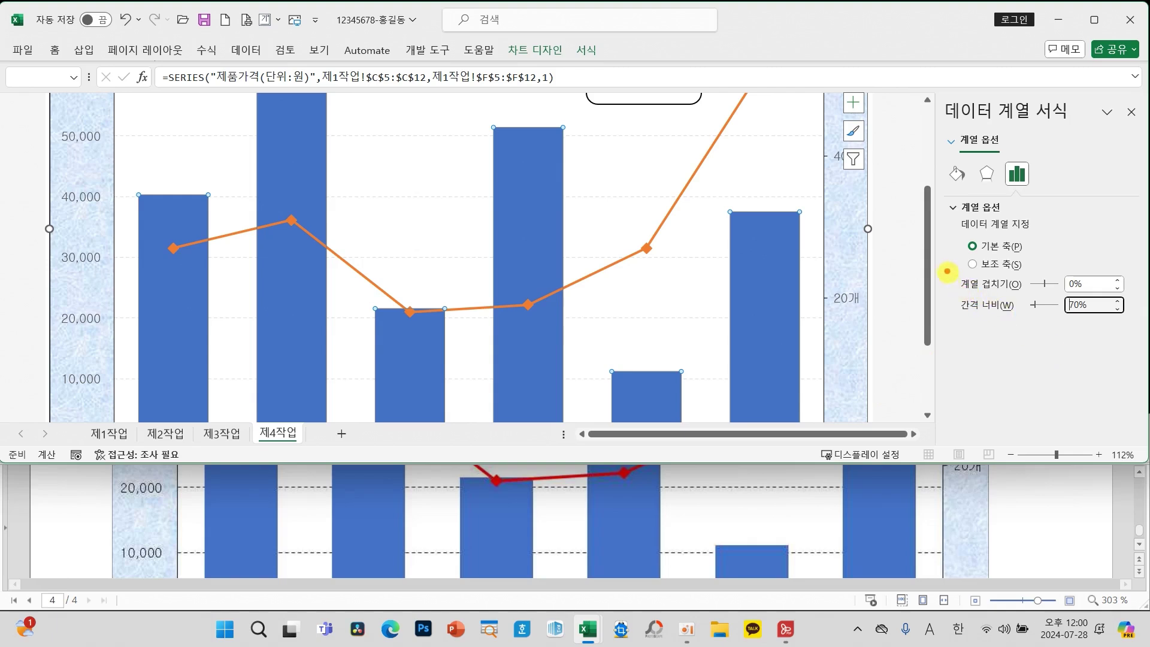
Review where the overlap and gap width settings of the 제품가격(단위:원) series are found
left_click_drag(947, 272, 1140, 333)
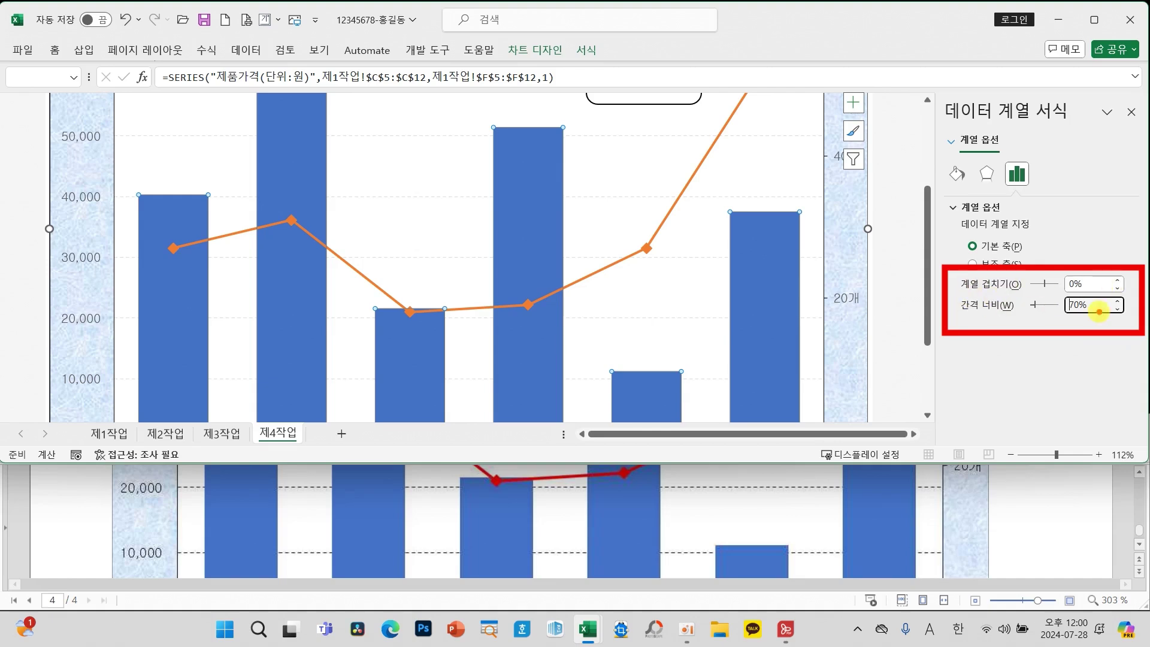
right_click(296, 315)
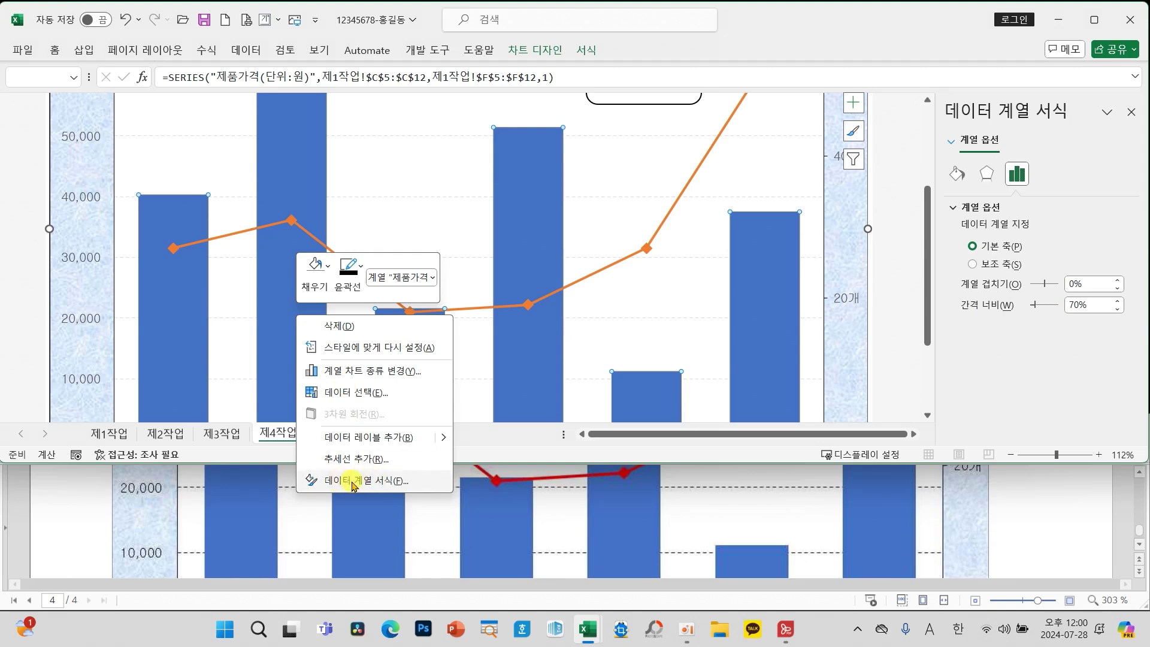
mouse_move(301, 463)
left_mouse_down()
mouse_move(433, 508)
mouse_move(796, 419)
mouse_move(962, 319)
mouse_move(965, 336)
left_mouse_up()
mouse_move(1116, 298)
left_mouse_down()
mouse_move(1069, 329)
mouse_move(1085, 324)
left_mouse_up()
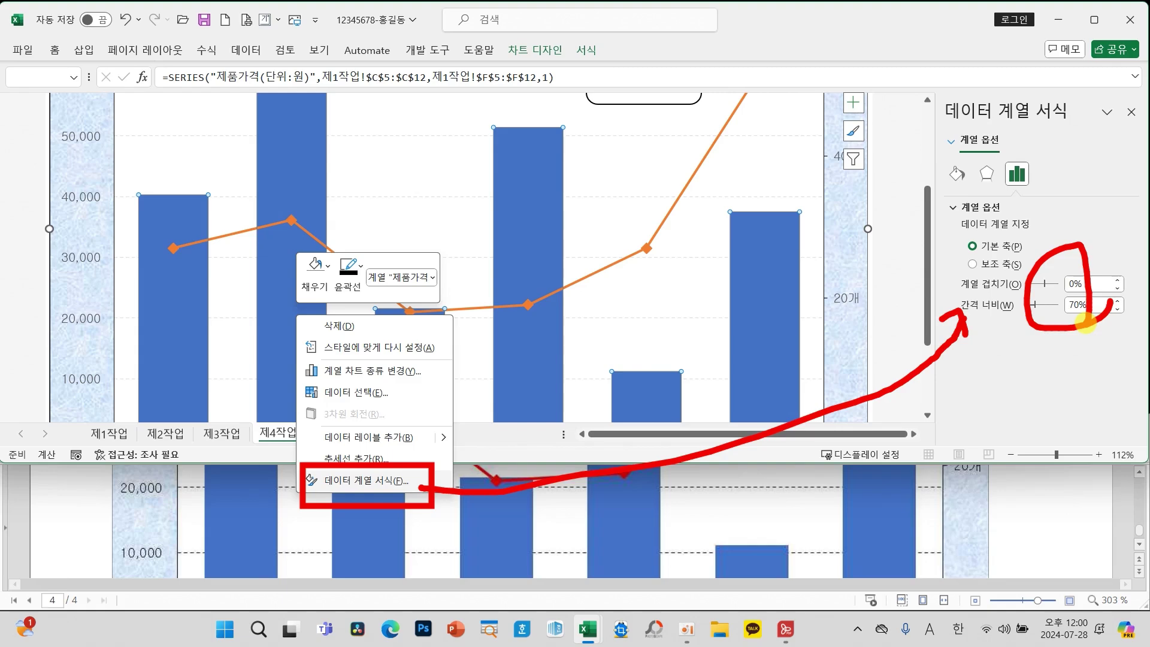
key("Escape")
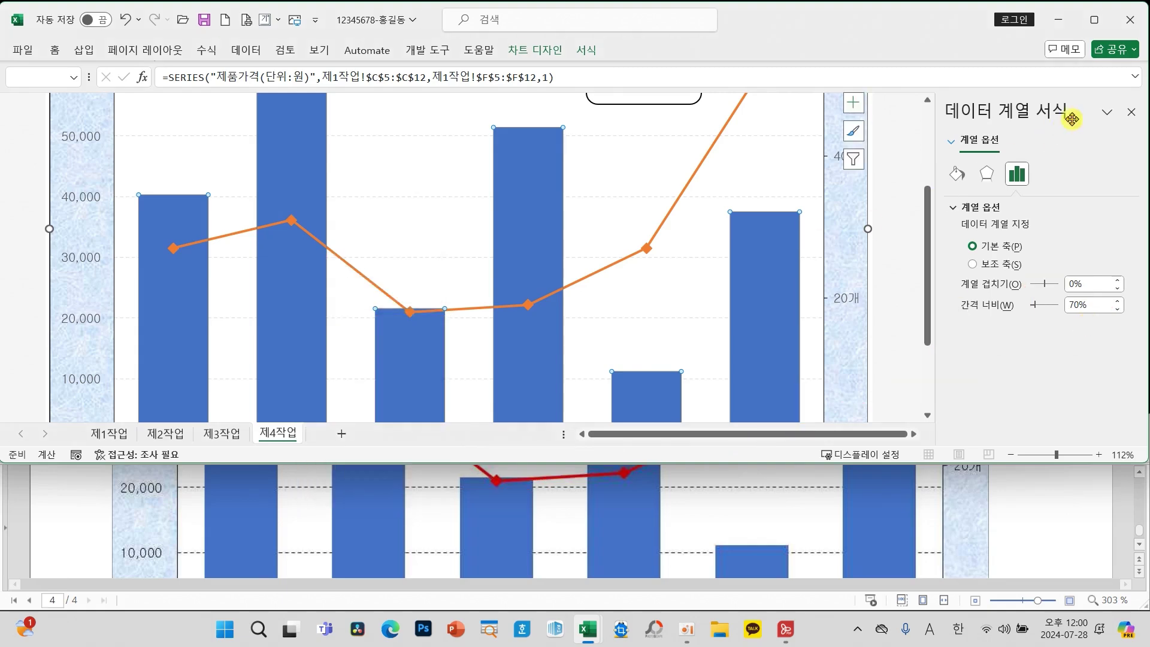
Close the data series formatting options and save the workbook
left_click(1130, 113)
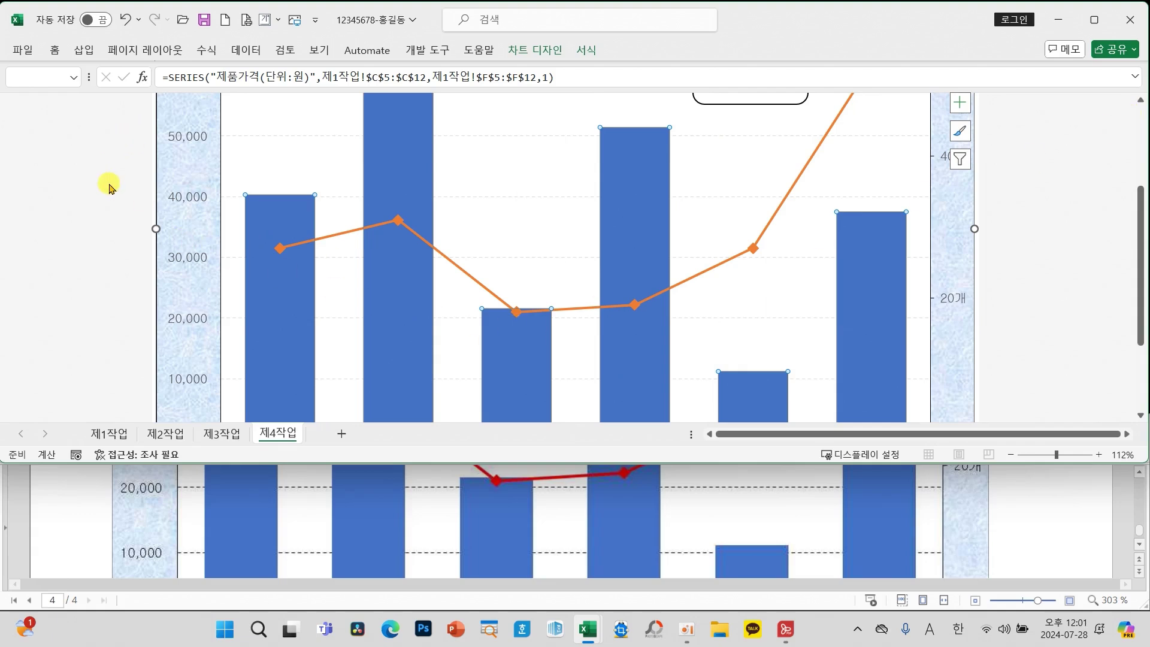
left_click(205, 20)
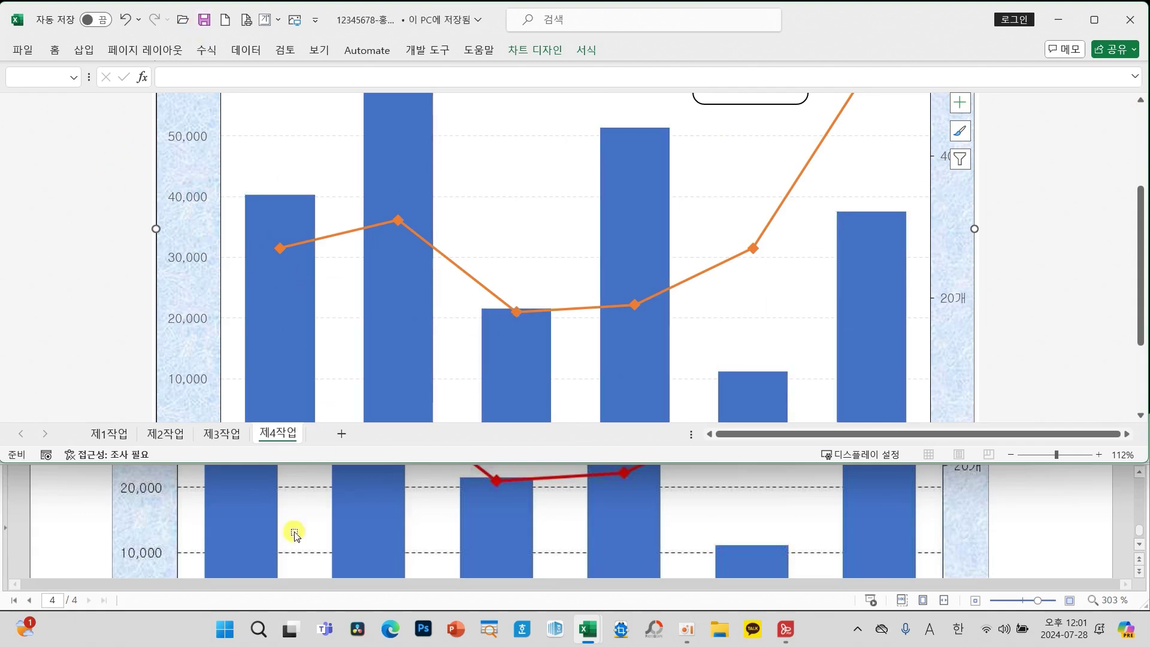
Go to the 제1작업 sheet, find function condition (1) 판매금액(원) on the exam sheet, and select cell I5
left_click(115, 436)
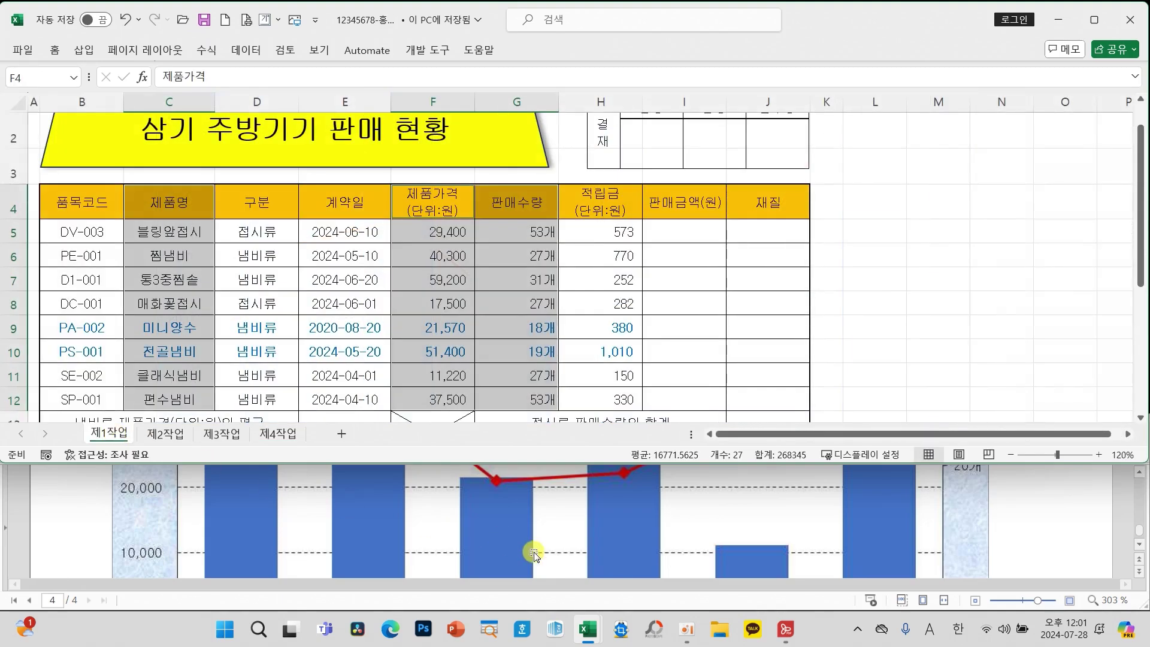
scroll(531, 547, "down", 5)
scroll(534, 551, "up", 10)
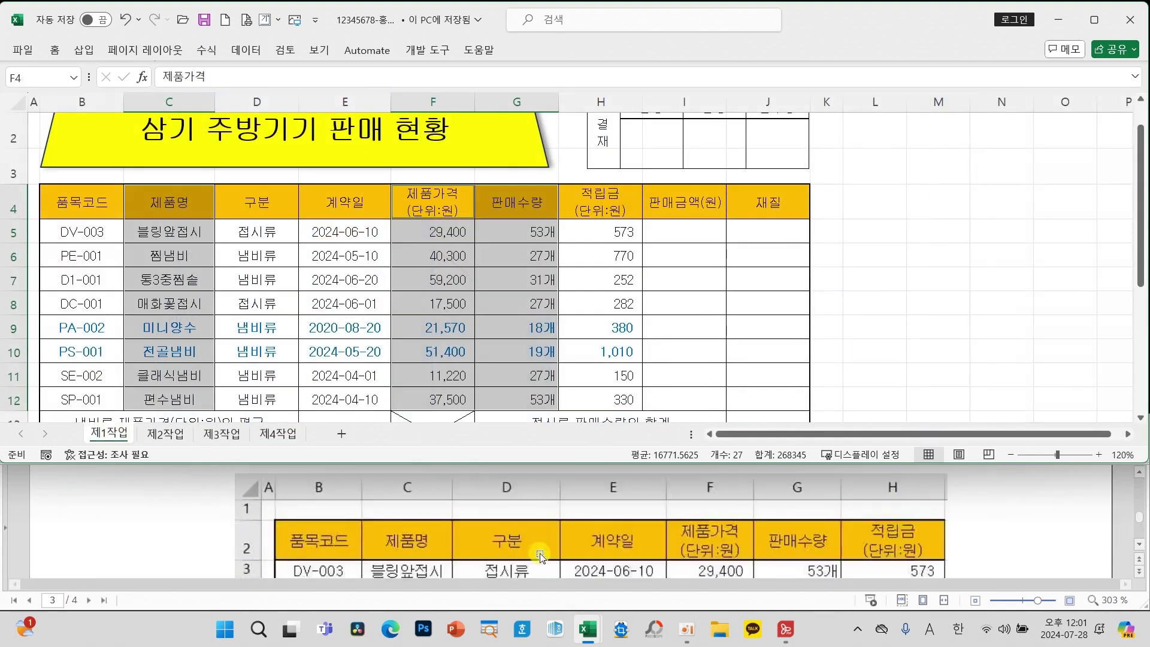
scroll(541, 552, "up", 10)
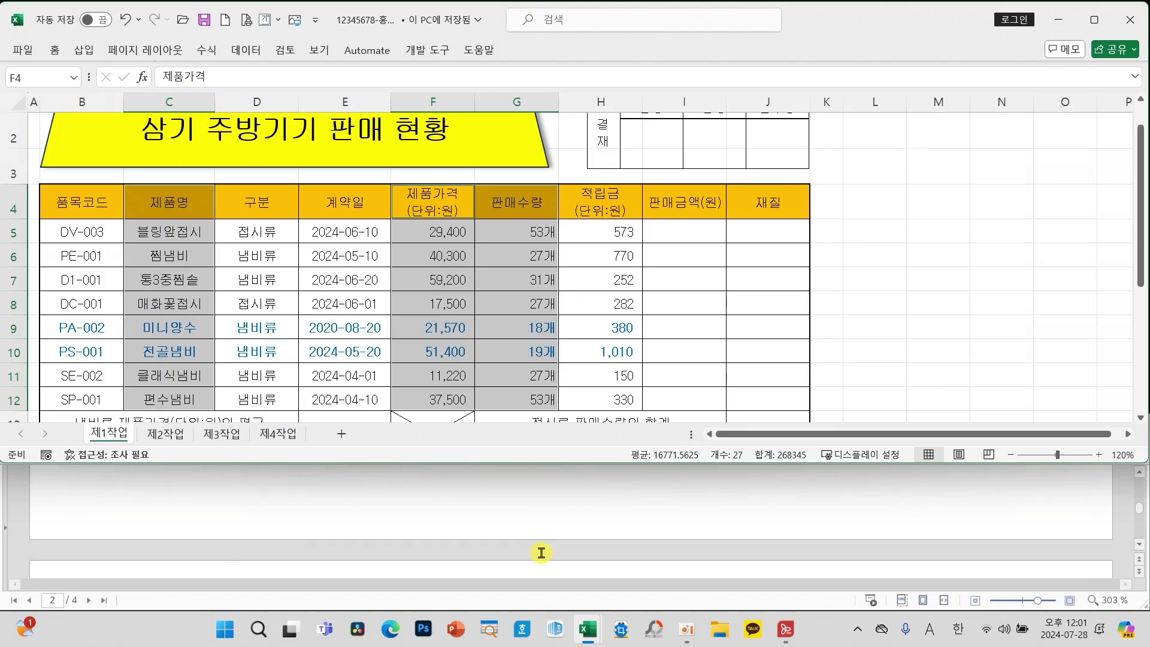
scroll(541, 551, "up", 2)
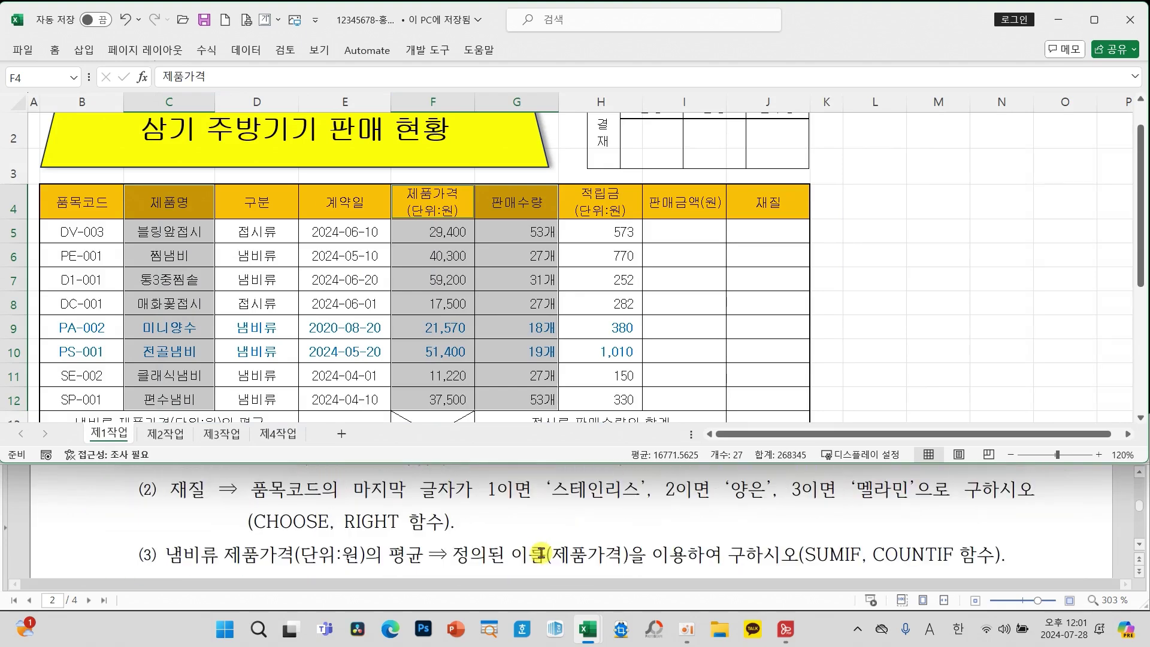
scroll(541, 551, "up", 2)
left_click(678, 239)
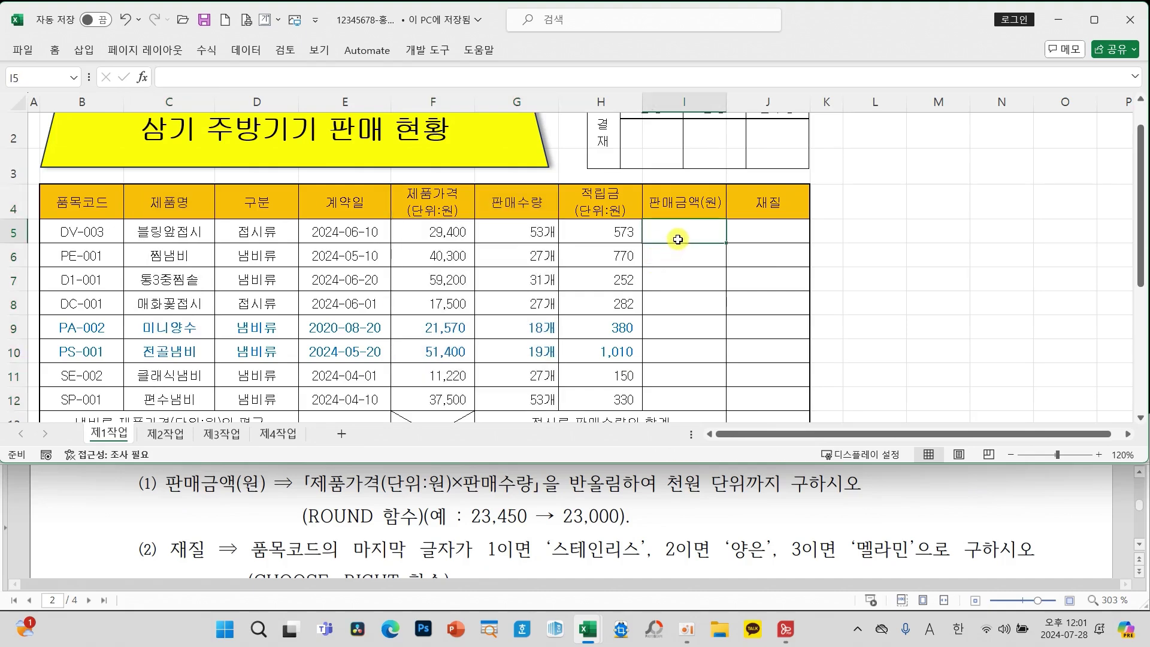
left_click_drag(1140, 207, 1141, 236)
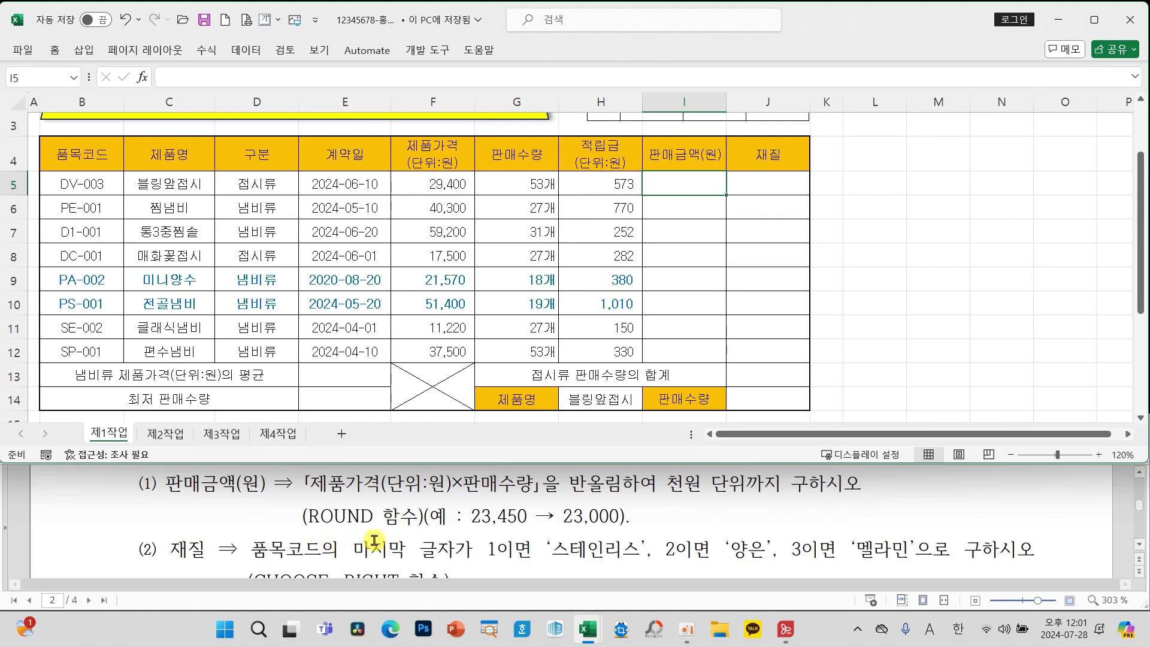
key("ctrl+2")
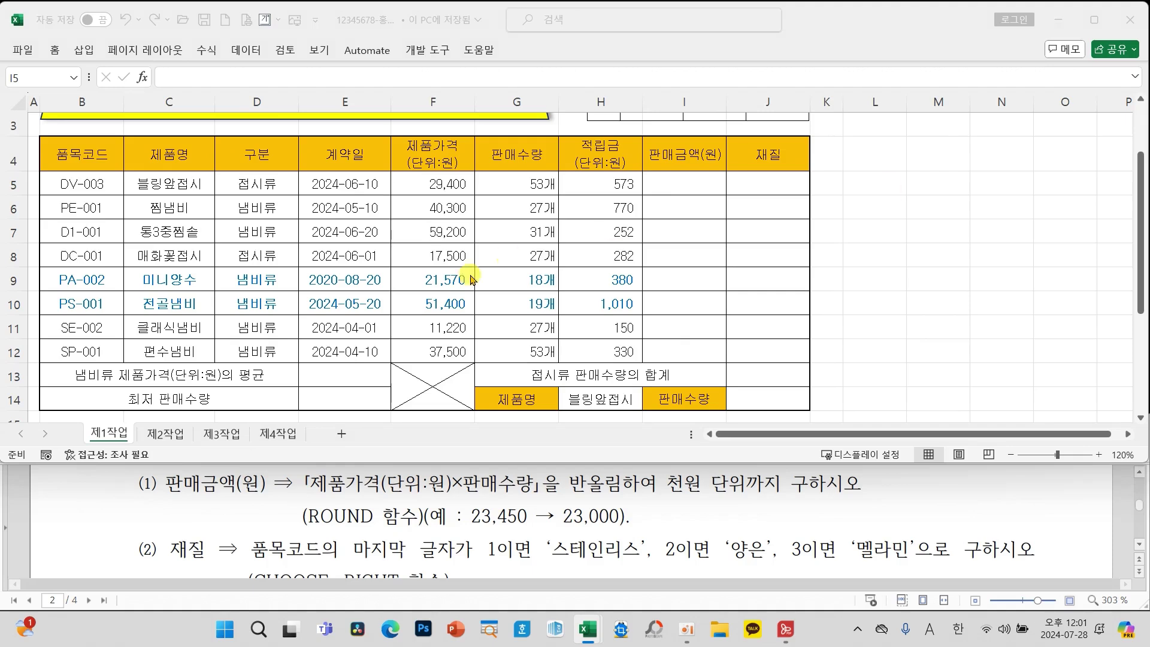
left_click(676, 183)
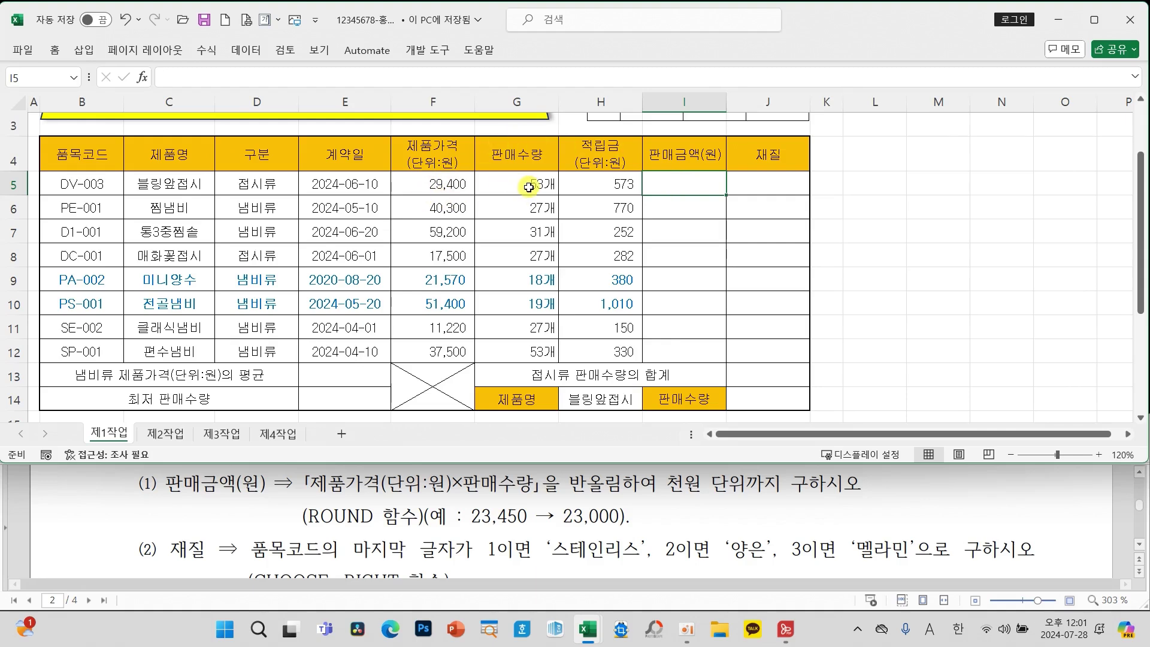
Examine the exam sheet's 판매금액(원) condition, its ROUND function and rounding example against the 제품가격 and 판매수량 columns
mouse_move(469, 173)
left_mouse_down()
mouse_move(487, 194)
mouse_move(474, 191)
left_mouse_up()
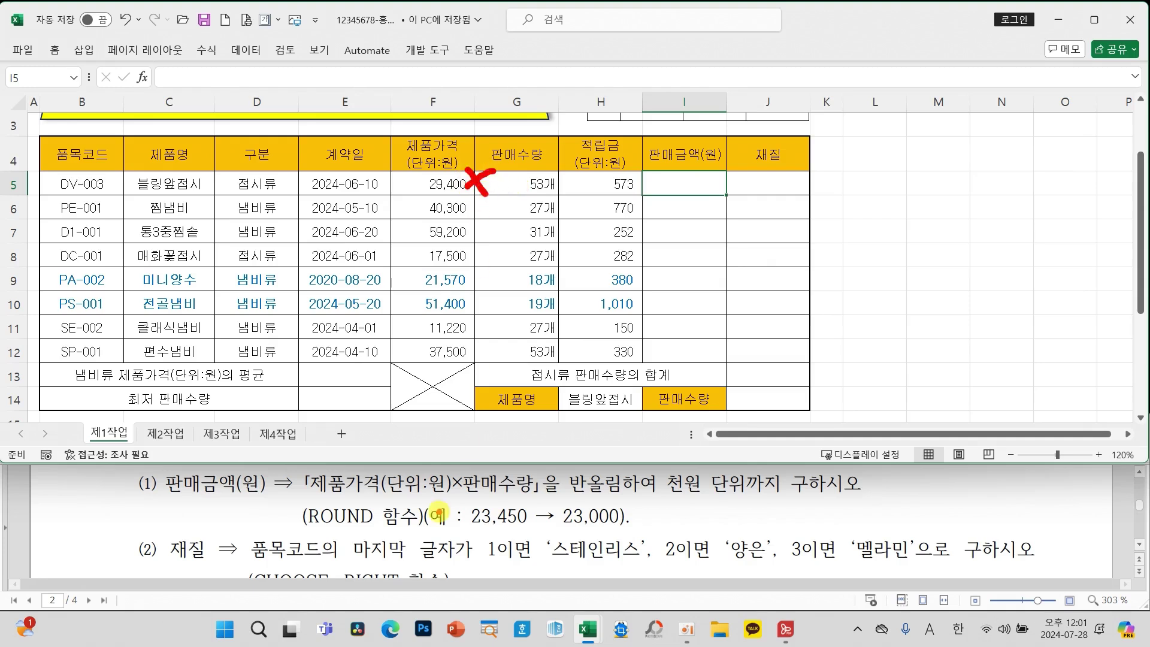
left_click_drag(386, 529, 284, 537)
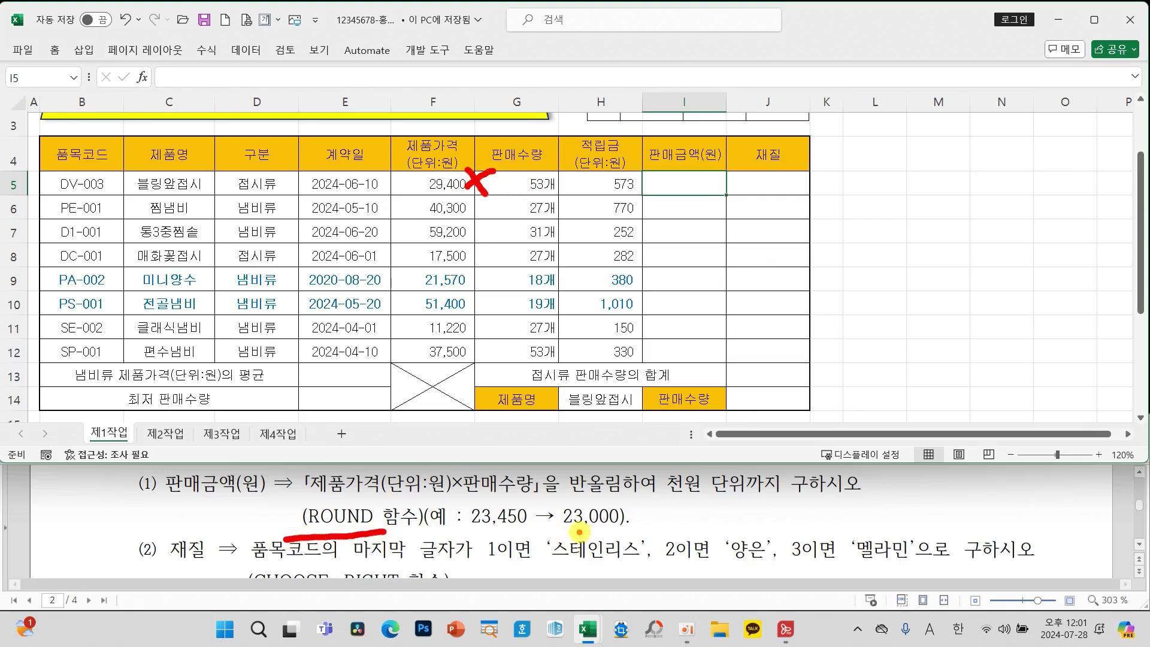
mouse_move(527, 529)
left_mouse_down()
mouse_move(503, 536)
mouse_move(509, 496)
mouse_move(526, 529)
left_mouse_up()
mouse_move(629, 530)
left_mouse_down()
mouse_move(614, 534)
mouse_move(651, 512)
left_mouse_up()
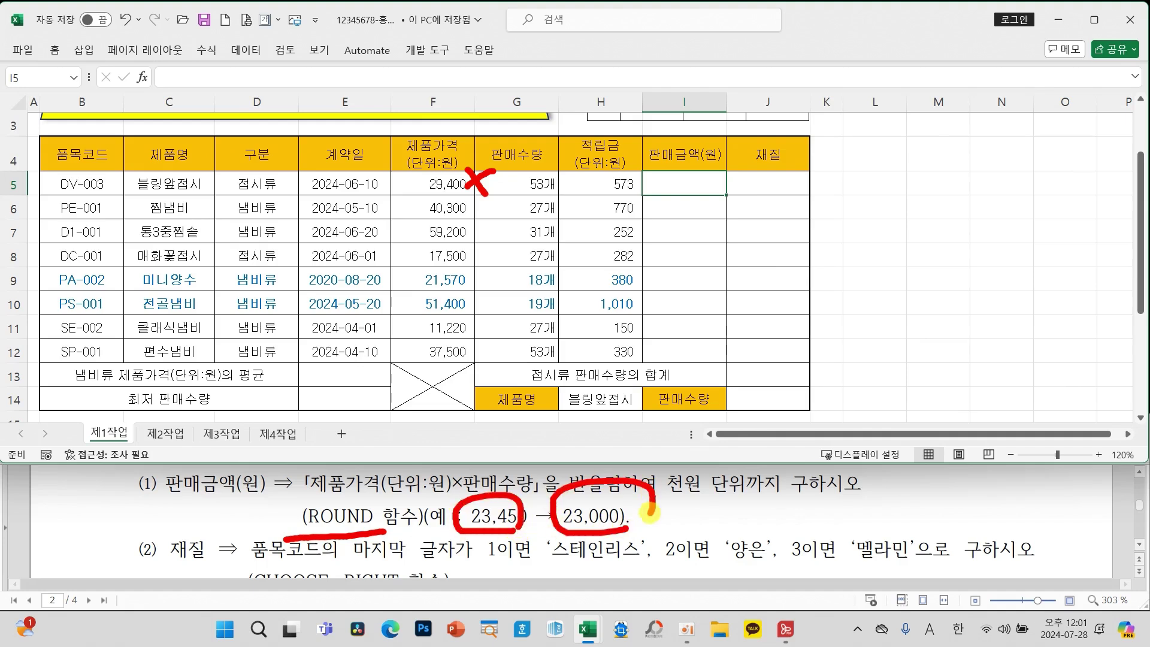
mouse_move(750, 507)
left_mouse_down()
mouse_move(772, 510)
mouse_move(764, 534)
left_mouse_up()
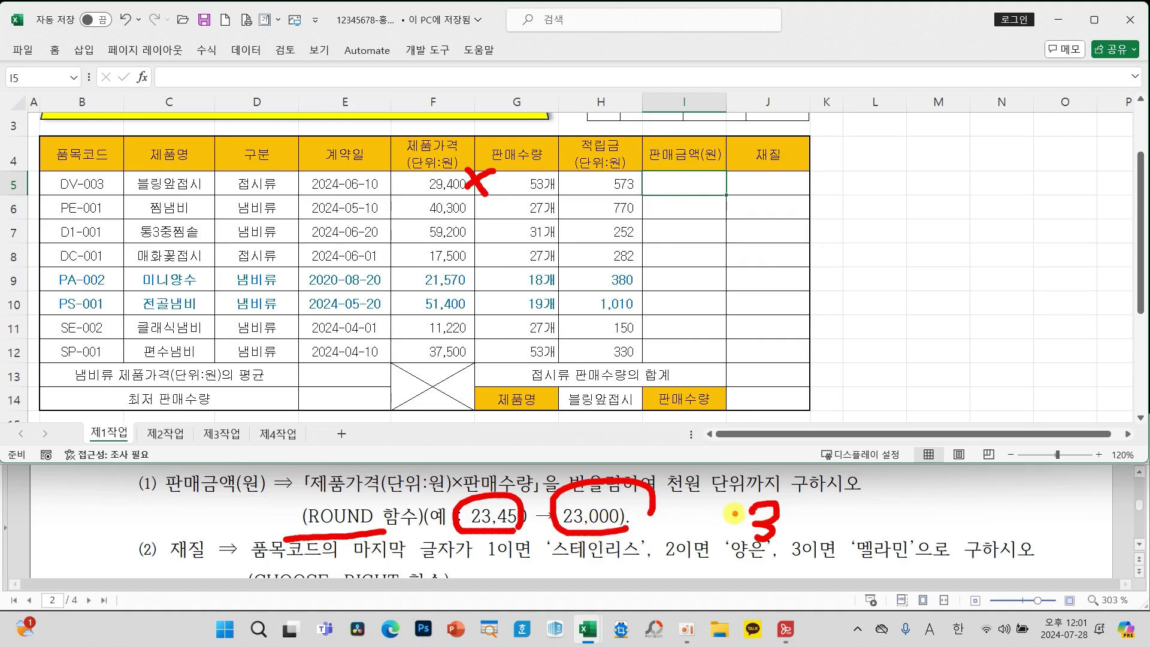
left_click_drag(712, 526, 743, 525)
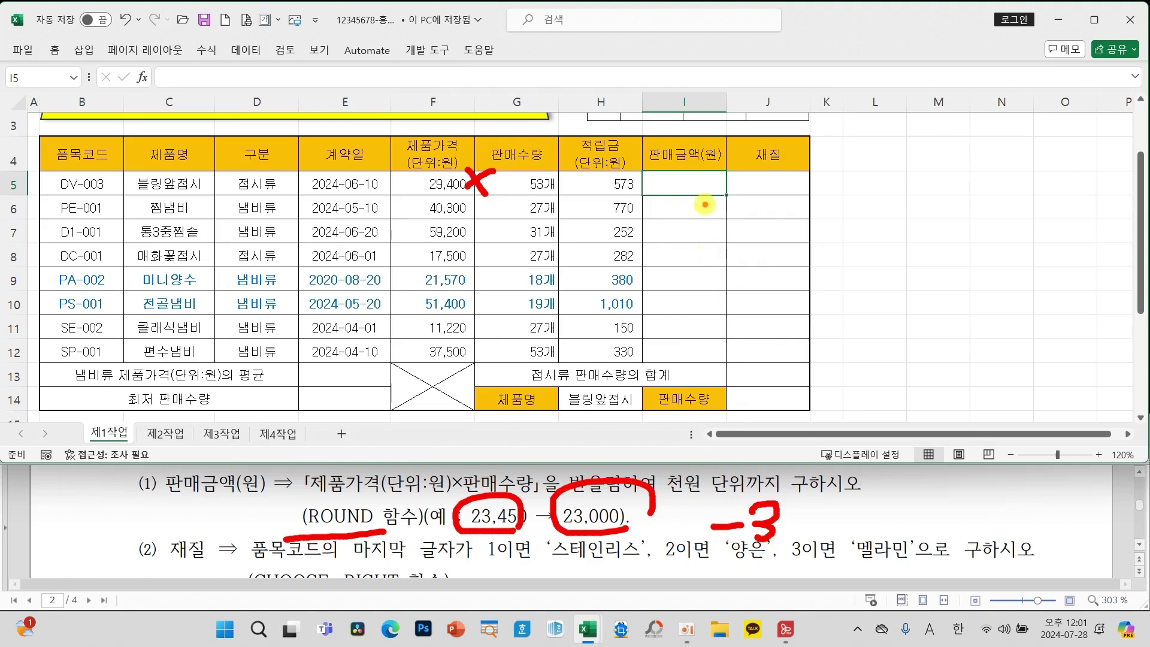
key("Escape")
Start the ROUND function in cell I5 and set its Num_digits argument to -3
left_click(143, 77)
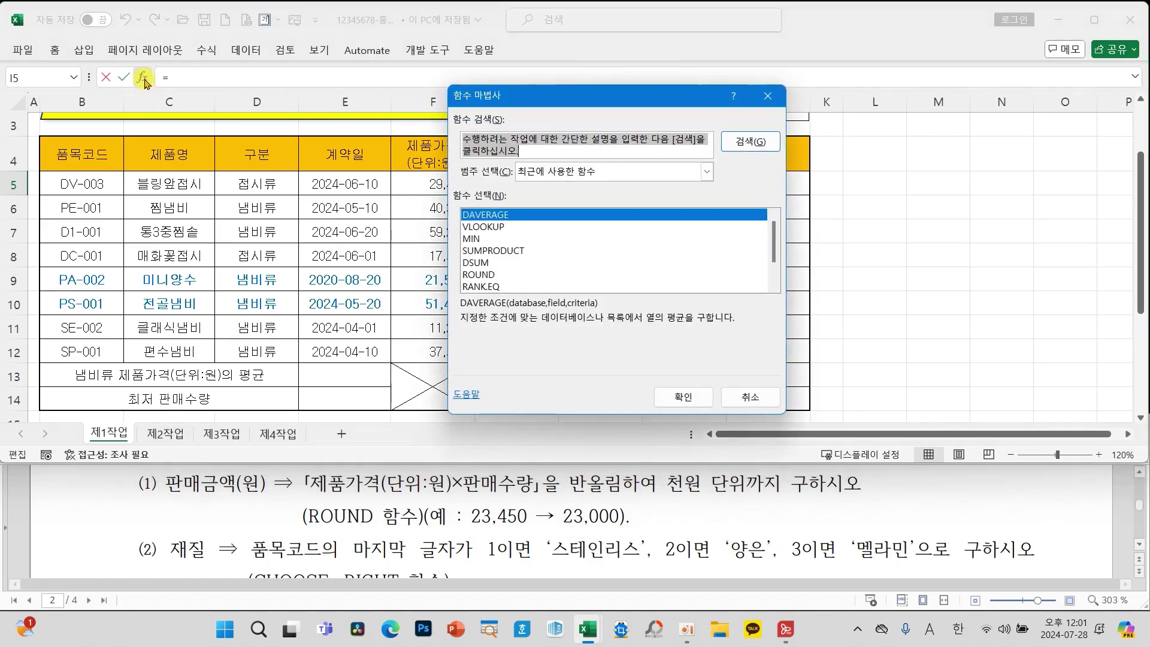
left_click(479, 274)
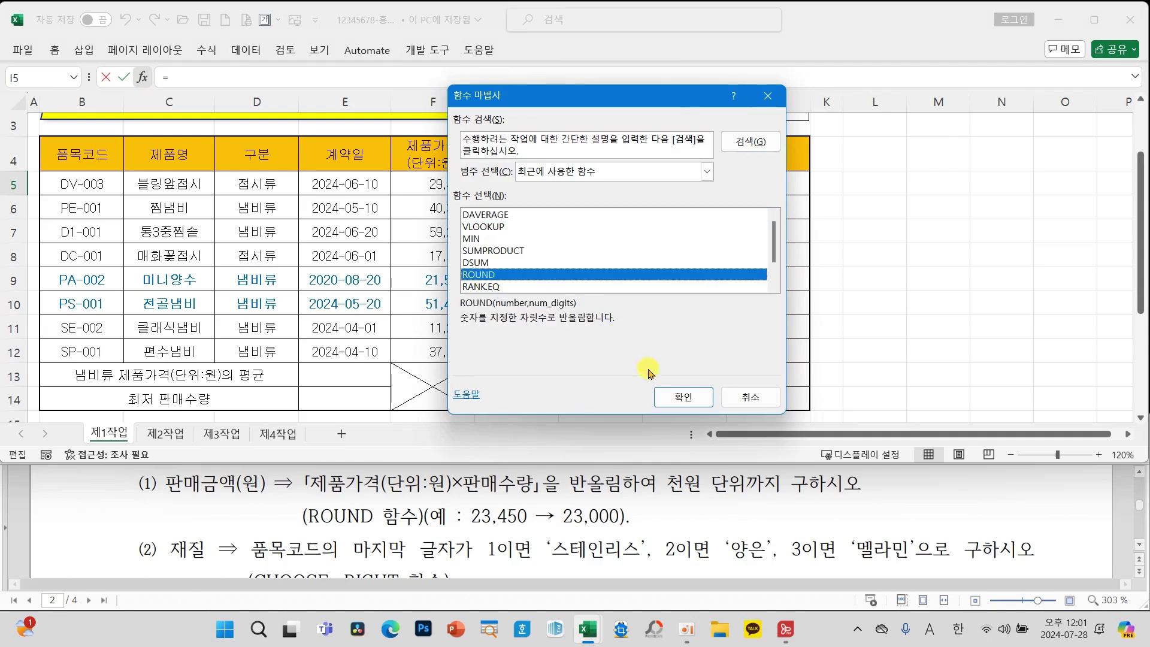
left_click(683, 396)
left_click_drag(556, 144, 323, 203)
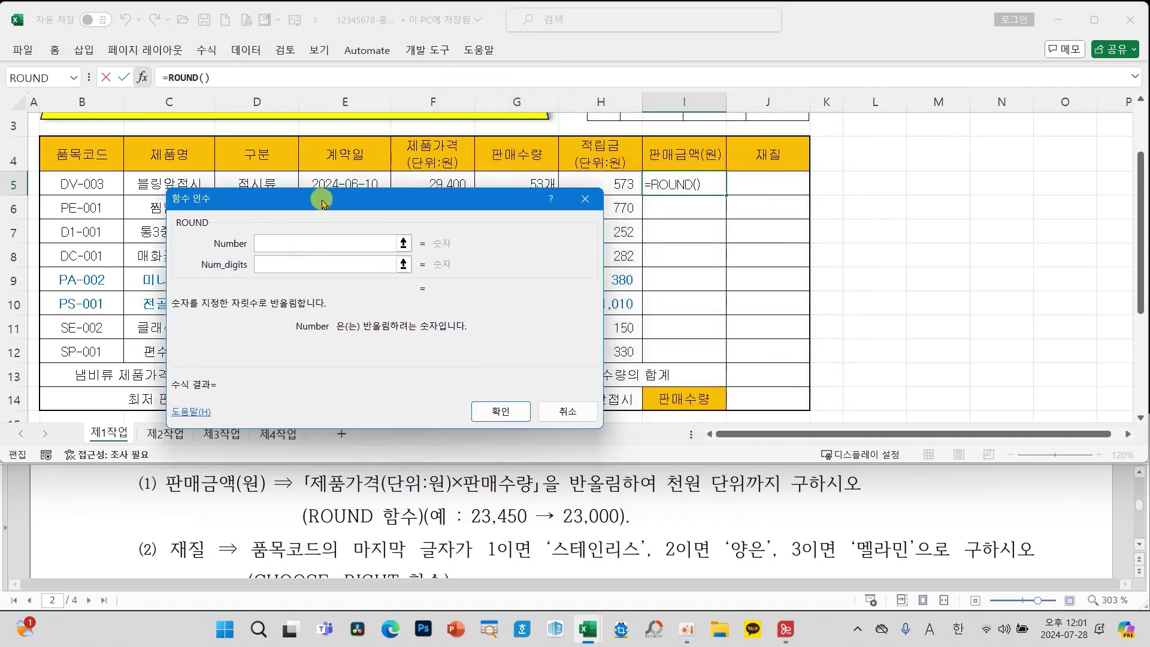
left_click(281, 265)
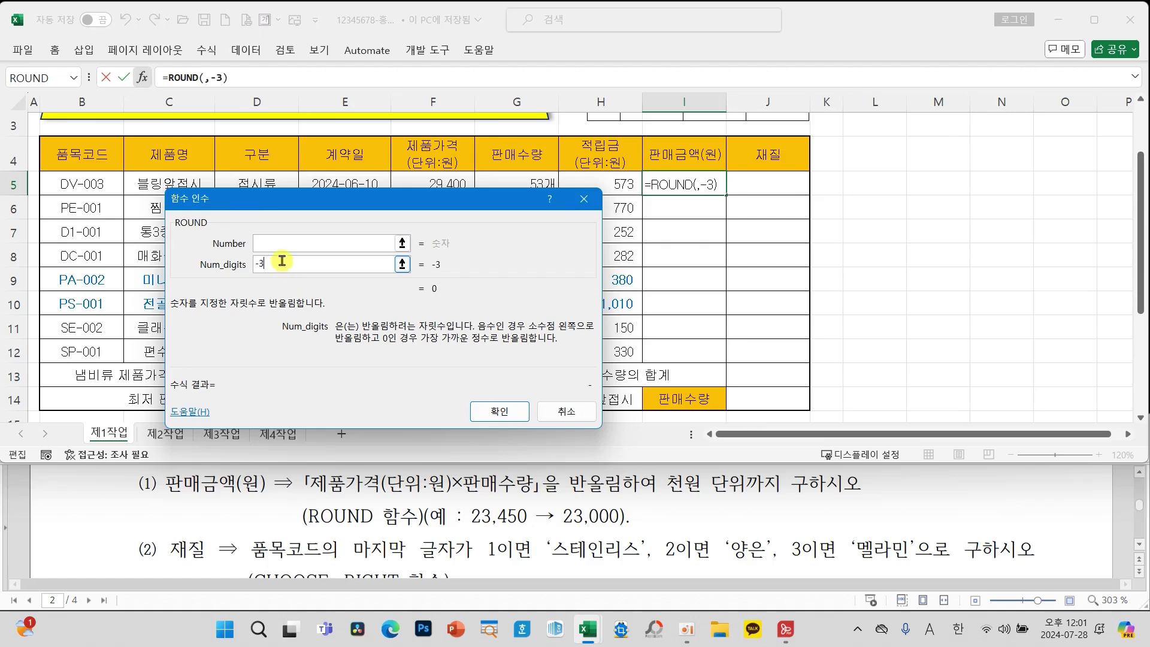
left_click(281, 243)
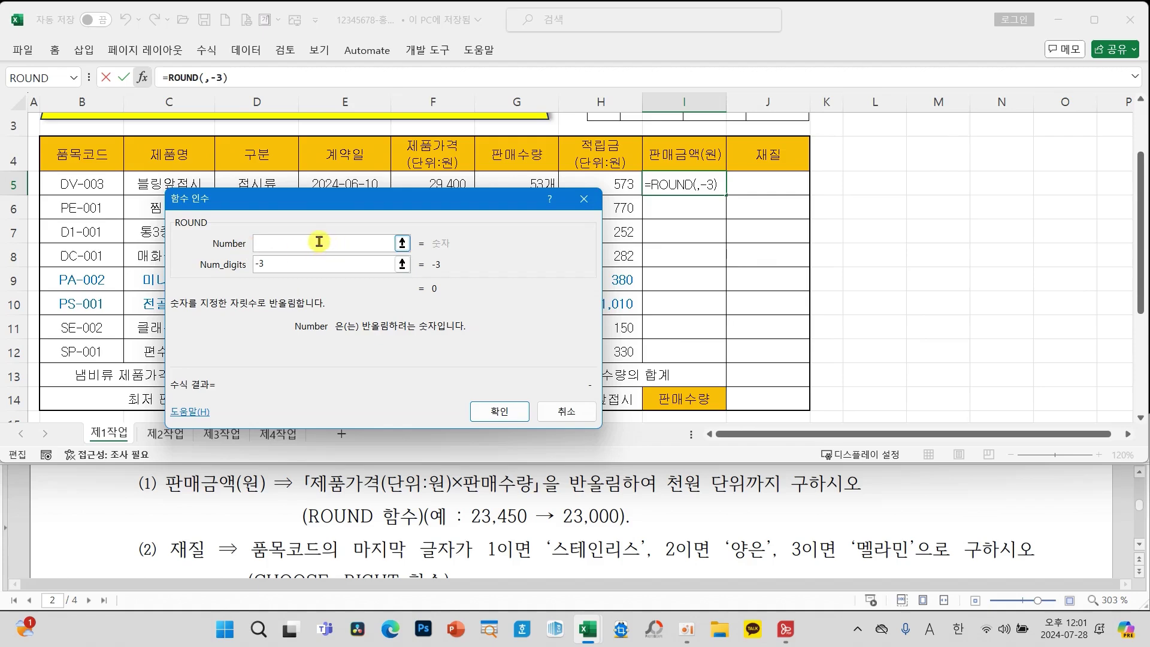
Set ROUND's Number argument to F5*G5, confirm the function, and fill the formula down to I12
left_click_drag(338, 205, 334, 222)
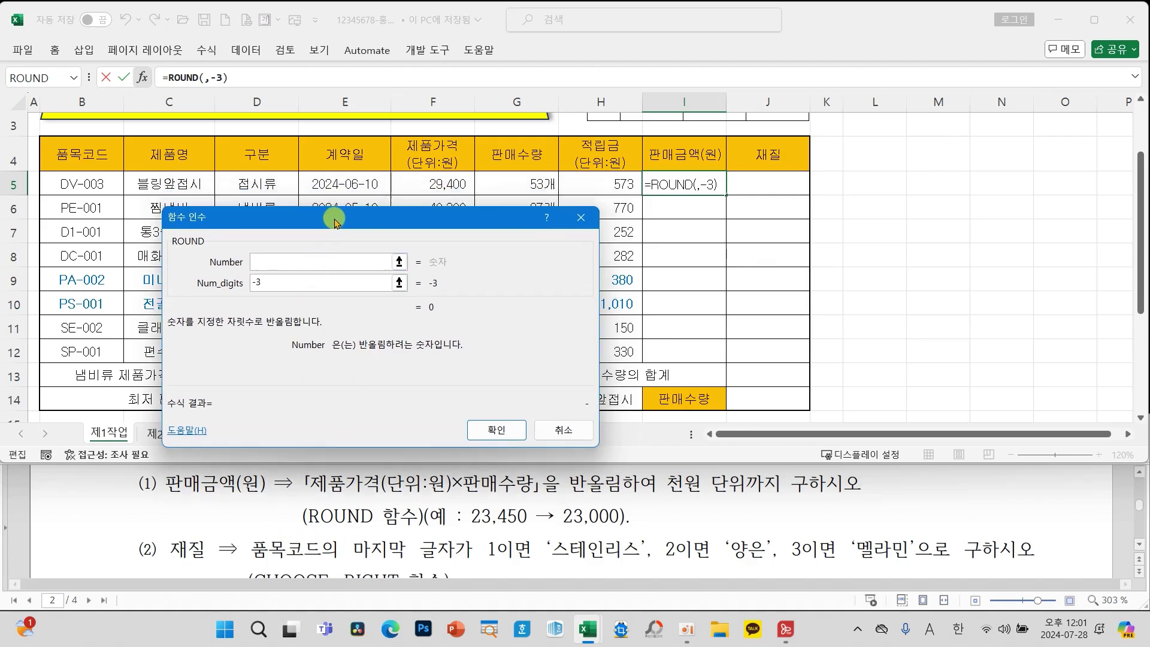
left_click(436, 181)
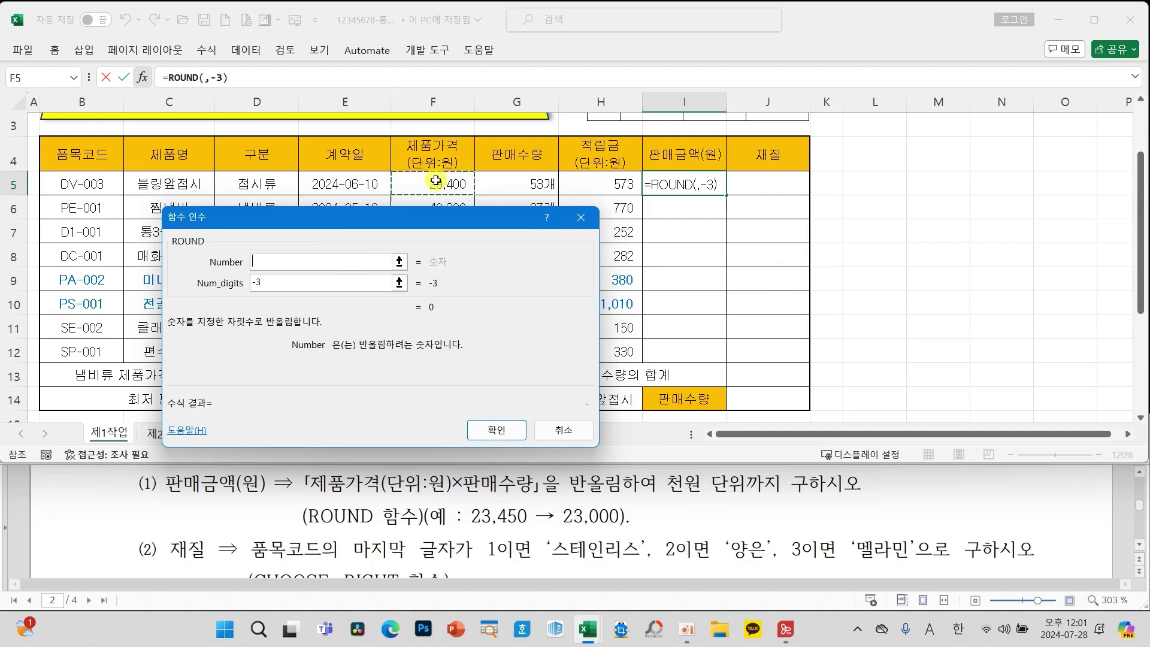
type("*")
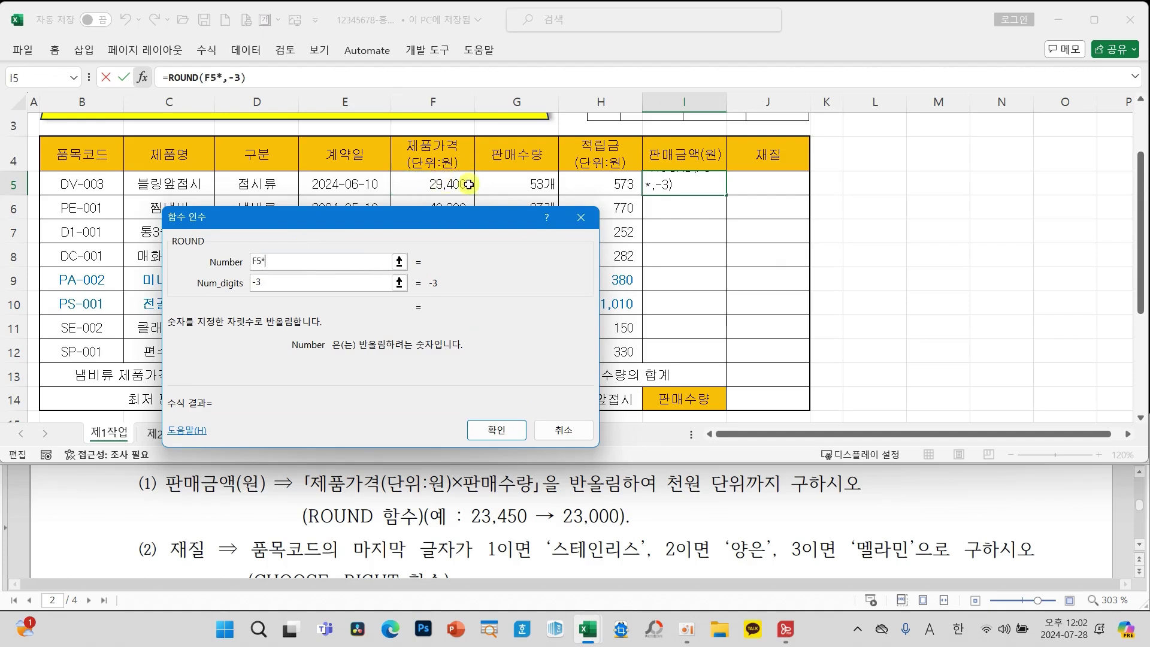
left_click(532, 183)
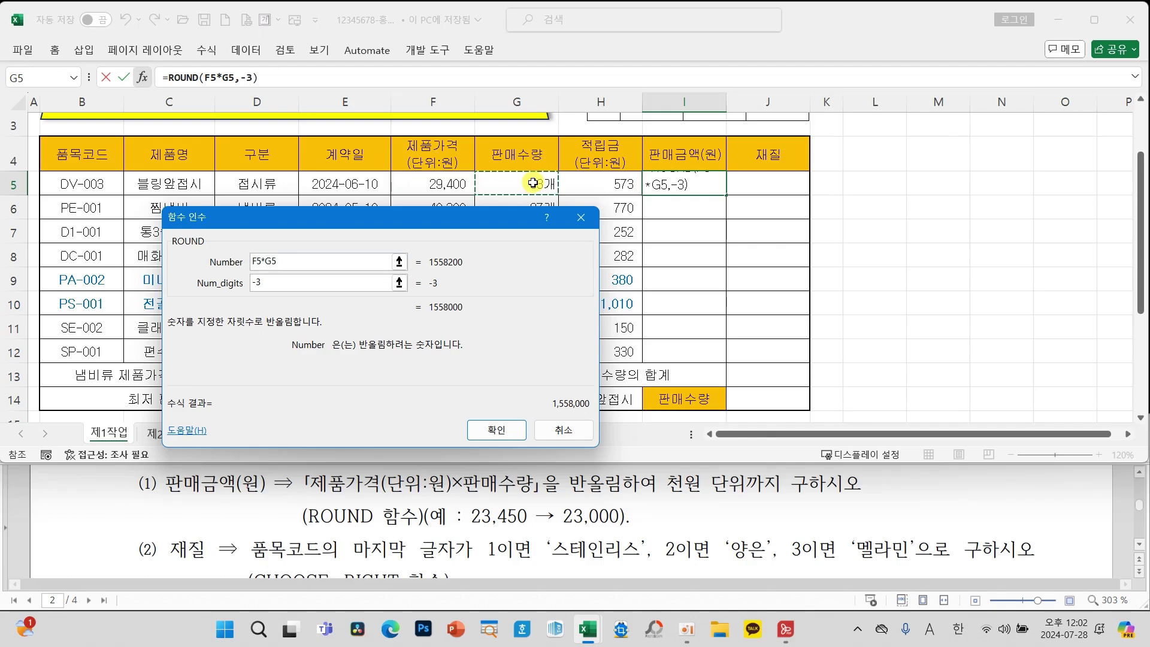
left_click(497, 429)
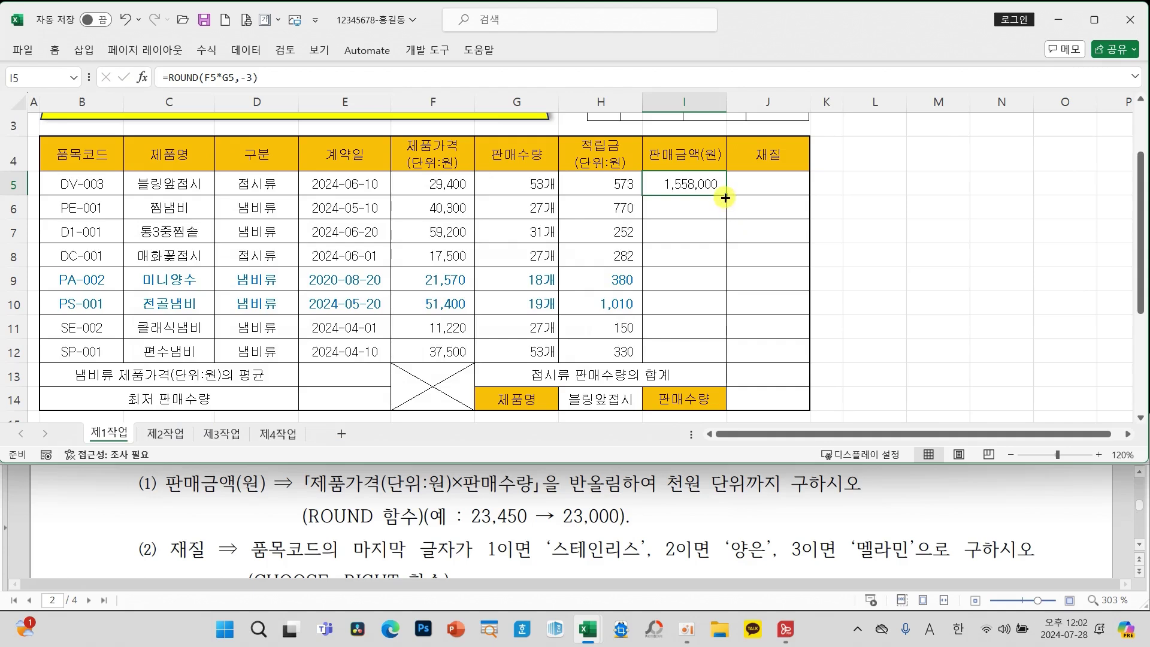
left_click_drag(725, 194, 713, 363)
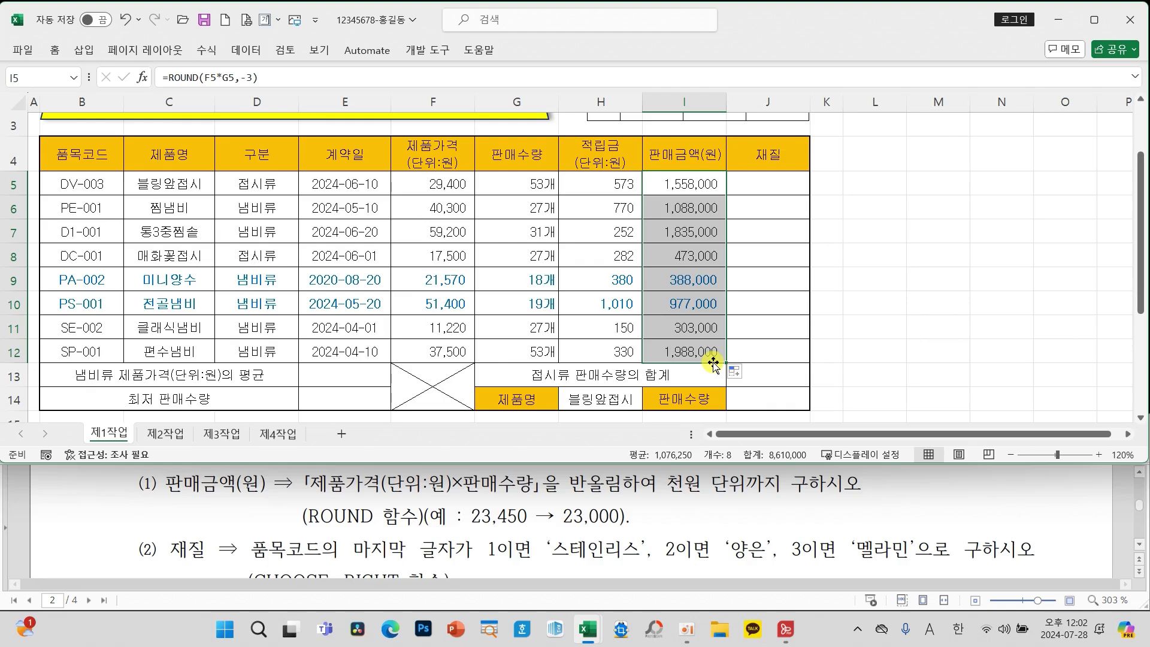
Find function condition (2) 재질 on the exam sheet, select cell J5, and review the code-to-material rules
scroll(601, 506, "down", 1)
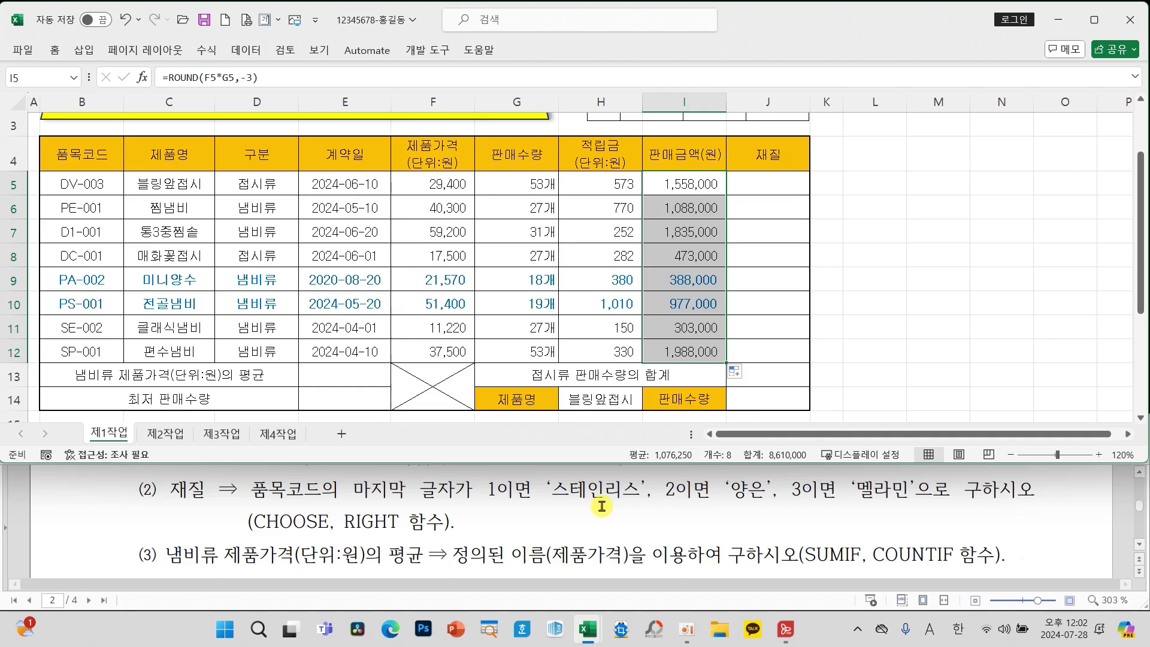
left_click(770, 187)
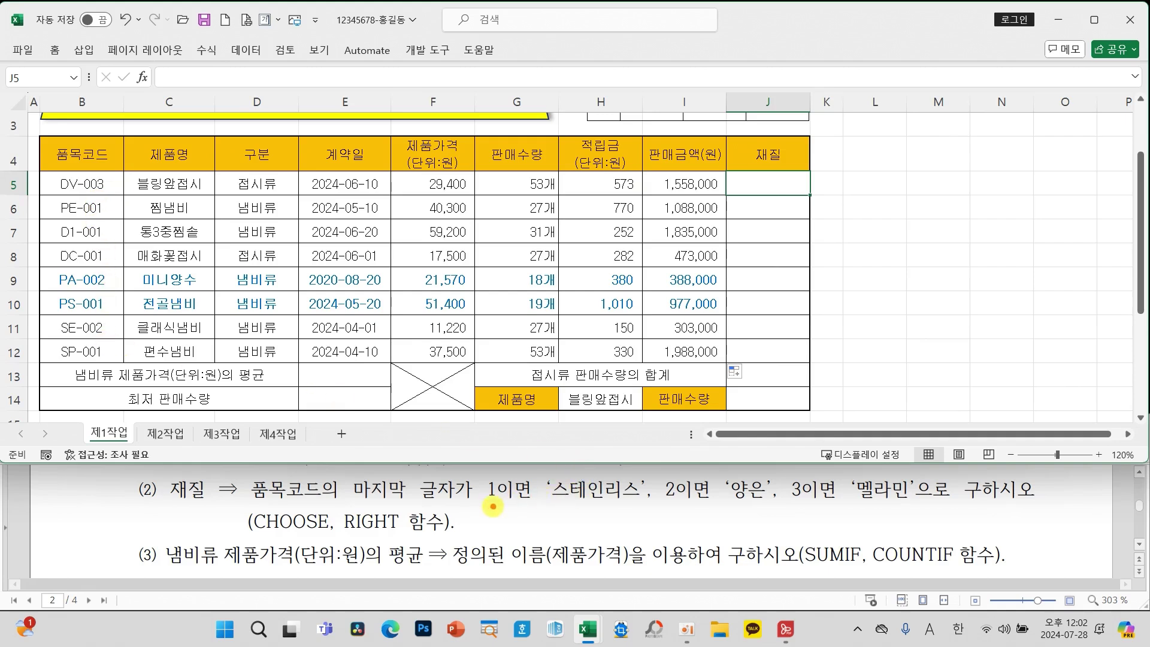
left_click_drag(557, 505, 630, 507)
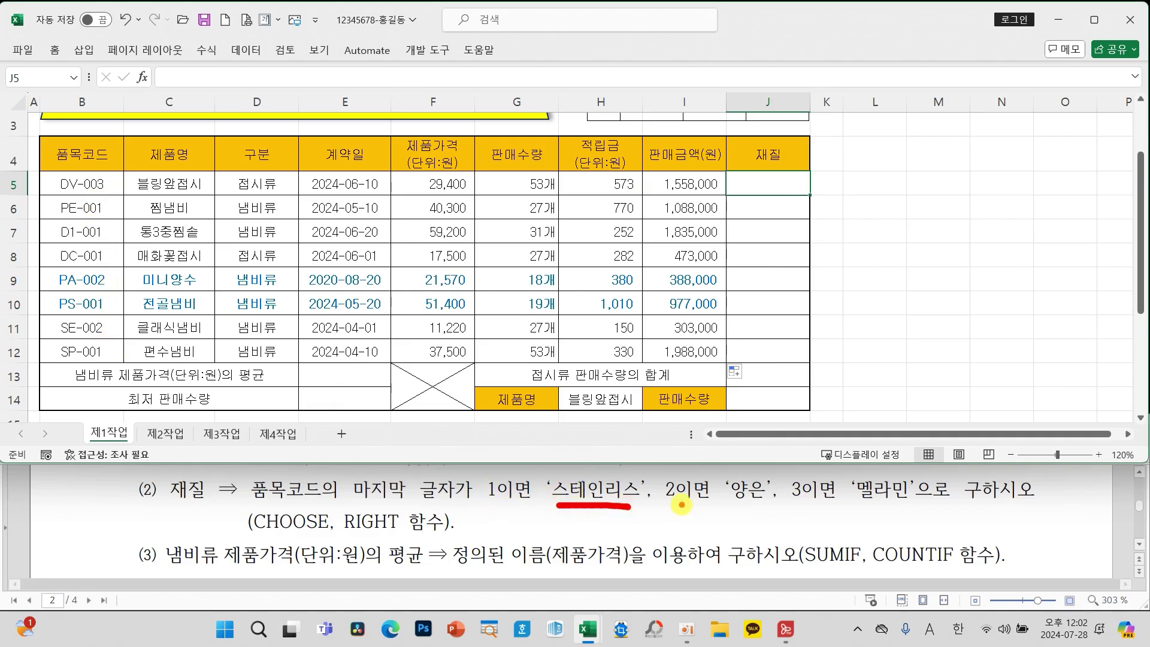
left_click_drag(720, 505, 766, 506)
left_click_drag(853, 511, 942, 517)
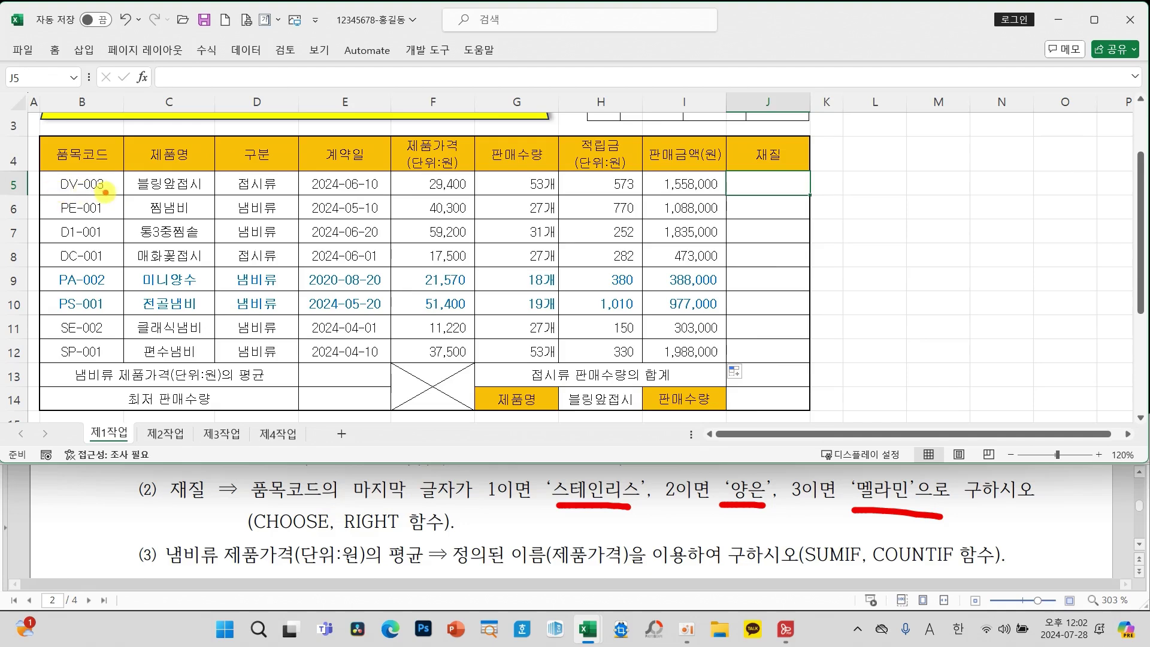
mouse_move(117, 173)
left_mouse_down()
mouse_move(83, 192)
mouse_move(274, 252)
mouse_move(375, 519)
mouse_move(246, 503)
mouse_move(333, 504)
mouse_move(320, 542)
left_mouse_up()
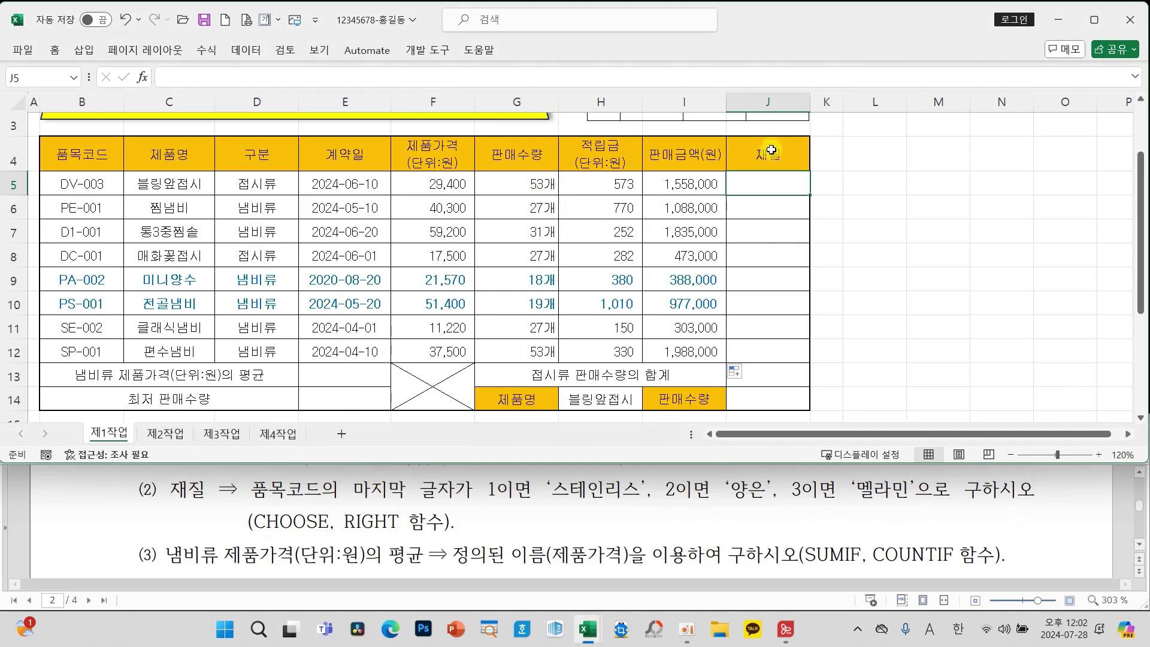
Search the function list for CHO and start the CHOOSE function in cell J5
left_click(141, 78)
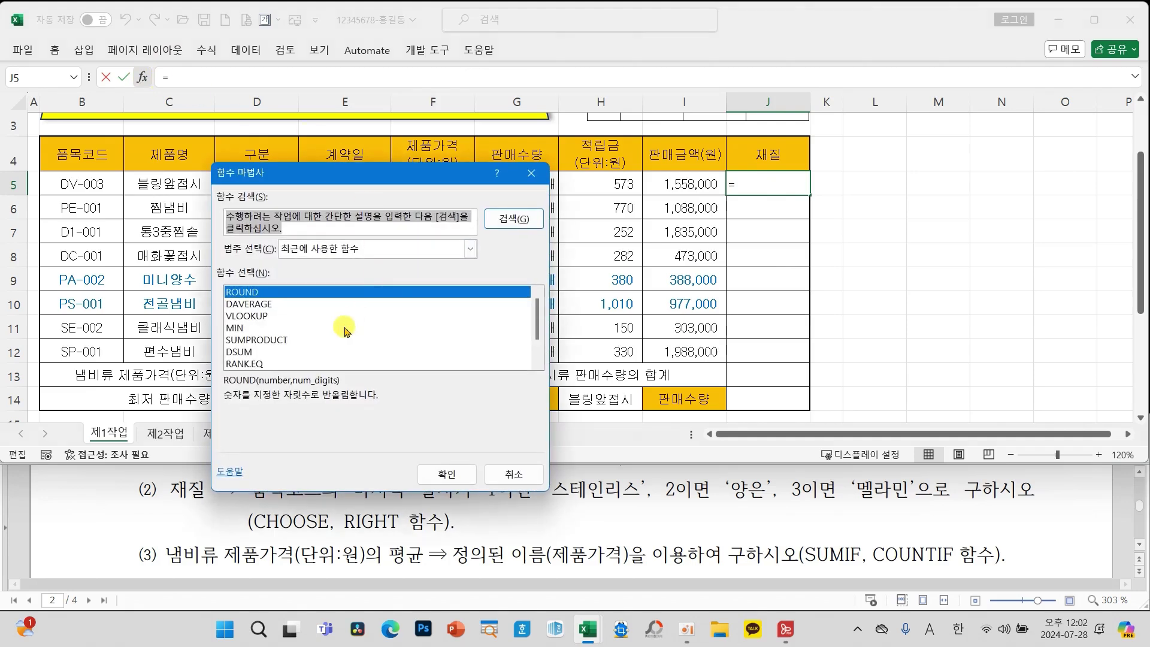
scroll(345, 332, "down", 1)
scroll(346, 332, "up", 1)
type("CHO")
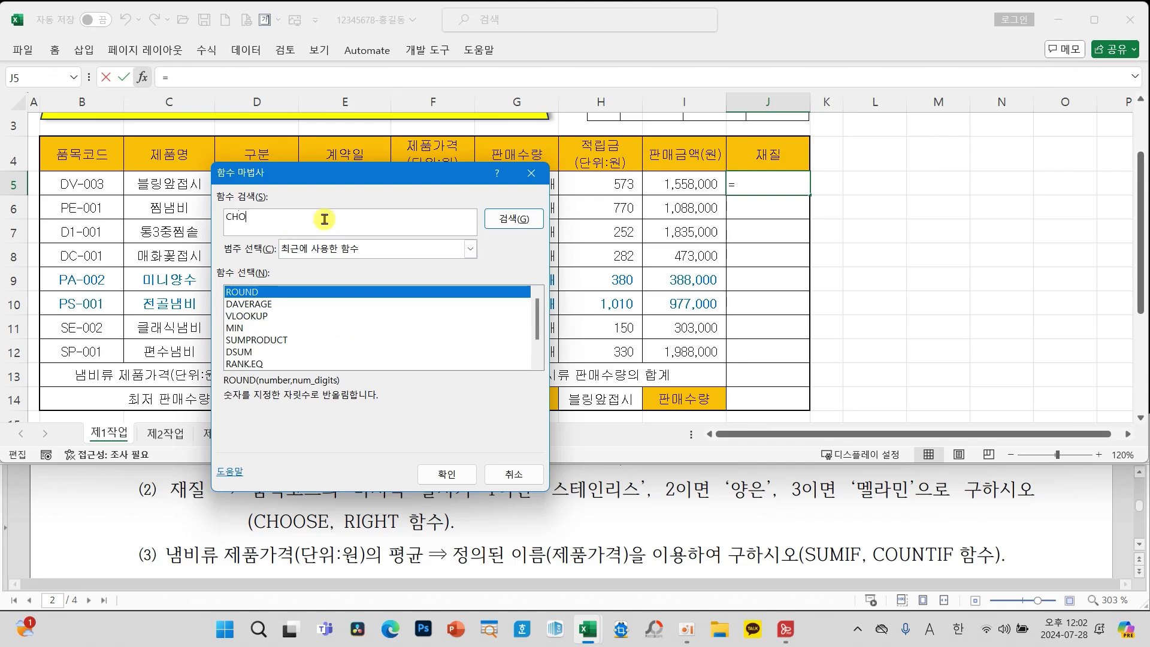
key("Return")
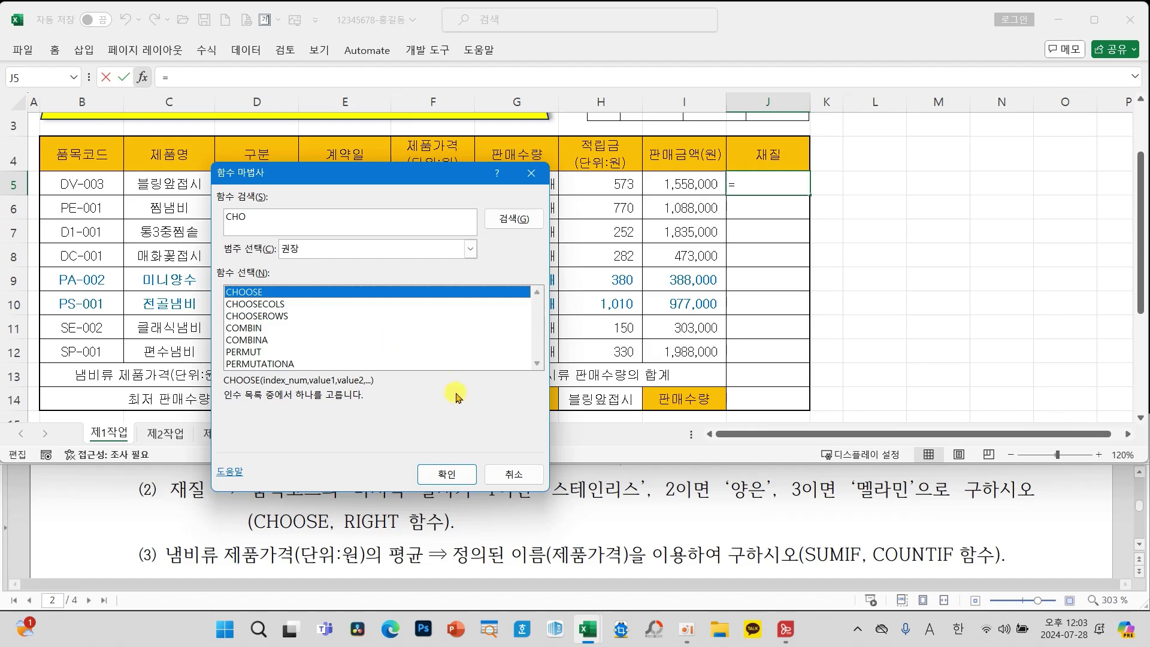
left_click(448, 475)
Set CHOOSE's Index_num argument to RIGHT(B5,1) so the last character of 품목코드 selects the material
left_click_drag(379, 185, 426, 208)
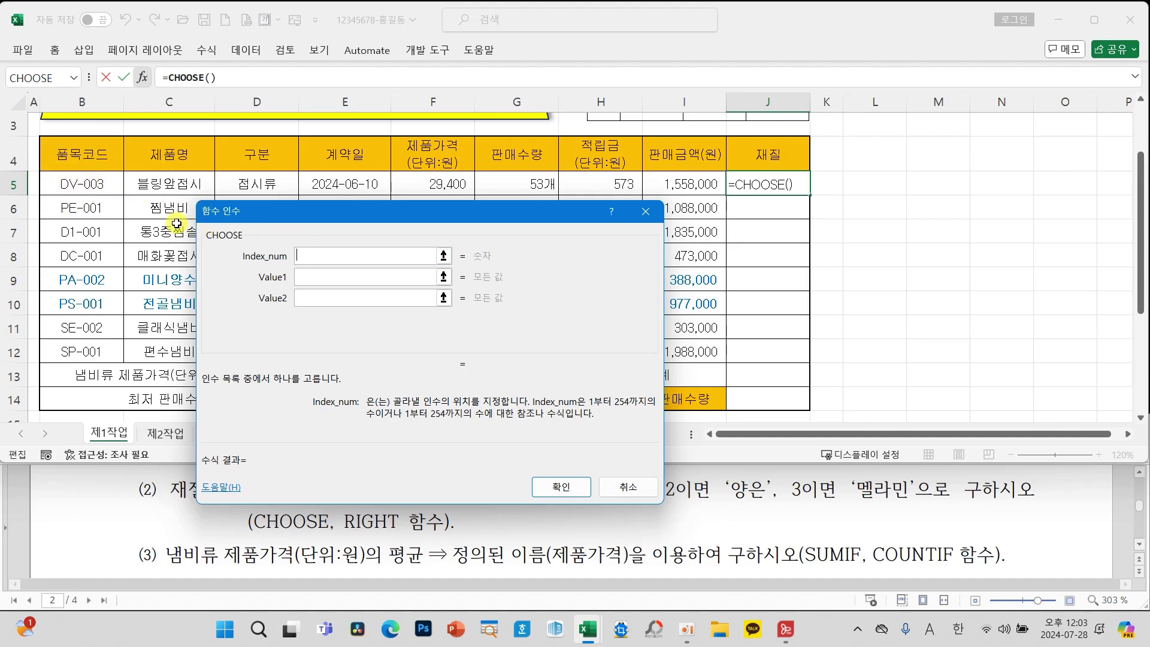
mouse_move(116, 183)
left_mouse_down()
mouse_move(36, 192)
mouse_move(115, 187)
mouse_move(268, 208)
mouse_move(286, 242)
left_mouse_up()
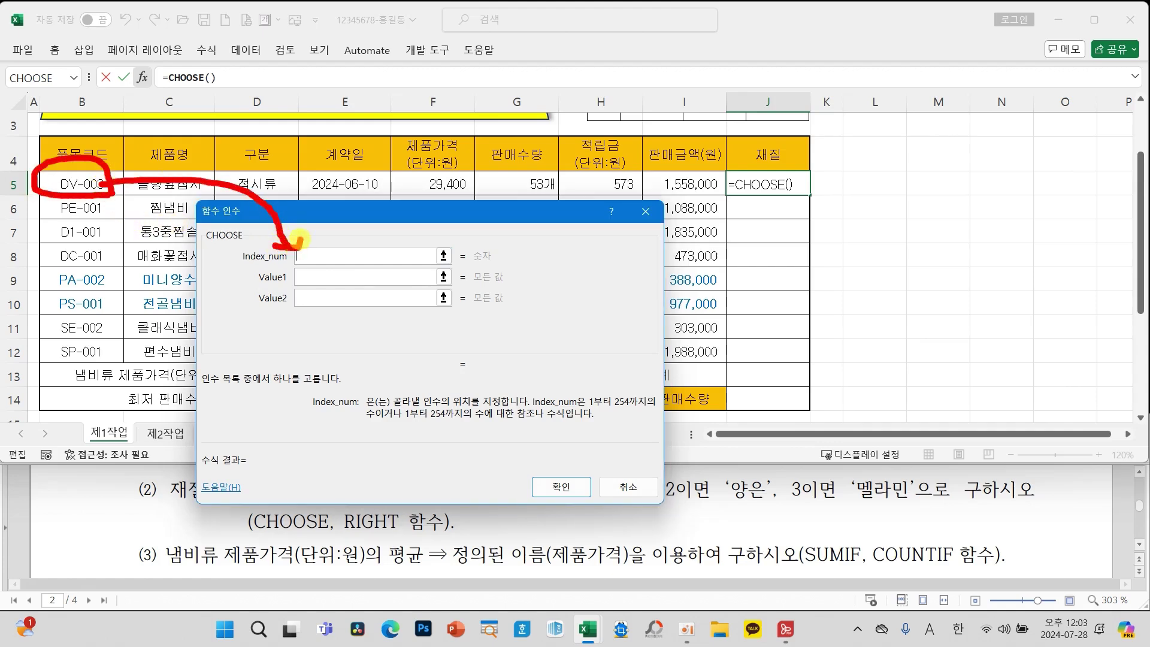
key("Escape")
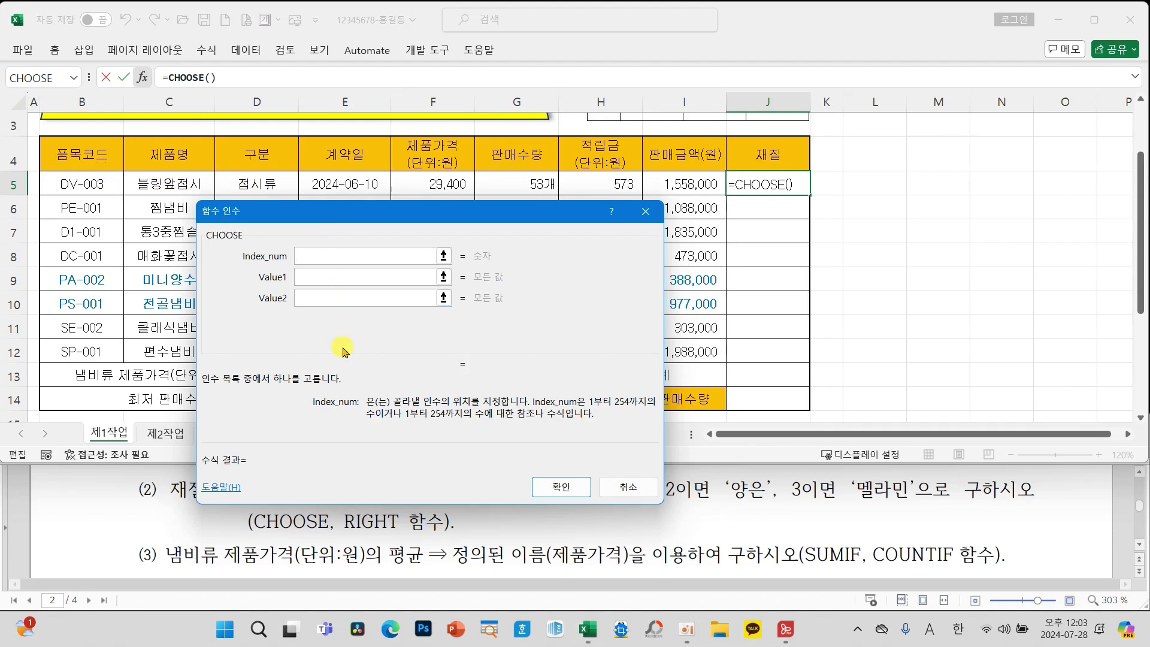
type("RIGHT")
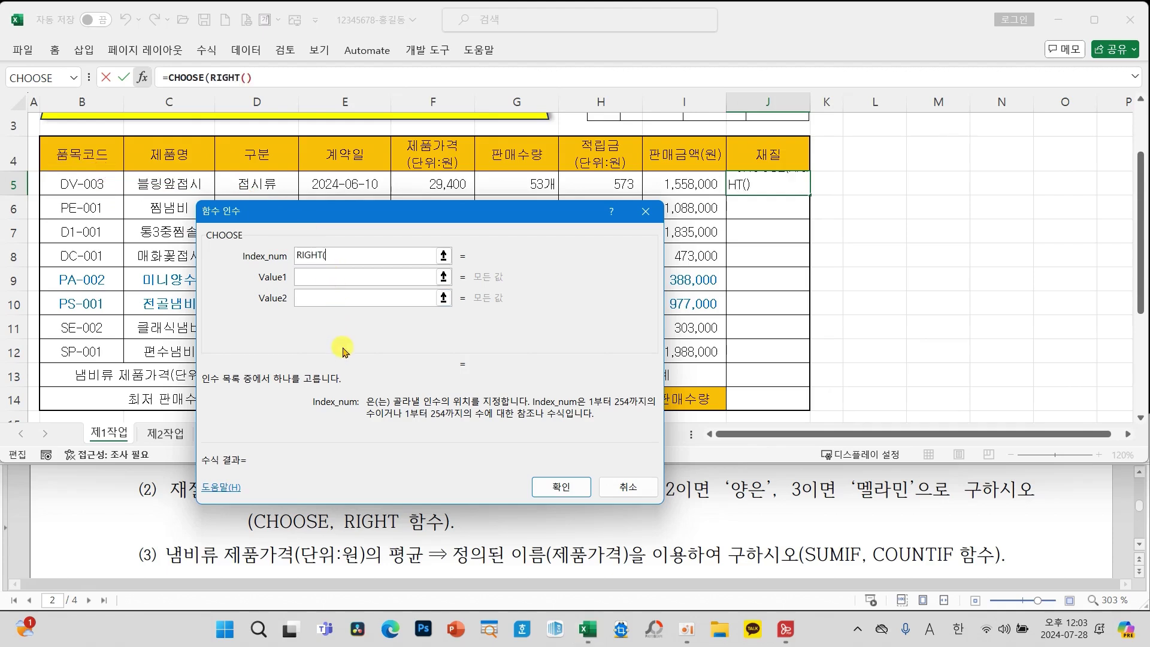
type("(")
left_click(107, 186)
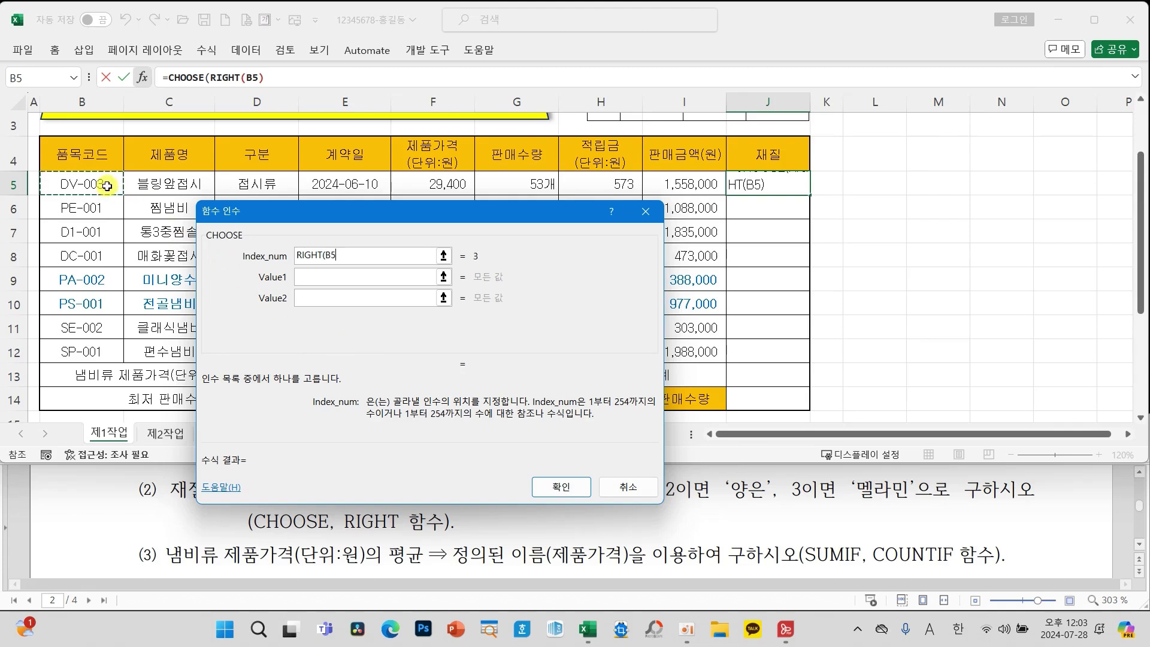
type(",1")
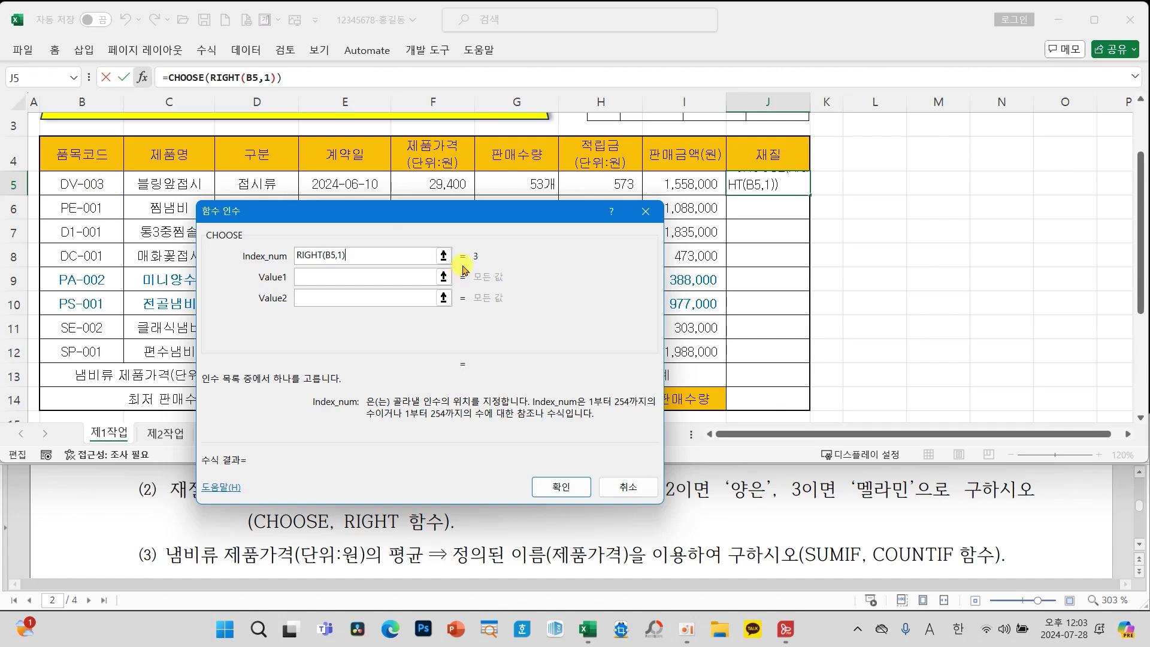
Set CHOOSE's Value1, Value2 and Value3 arguments to 스테인리스, 양은 and 멜라민
left_click(331, 277)
left_click_drag(357, 220, 447, 138)
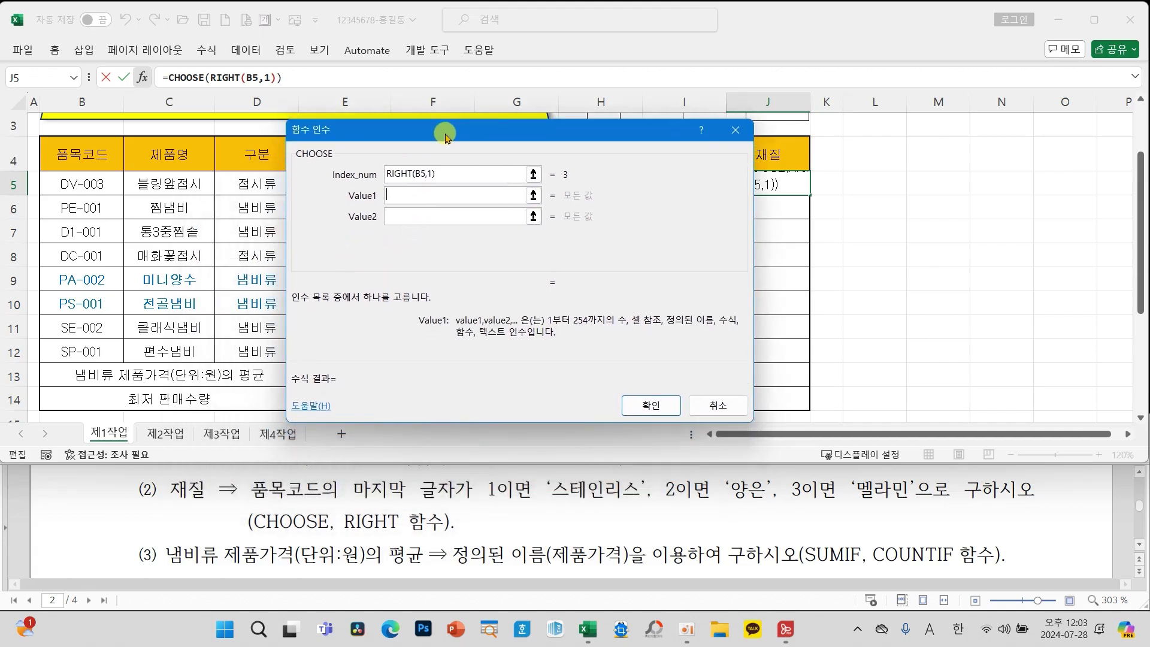
type("스테인")
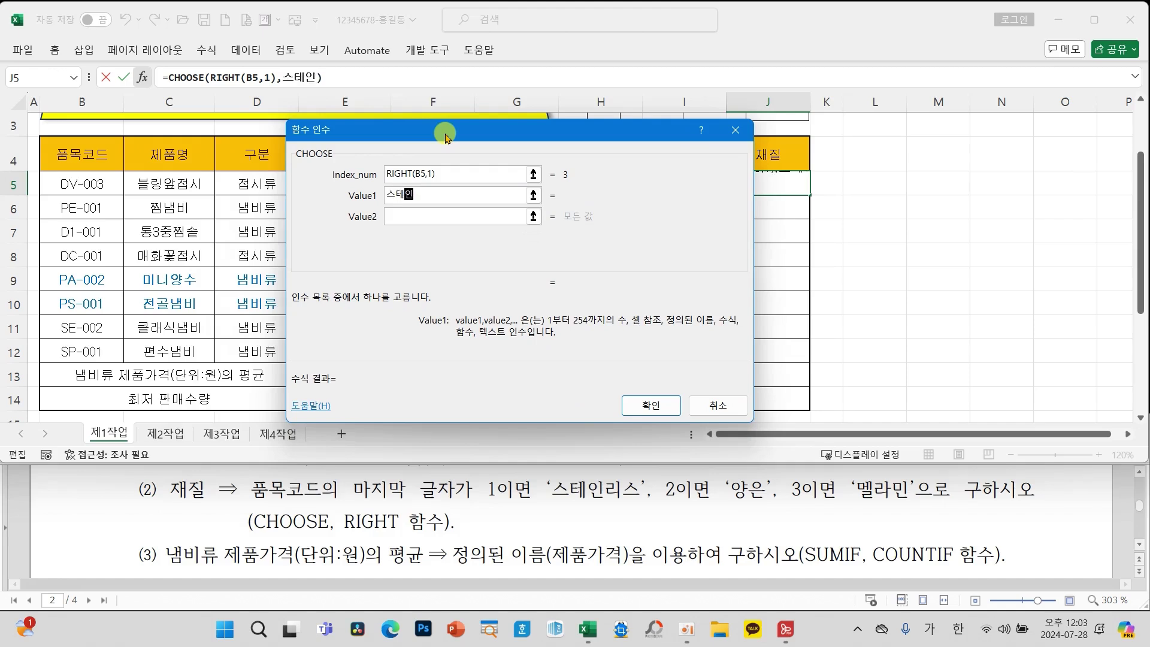
type("릿스")
key("Tab")
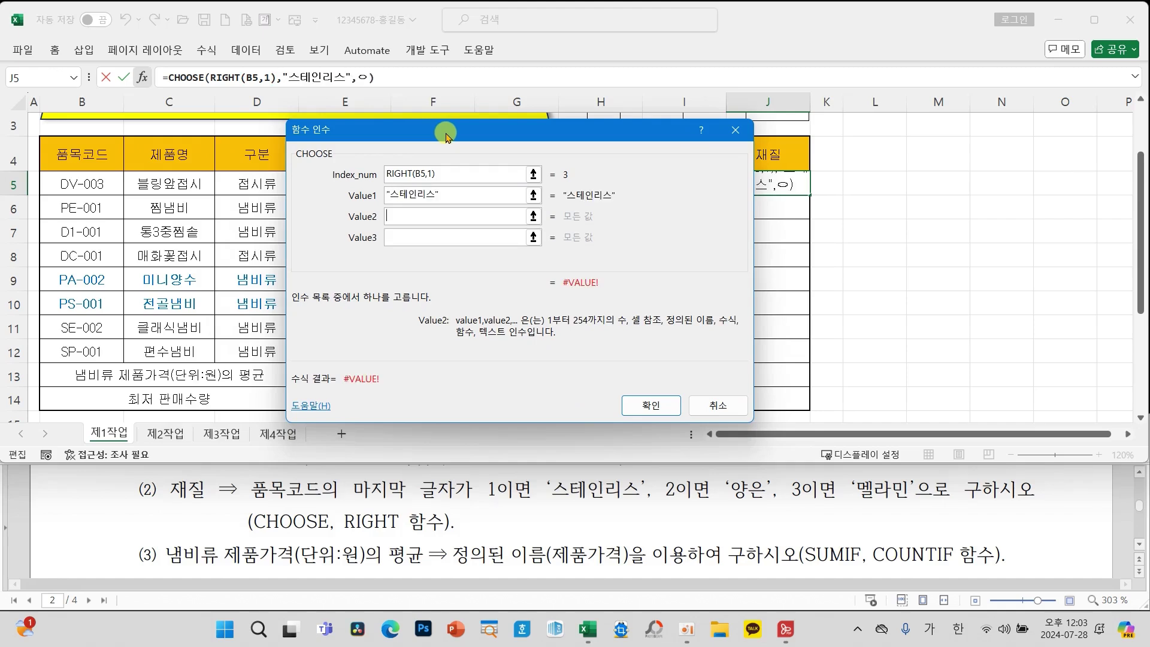
type("양은")
key("Tab")
type("멜")
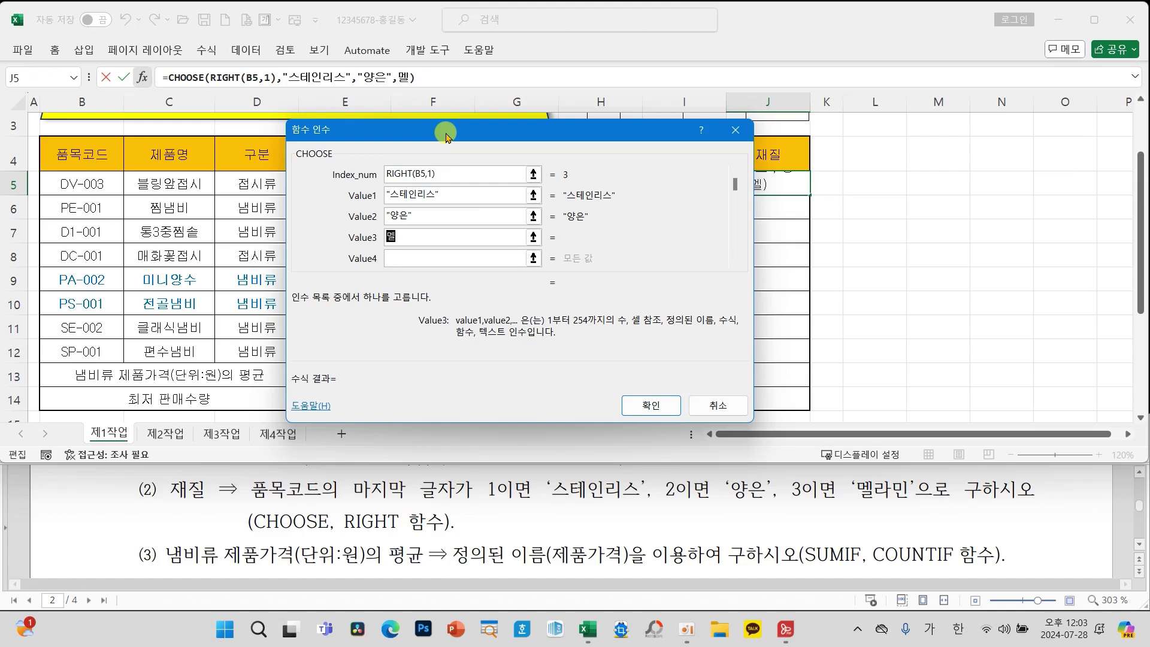
type("라미")
key("Tab")
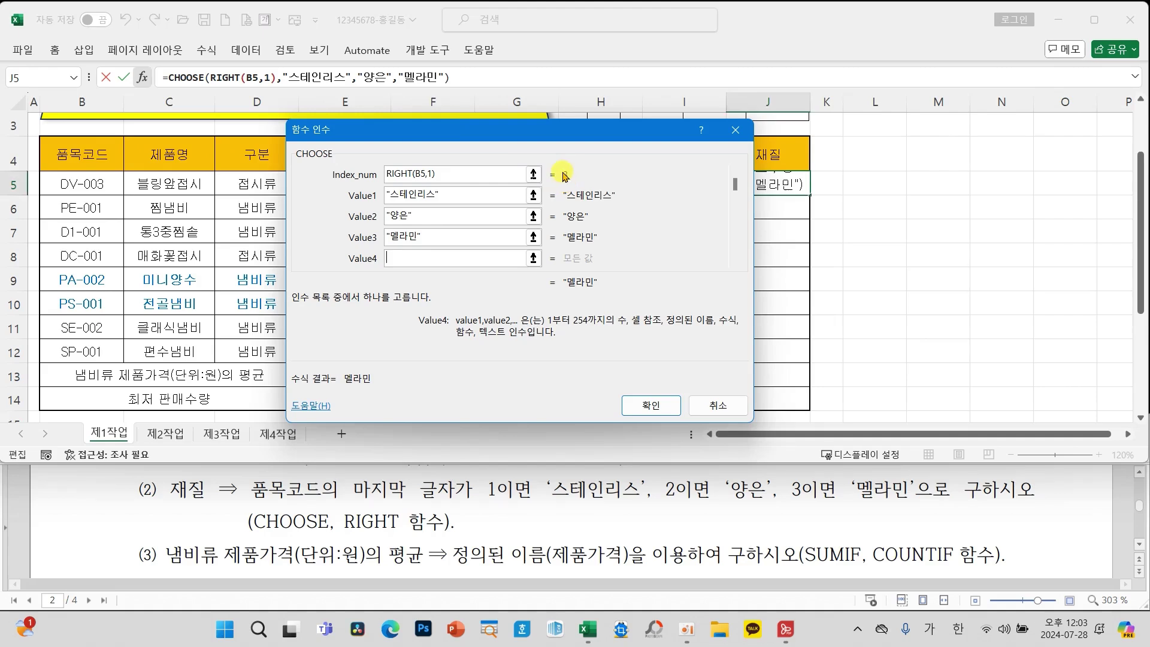
Complete the CHOOSE formula in J5 and fill it down the 재질 column through J12
mouse_move(576, 179)
left_mouse_down()
mouse_move(554, 153)
mouse_move(569, 149)
mouse_move(419, 96)
mouse_move(297, 234)
mouse_move(357, 233)
mouse_move(318, 244)
left_mouse_up()
left_click(443, 217)
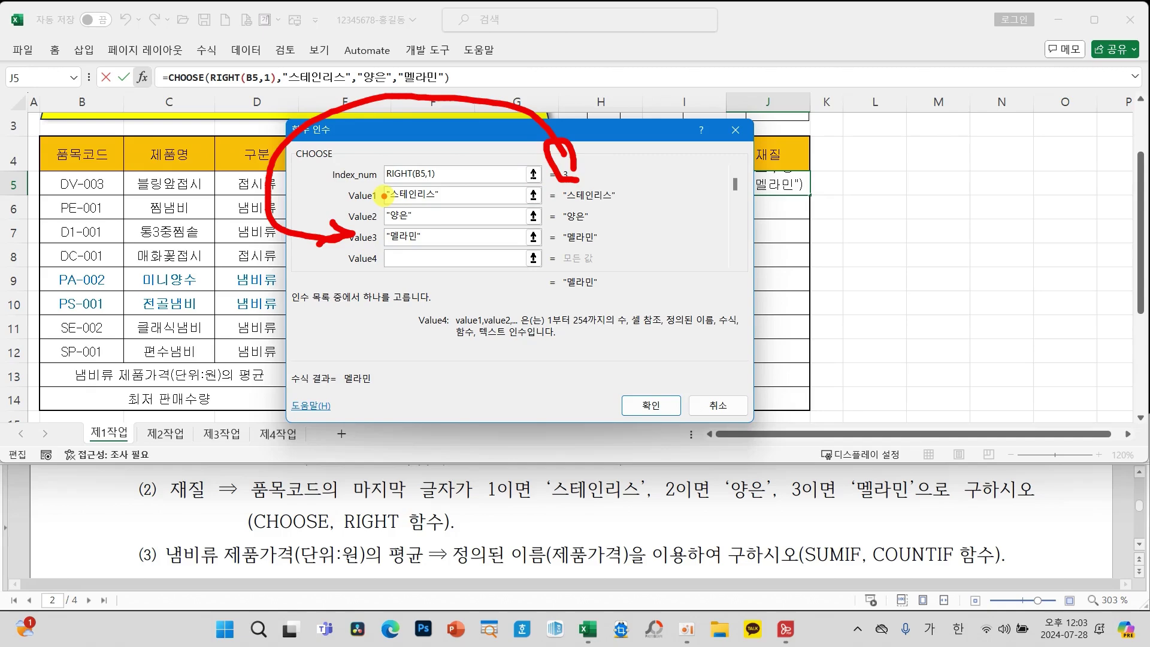
key("Escape")
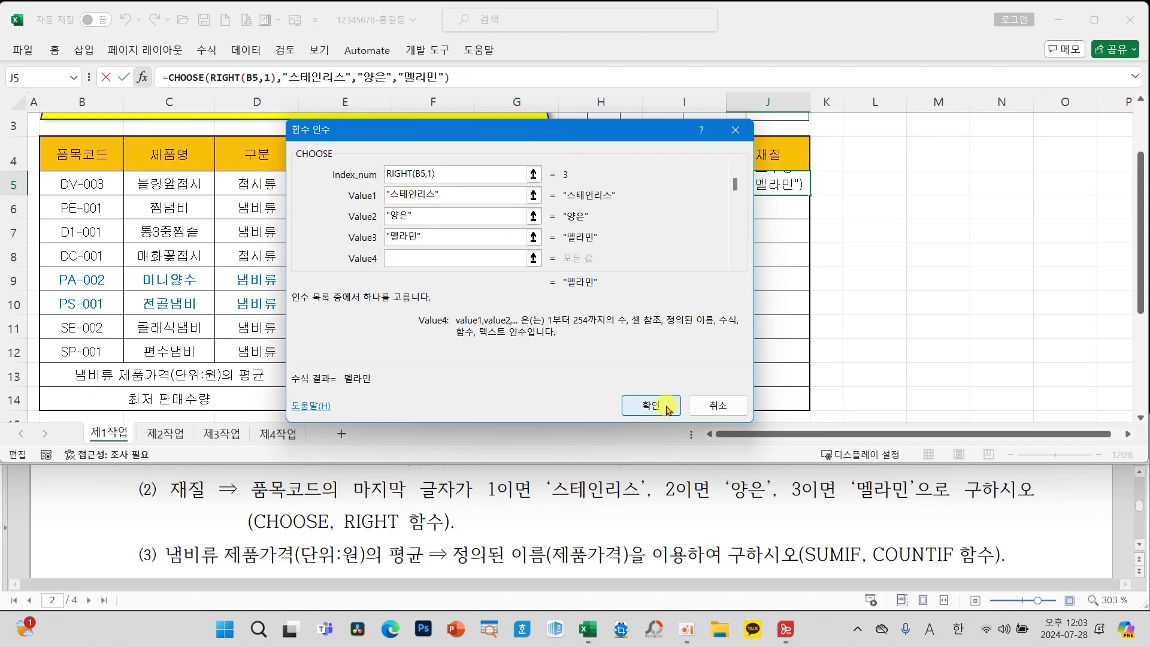
left_click(668, 410)
left_click_drag(810, 195, 812, 363)
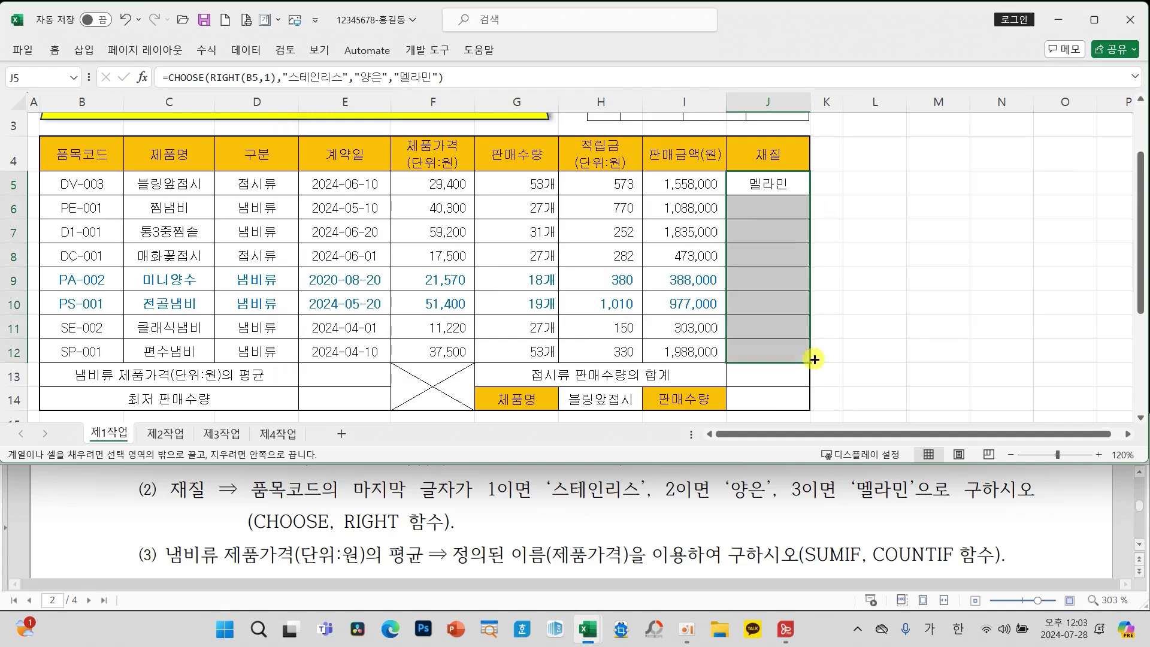
left_click(774, 278)
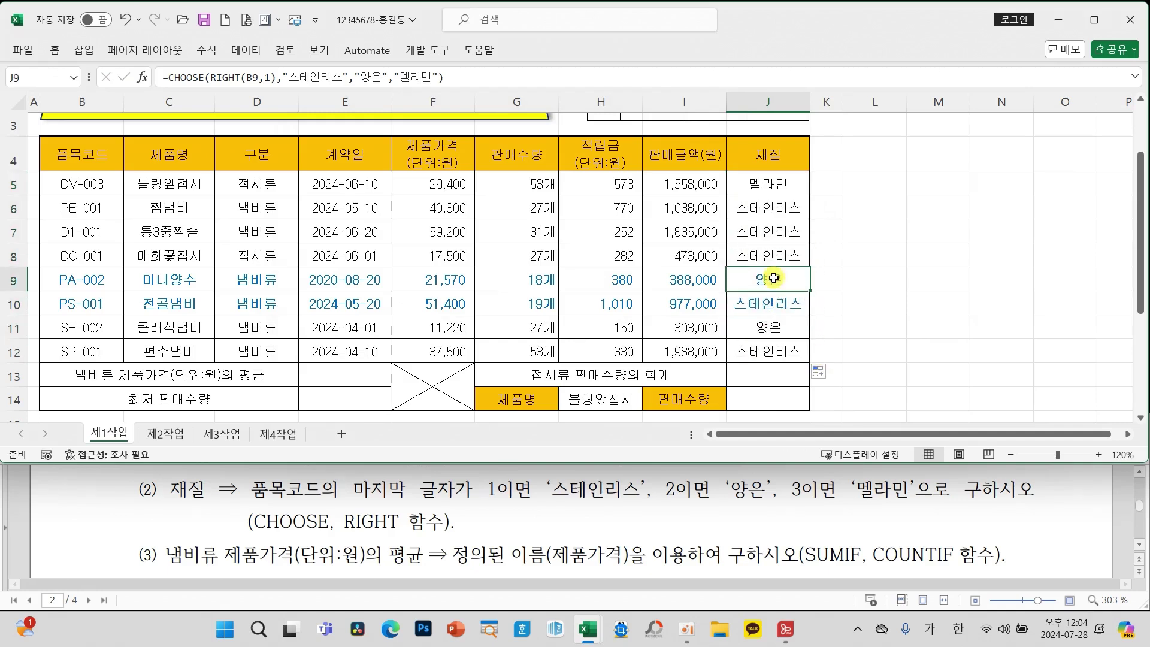
Find function condition (3) on the exam sheet, select cell E13, and review the required defined name and functions for the 냄비류 average
scroll(502, 519, "down", 1)
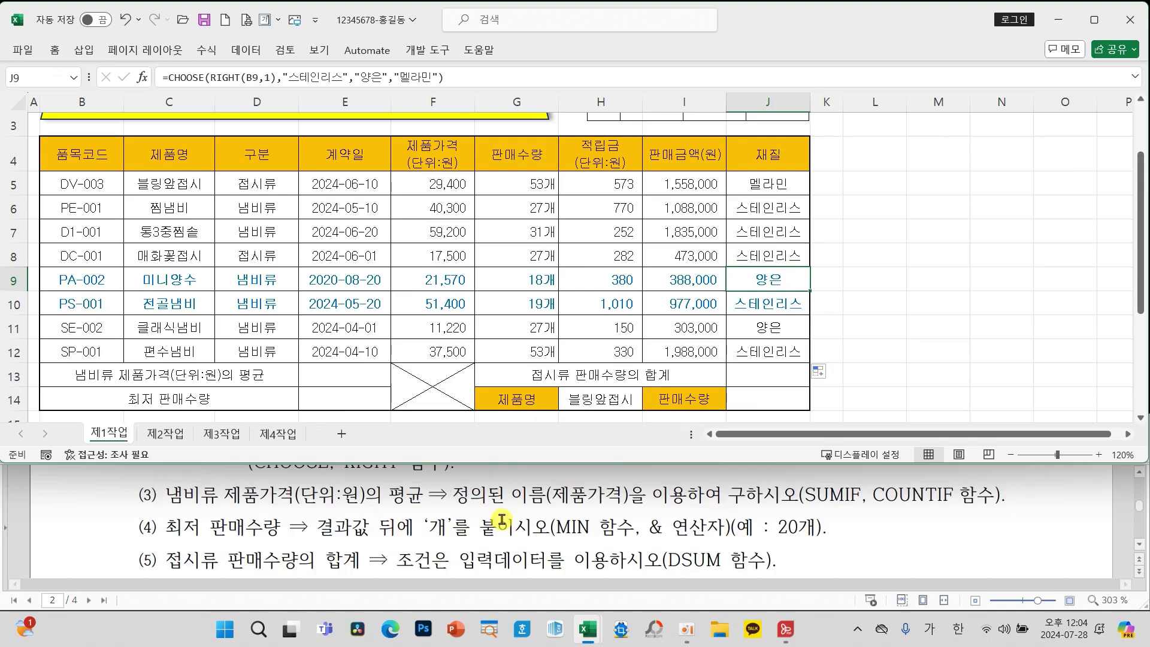
left_click(372, 381)
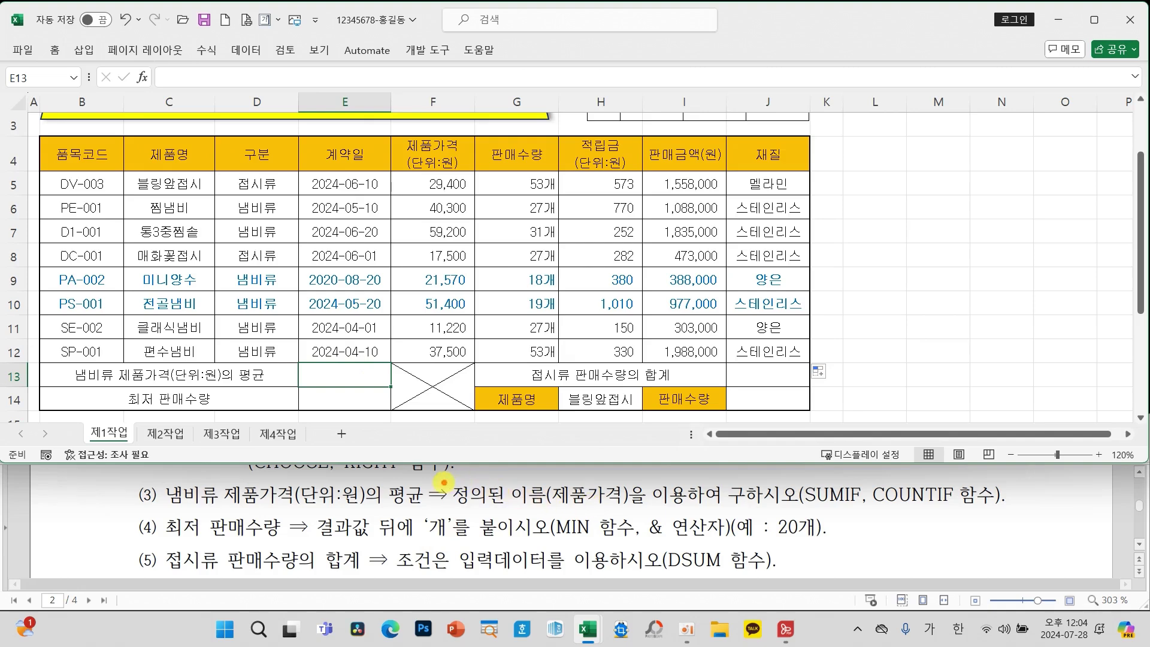
left_click_drag(443, 481, 632, 511)
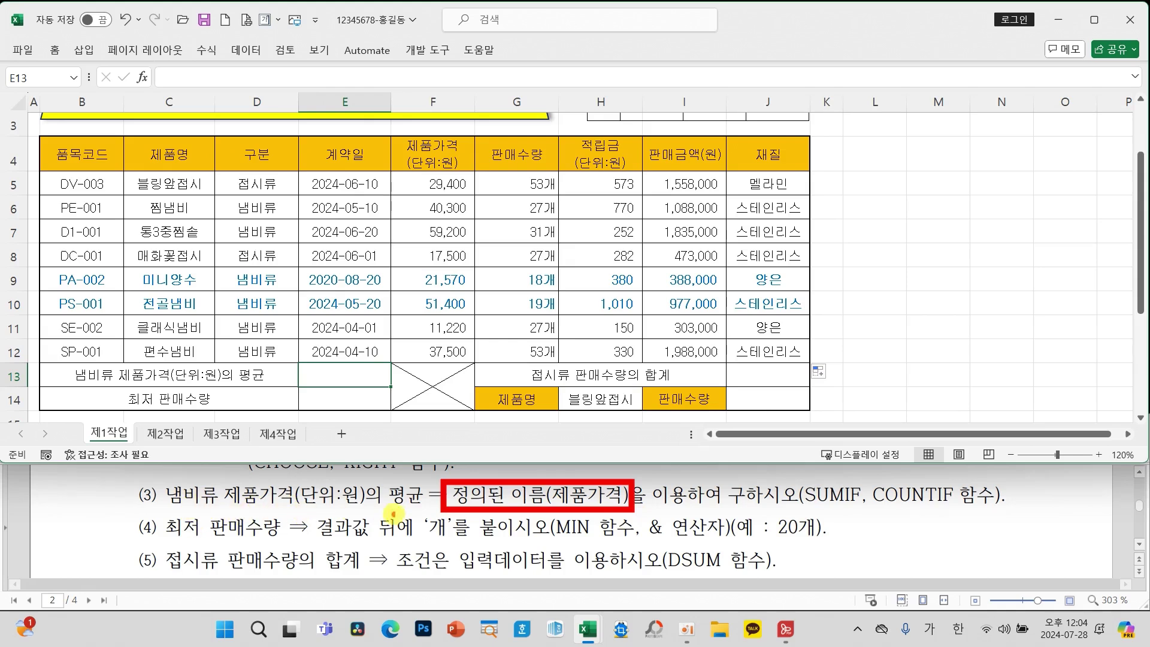
mouse_move(421, 516)
left_mouse_down()
mouse_move(414, 473)
mouse_move(401, 519)
left_mouse_up()
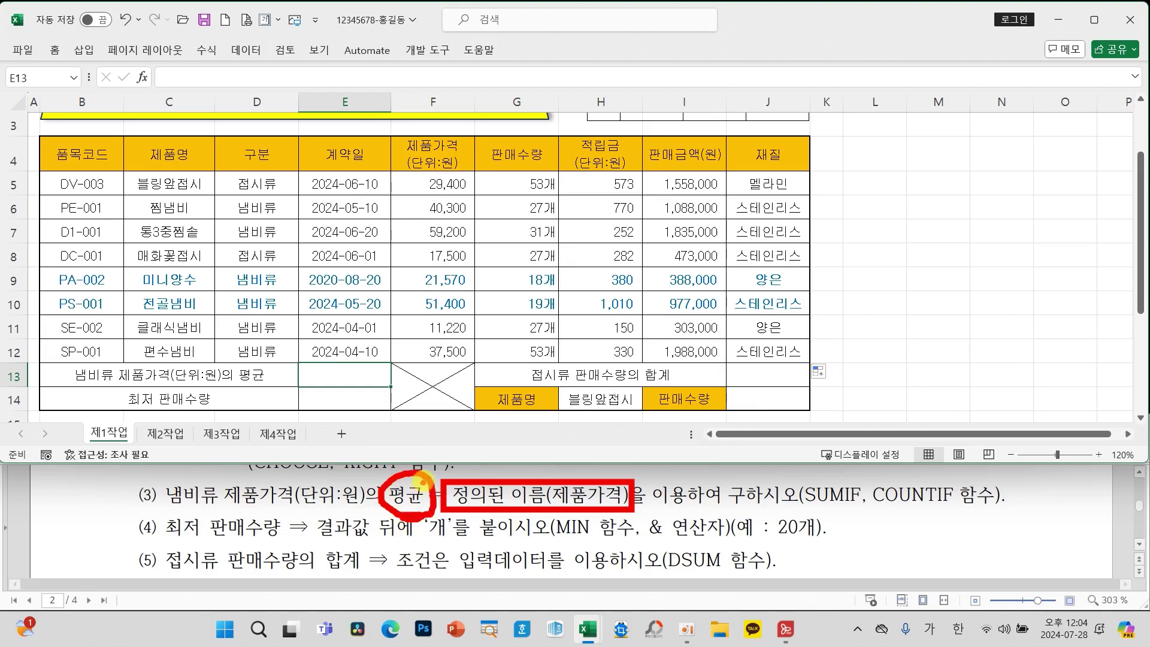
mouse_move(424, 481)
left_mouse_down()
mouse_move(479, 417)
mouse_move(825, 449)
mouse_move(797, 452)
mouse_move(822, 453)
mouse_move(825, 427)
left_mouse_up()
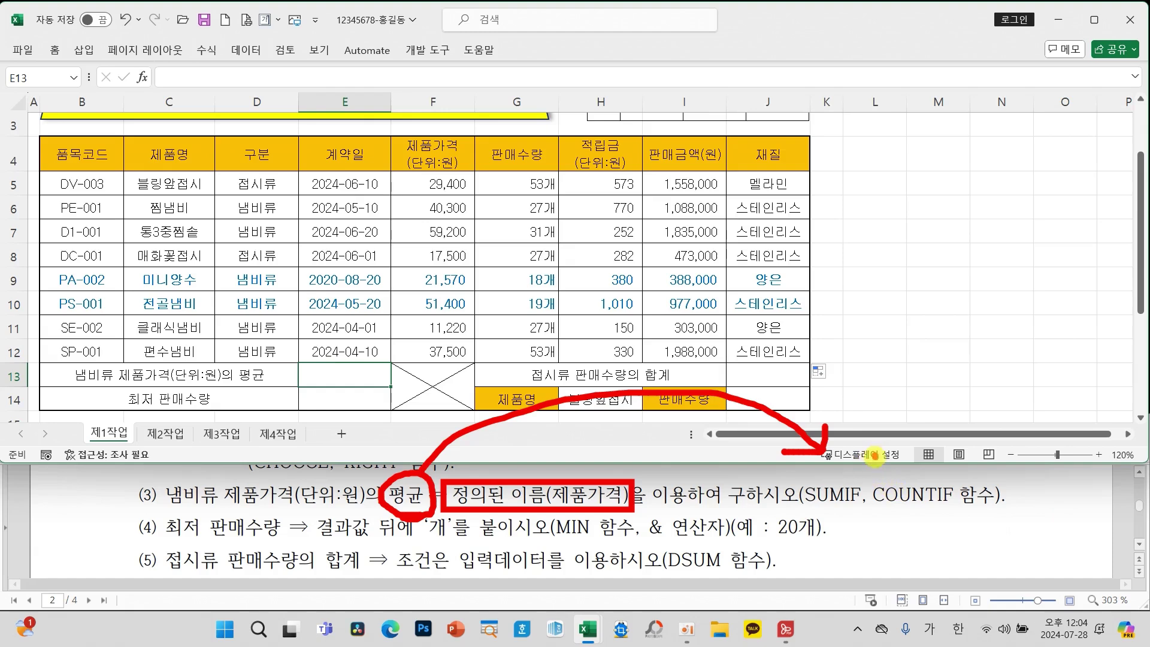
left_click_drag(876, 453, 862, 535)
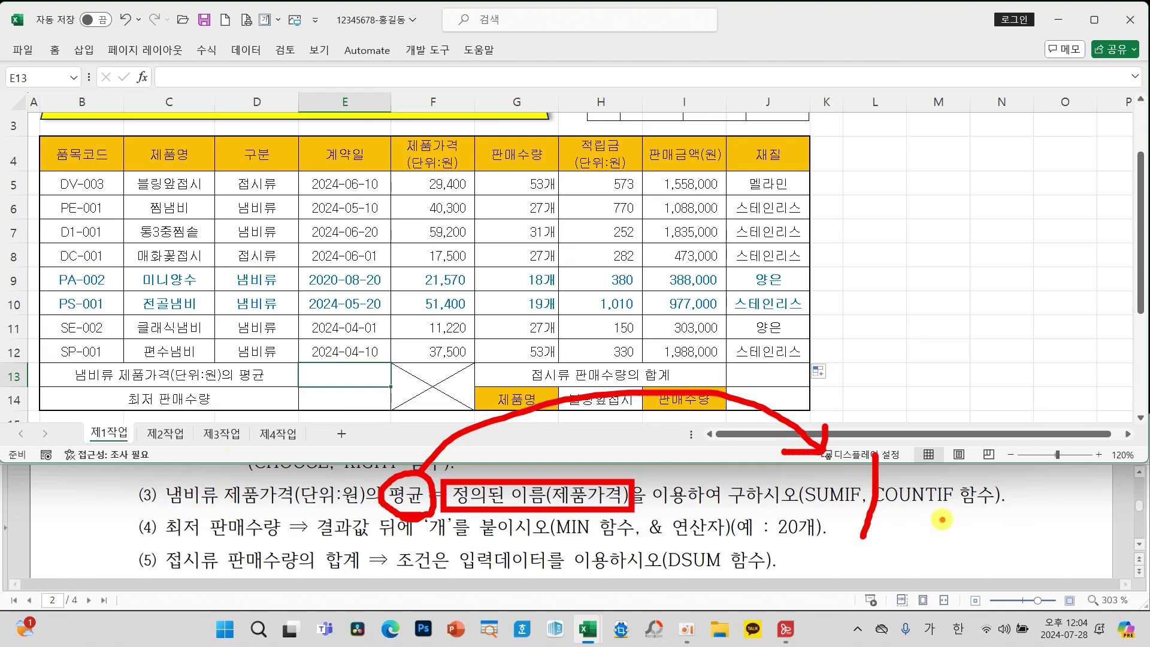
key("Escape")
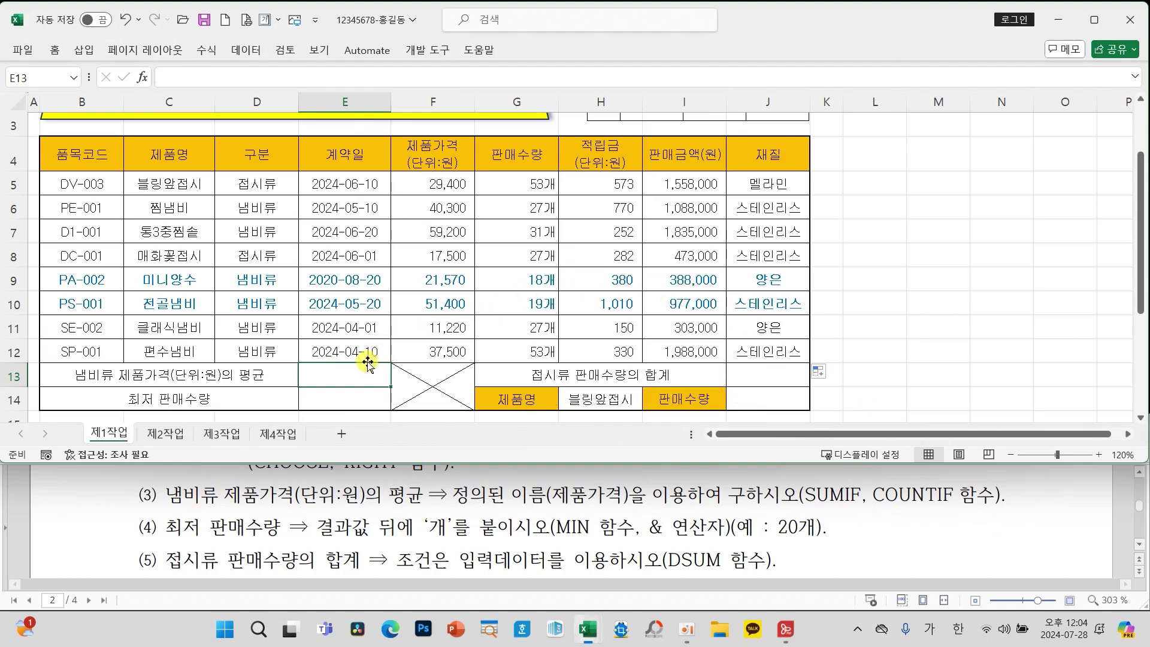
Search the function list for SUM and start the SUMIF function in cell E13
left_click(142, 76)
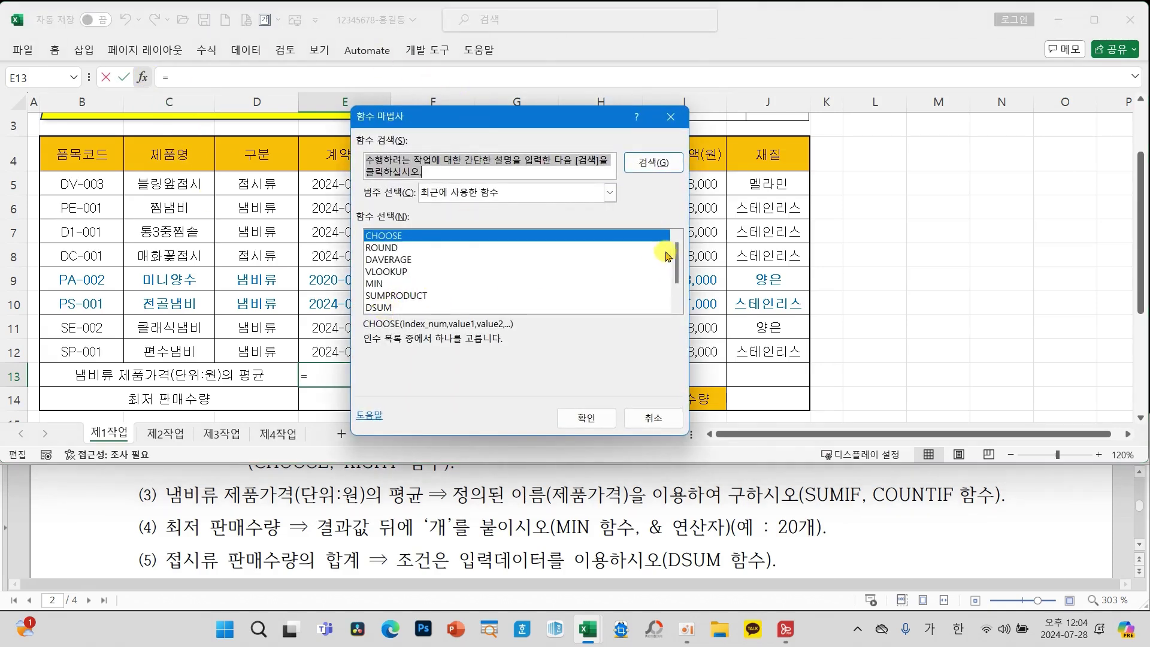
left_click_drag(675, 256, 676, 272)
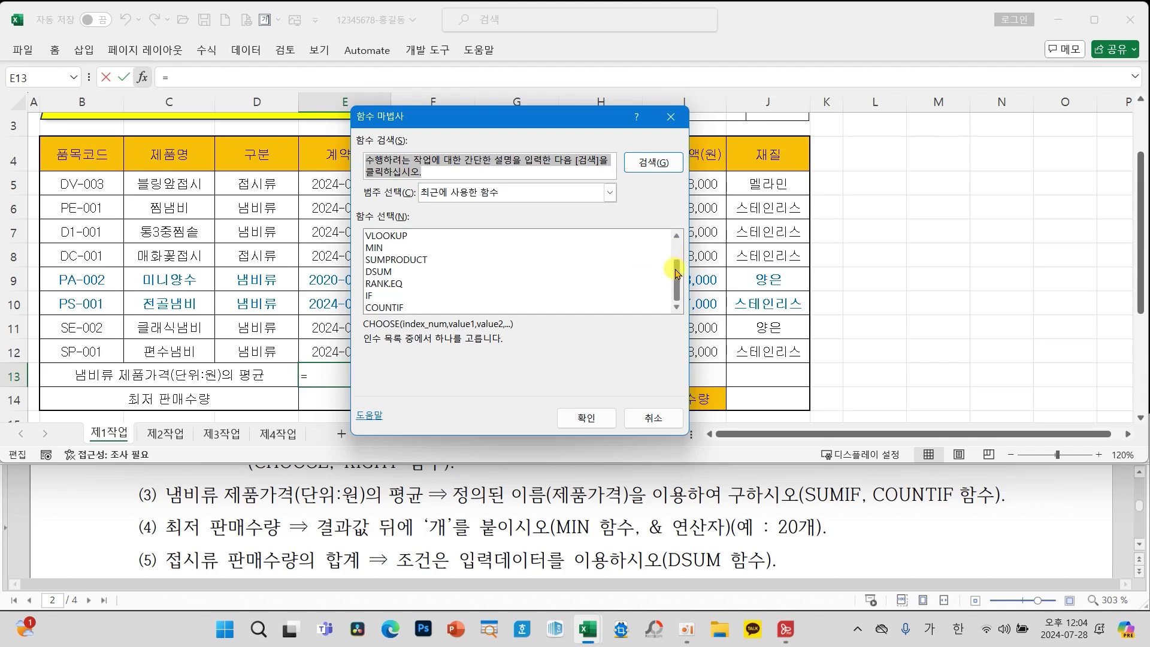
key("Hangul")
type("SU")
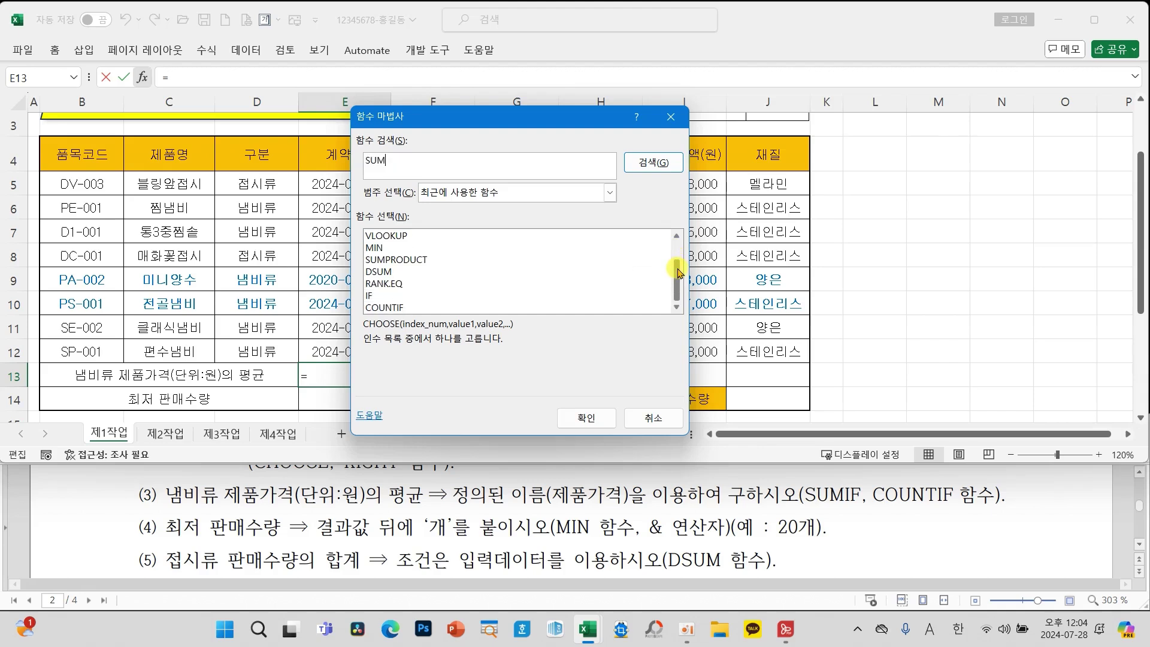
type("M")
key("Return")
left_click(405, 247)
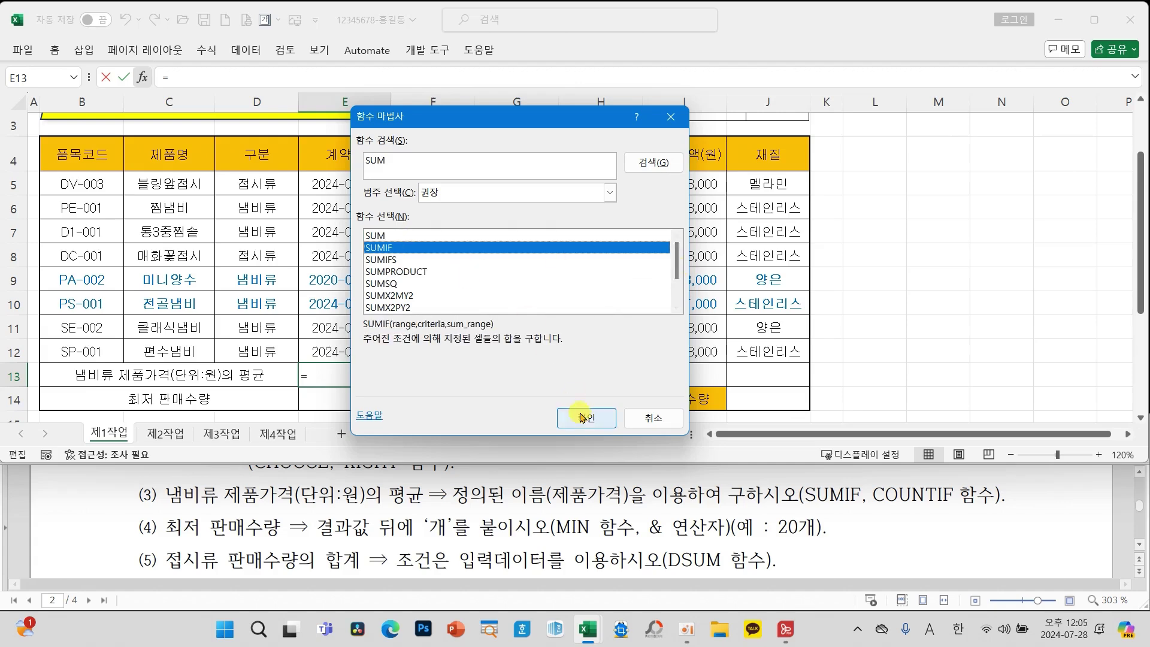
left_click(582, 417)
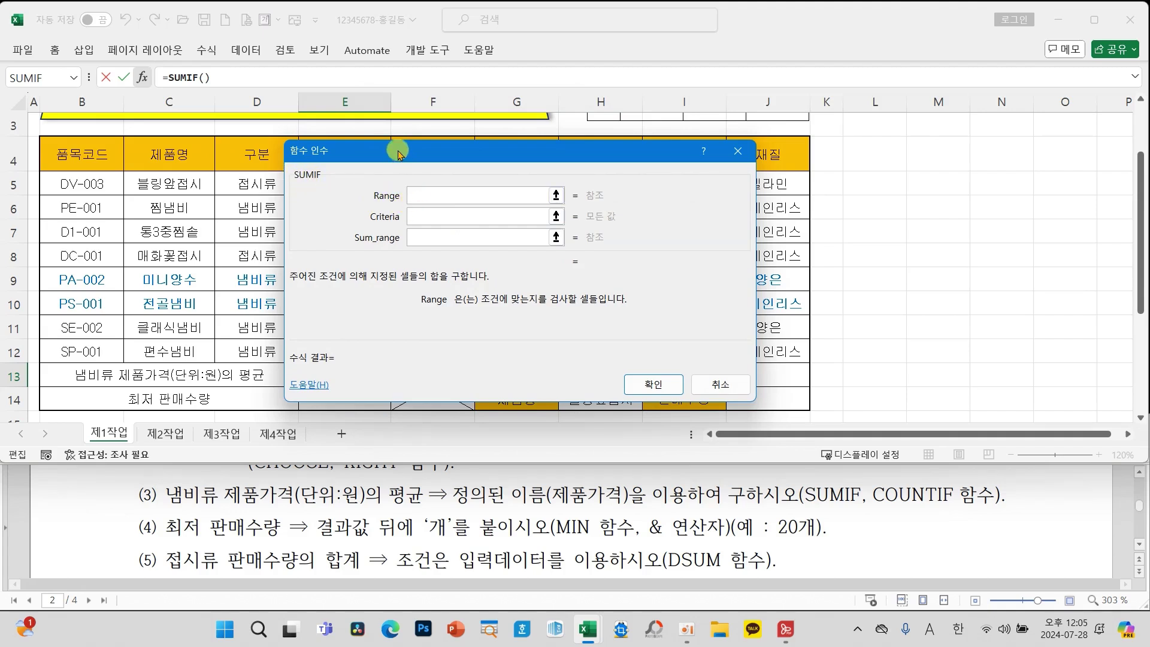
Set SUMIF's Range argument to D5:D12 and its Criteria argument to "냄비류"
left_click_drag(398, 152, 447, 152)
left_click_drag(281, 186, 275, 349)
left_click(495, 216)
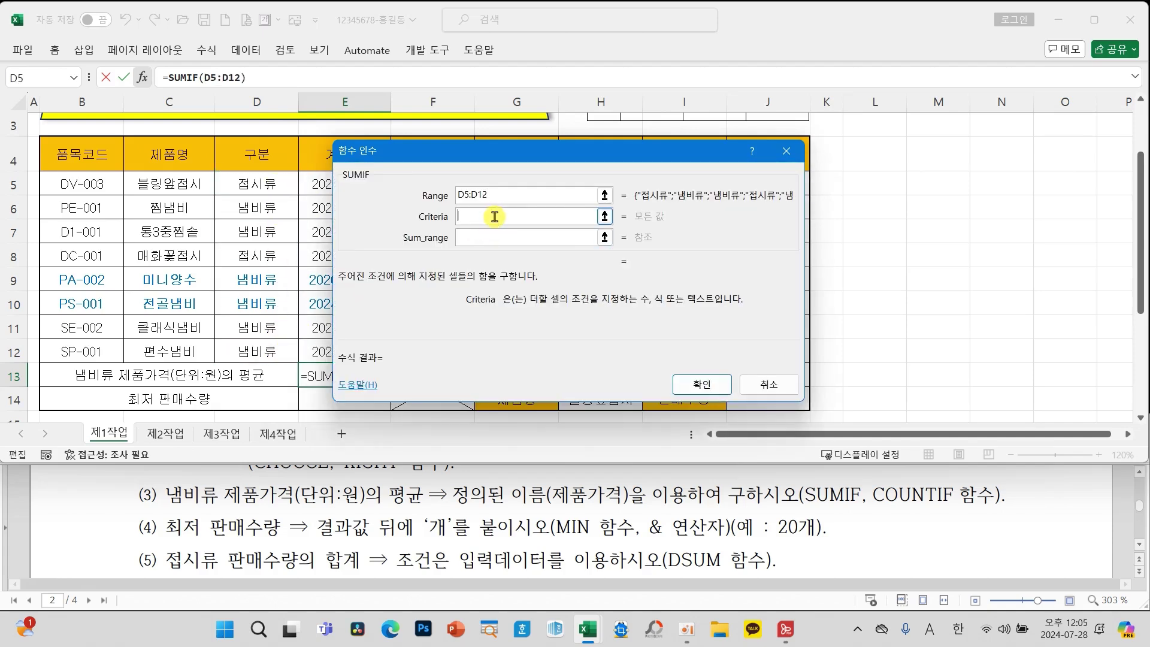
type("\"냄미뷰")
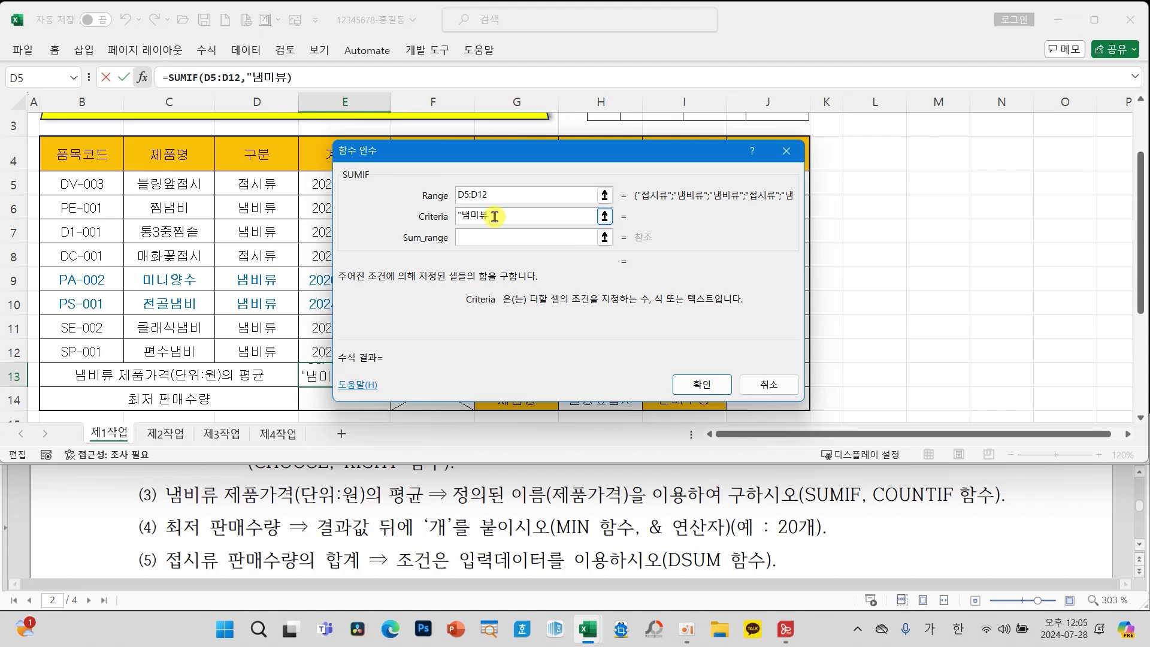
key("BackSpace")
key("BackSpace")
key("BackSpace")
type("빎")
type("류\"")
left_click(495, 240)
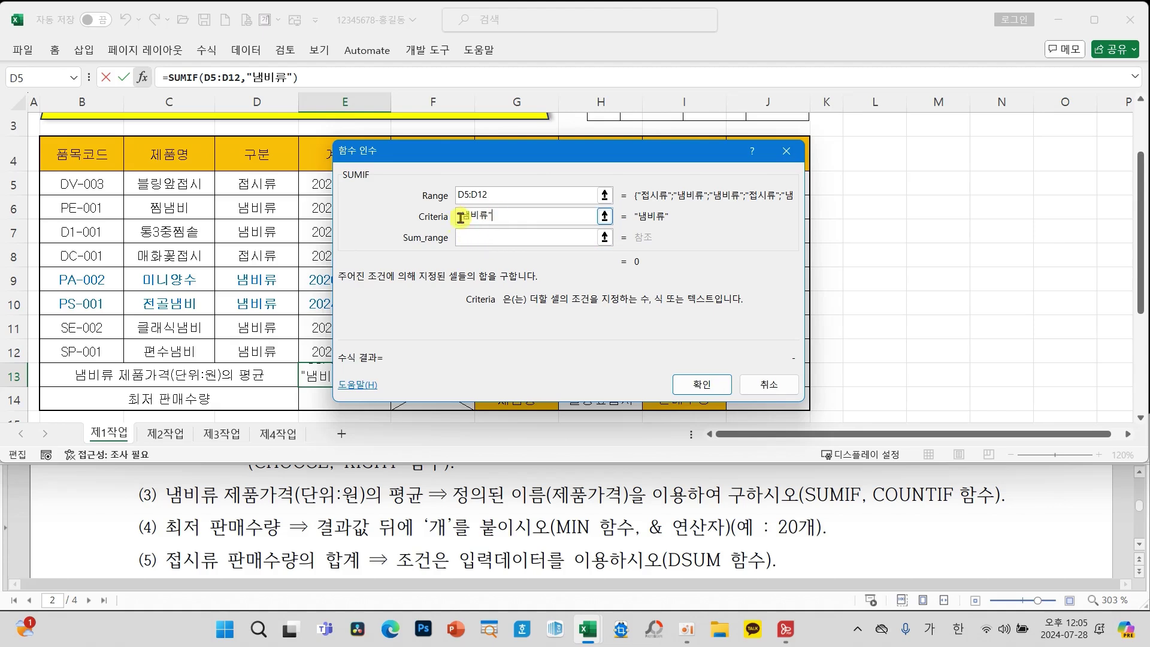
left_click(508, 220)
Set SUMIF's Sum_range to the defined name 제품가격 by selecting F5:F12, and accept the formula
left_click(483, 238)
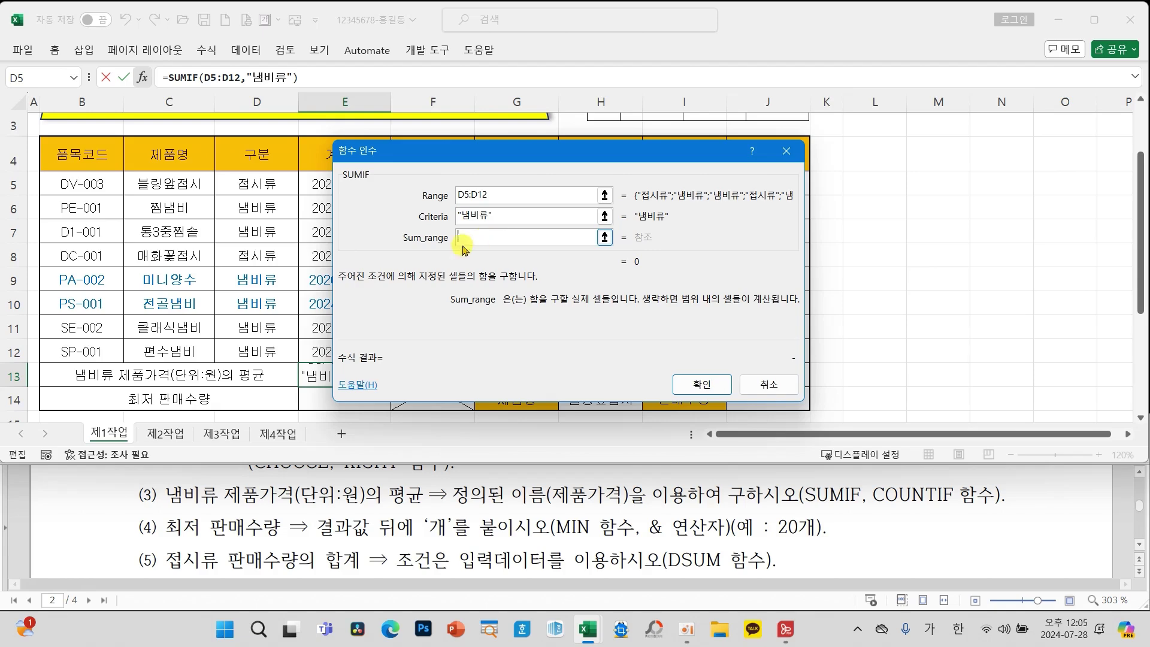
left_click_drag(403, 157, 593, 156)
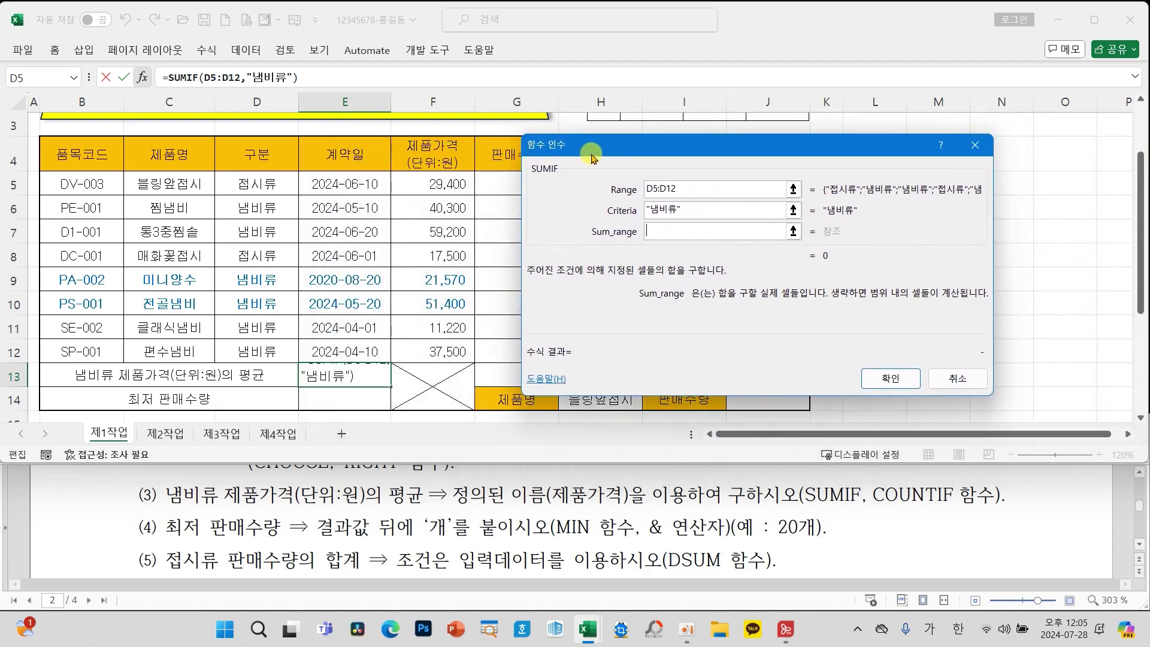
left_click(454, 187)
left_click_drag(454, 187, 447, 351)
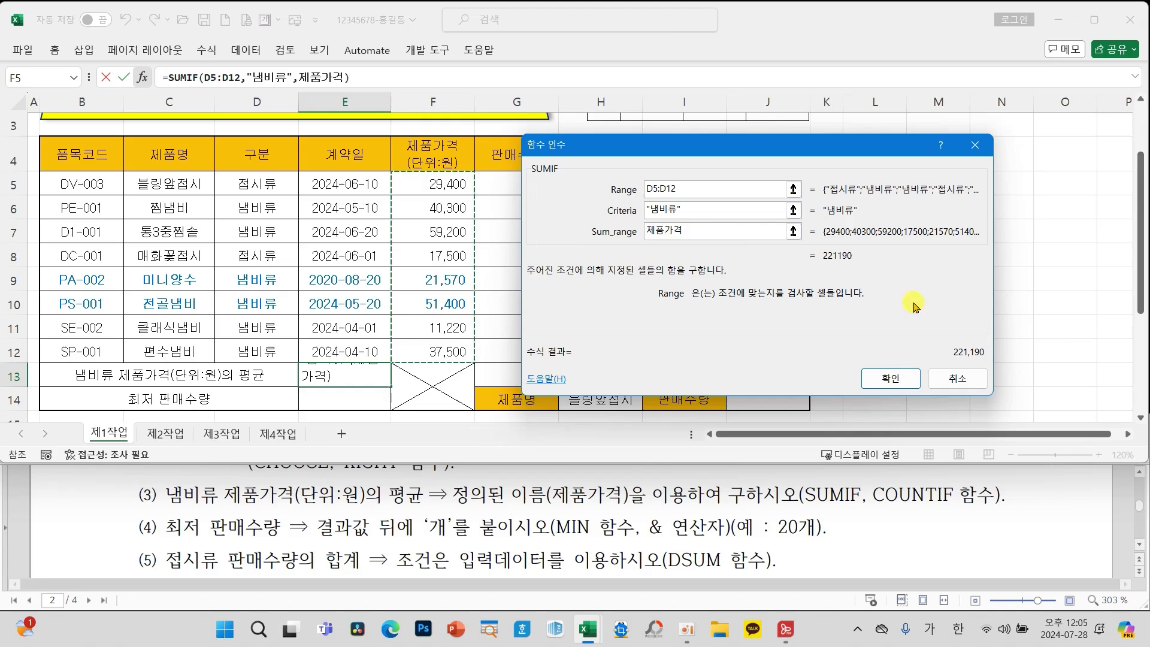
left_click(890, 378)
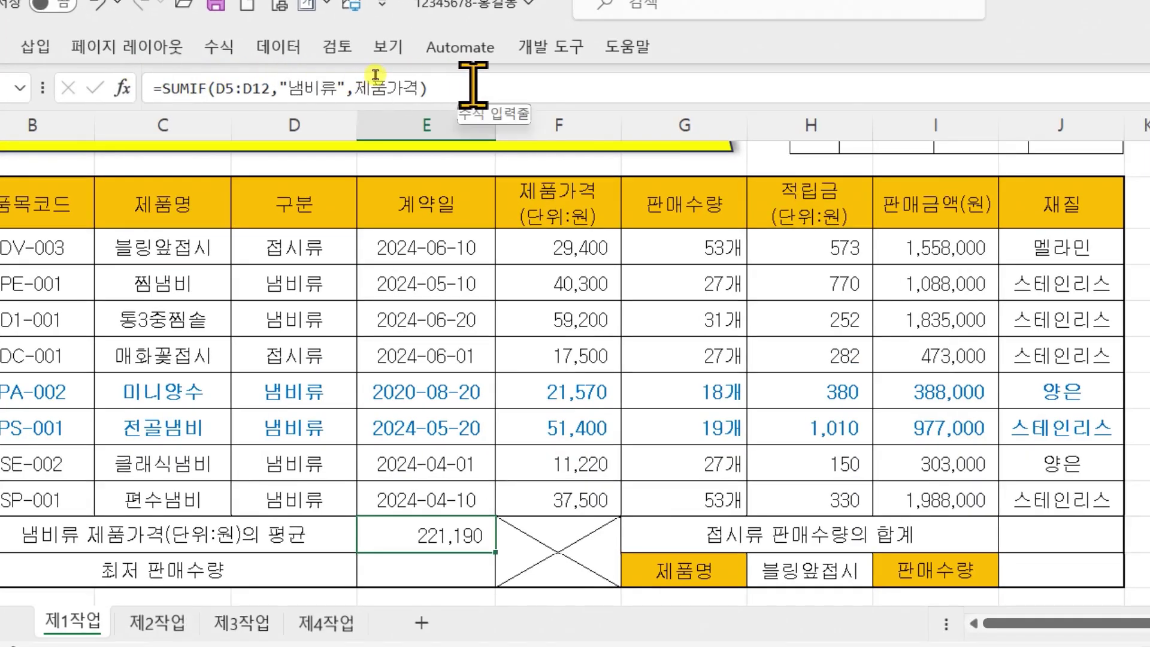
Append a division sign to the SUMIF formula in E13, search the functions for COU, and insert COUNTIF as the divisor
left_click(375, 75)
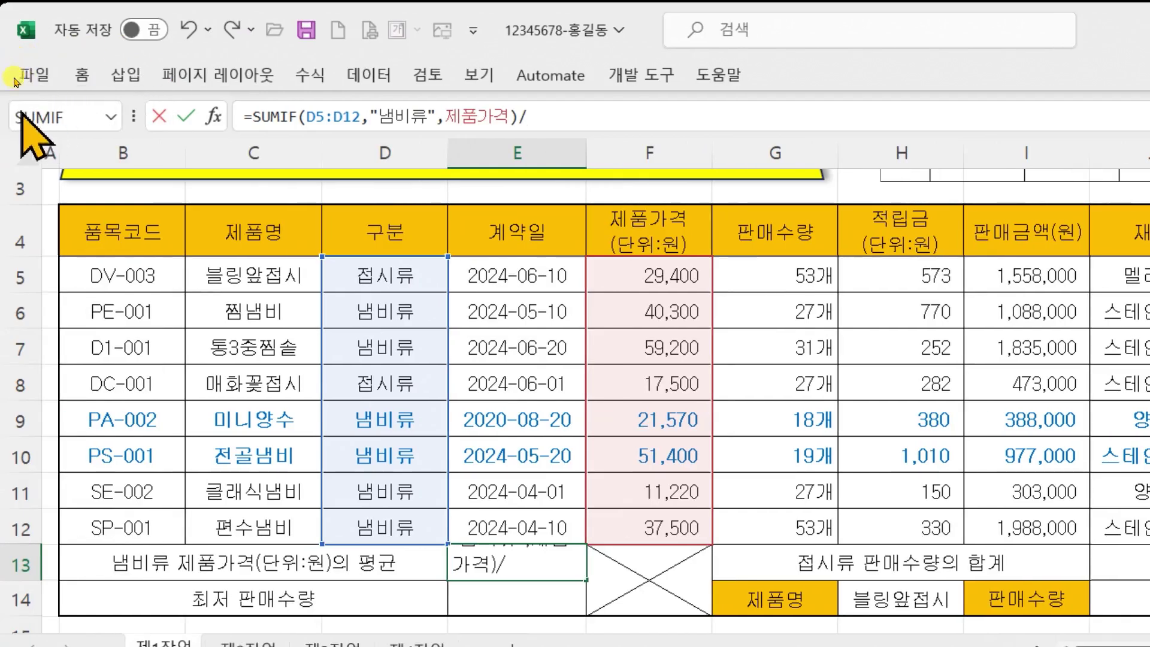
left_click(111, 117)
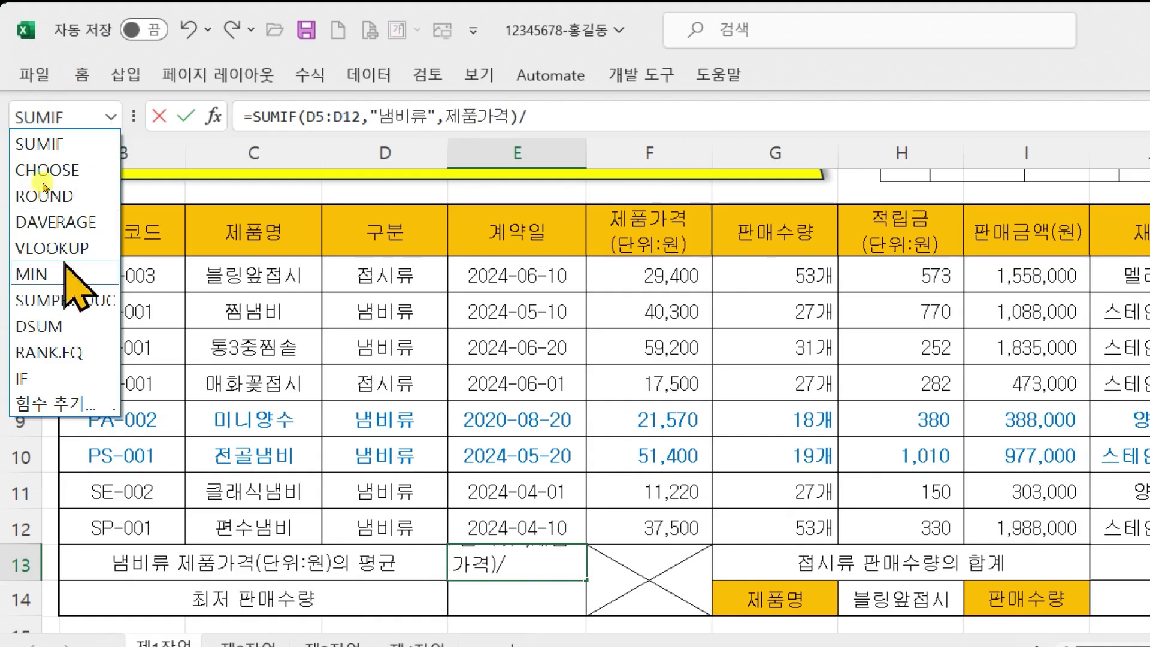
left_click(64, 403)
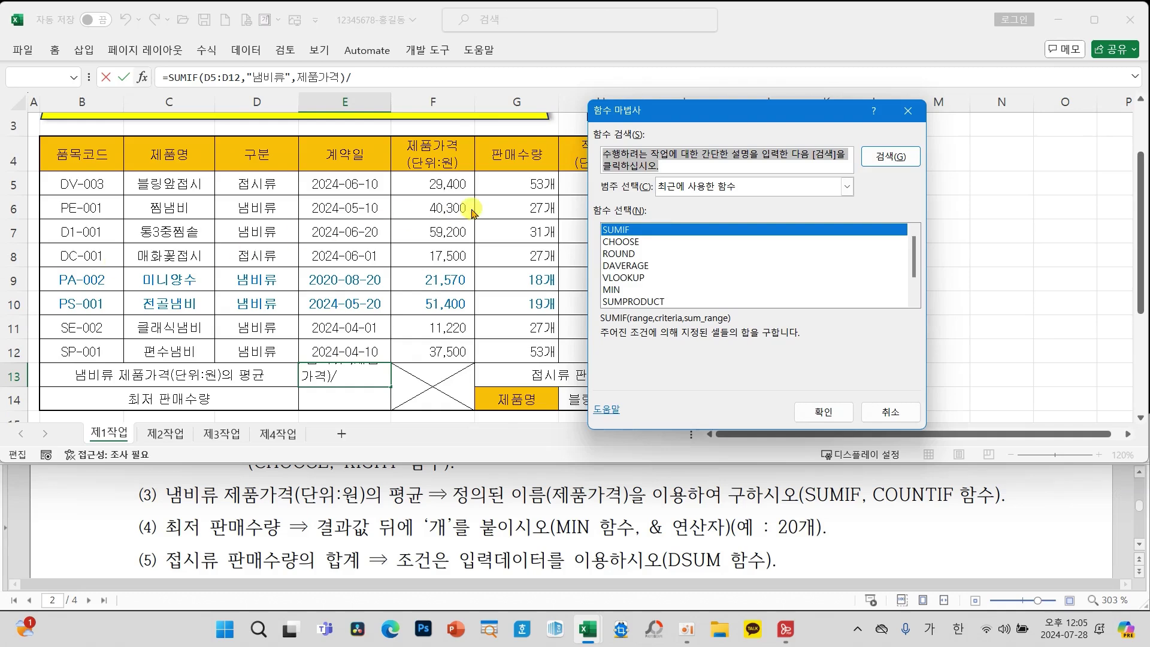
type("COU")
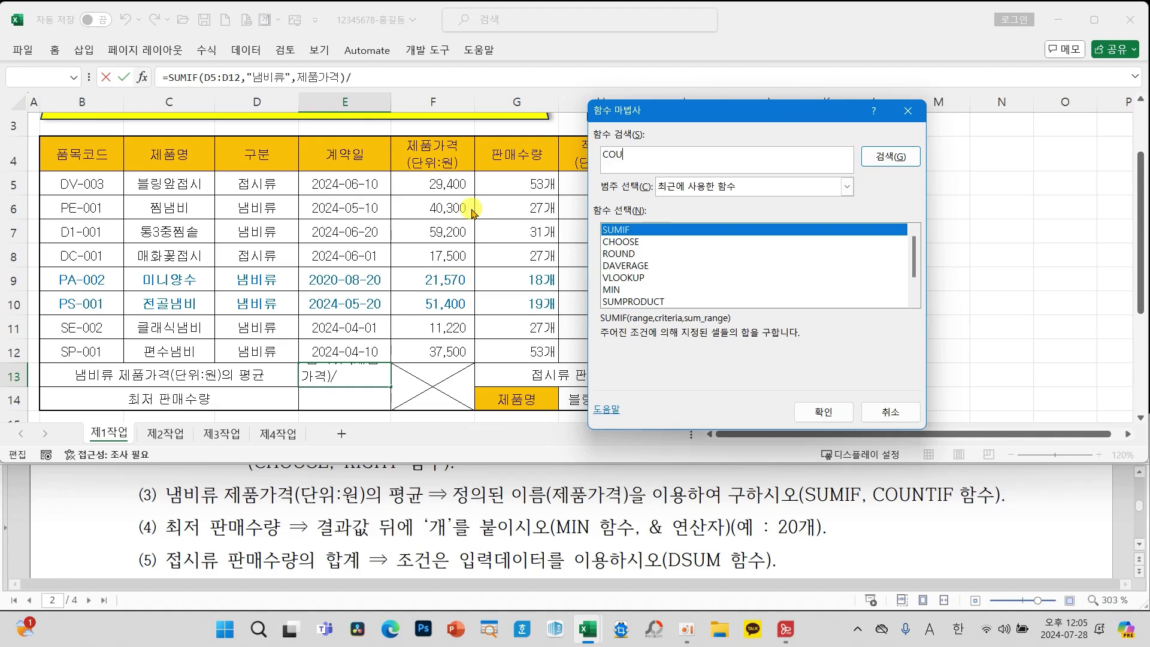
key("Return")
left_click(621, 265)
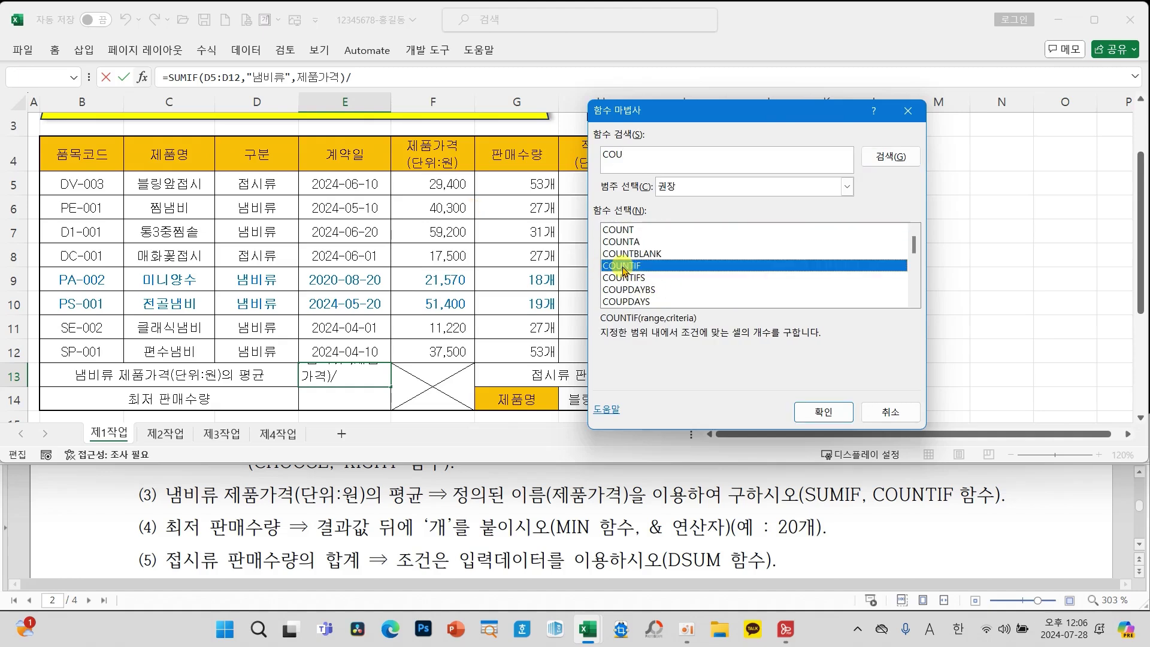
left_click(827, 410)
Set COUNTIF's Range to D5:D12 and Criteria to "냄비류", and accept the average formula in E13
left_click_drag(621, 162, 386, 157)
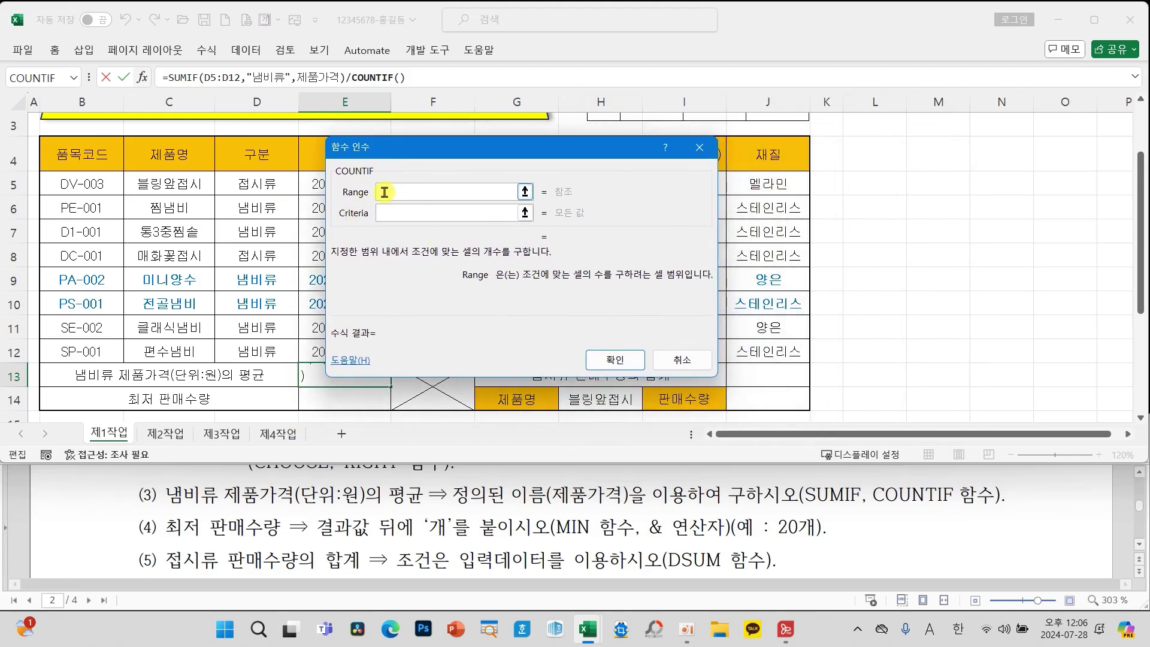
left_click_drag(255, 181, 252, 352)
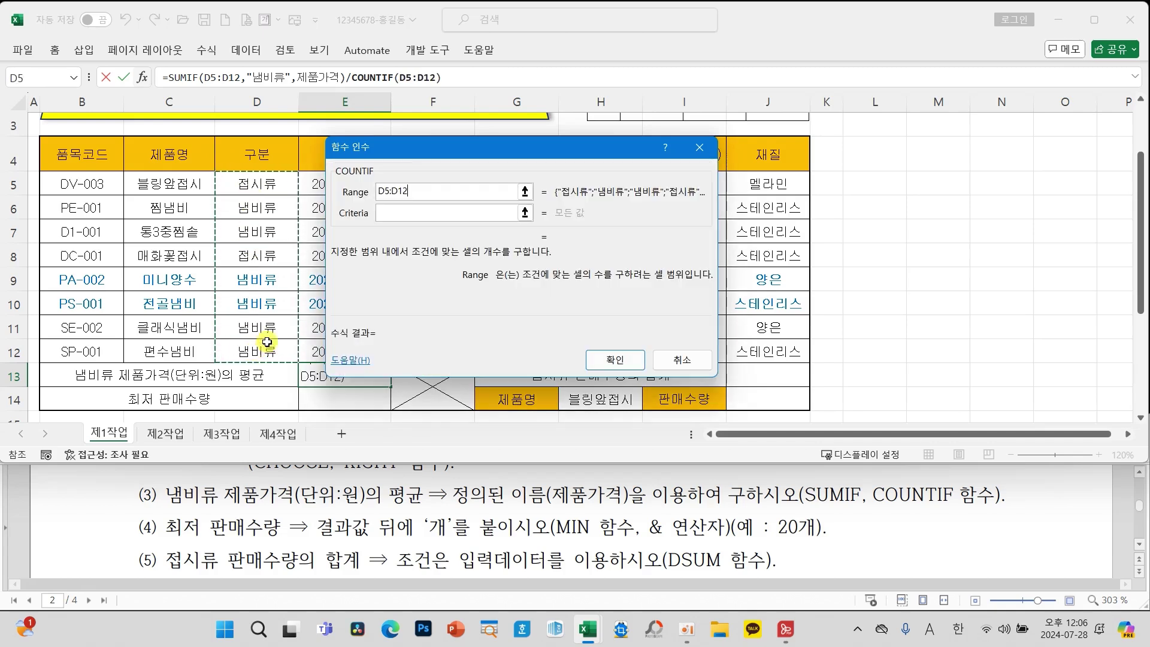
left_click(390, 215)
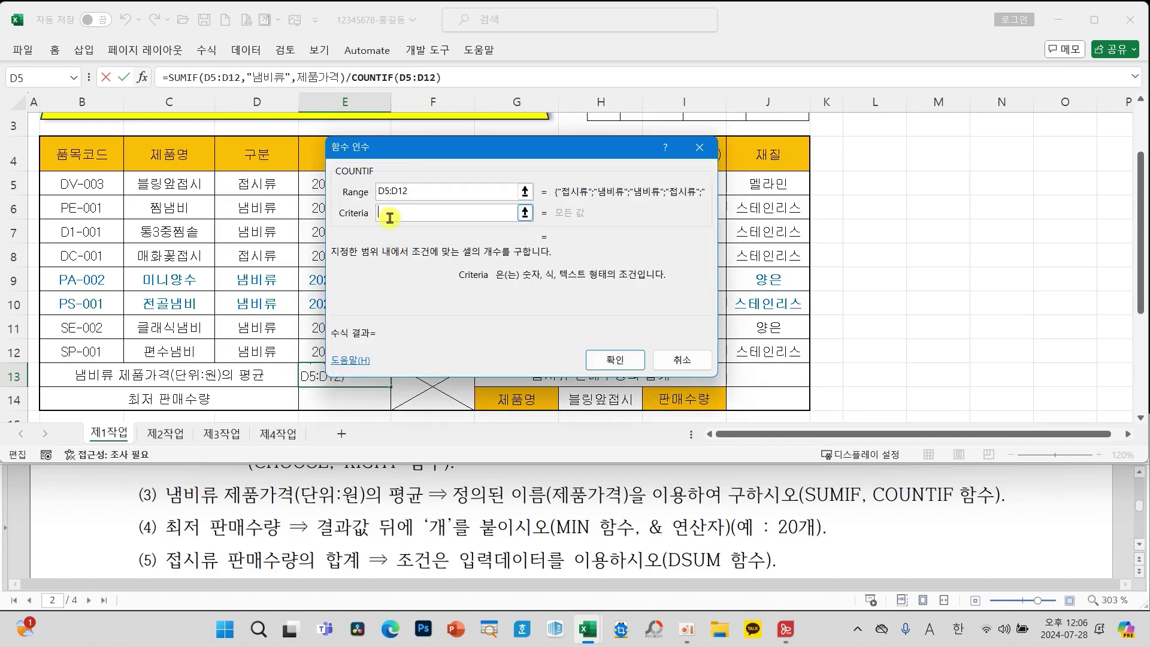
type("\"냄비류\"")
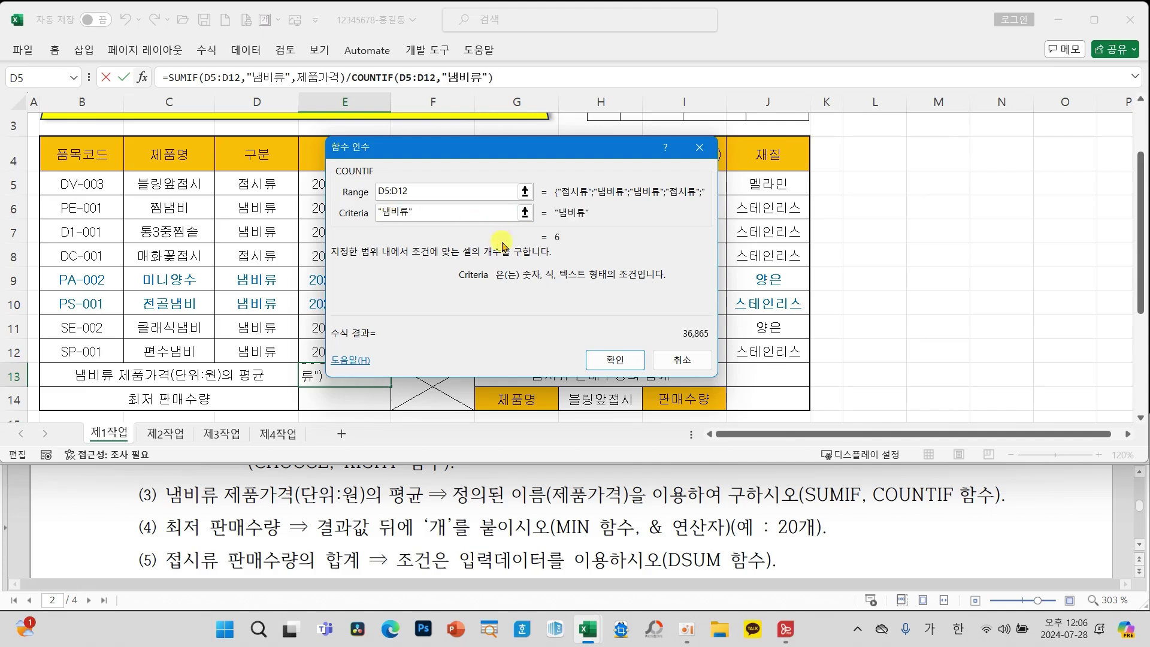
left_click(599, 358)
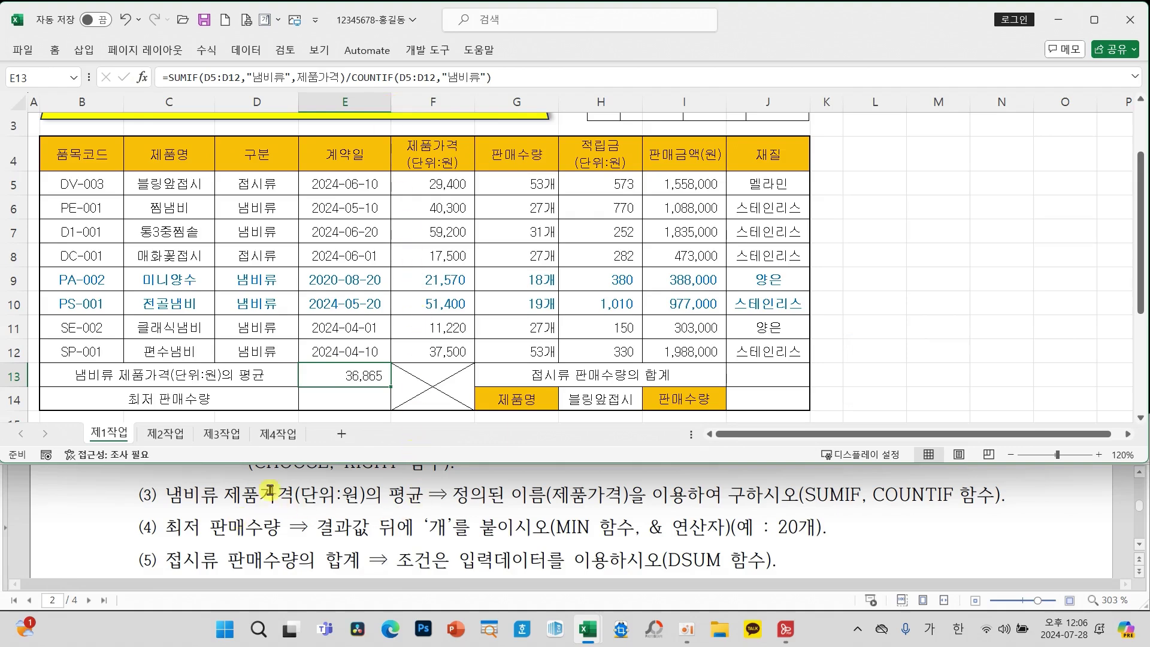
Search the functions for MIN and insert it in cell E14 for 최저 판매수량
left_click(360, 404)
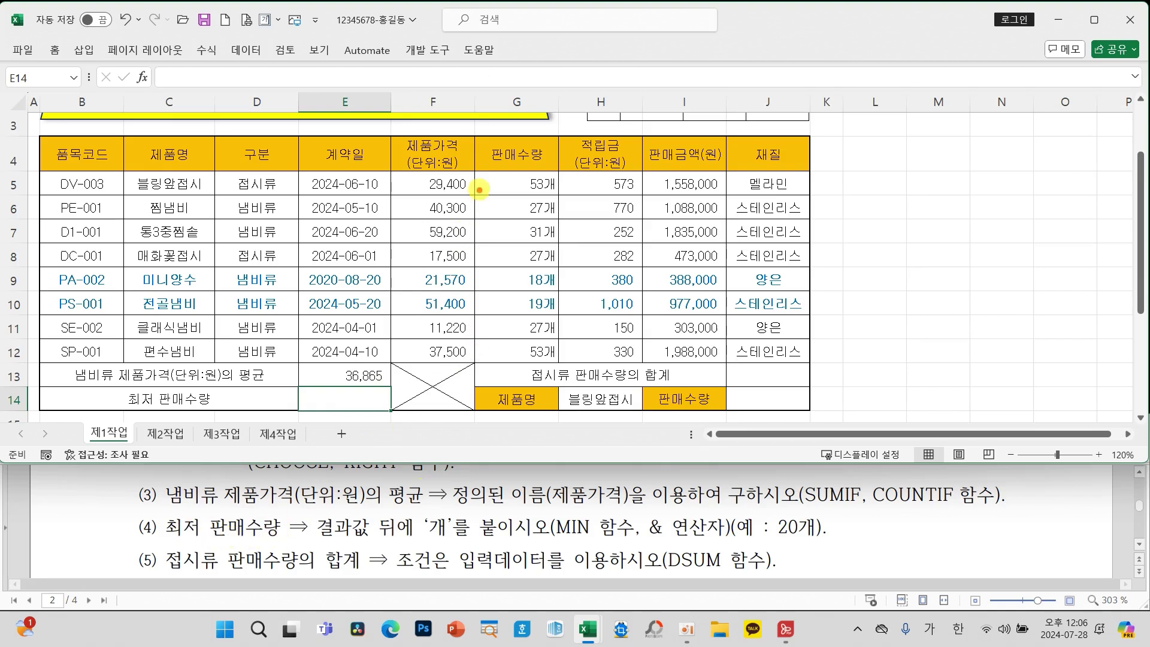
left_click_drag(467, 168, 564, 358)
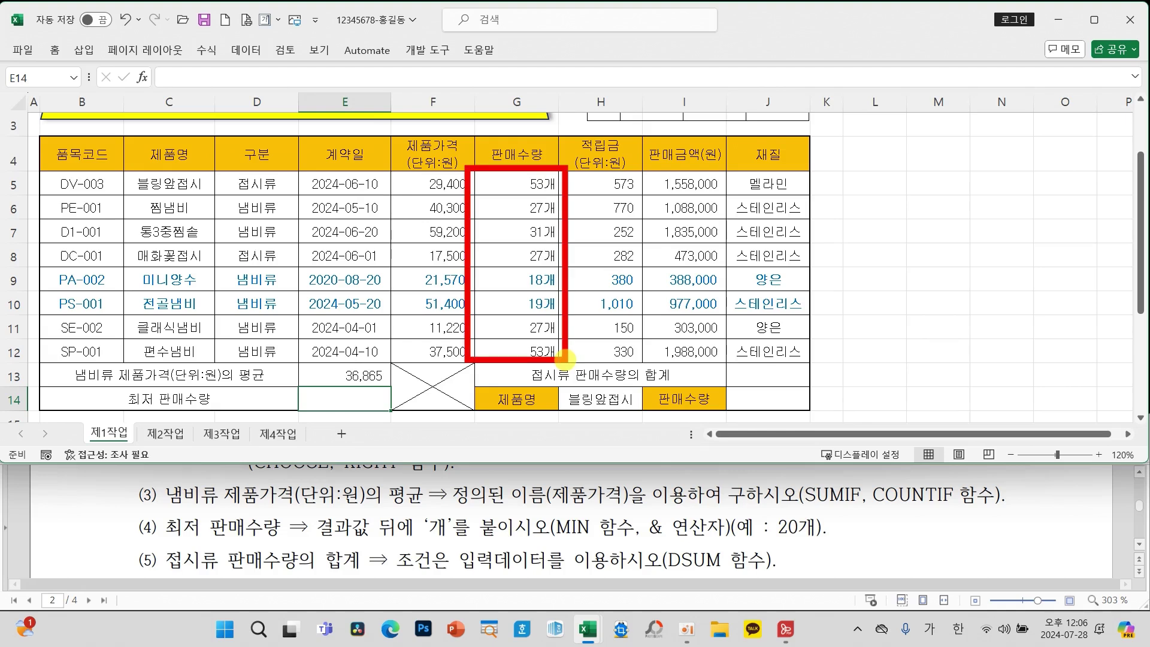
mouse_move(435, 527)
left_mouse_down()
mouse_move(458, 547)
mouse_move(403, 511)
mouse_move(468, 537)
left_mouse_up()
mouse_move(751, 545)
left_mouse_down()
mouse_move(838, 516)
mouse_move(746, 540)
mouse_move(752, 548)
left_mouse_up()
left_click_drag(679, 542, 649, 543)
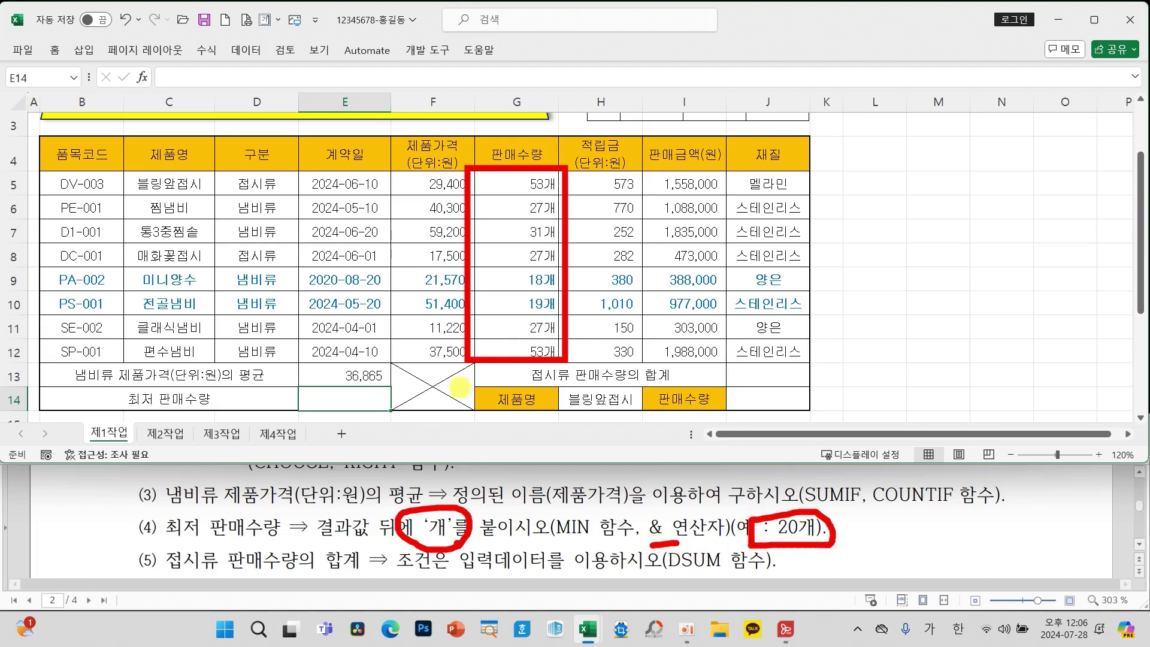
key("Escape")
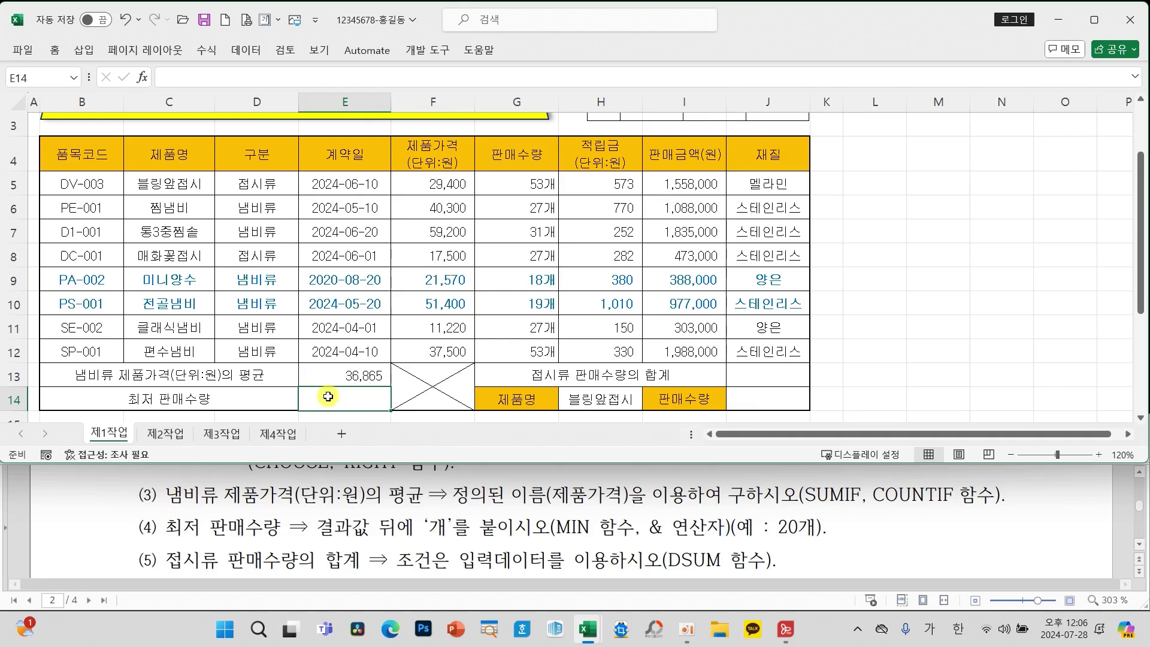
left_click(144, 77)
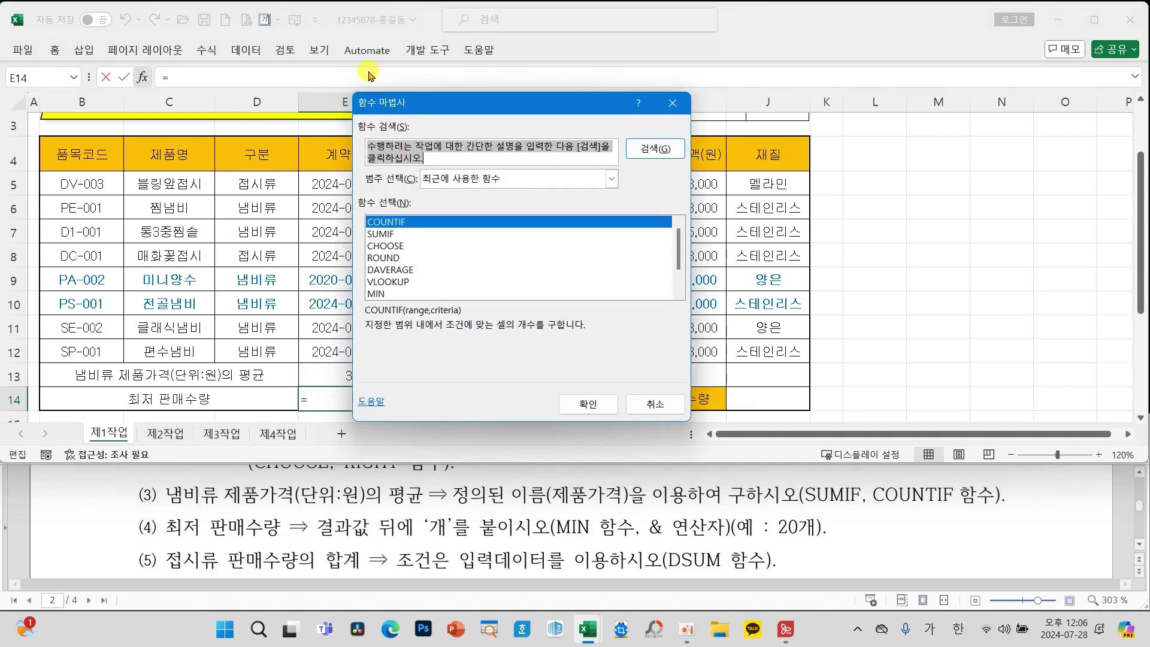
type("ㅡ")
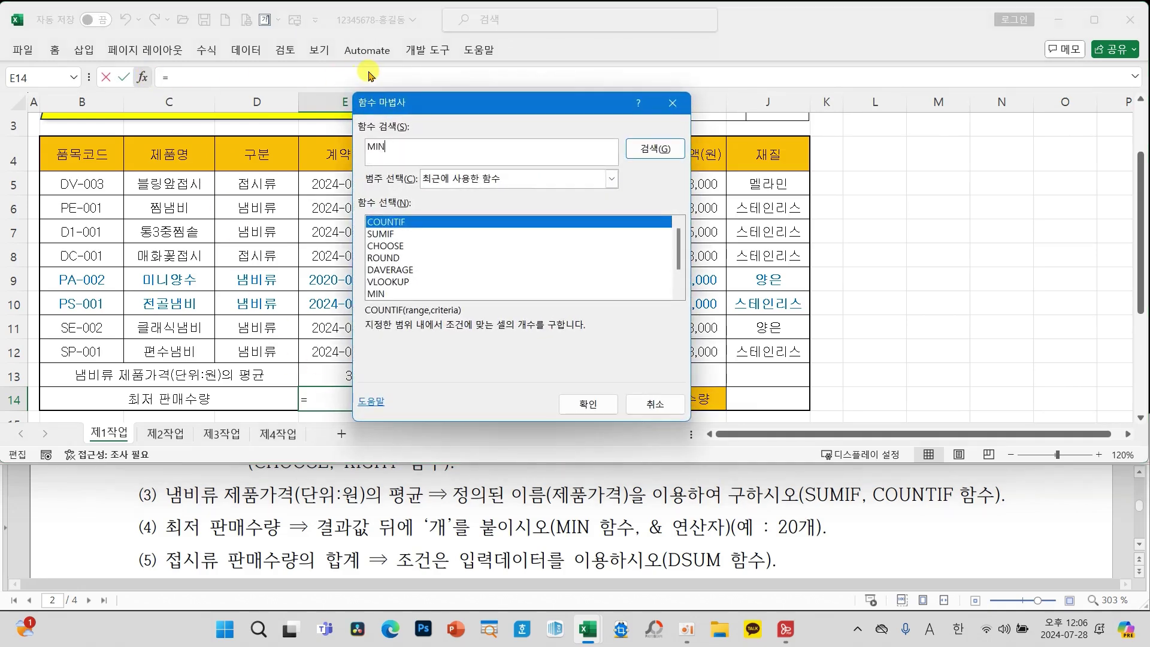
key("Return")
key("Return")
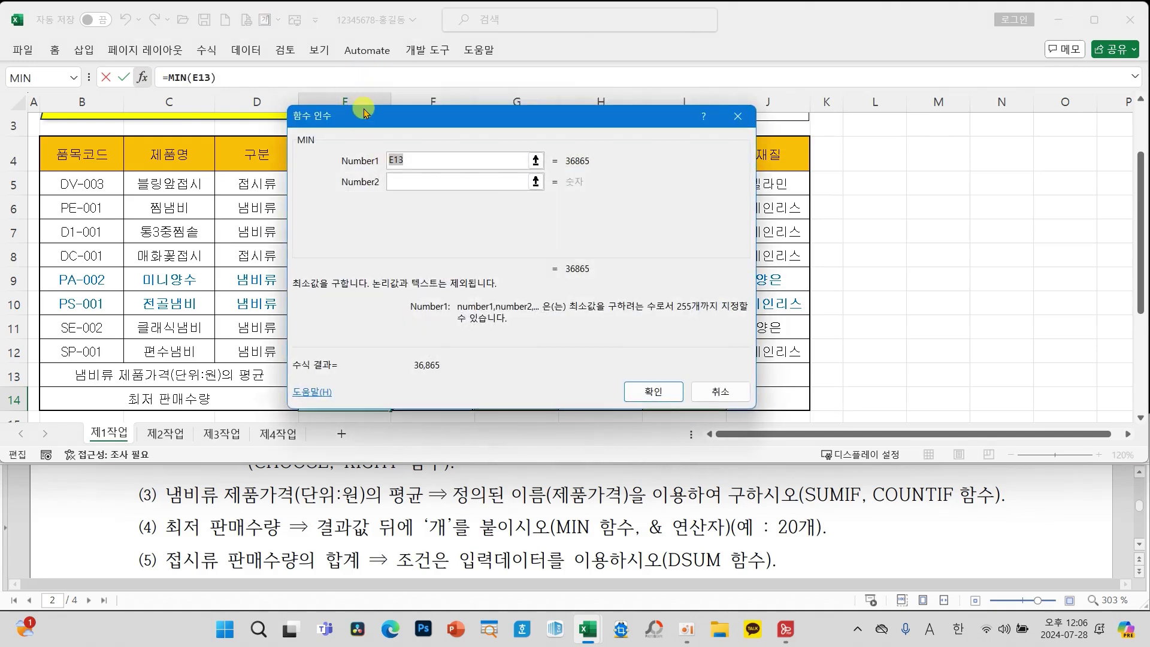
Set MIN's Number1 argument to the 판매수량 range G5:G12 and accept the formula
left_click_drag(362, 129, 958, 136)
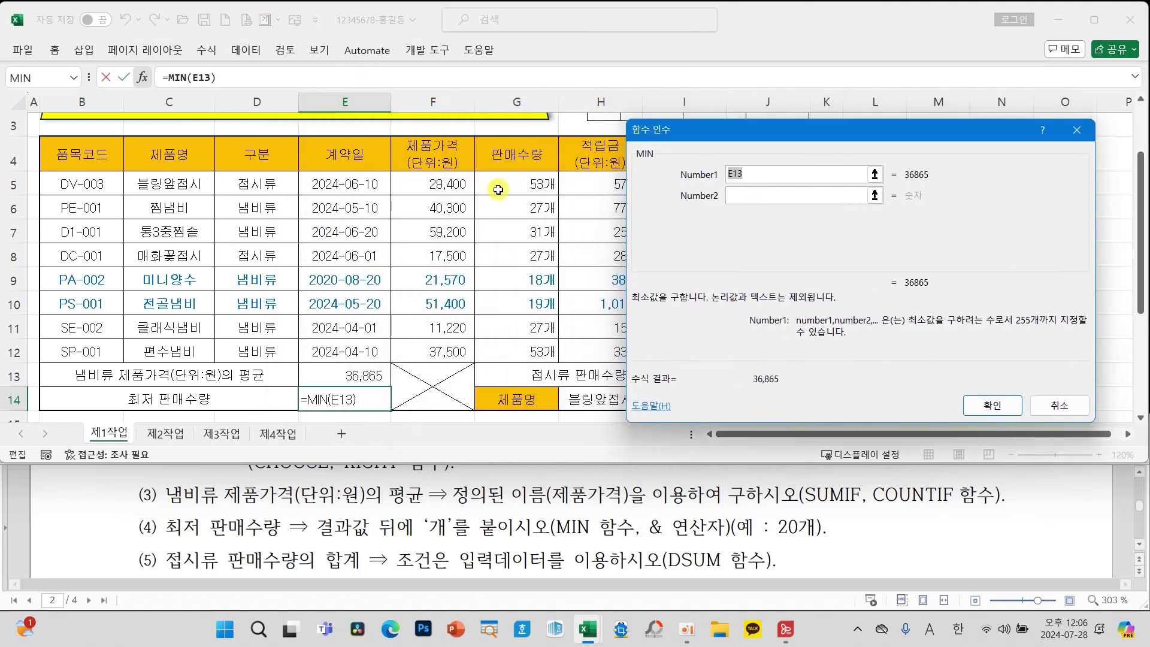
left_click_drag(497, 188, 519, 354)
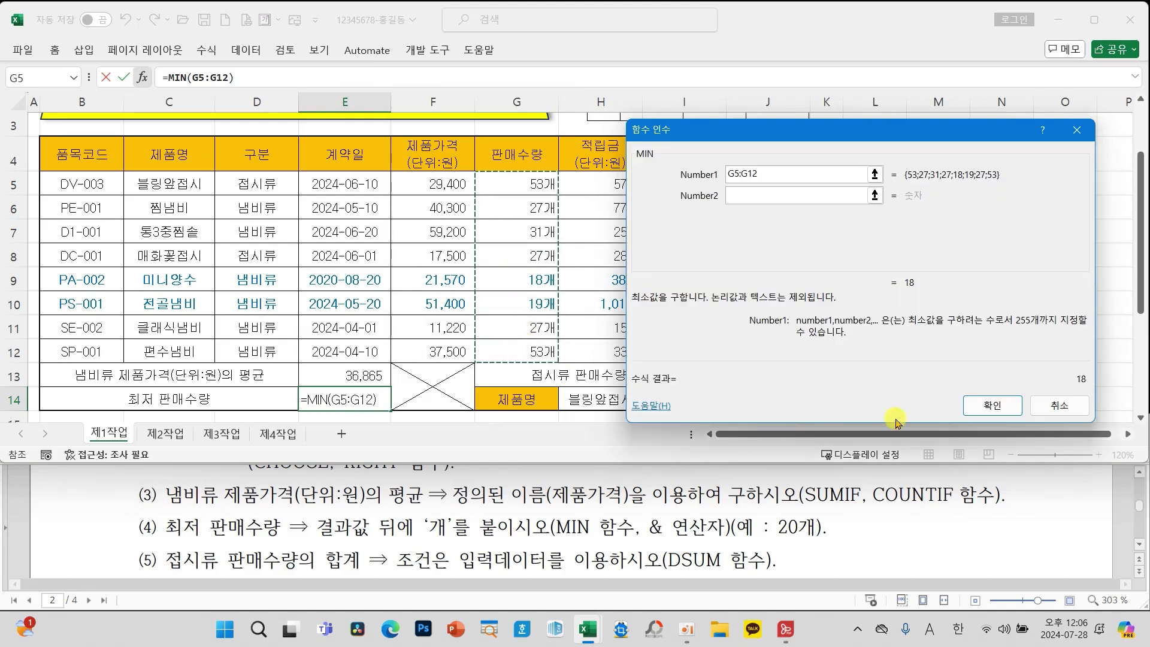
left_click(990, 405)
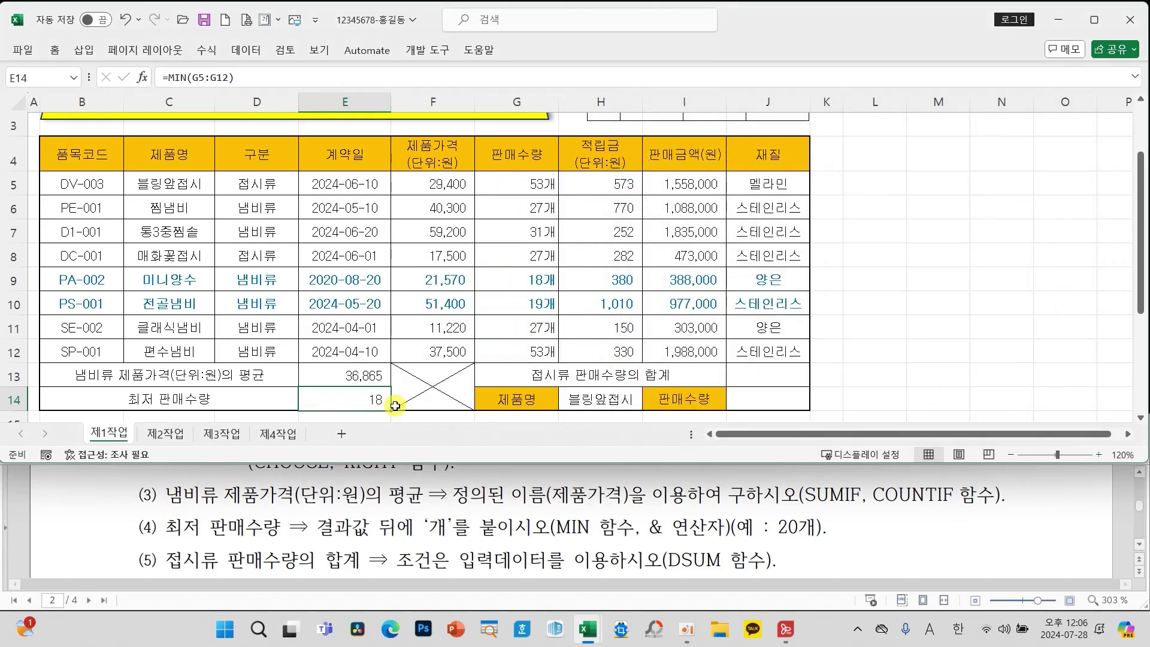
Append &"개" to the MIN formula in E14
left_click(274, 78)
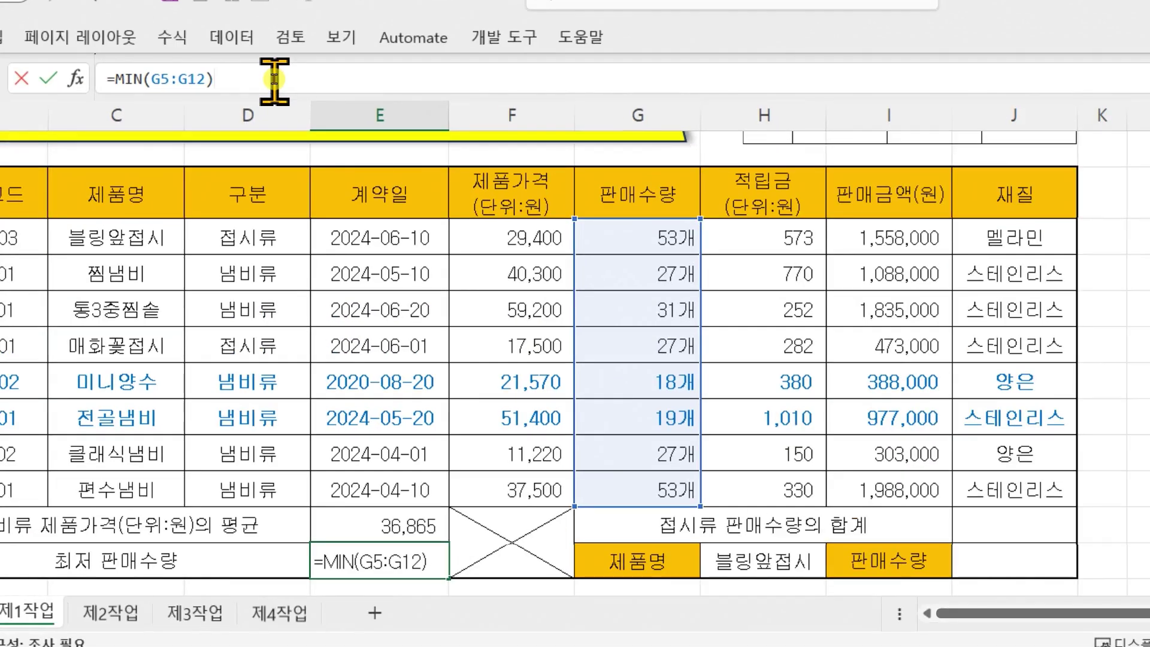
type("&\"ㄱ")
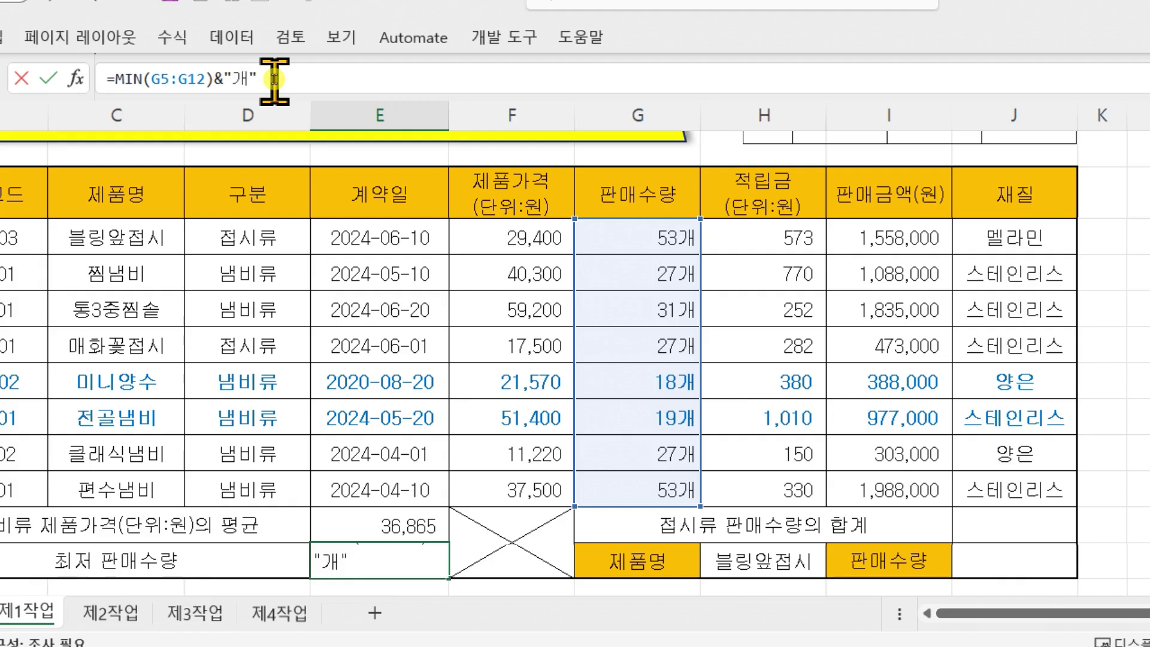
type("ㅐ\"")
key("Return")
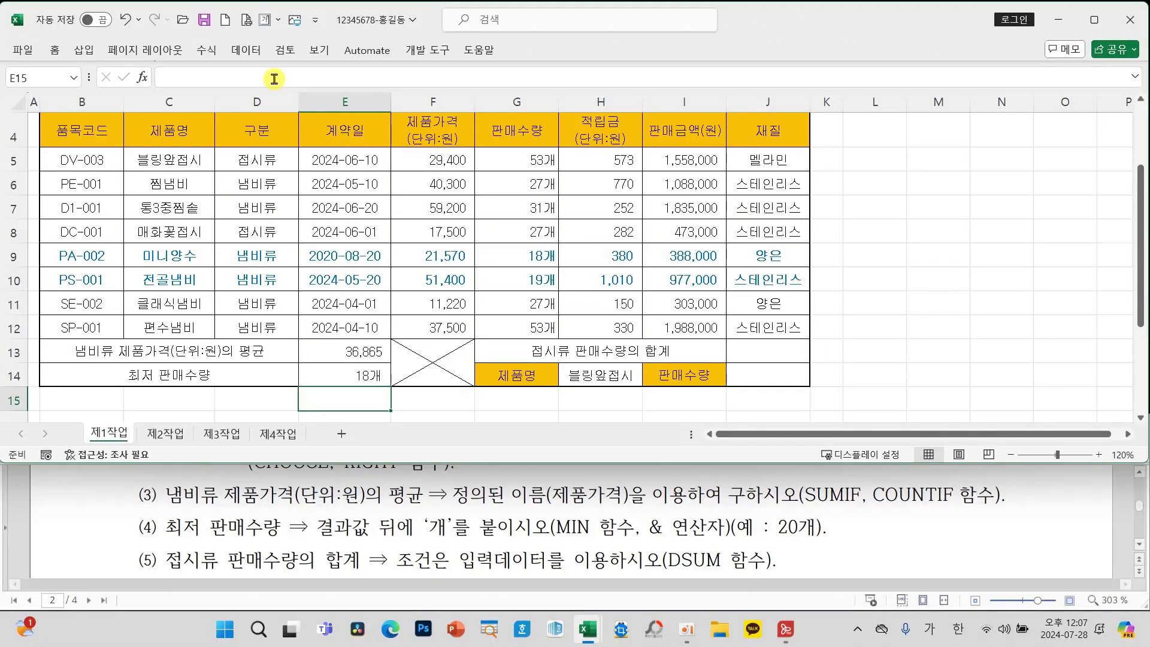
left_click(371, 374)
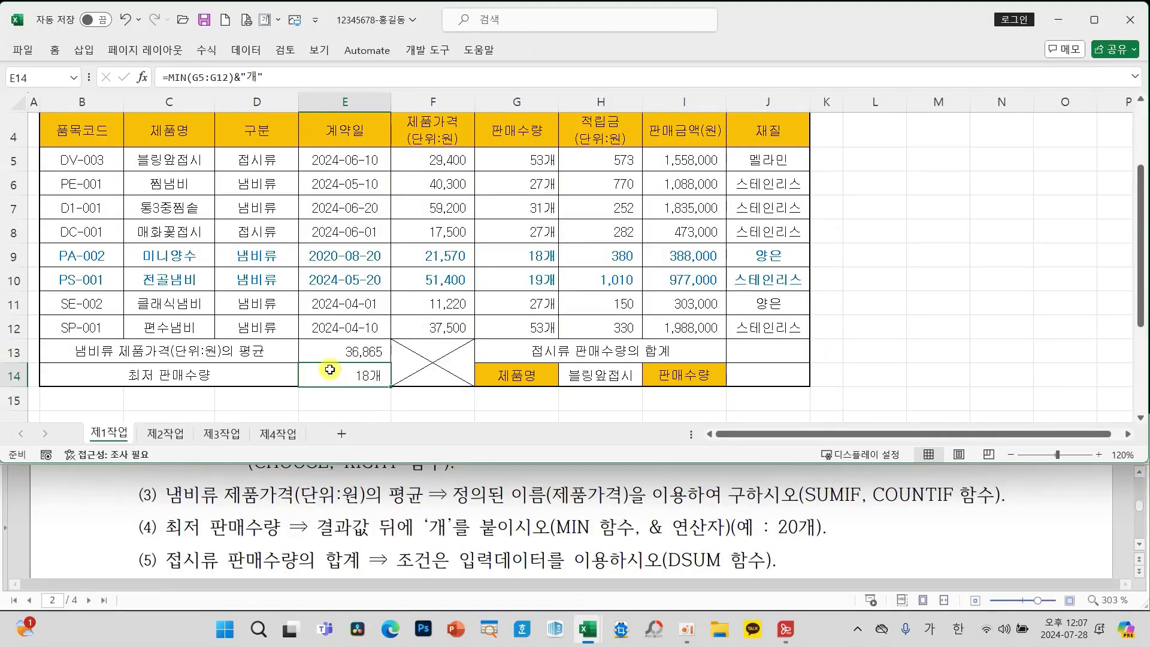
Search the functions for DSUM and insert it in cell J13 for 접시류 판매수량의 합계
scroll(621, 546, "down", 2)
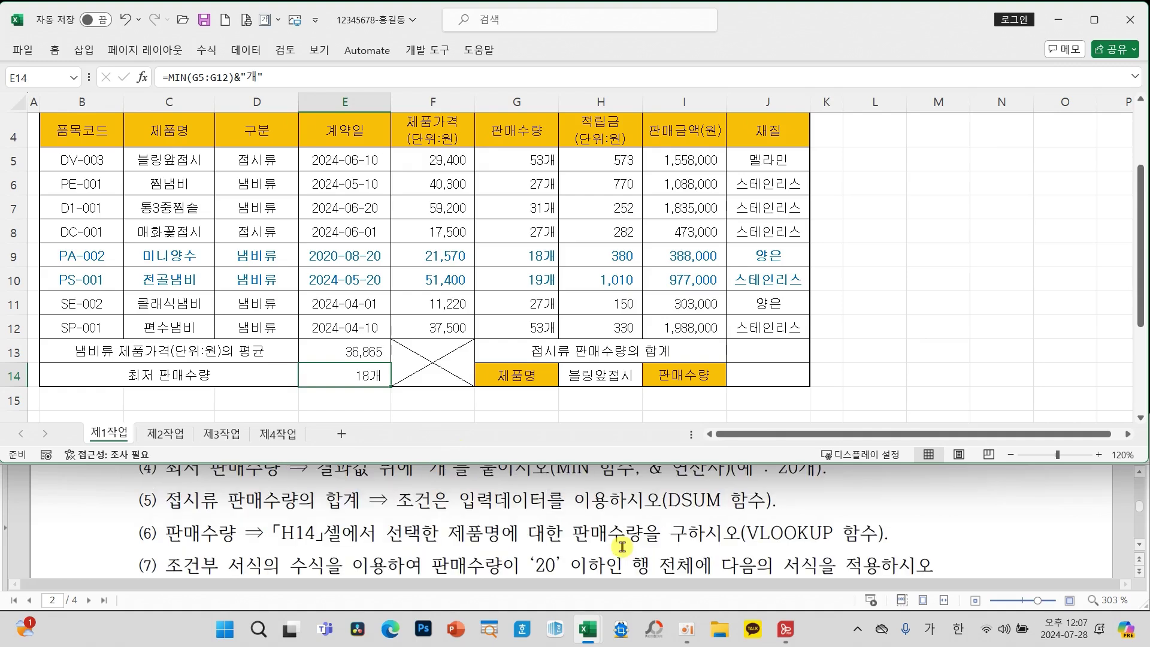
left_click(775, 349)
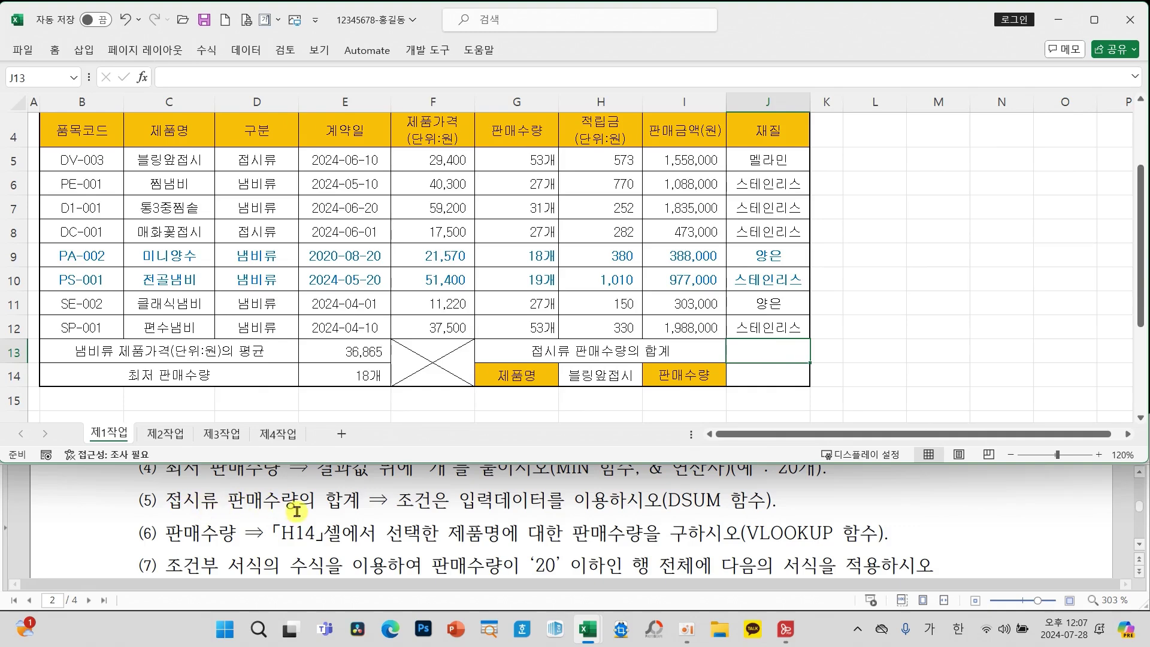
left_click_drag(162, 515, 295, 515)
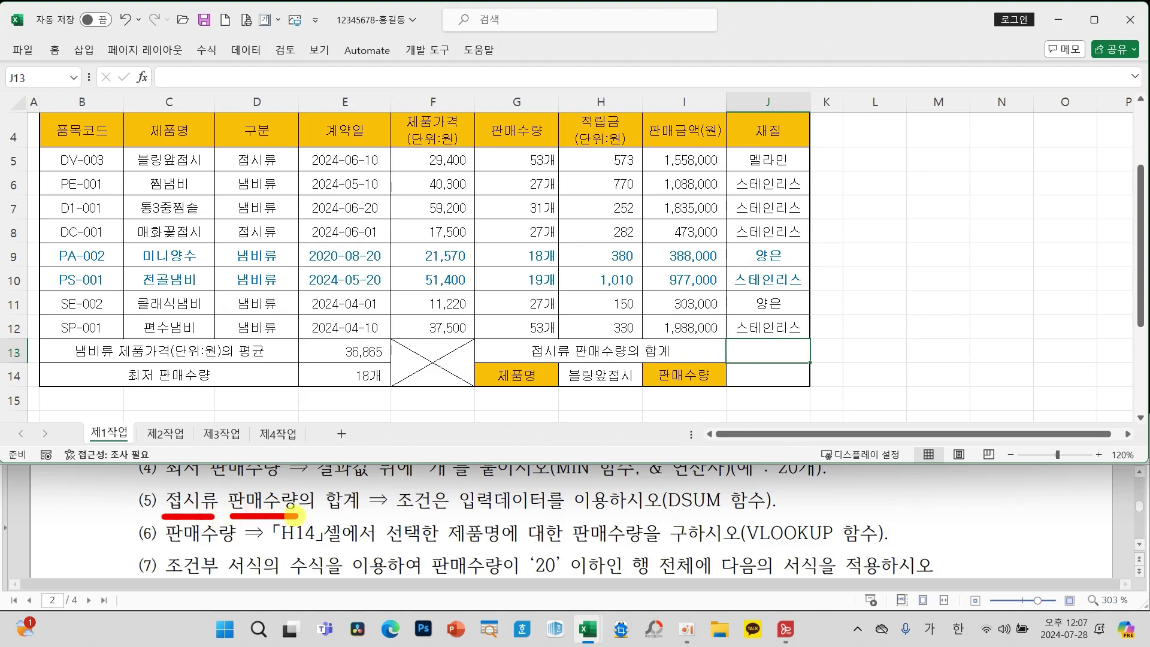
left_click_drag(390, 514, 527, 514)
left_click_drag(640, 479, 735, 515)
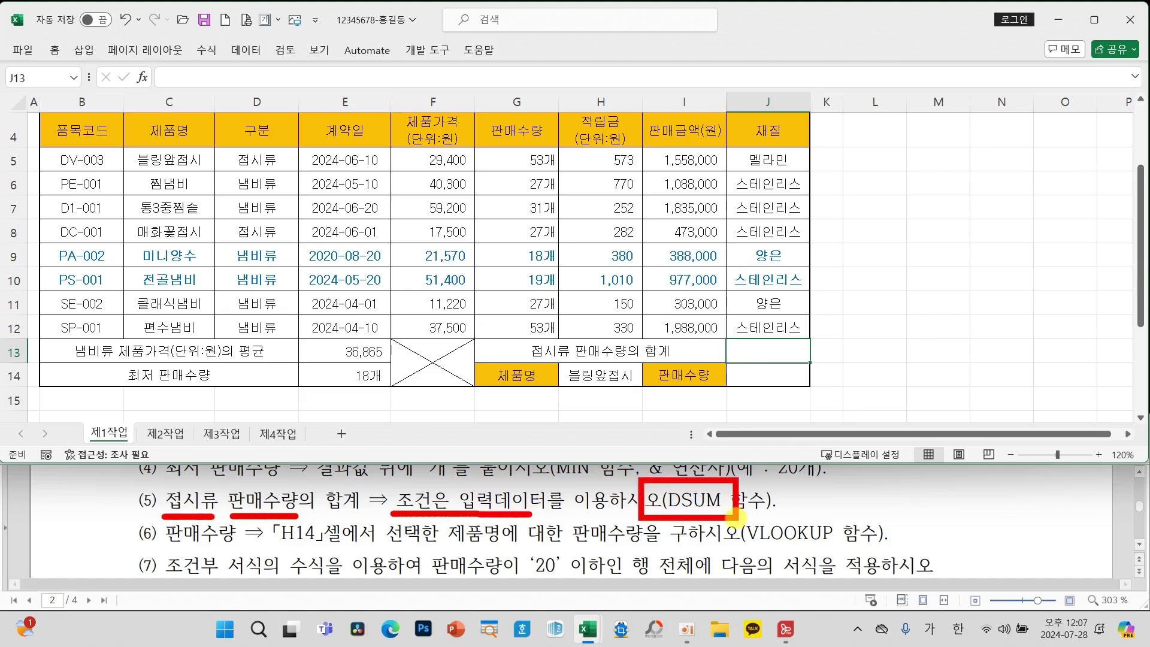
key("Escape")
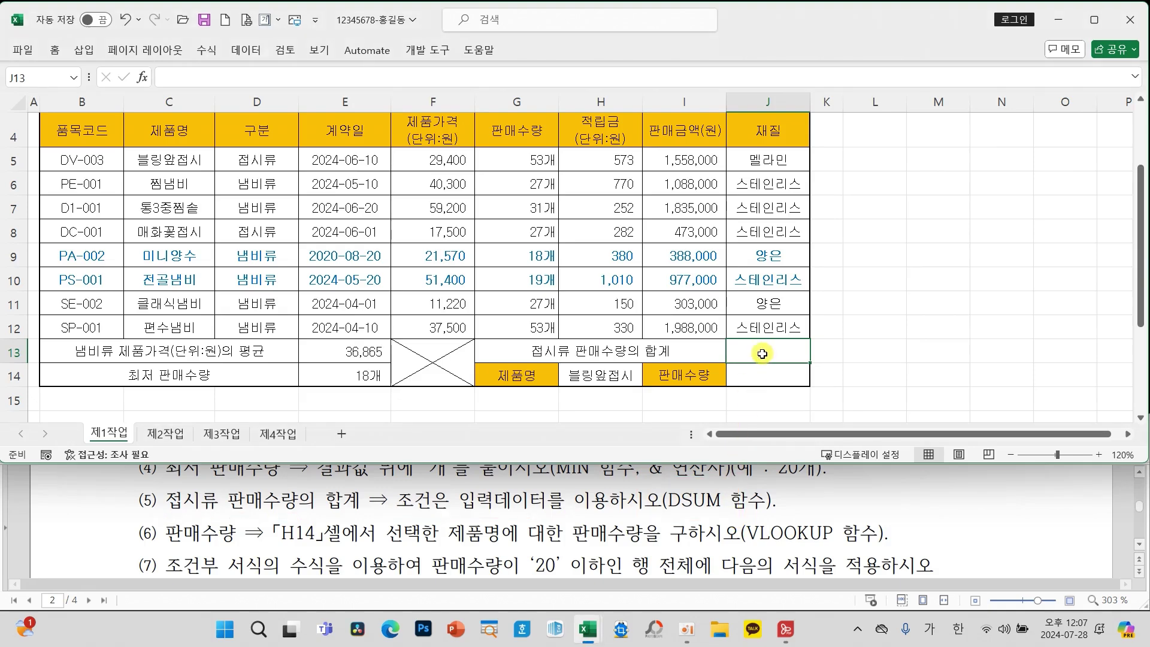
left_click(141, 77)
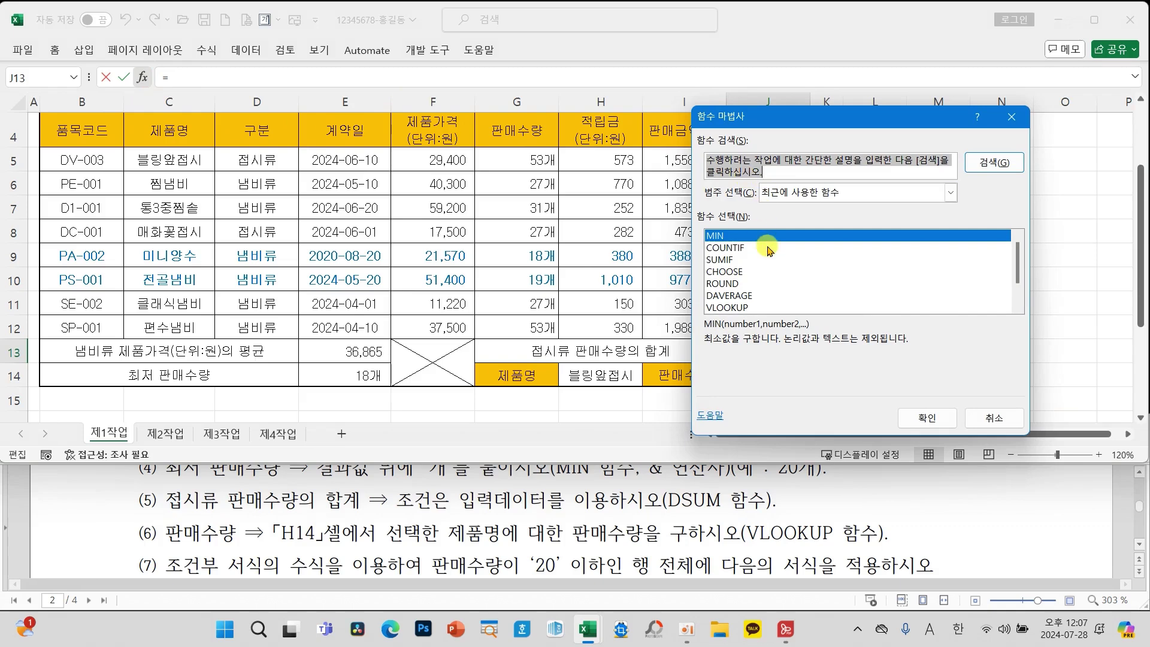
type("DSUM")
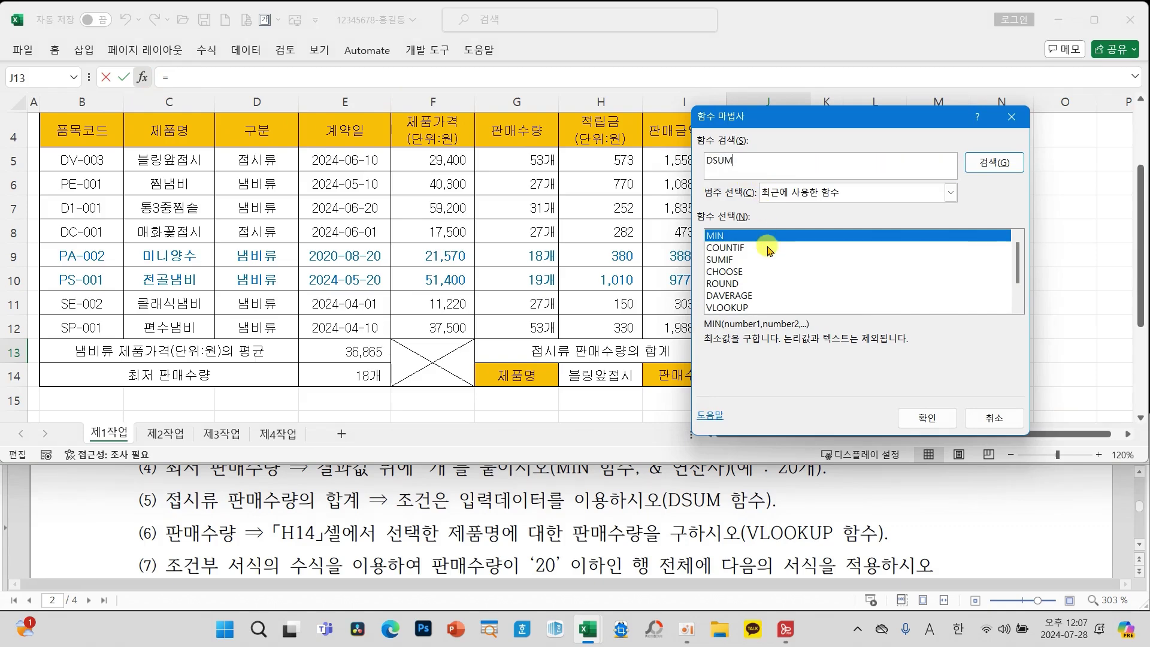
key("Return")
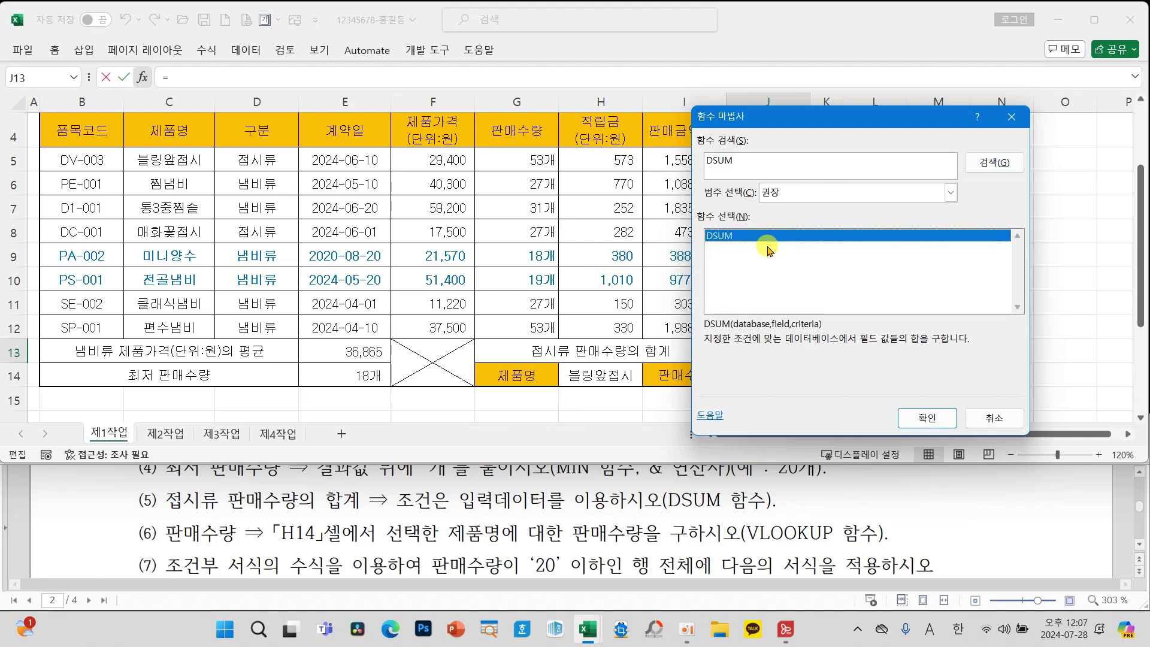
left_click(927, 418)
Set DSUM's Database argument to B4:H12, including the header row
left_click_drag(728, 153, 768, 249)
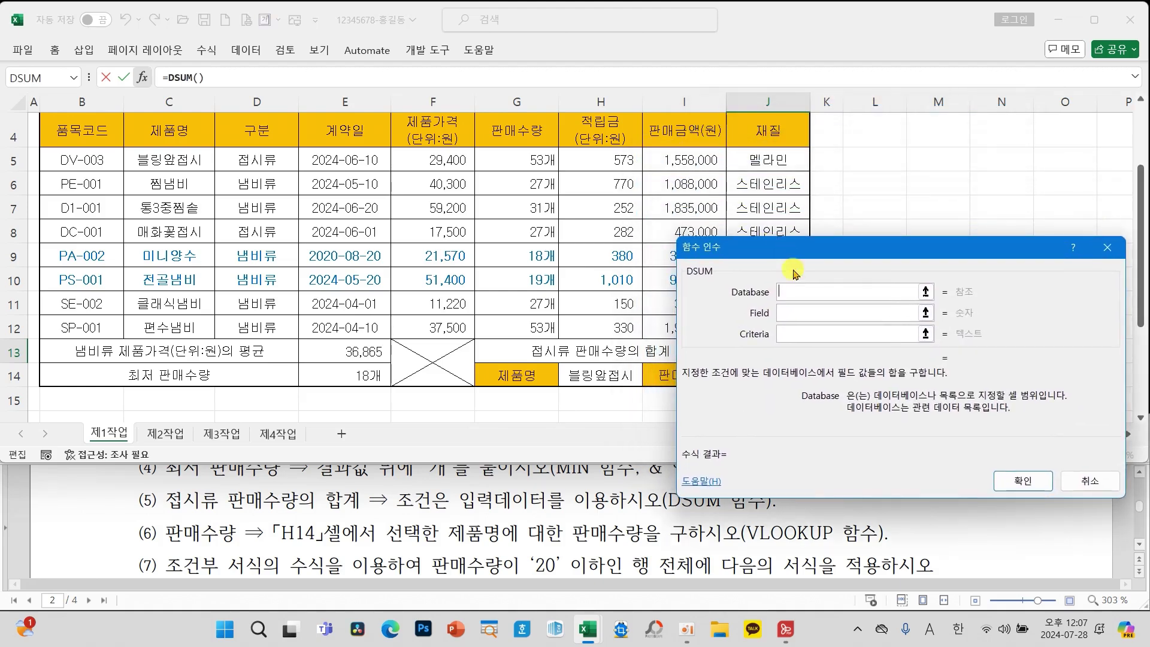
left_click(105, 133)
left_click_drag(106, 132, 617, 322)
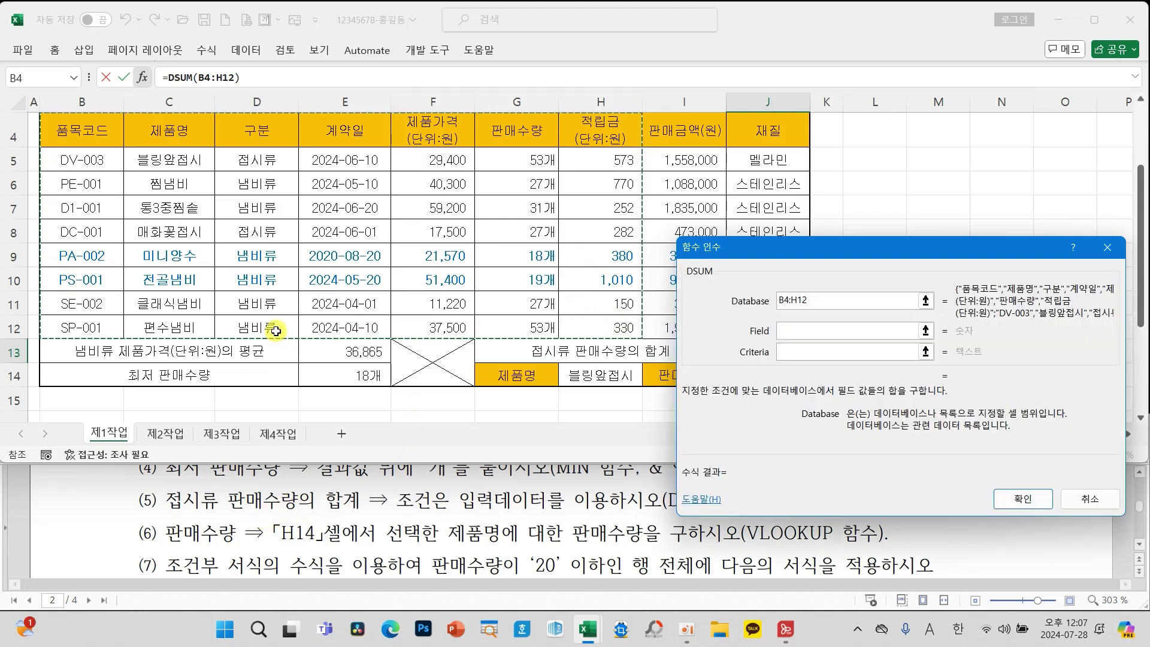
left_click_drag(110, 179, 88, 255)
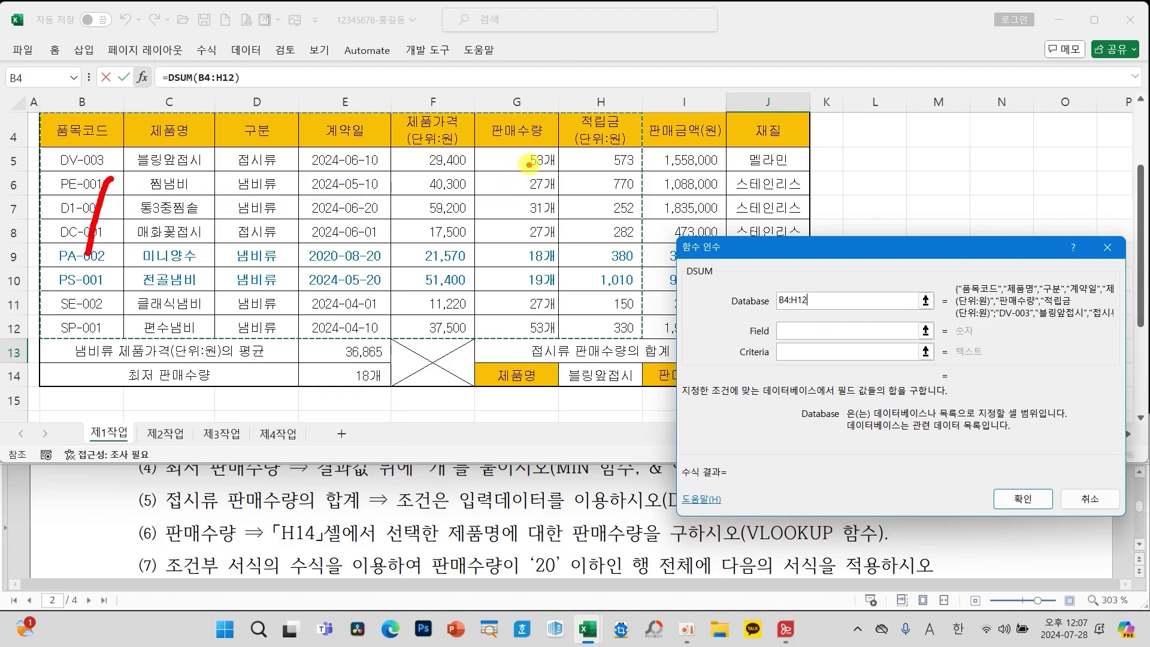
mouse_move(532, 162)
left_mouse_down()
mouse_move(526, 238)
mouse_move(505, 236)
left_mouse_up()
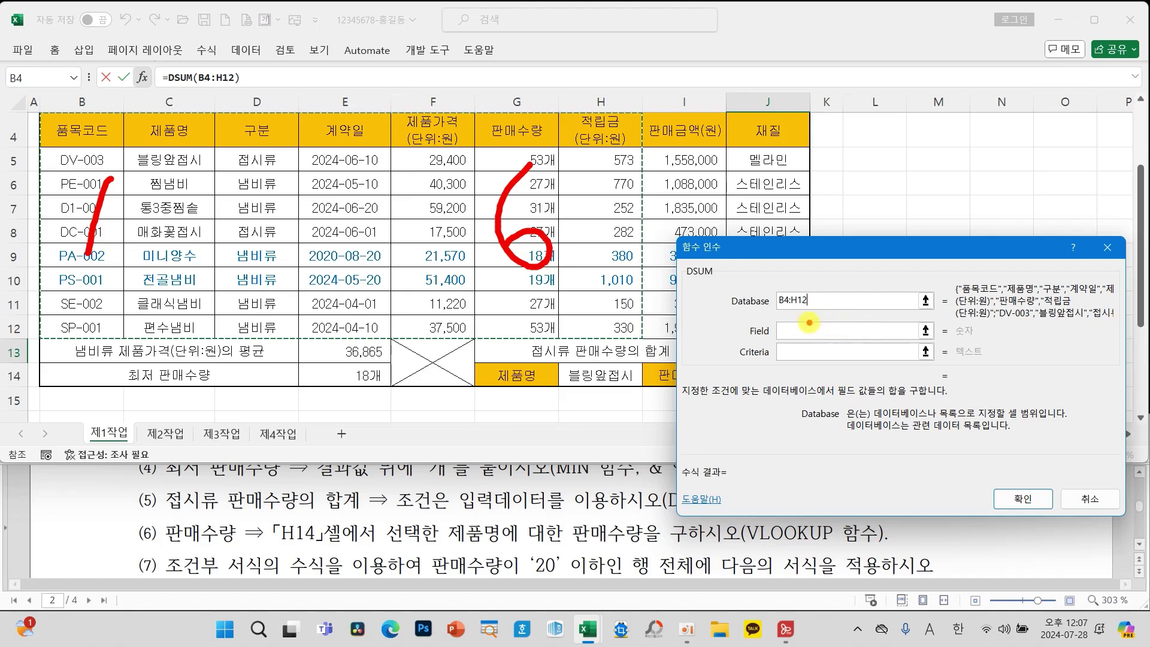
mouse_move(810, 323)
left_mouse_down()
mouse_move(795, 354)
mouse_move(790, 336)
left_mouse_up()
key("Escape")
Set DSUM's Field to 6 and Criteria to D4:D5, and accept the formula in J13
left_click(799, 328)
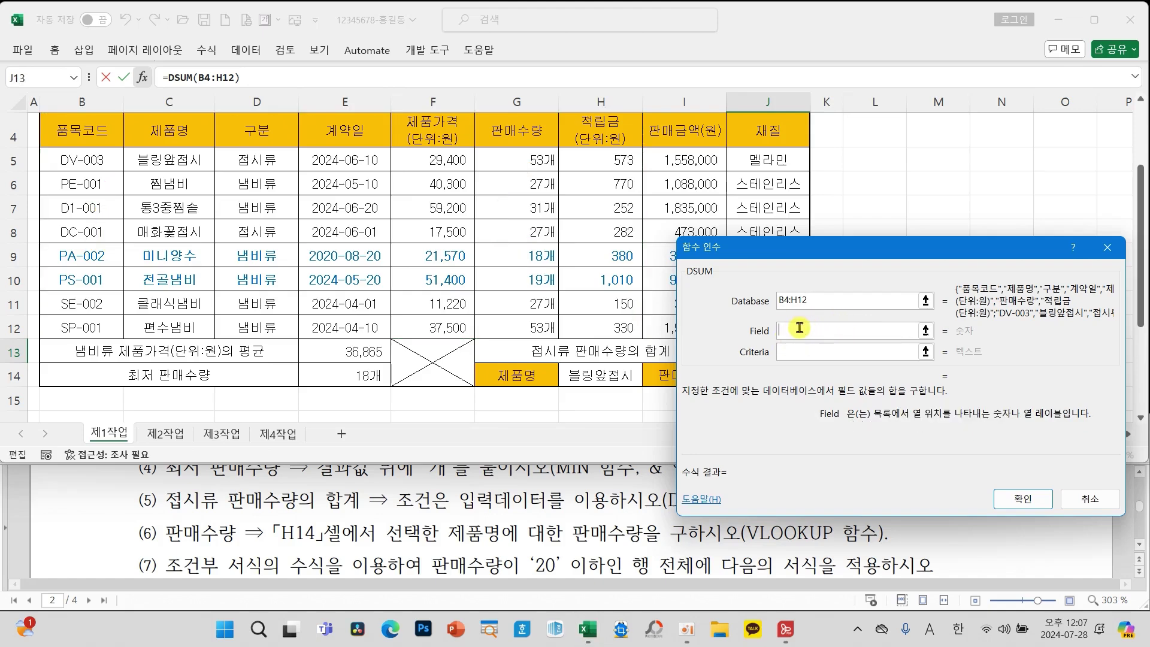
type("6")
left_click(797, 351)
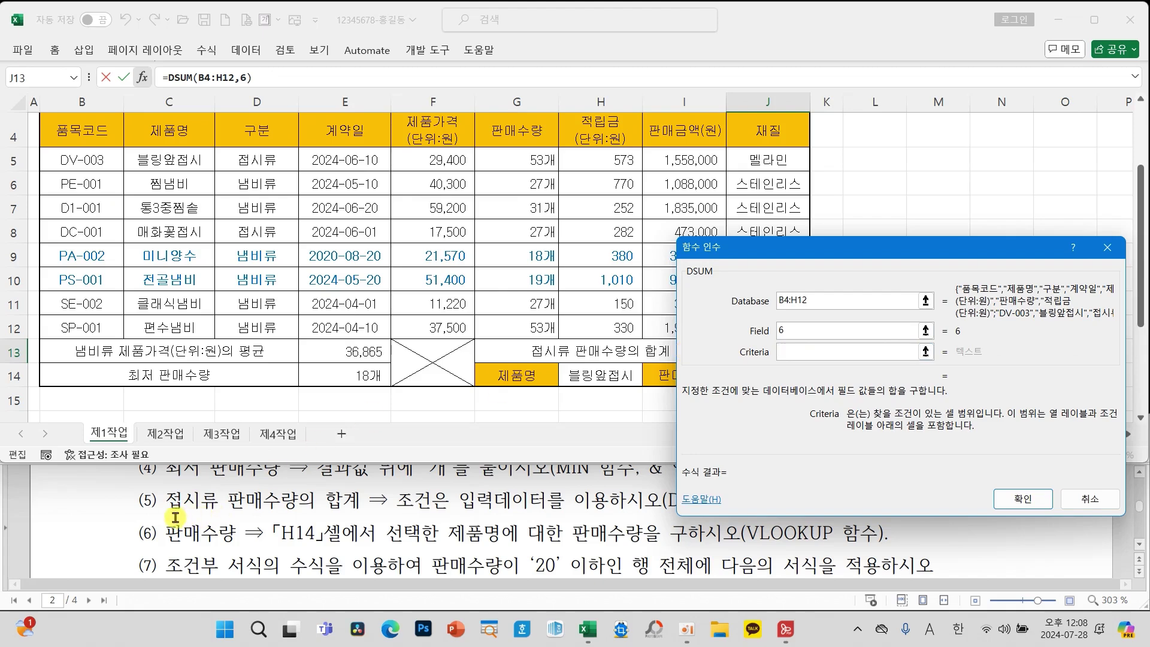
left_click(261, 128)
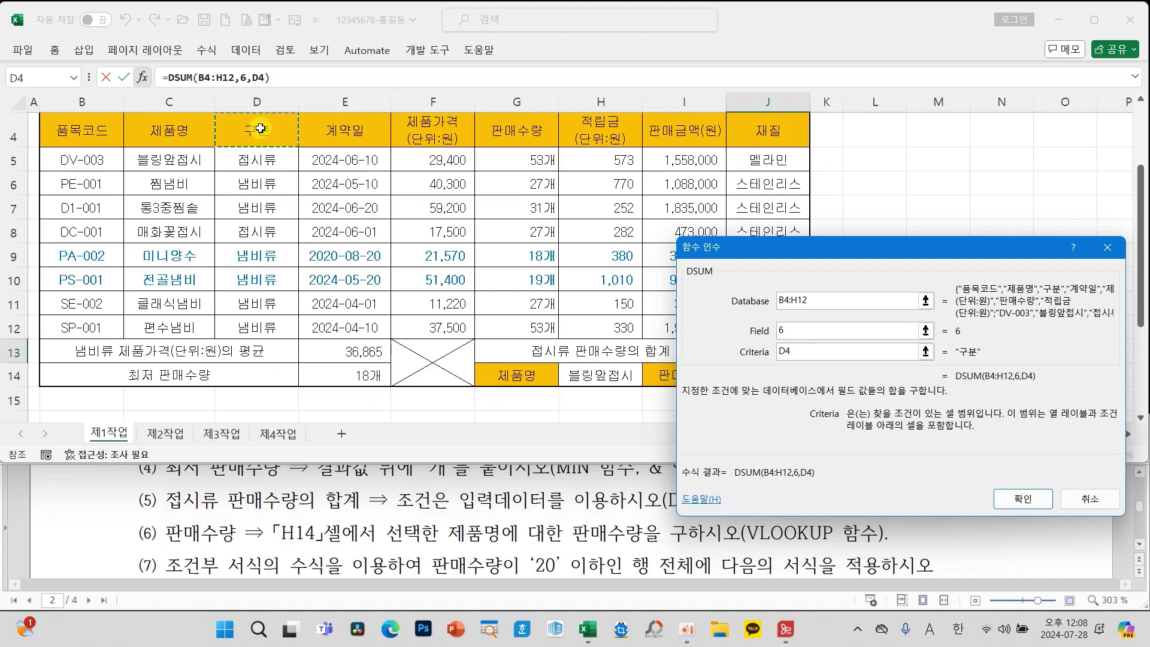
left_click_drag(261, 128, 263, 161)
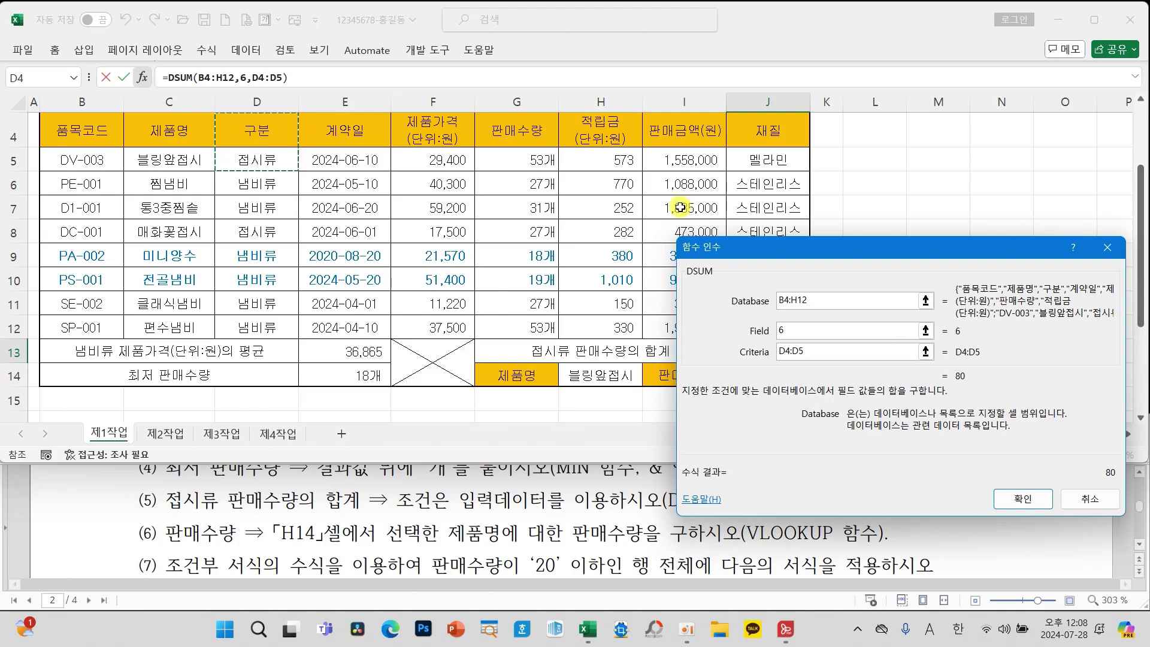
left_click(1024, 499)
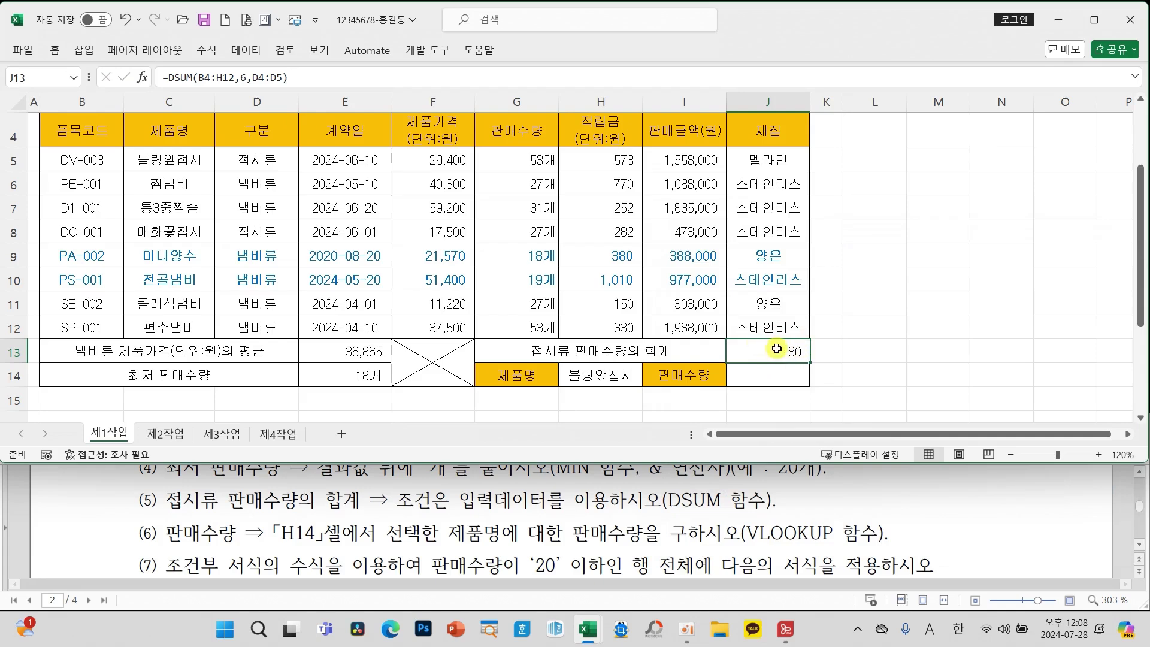
Select cell J14, the result cell for 판매수량
left_click(777, 372)
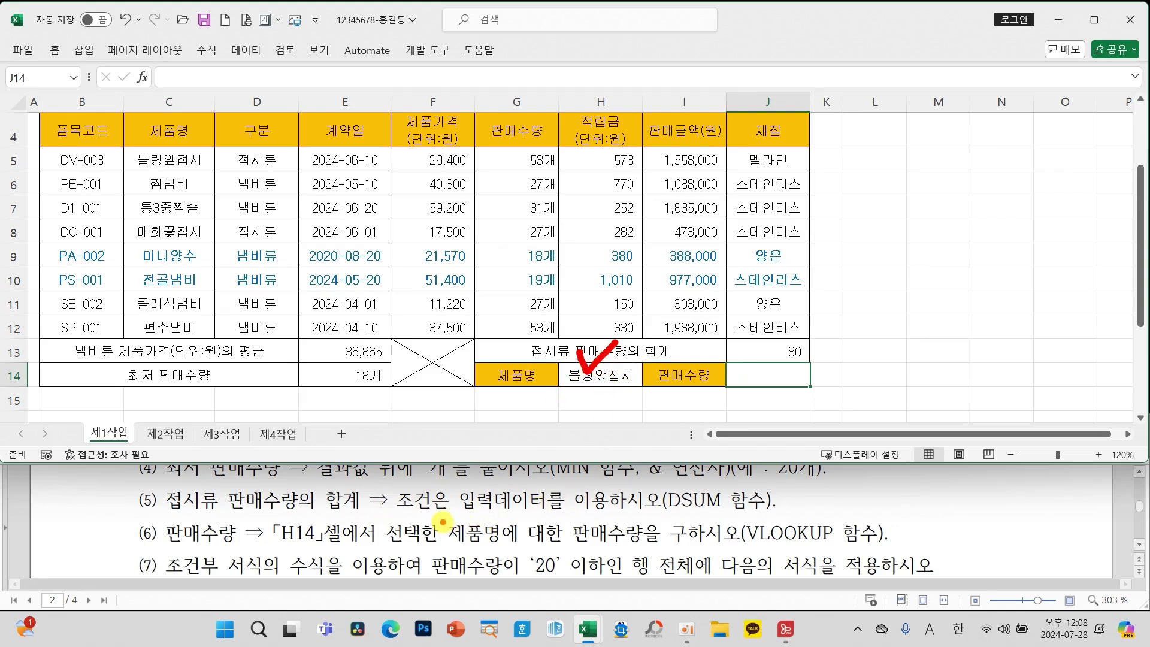
mouse_move(442, 521)
left_mouse_down()
mouse_move(569, 548)
mouse_move(650, 548)
left_mouse_up()
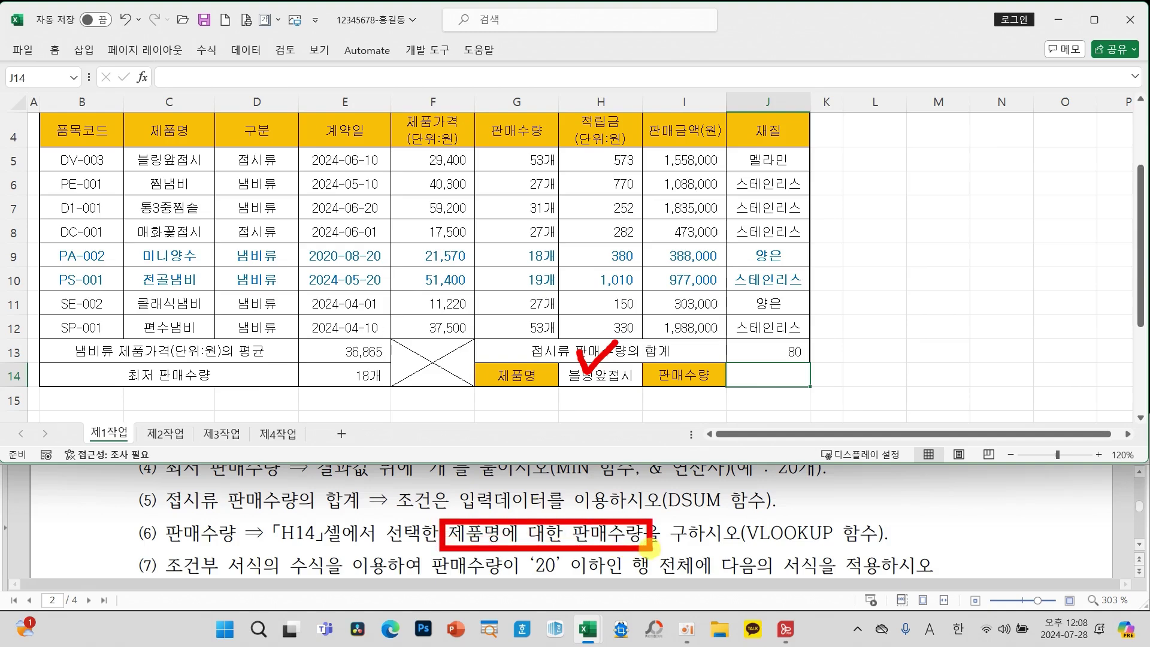
mouse_move(677, 508)
left_mouse_down()
mouse_move(707, 527)
mouse_move(743, 516)
mouse_move(746, 563)
left_mouse_up()
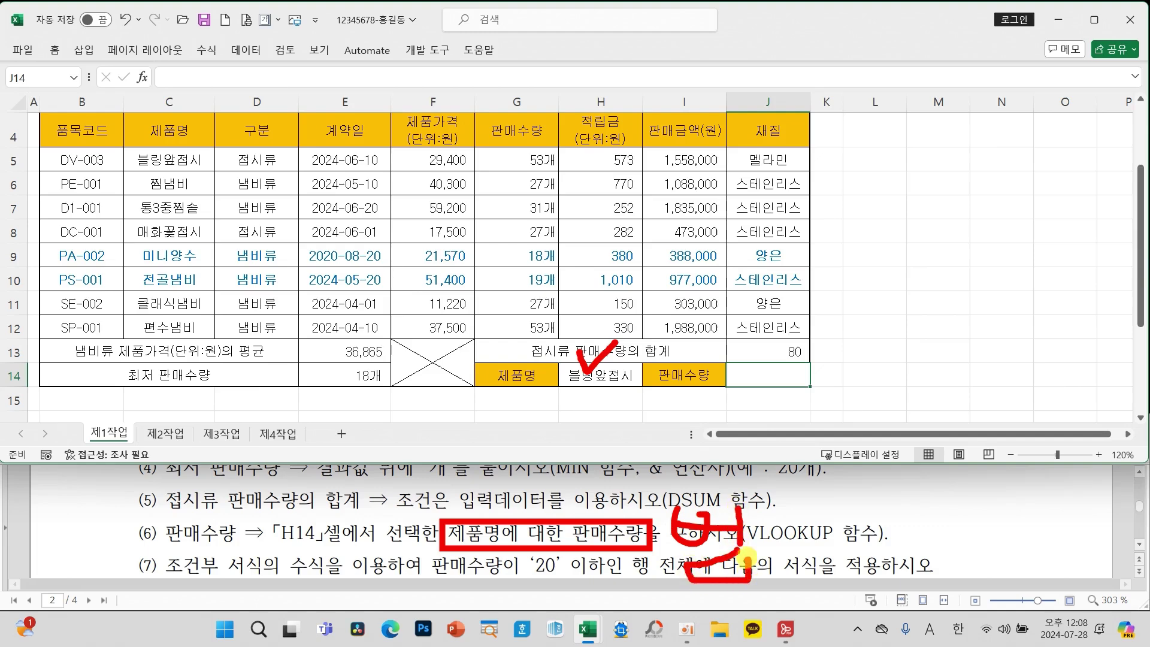
mouse_move(788, 501)
left_mouse_down()
mouse_move(773, 533)
mouse_move(789, 503)
left_mouse_up()
left_click_drag(764, 546, 844, 547)
left_click_drag(804, 550, 805, 581)
left_click_drag(851, 508, 851, 572)
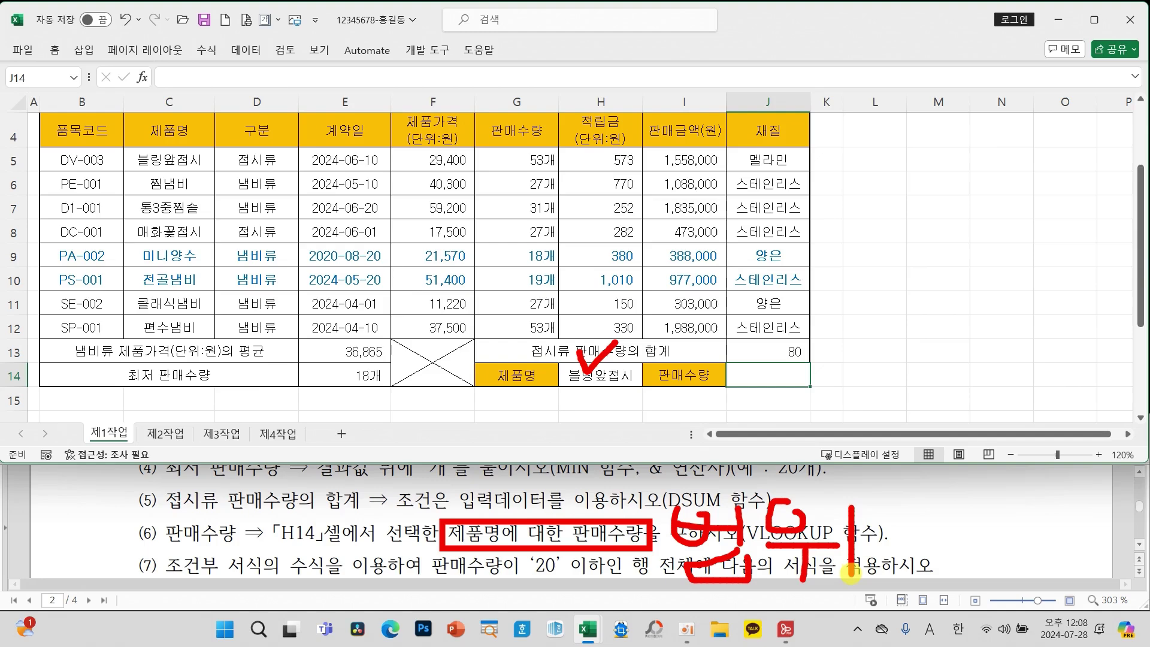
key("Escape")
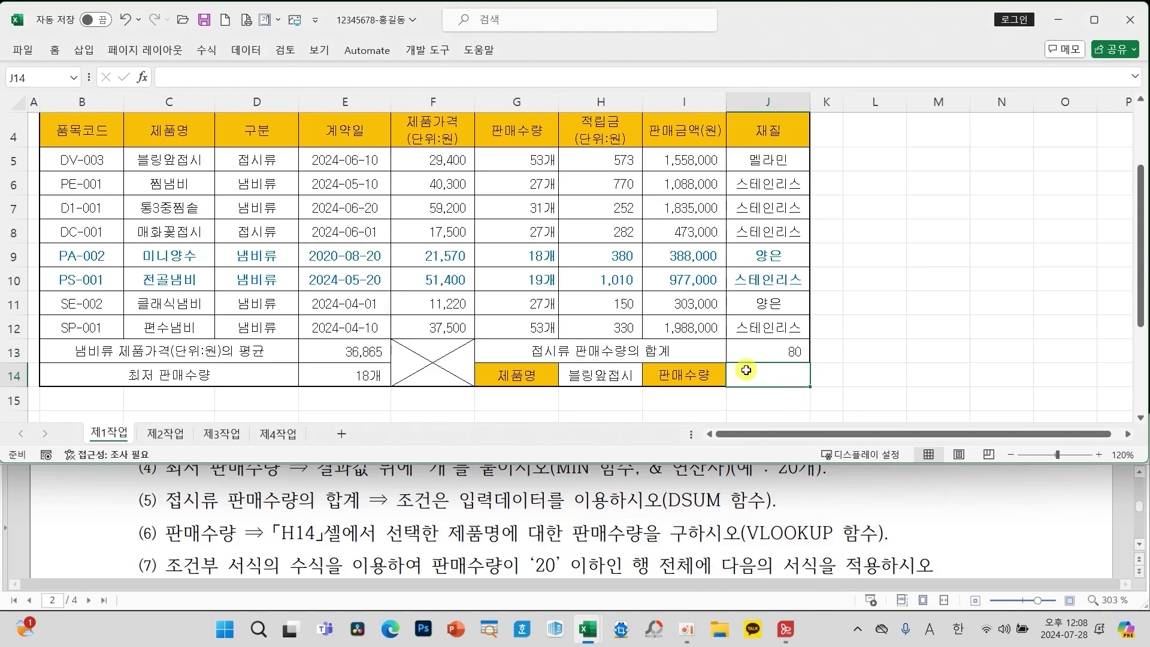
Insert the VLOOKUP function in cell J14 from the recently used functions
left_click(141, 77)
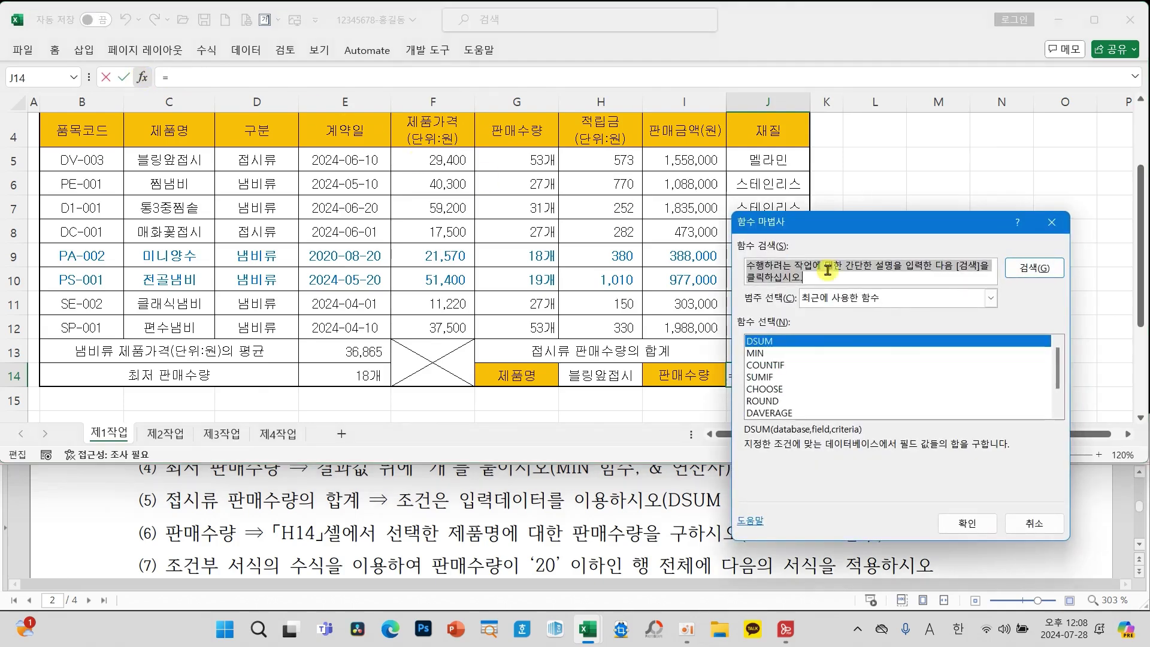
scroll(831, 386, "down", 2)
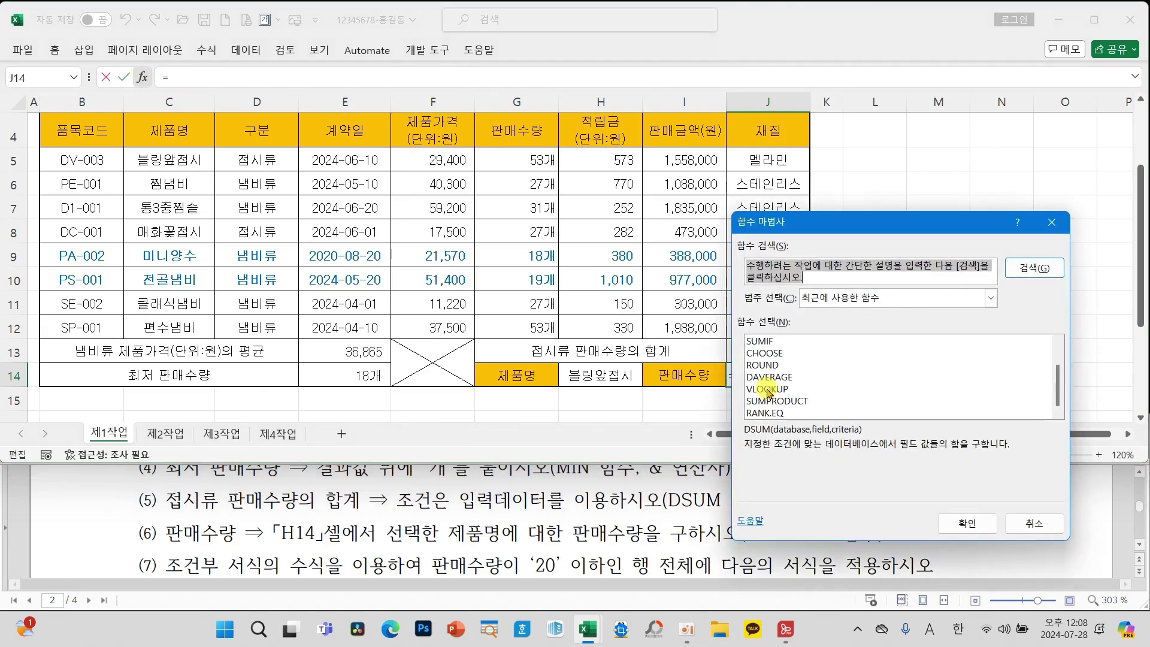
left_click(829, 390)
left_click(967, 523)
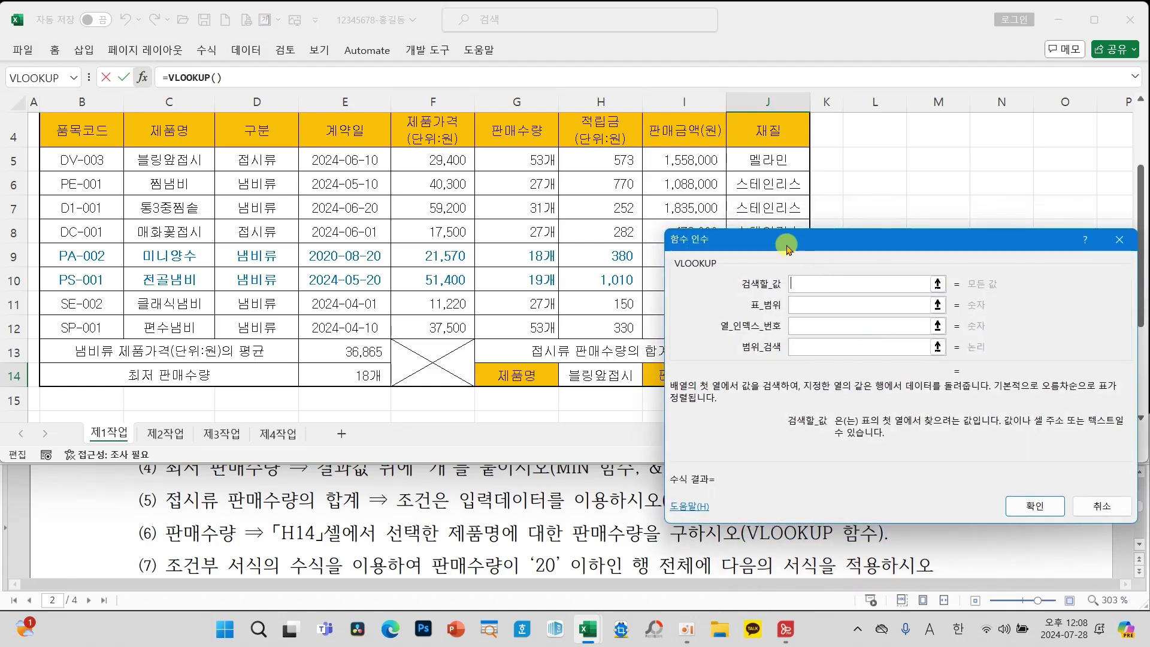
Set VLOOKUP's lookup value to H14 and its table range to C5:G12, starting at the 제품명 column
left_click(604, 374)
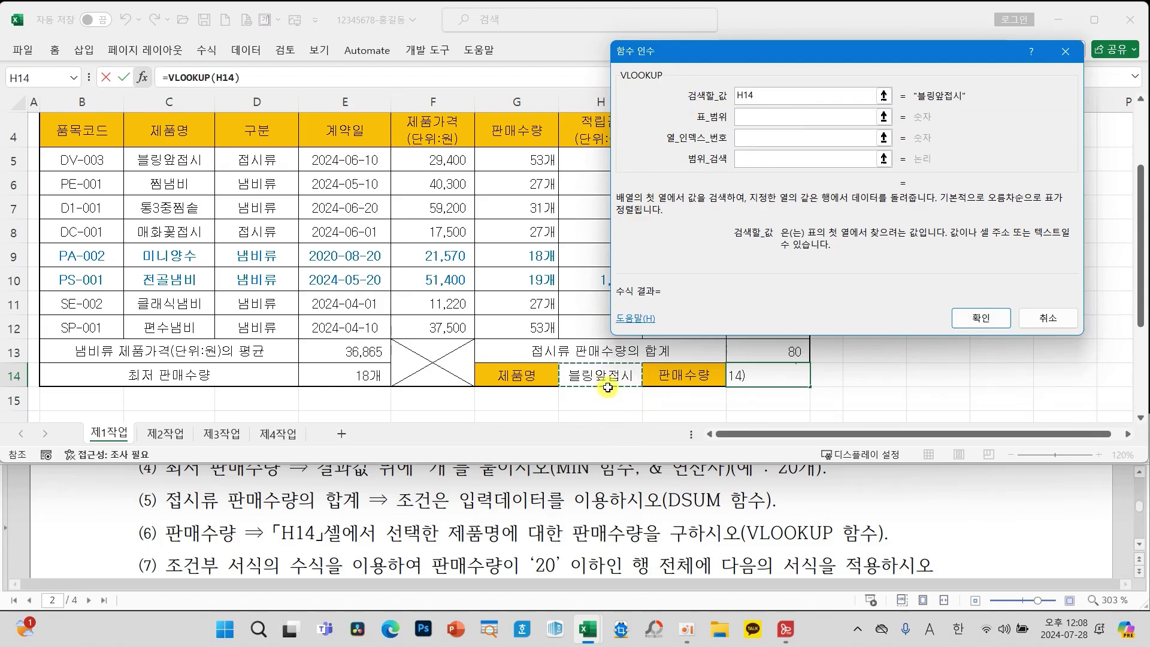
left_click(738, 120)
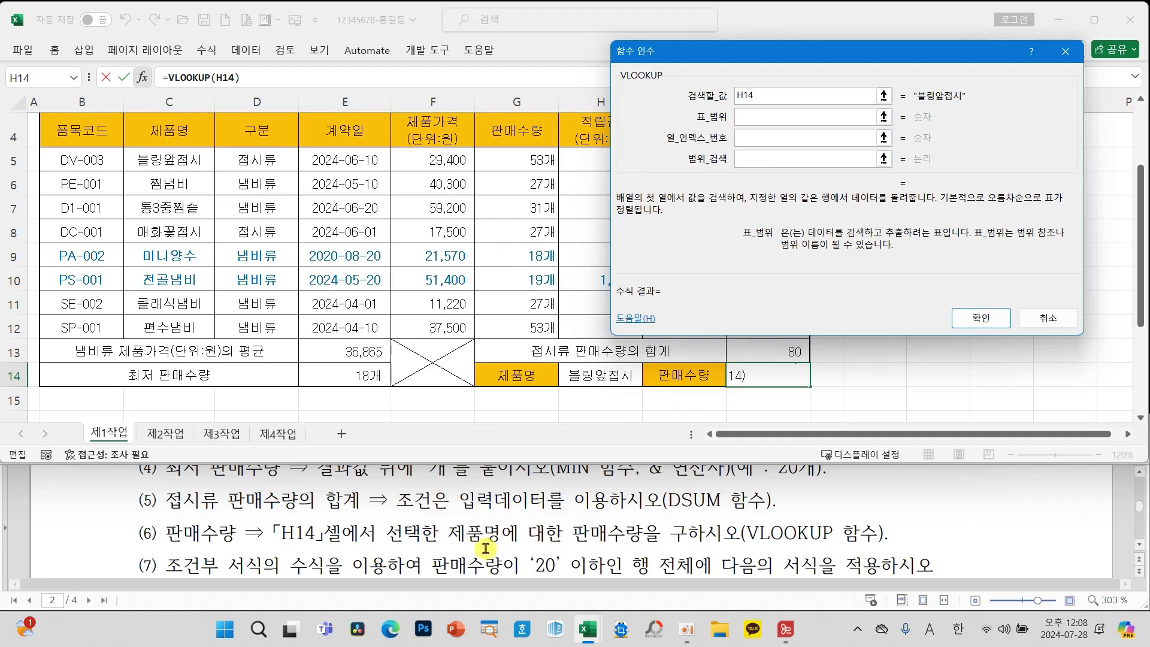
left_click(149, 160)
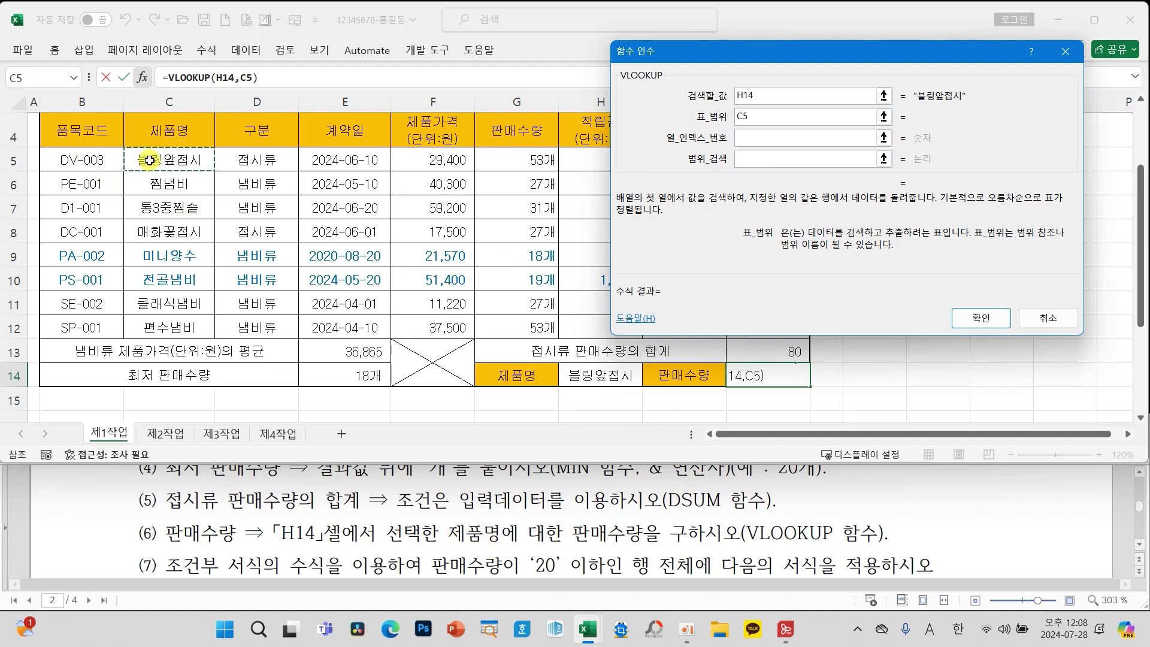
left_click_drag(149, 160, 505, 333)
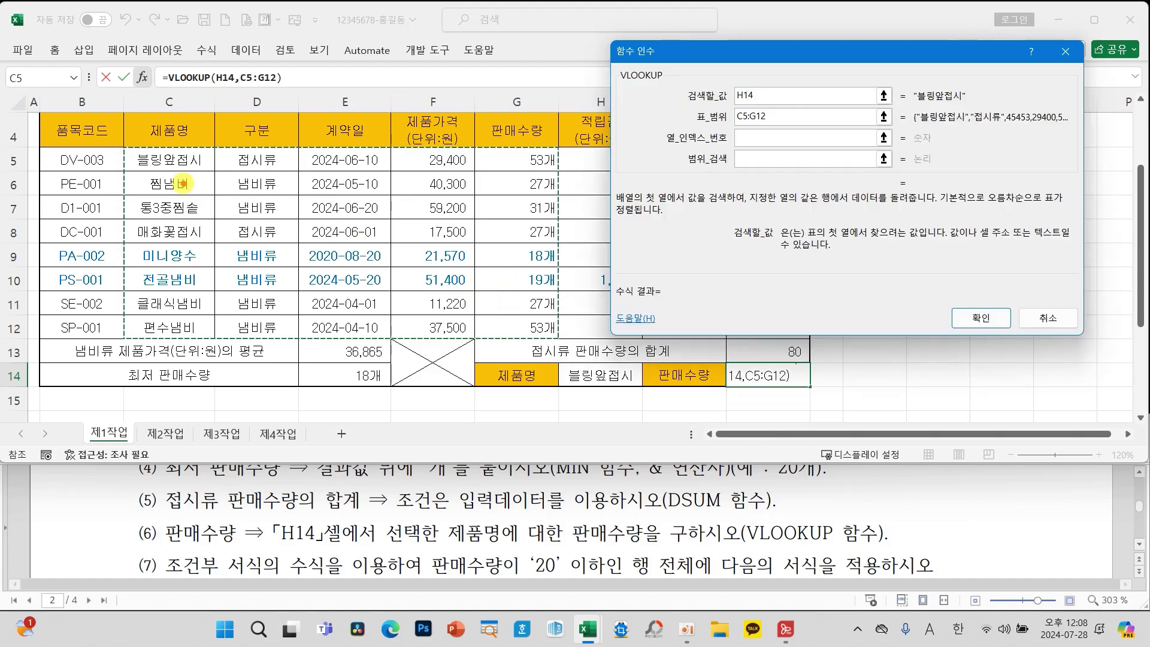
left_click_drag(183, 182, 163, 253)
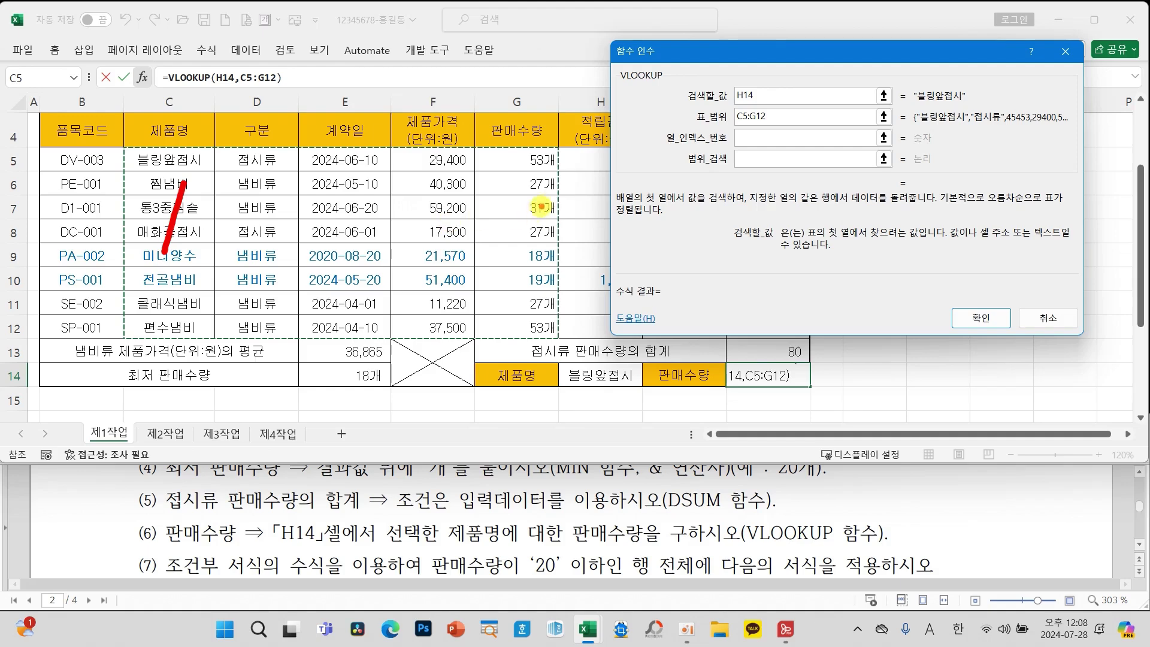
mouse_move(533, 190)
left_mouse_down()
mouse_move(484, 189)
mouse_move(486, 277)
left_mouse_up()
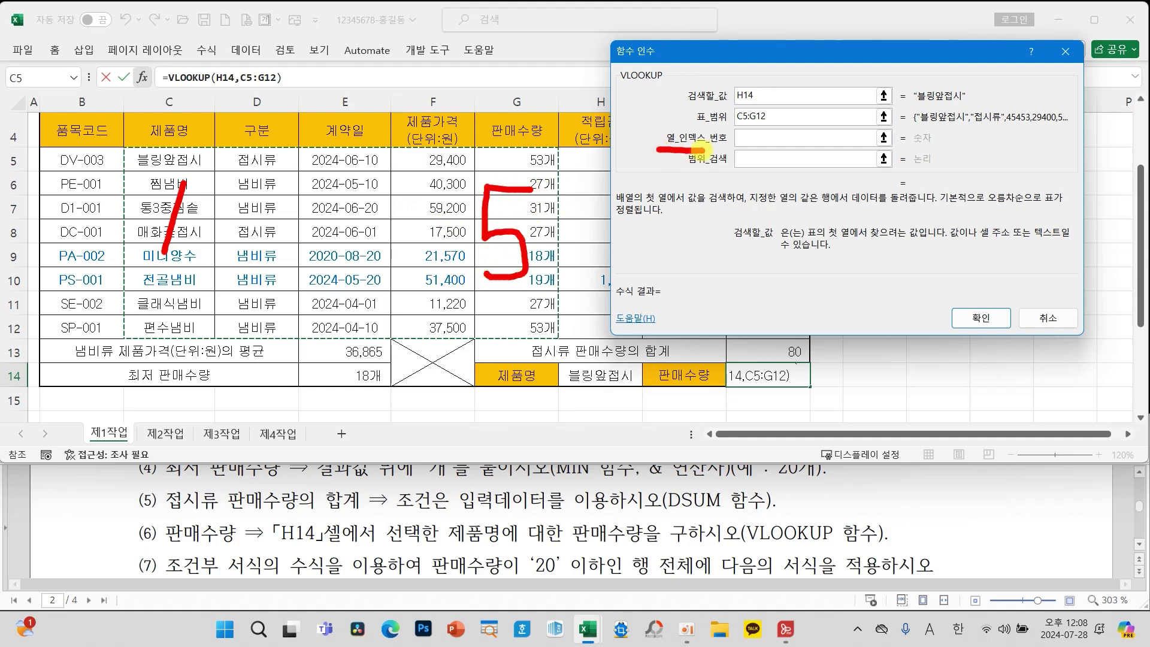
mouse_move(756, 124)
left_mouse_down()
mouse_move(740, 133)
mouse_move(745, 146)
left_mouse_up()
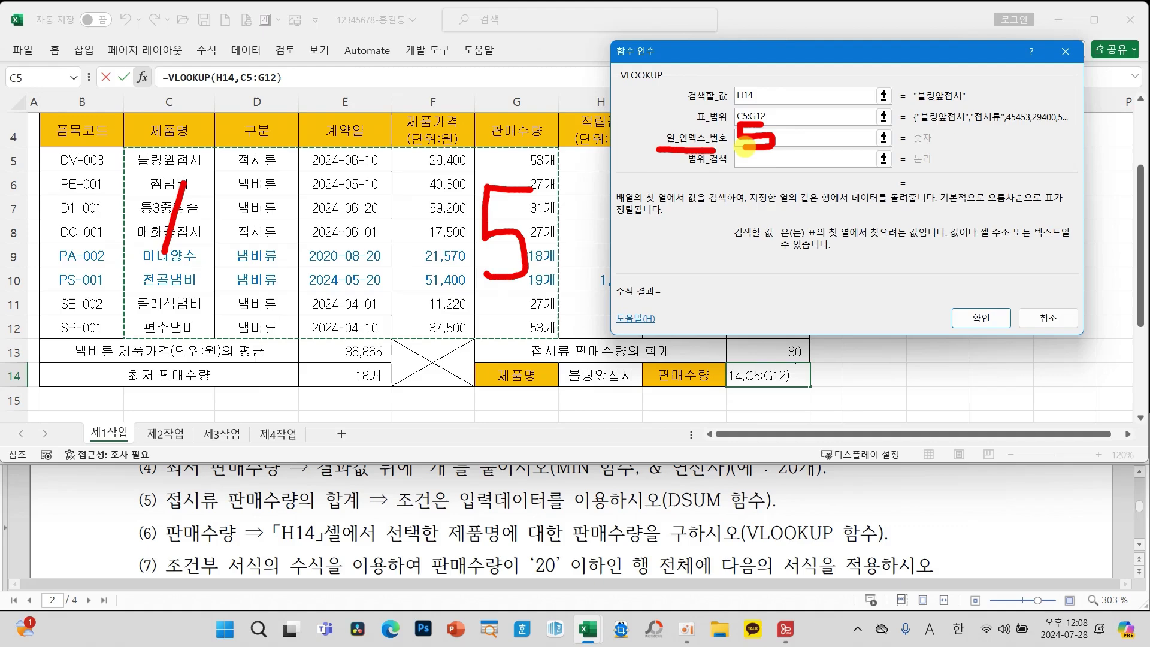
key("Escape")
Set VLOOKUP's column index to 5 and range lookup to 0 for an exact match, and accept the formula in J14
left_click(761, 138)
type("5")
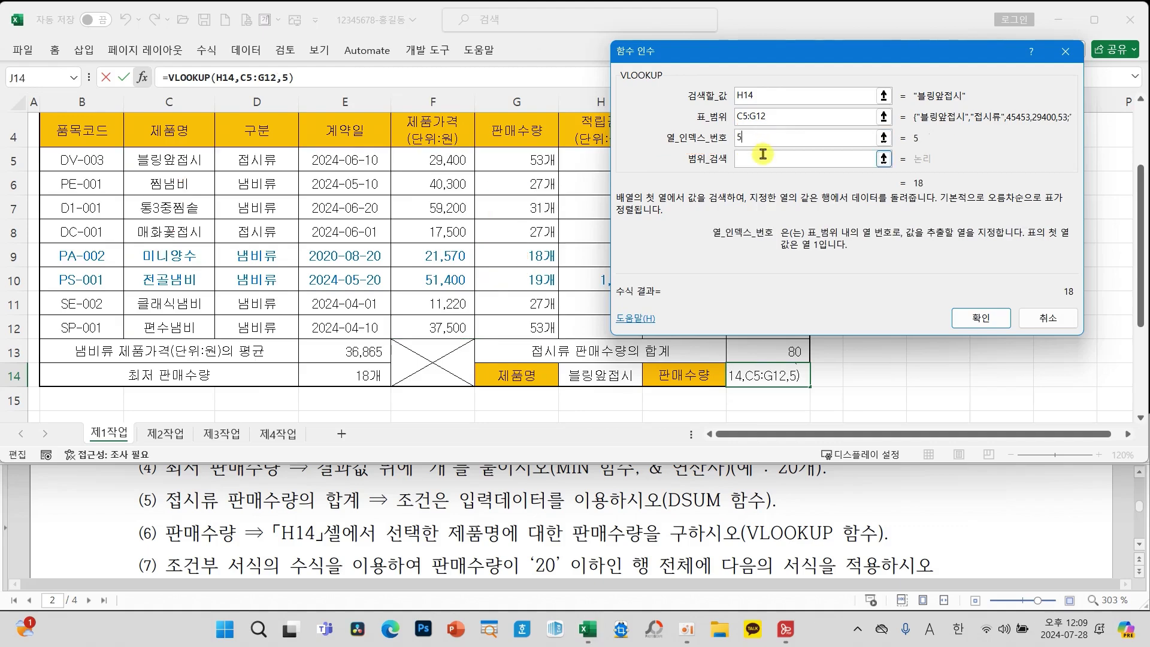
left_click(760, 157)
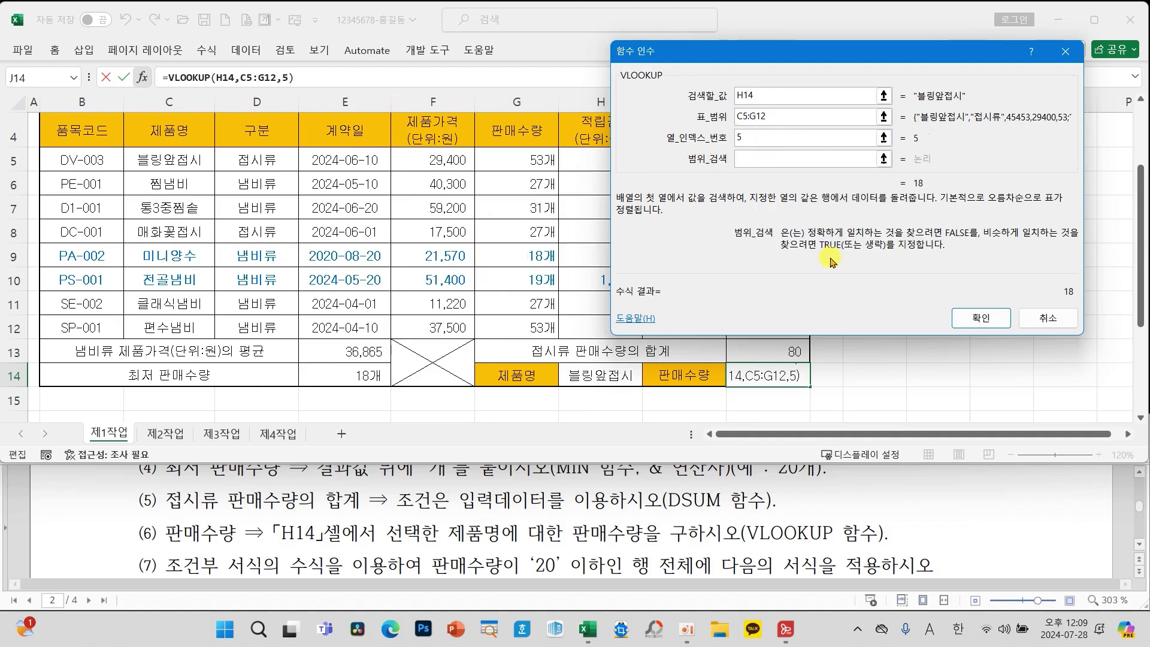
left_click_drag(733, 216, 987, 244)
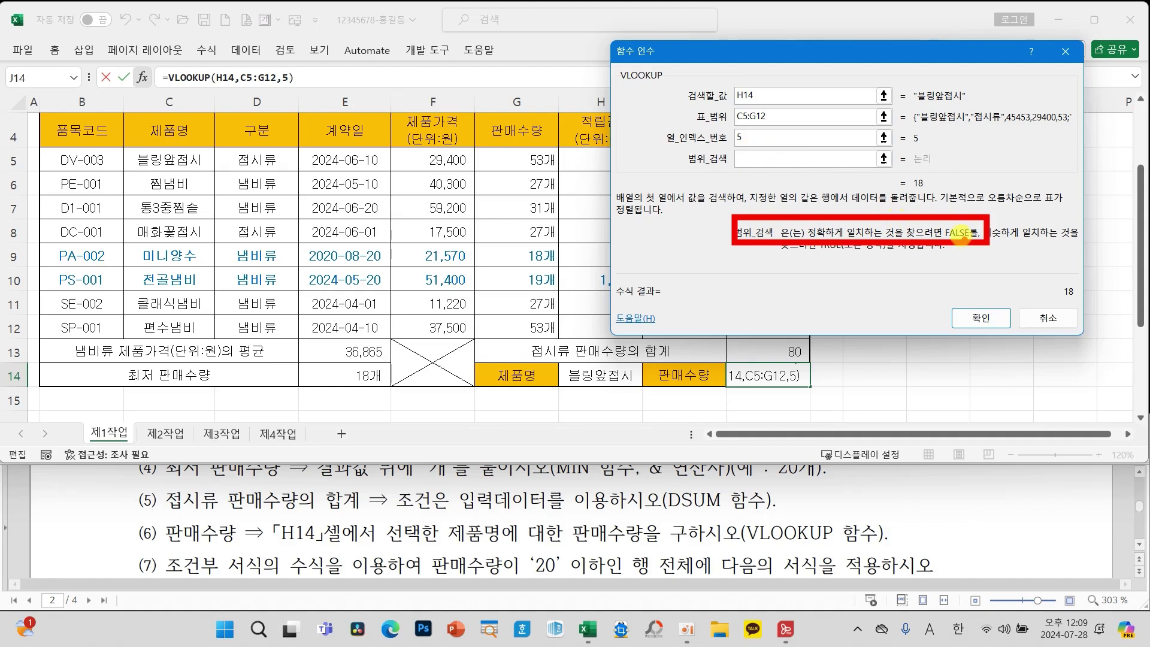
key("Escape")
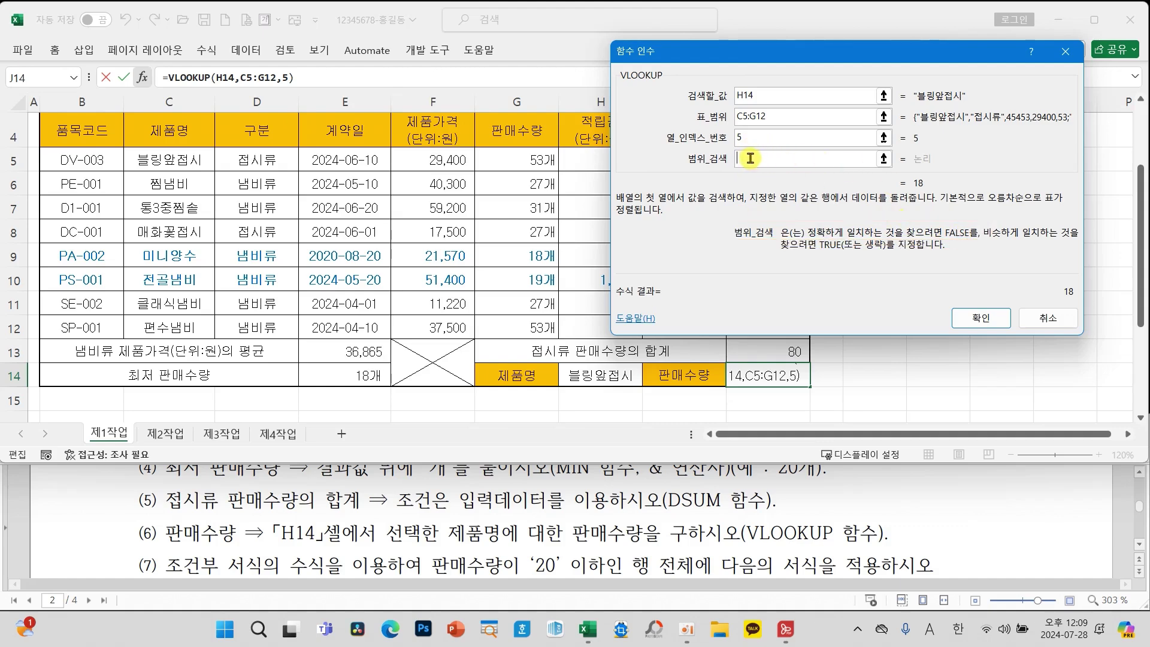
left_click(750, 158)
type("0")
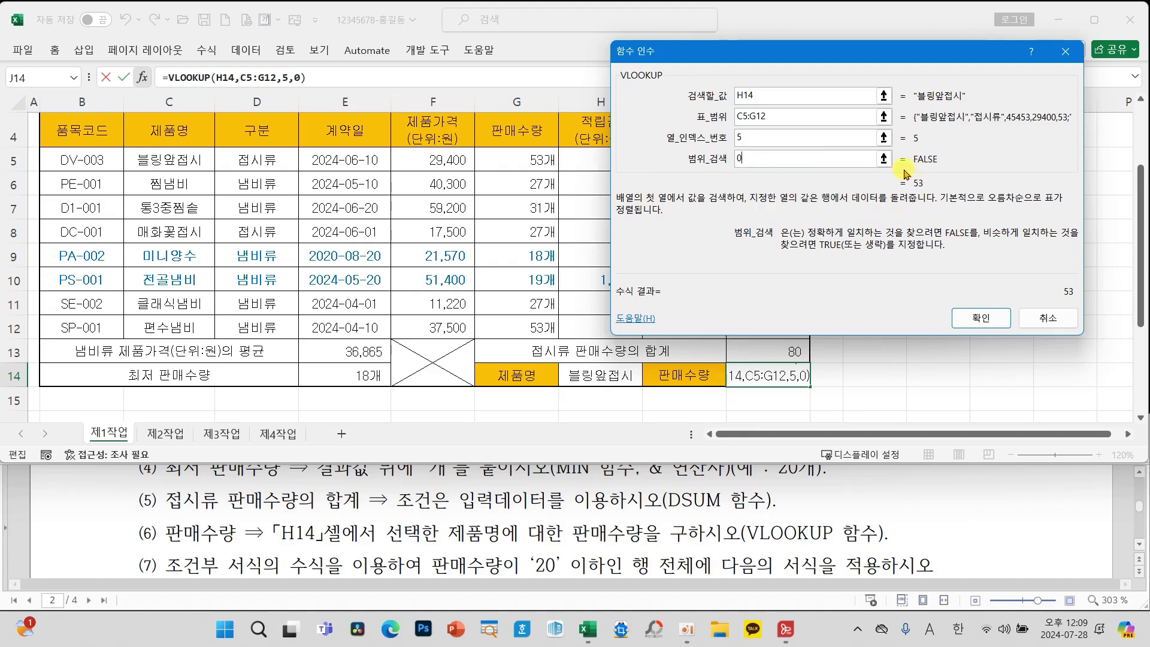
left_click(975, 321)
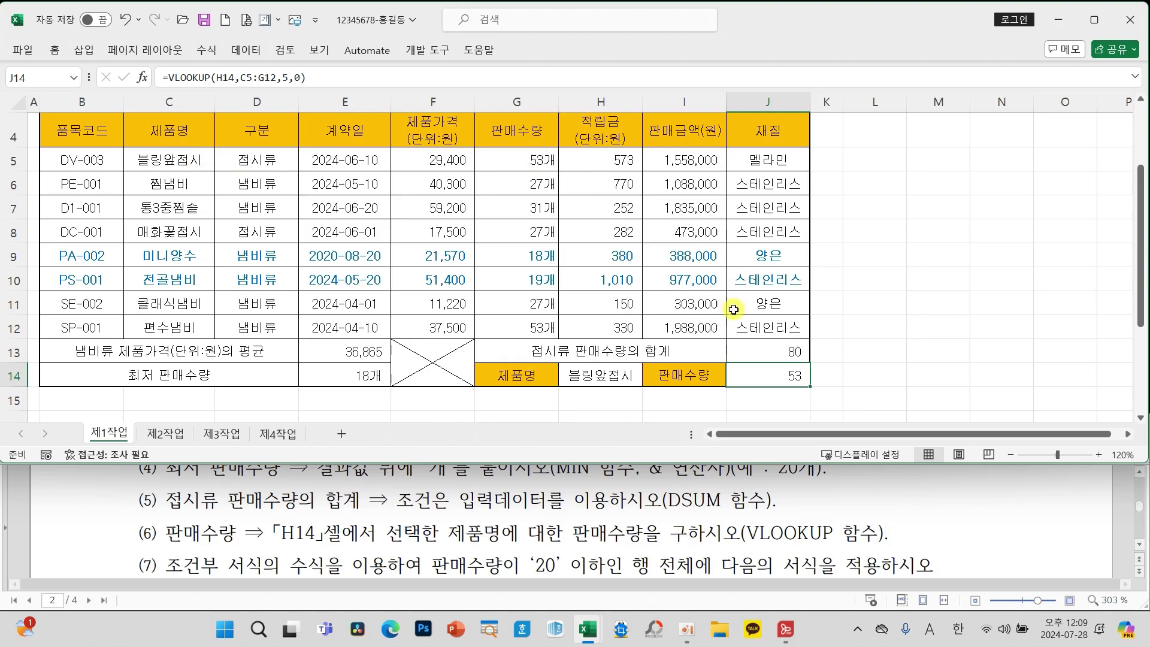
Test the lookup by choosing 매화꽃접시, 전골냄비 and again 블링앞접시 as the product name in H14
left_click(629, 378)
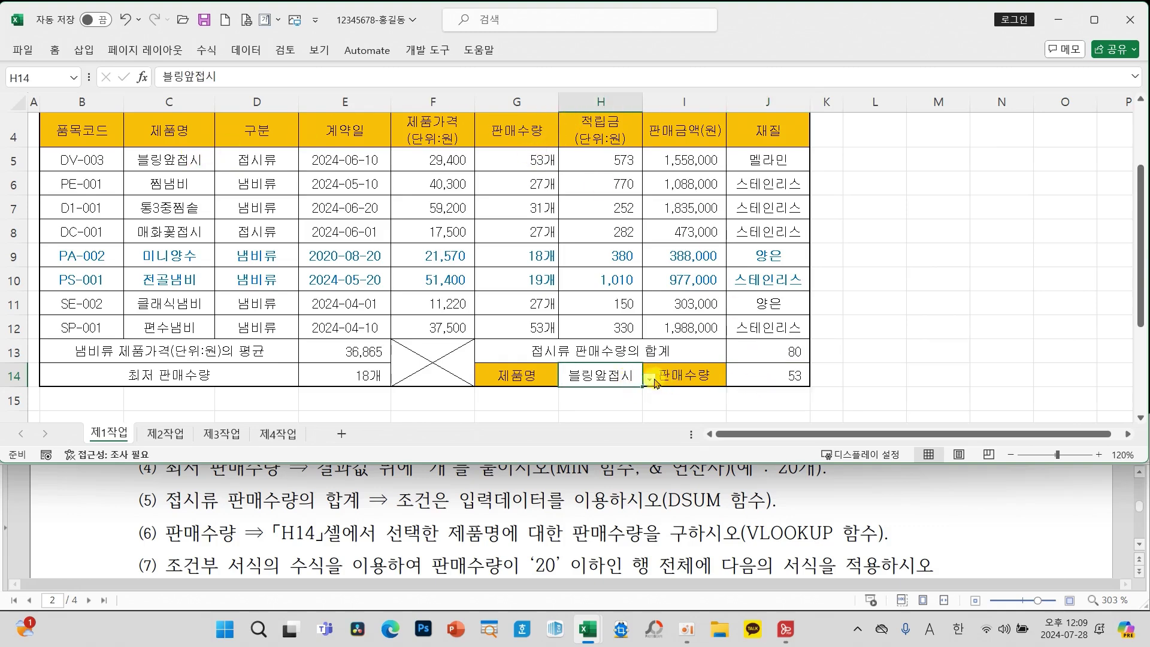
left_click(649, 379)
left_click(599, 445)
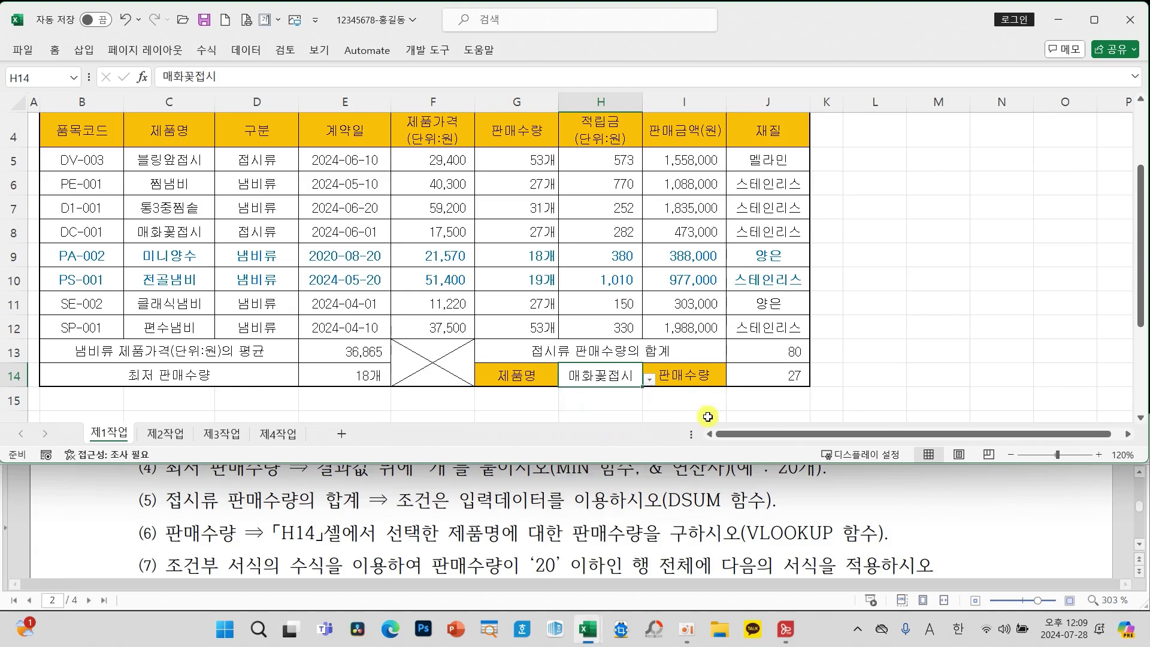
left_click(650, 379)
left_click(607, 484)
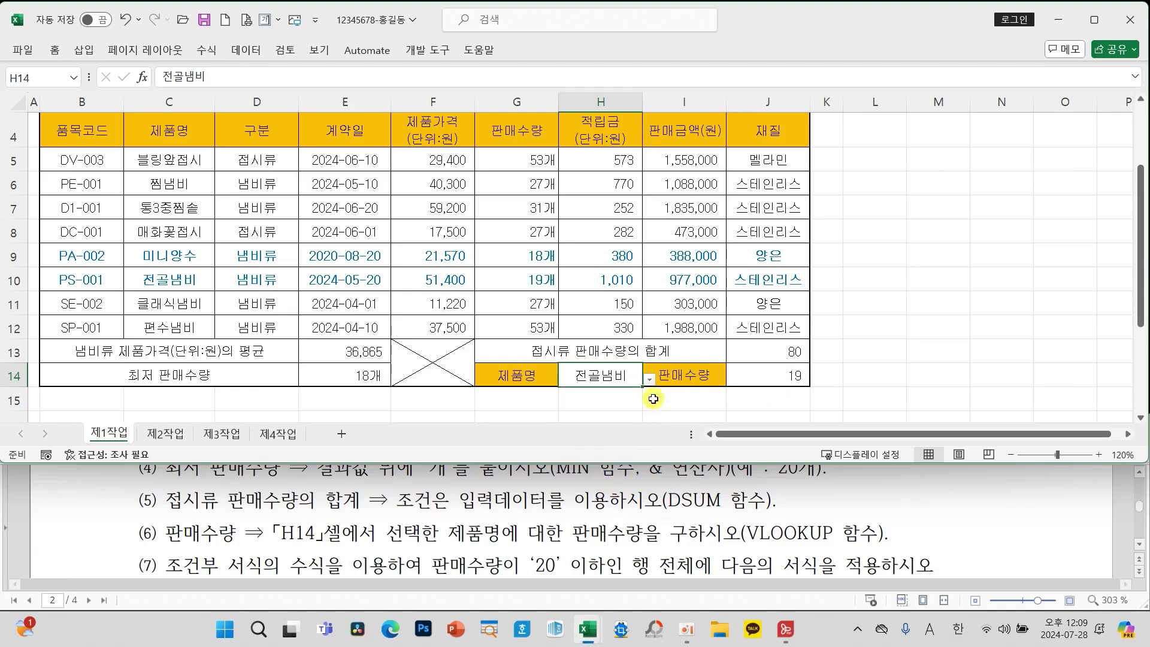
left_click(649, 379)
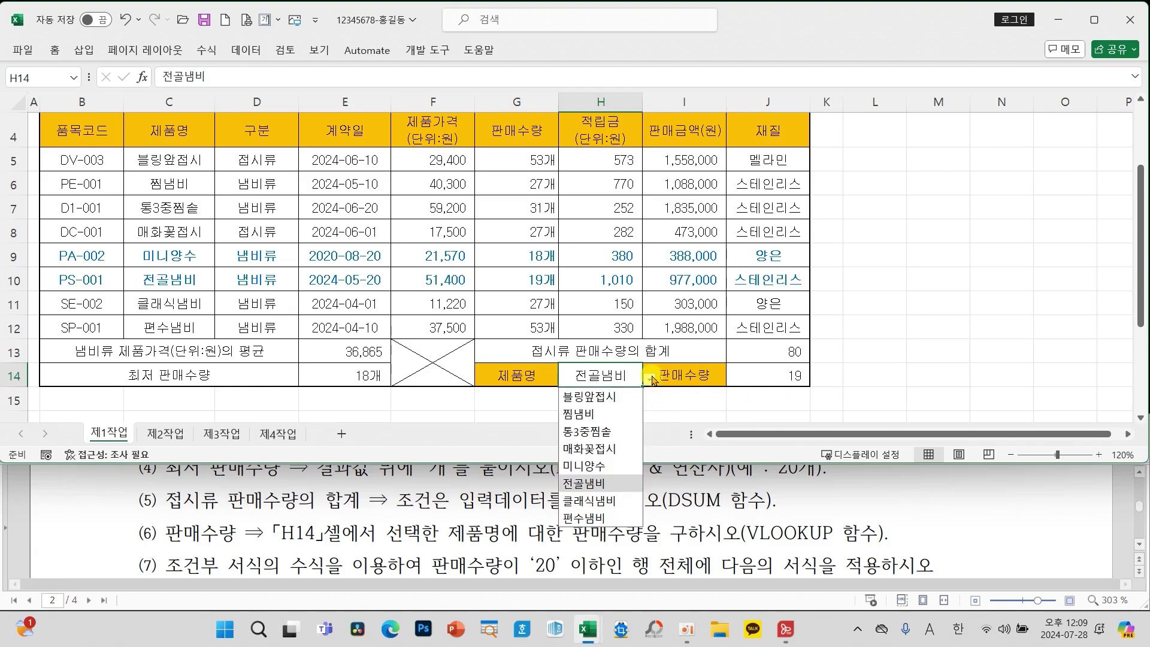
left_click(601, 399)
left_click(608, 275)
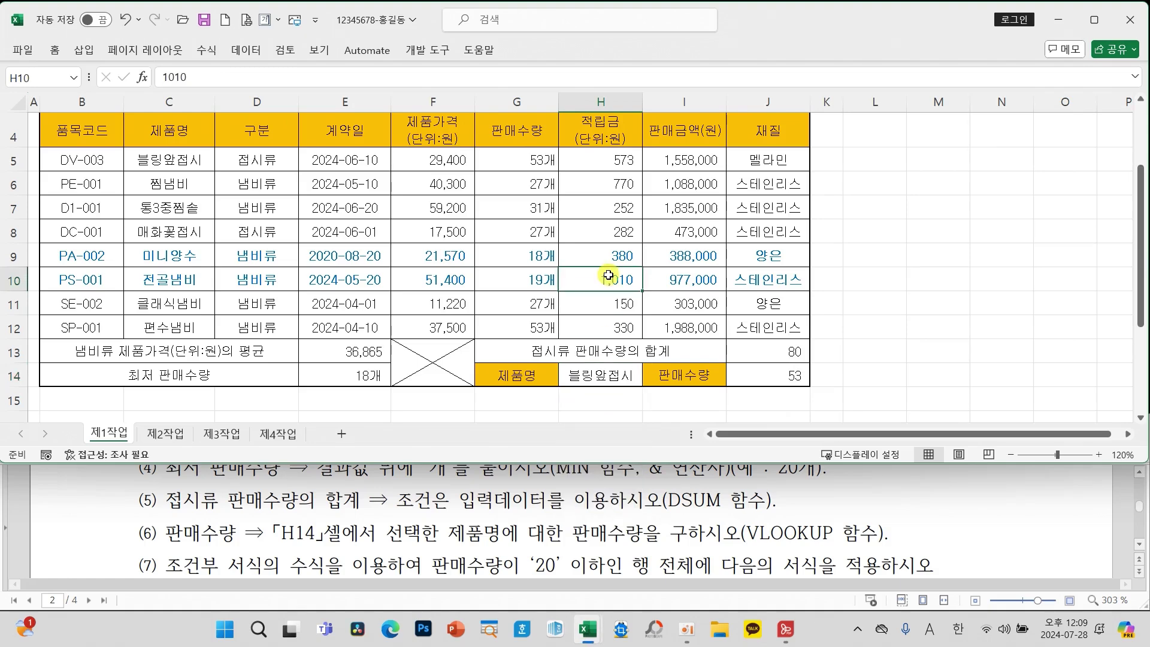
Apply a thick outside border to the data range B5:J12, checking it against the exam's sample table
scroll(611, 329, "up", 1)
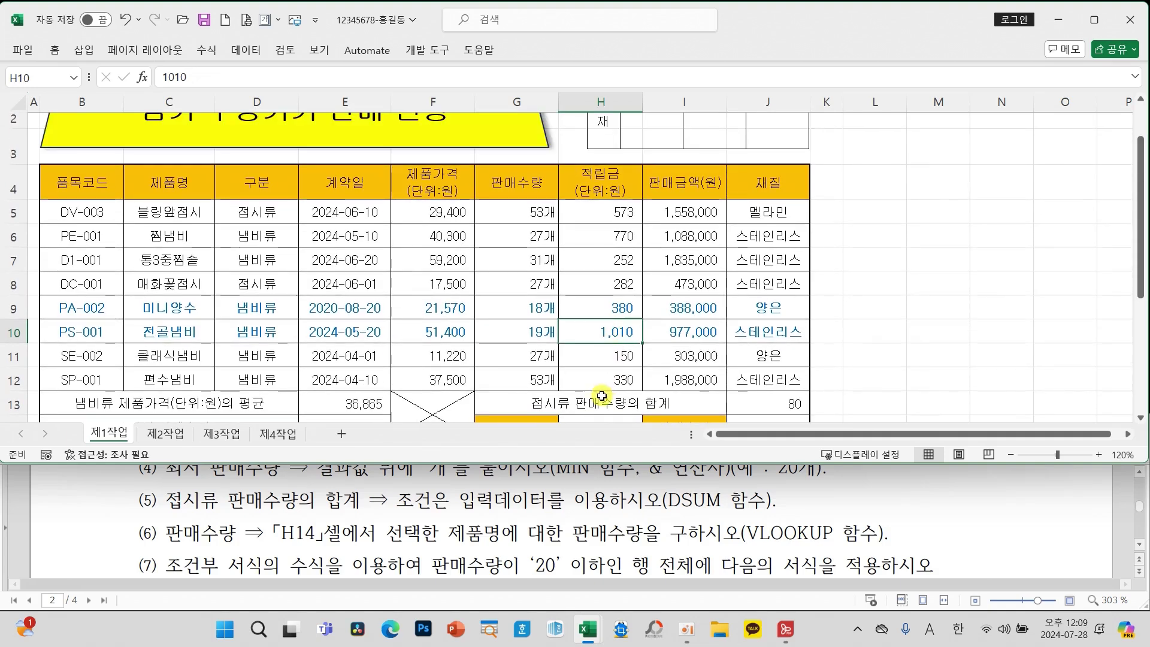
scroll(452, 275, "down", 1)
left_click_drag(57, 157, 769, 327)
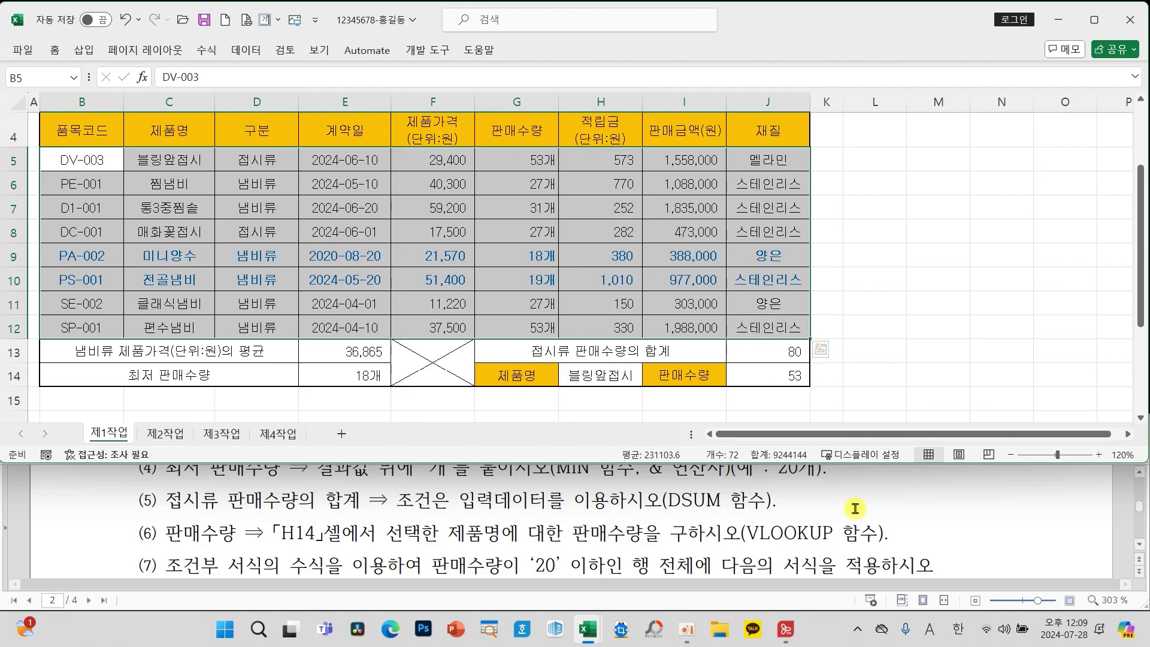
scroll(889, 526, "up", 5)
scroll(888, 526, "up", 10)
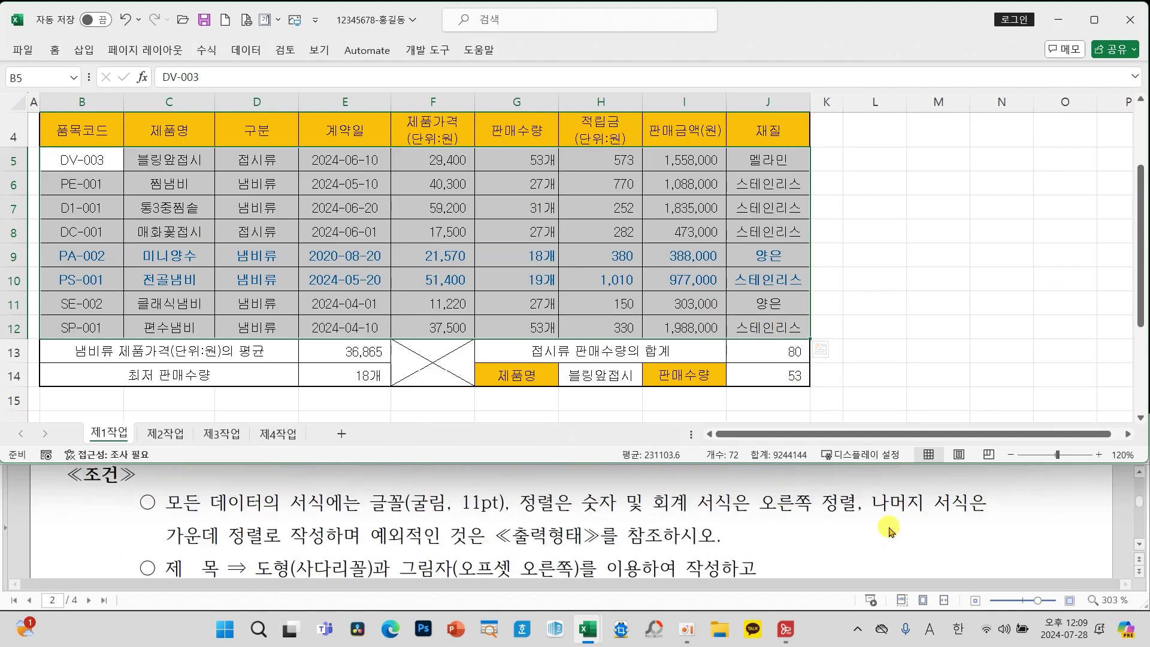
scroll(888, 526, "up", 5)
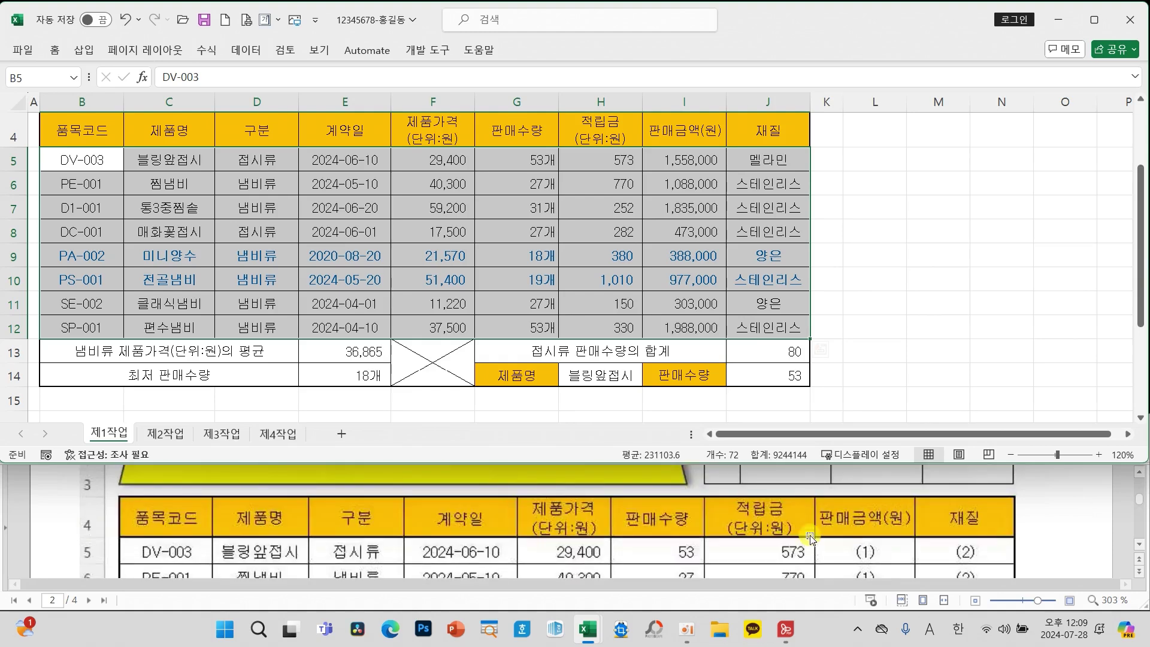
left_click(56, 51)
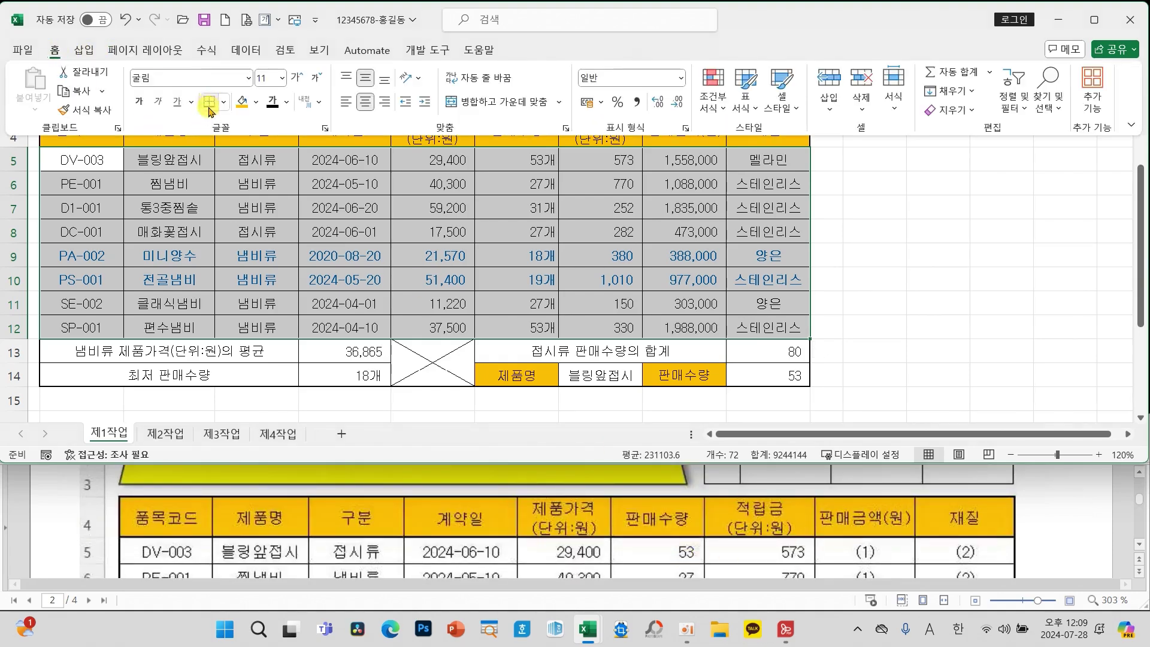
left_click(223, 103)
left_click(267, 296)
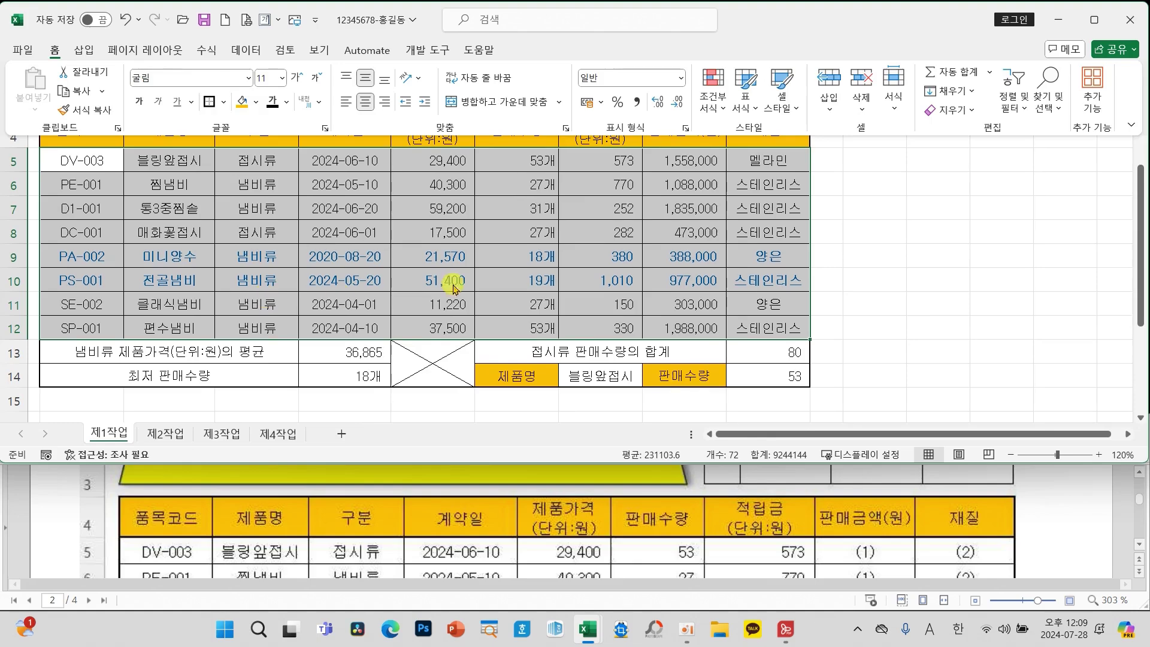
Deselect the range and extend the workbook window's height to show the whole 제1작업 table from the title to row 14
left_click(594, 234)
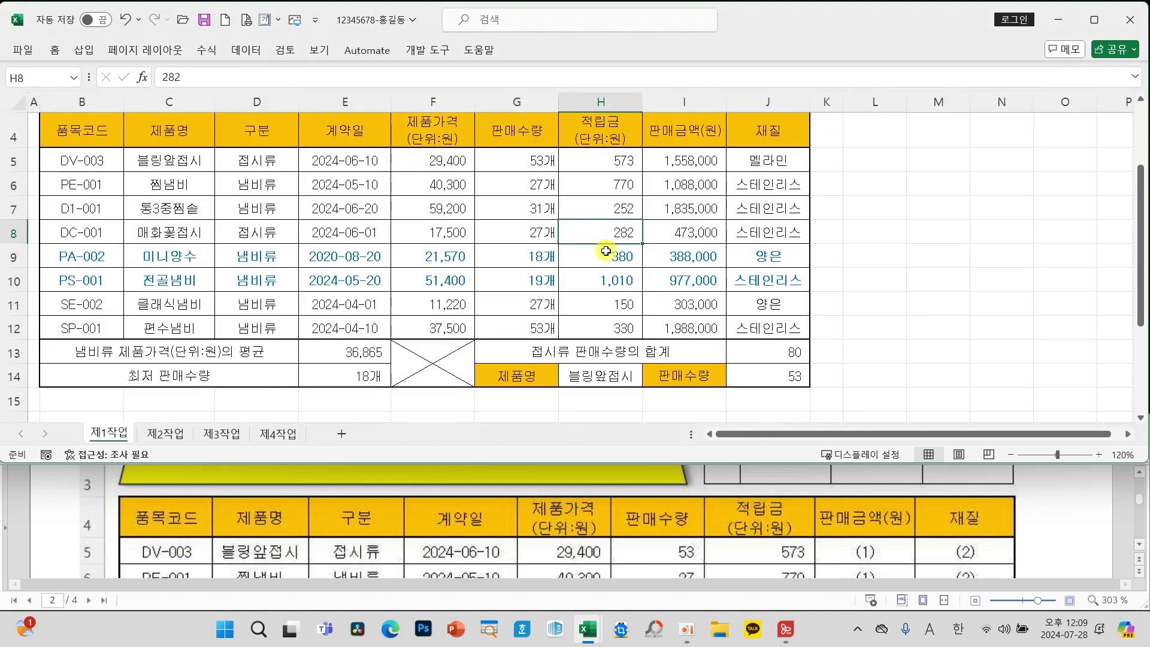
scroll(599, 239, "up", 2)
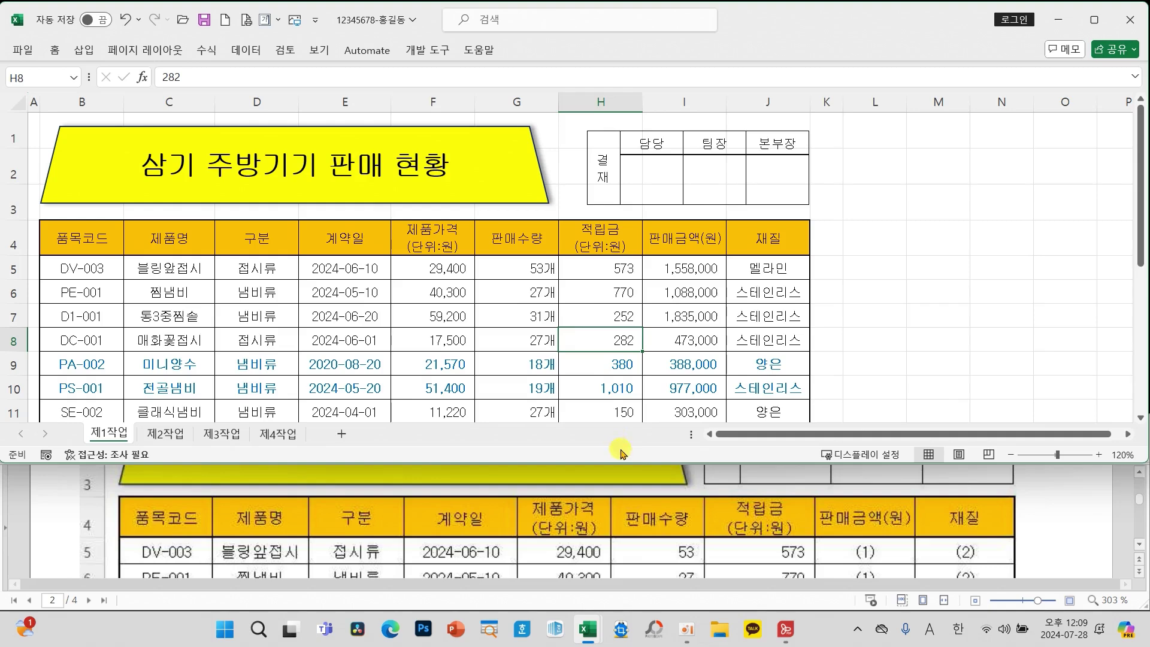
left_click_drag(631, 463, 659, 593)
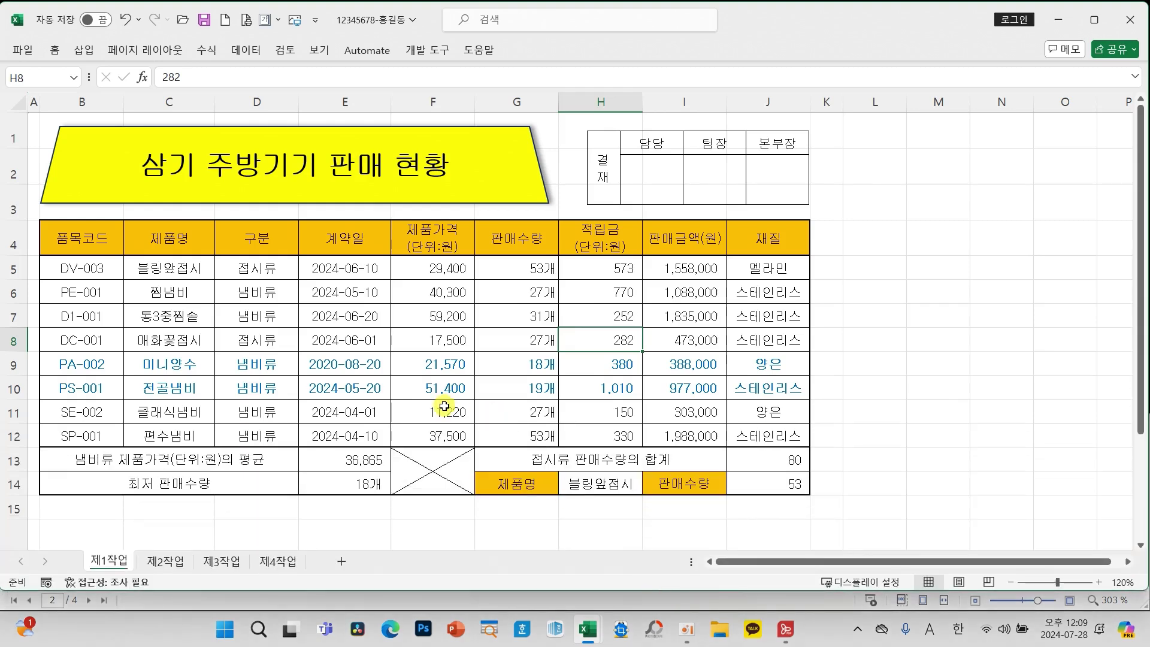
Save the workbook and look through the 제2작업, 제3작업 and 제4작업 sheets before returning to the 제1작업 sheet
left_click(441, 408)
left_click(204, 22)
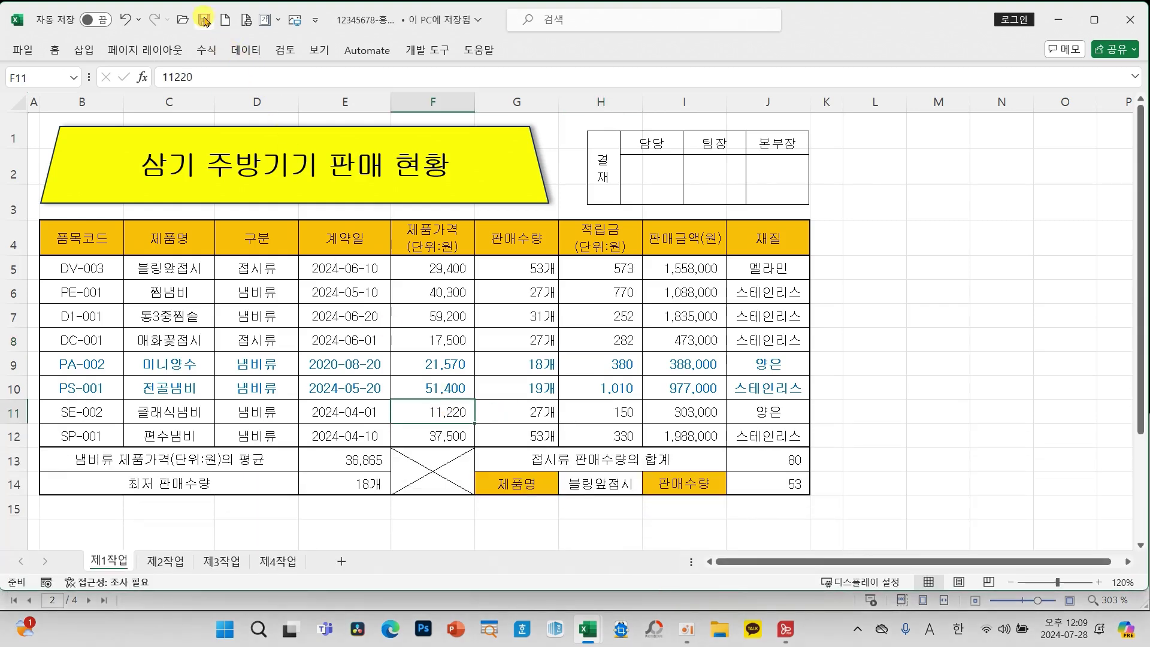
left_click(163, 563)
scroll(236, 470, "up", 2)
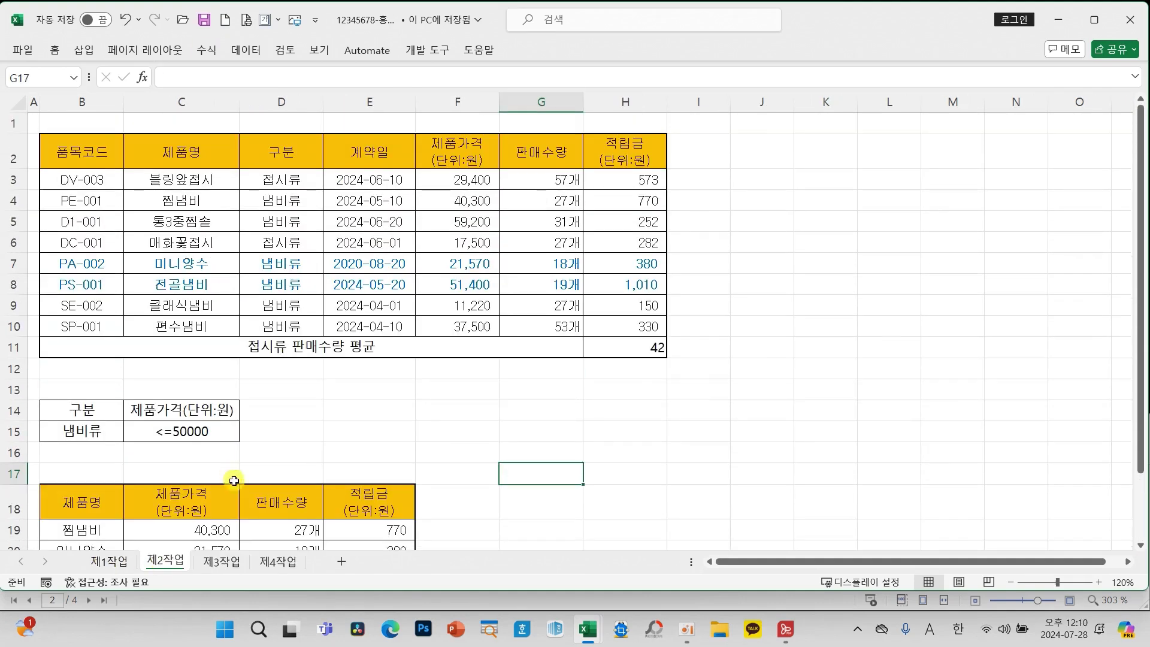
left_click(219, 564)
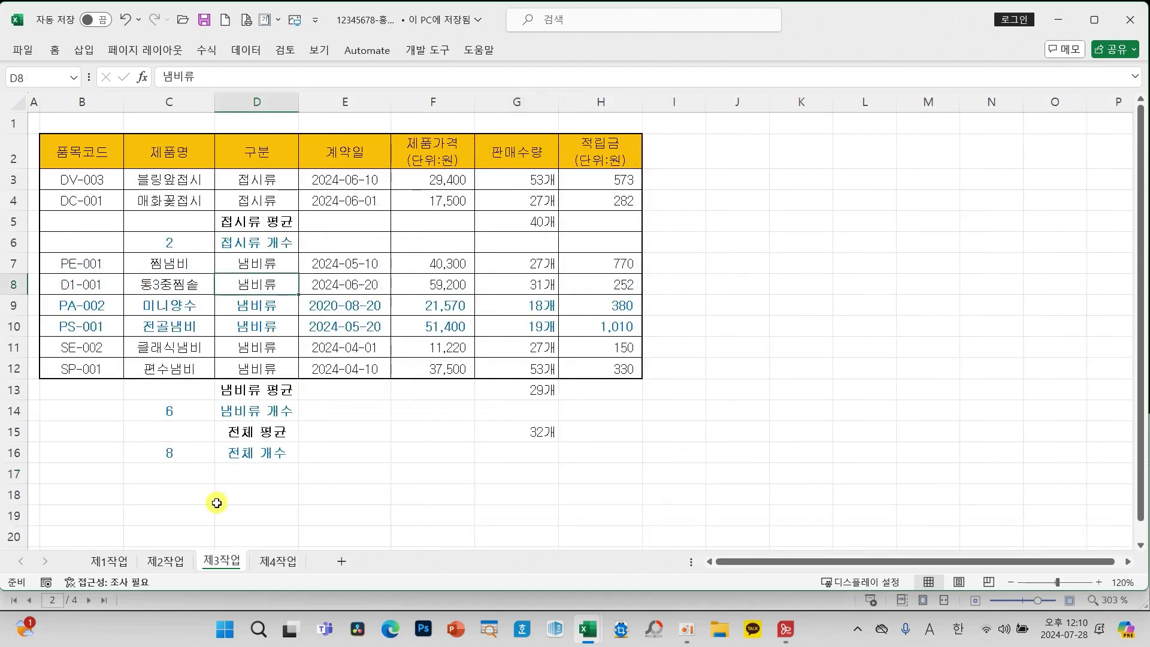
left_click(268, 561)
scroll(232, 469, "up", 3)
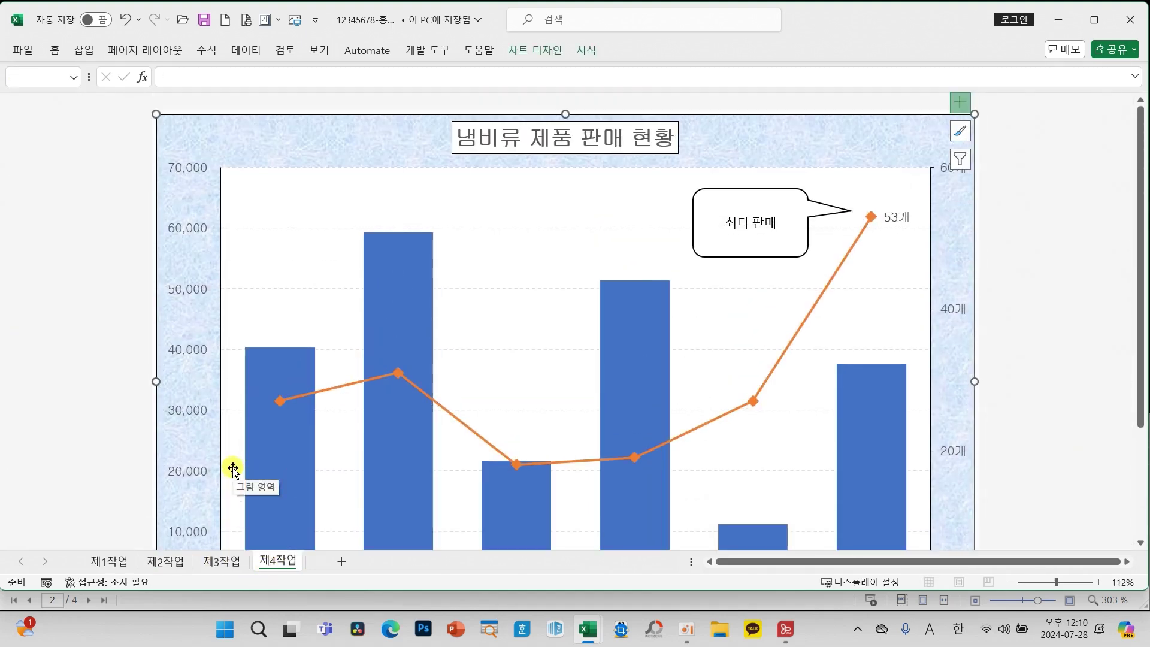
scroll(232, 468, "down", 1)
left_click(107, 561)
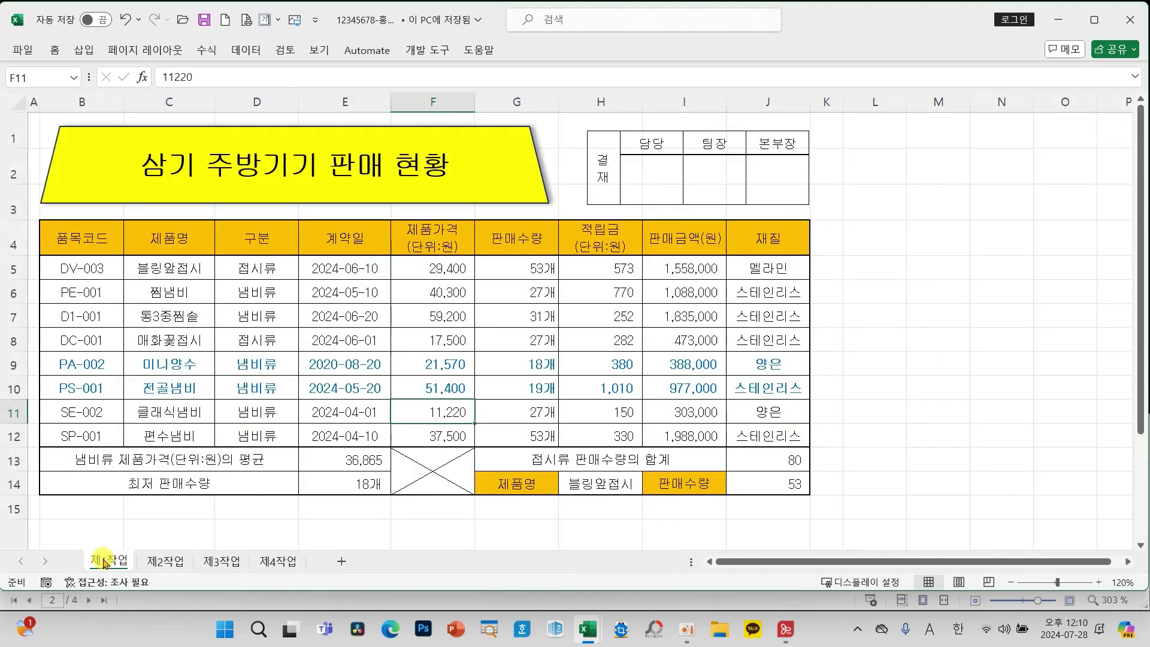
left_click(266, 306)
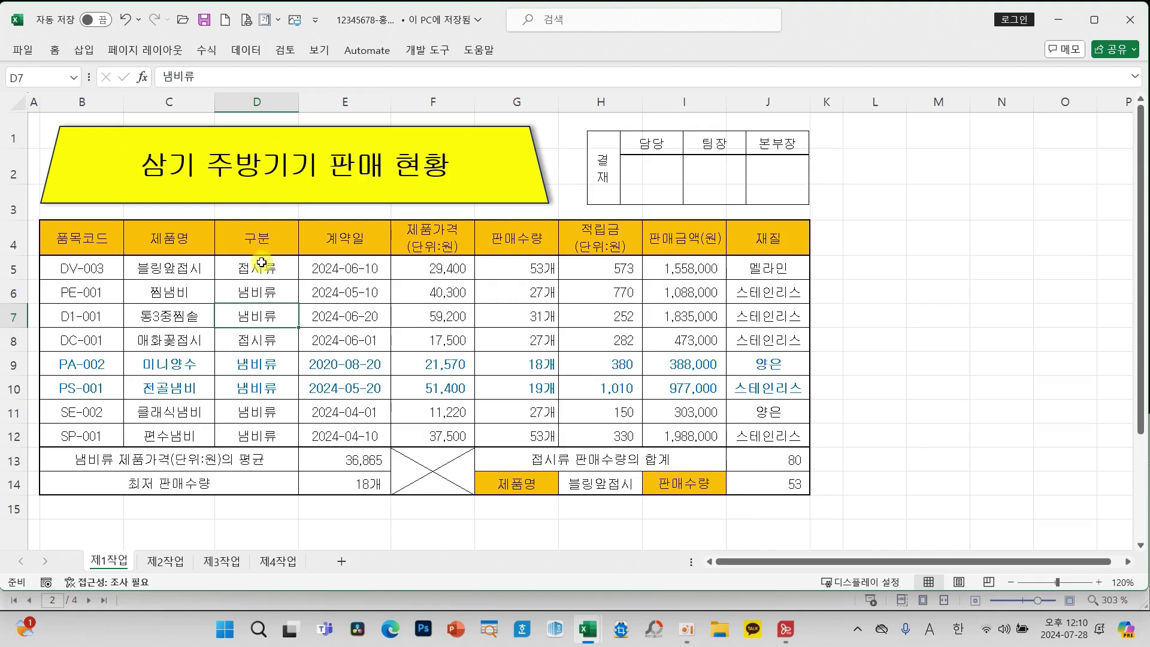
mouse_move(234, 284)
left_mouse_down()
mouse_move(206, 312)
mouse_move(274, 321)
mouse_move(231, 355)
mouse_move(264, 360)
left_mouse_up()
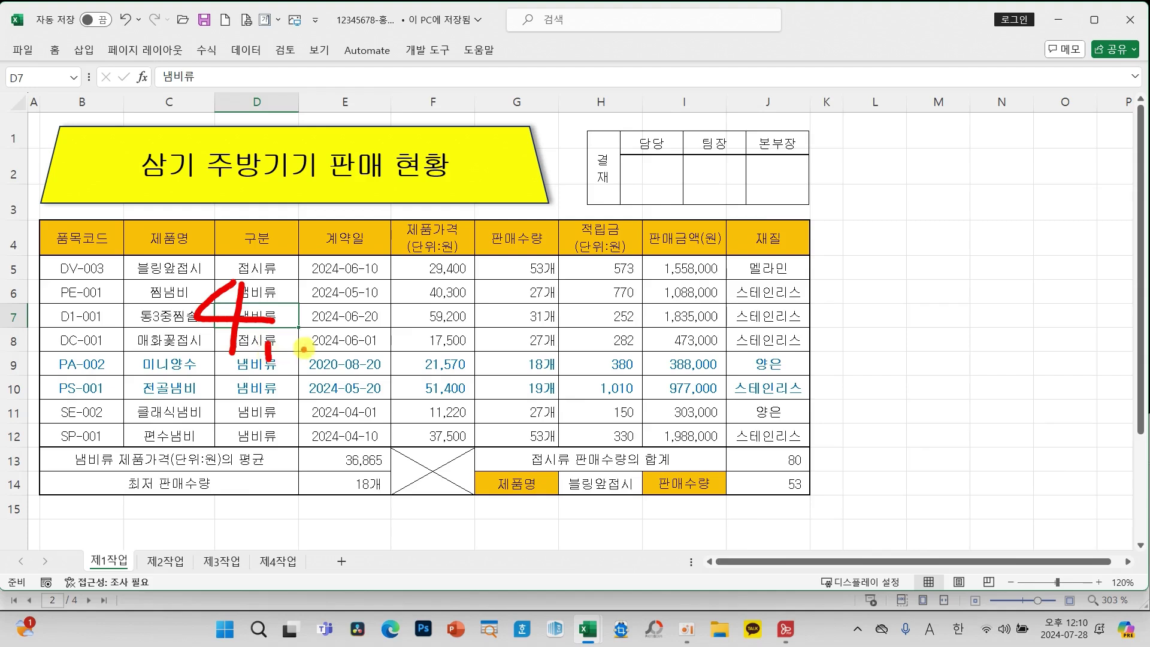
mouse_move(293, 281)
left_mouse_down()
mouse_move(279, 298)
mouse_move(293, 282)
left_mouse_up()
mouse_move(247, 315)
left_mouse_down()
mouse_move(318, 314)
mouse_move(284, 367)
mouse_move(335, 343)
left_mouse_up()
mouse_move(353, 308)
left_mouse_down()
mouse_move(339, 372)
mouse_move(384, 389)
mouse_move(462, 340)
left_mouse_up()
mouse_move(508, 295)
left_mouse_down()
mouse_move(503, 346)
mouse_move(559, 293)
left_mouse_up()
left_click_drag(559, 293, 542, 348)
mouse_move(617, 266)
left_mouse_down()
mouse_move(593, 296)
mouse_move(620, 264)
left_mouse_up()
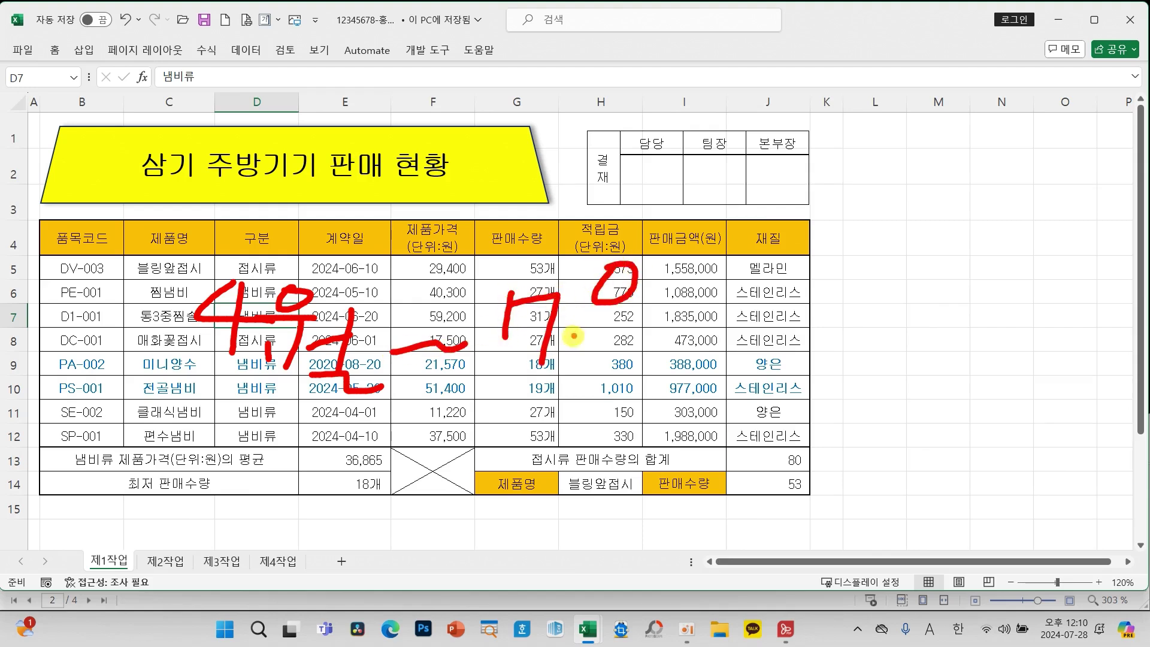
left_click_drag(572, 339, 629, 333)
left_click_drag(607, 344, 602, 380)
left_click_drag(623, 348, 656, 337)
mouse_move(677, 268)
left_mouse_down()
mouse_move(671, 353)
mouse_move(640, 375)
mouse_move(689, 384)
left_mouse_up()
key("Escape")
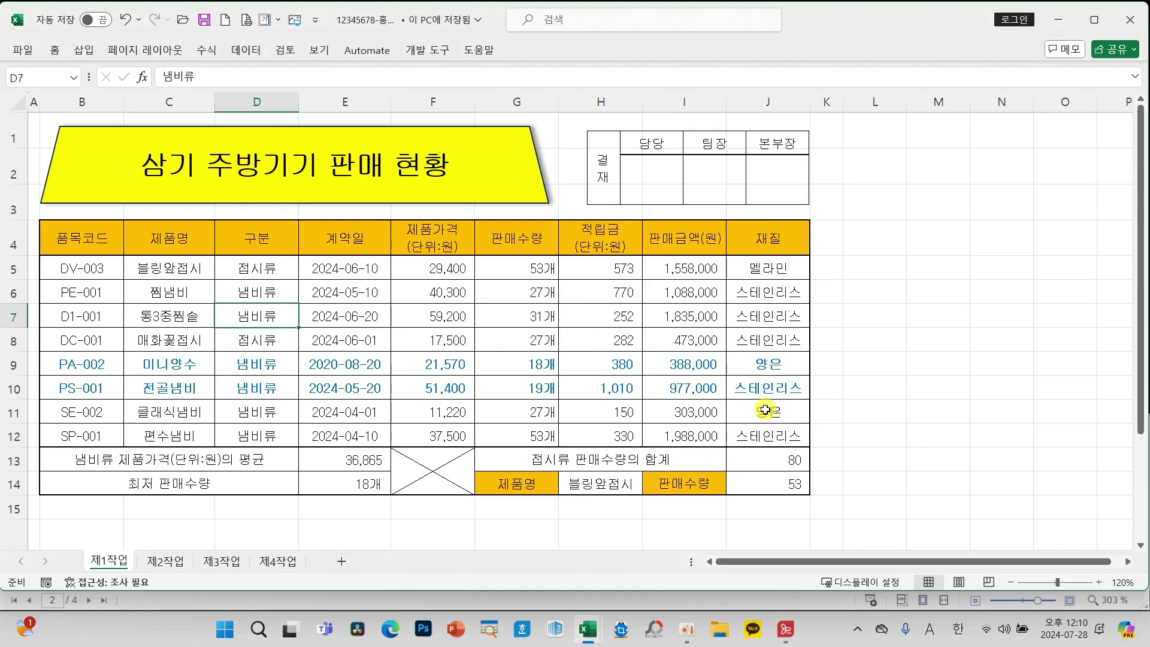